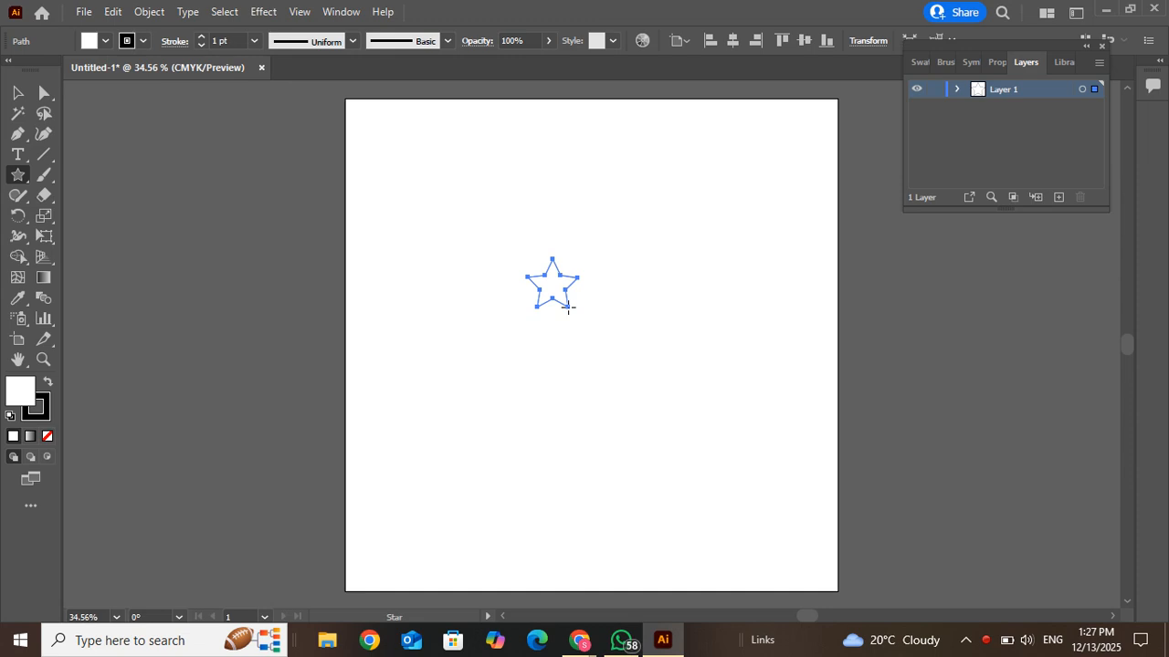
# Fill the star with the yellow swatch and move it slightly toward the artboard's upper-left area
pyautogui.click(108, 40)
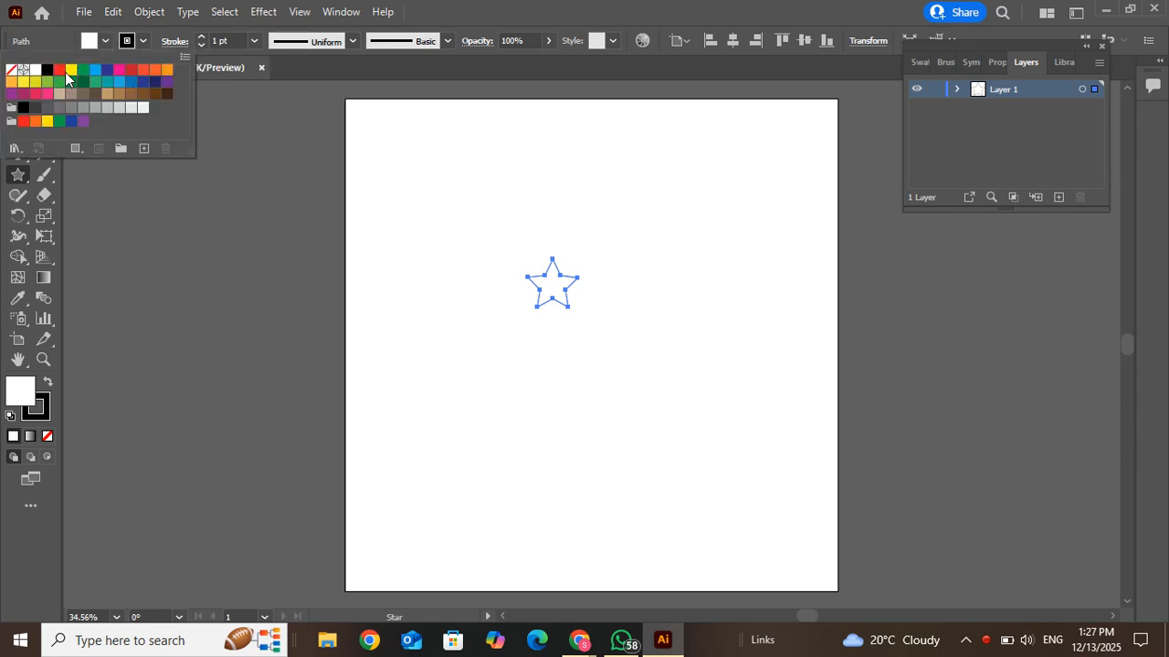
pyautogui.click(70, 72)
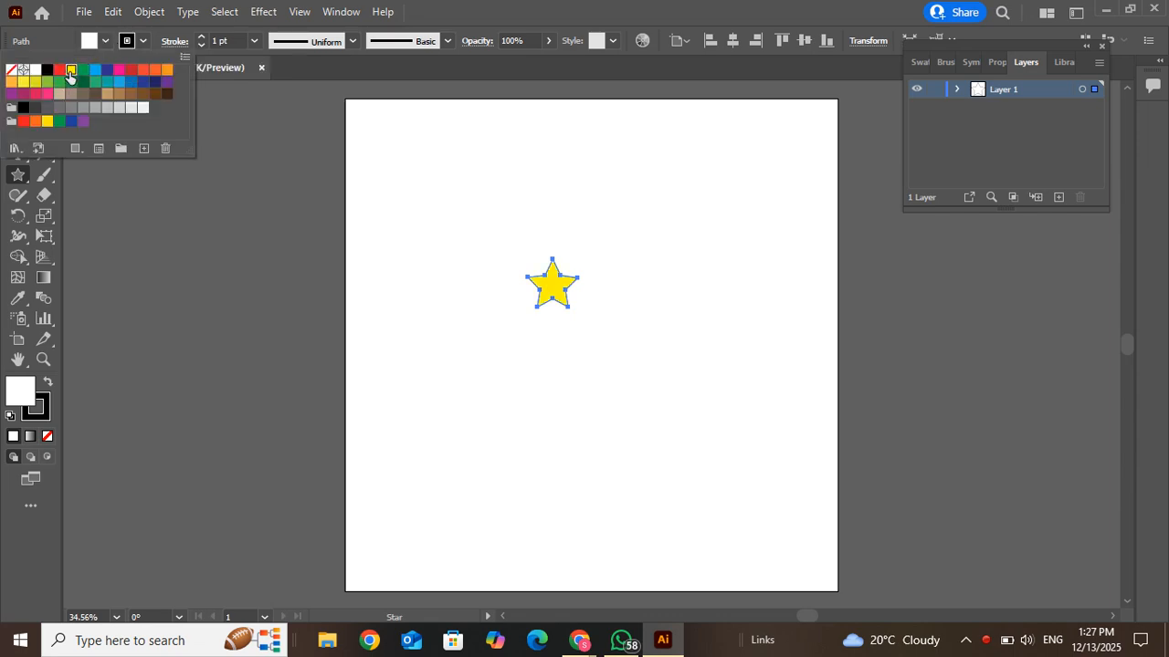
pyautogui.click(510, 7)
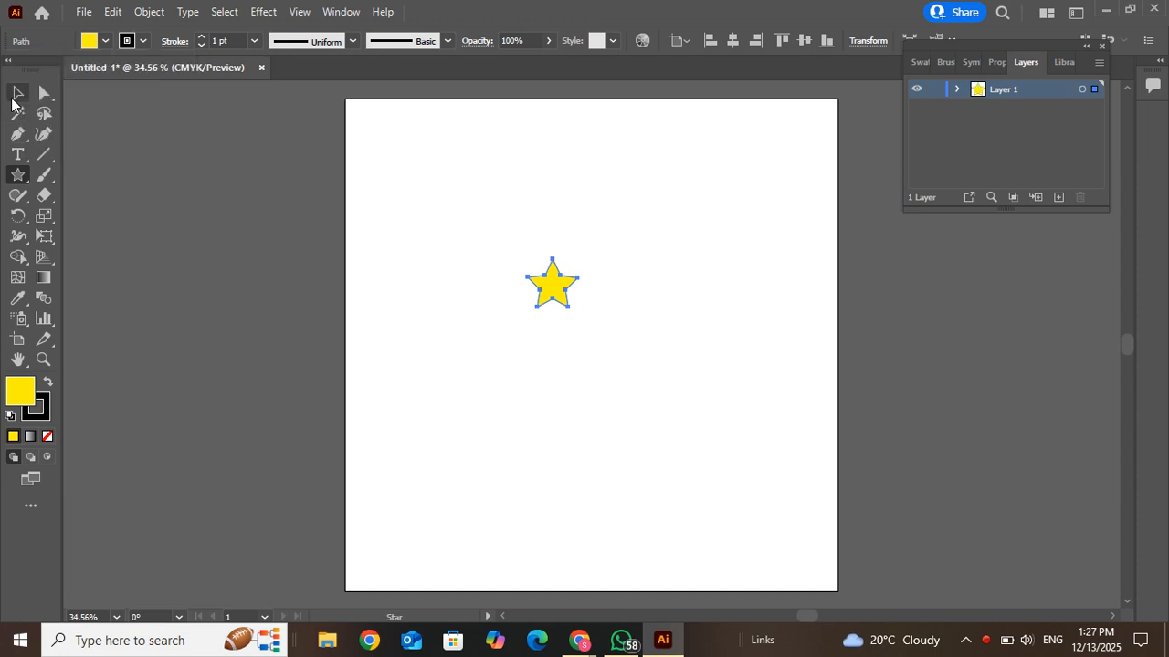
pyautogui.click(14, 95)
pyautogui.click(551, 248)
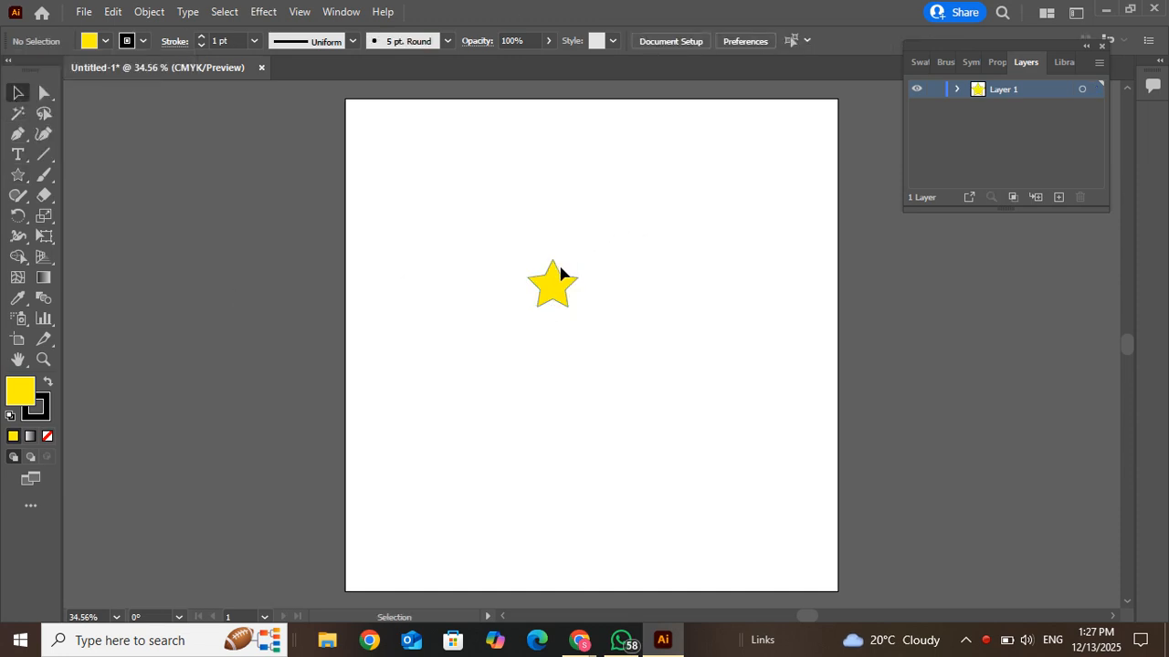
pyautogui.moveTo(539, 274); pyautogui.dragTo(518, 240)
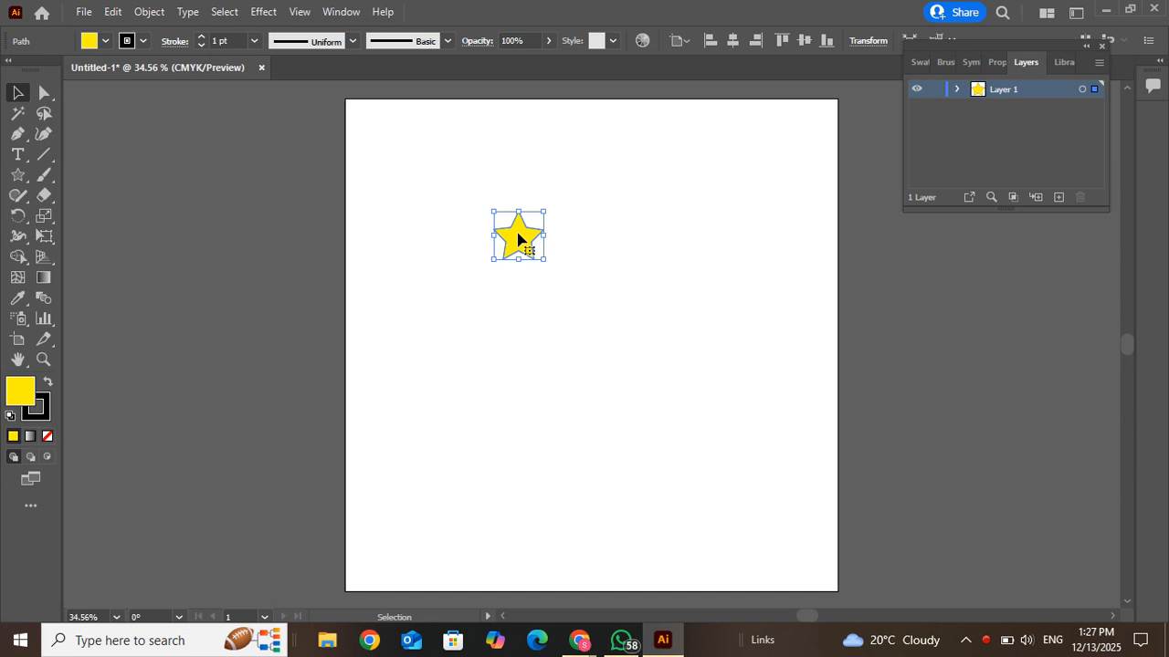
# Make a new pattern from the selected yellow star and dismiss the notice about pattern editing
pyautogui.click(149, 12)
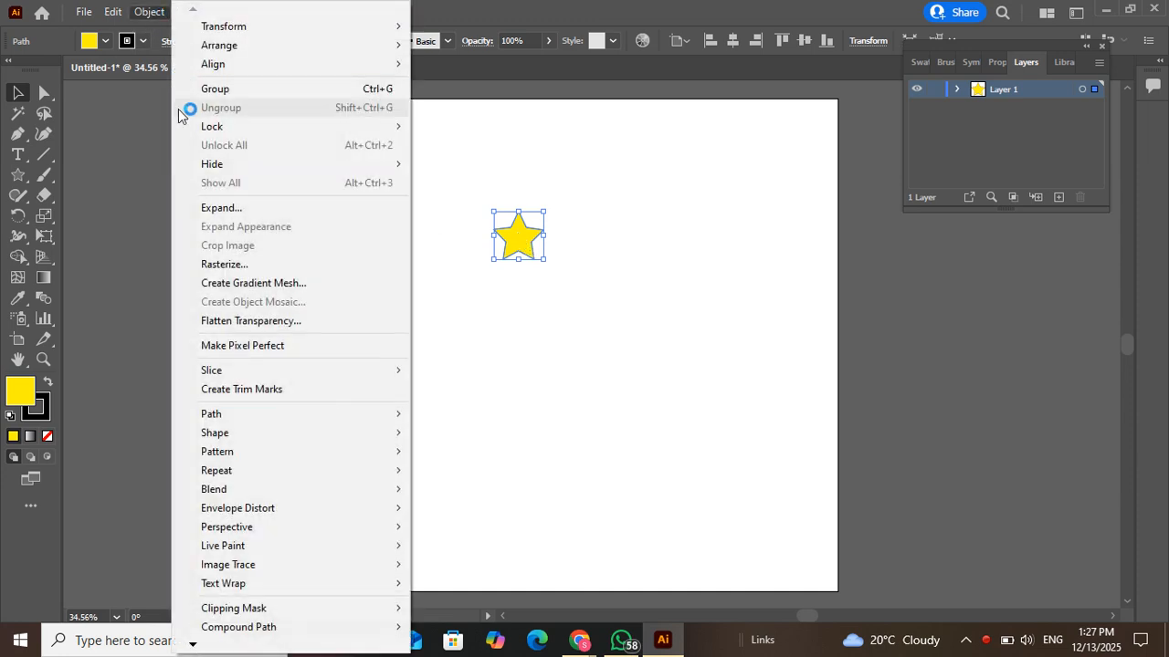
pyautogui.moveTo(255, 458)
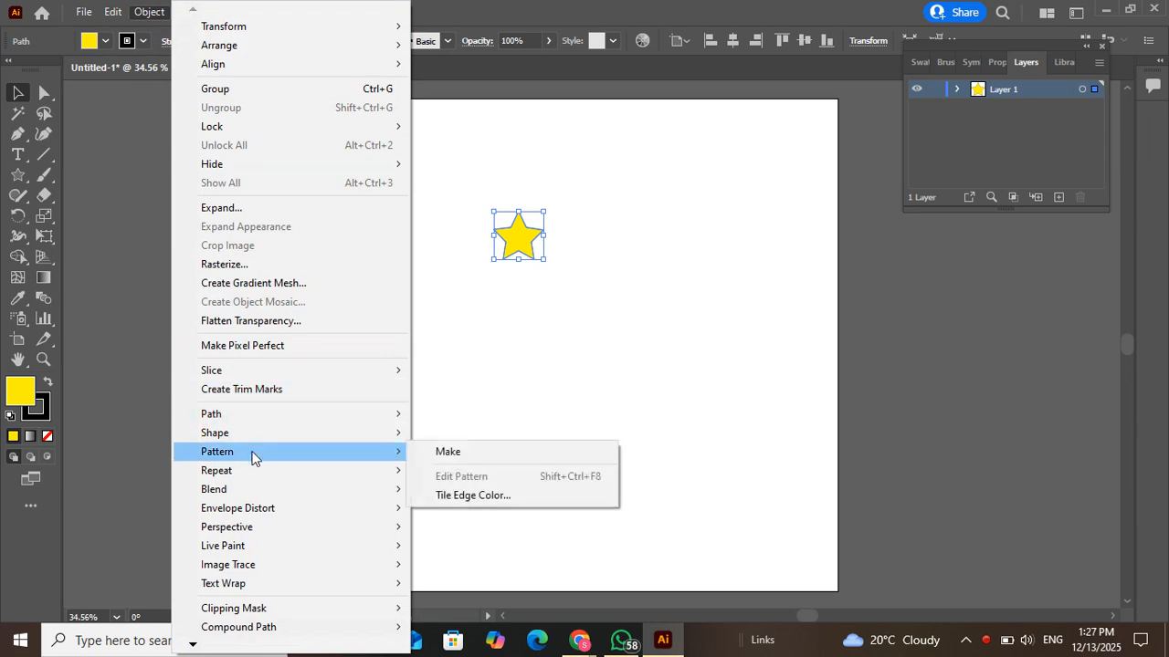
pyautogui.click(449, 456)
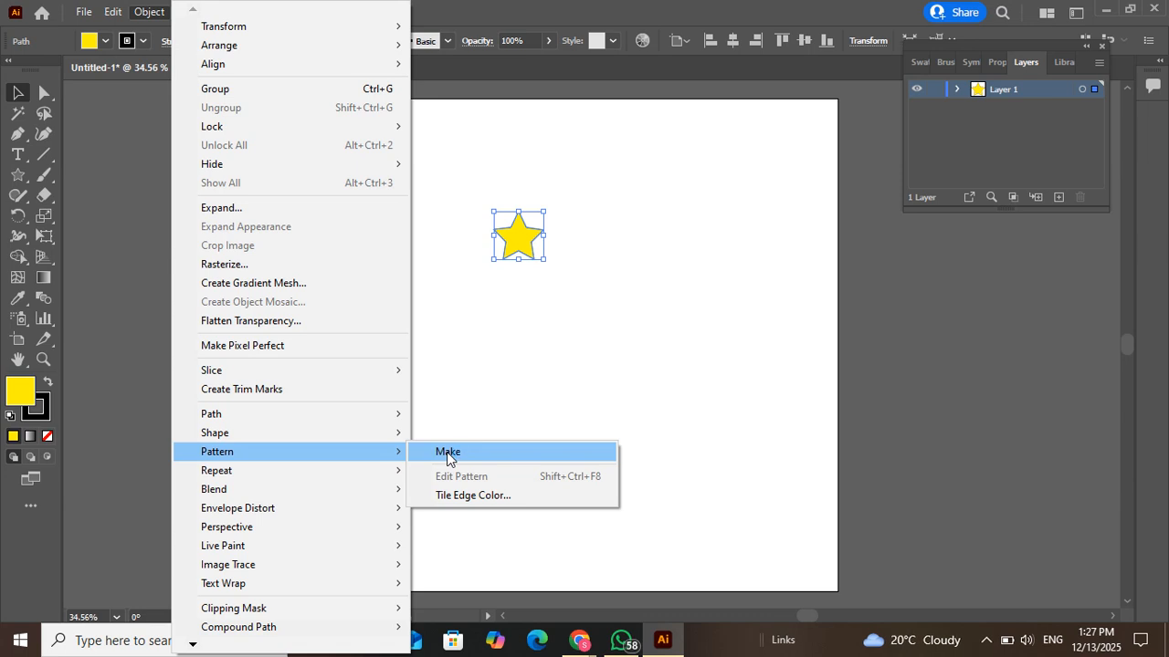
pyautogui.click(448, 456)
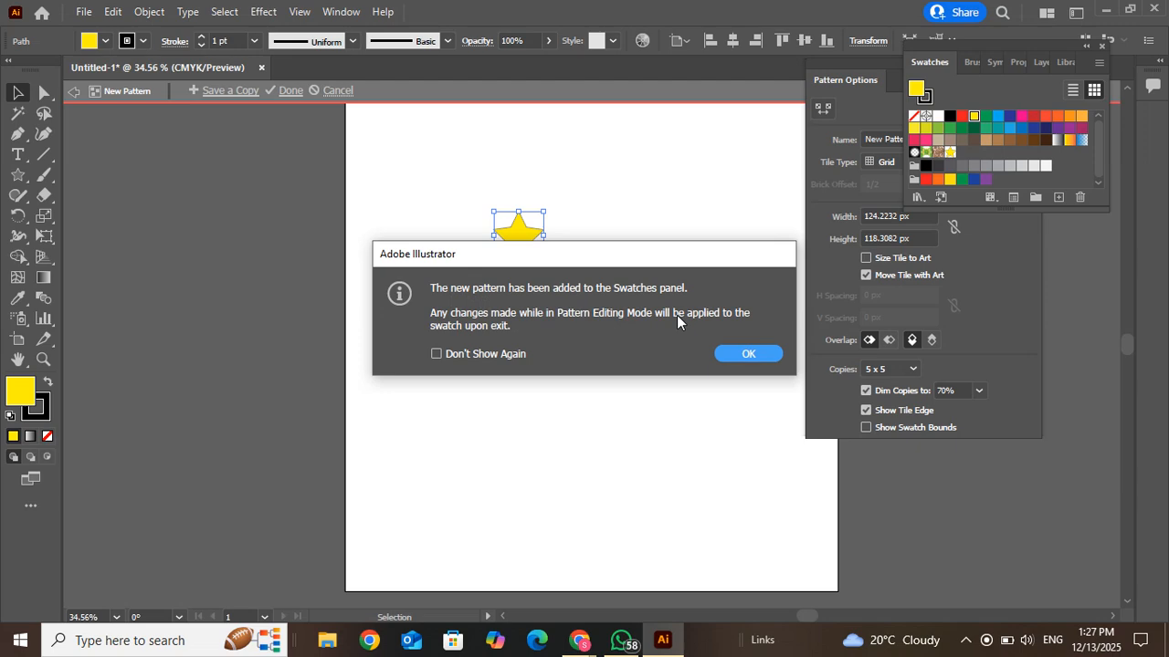
pyautogui.click(735, 353)
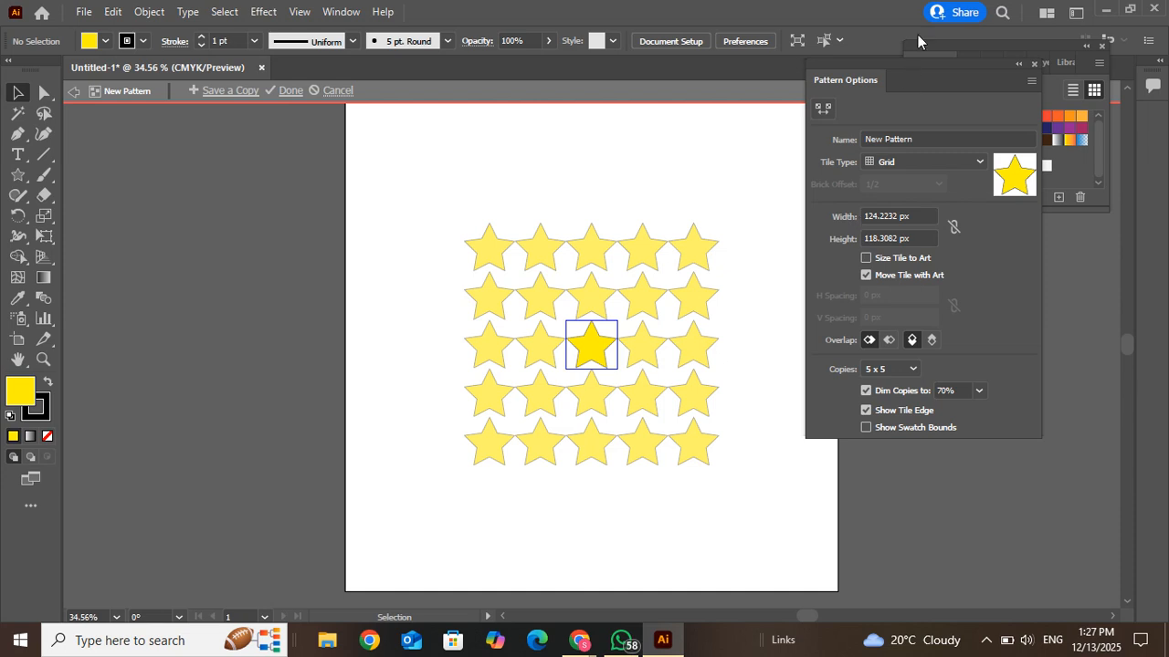
# Name the star pattern "pattern name", keeping the Grid tile type, and finish editing the pattern
pyautogui.moveTo(939, 77); pyautogui.dragTo(284, 126)
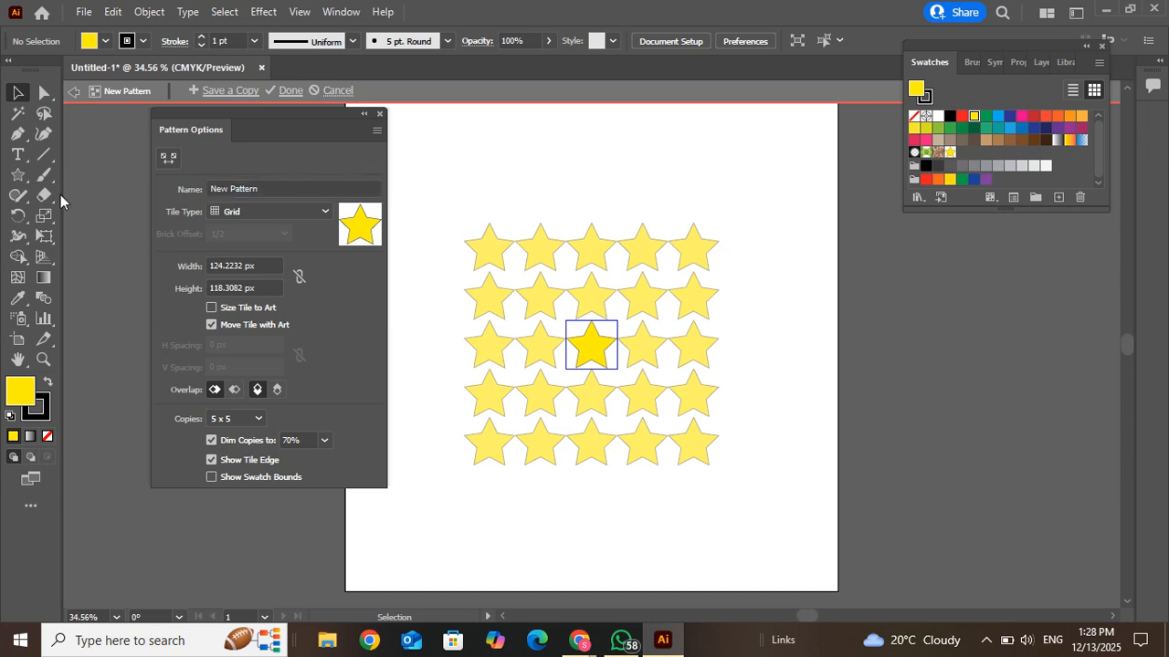
pyautogui.click(286, 190)
pyautogui.write('pa')
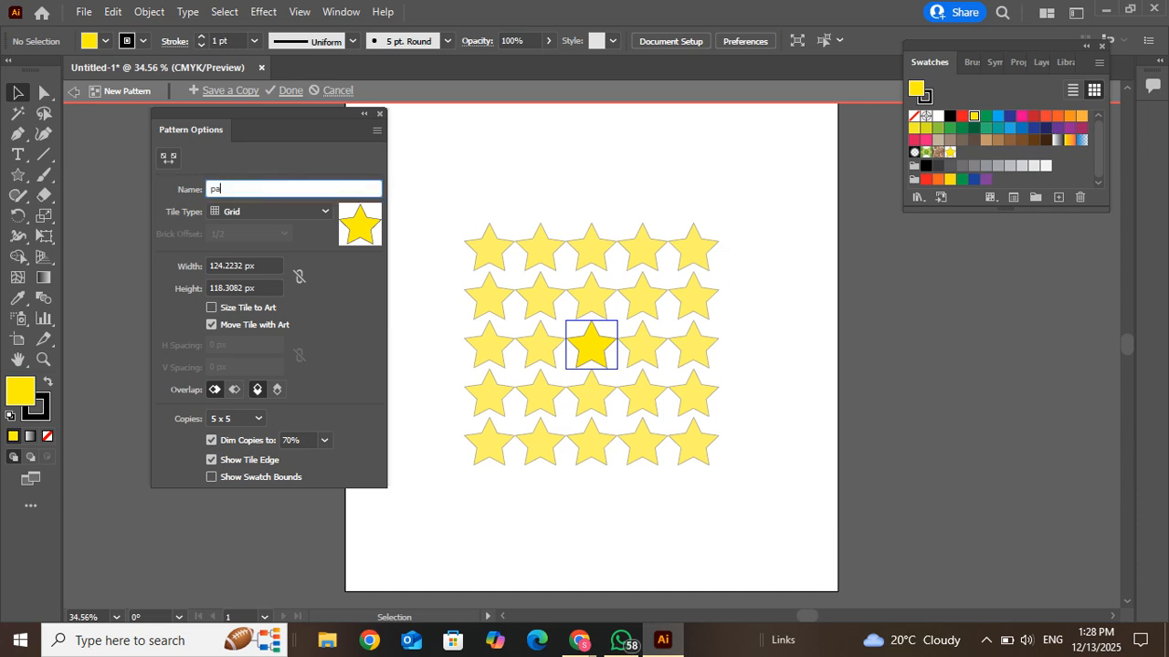
pyautogui.write('ttern name')
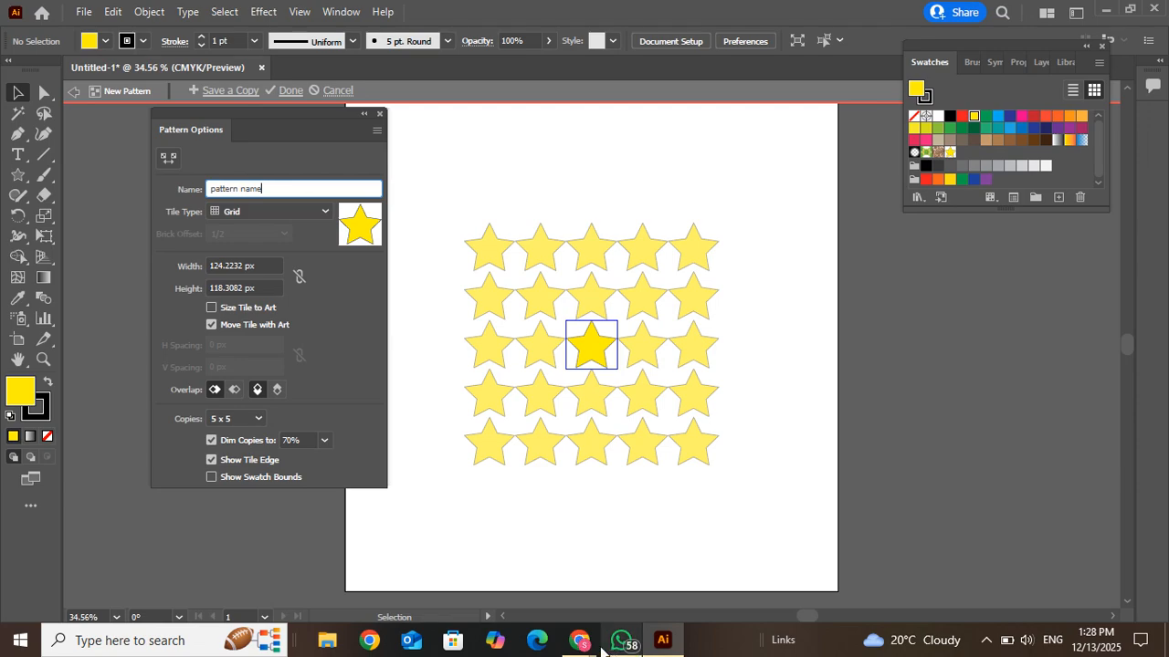
pyautogui.click(534, 585)
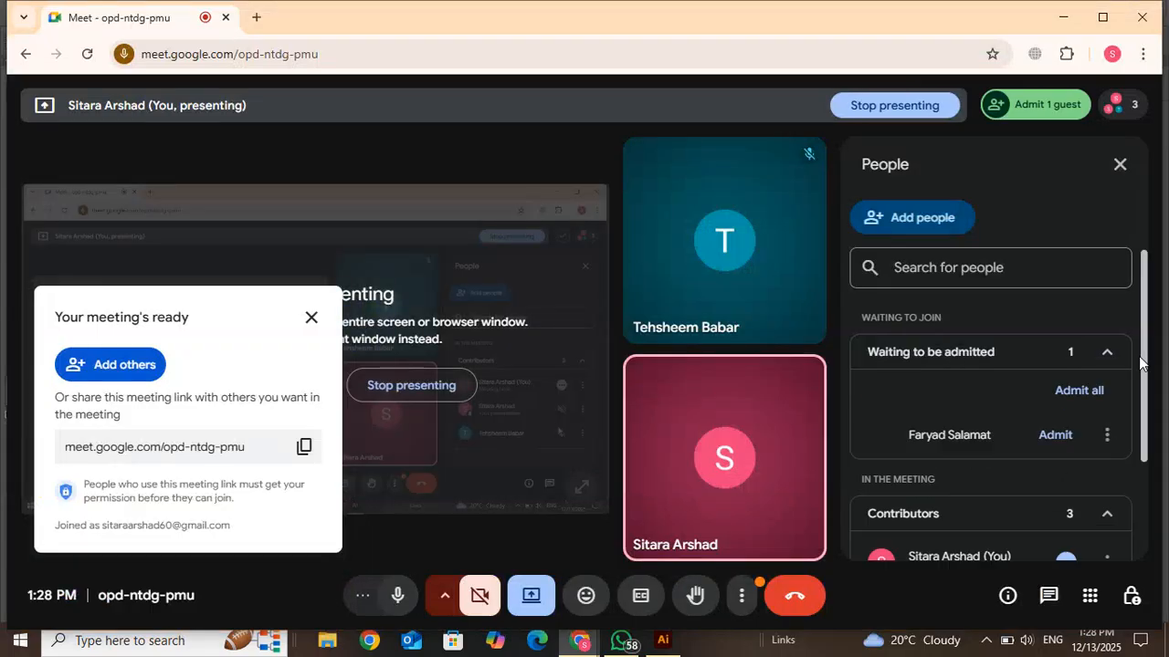
pyautogui.click(1068, 22)
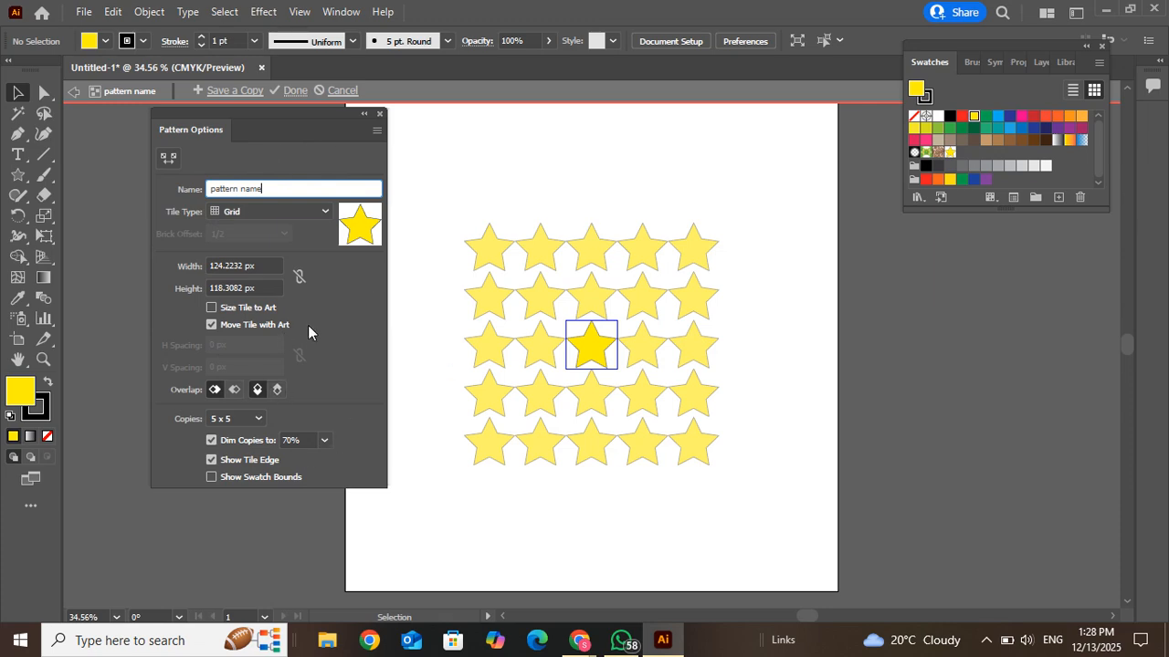
pyautogui.click(295, 92)
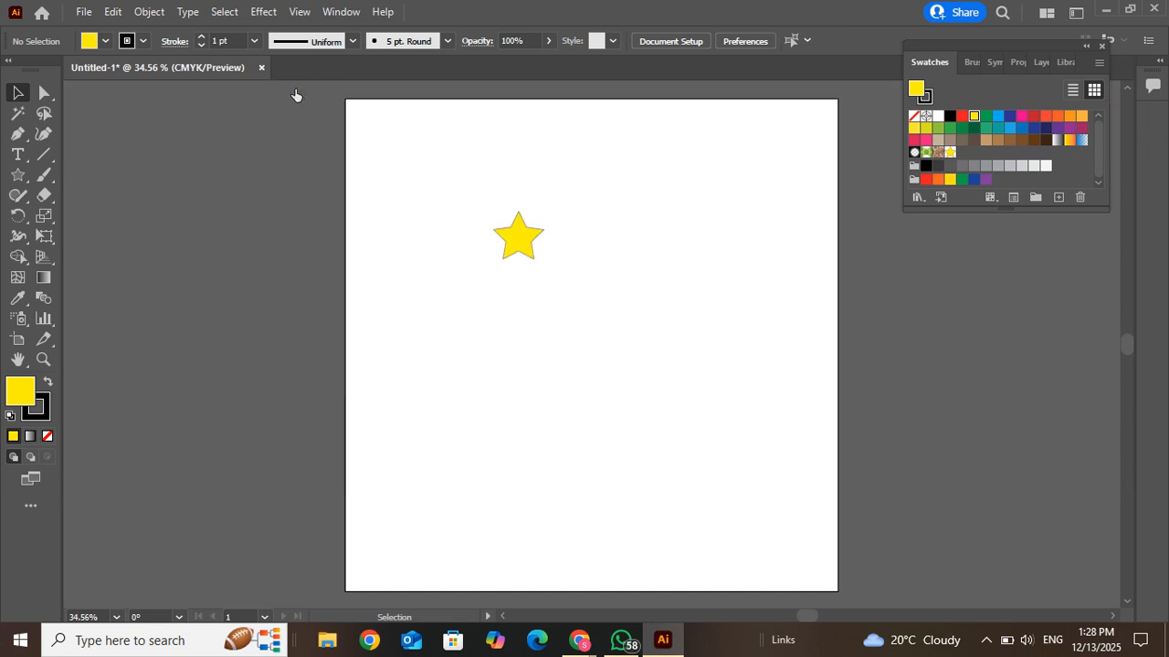
# Move the original star off the artboard onto the empty canvas to its left and deselect it
pyautogui.moveTo(514, 240); pyautogui.dragTo(185, 236)
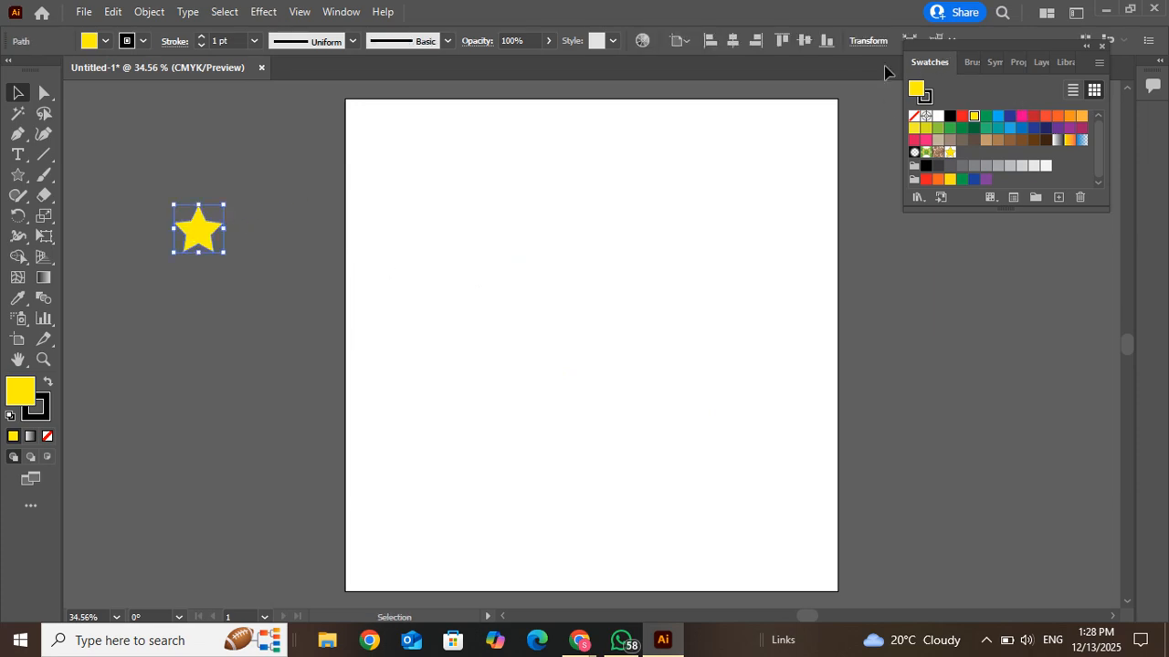
pyautogui.hotkey('ctrl', 'shift', 'a')
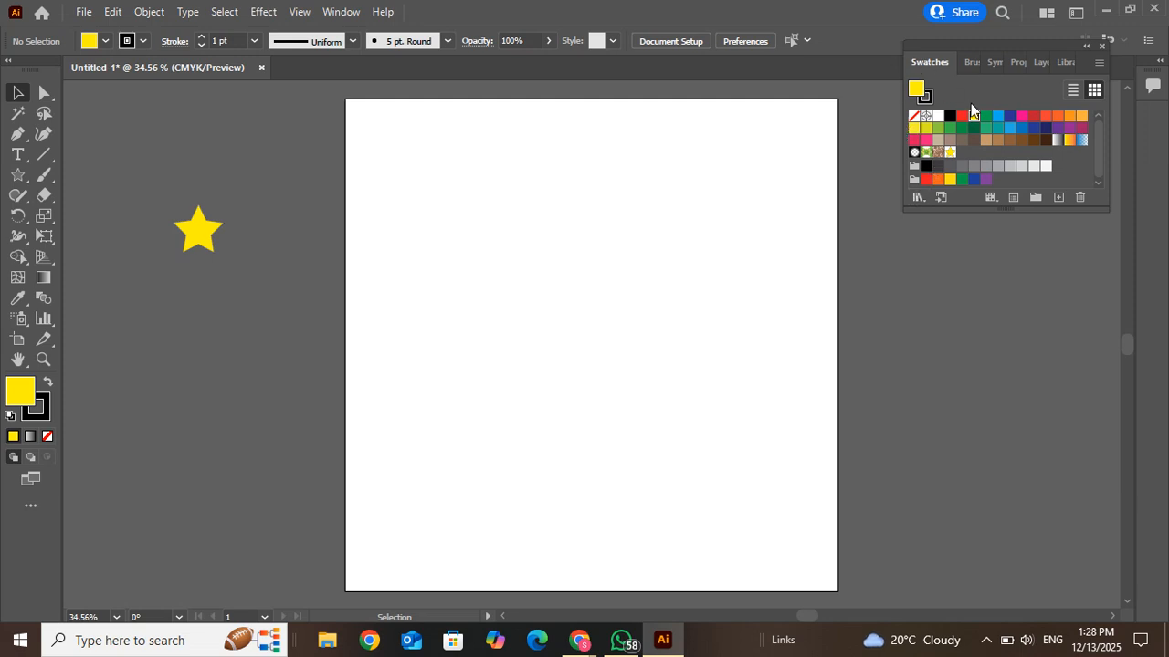
# Close the Swatches display and bring it back up
pyautogui.click(1101, 47)
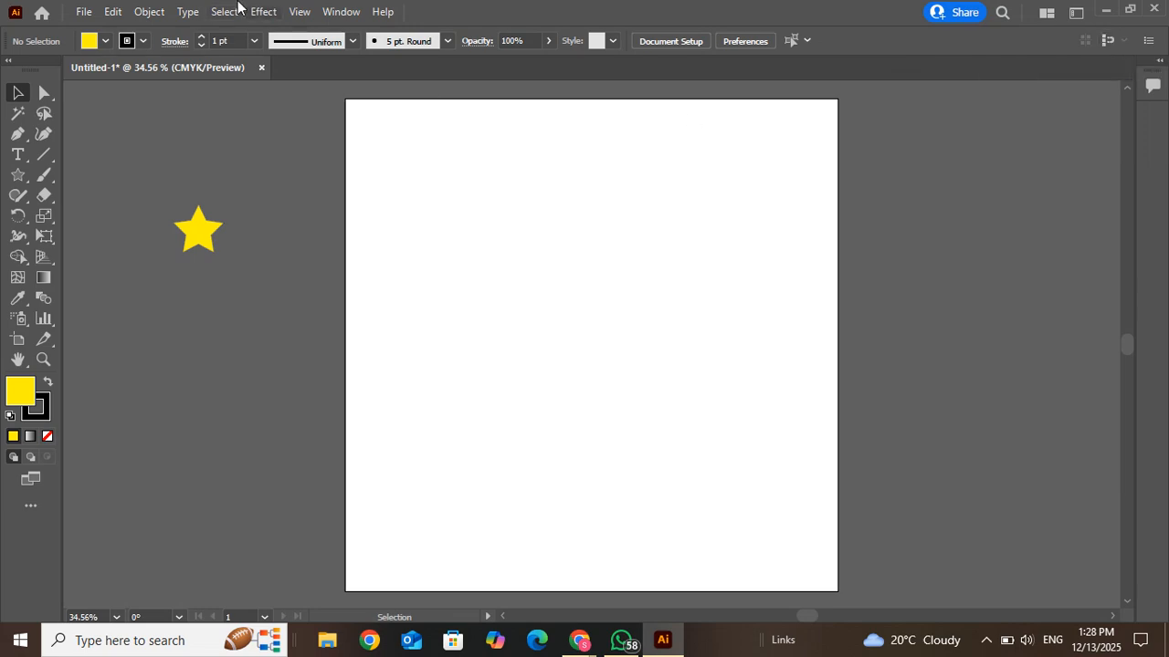
pyautogui.click(105, 41)
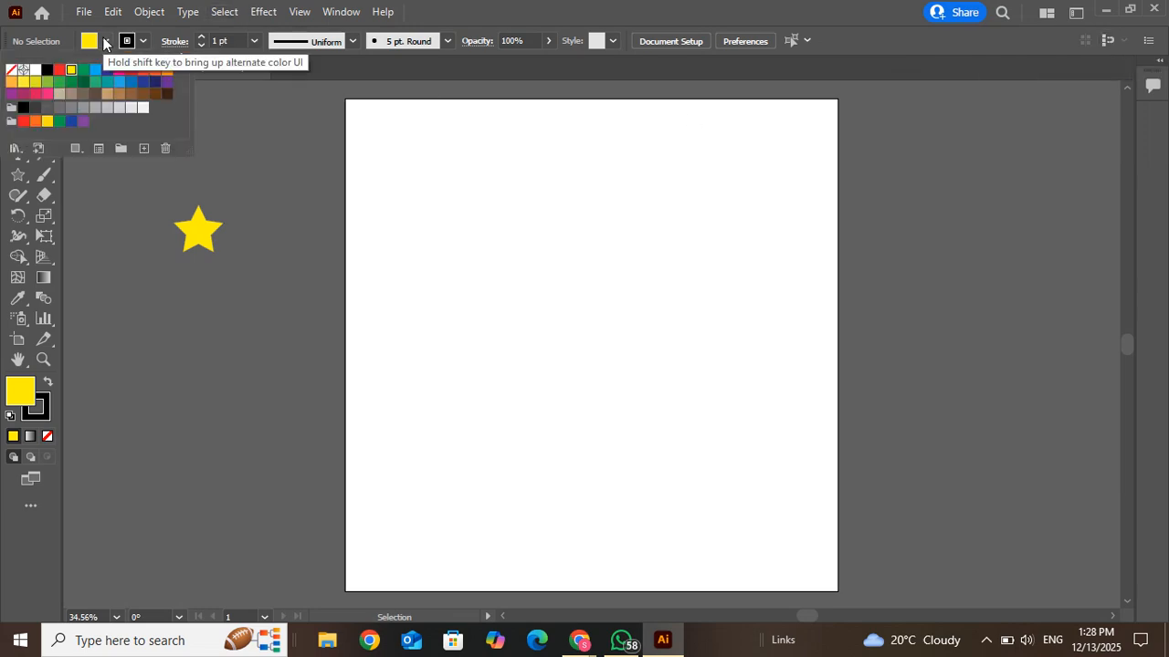
pyautogui.click(105, 41)
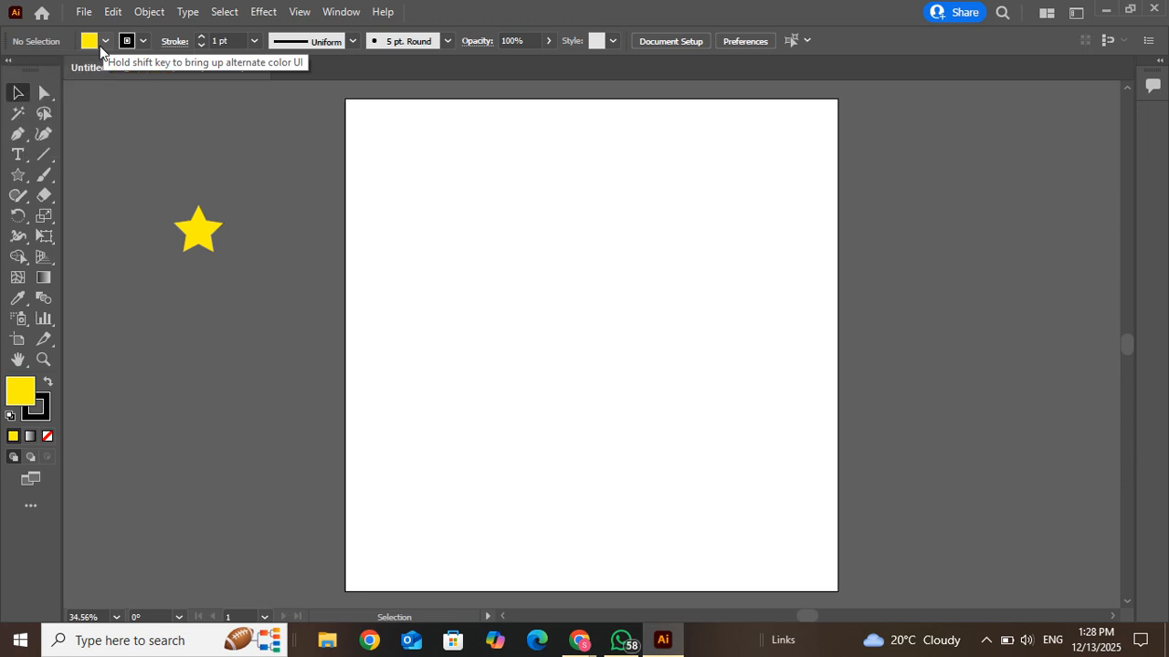
pyautogui.click(350, 15)
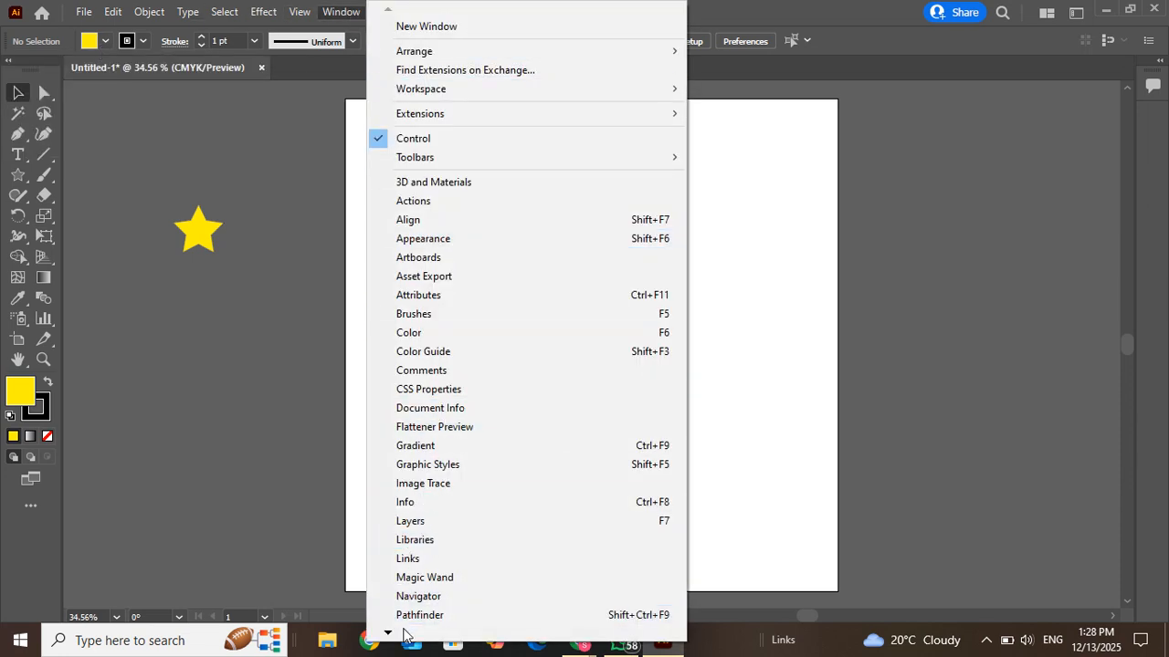
pyautogui.moveTo(387, 636)
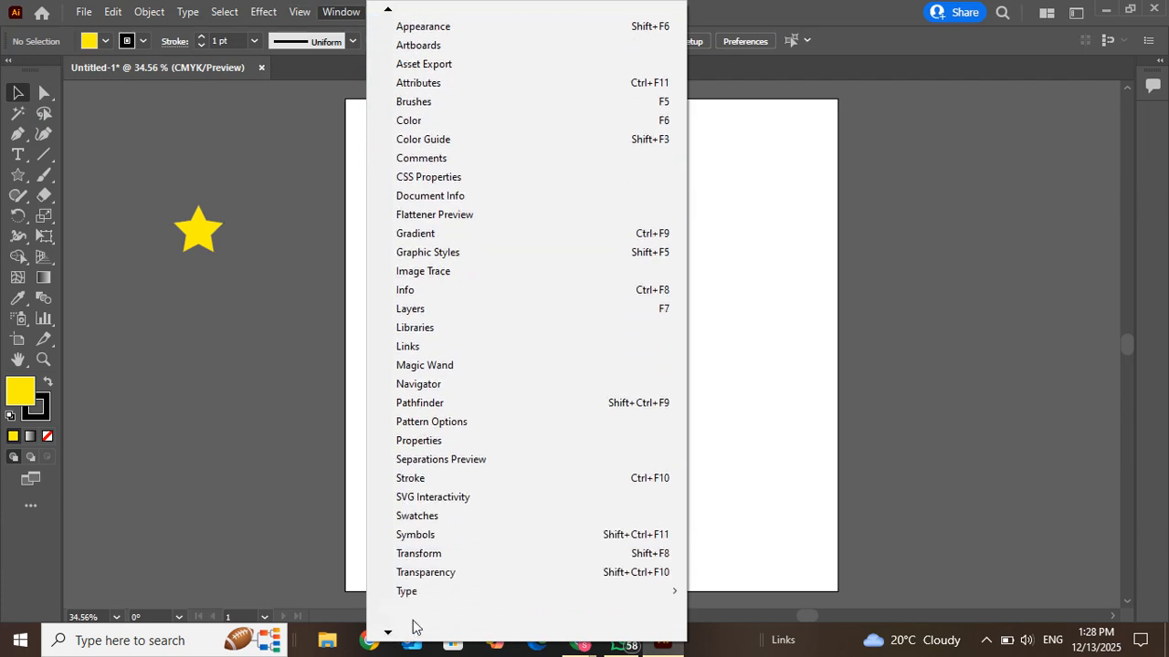
pyautogui.click(422, 499)
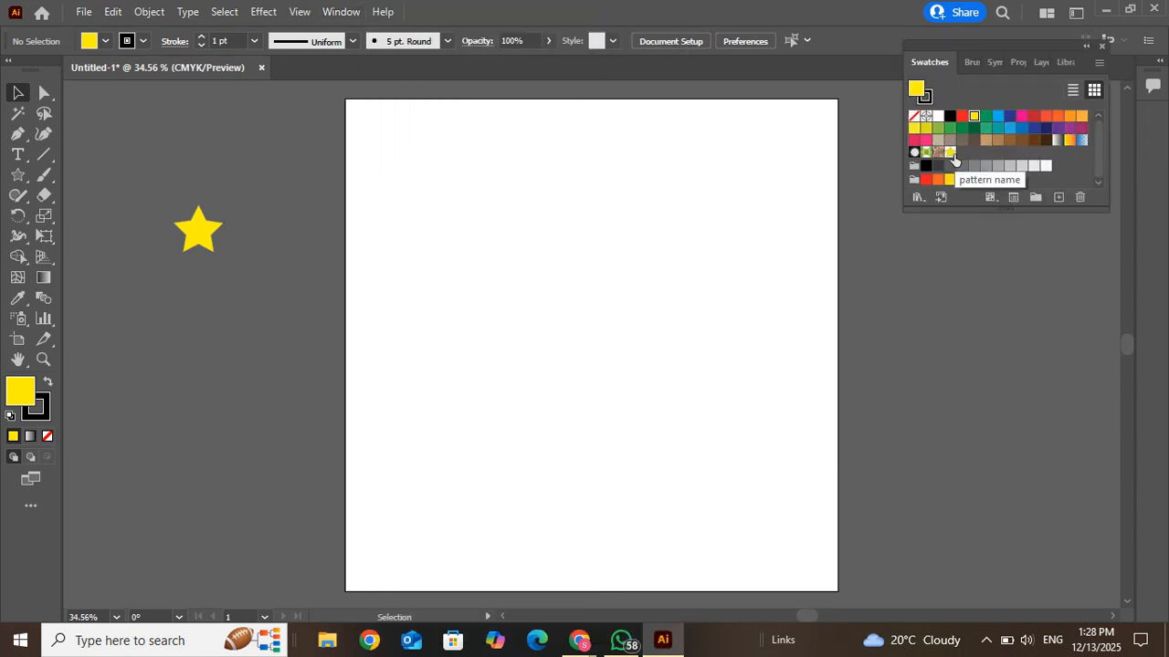
# Draw a rectangle covering nearly the whole artboard and fill it with the "pattern name" star swatch
pyautogui.click(18, 175)
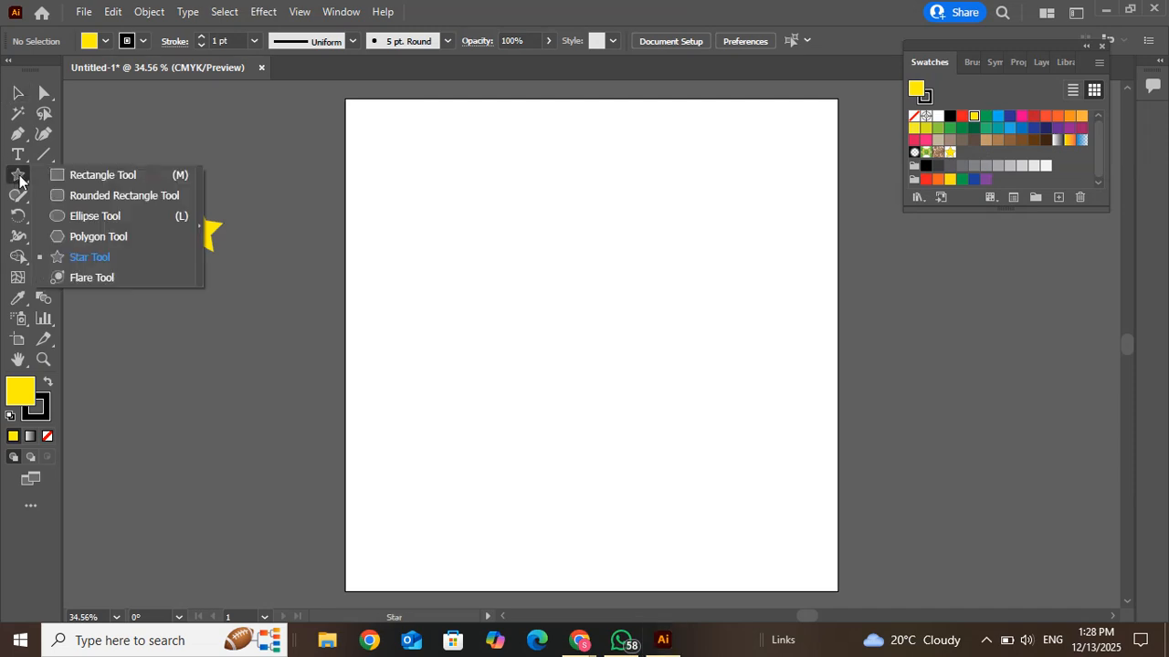
pyautogui.click(63, 177)
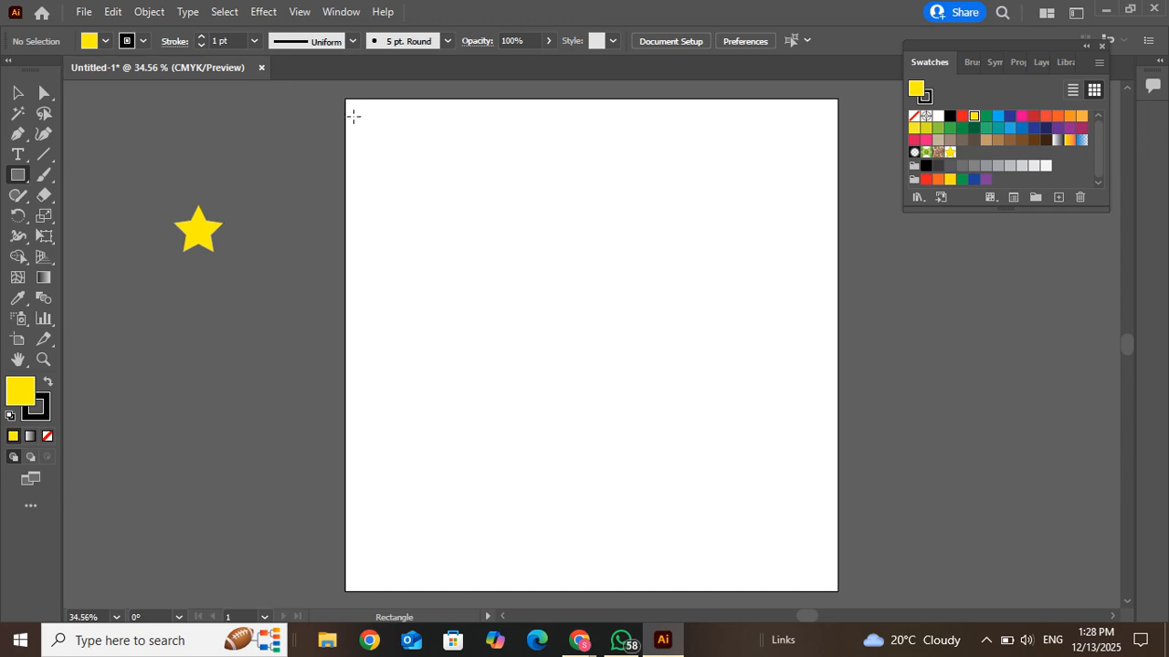
pyautogui.moveTo(354, 116); pyautogui.dragTo(827, 576)
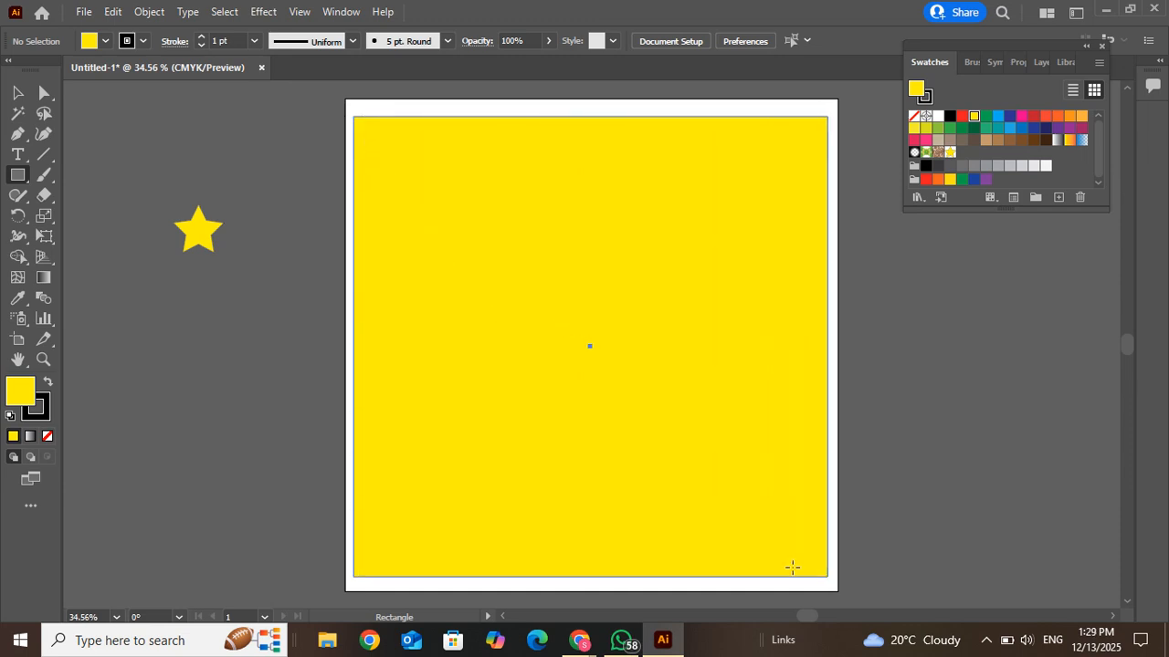
pyautogui.click(106, 41)
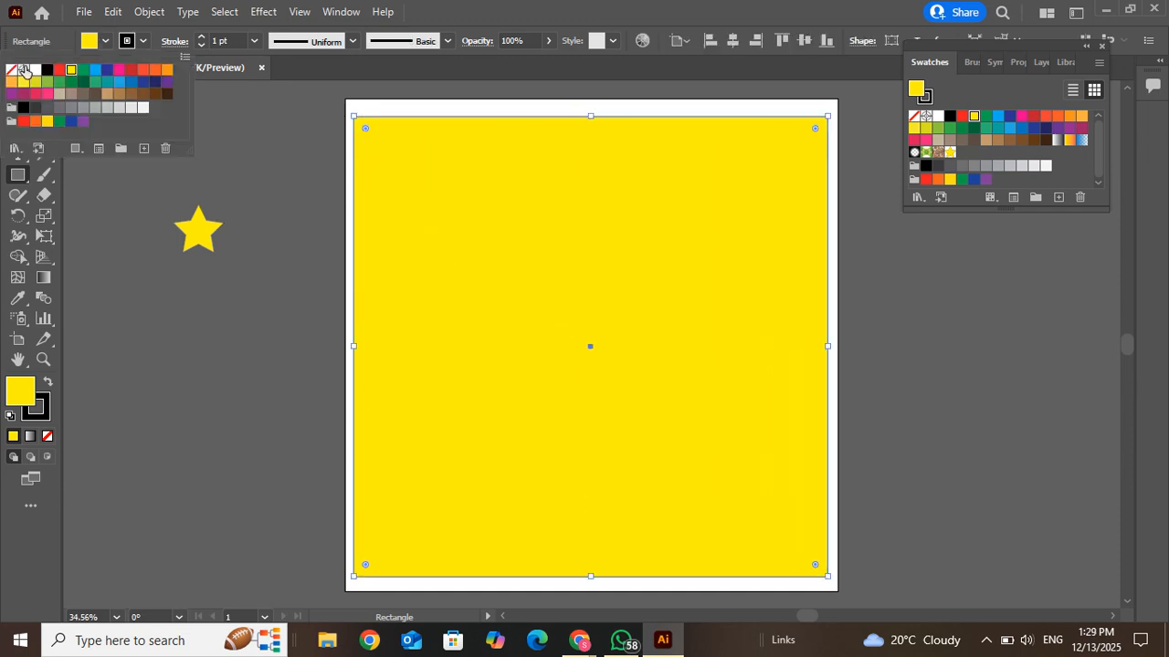
pyautogui.click(34, 70)
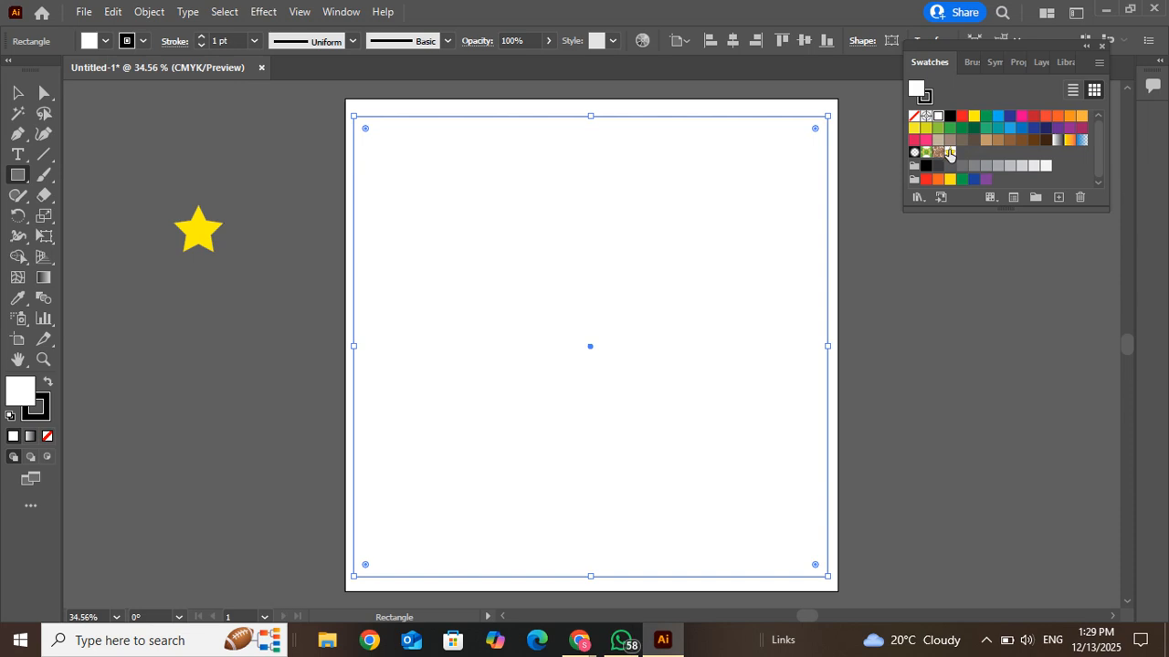
pyautogui.click(950, 152)
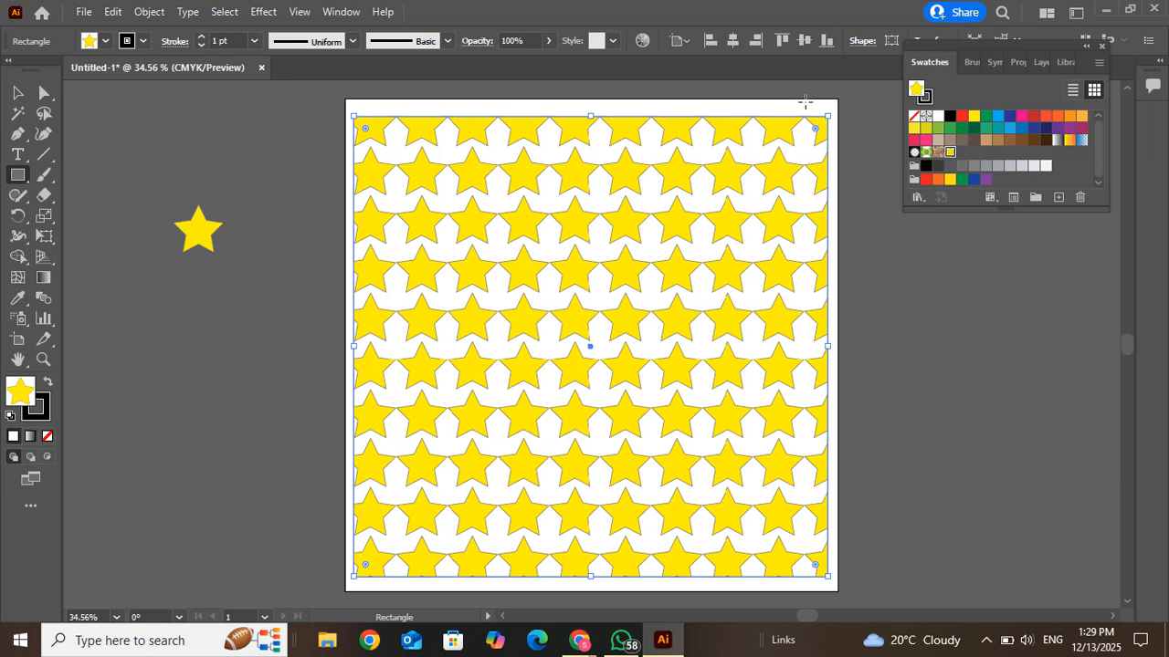
# Stretch the patterned rectangle's upper-right and lower-left corners outward to reach the artboard's edges
pyautogui.moveTo(828, 117); pyautogui.dragTo(840, 126)
pyautogui.scroll(1, 832, 118)
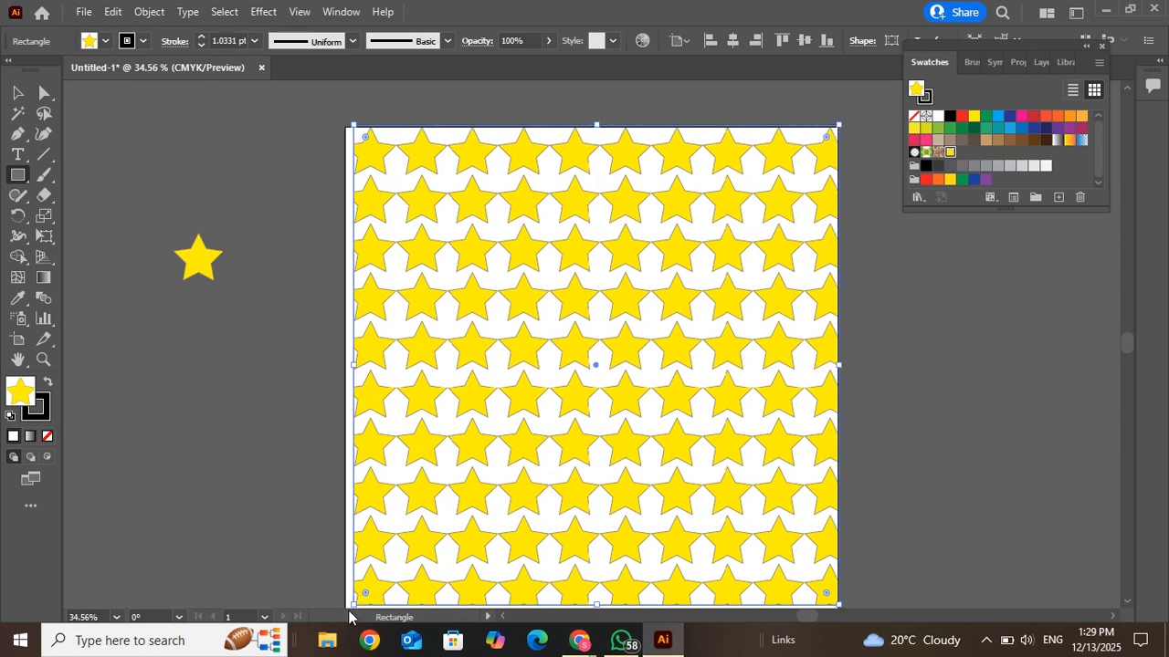
pyautogui.moveTo(351, 606); pyautogui.dragTo(339, 557)
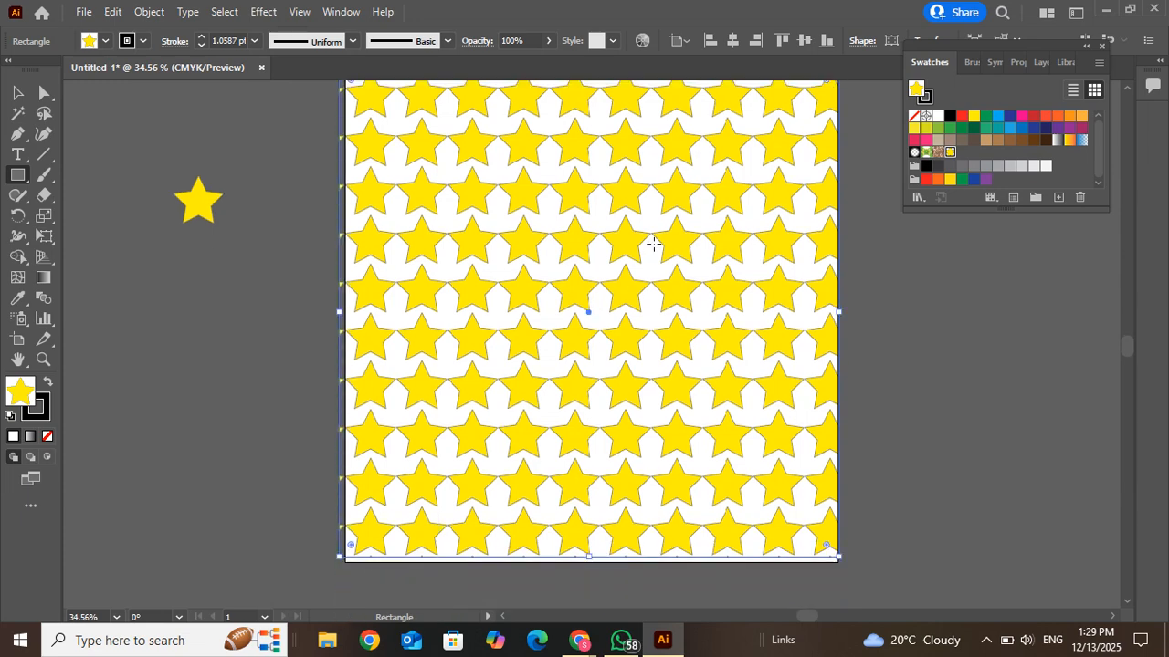
# Scale the patterned rectangle down proportionally about its center to roughly a third of its width, then switch to the Selection tool
pyautogui.hotkey('ctrl', '-')
pyautogui.hotkey('ctrl', '-')
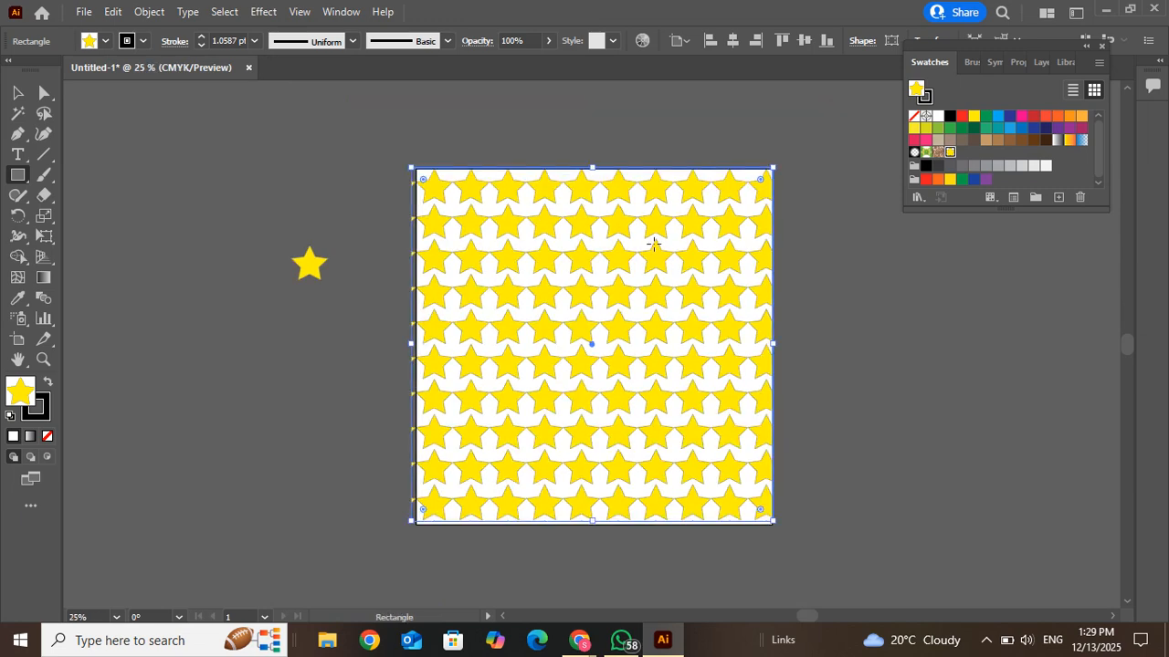
pyautogui.hotkey('alt', 'shift')
pyautogui.moveTo(776, 165); pyautogui.dragTo(676, 281)
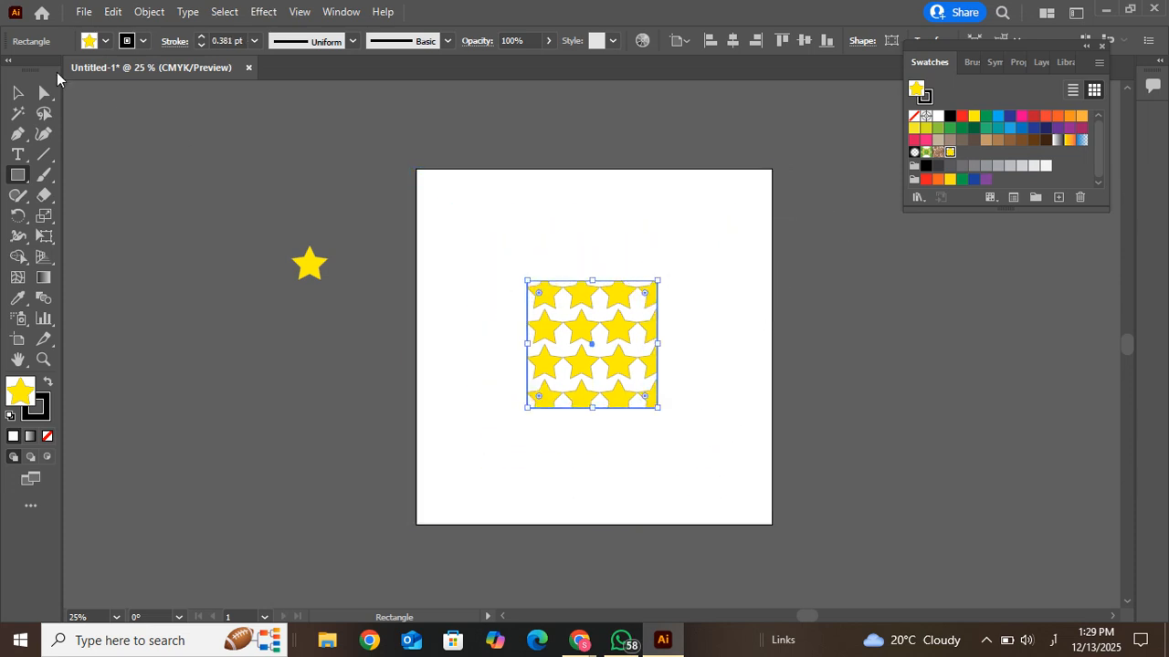
pyautogui.click(15, 95)
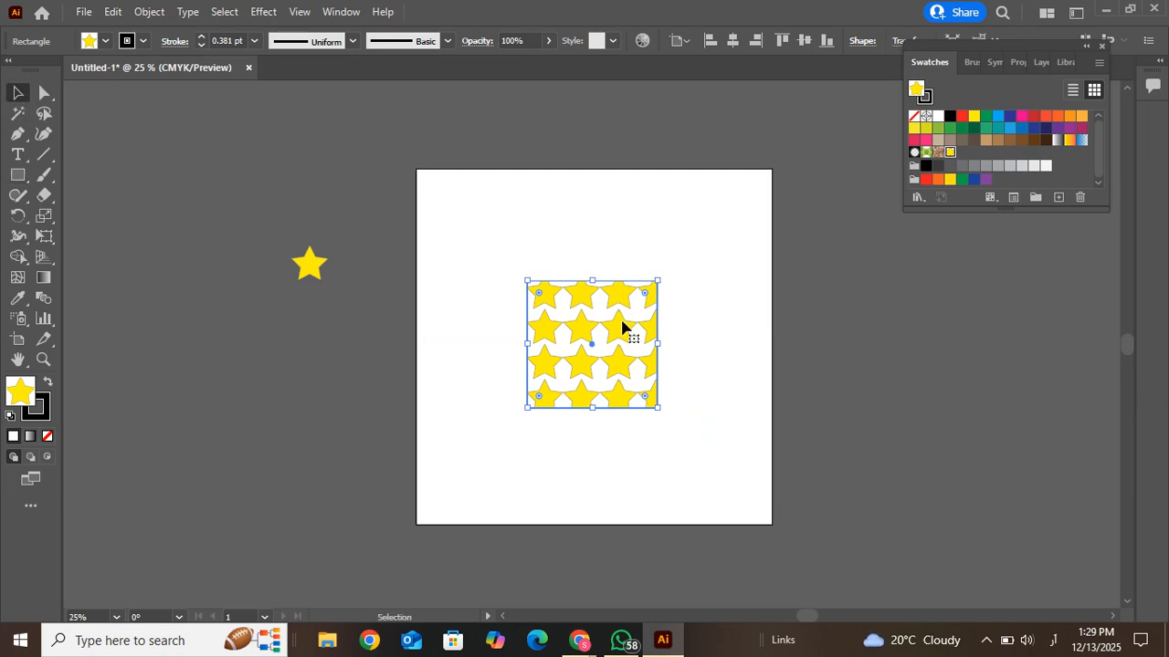
# Move the patterned square to the artboard's upper-left corner and draw a star-patterned circle in the lower-right area with the Ellipse Tool
pyautogui.moveTo(579, 319); pyautogui.dragTo(482, 228)
pyautogui.click(17, 176)
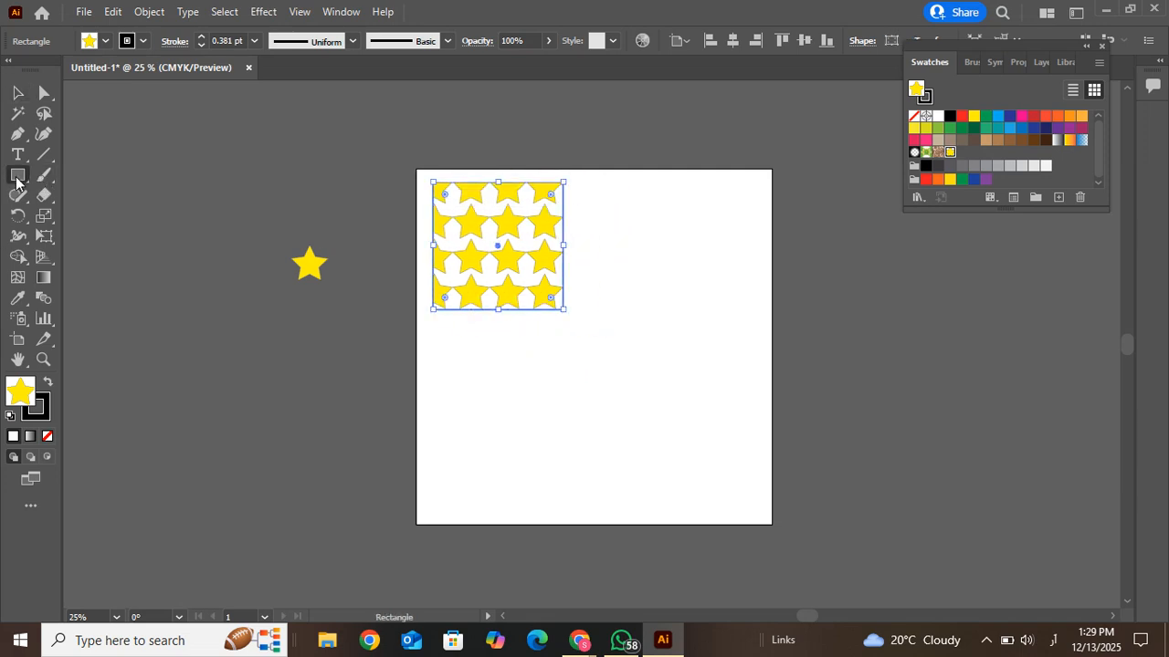
pyautogui.click(18, 179)
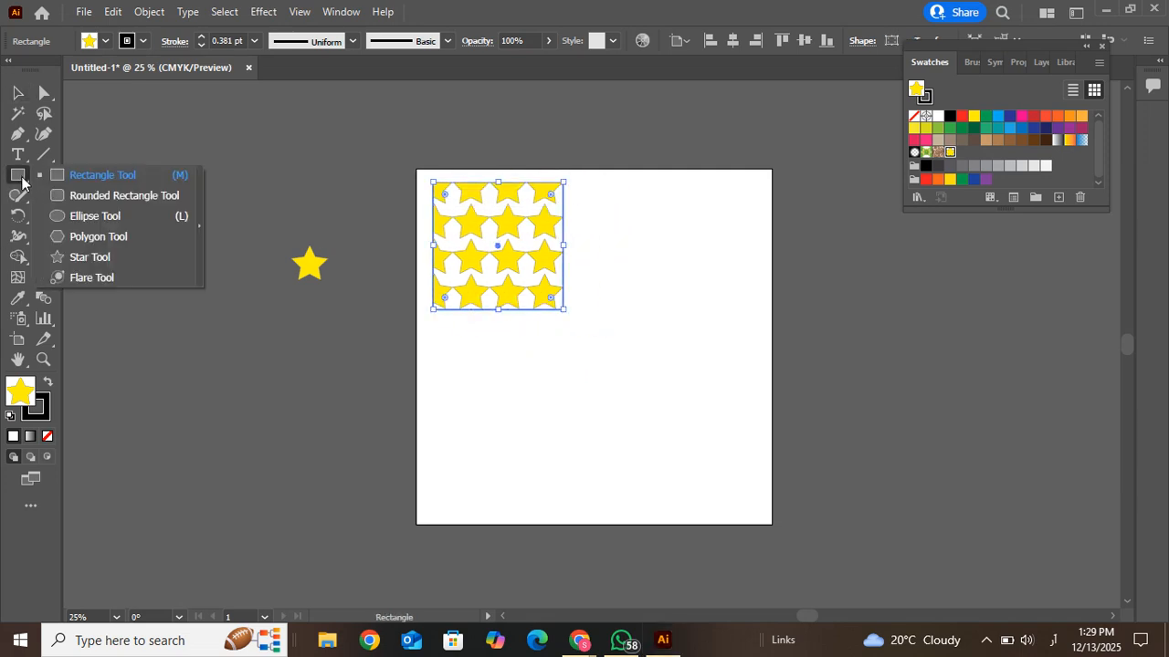
pyautogui.click(112, 216)
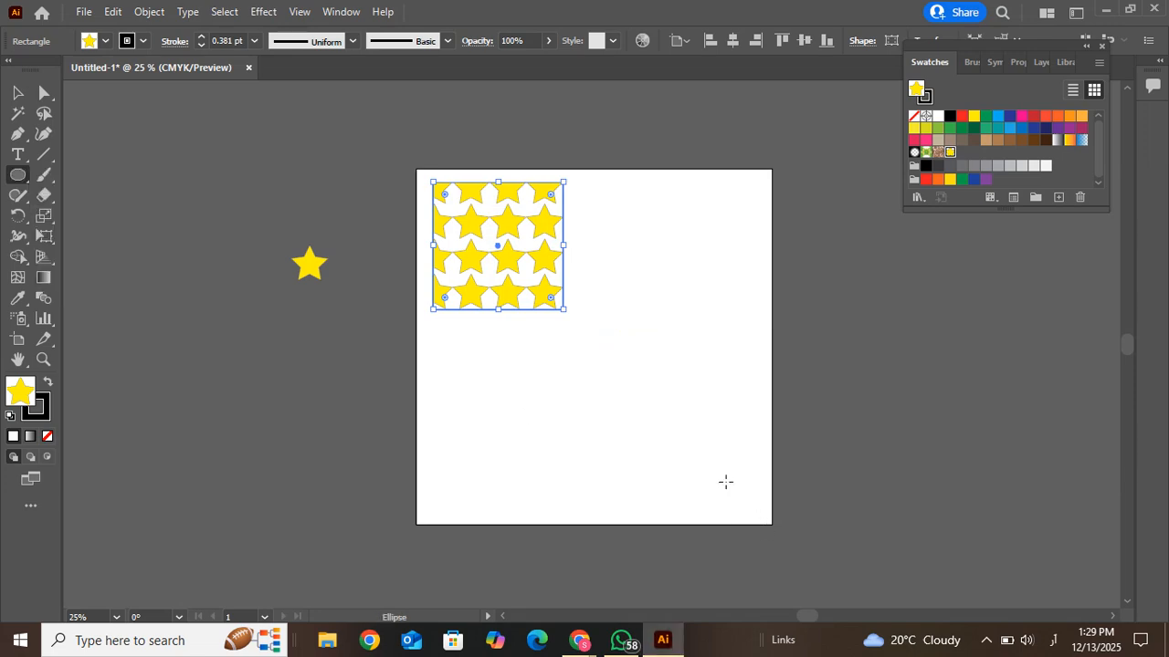
pyautogui.moveTo(649, 393); pyautogui.dragTo(695, 455)
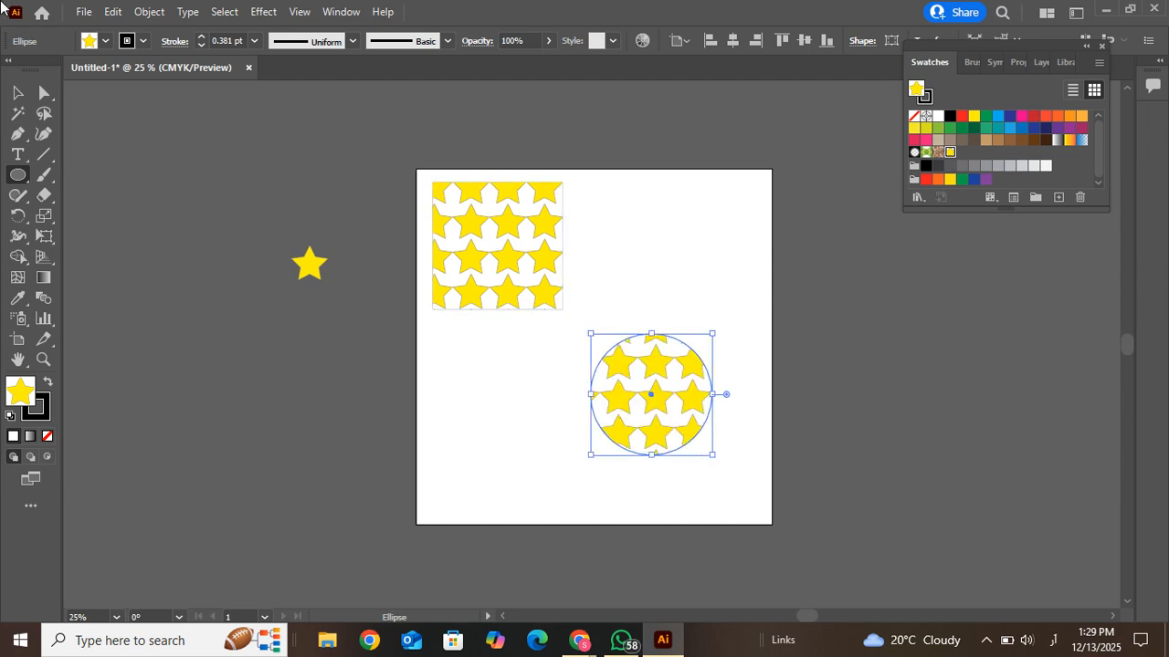
# Draw a closed star-patterned triangle in the artboard's lower-left area with the Pen tool and deselect it
pyautogui.click(17, 134)
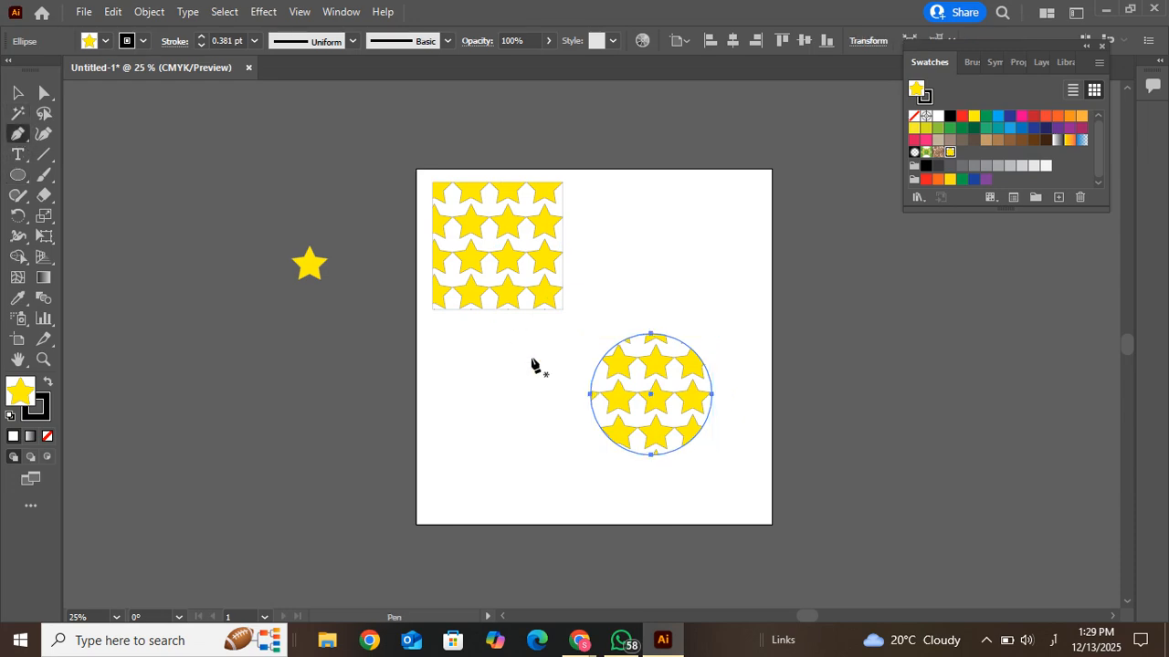
pyautogui.click(494, 372)
pyautogui.click(433, 499)
pyautogui.click(608, 503)
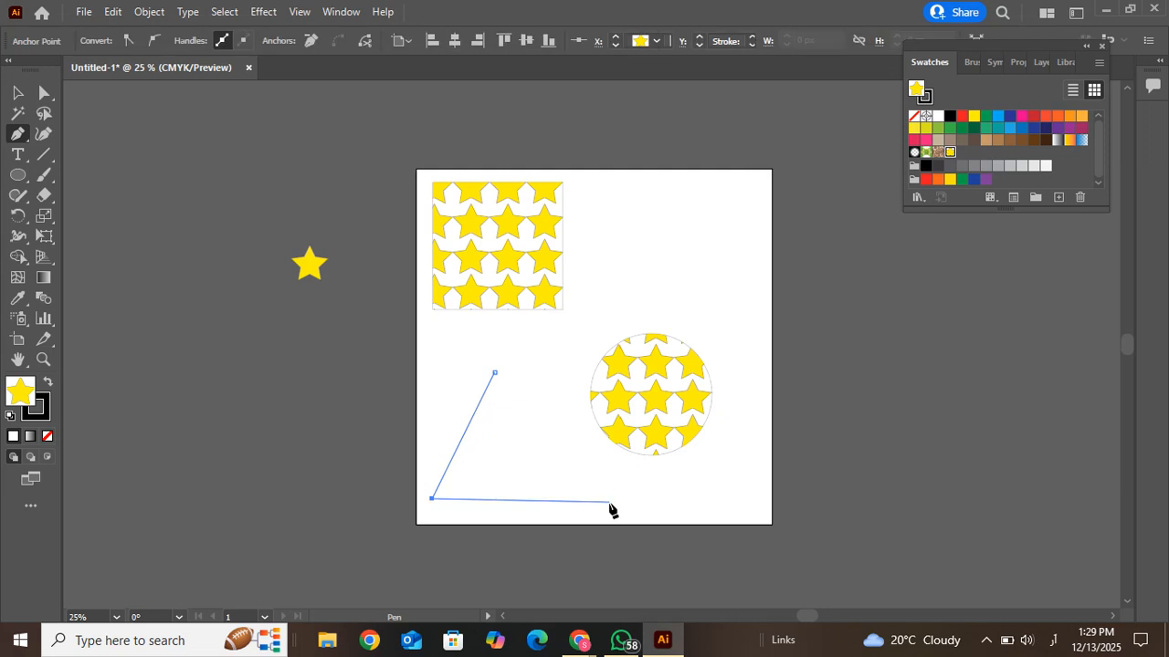
pyautogui.click(495, 373)
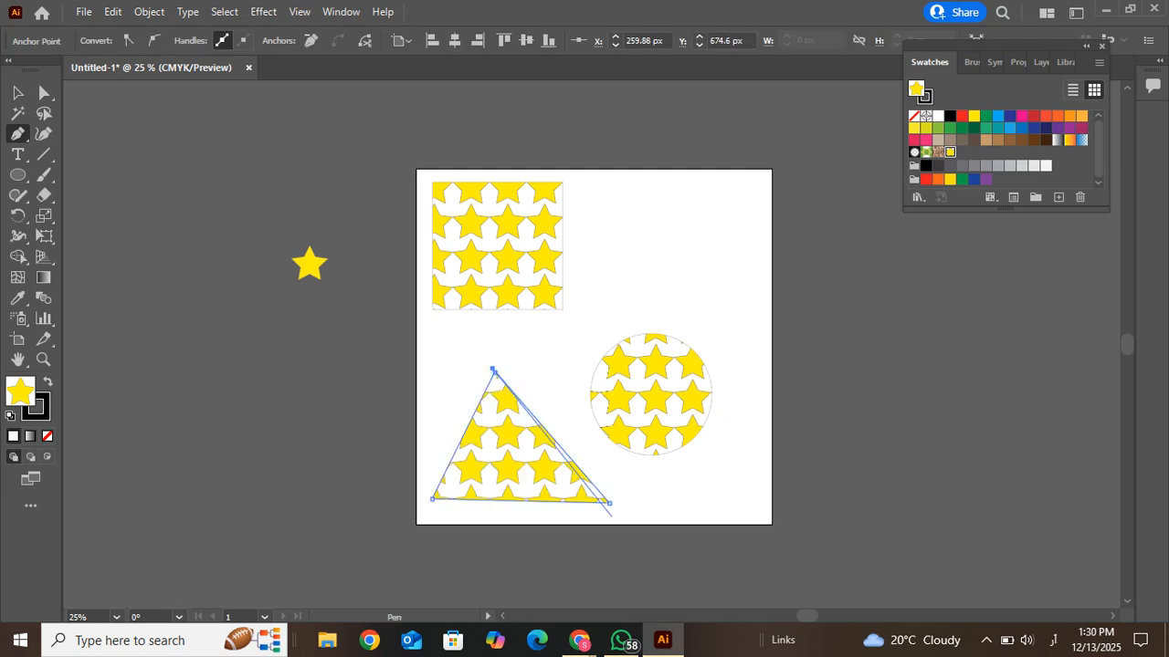
pyautogui.click(17, 92)
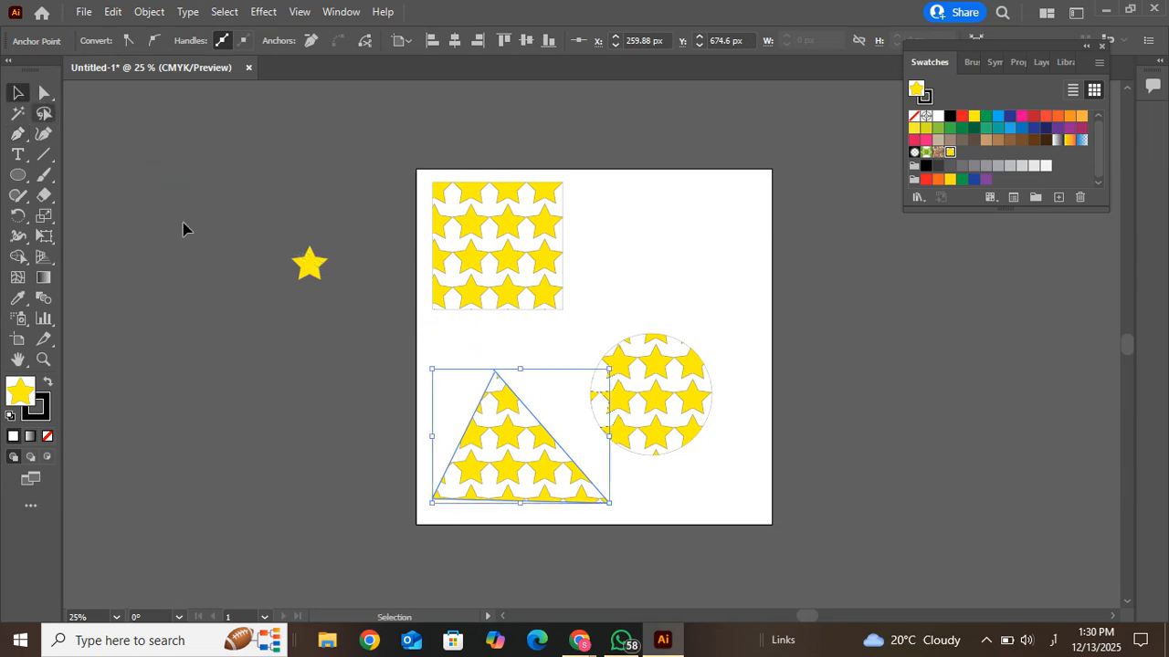
pyautogui.click(728, 352)
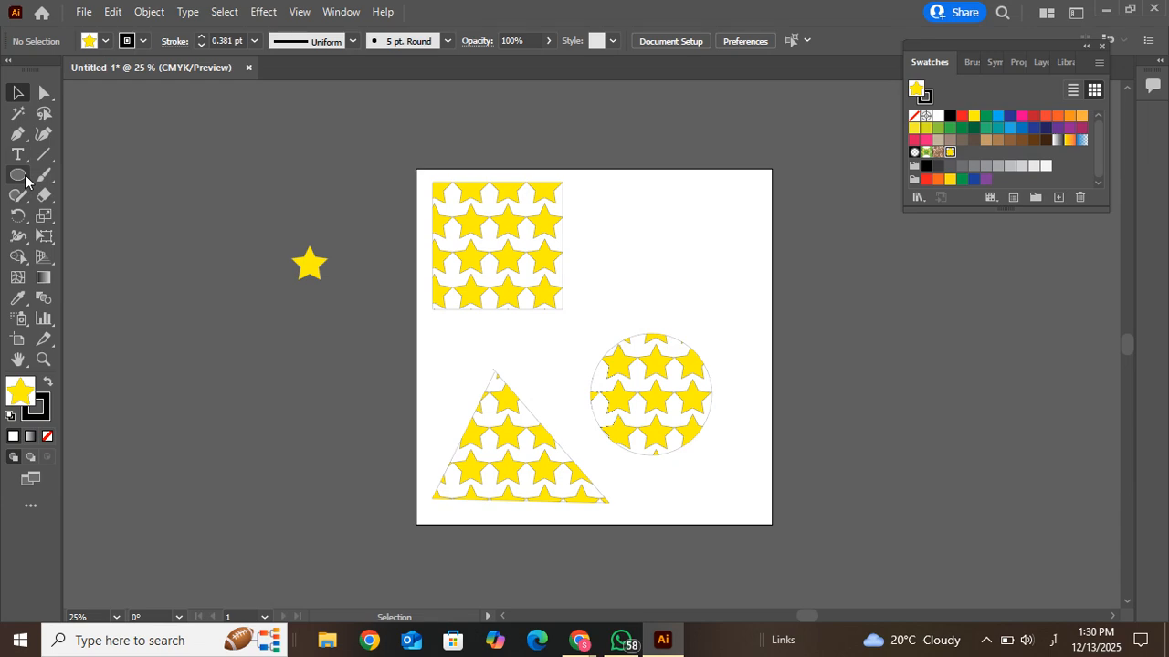
# Delete the patterned square, triangle and circle, as well as the original yellow star beside the artboard
pyautogui.click(480, 228)
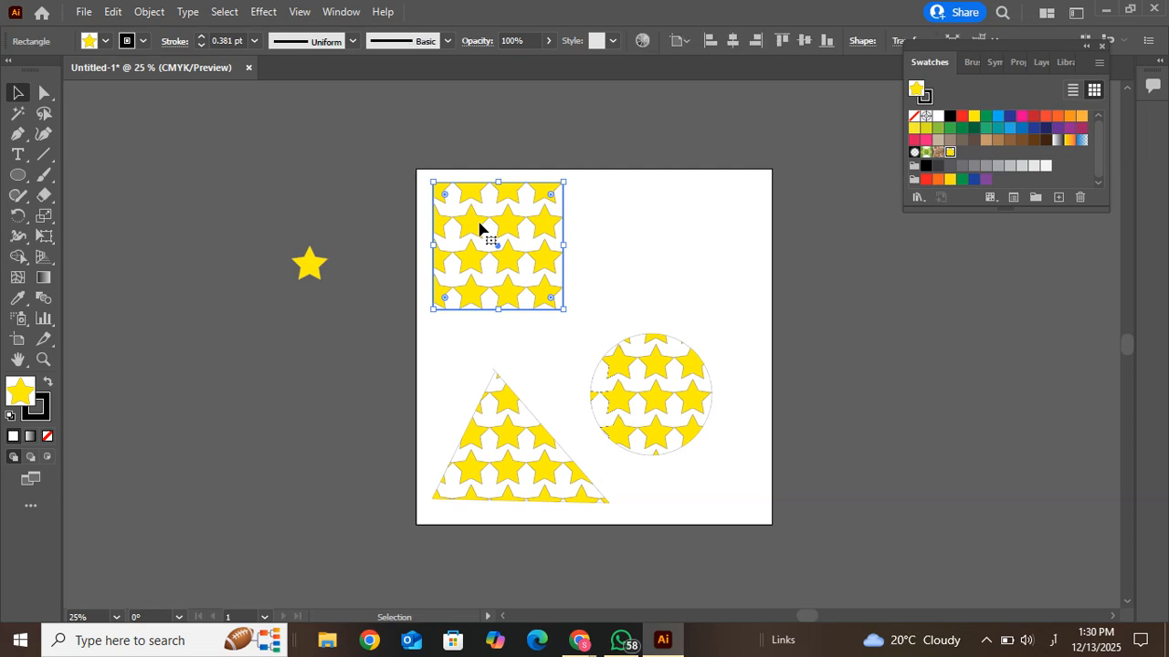
pyautogui.press('Delete')
pyautogui.click(514, 493)
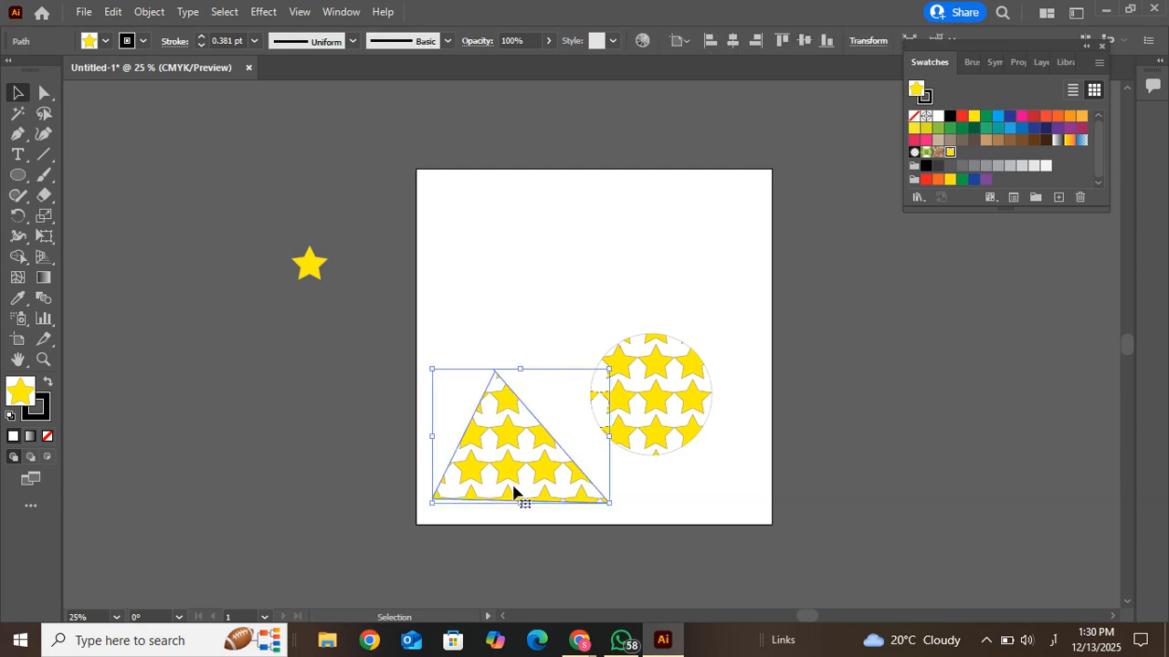
pyautogui.press('Delete')
pyautogui.click(677, 380)
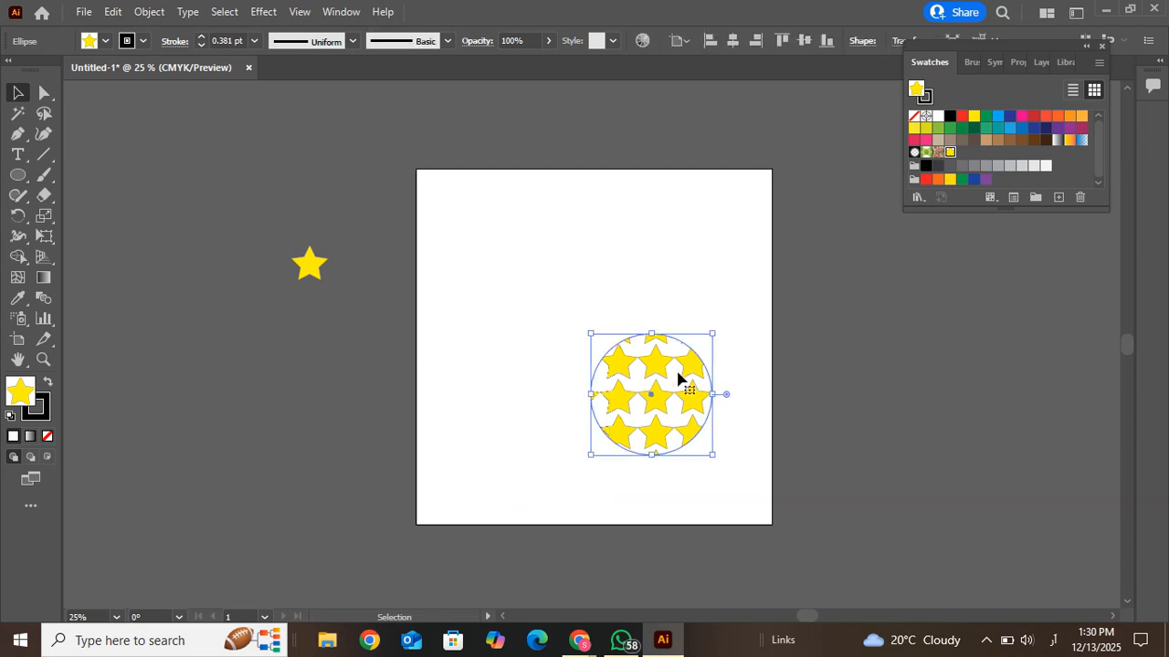
pyautogui.press('Delete')
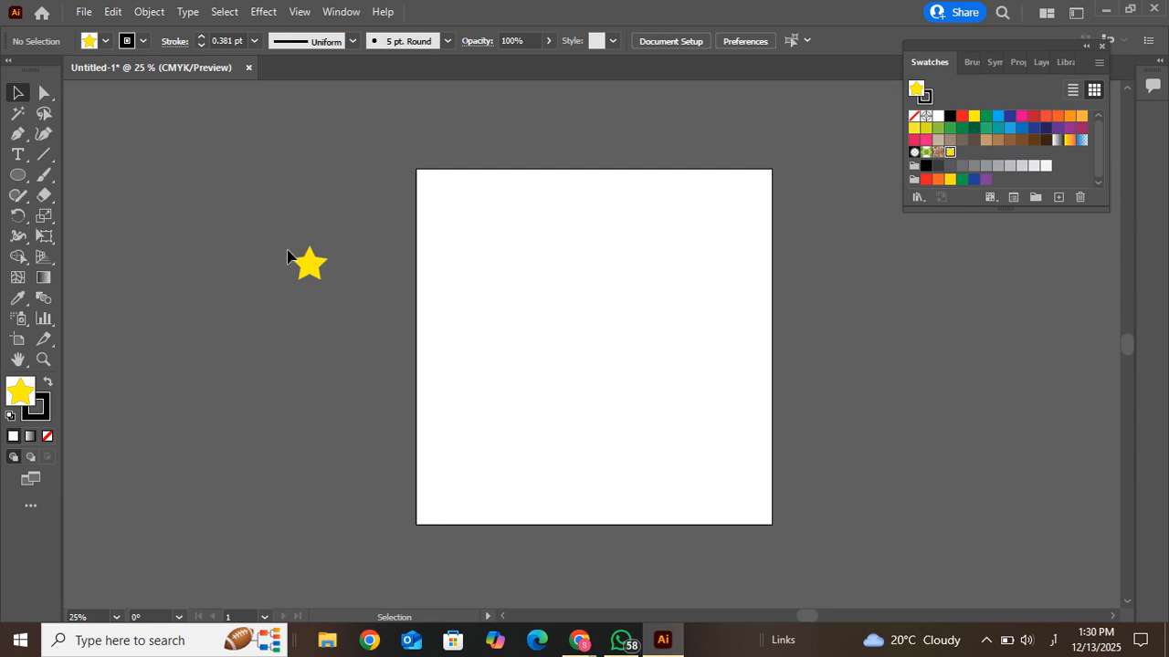
pyautogui.click(311, 265)
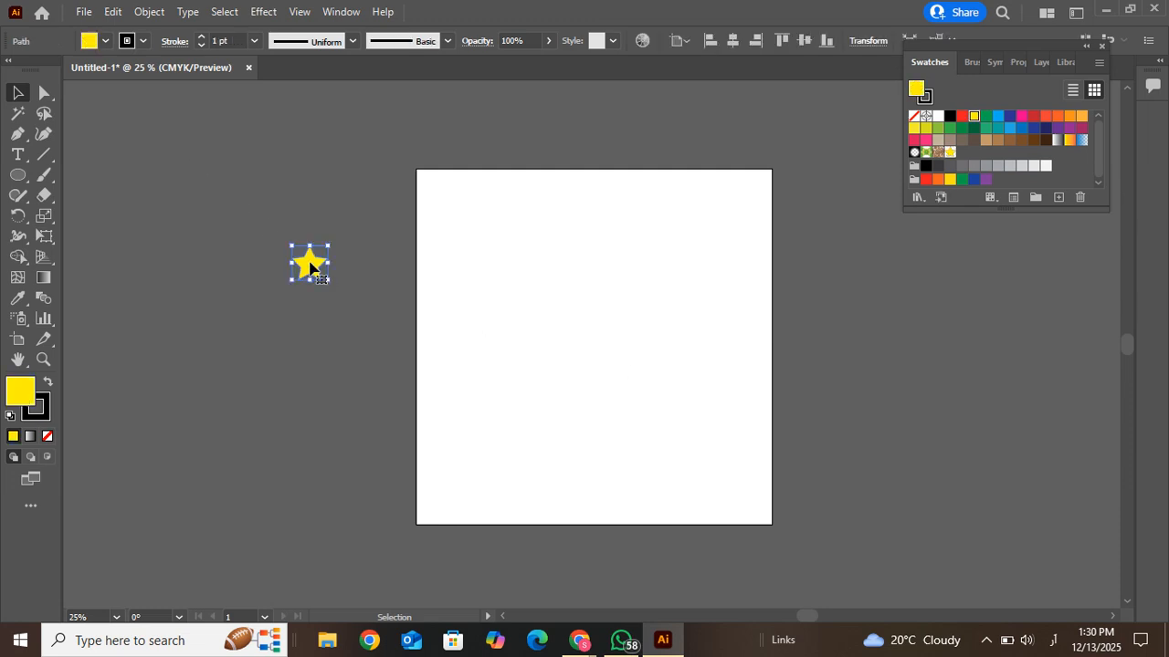
pyautogui.press('Delete')
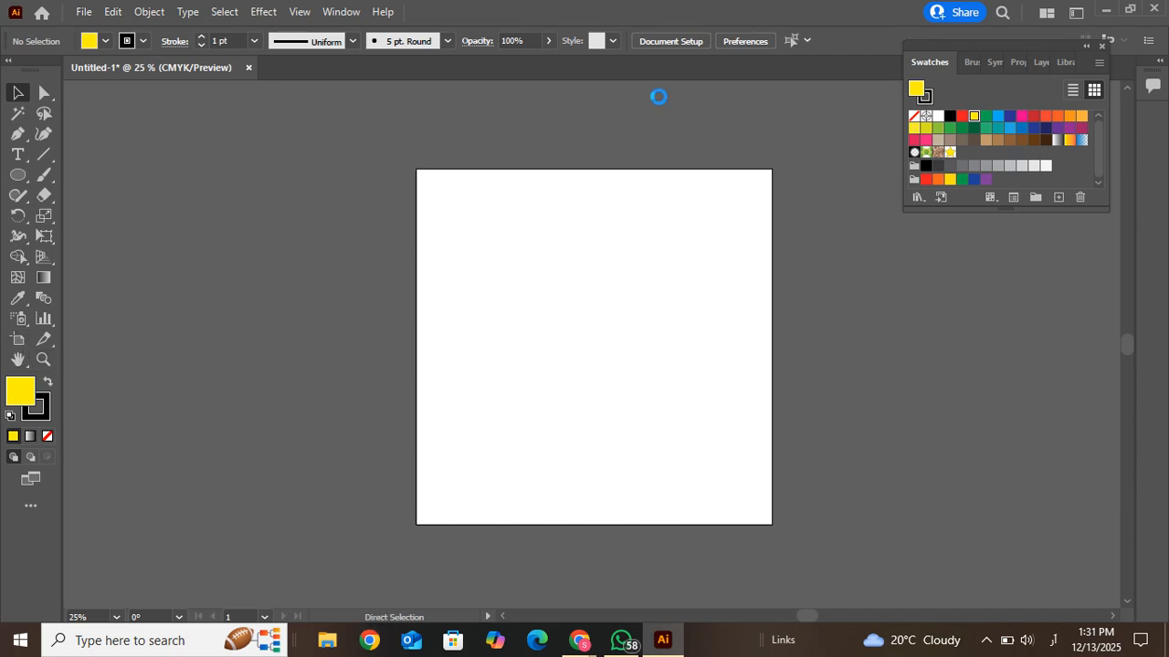
# Open the 2020-11-11 logo image and scale it down proportionally about its center to roughly a third of its width
pyautogui.hotkey('ctrl', 'o')
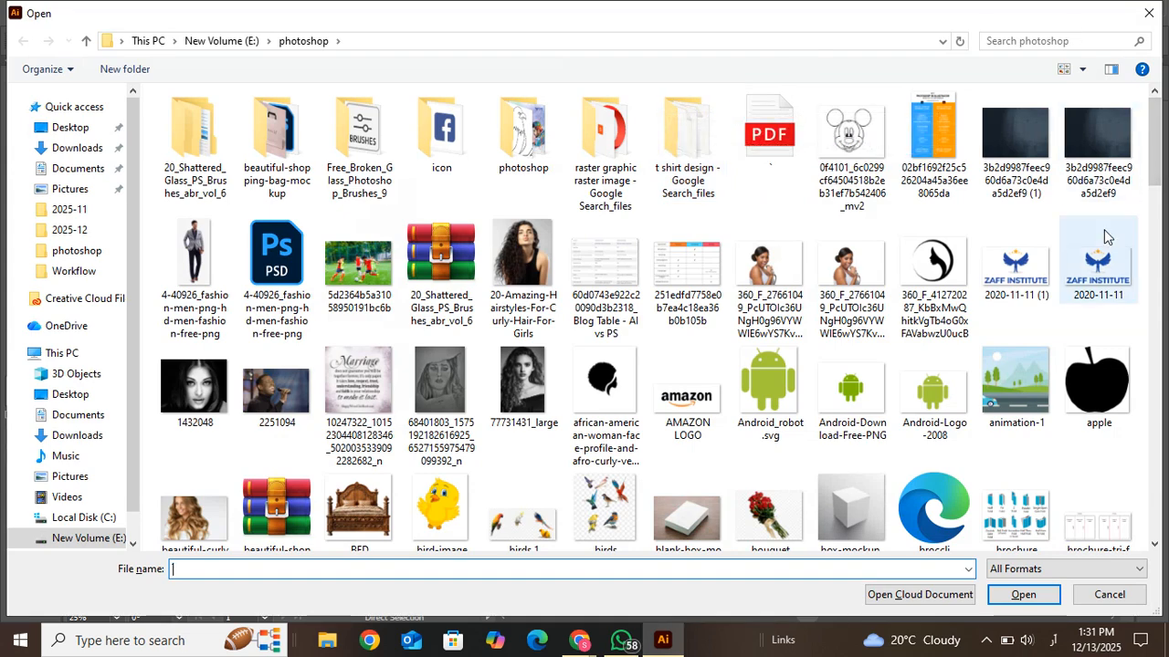
pyautogui.doubleClick(1098, 260)
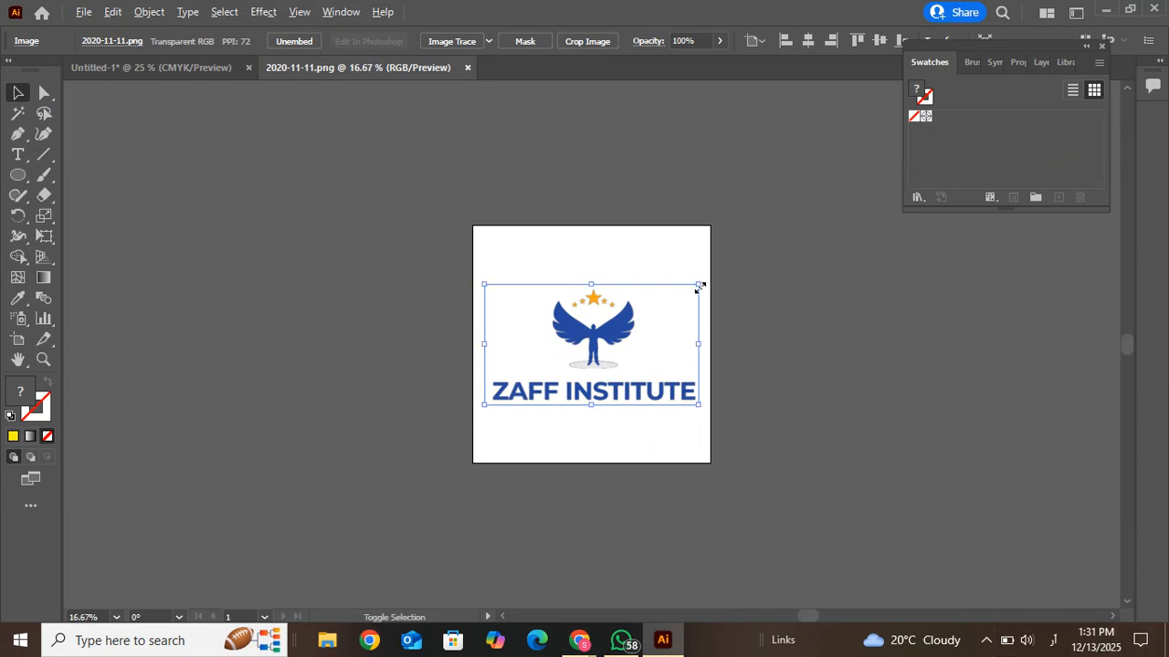
pyautogui.moveTo(698, 285); pyautogui.dragTo(642, 329)
pyautogui.press('Return')
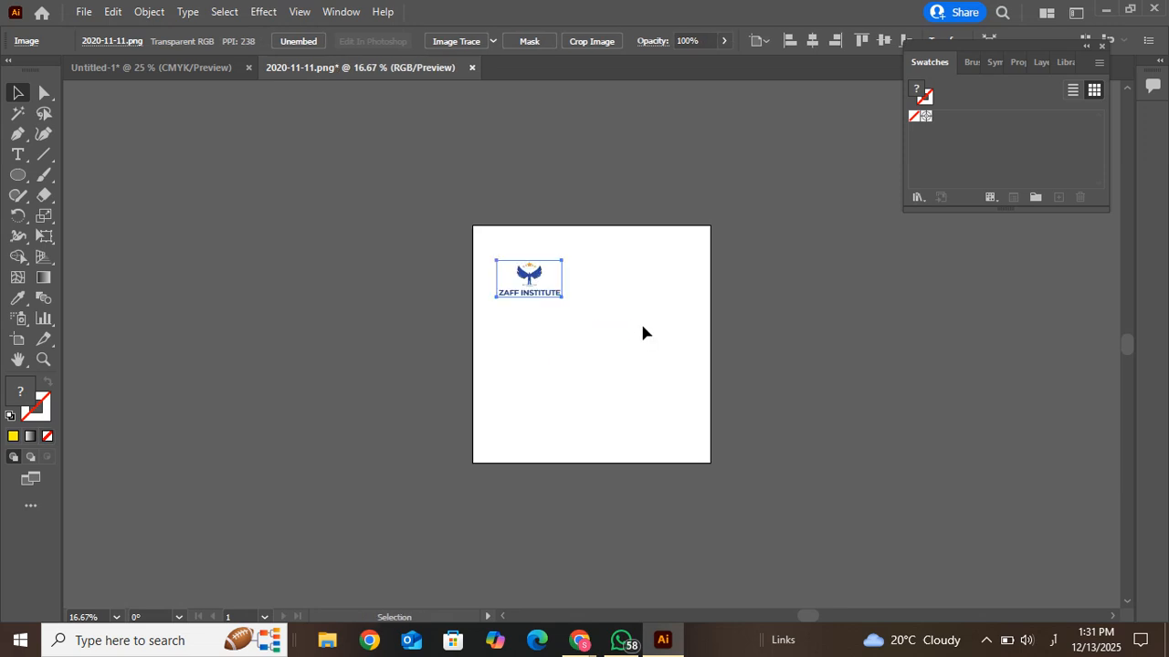
pyautogui.click(913, 366)
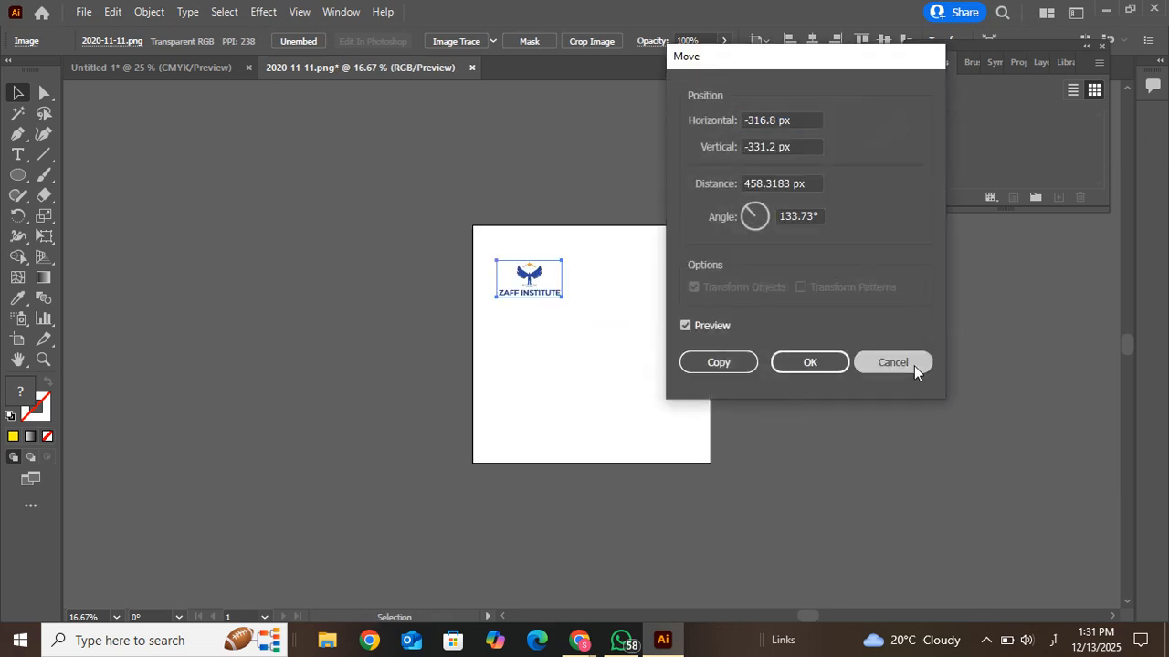
pyautogui.click(574, 402)
# Move the logo up and left of the artboard's center, shrink it to about 173 px wide and deselect it
pyautogui.click(598, 348)
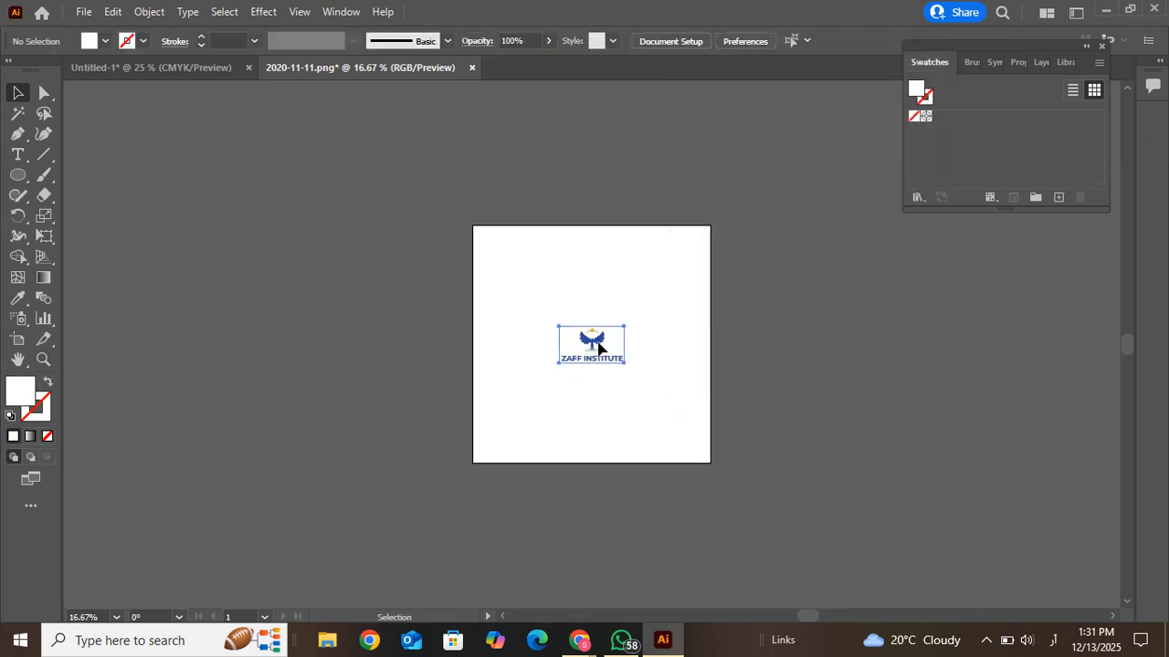
pyautogui.moveTo(599, 349); pyautogui.dragTo(589, 294)
pyautogui.click(625, 336)
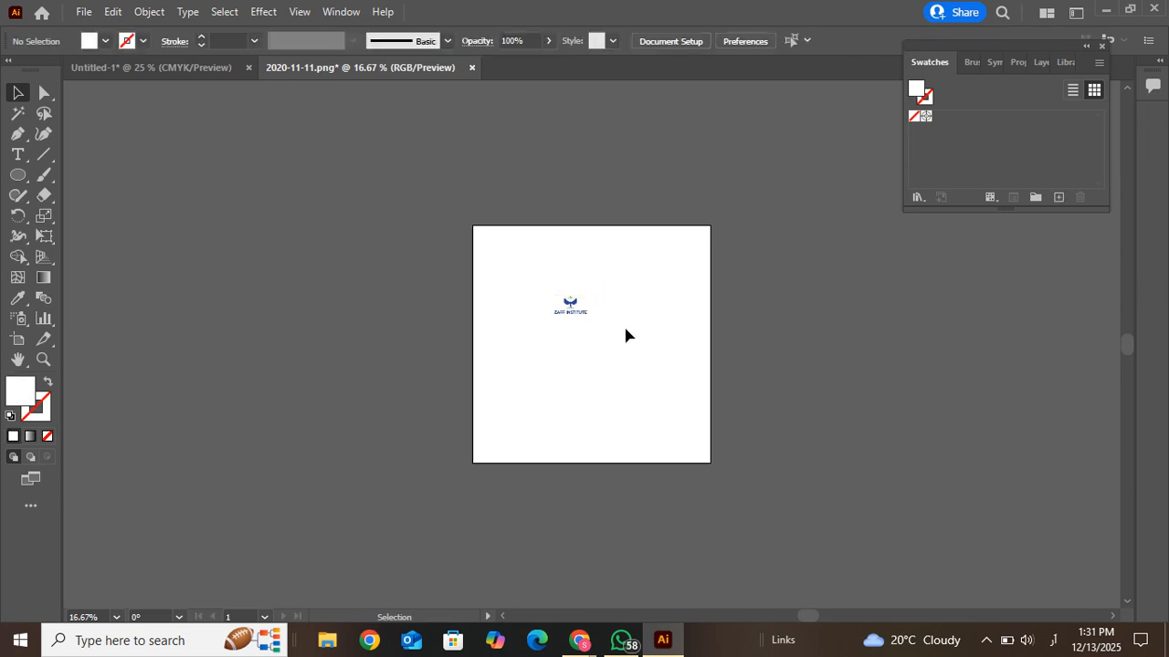
# Make a new pattern from the logo image and start editing it
pyautogui.click(570, 313)
pyautogui.click(152, 11)
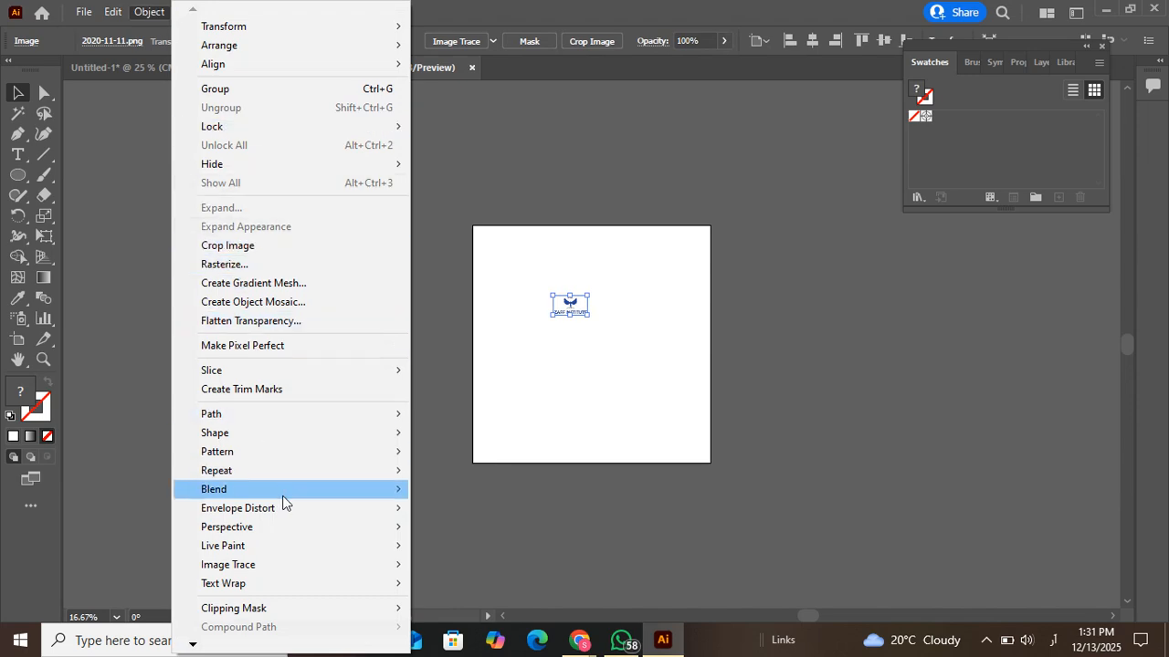
pyautogui.moveTo(313, 449)
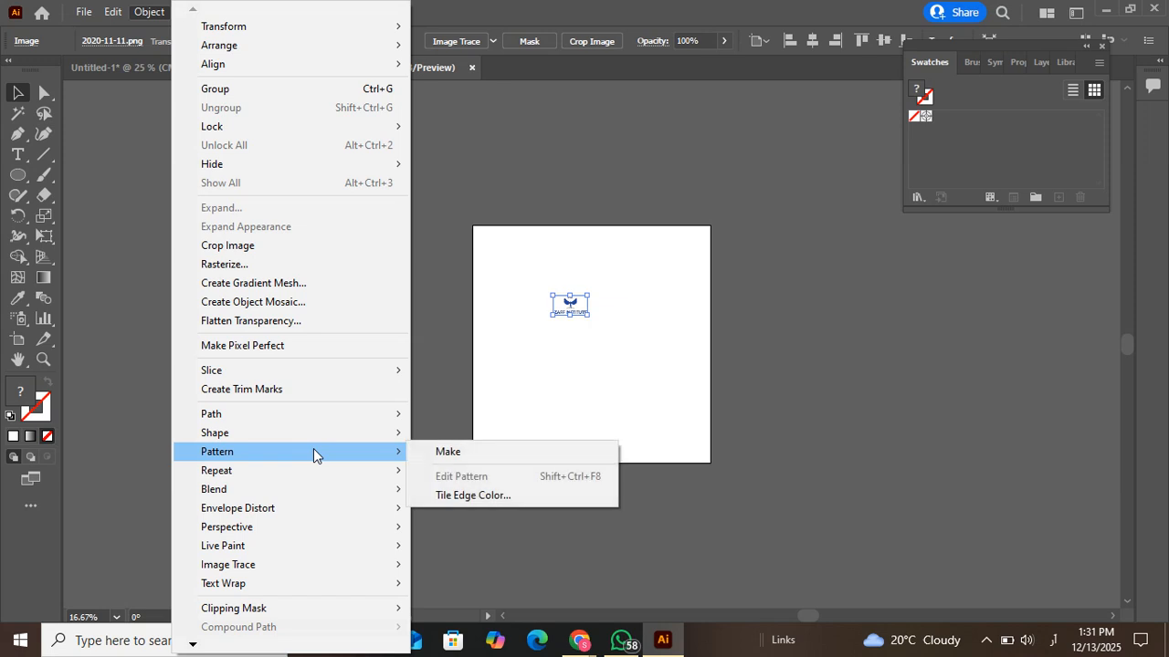
pyautogui.click(450, 452)
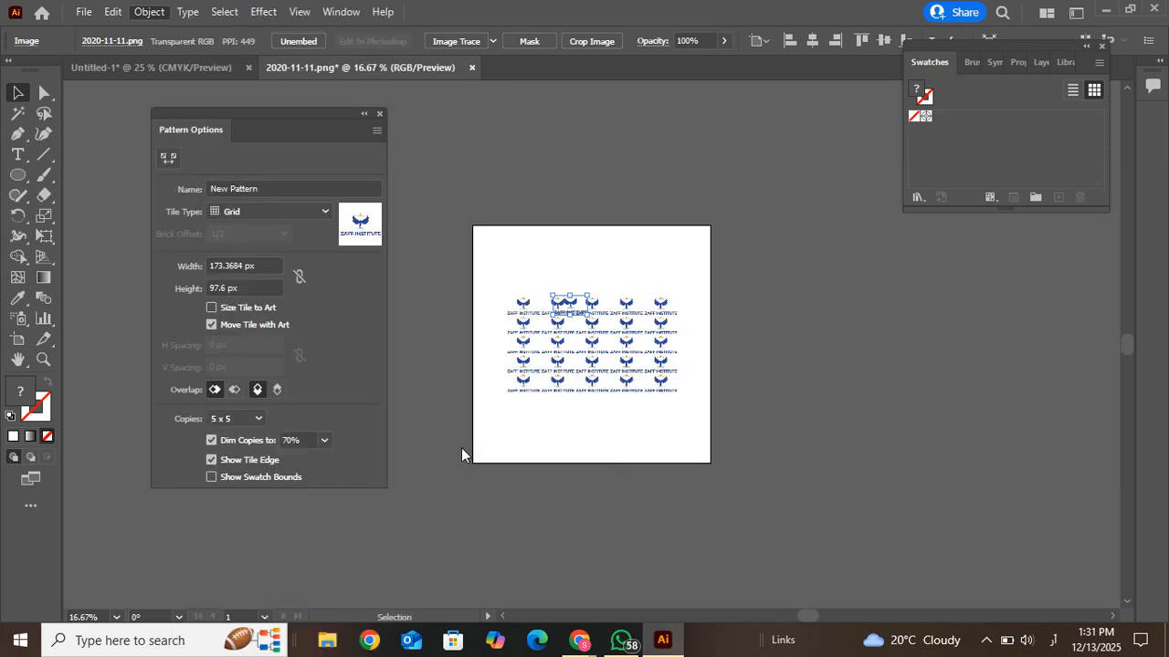
pyautogui.click(765, 352)
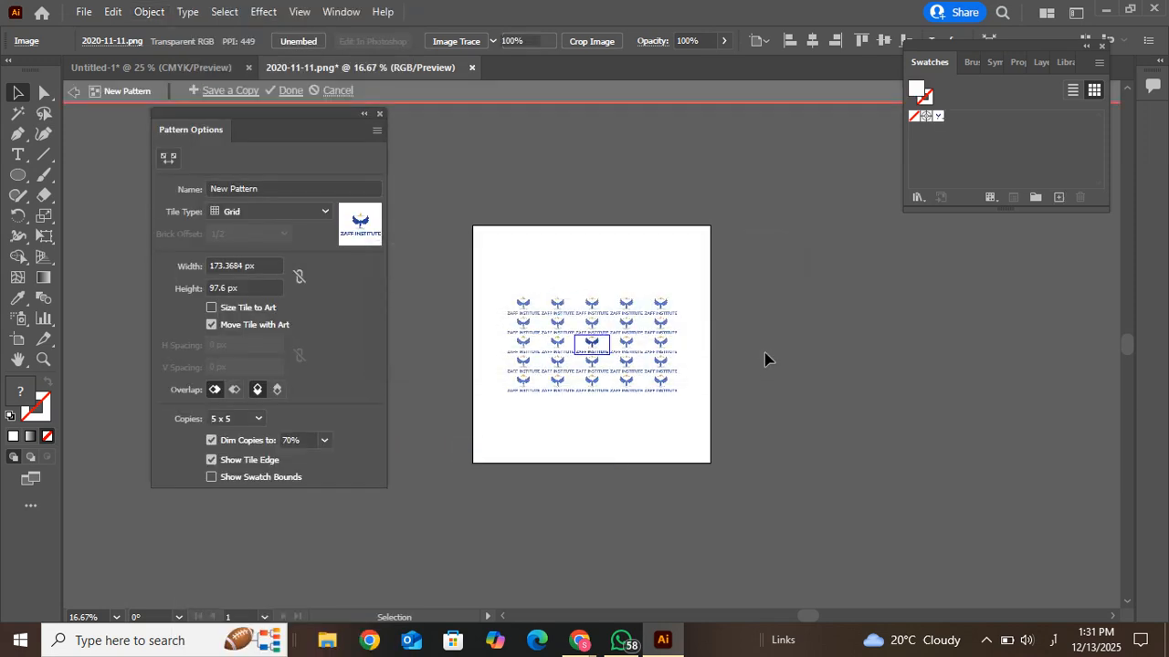
# Move the Pattern Options clear of the logo tiles and set the tile type to Brick by Row
pyautogui.moveTo(280, 116); pyautogui.dragTo(871, 173)
pyautogui.hotkey('ctrl', '=')
pyautogui.hotkey('ctrl', '=')
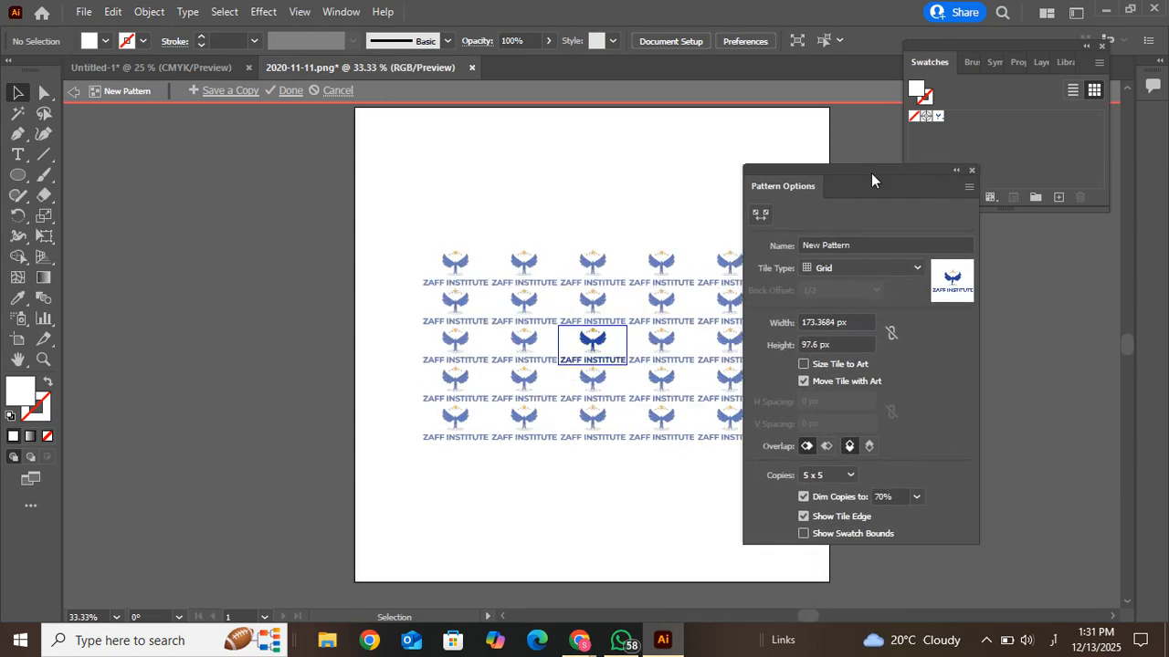
pyautogui.moveTo(852, 245); pyautogui.dragTo(753, 252)
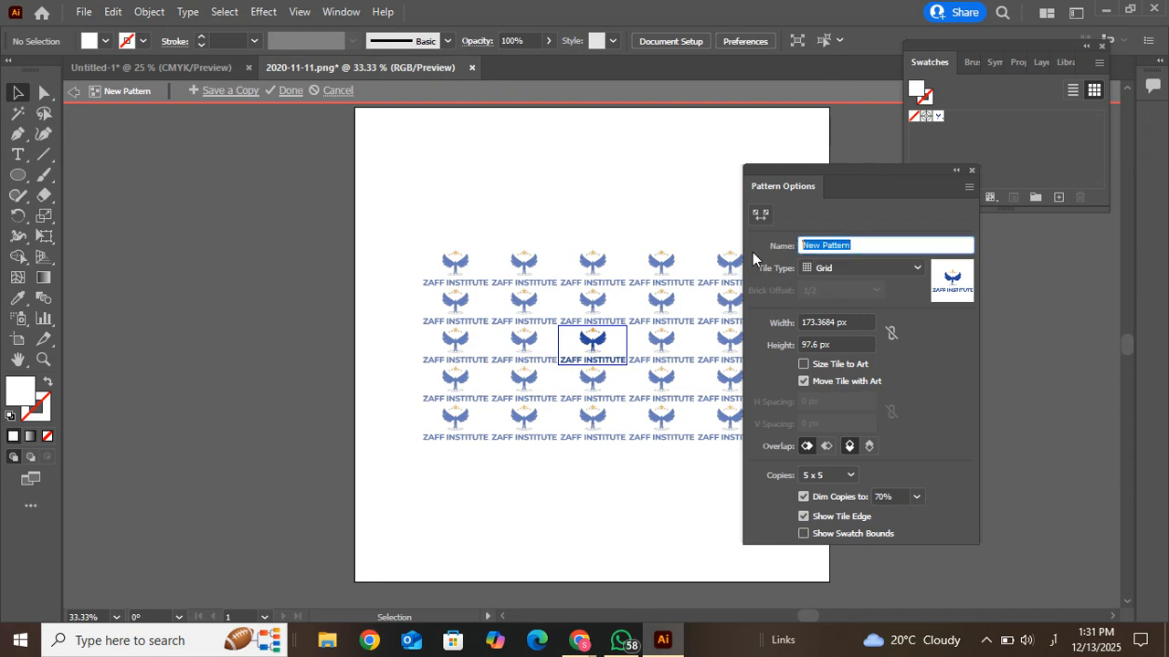
pyautogui.click(870, 264)
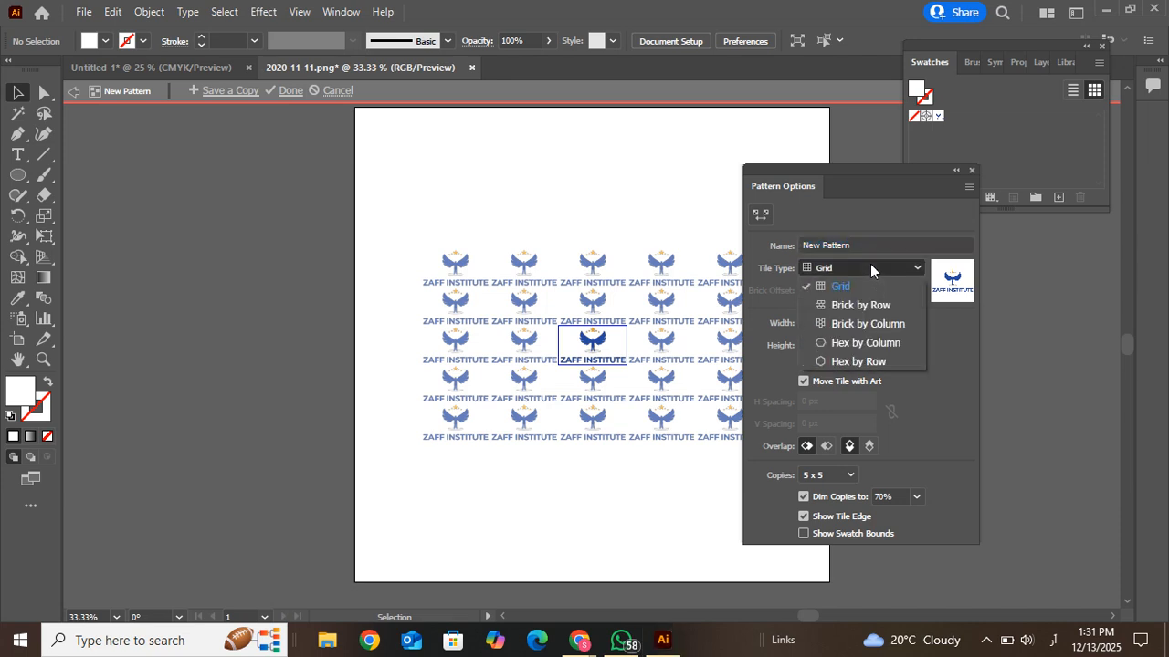
pyautogui.click(869, 306)
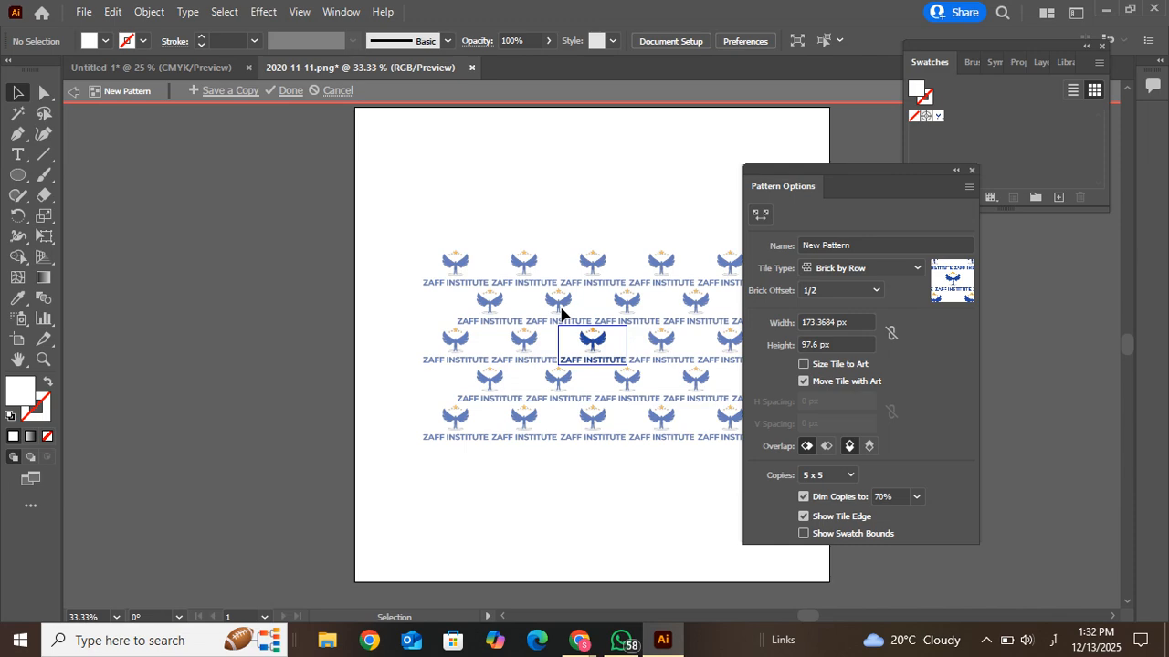
# Try the Brick by Column tile type and return the pattern to Brick by Row
pyautogui.click(830, 271)
pyautogui.click(835, 283)
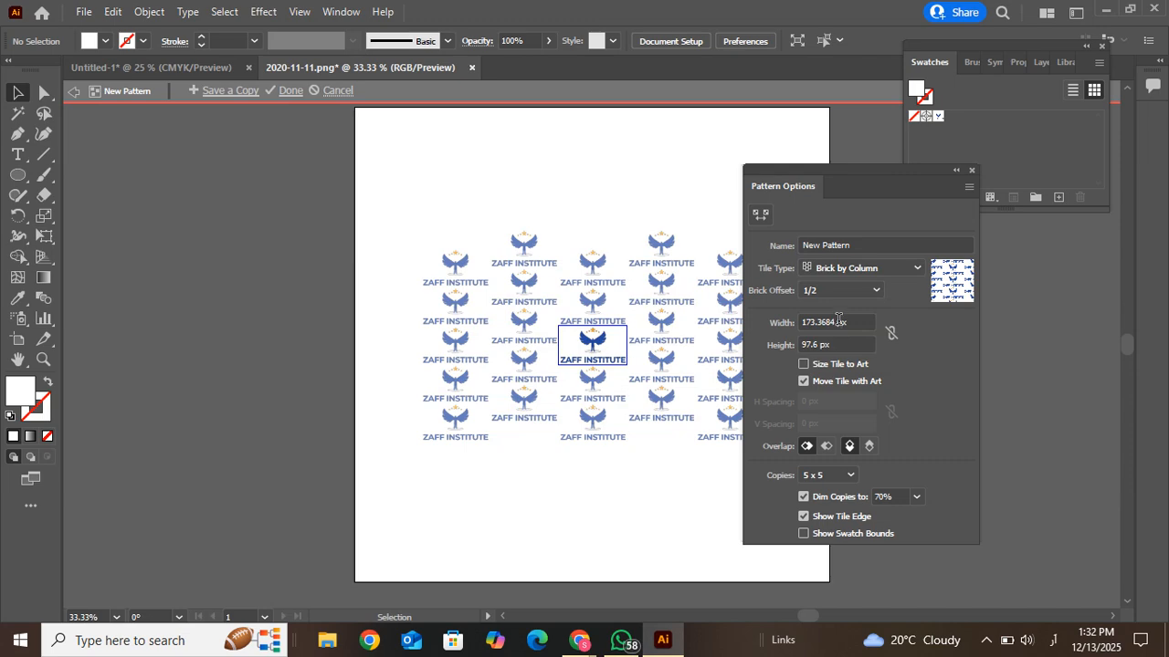
pyautogui.click(827, 264)
pyautogui.click(830, 304)
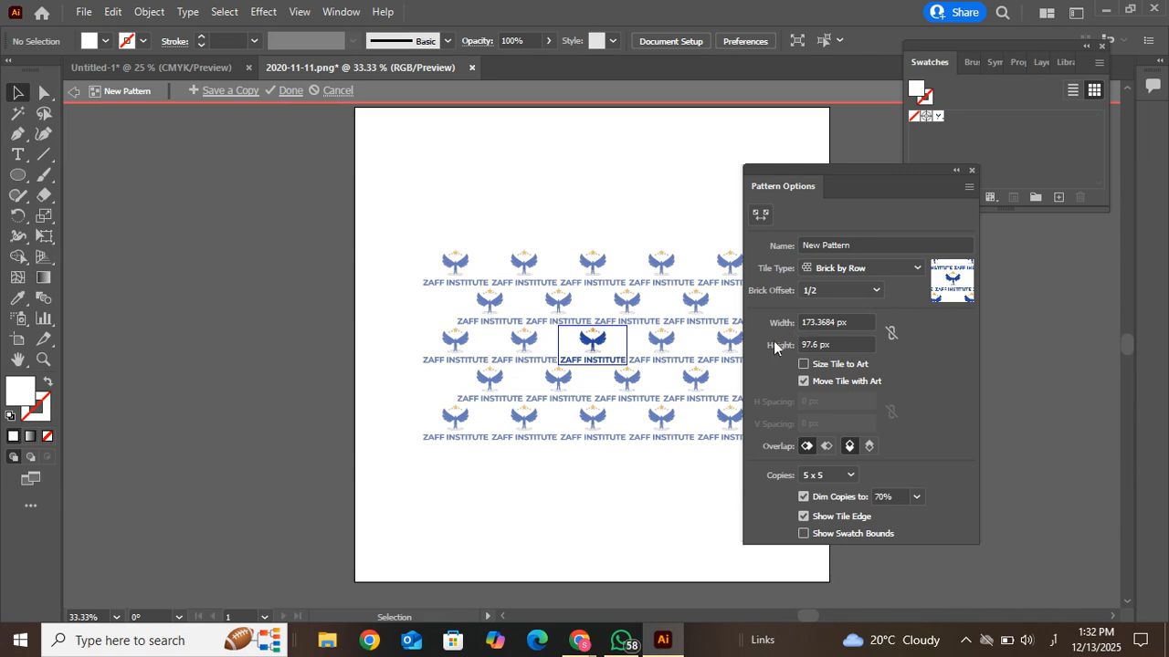
# Increase the logo pattern's tile width to 203 px to space the logos farther apart horizontally
pyautogui.click(860, 322)
pyautogui.write('184')
pyautogui.press('Return')
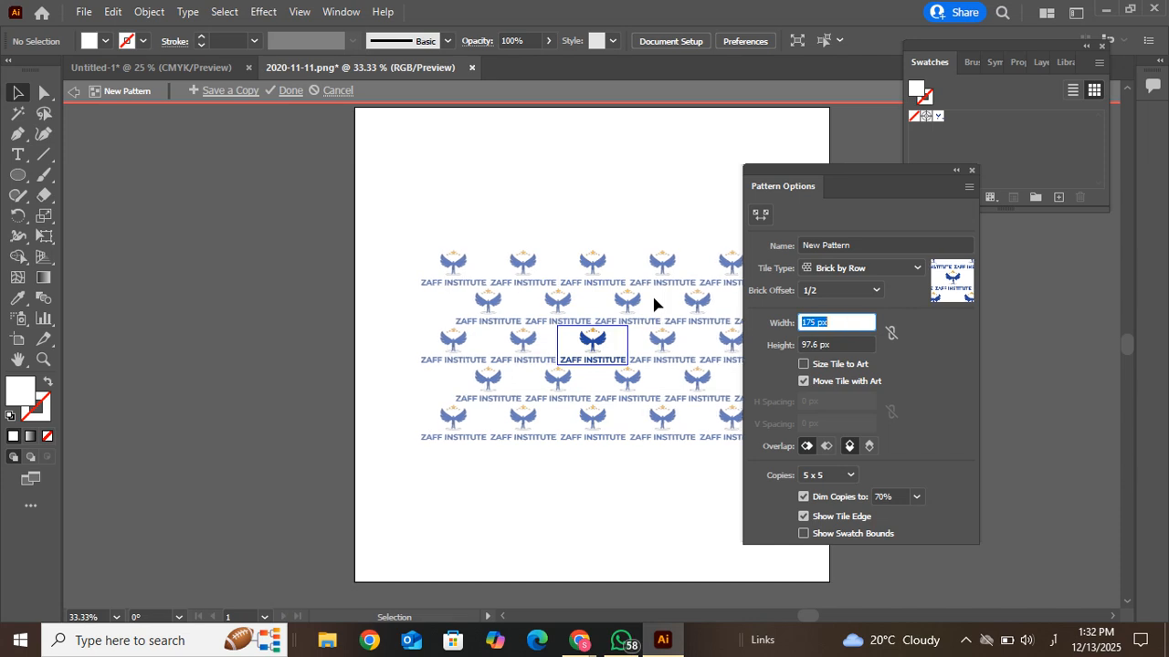
pyautogui.press('Up')
pyautogui.press('Up')
pyautogui.press('Up')
pyautogui.press('Up')
pyautogui.press('Up')
pyautogui.press('Up')
pyautogui.press('Up')
pyautogui.press('Up')
pyautogui.press('Up')
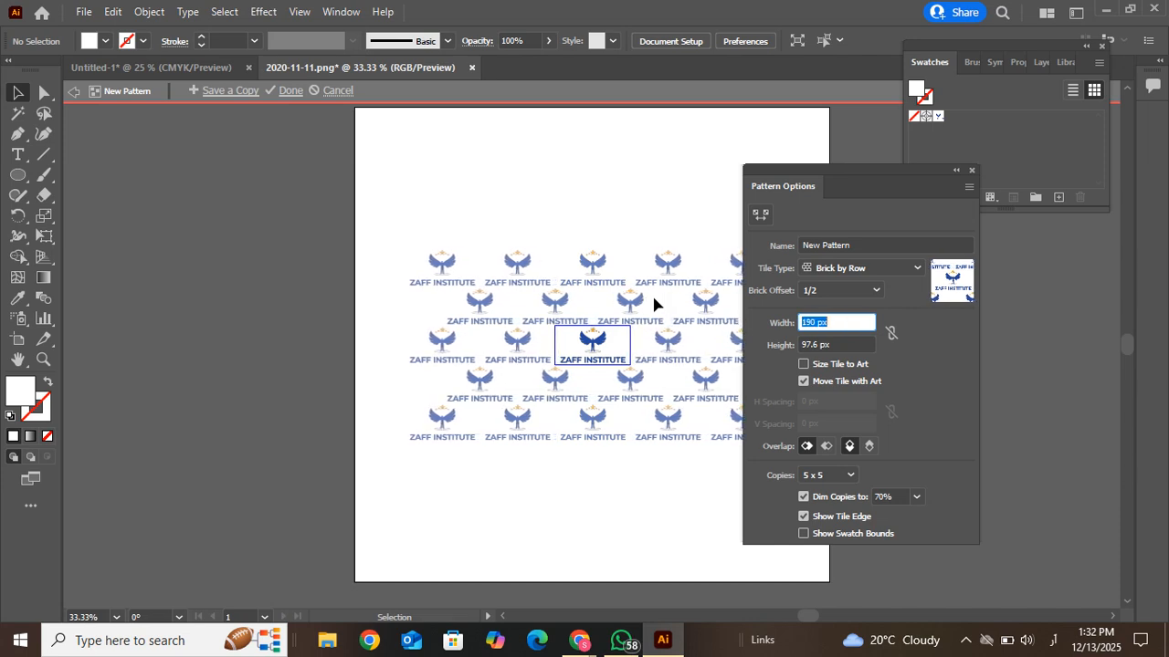
pyautogui.press('Up')
pyautogui.press('Up')
pyautogui.press('Up')
pyautogui.press('Up')
pyautogui.press('Up')
pyautogui.press('Up')
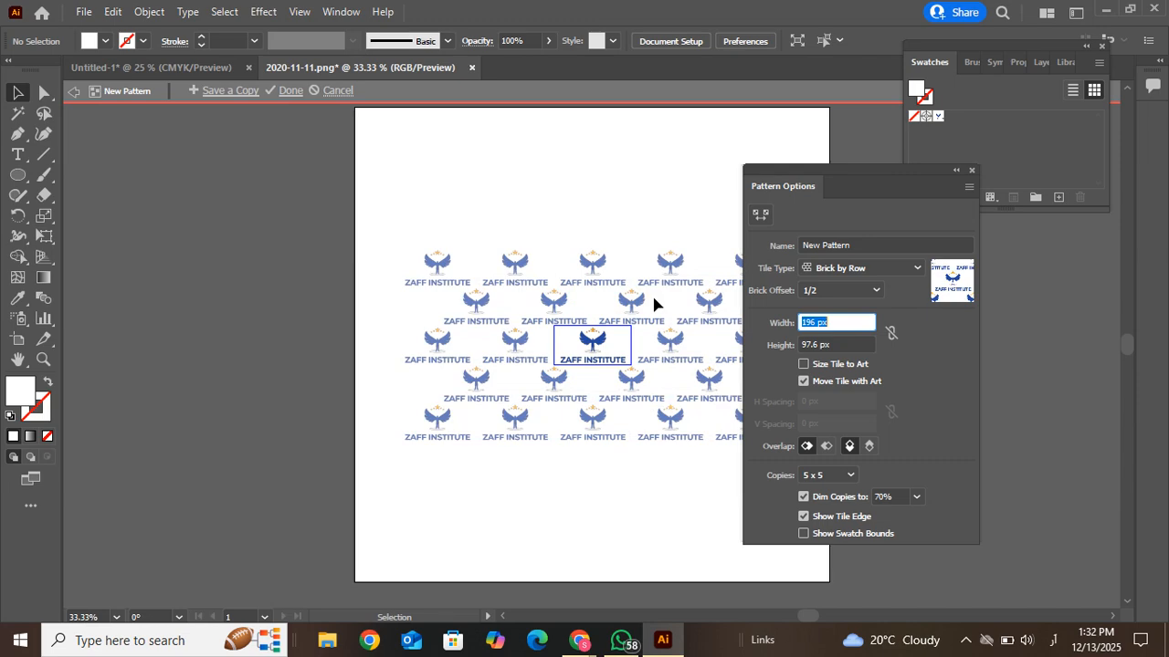
pyautogui.press('Up')
pyautogui.press('Up')
pyautogui.press('Up')
pyautogui.press('Up')
pyautogui.press('Up')
pyautogui.press('Up')
pyautogui.press('Up')
pyautogui.press('Up')
pyautogui.press('Up')
pyautogui.press('Up')
pyautogui.press('Up')
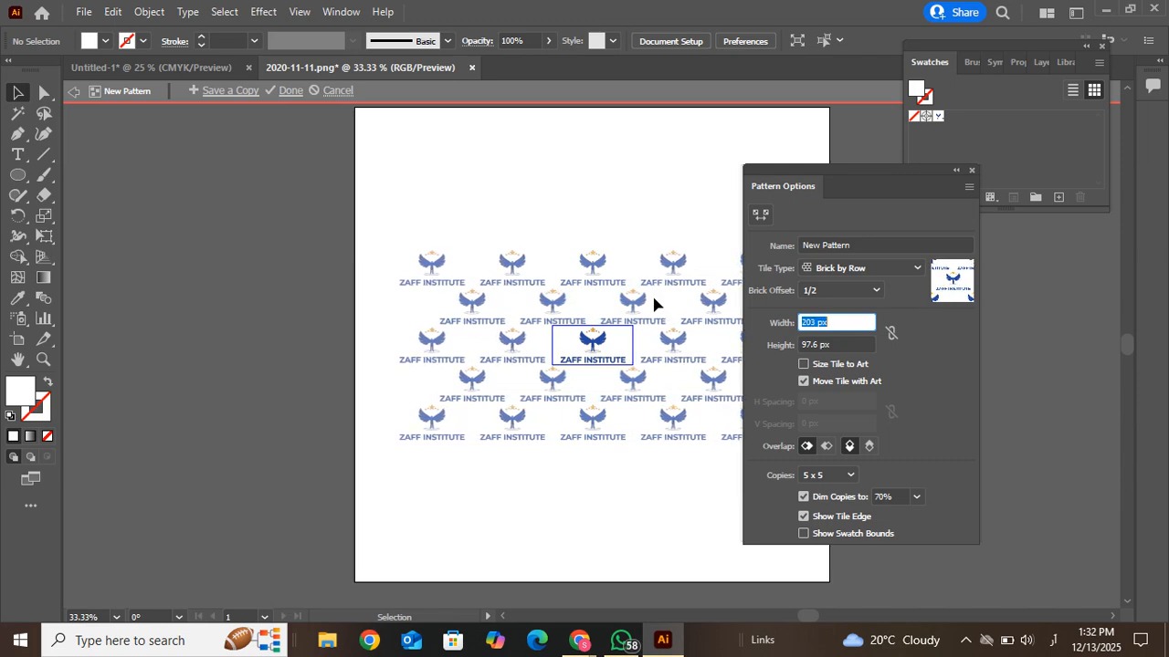
# Increase the logo pattern's tile width to 223 px
pyautogui.press('Up')
pyautogui.press('Up')
pyautogui.press('Up')
pyautogui.press('Up')
pyautogui.press('Up')
pyautogui.press('Up')
pyautogui.press('Up')
pyautogui.press('Up')
pyautogui.press('Up')
pyautogui.press('Up')
pyautogui.press('Up')
pyautogui.press('Up')
pyautogui.press('Up')
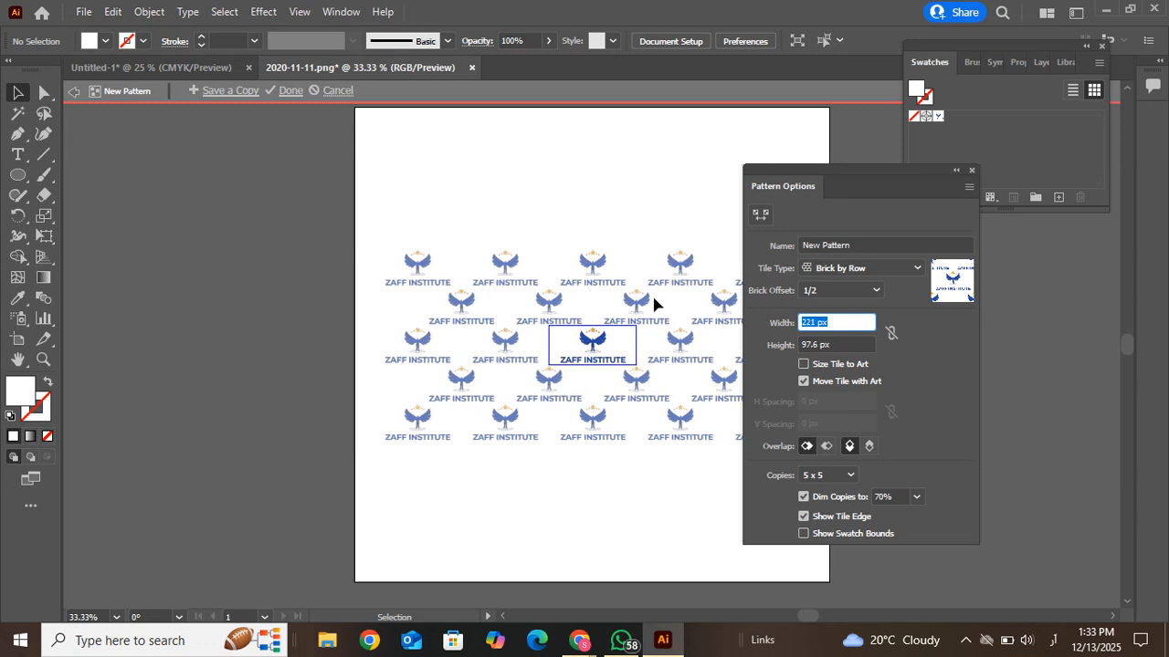
# Increase the logo pattern's tile height to 141 px to space the logo rows farther apart
pyautogui.click(842, 346)
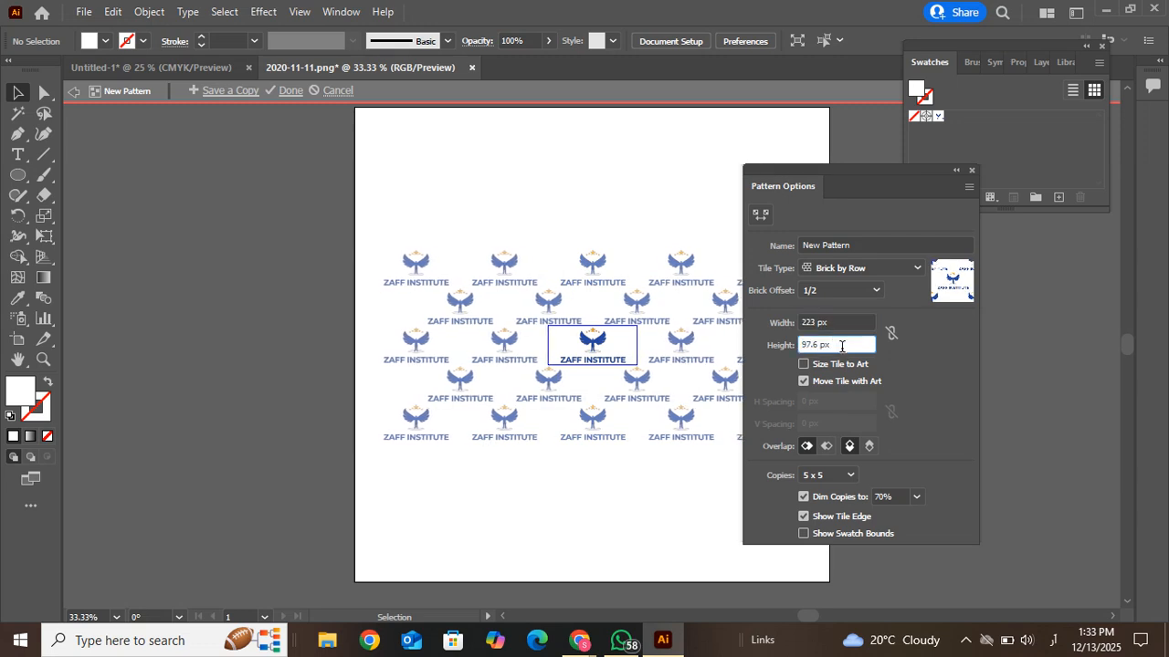
pyautogui.press('Up')
pyautogui.press('Up')
pyautogui.press('Up')
pyautogui.press('Up')
pyautogui.press('Up')
pyautogui.press('Up')
pyautogui.press('Up')
pyautogui.press('Up')
pyautogui.press('Up')
pyautogui.press('Up')
pyautogui.press('Up')
pyautogui.press('Up')
pyautogui.press('Up')
pyautogui.press('Up')
pyautogui.press('Up')
pyautogui.press('Up')
pyautogui.press('Up')
pyautogui.press('Up')
pyautogui.press('Up')
pyautogui.press('Up')
pyautogui.press('Up')
pyautogui.press('Up')
pyautogui.press('Up')
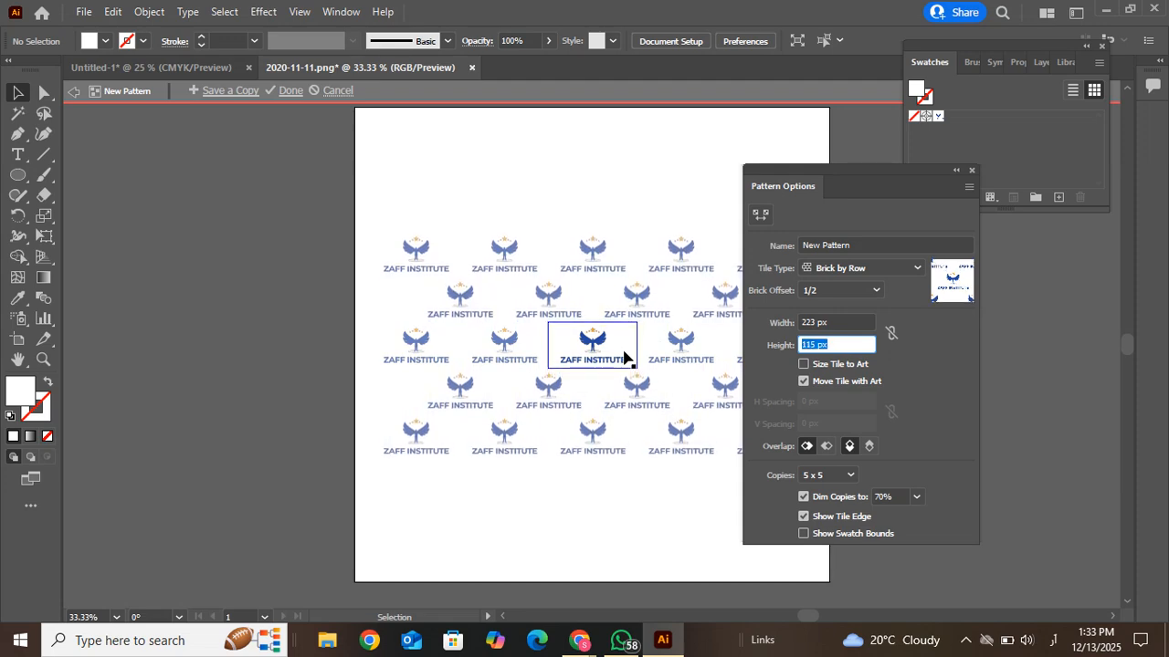
pyautogui.press('Up')
pyautogui.press('Up')
pyautogui.press('Up')
pyautogui.press('Up')
pyautogui.press('Up')
pyautogui.press('Up')
pyautogui.press('Up')
pyautogui.press('Up')
pyautogui.press('Up')
pyautogui.press('Up')
pyautogui.press('Up')
pyautogui.press('Up')
pyautogui.press('Up')
pyautogui.press('Up')
pyautogui.press('Up')
pyautogui.press('Up')
pyautogui.press('Up')
pyautogui.press('Up')
pyautogui.press('Up')
pyautogui.press('Up')
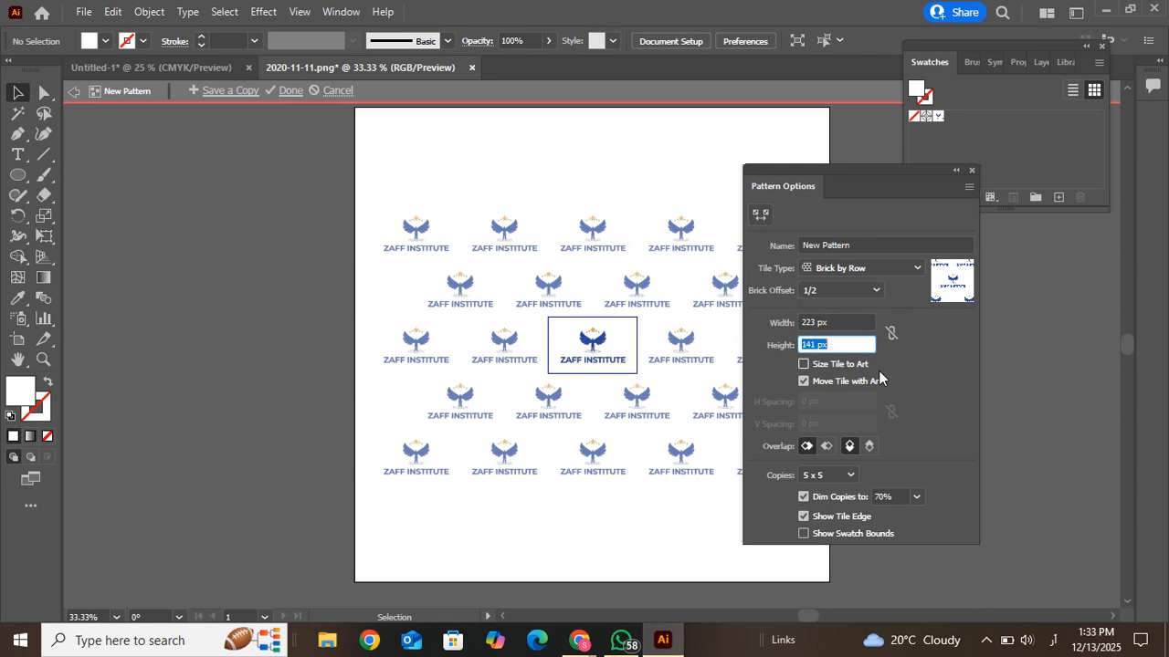
pyautogui.click(927, 380)
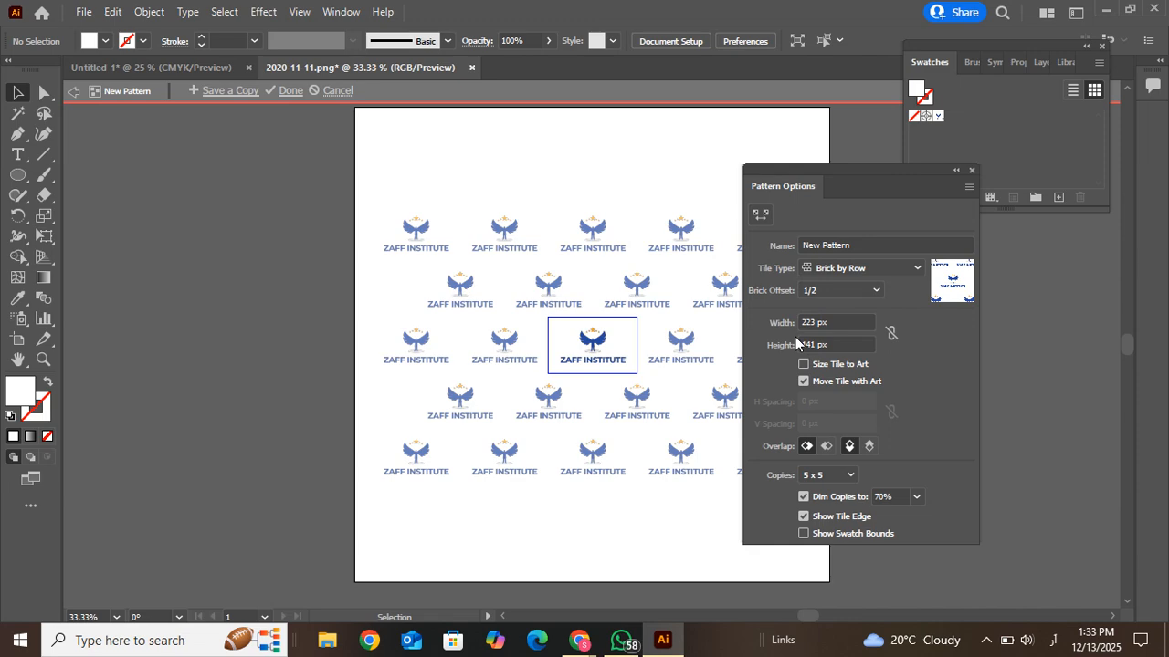
# Resize the logo's tile freehand with the Pattern Tile Tool, first larger and then down to about 213 by 120 px
pyautogui.click(760, 215)
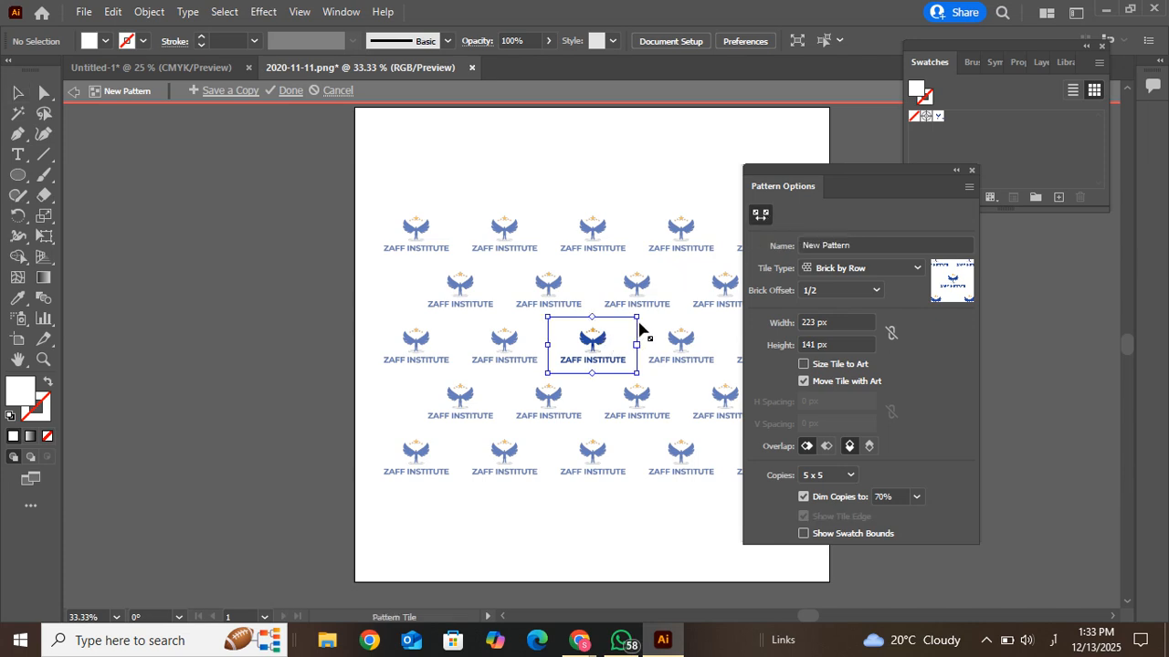
pyautogui.moveTo(637, 318)
pyautogui.mouseDown()
pyautogui.moveTo(627, 334)
pyautogui.moveTo(653, 309)
pyautogui.moveTo(613, 343)
pyautogui.moveTo(655, 314)
pyautogui.mouseUp()
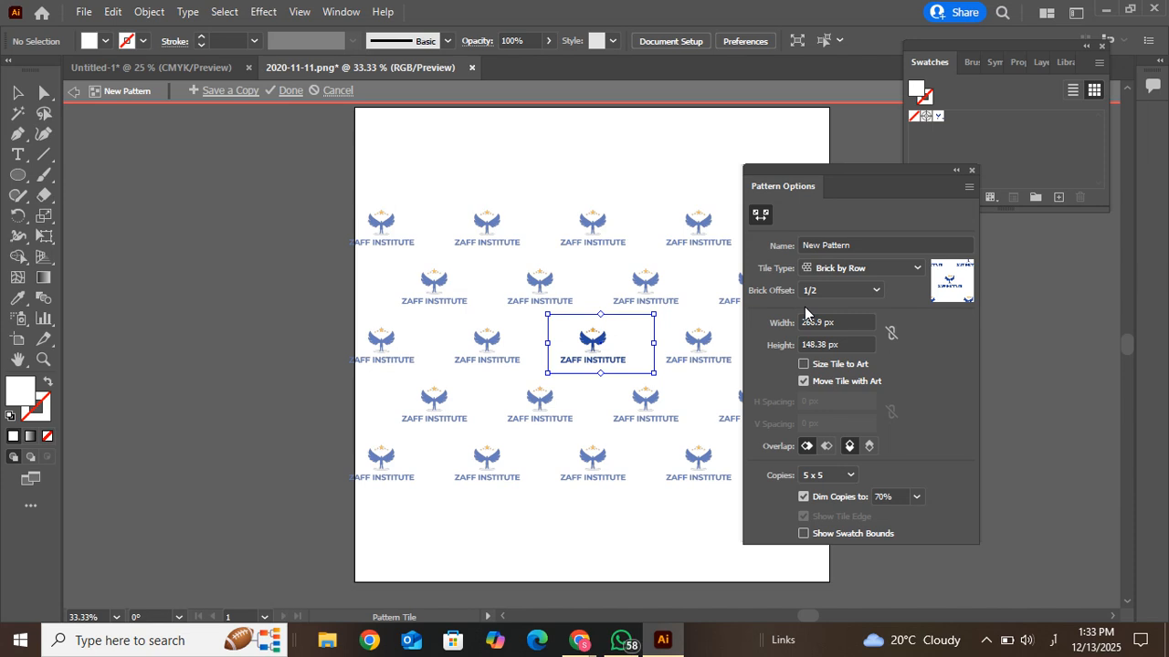
pyautogui.click(759, 214)
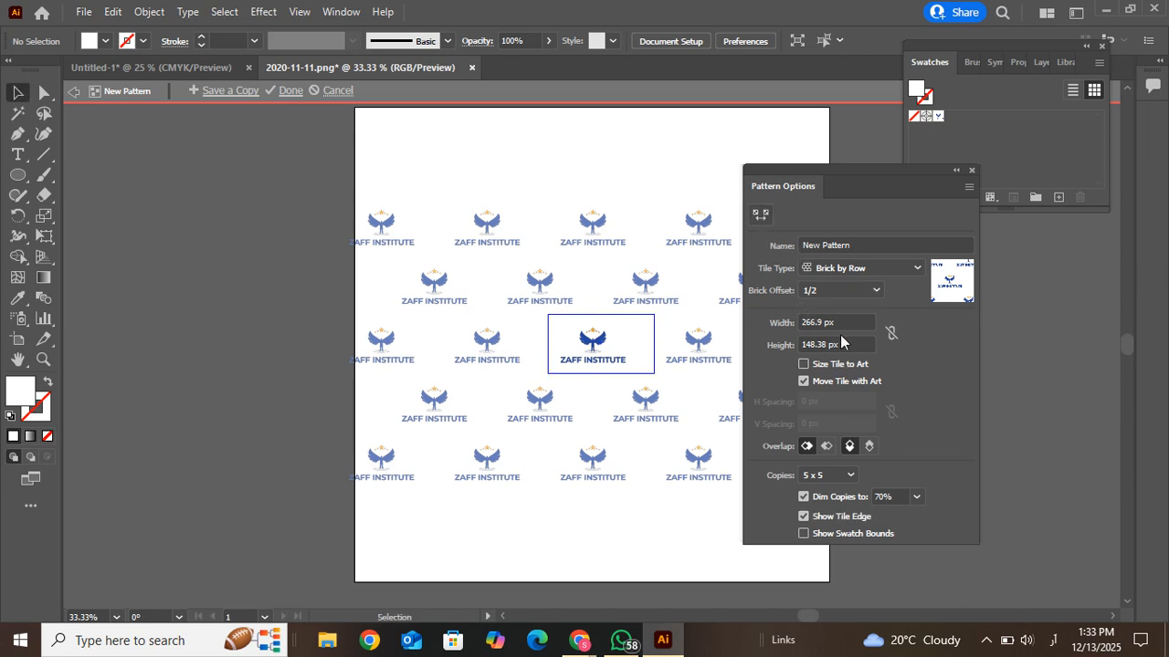
pyautogui.click(763, 218)
pyautogui.moveTo(653, 315); pyautogui.dragTo(631, 326)
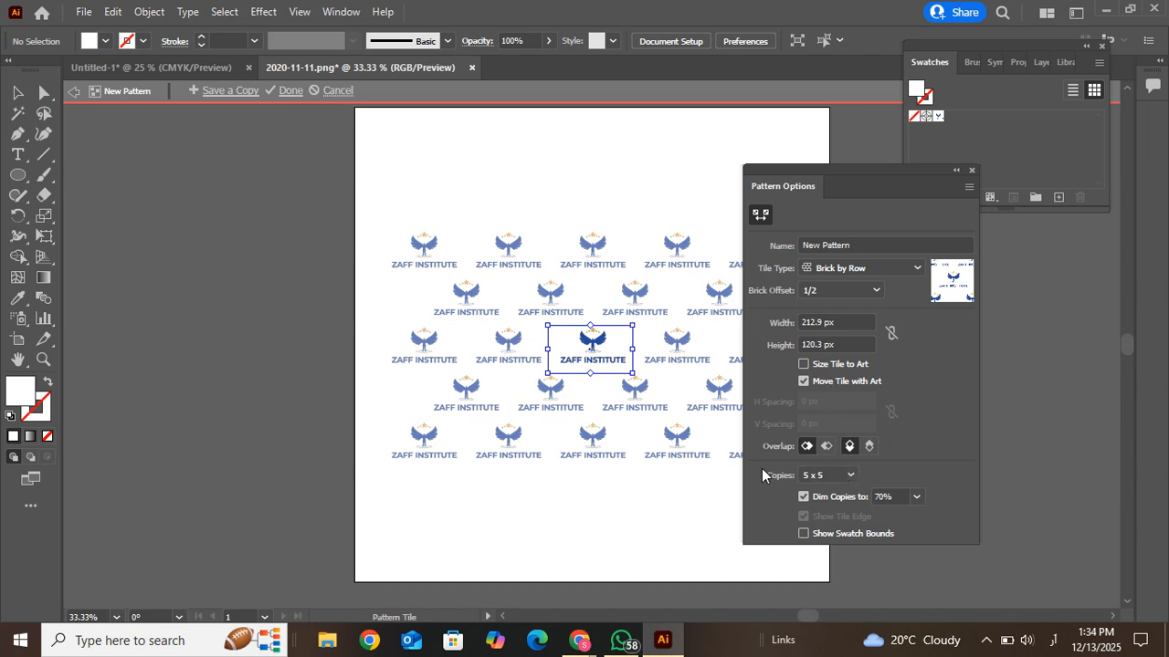
# Show 9 x 9 copies of the logo tile and finish editing the pattern
pyautogui.click(850, 474)
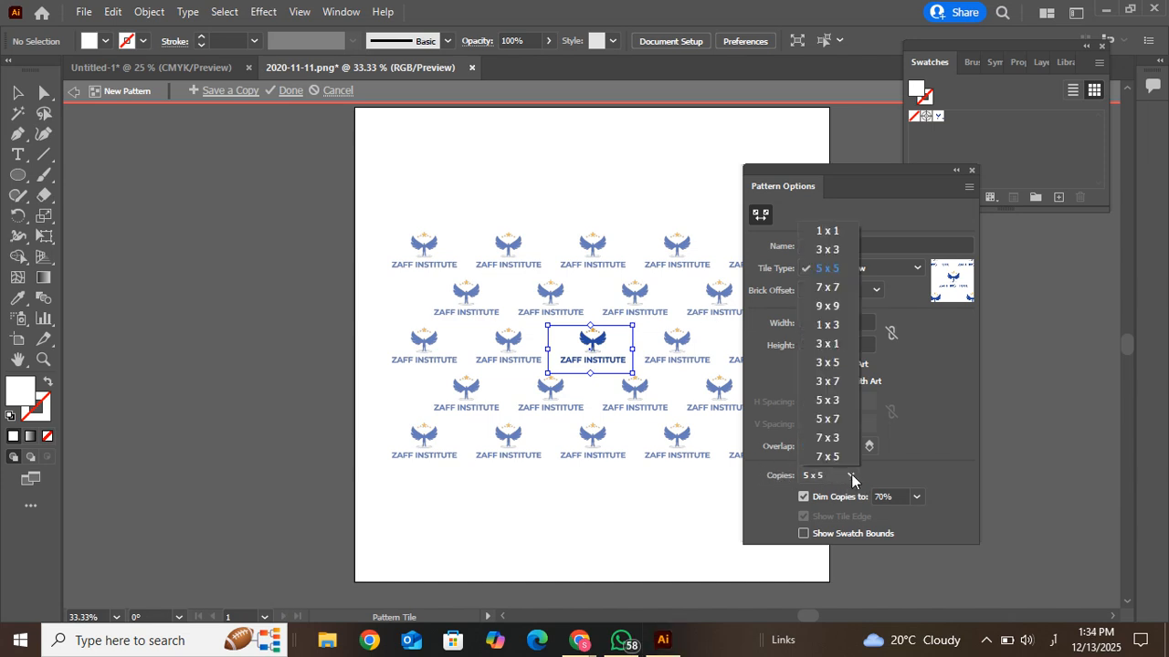
pyautogui.click(832, 308)
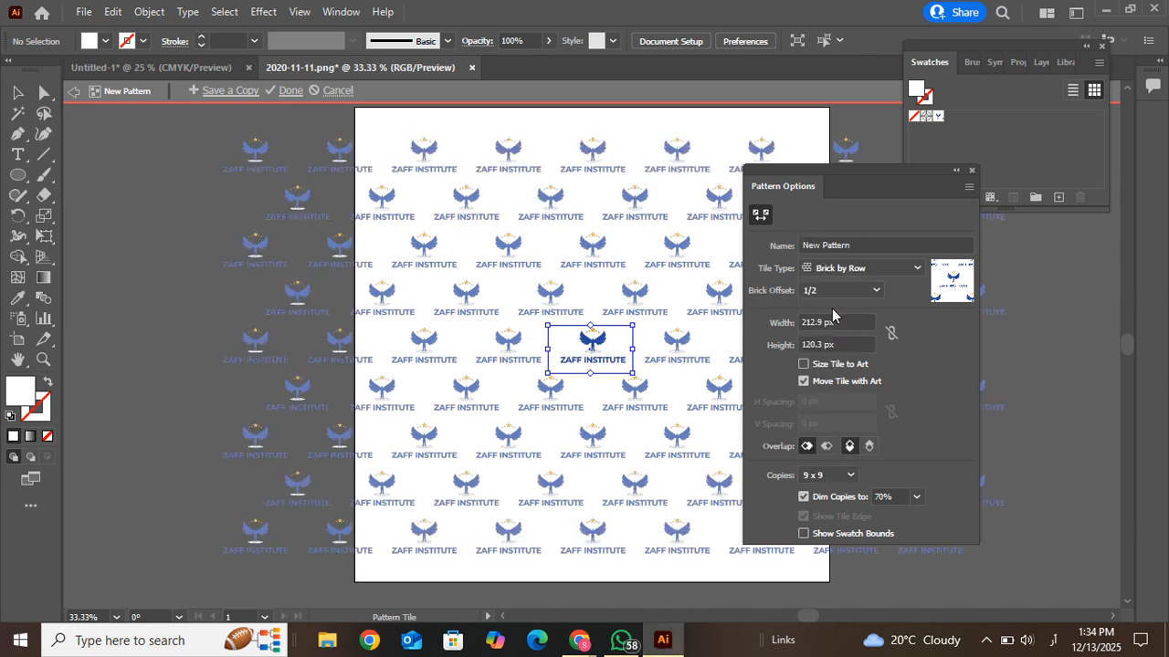
pyautogui.click(290, 90)
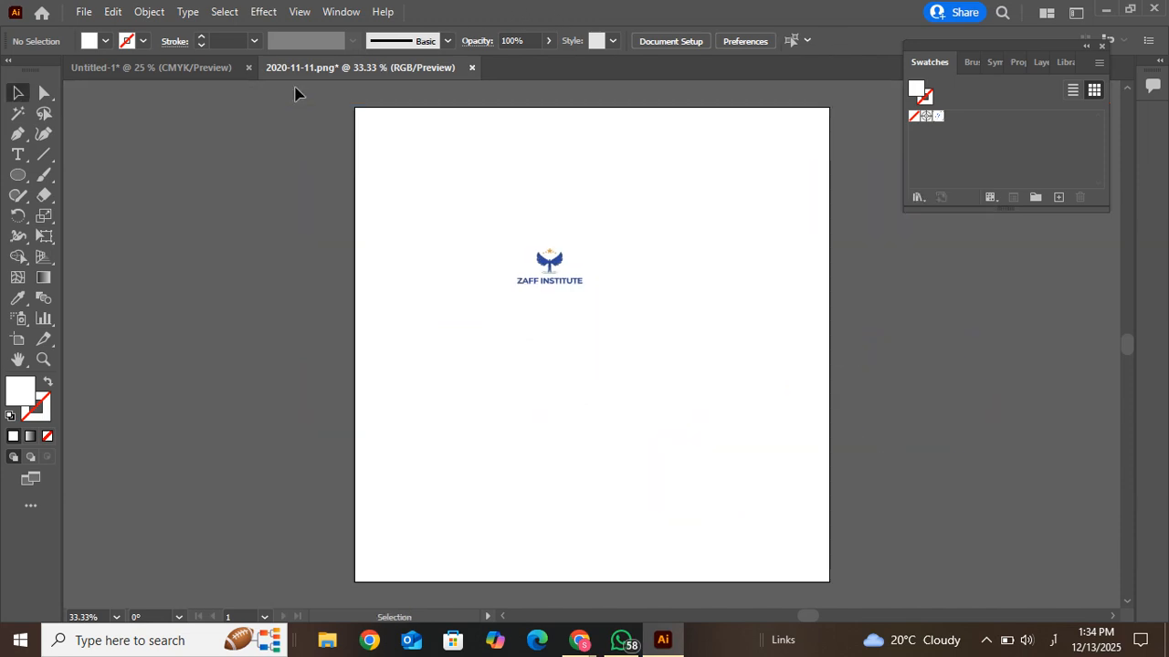
# Clear the original logo from the artboard and close the Swatches
pyautogui.moveTo(561, 259); pyautogui.dragTo(167, 177)
pyautogui.click(167, 177)
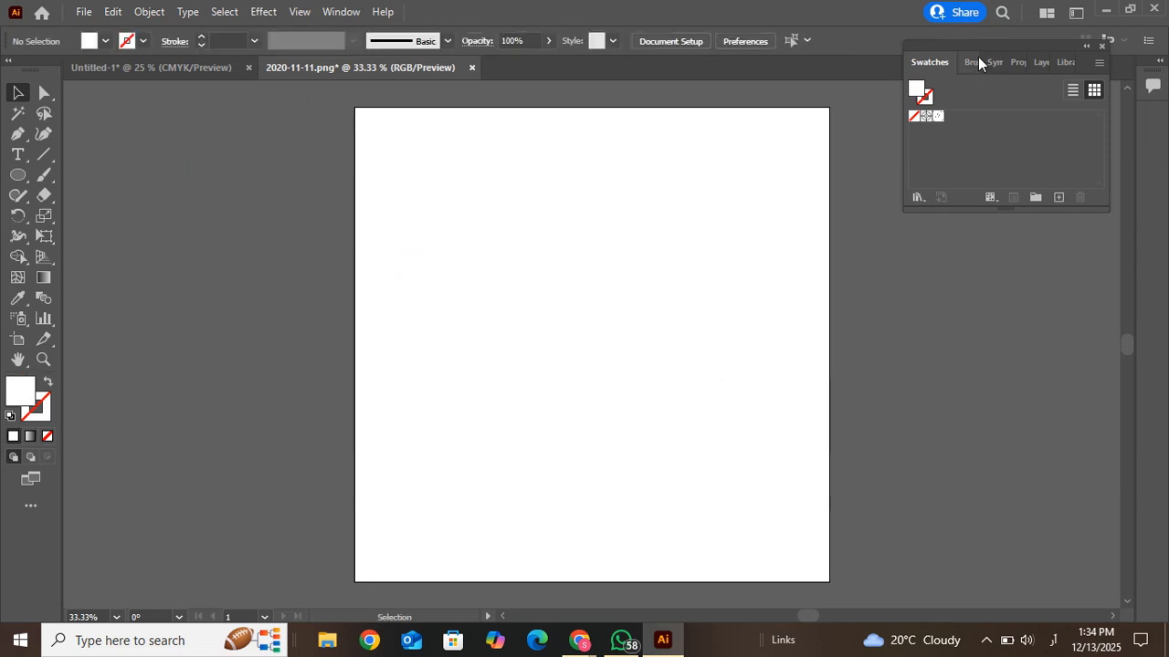
pyautogui.click(1102, 46)
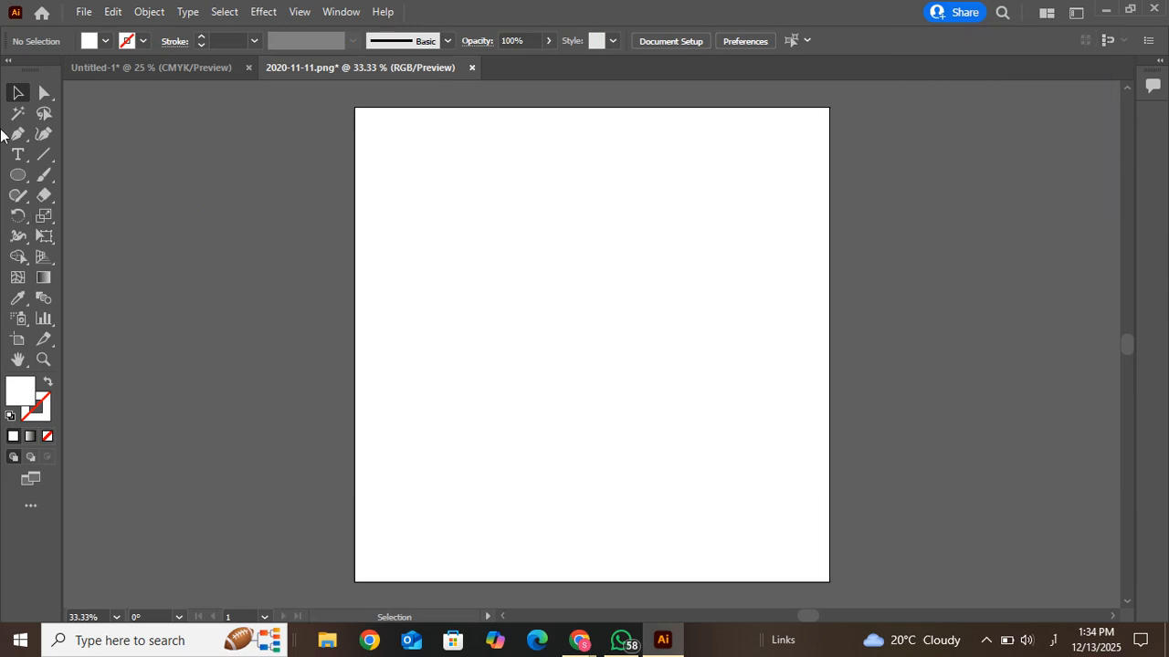
# Draw a rectangle covering the whole artboard and slightly overlapping its edges
pyautogui.click(19, 183)
pyautogui.click(66, 176)
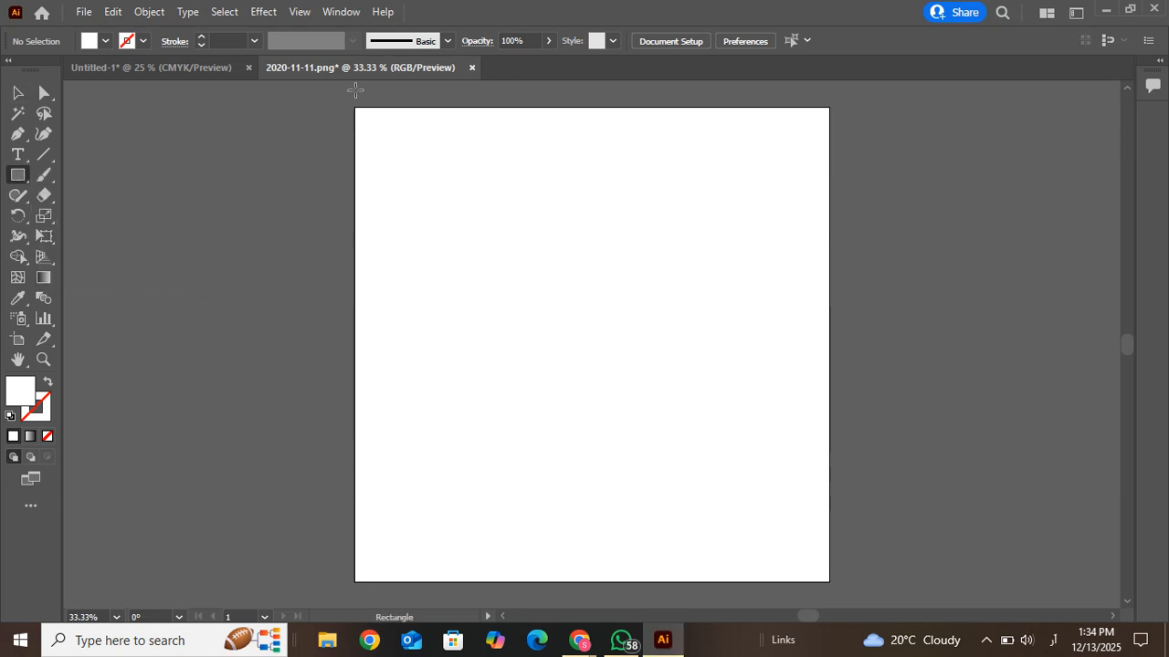
pyautogui.moveTo(349, 91); pyautogui.dragTo(842, 589)
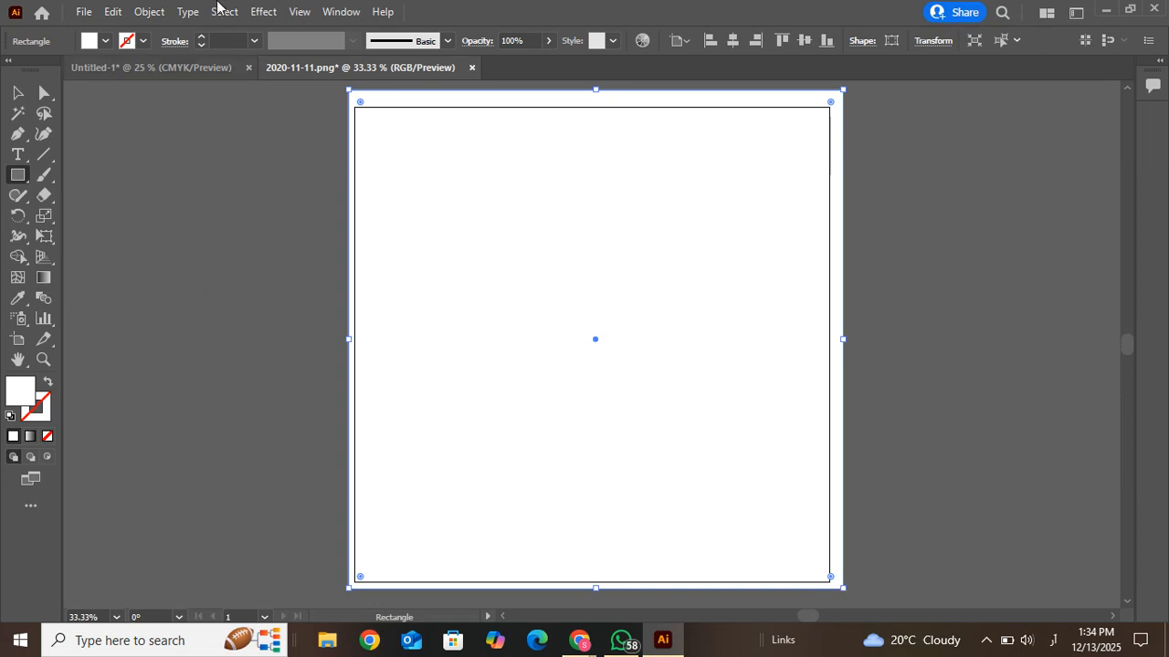
# Bring back the Swatches and fill the artboard-sized rectangle with the new logo pattern
pyautogui.click(340, 12)
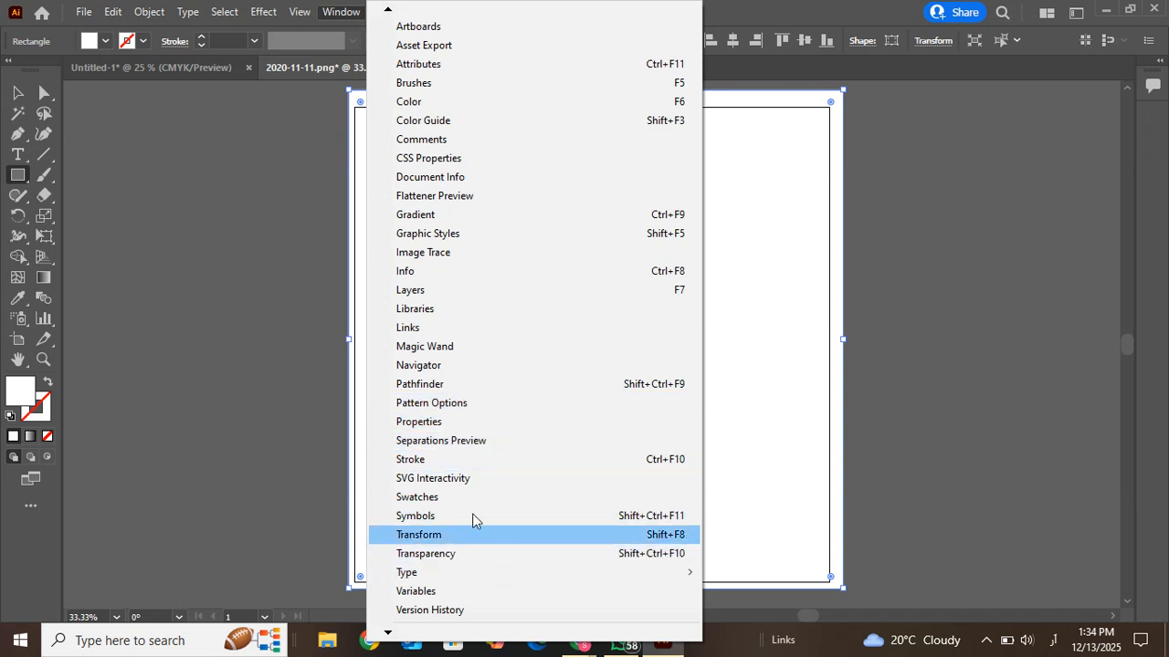
pyautogui.click(437, 499)
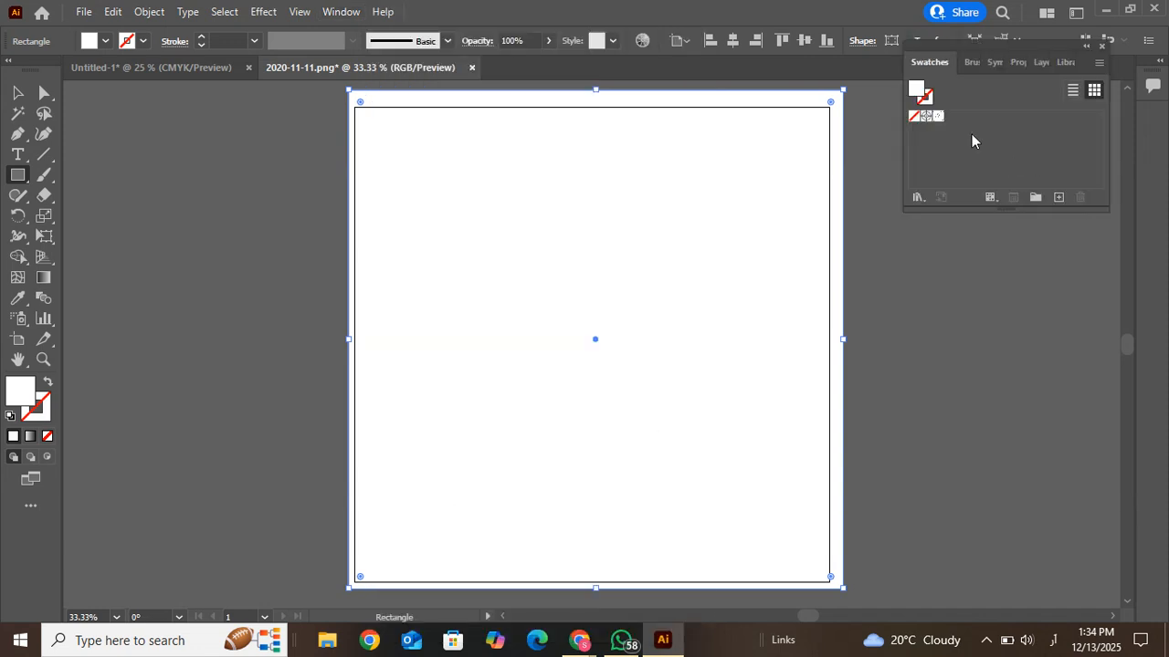
pyautogui.click(937, 117)
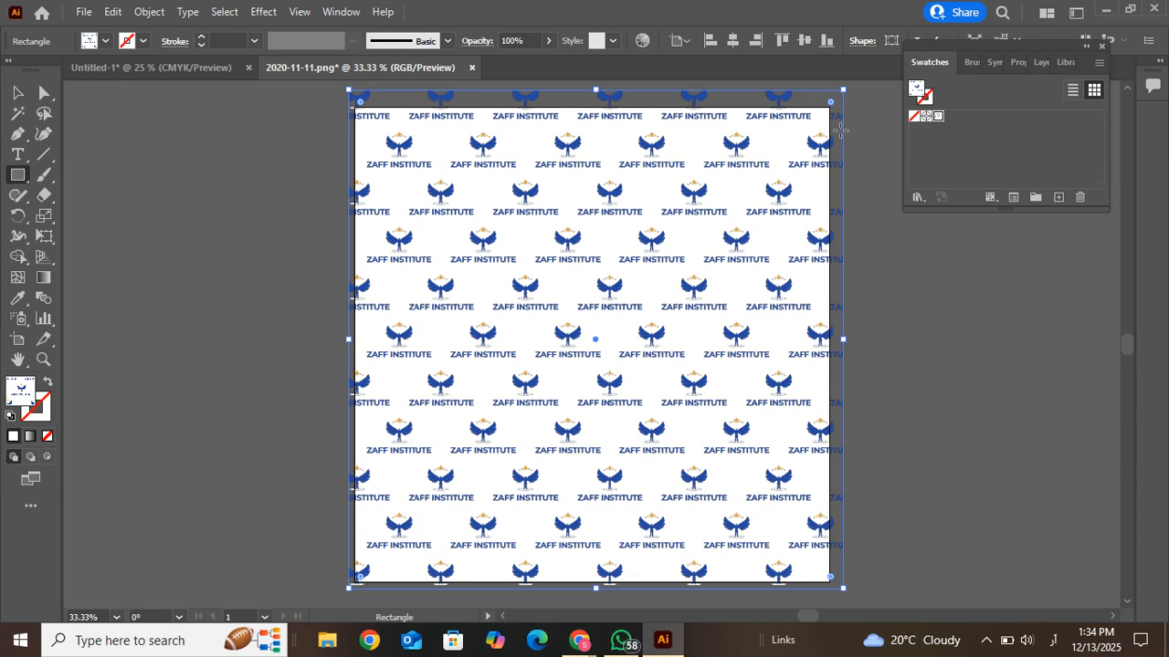
# Pull the pattern rectangle's upper-right corner in to the artboard's corner and deselect the rectangle
pyautogui.moveTo(841, 88); pyautogui.dragTo(834, 163)
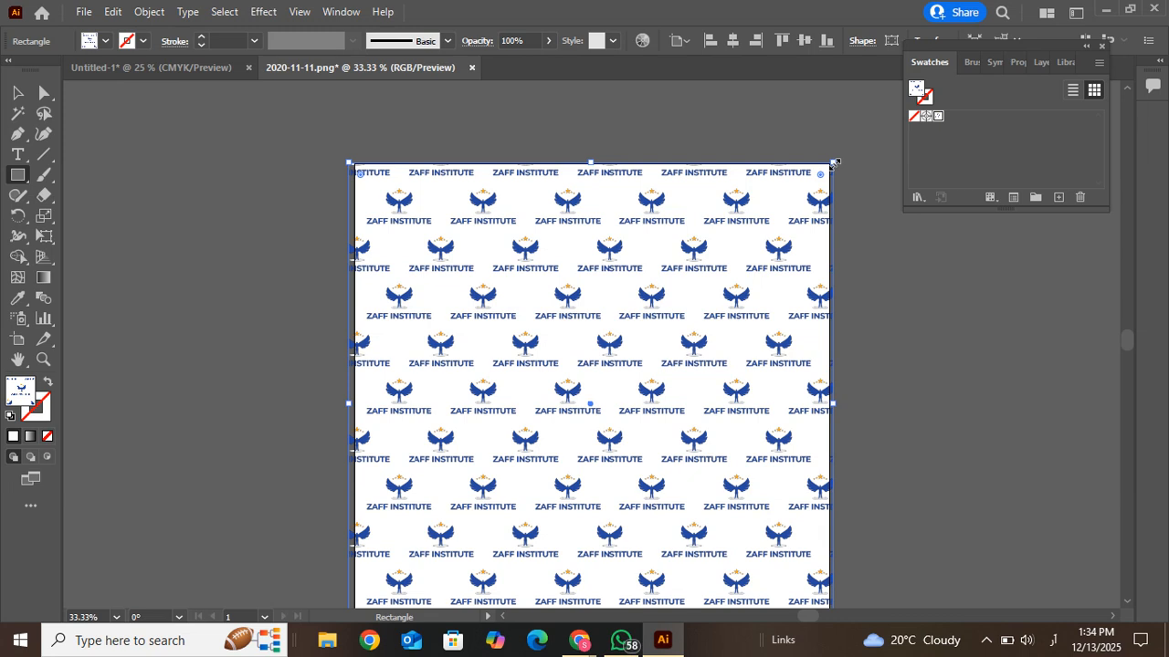
pyautogui.hotkey('ctrl', '0')
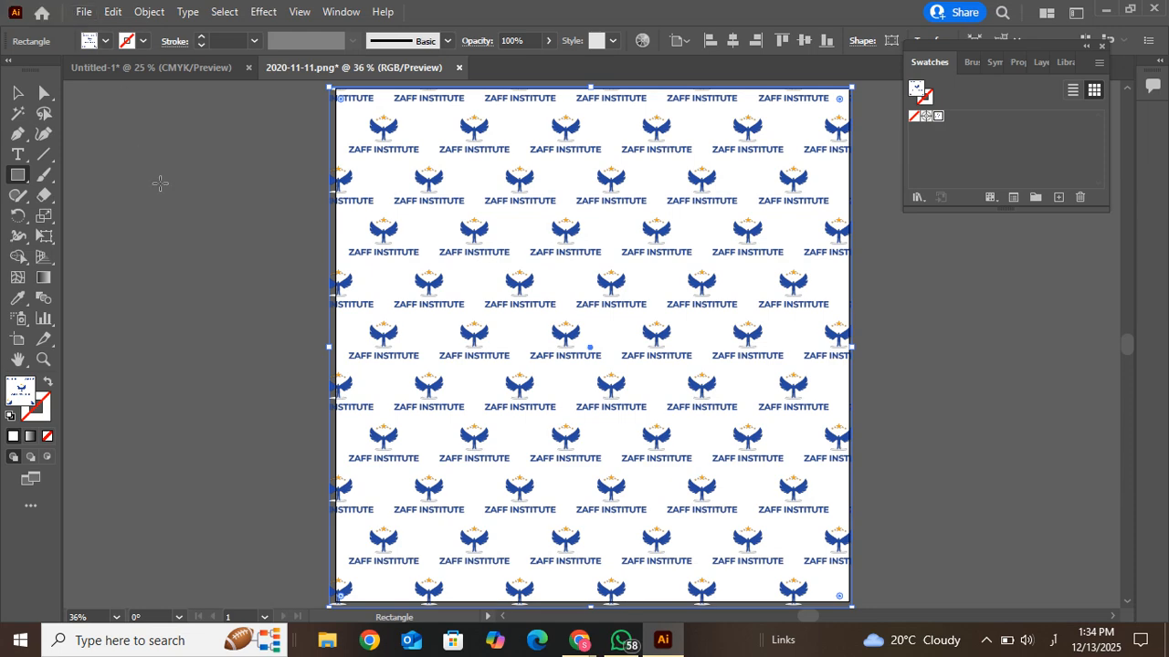
pyautogui.click(17, 93)
pyautogui.click(164, 148)
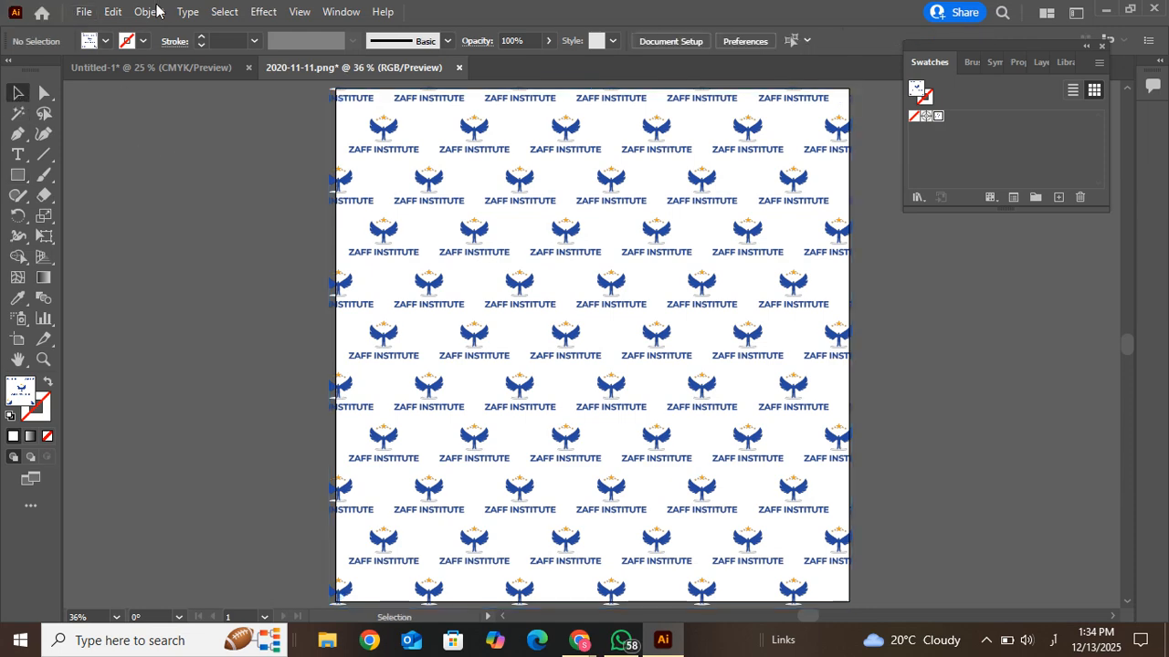
pyautogui.click(84, 13)
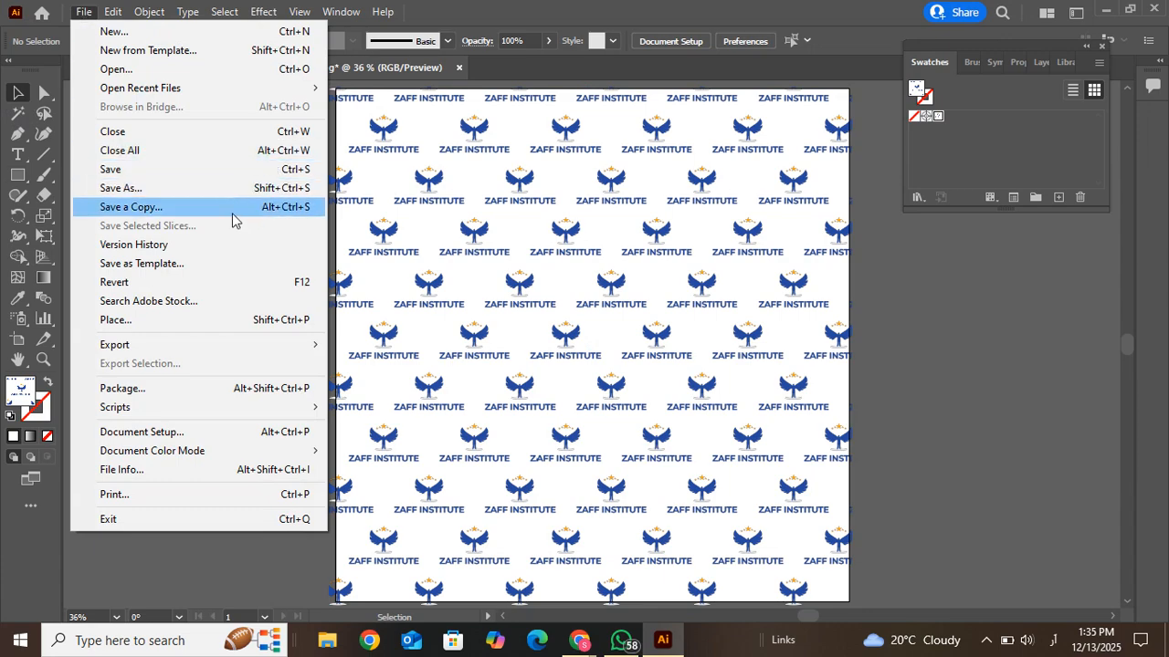
pyautogui.click(225, 170)
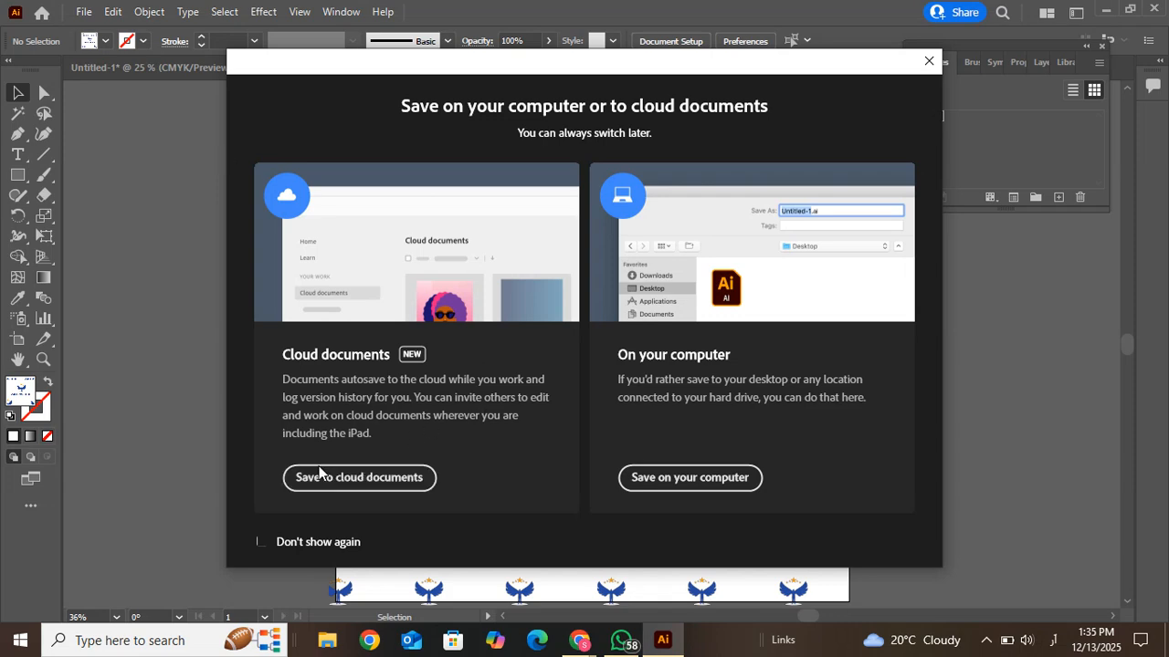
pyautogui.click(669, 478)
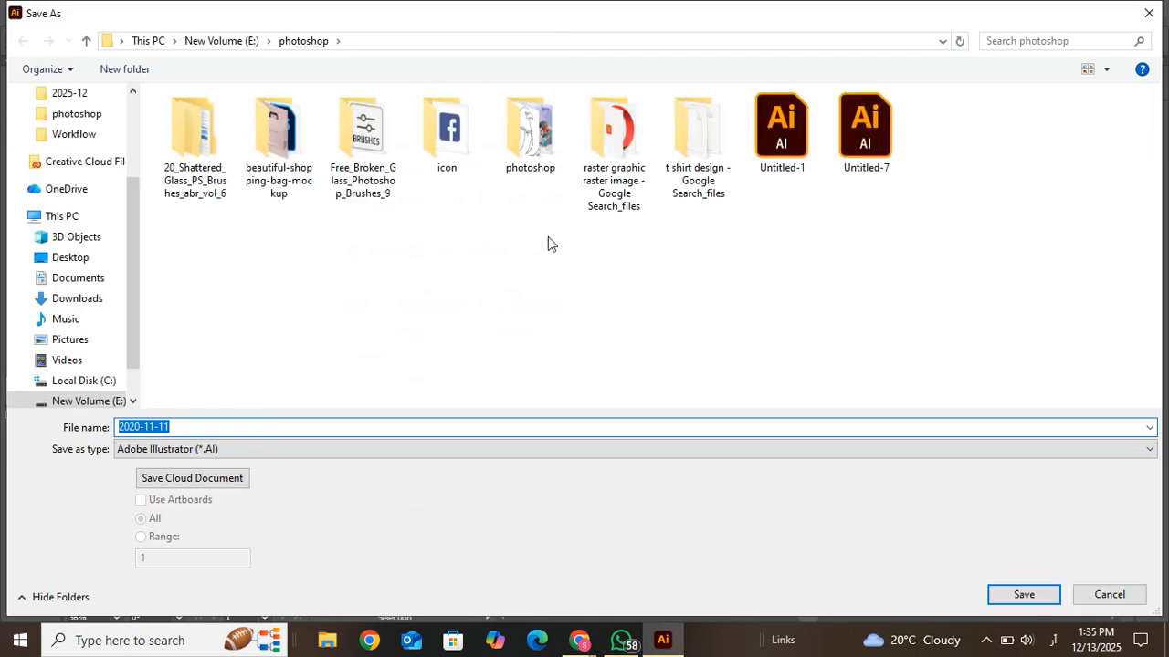
pyautogui.click(167, 446)
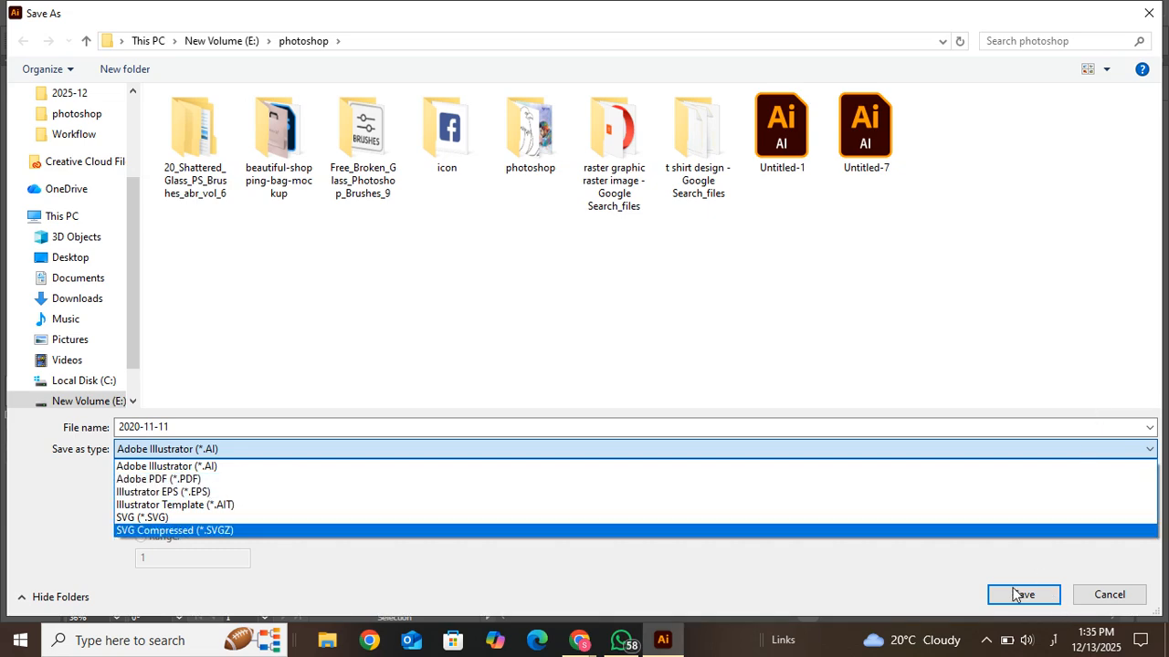
pyautogui.click(1132, 599)
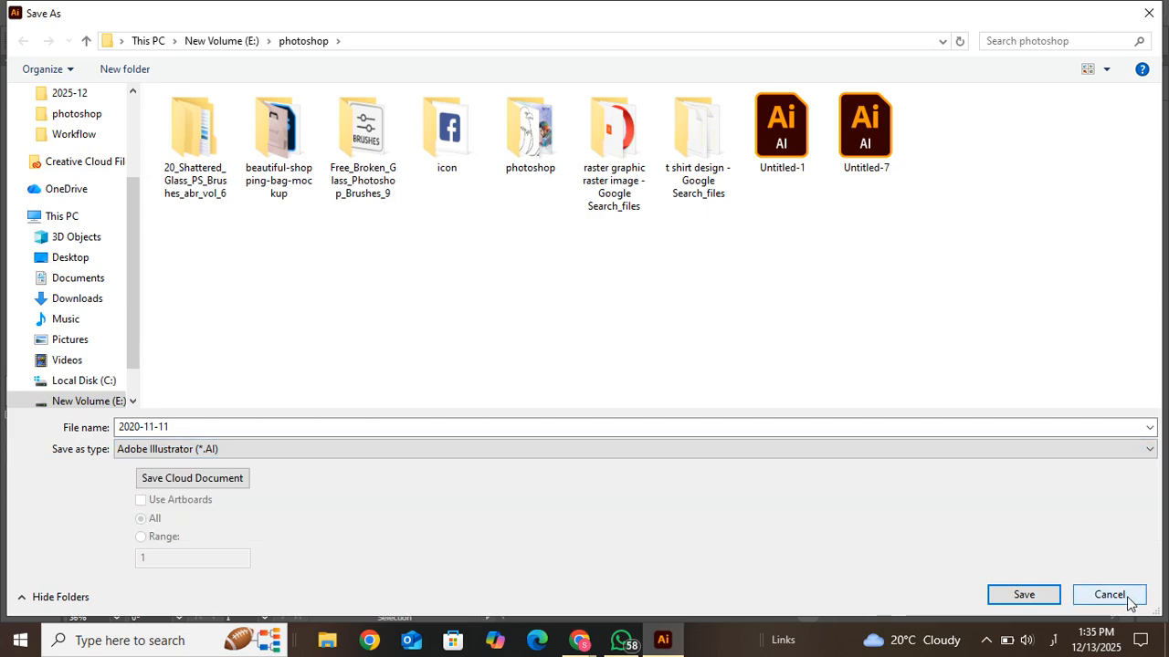
pyautogui.click(1111, 595)
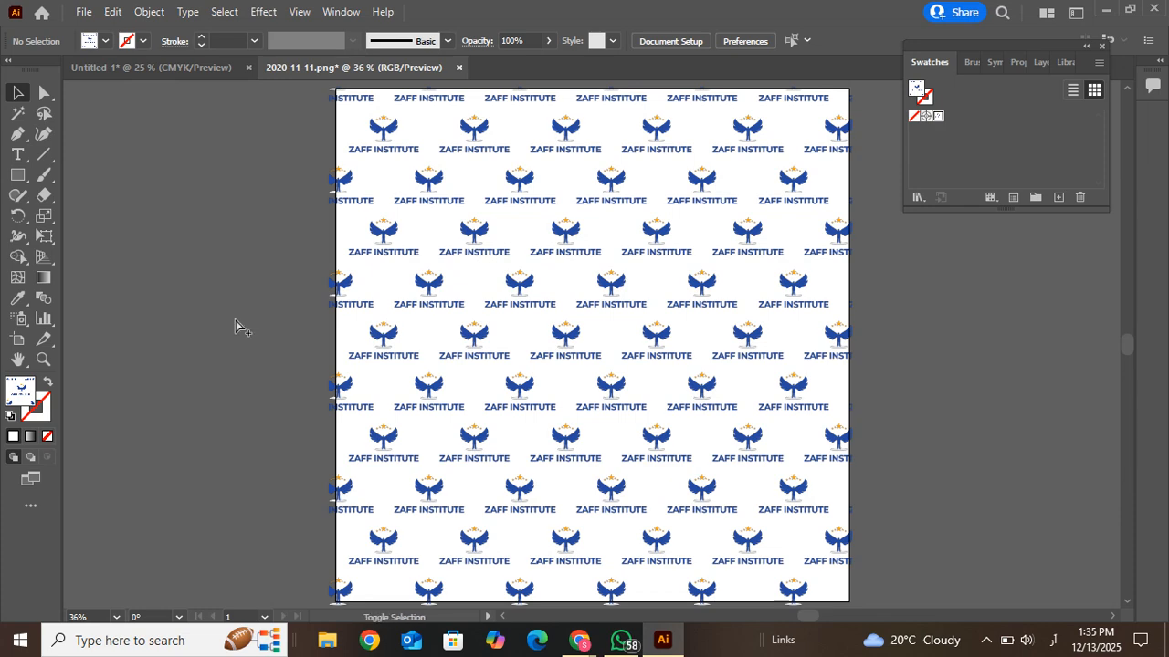
# Open the pattern artwork in Save for Web and examine its preview and the available export file formats
pyautogui.hotkey('ctrl', 'alt', 'shift', 's')
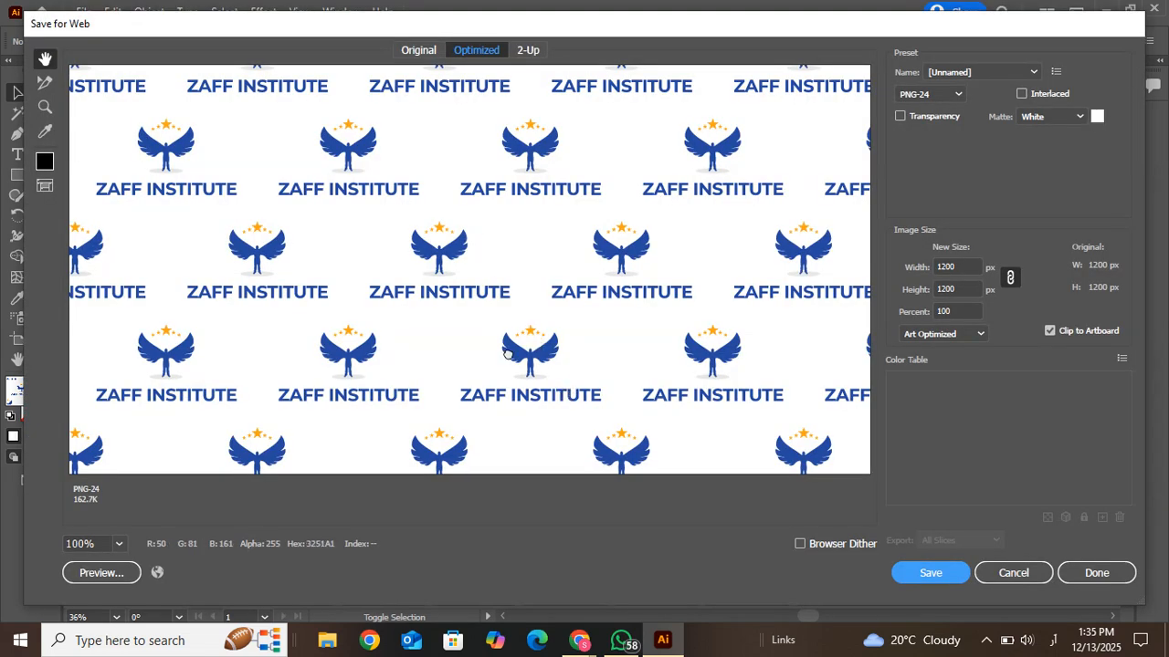
pyautogui.moveTo(470, 243); pyautogui.dragTo(378, 155)
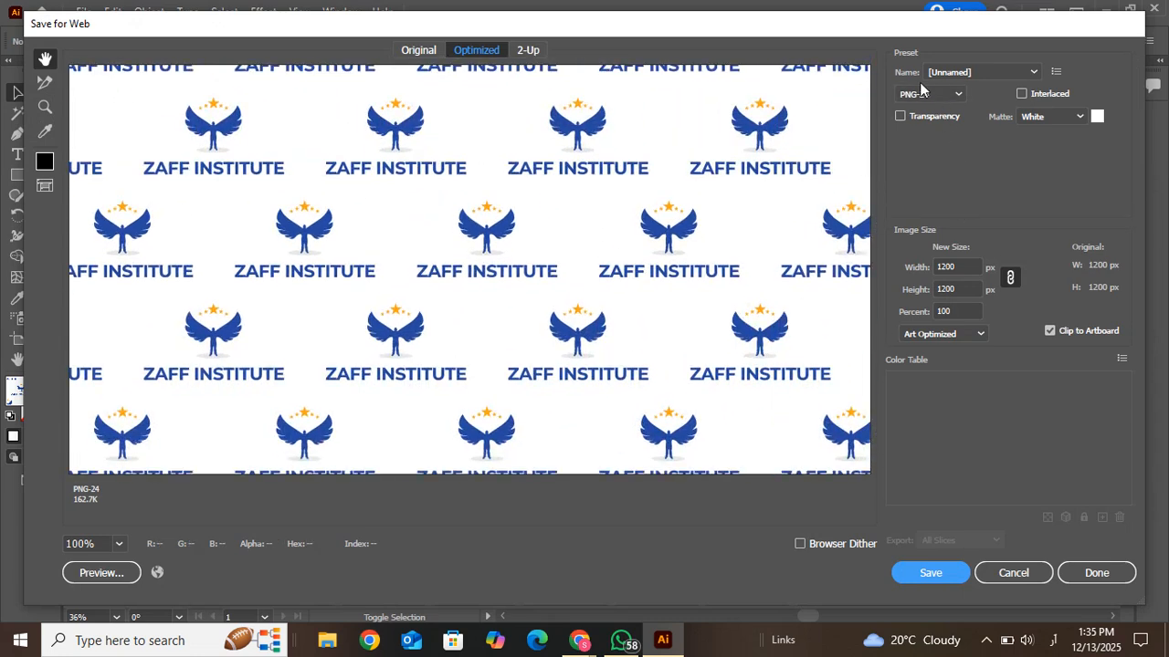
pyautogui.click(922, 95)
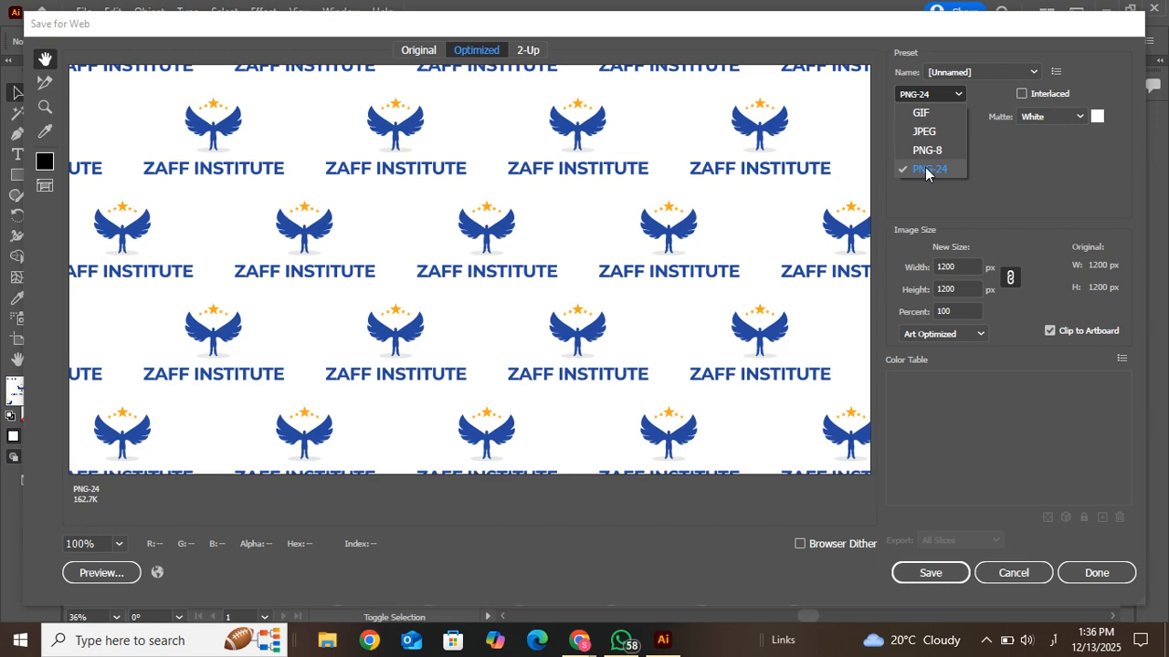
# Switch to Chrome, change the keyboard language to English (United States) and open google.com in a new tab
pyautogui.click(579, 639)
pyautogui.click(484, 592)
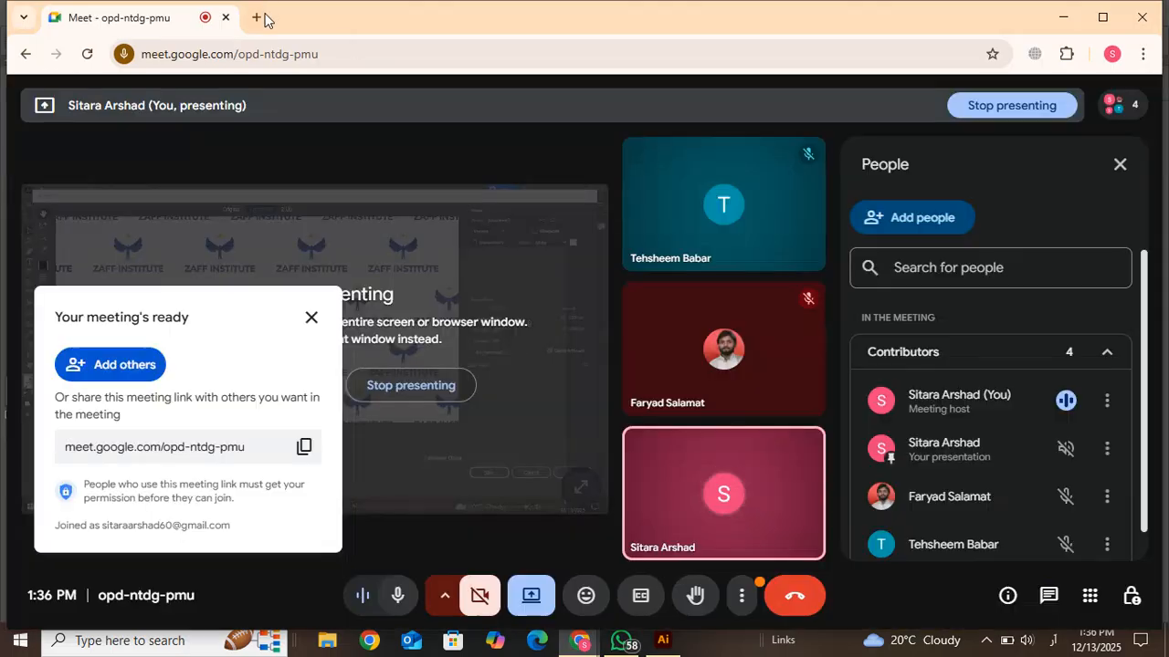
pyautogui.click(257, 17)
pyautogui.write('لجج')
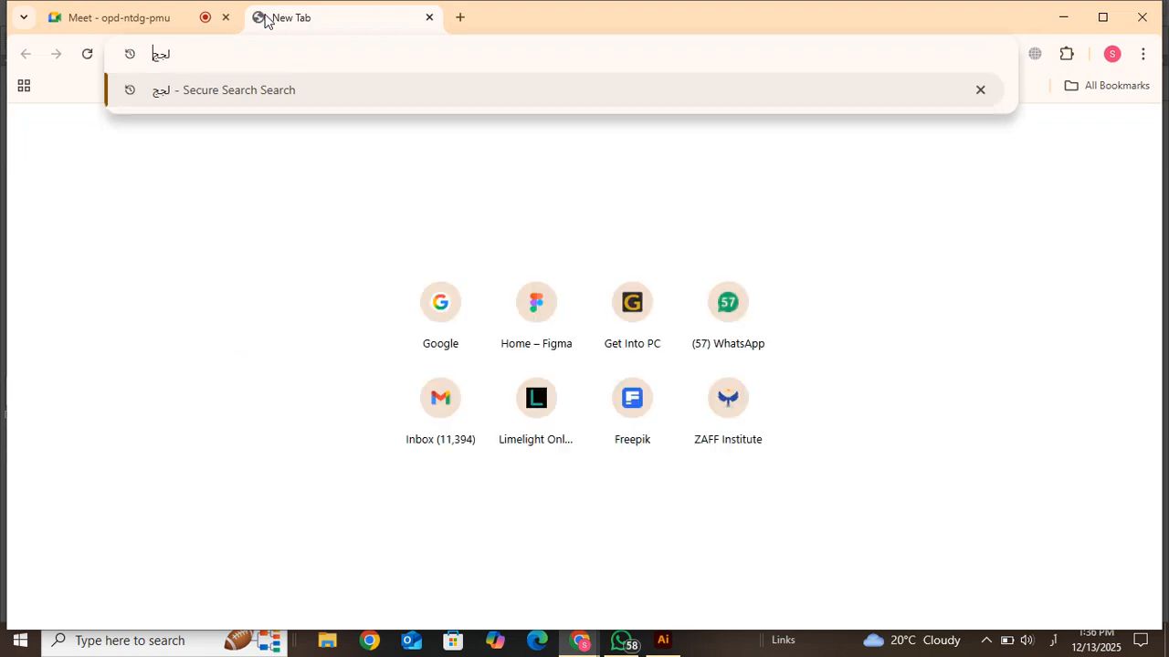
pyautogui.press('BackSpace')
pyautogui.press('BackSpace')
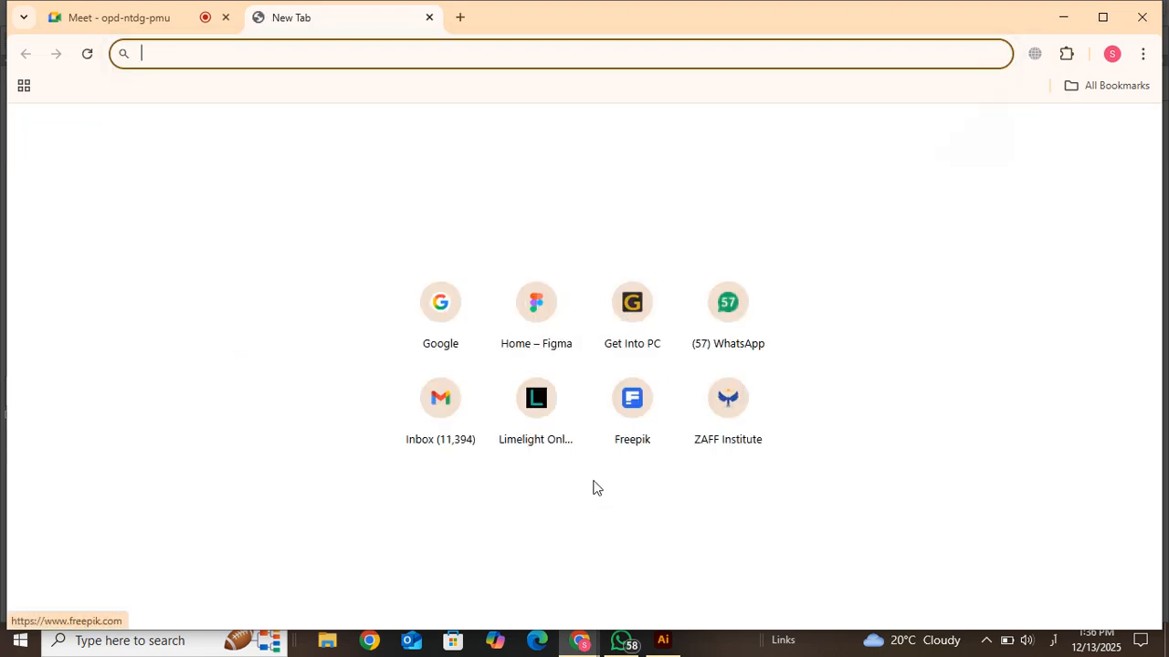
pyautogui.click(1053, 640)
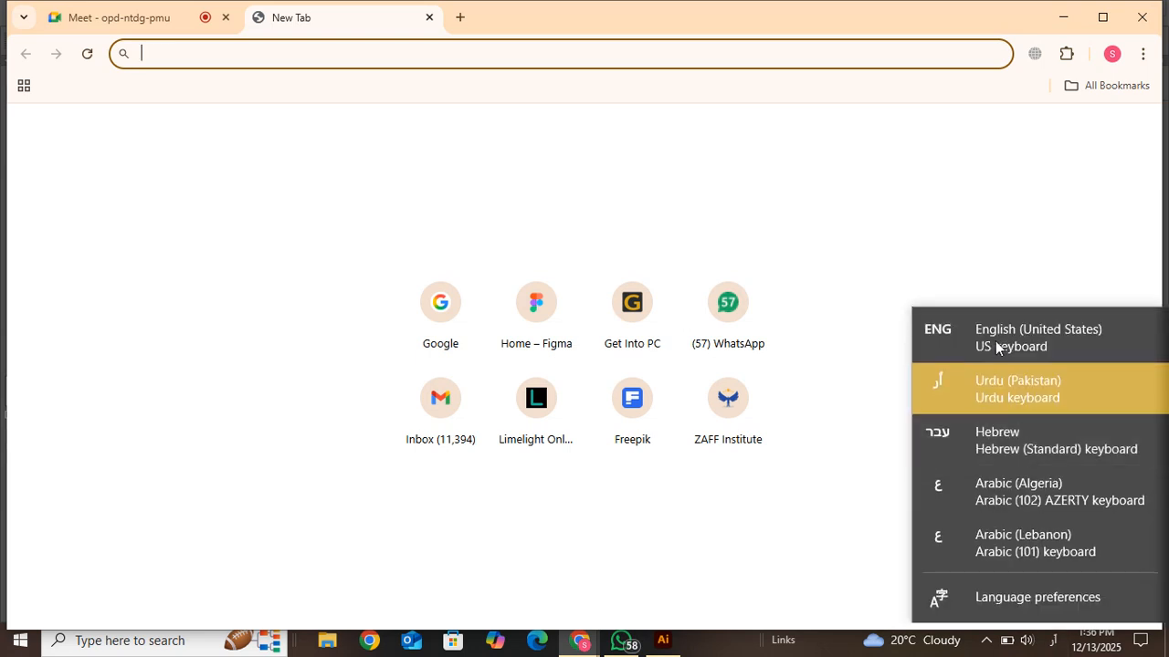
pyautogui.click(999, 344)
pyautogui.write('google.com')
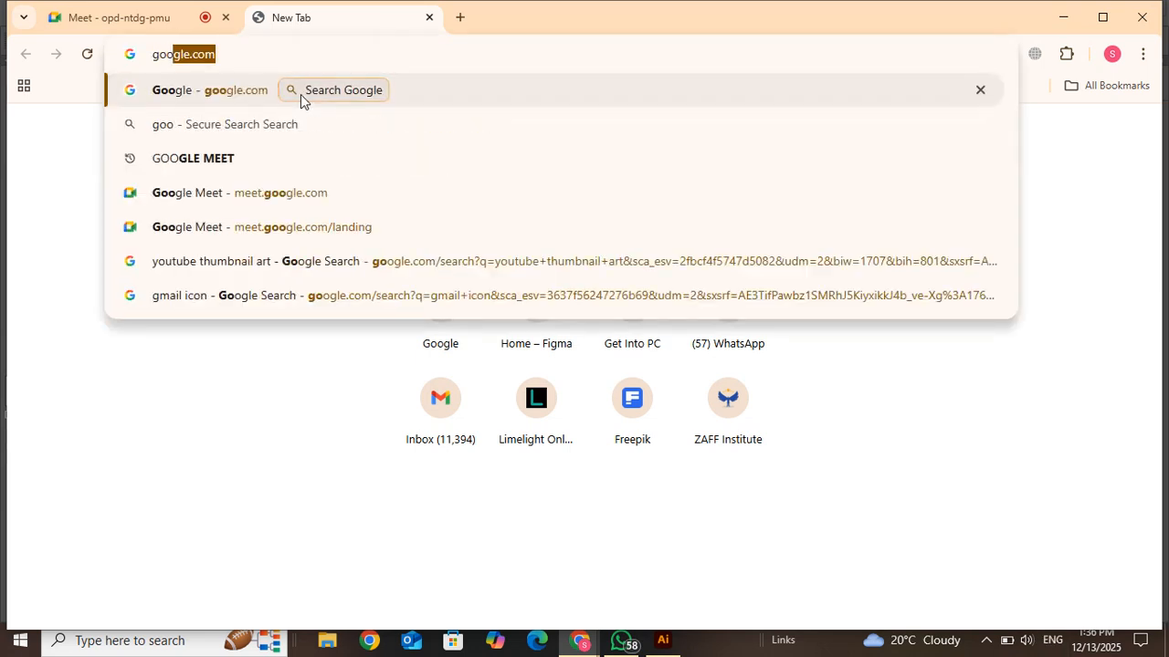
pyautogui.press('Return')
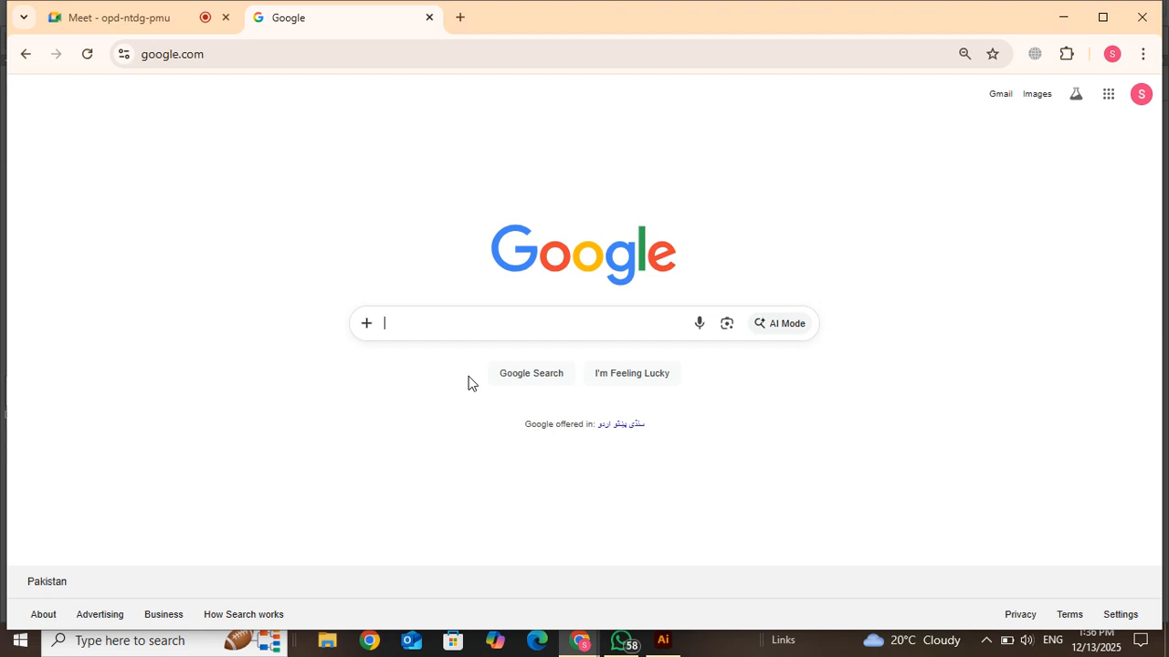
# Search Google for "png 8 and png 24 difference"
pyautogui.write('pn')
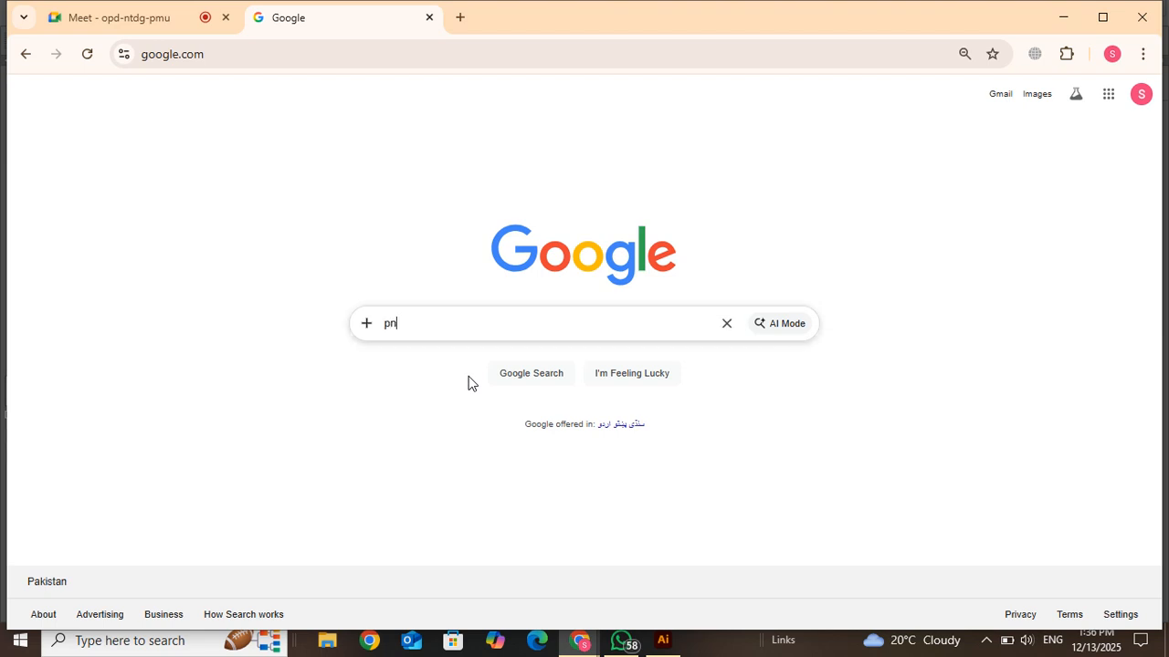
pyautogui.write('g 8 and png')
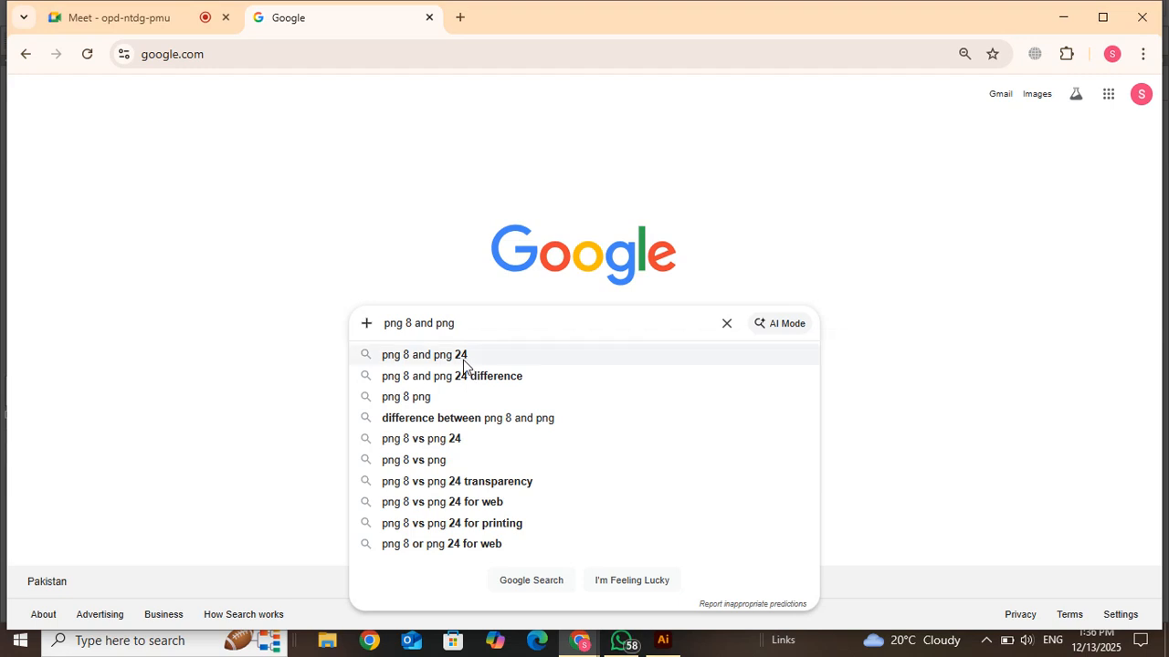
pyautogui.click(467, 384)
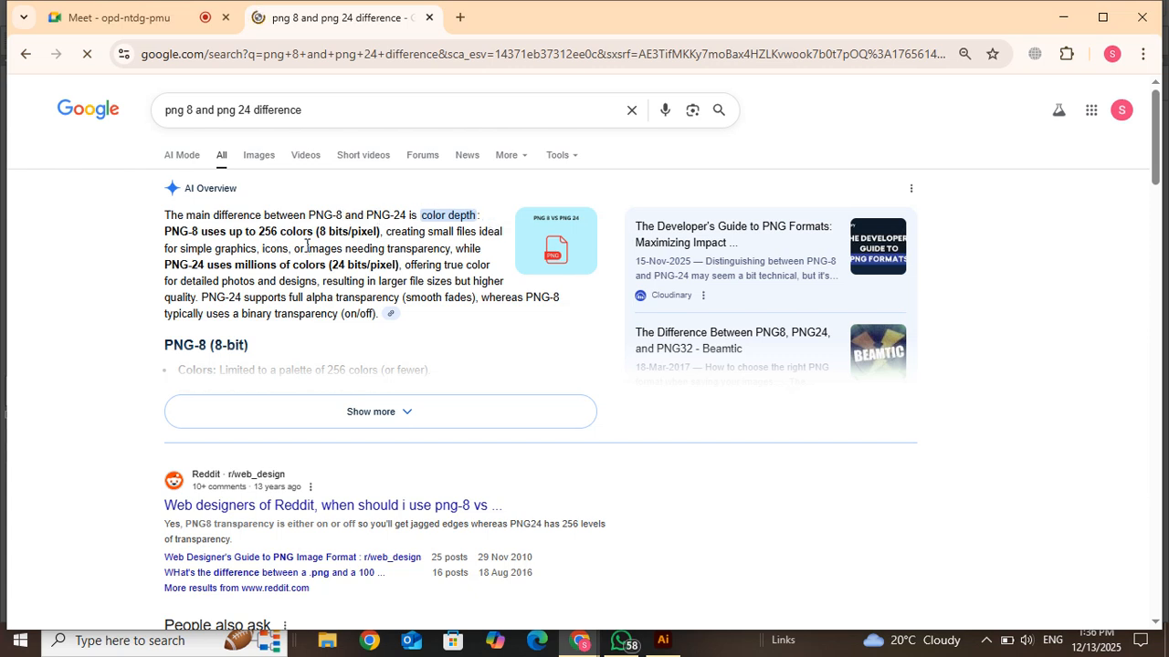
# Examine the AI Overview's comparison of PNG-8 and PNG-24, highlighting the passages on color depth and quality
pyautogui.moveTo(314, 232); pyautogui.dragTo(233, 232)
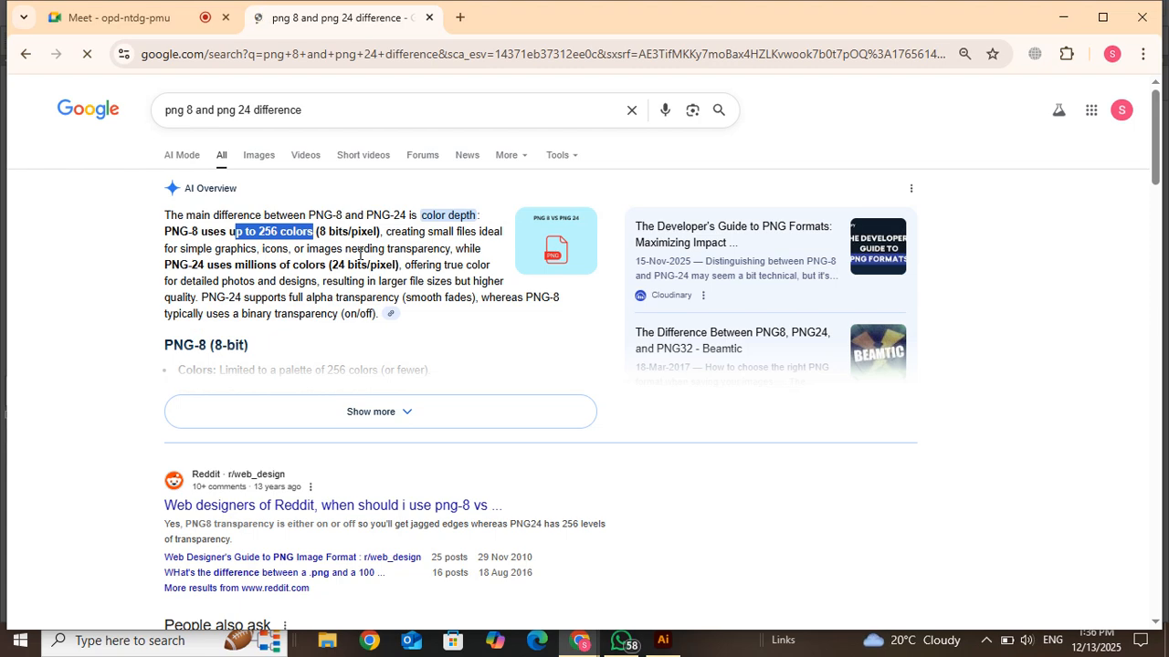
pyautogui.moveTo(202, 265); pyautogui.dragTo(367, 278)
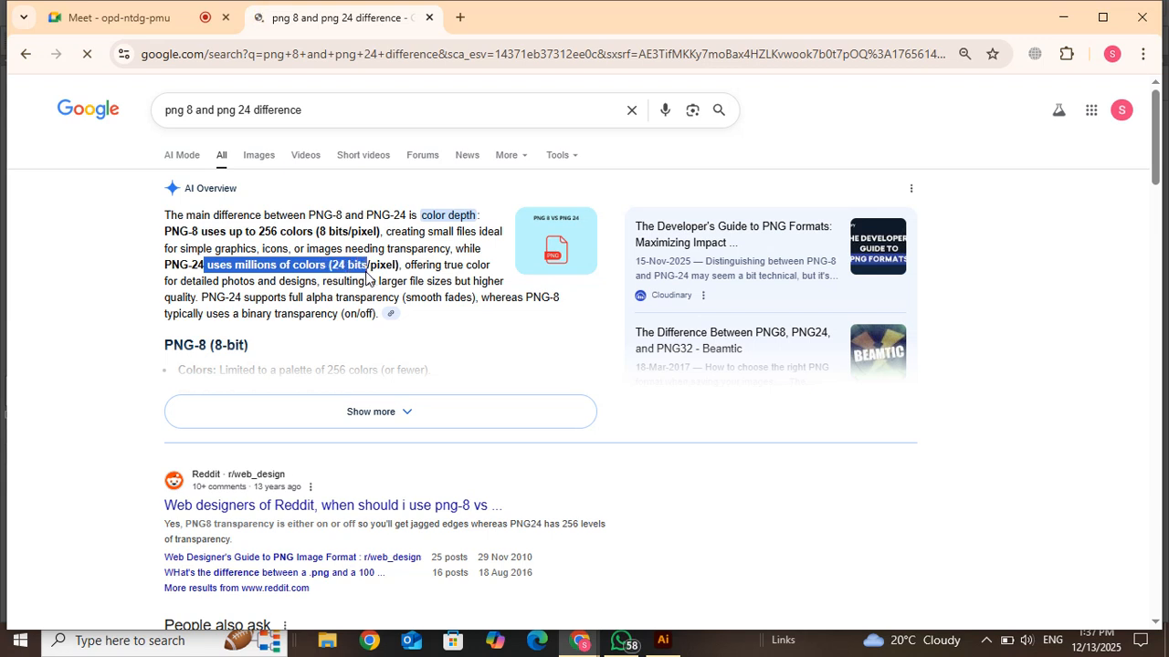
pyautogui.click(310, 231)
pyautogui.moveTo(310, 231); pyautogui.dragTo(259, 229)
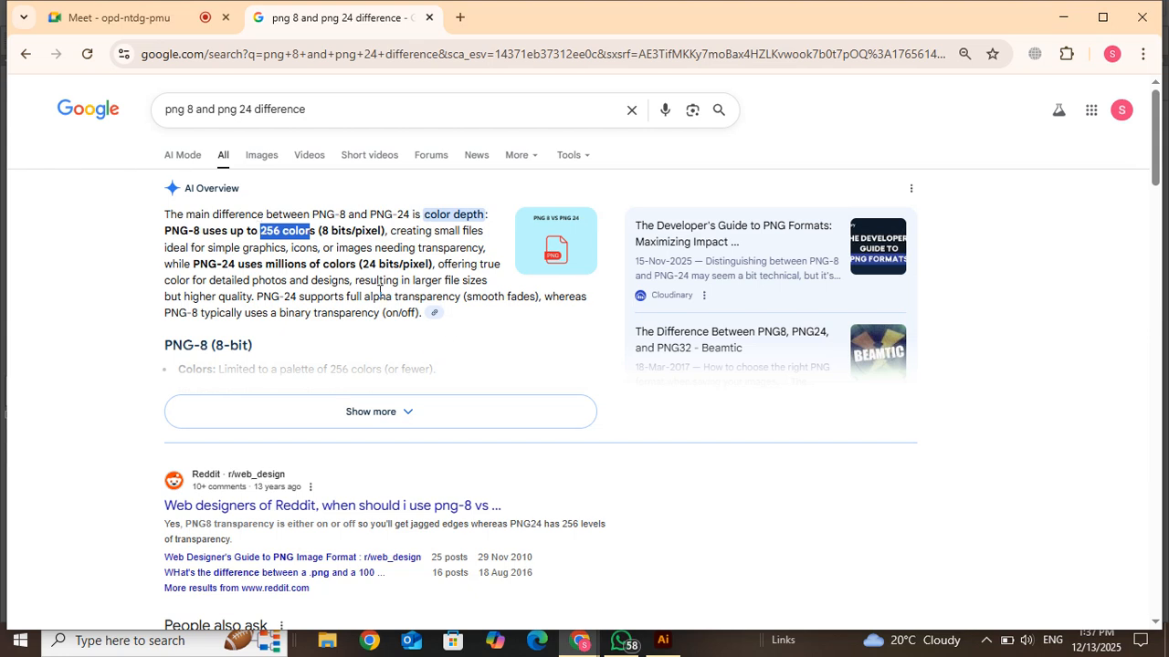
pyautogui.moveTo(356, 265); pyautogui.dragTo(262, 269)
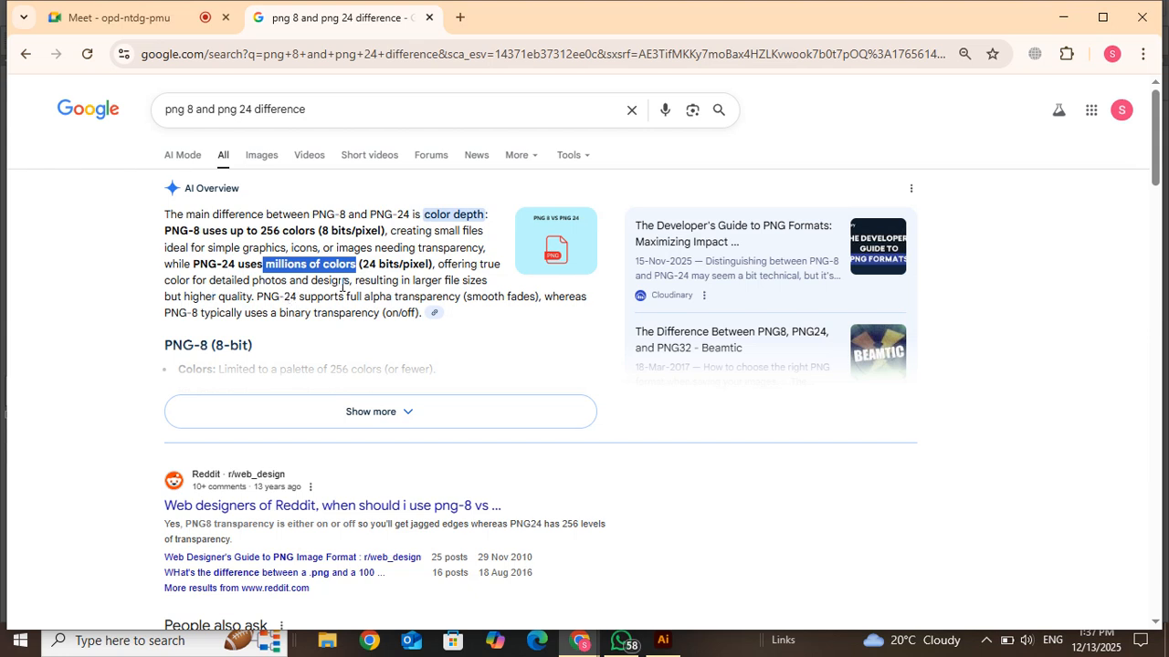
pyautogui.click(490, 285)
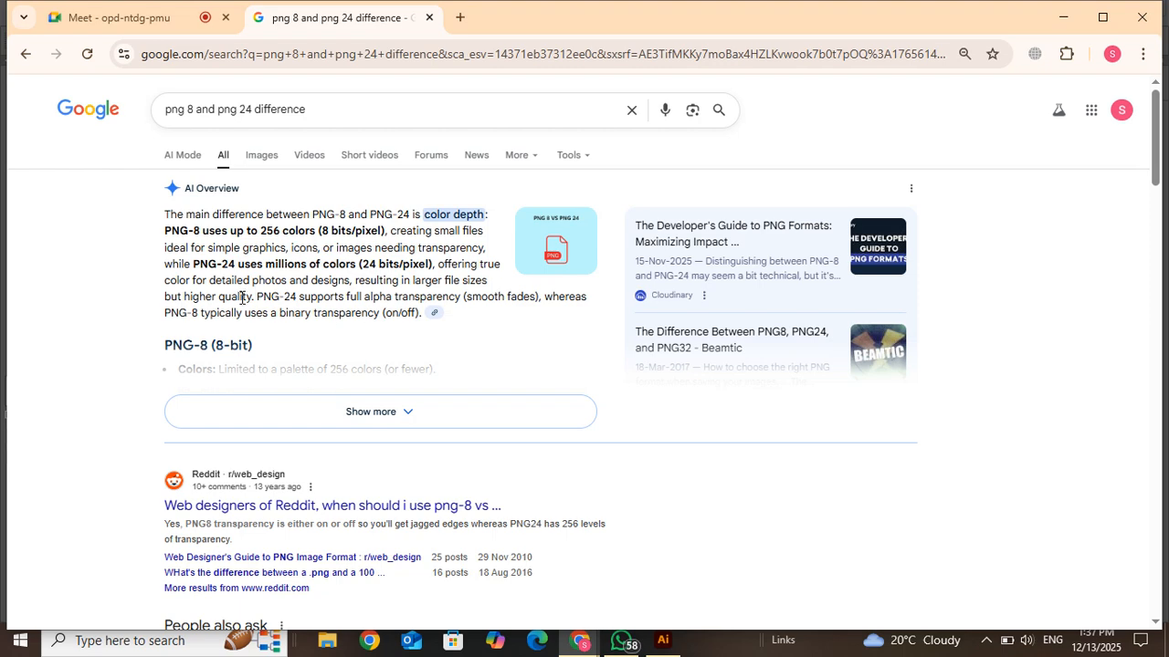
pyautogui.moveTo(242, 297); pyautogui.dragTo(210, 258)
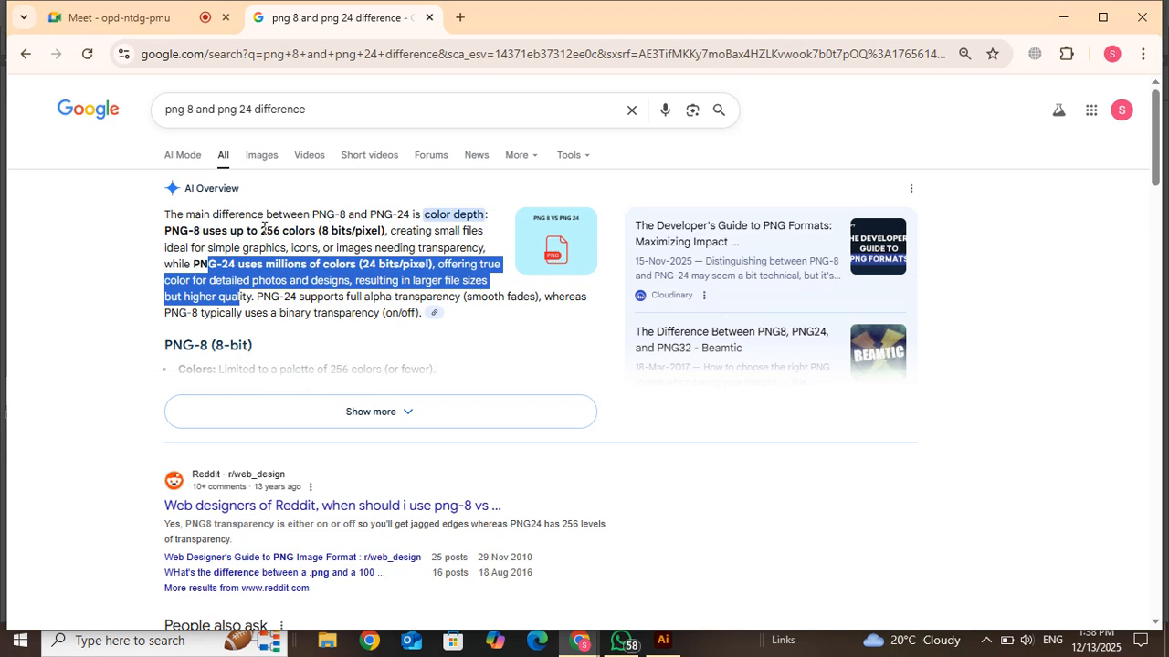
# Return to Illustrator and save the pattern artwork for web as PNG-24 under the file name 2020-11-11 in the photoshop folder
pyautogui.click(1061, 17)
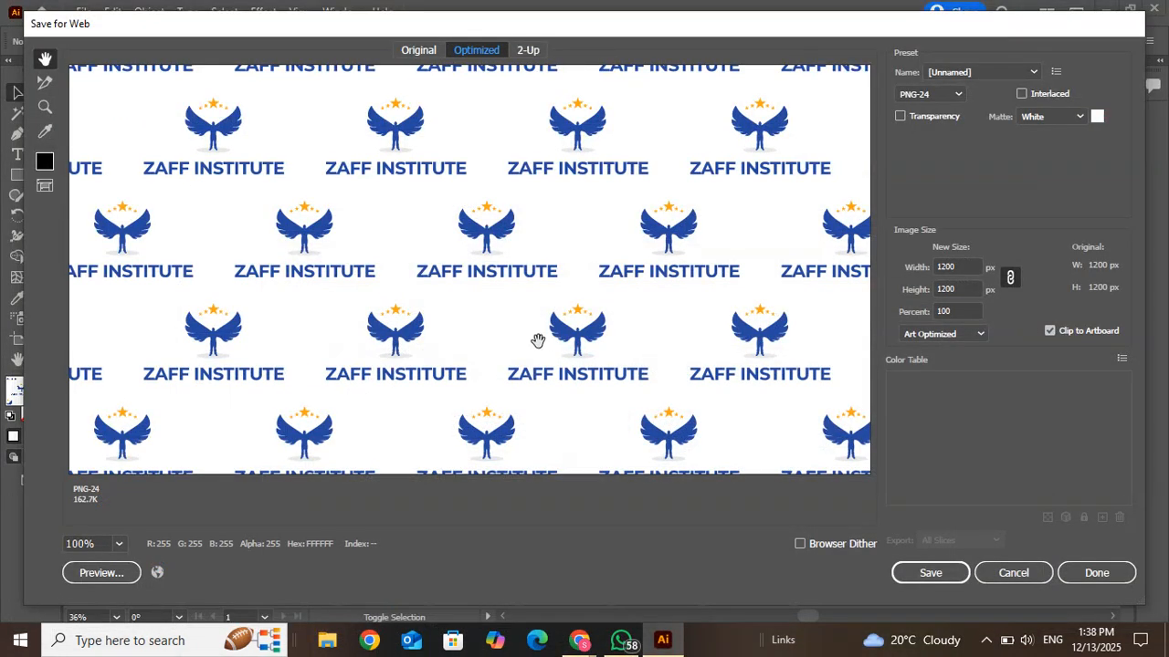
pyautogui.click(922, 95)
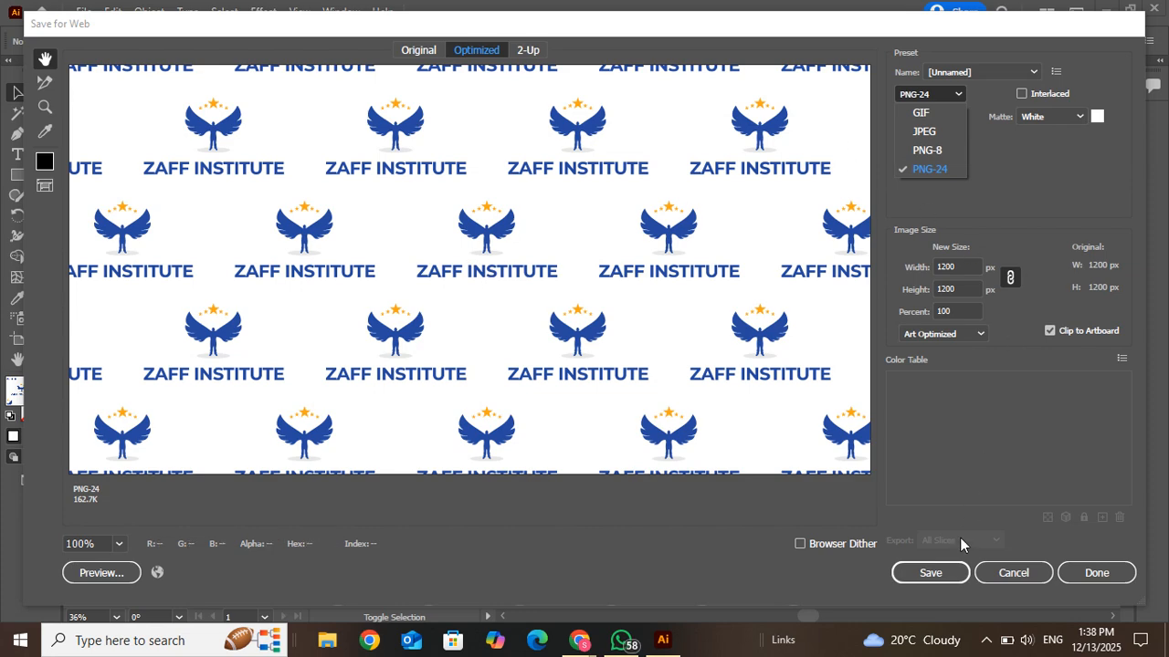
pyautogui.click(942, 575)
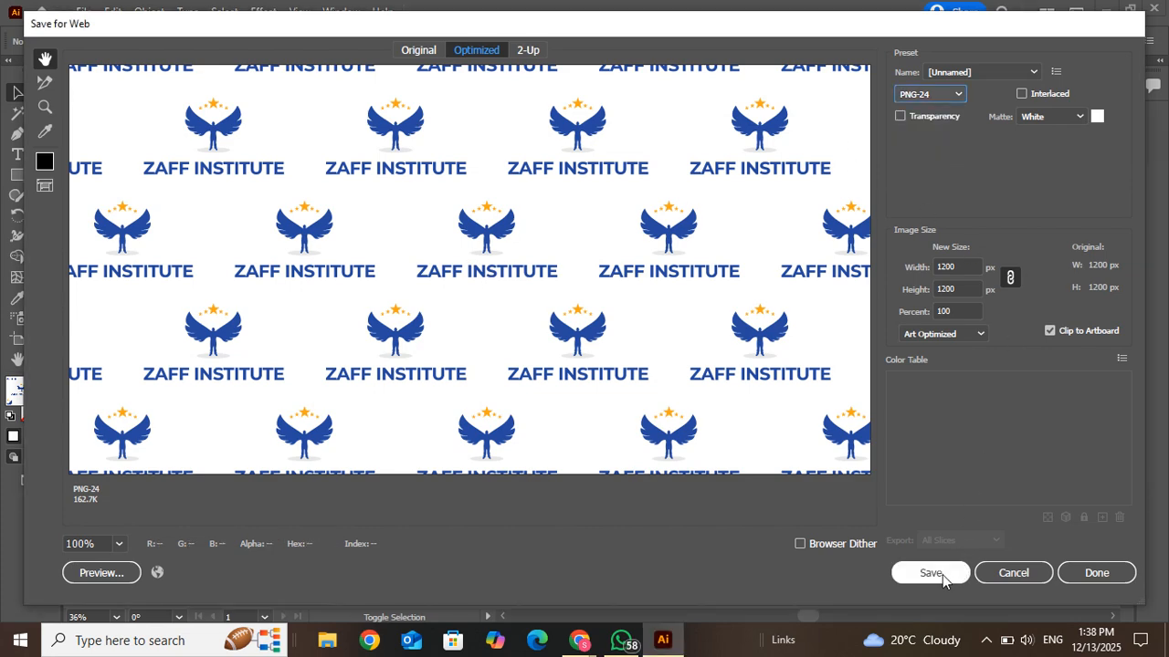
pyautogui.click(942, 574)
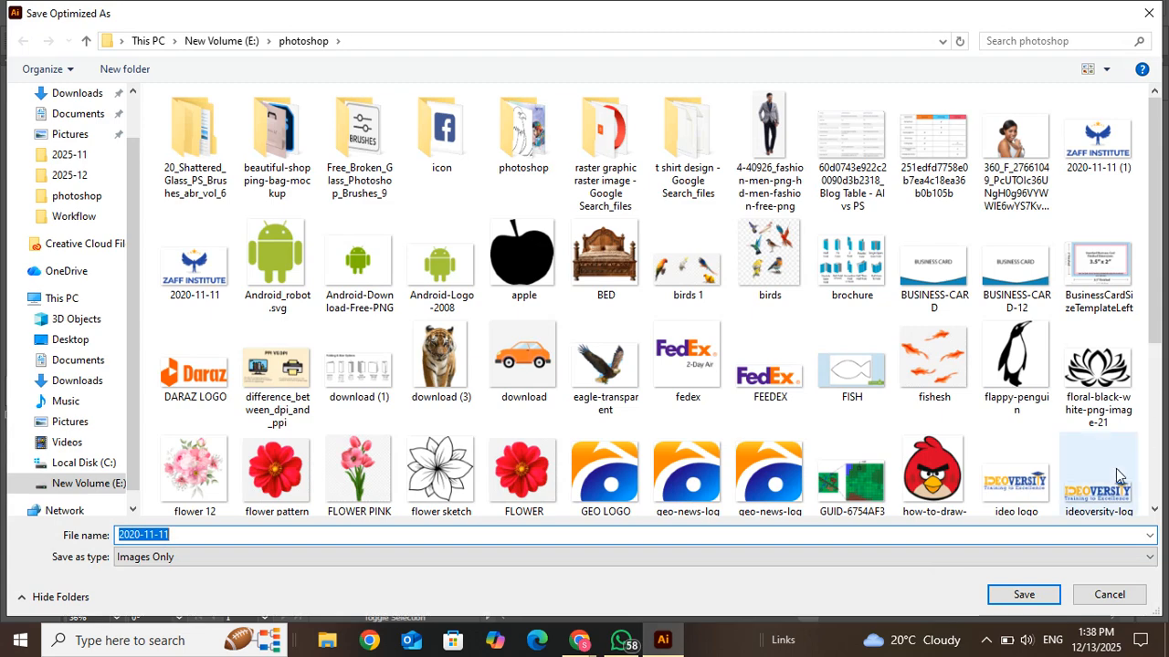
pyautogui.click(1024, 598)
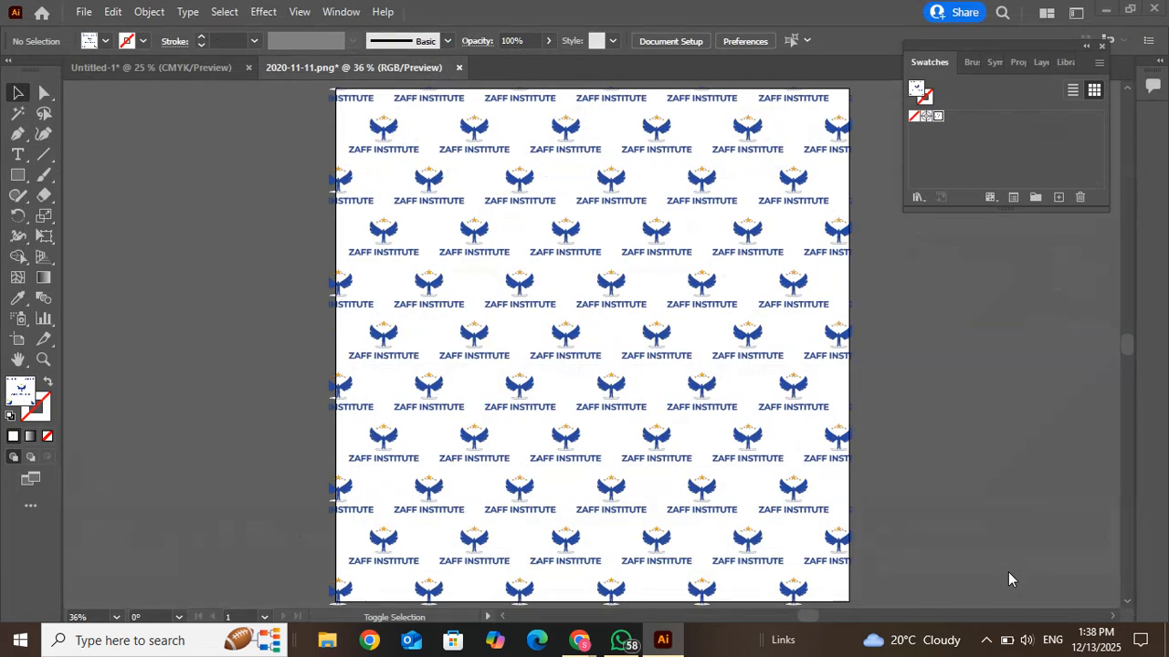
# Undo the pattern-filled rectangle, going back to the small logo image beside the empty artboard
pyautogui.click(1008, 572)
pyautogui.hotkey('ctrl', 'a')
pyautogui.hotkey('ctrl', 'z')
pyautogui.hotkey('ctrl', 'z')
pyautogui.hotkey('ctrl', 'z')
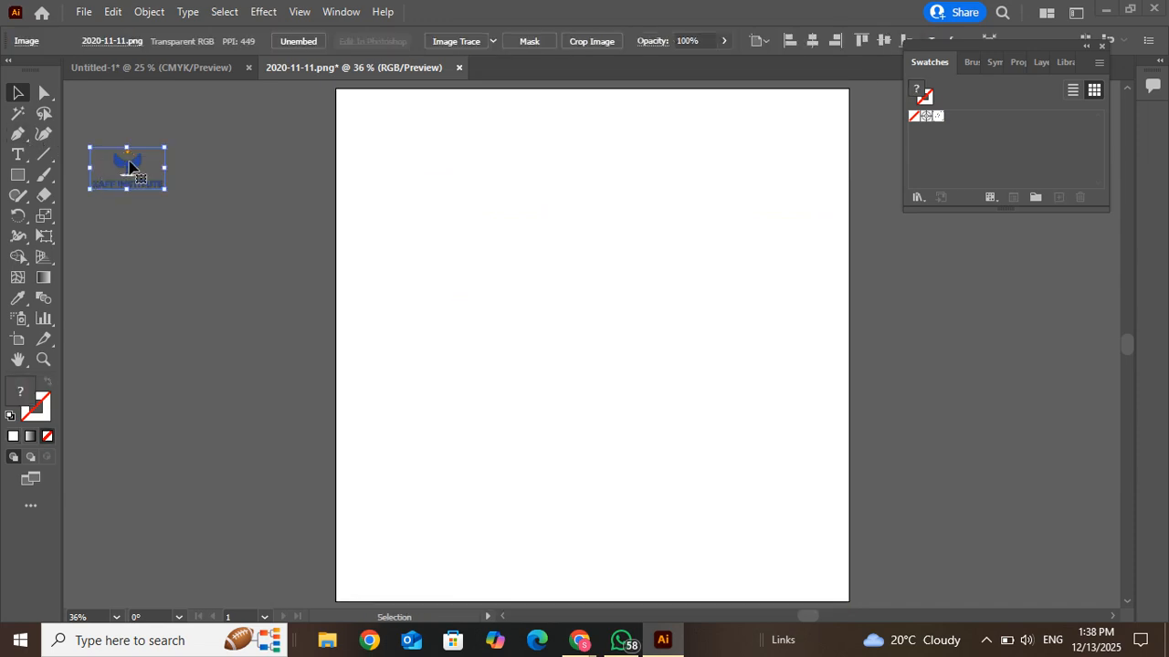
# Move the small logo image onto the artboard, horizontally centered and slightly above the middle, and keep it selected
pyautogui.moveTo(128, 162); pyautogui.dragTo(577, 313)
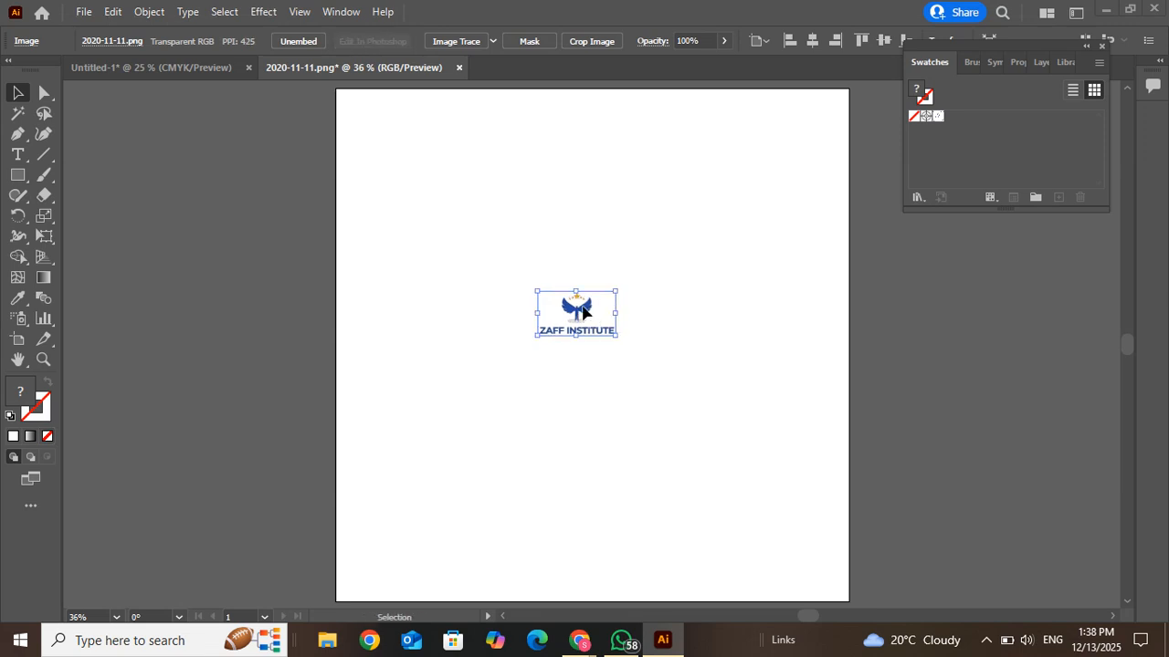
pyautogui.moveTo(585, 306); pyautogui.dragTo(600, 315)
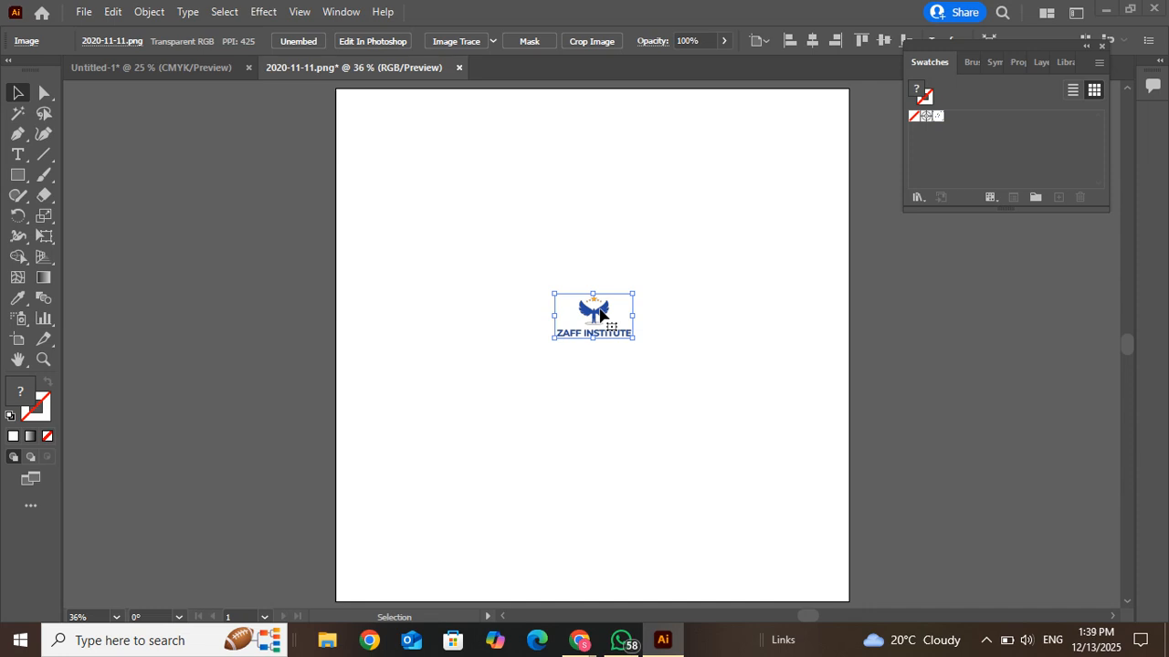
pyautogui.click(147, 11)
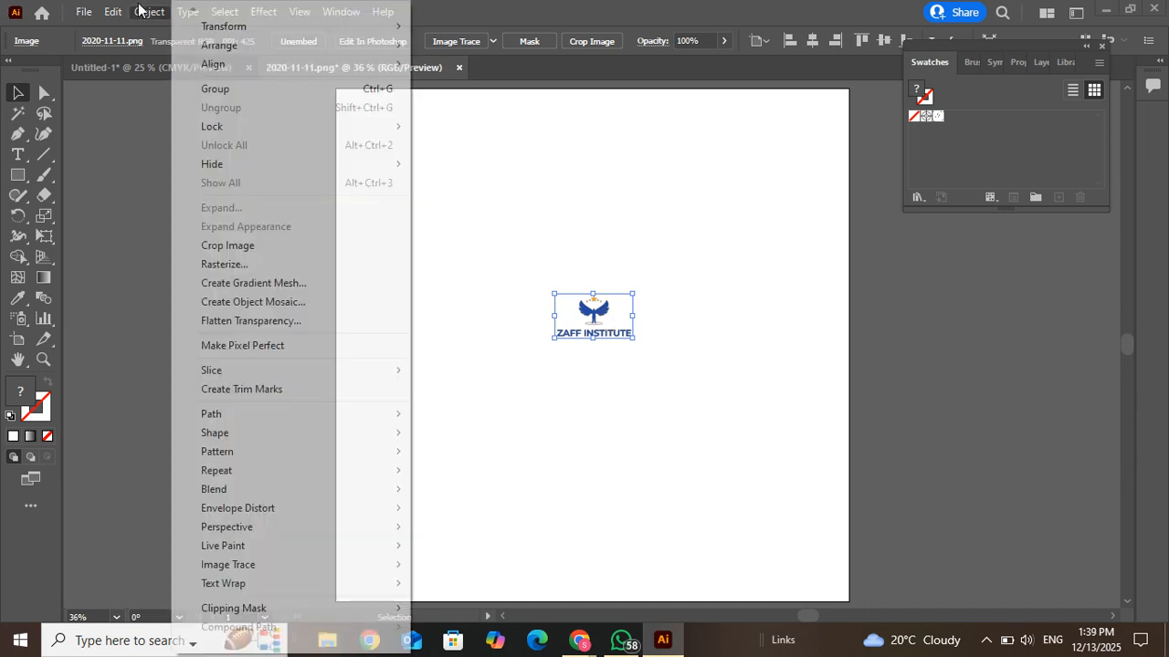
pyautogui.click(681, 426)
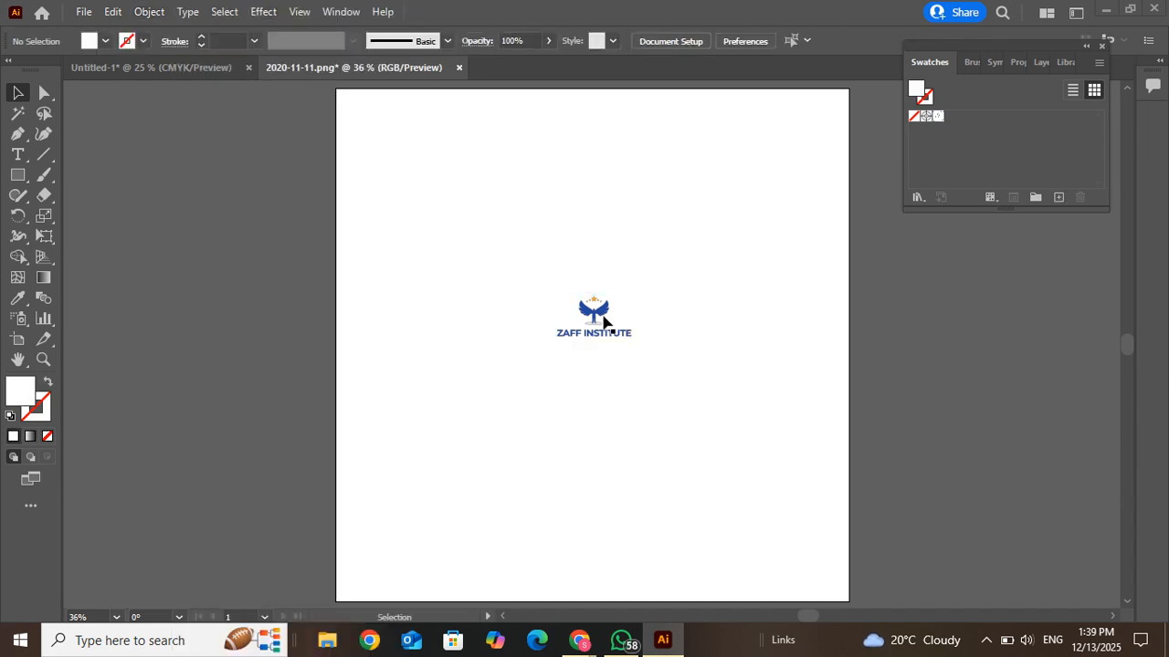
pyautogui.click(603, 320)
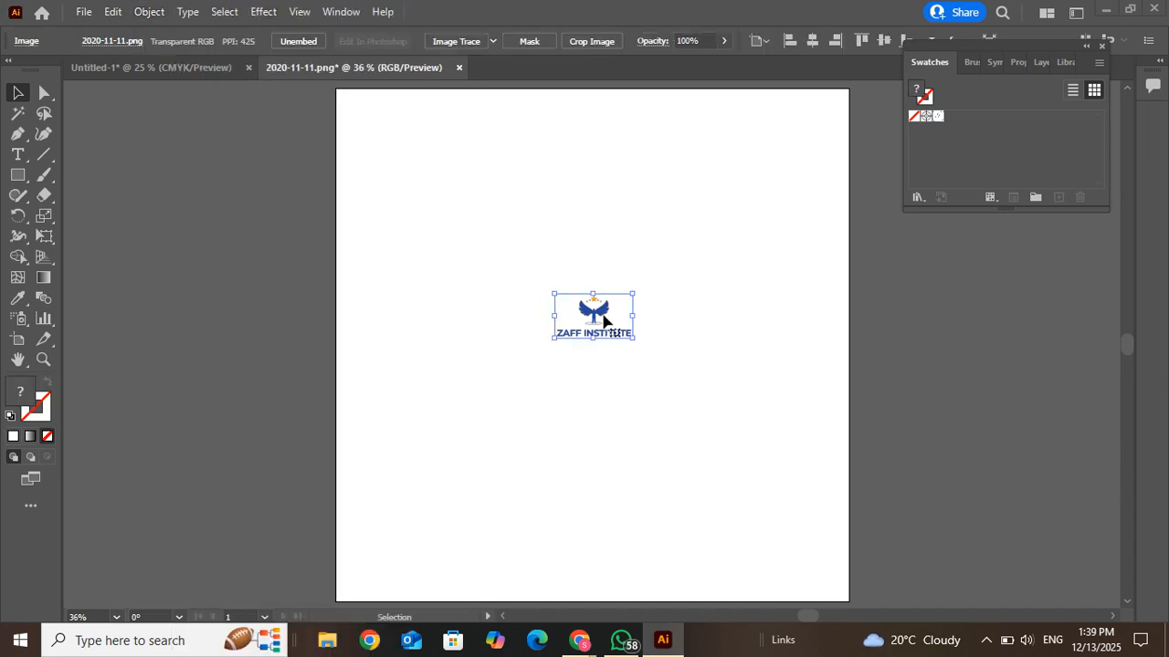
pyautogui.click(83, 11)
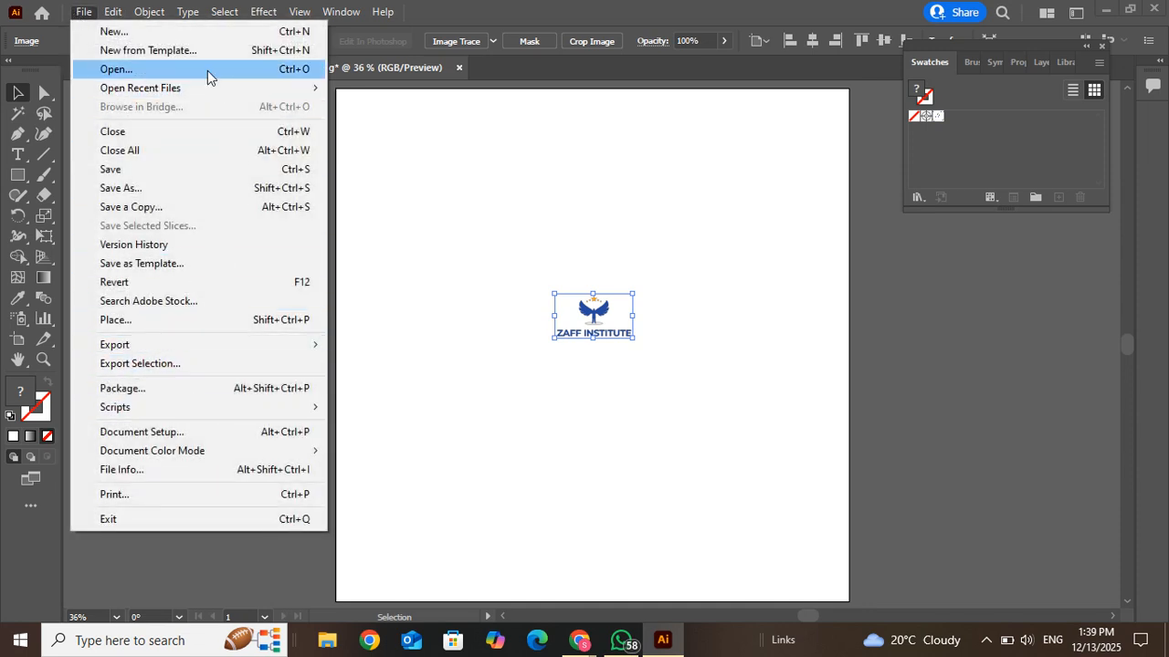
pyautogui.click(497, 243)
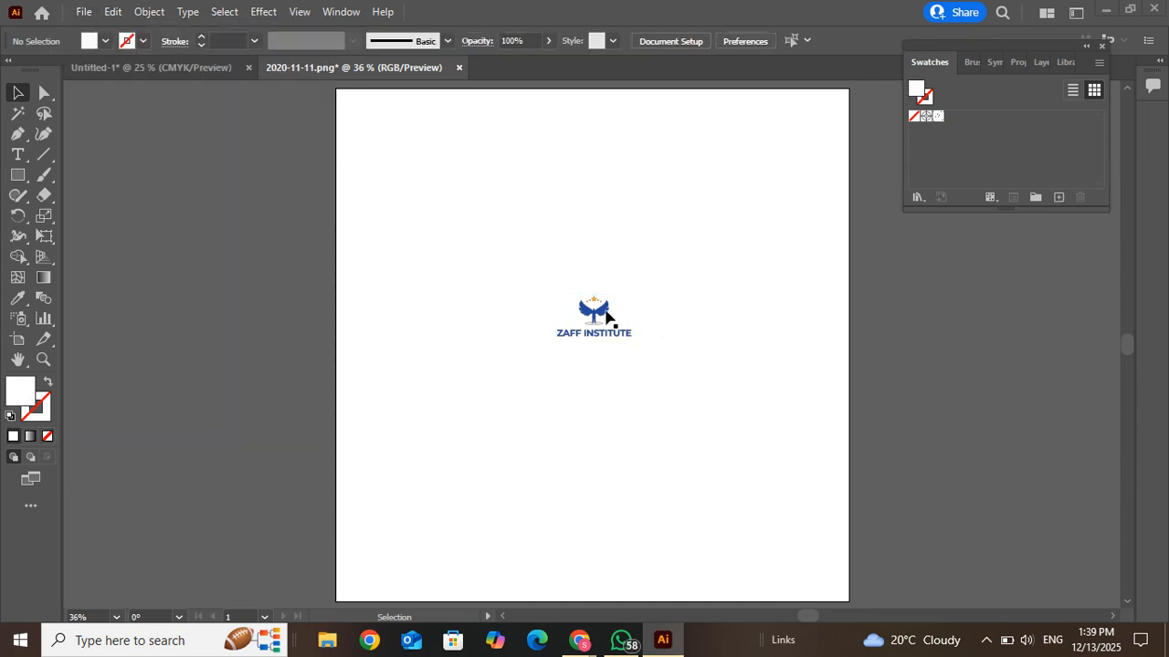
pyautogui.click(604, 316)
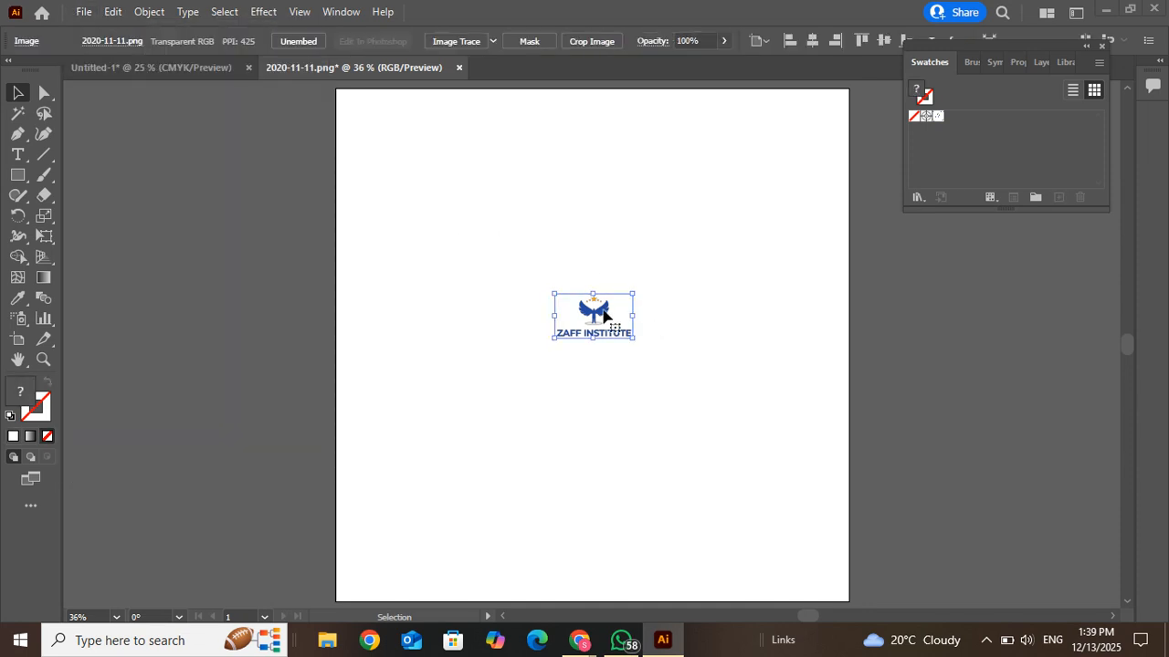
# Make a new pattern from the selected logo image and accept the notice about the added swatch
pyautogui.click(148, 11)
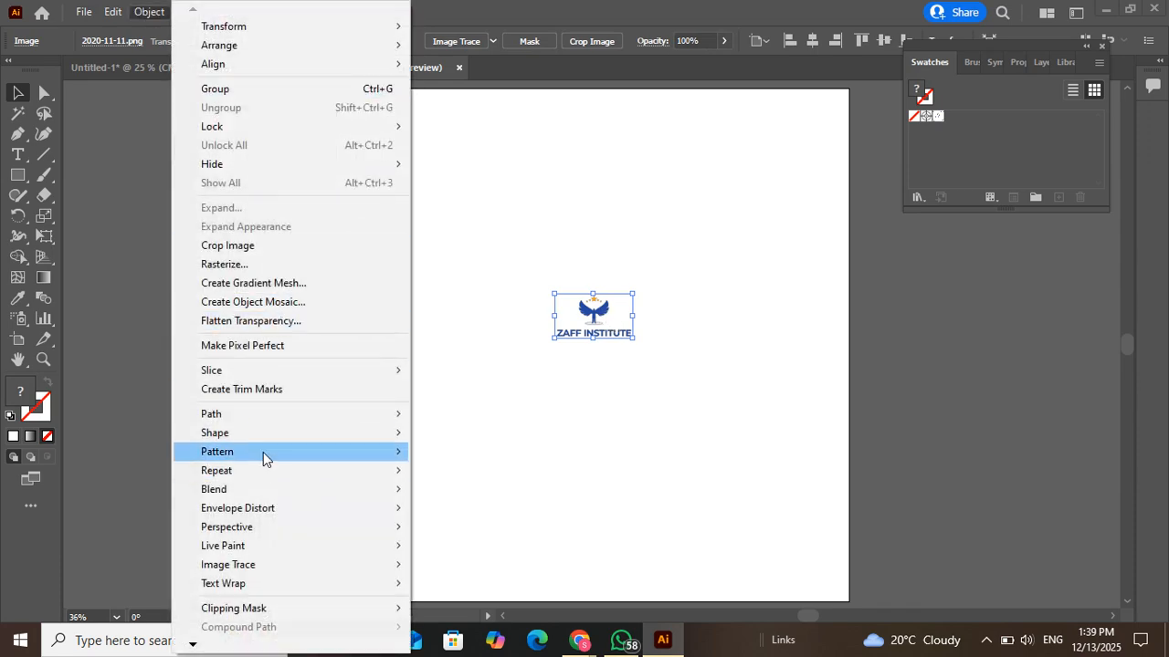
pyautogui.moveTo(263, 452)
pyautogui.click(449, 453)
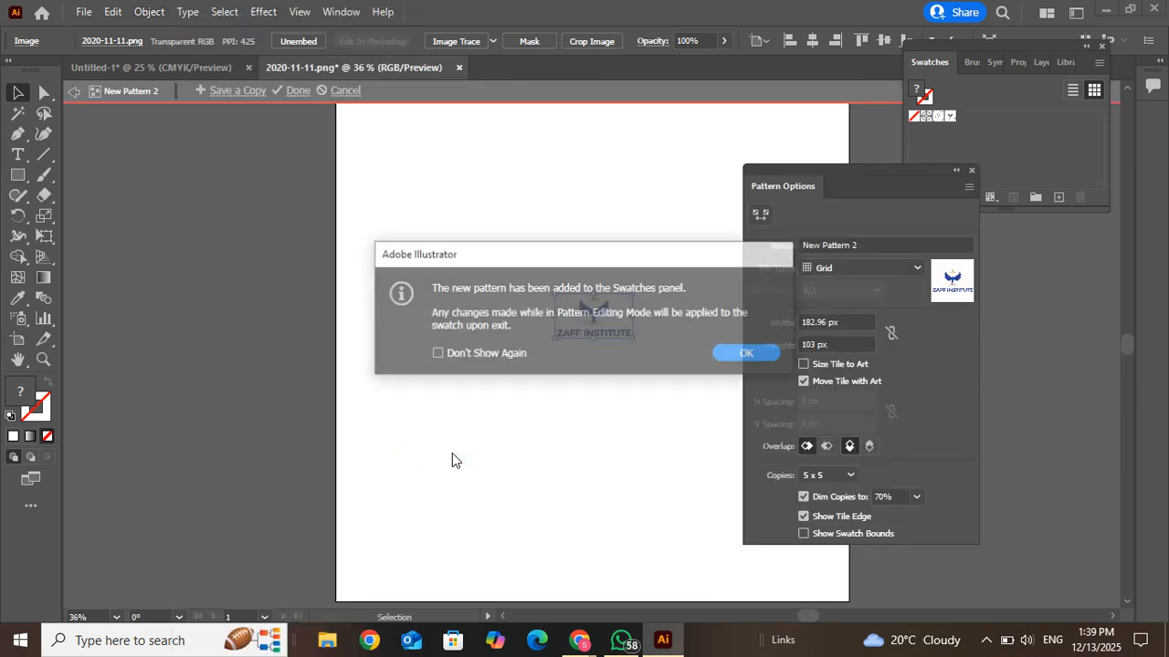
pyautogui.click(741, 355)
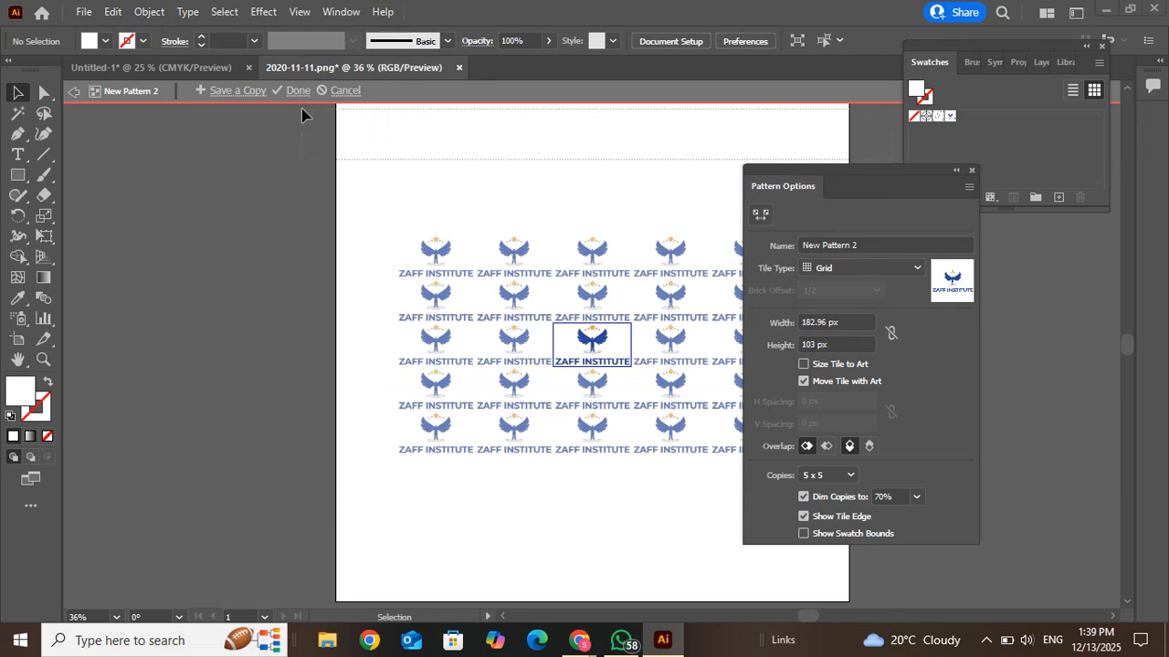
# Try Brick by Row and finally Brick by Column as the logo pattern's tile type
pyautogui.moveTo(829, 171); pyautogui.dragTo(225, 89)
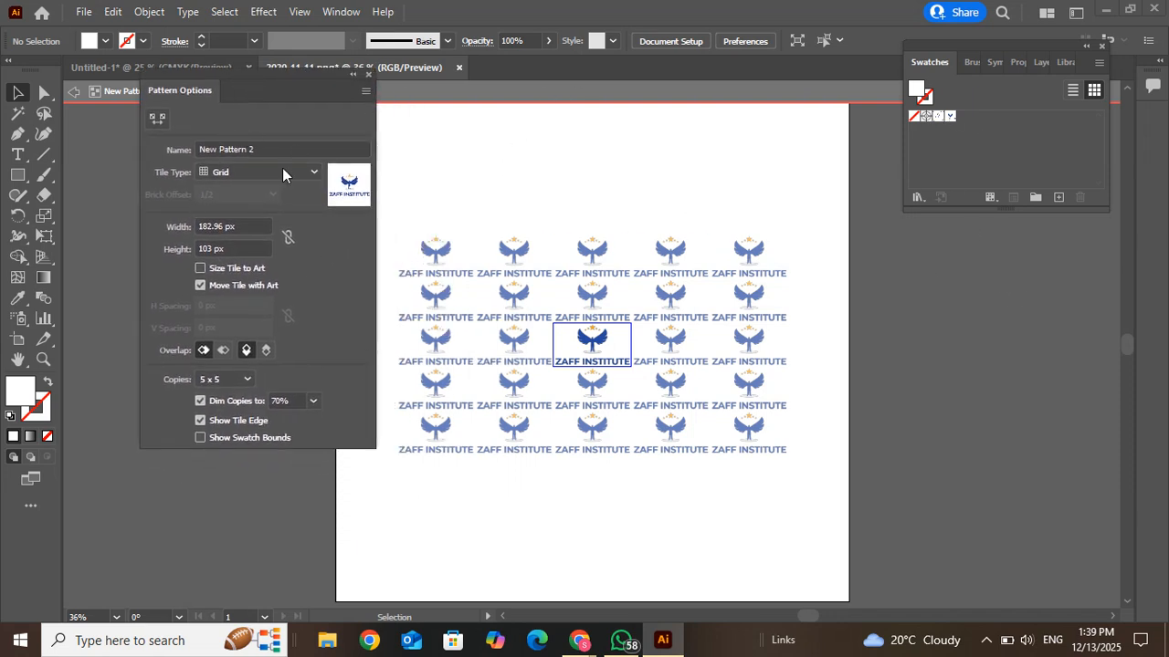
pyautogui.click(200, 285)
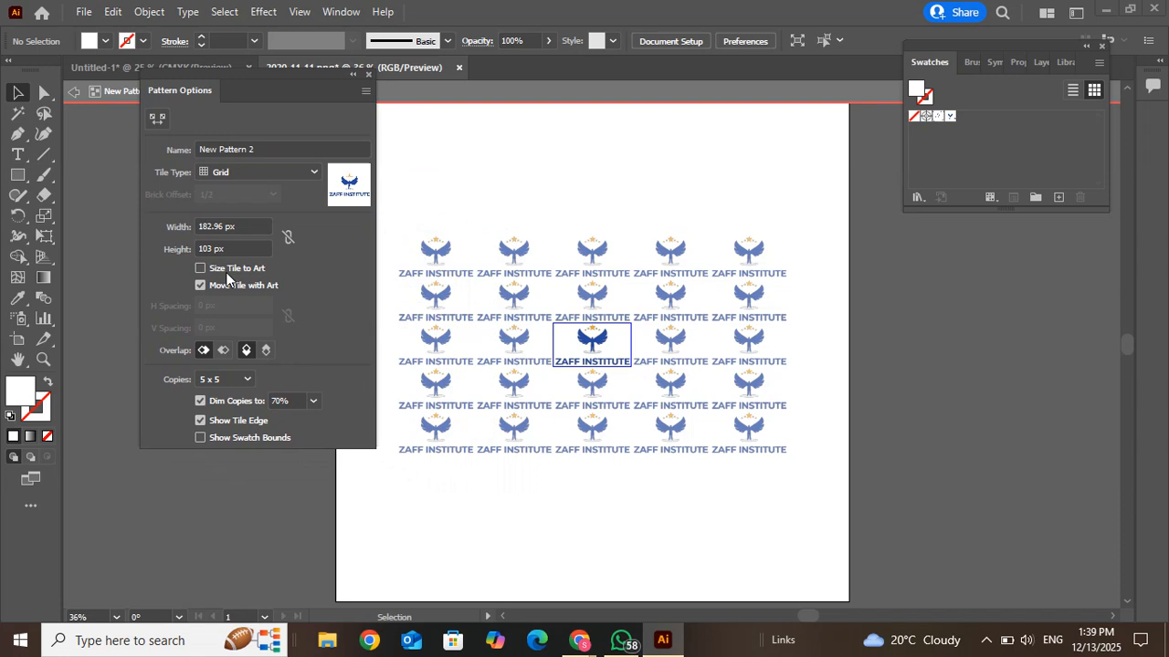
pyautogui.click(259, 146)
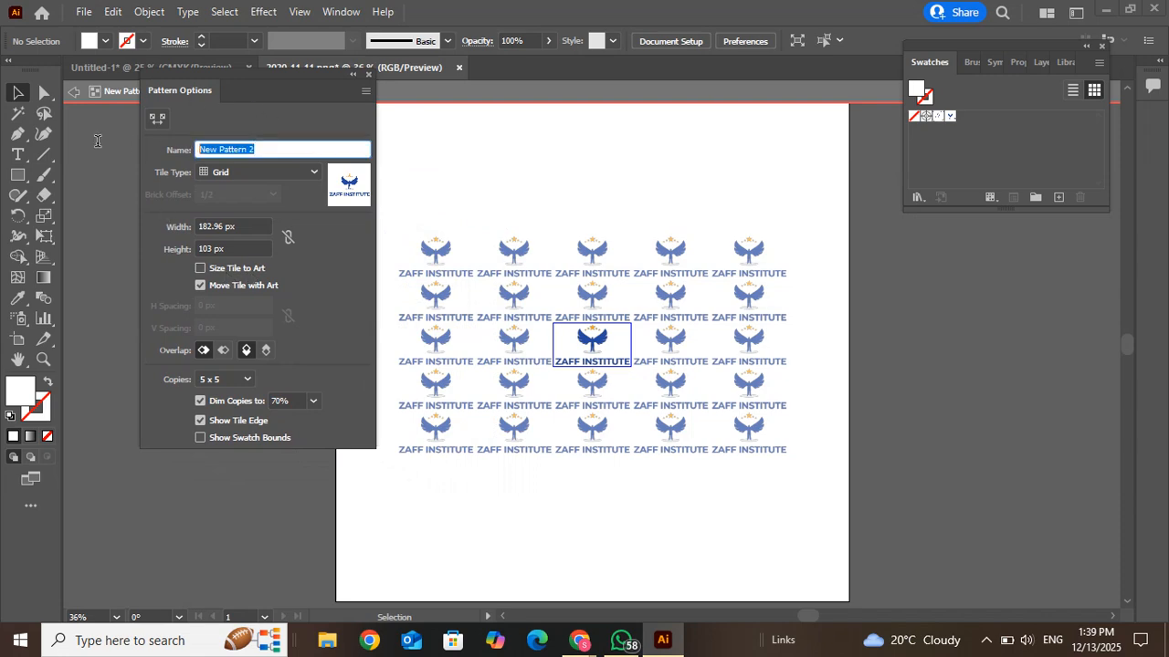
pyautogui.click(253, 177)
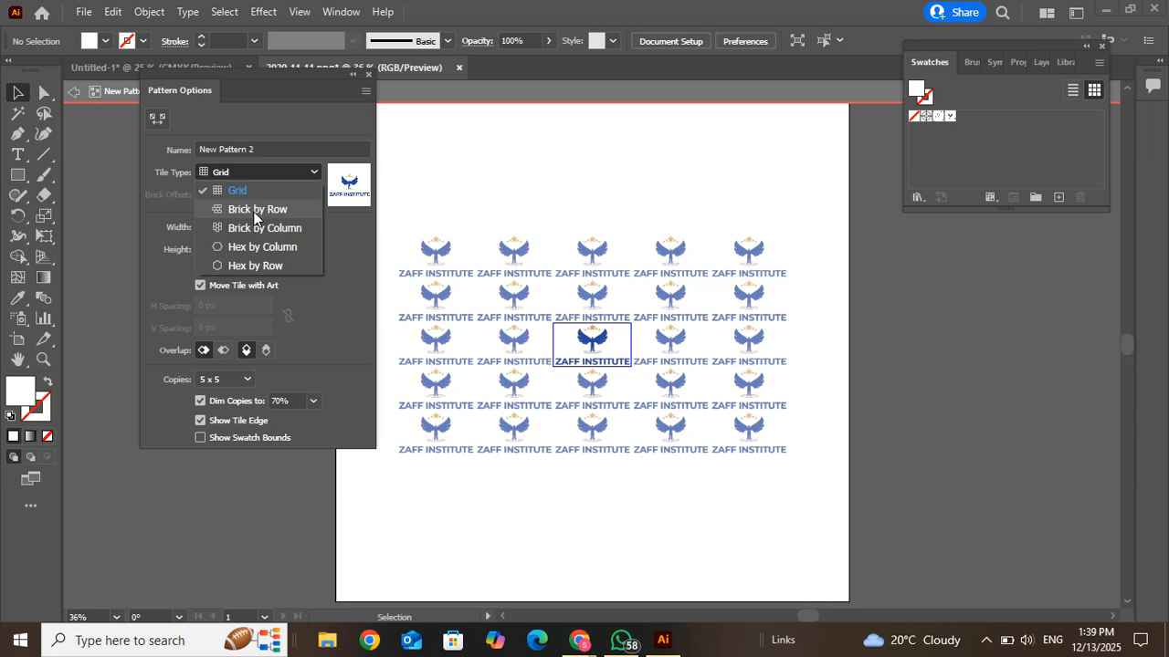
pyautogui.click(253, 211)
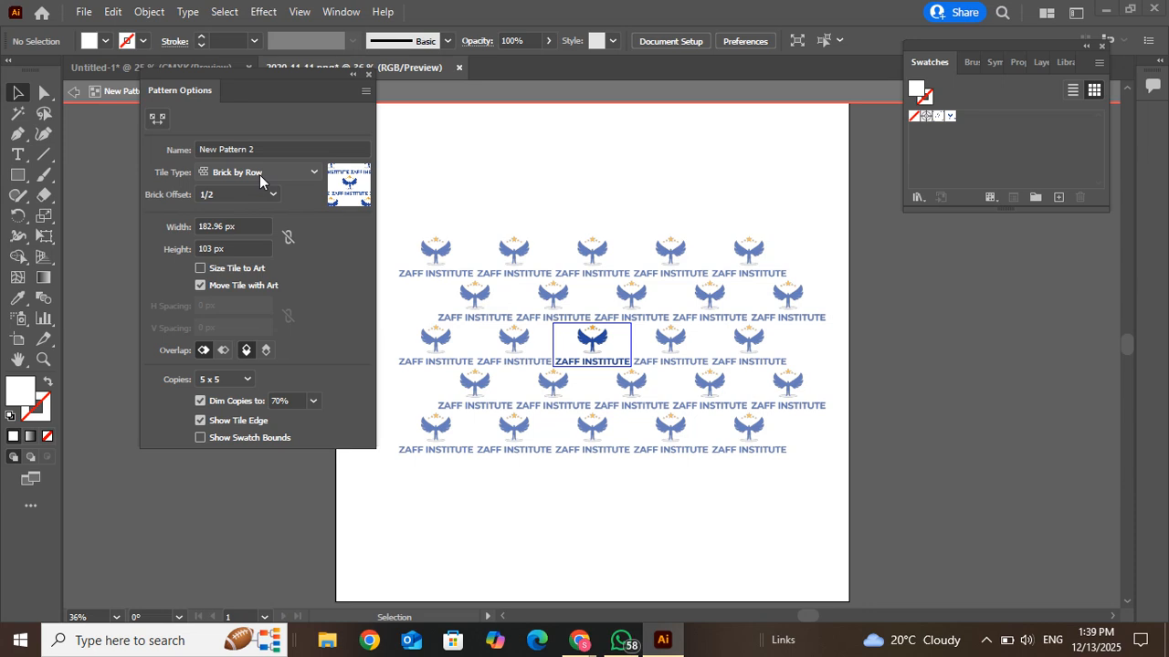
pyautogui.click(260, 178)
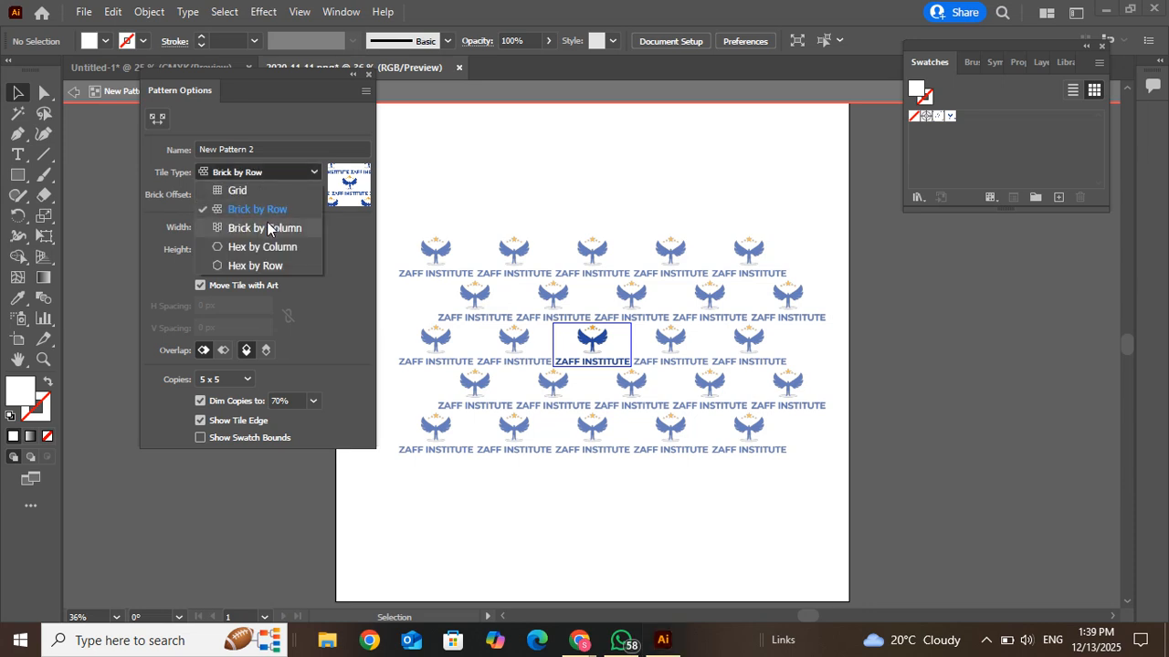
pyautogui.click(269, 229)
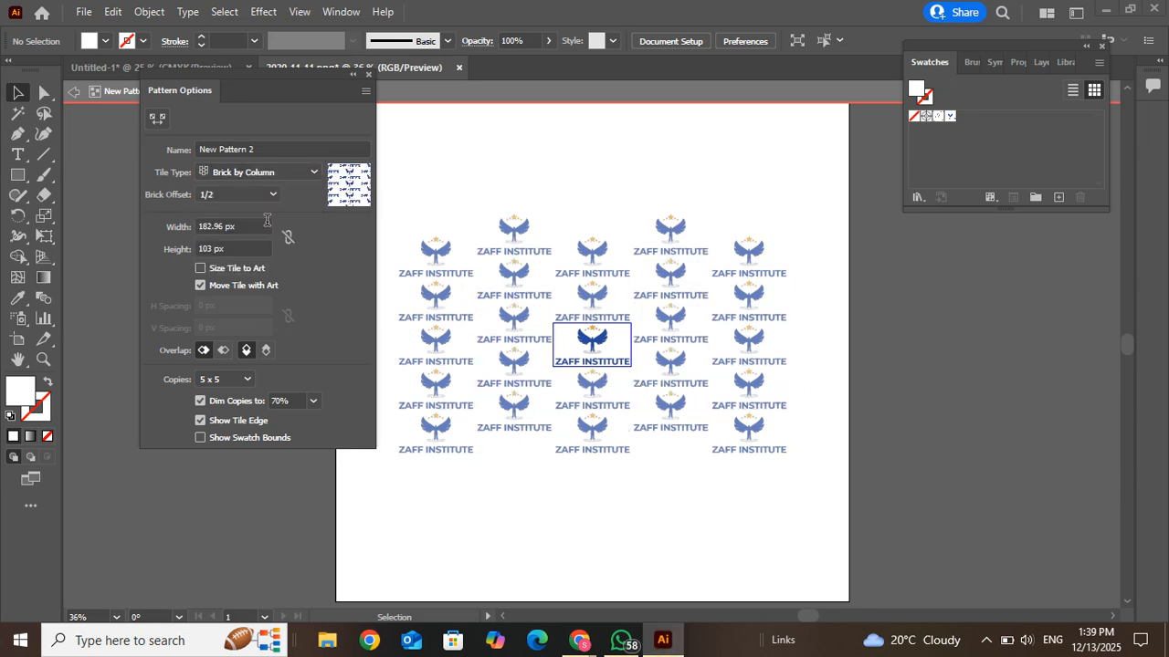
# Set the logo pattern tile's width first to 191 px and finally to 207 px
pyautogui.moveTo(257, 228); pyautogui.dragTo(122, 236)
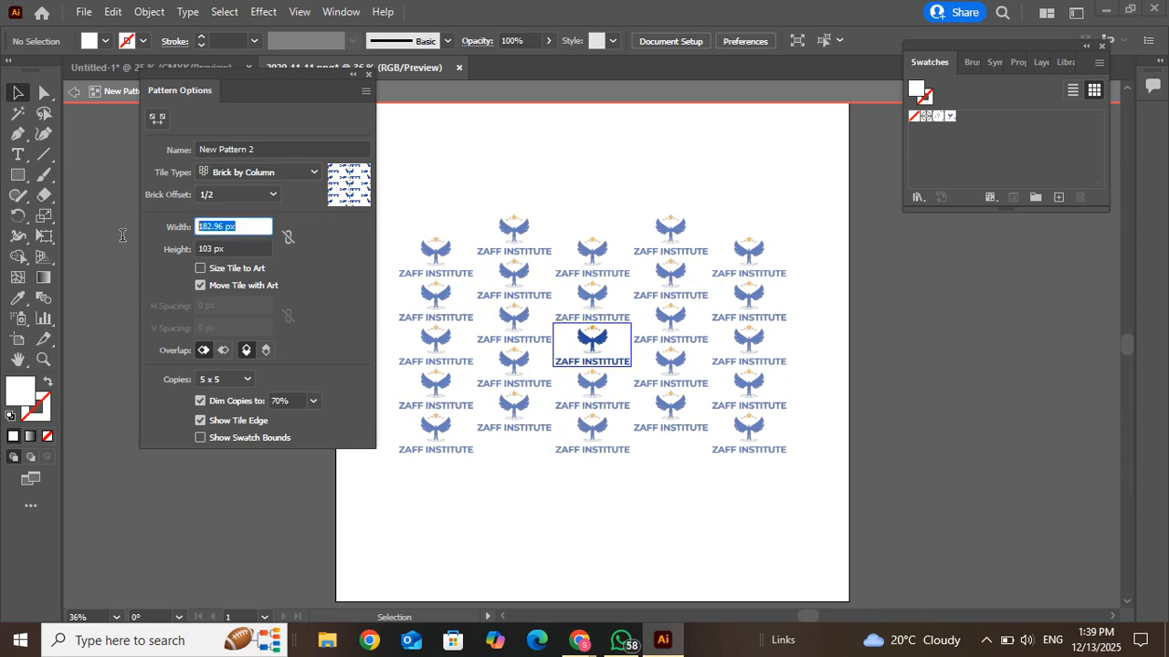
pyautogui.write('191')
pyautogui.press('Return')
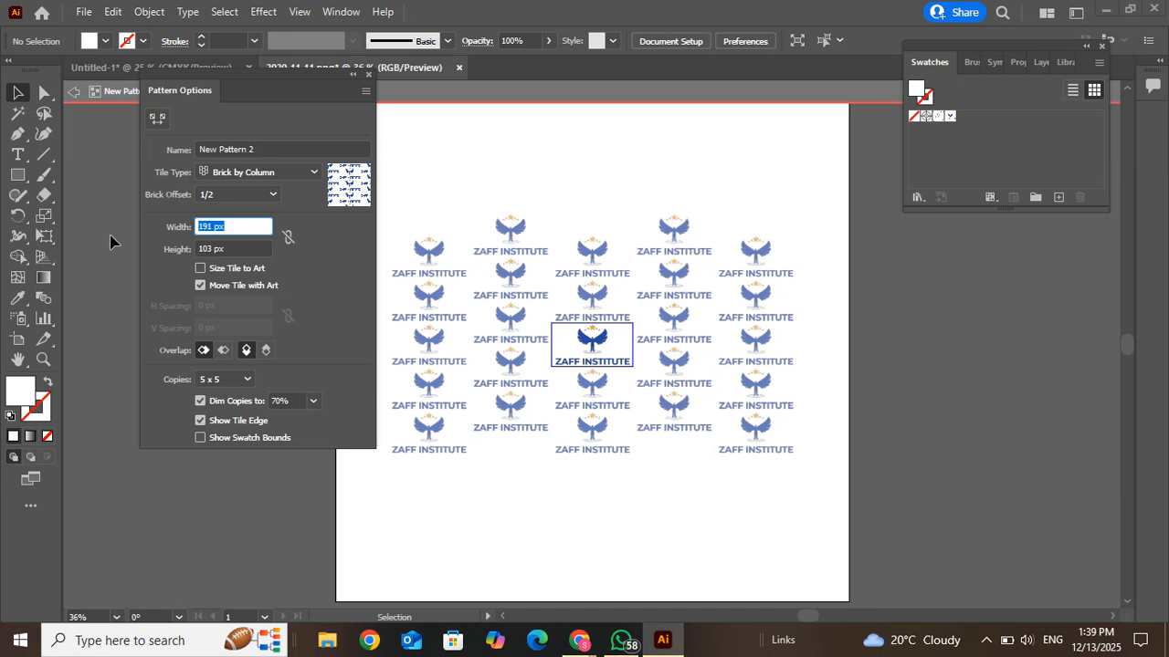
pyautogui.write('207')
pyautogui.press('Return')
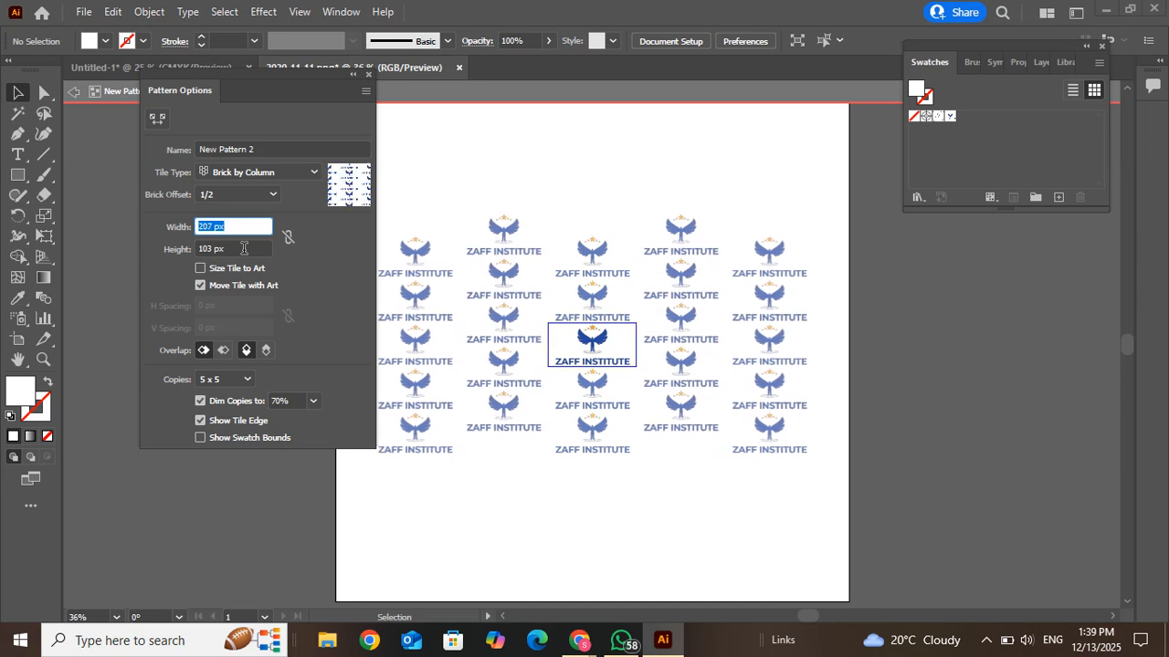
# Increase the logo pattern tile's height to 122 px
pyautogui.press('Tab')
pyautogui.press('Up')
pyautogui.press('Up')
pyautogui.press('Up')
pyautogui.press('Up')
pyautogui.press('Up')
pyautogui.press('Up')
pyautogui.press('Up')
pyautogui.press('Up')
pyautogui.press('Up')
pyautogui.press('Up')
pyautogui.press('Up')
pyautogui.press('Up')
pyautogui.press('Up')
pyautogui.press('Up')
pyautogui.press('Up')
pyautogui.press('Up')
pyautogui.press('Up')
pyautogui.press('Up')
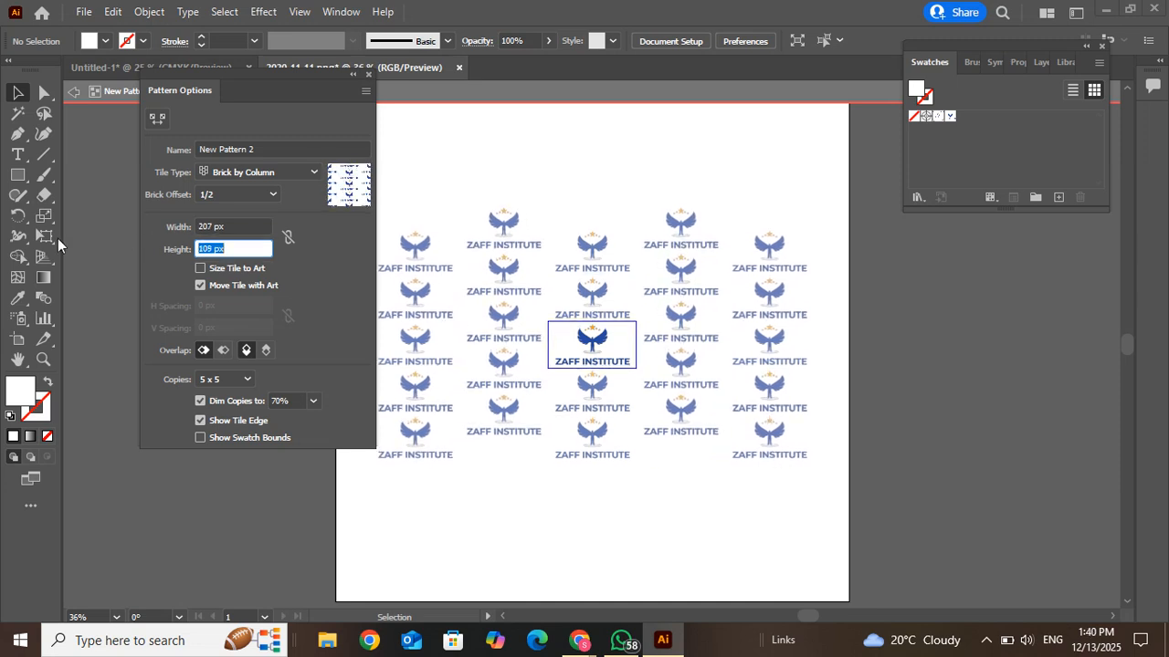
pyautogui.press('Up')
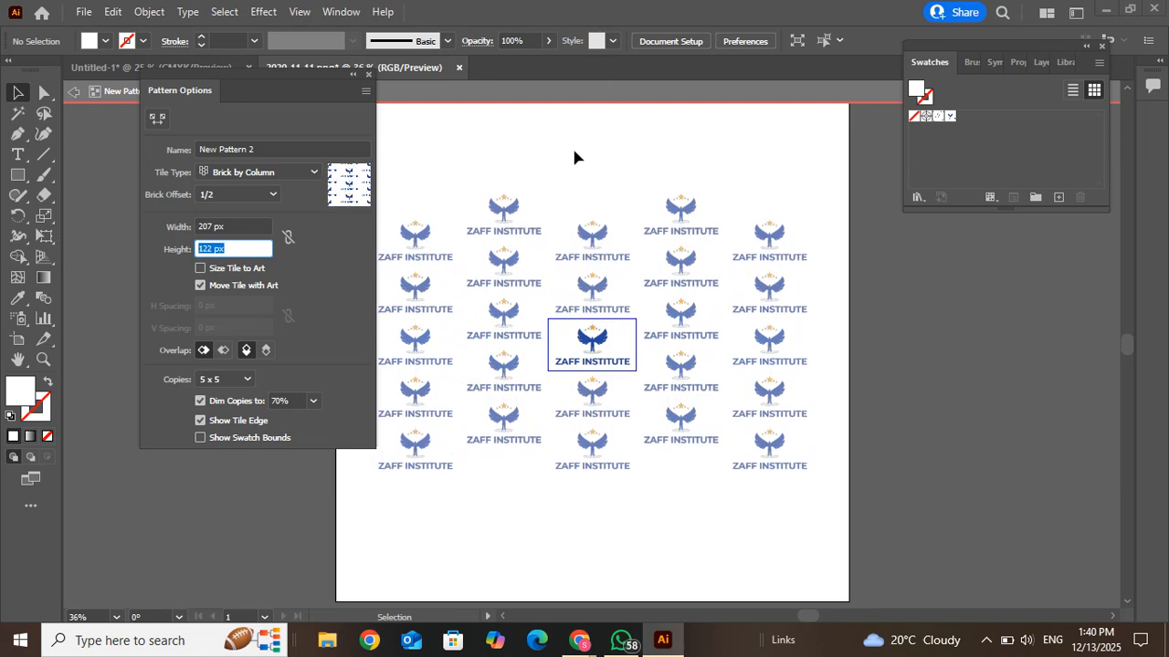
# Switch the tile type to Brick by Row and stretch the tile to about 208.5 by 134 px with the Pattern Tile tool
pyautogui.click(292, 173)
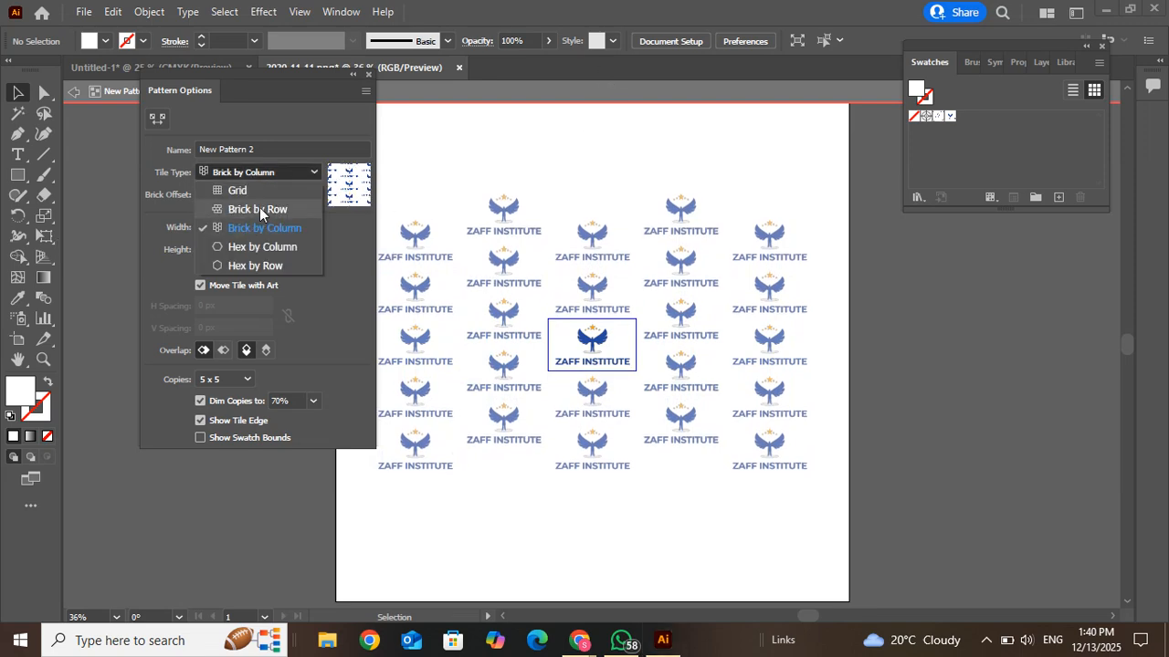
pyautogui.click(260, 209)
pyautogui.click(157, 121)
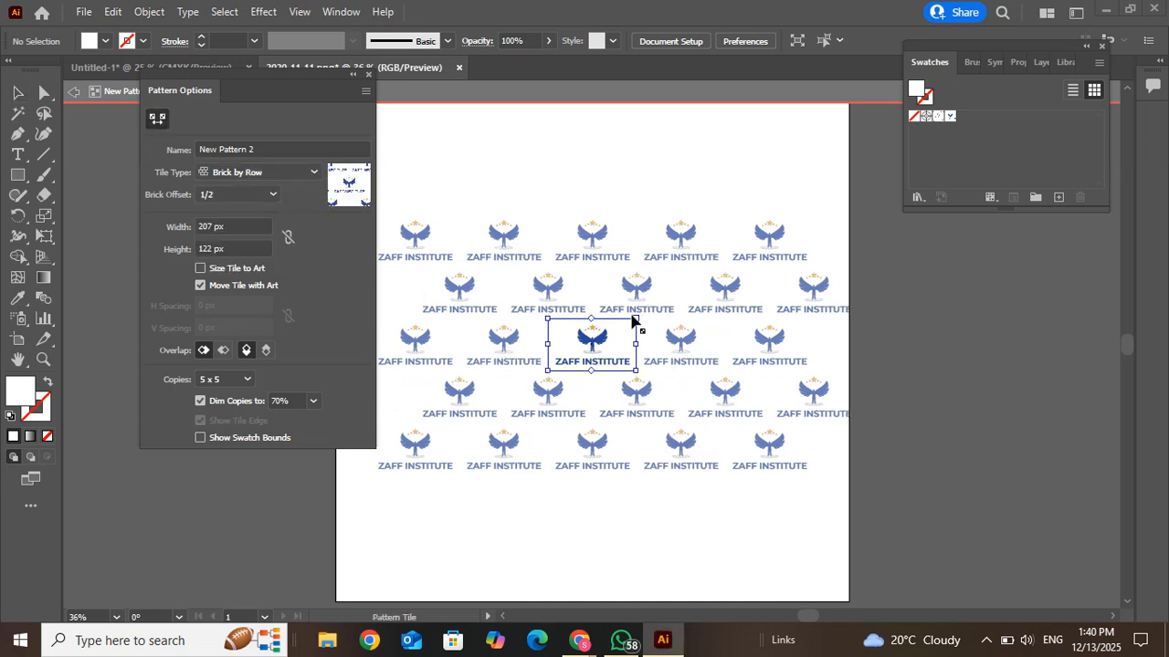
pyautogui.moveTo(637, 319)
pyautogui.mouseDown()
pyautogui.moveTo(666, 295)
pyautogui.moveTo(627, 334)
pyautogui.moveTo(638, 319)
pyautogui.mouseUp()
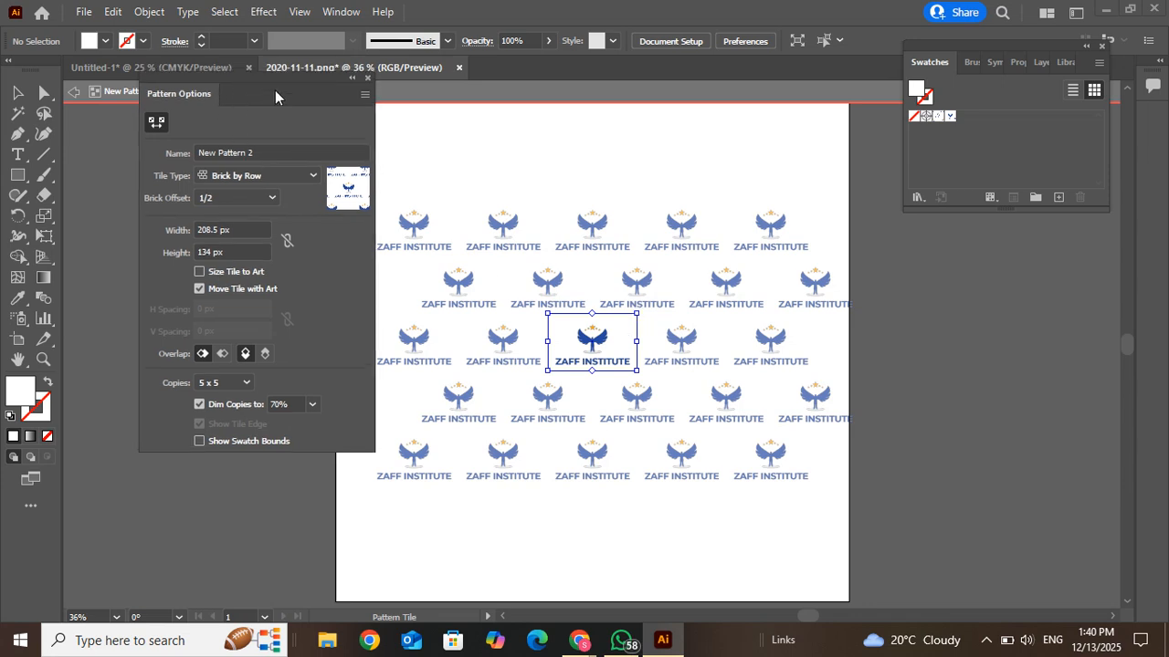
# Finish editing the logo pattern and move the original logo image off the artboard into the empty canvas beside it
pyautogui.moveTo(277, 84); pyautogui.dragTo(250, 241)
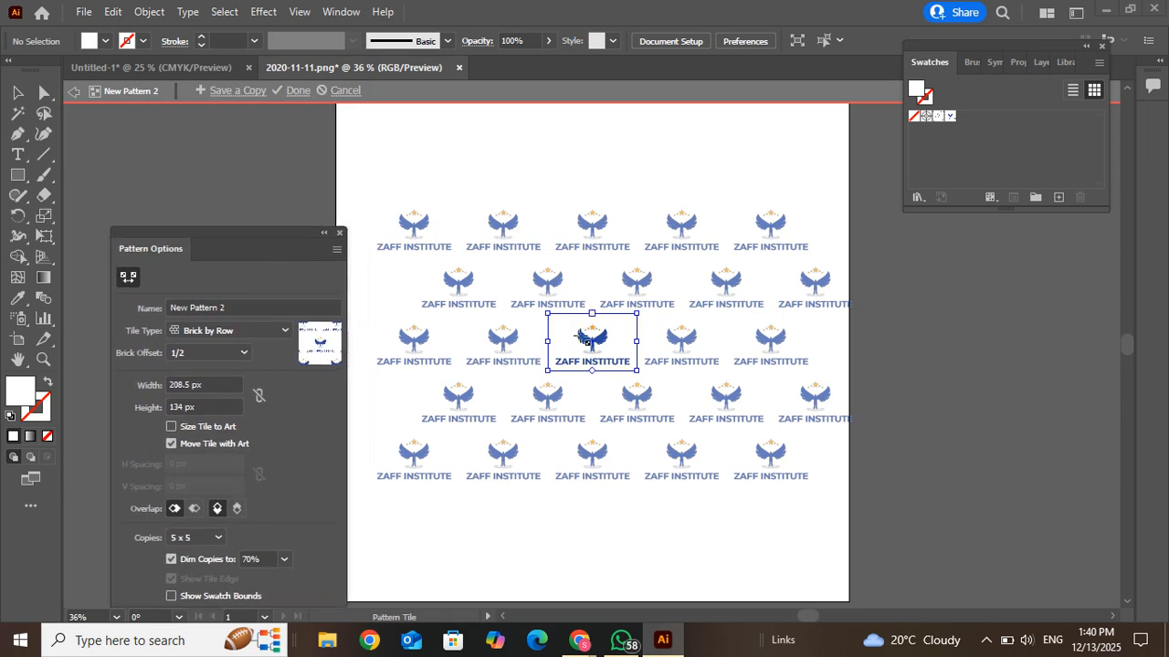
pyautogui.click(295, 90)
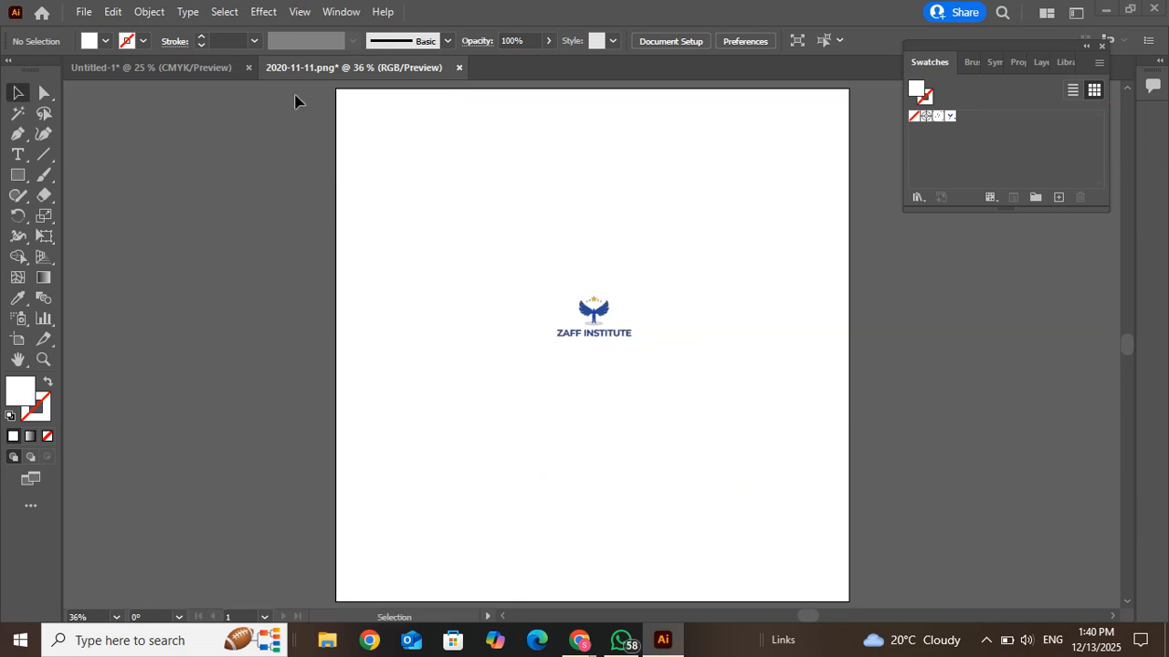
pyautogui.moveTo(598, 315); pyautogui.dragTo(171, 188)
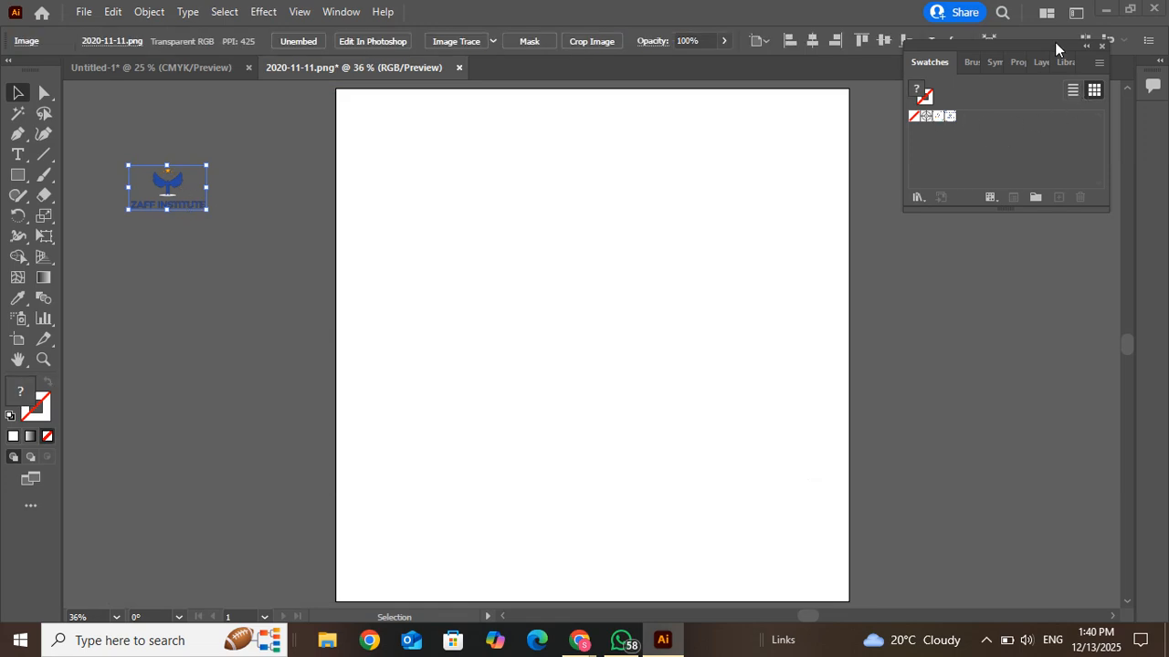
# Close the Swatches panel and open it again
pyautogui.click(1101, 47)
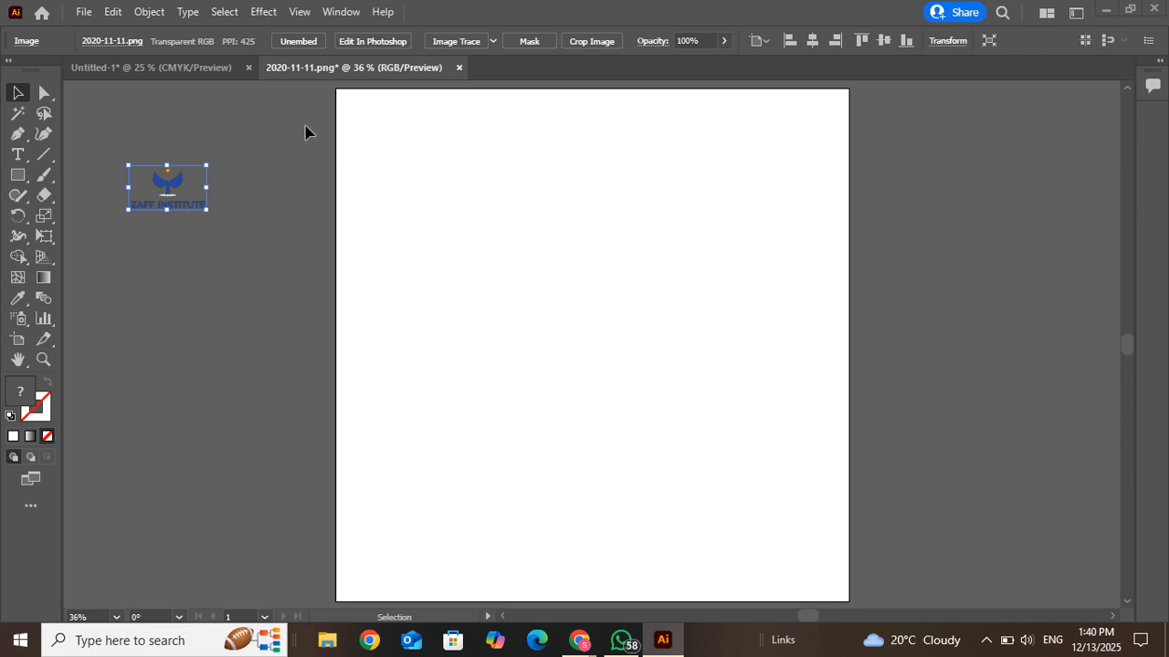
pyautogui.click(342, 13)
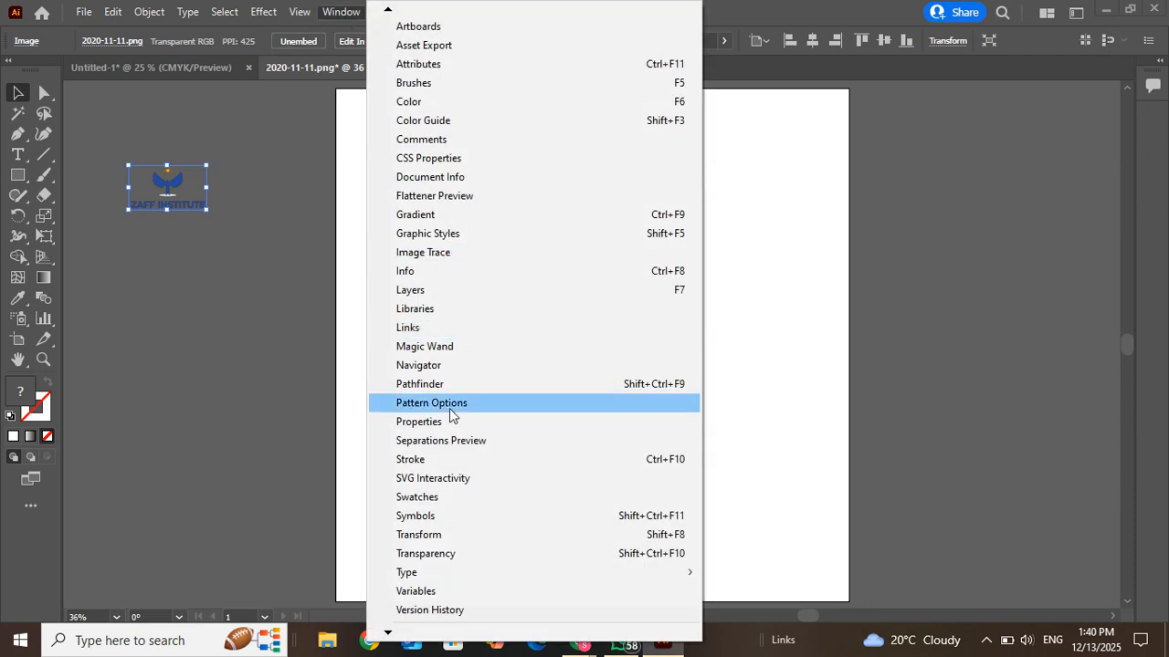
pyautogui.click(448, 497)
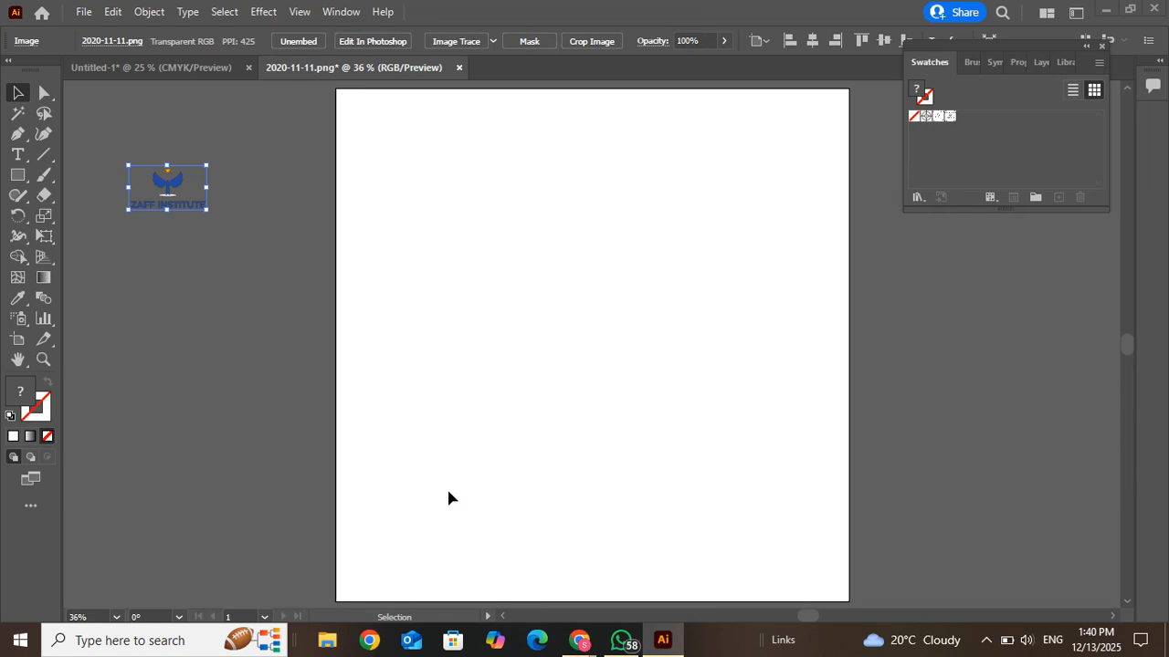
# Draw a rectangle covering nearly the whole artboard and fill it with the new brick-offset logo pattern swatch
pyautogui.click(17, 174)
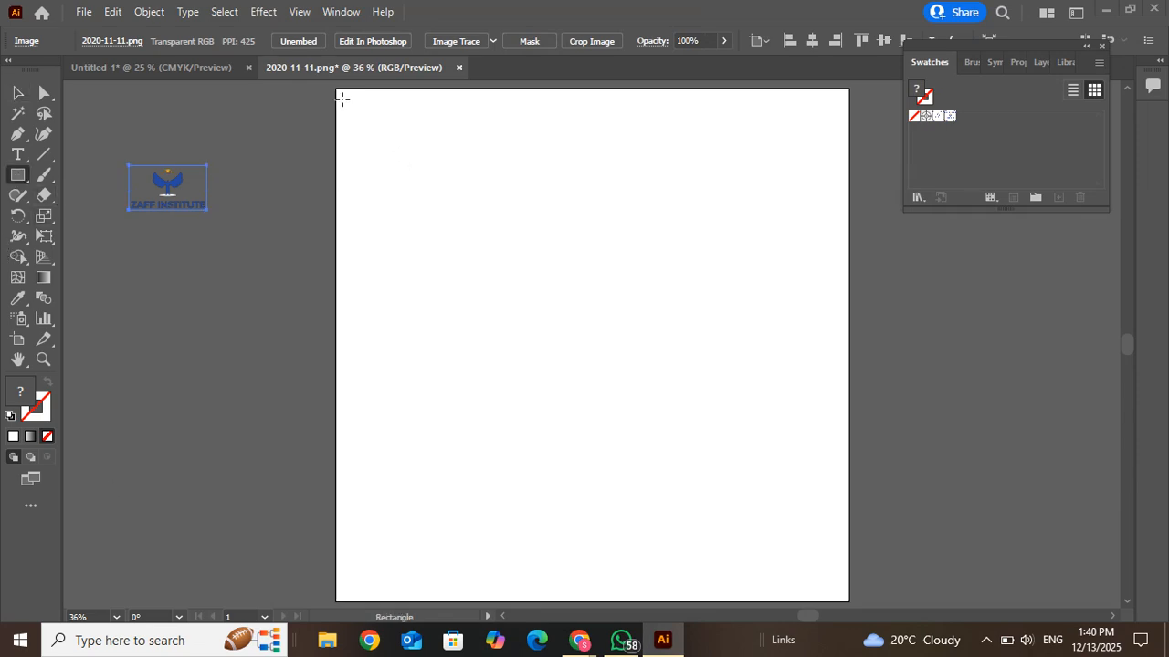
pyautogui.moveTo(343, 98); pyautogui.dragTo(847, 501)
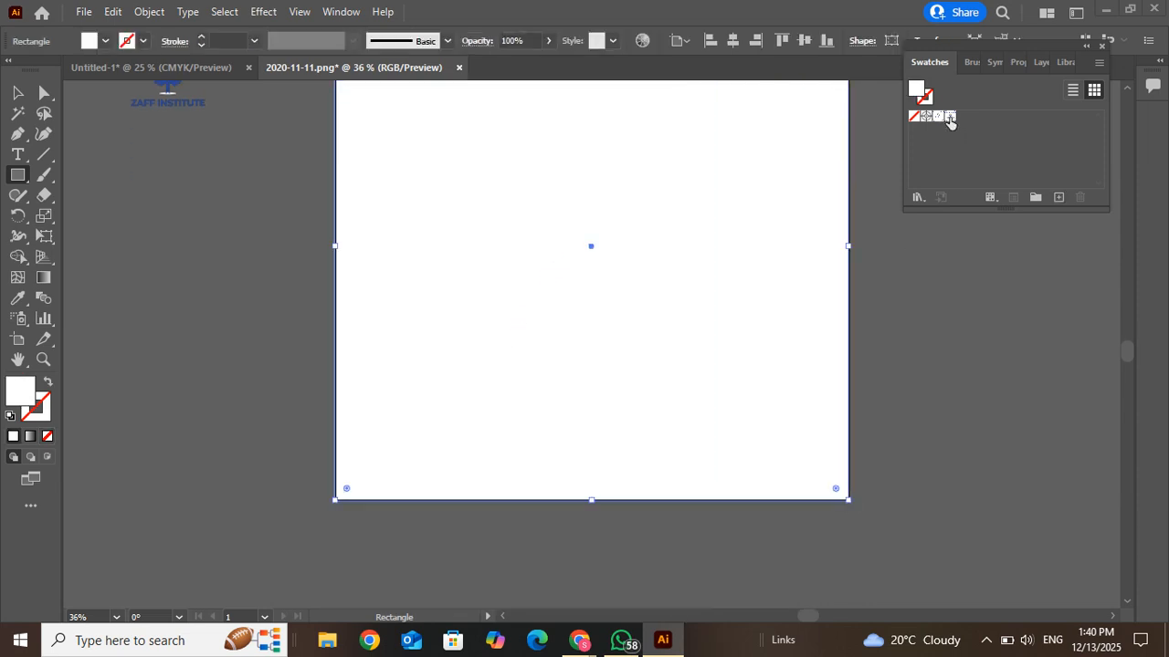
pyautogui.click(950, 118)
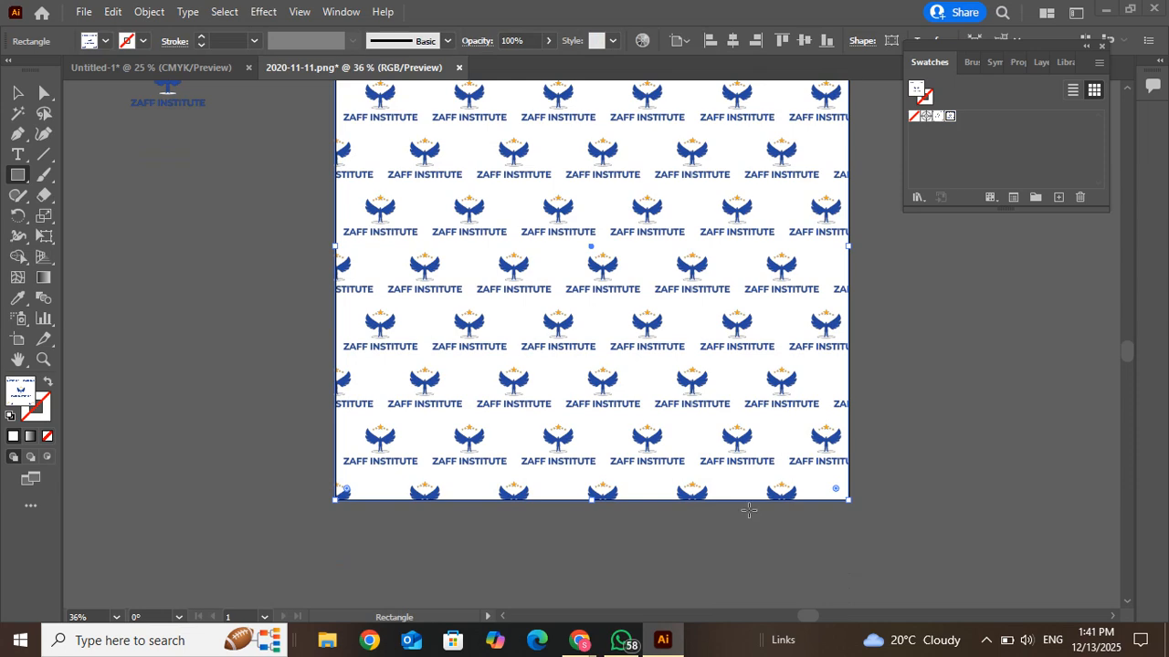
pyautogui.hotkey('ctrl', '-')
pyautogui.hotkey('ctrl', '-')
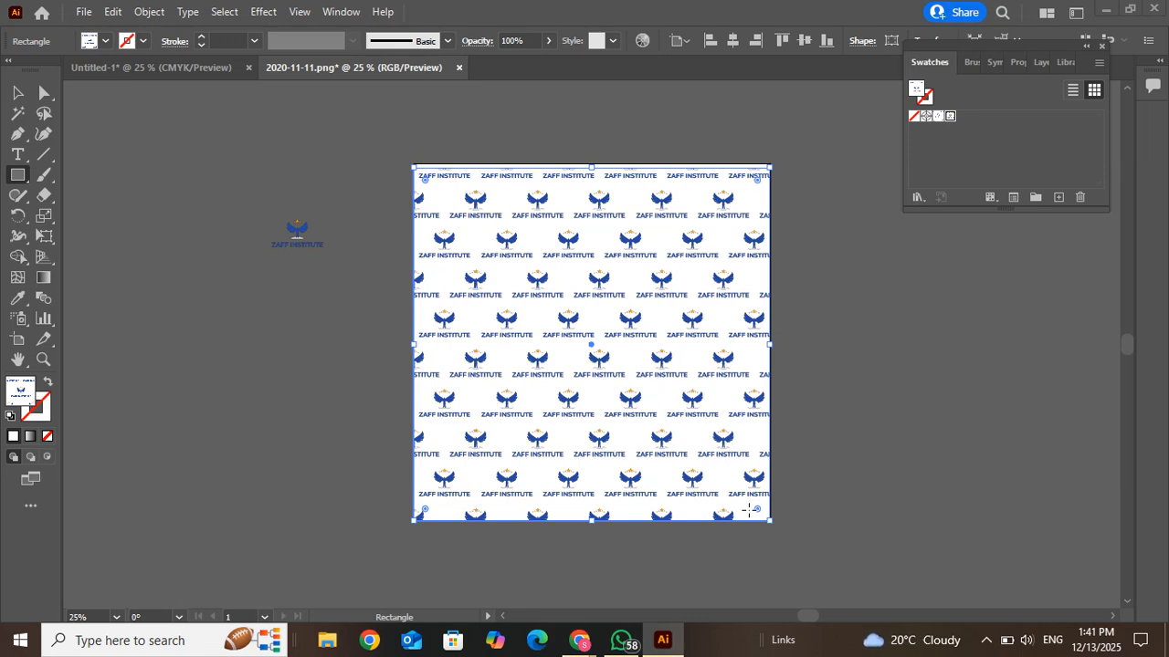
# Switch to the Untitled-1 document and draw a yellow rectangle covering the whole artboard
pyautogui.click(195, 66)
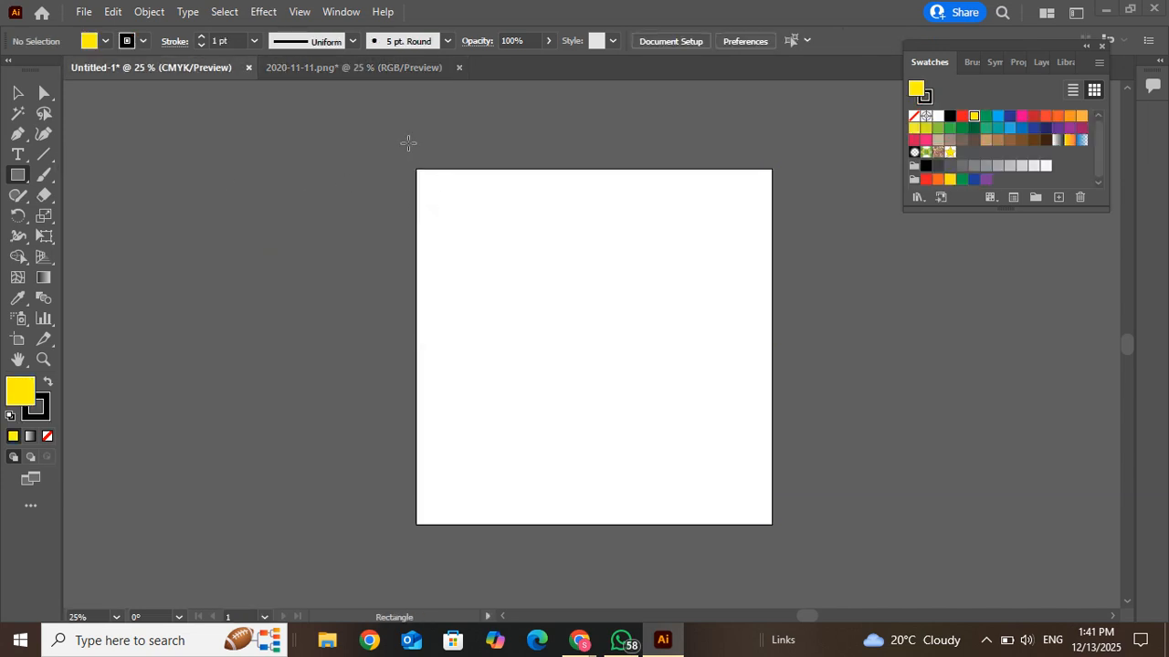
pyautogui.moveTo(666, 440); pyautogui.dragTo(775, 525)
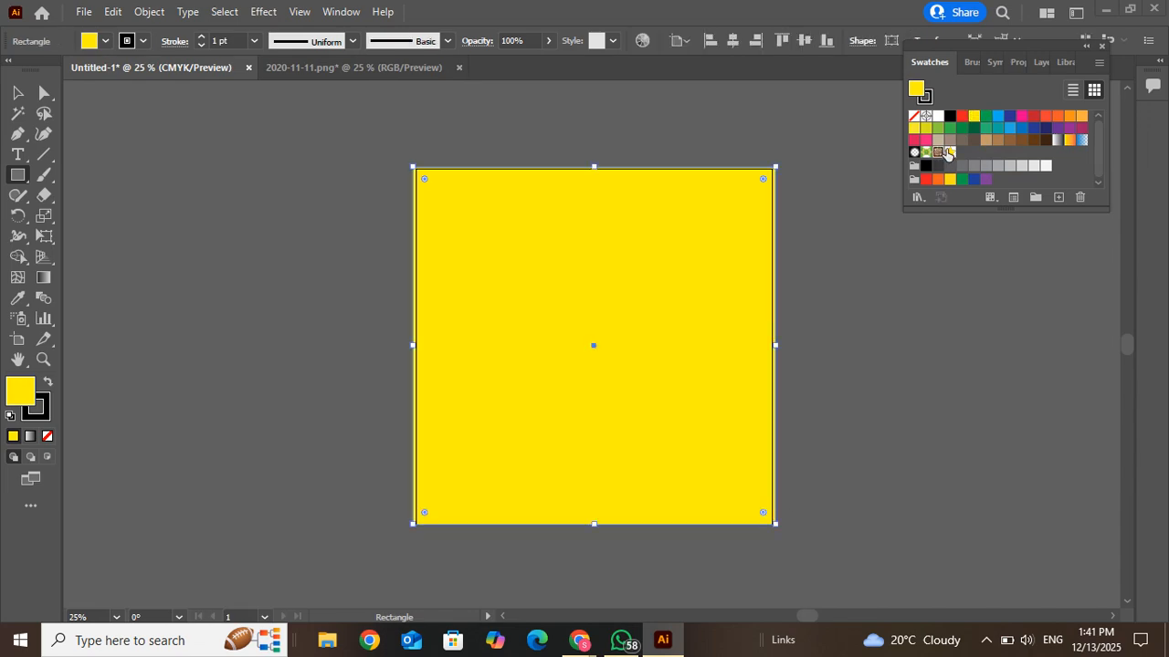
pyautogui.doubleClick(950, 152)
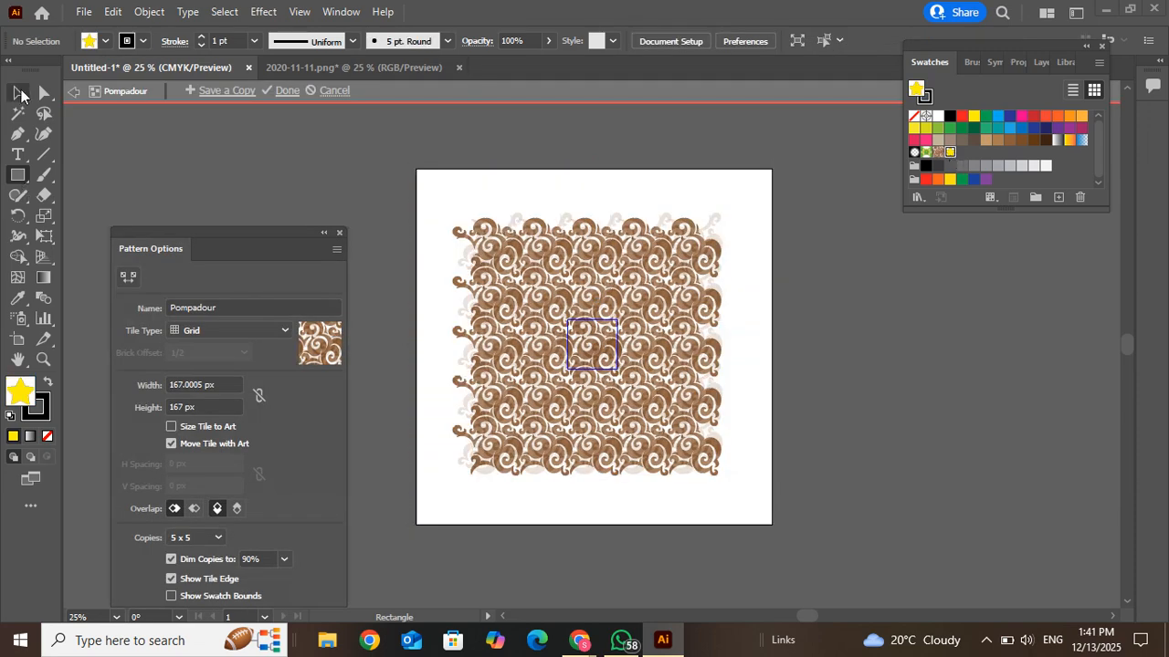
pyautogui.press('v')
pyautogui.press('a')
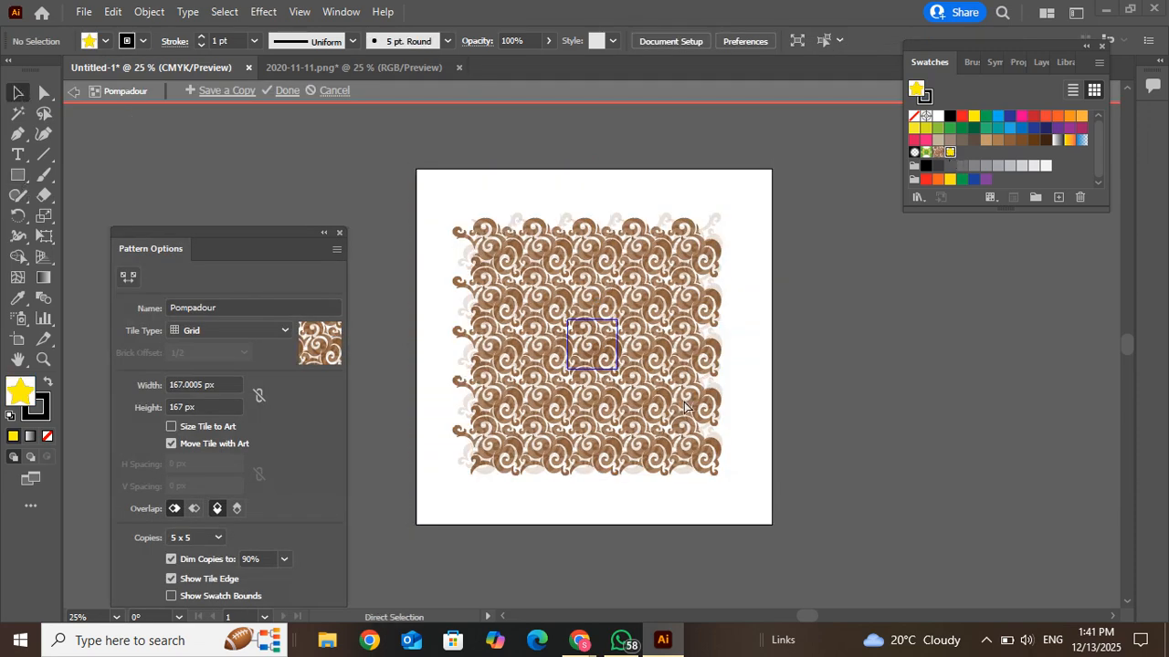
pyautogui.click(17, 92)
pyautogui.click(338, 232)
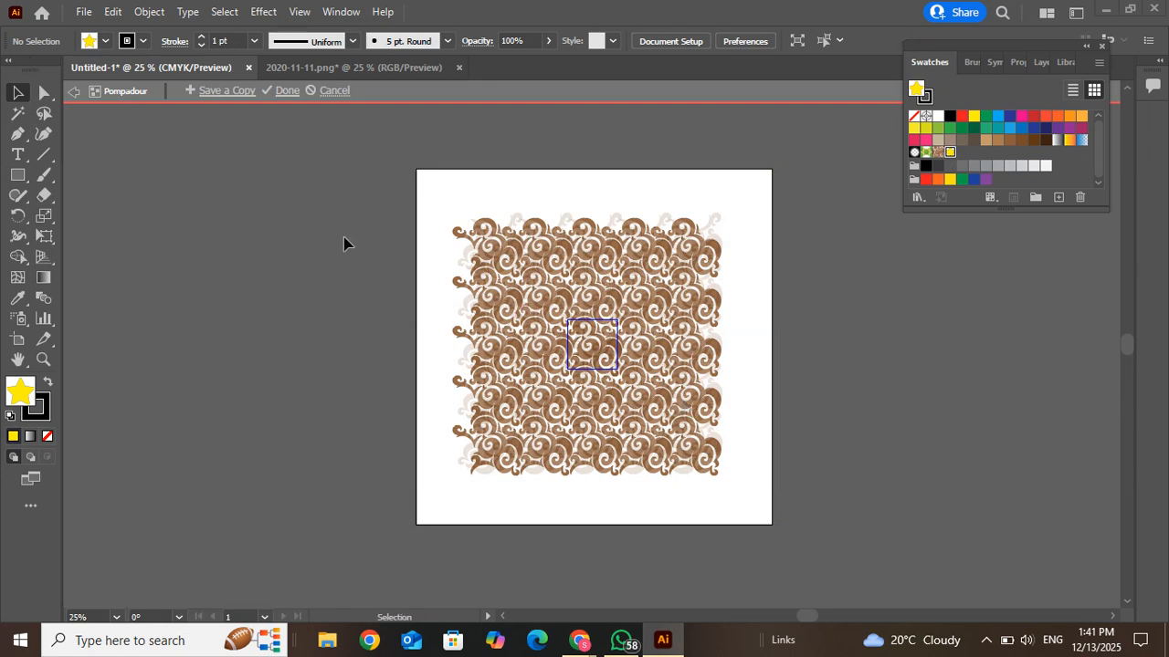
pyautogui.doubleClick(417, 262)
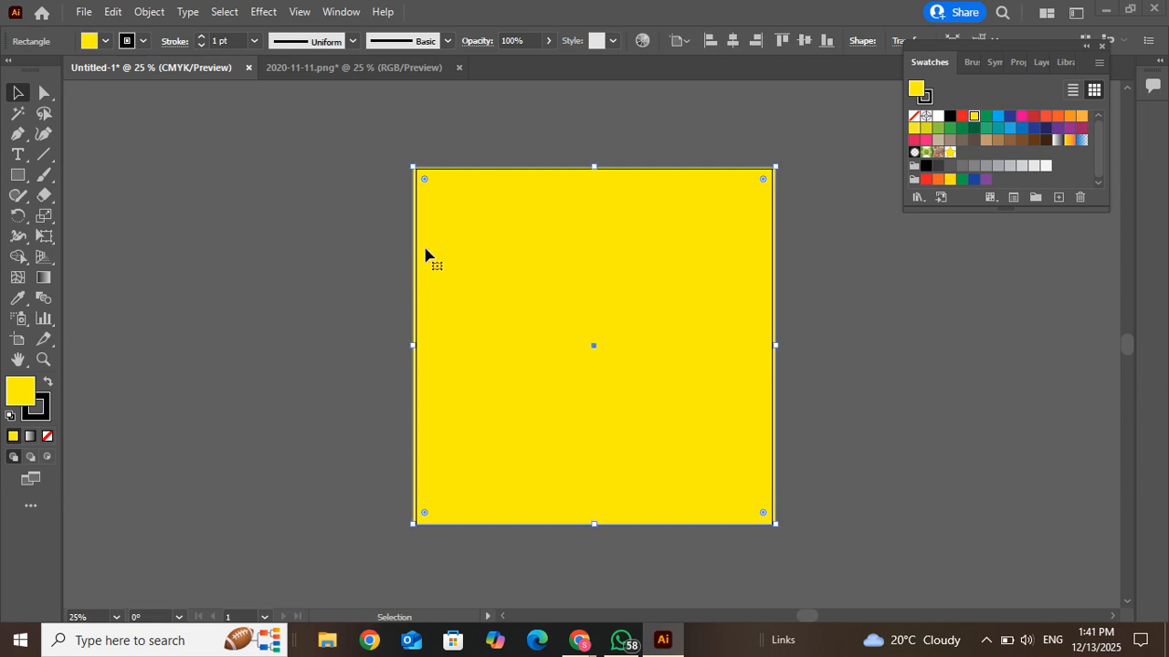
# Fill the yellow rectangle with the star pattern swatch, and return to the 2020-11-11.png document to compare the logo pattern
pyautogui.click(949, 153)
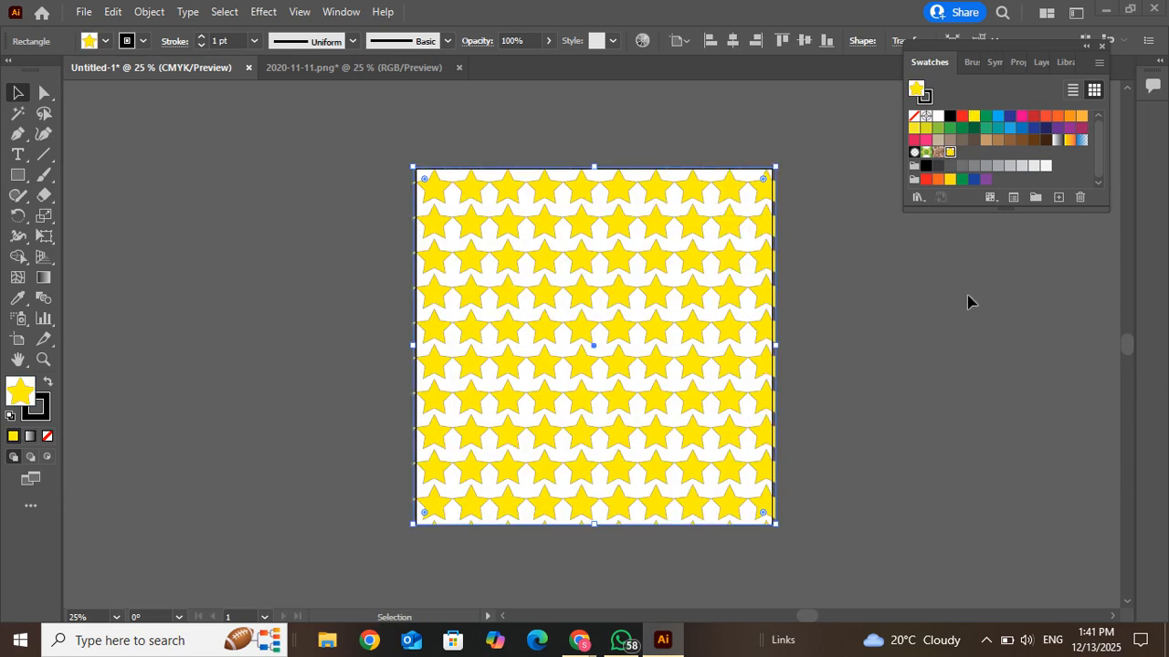
pyautogui.click(331, 64)
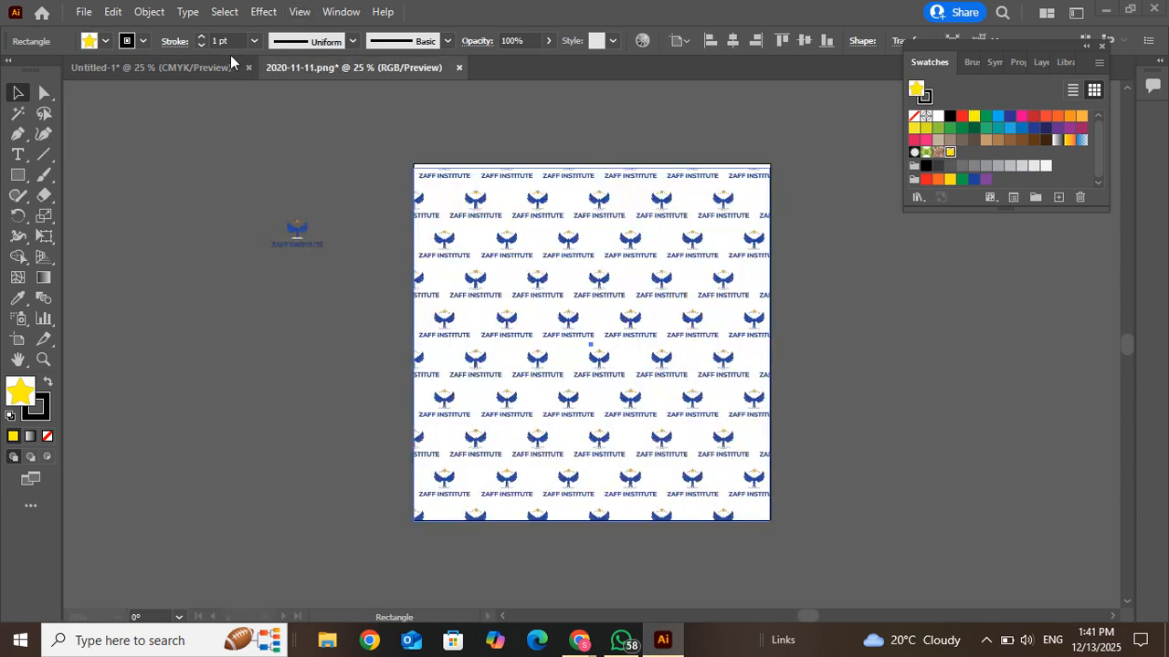
pyautogui.click(166, 72)
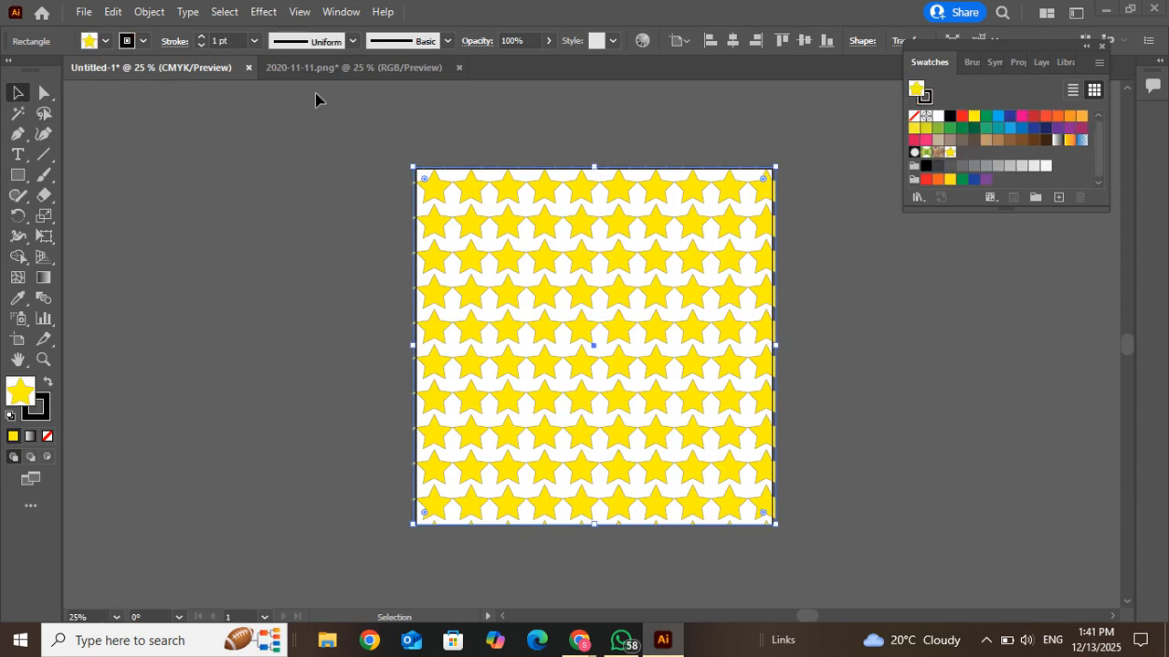
pyautogui.click(366, 76)
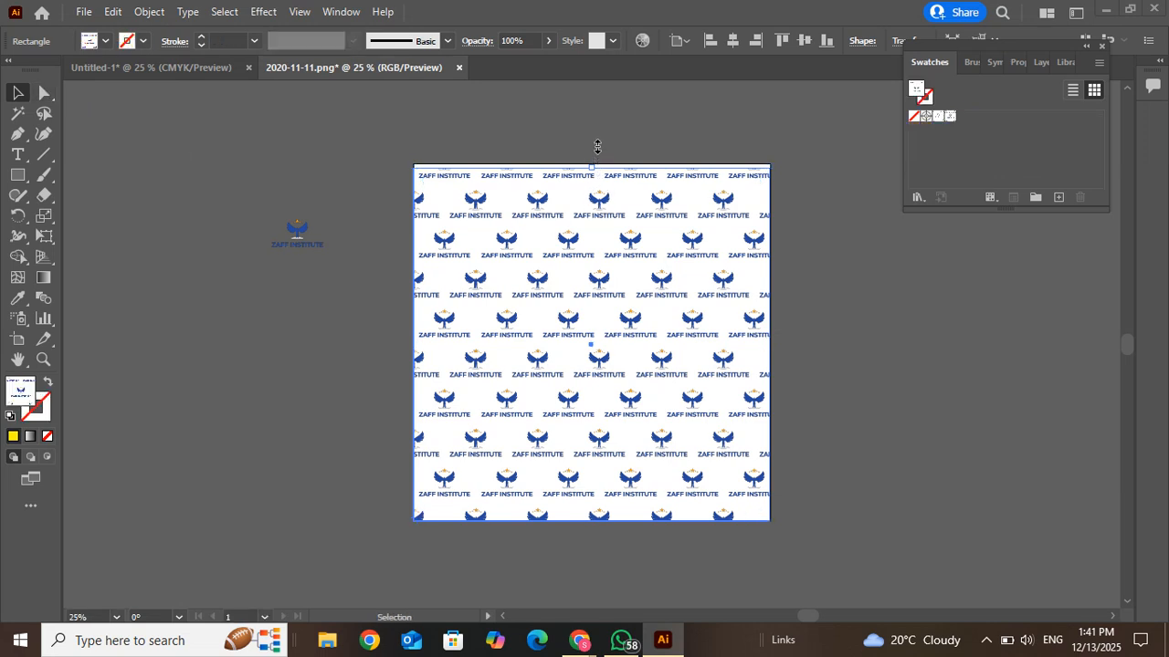
# Move the logo-pattern rectangle slightly up and left so its upper edge extends past the artboard
pyautogui.moveTo(597, 147); pyautogui.dragTo(594, 144)
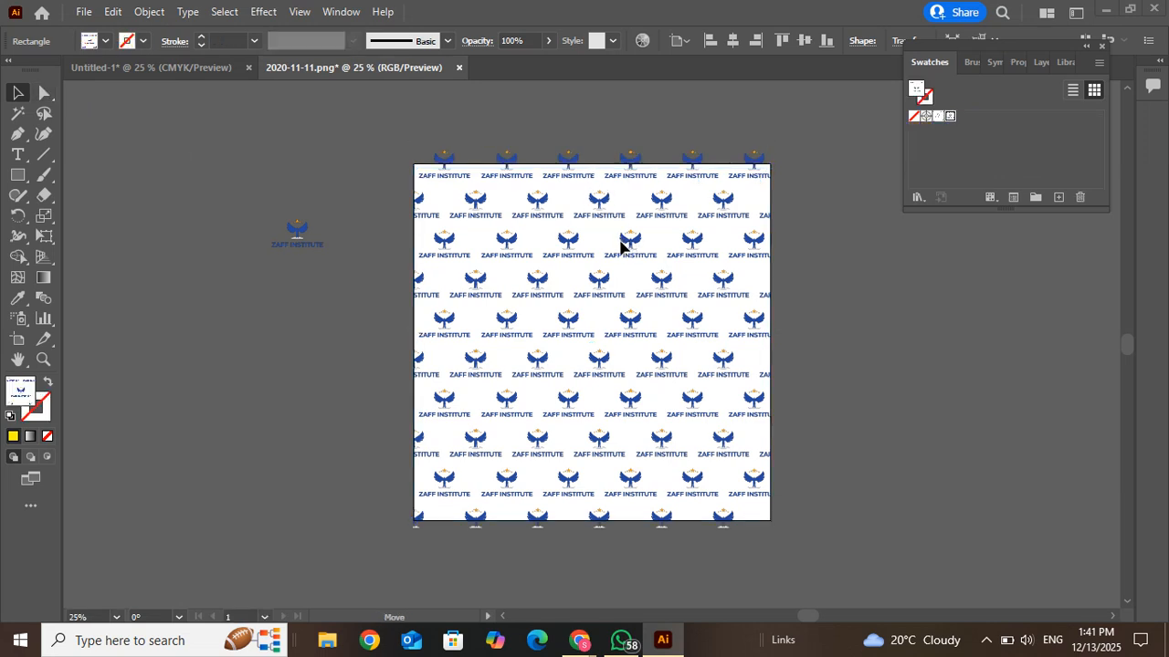
pyautogui.click(620, 243)
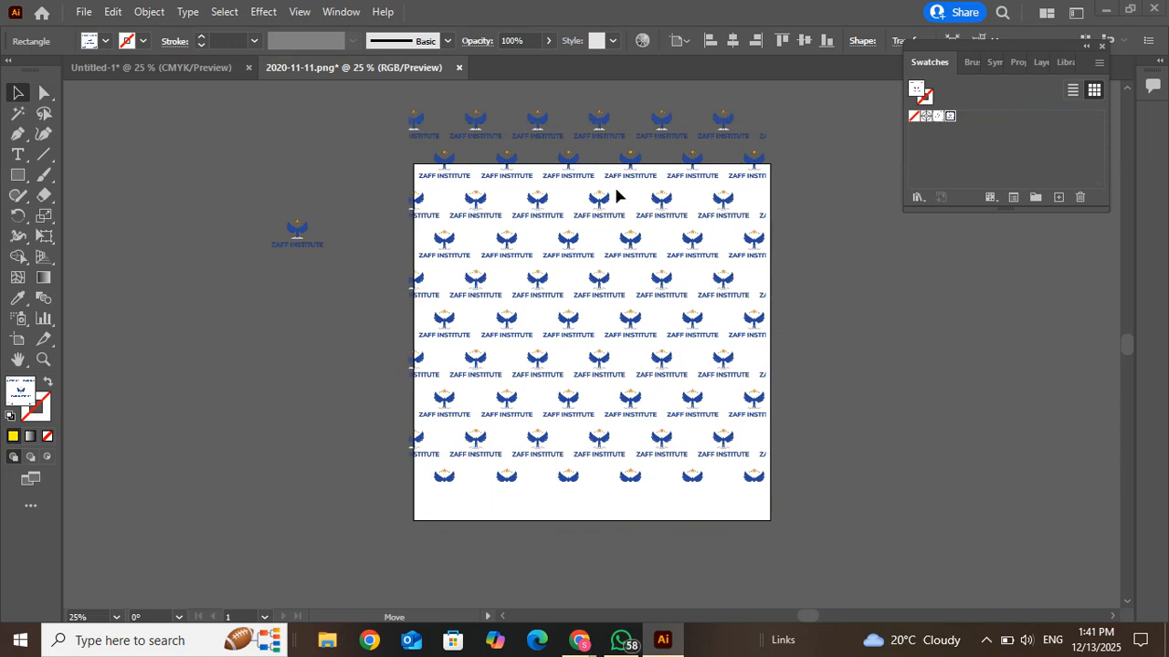
pyautogui.click(620, 240)
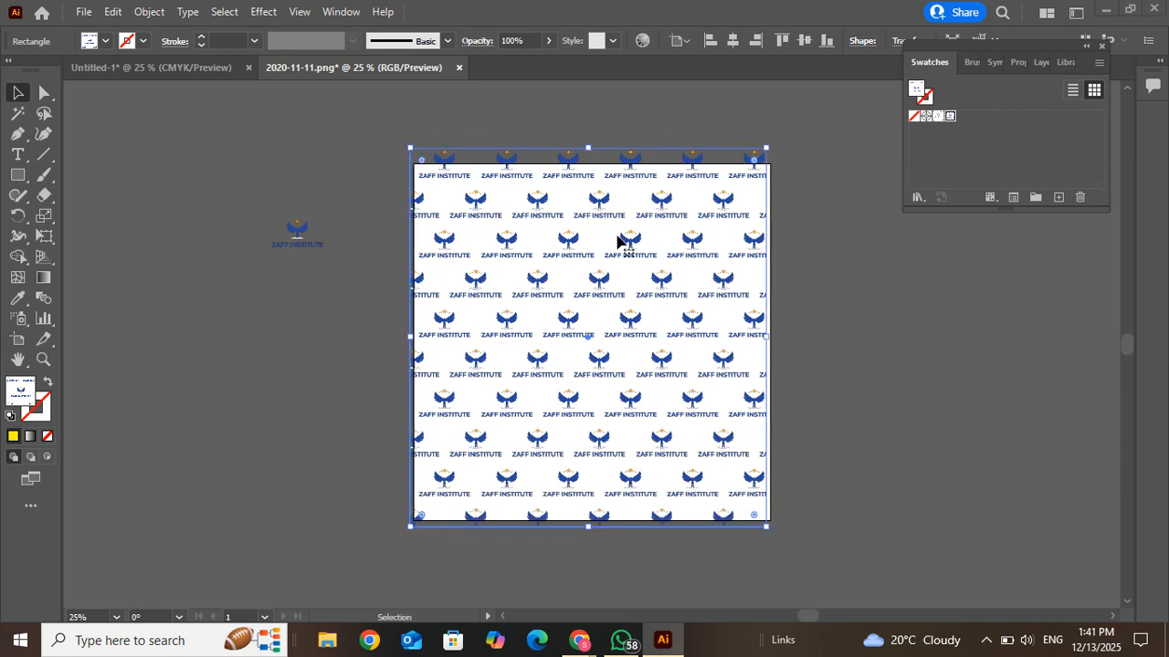
# Compare the star pattern in Untitled-1 with the logo pattern in the 2020-11-11.png document
pyautogui.click(165, 68)
pyautogui.click(806, 445)
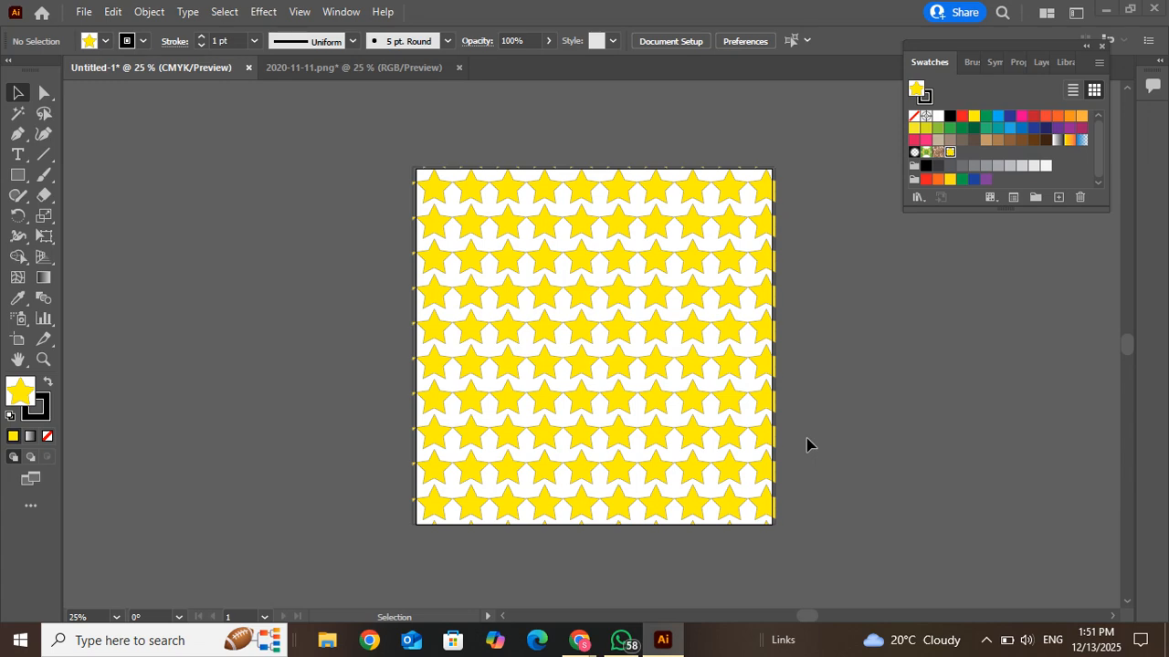
pyautogui.click(401, 66)
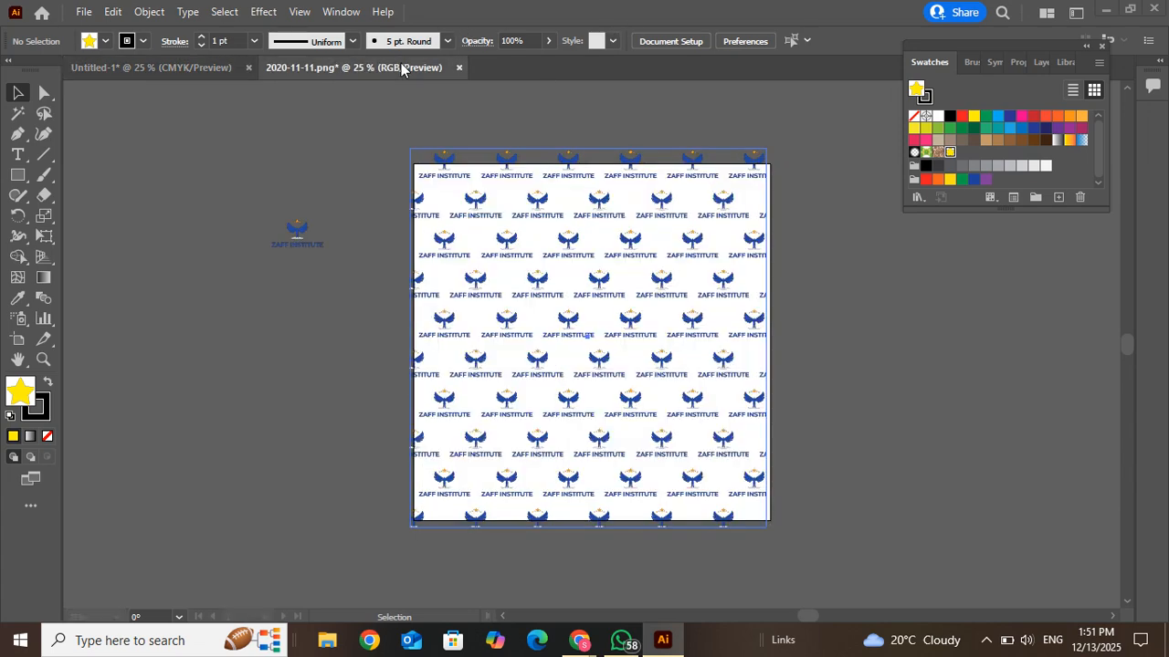
pyautogui.click(207, 67)
pyautogui.click(345, 67)
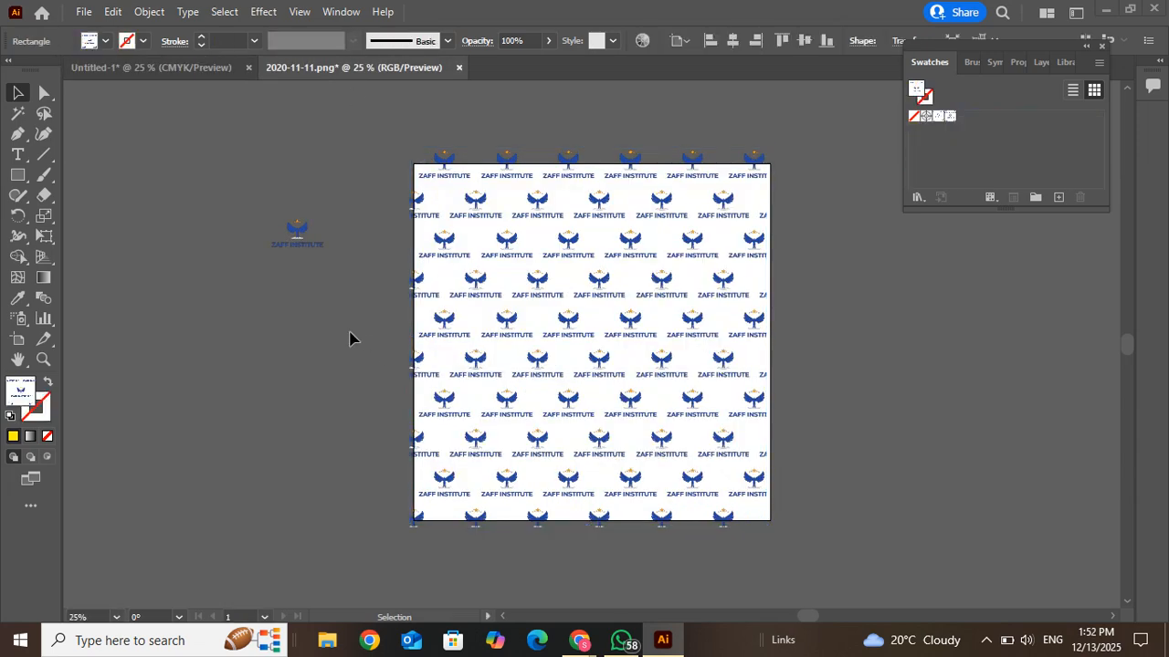
pyautogui.click(350, 338)
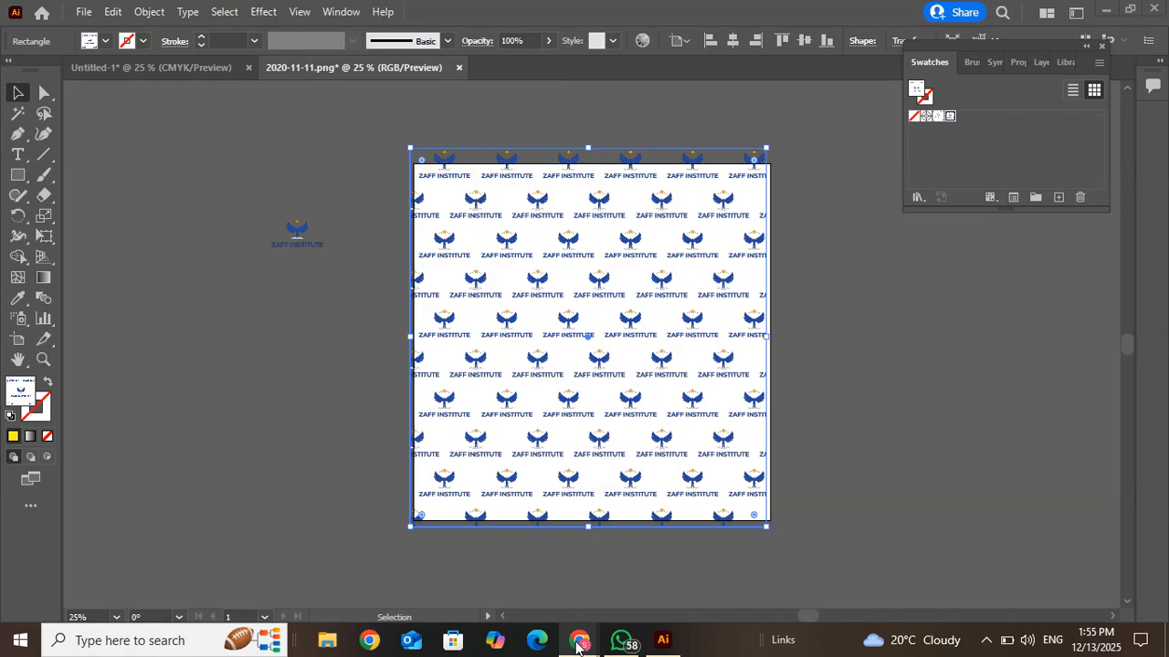
# Switch to Chrome and search Google Images for "logo png"
pyautogui.moveTo(579, 640)
pyautogui.click(480, 563)
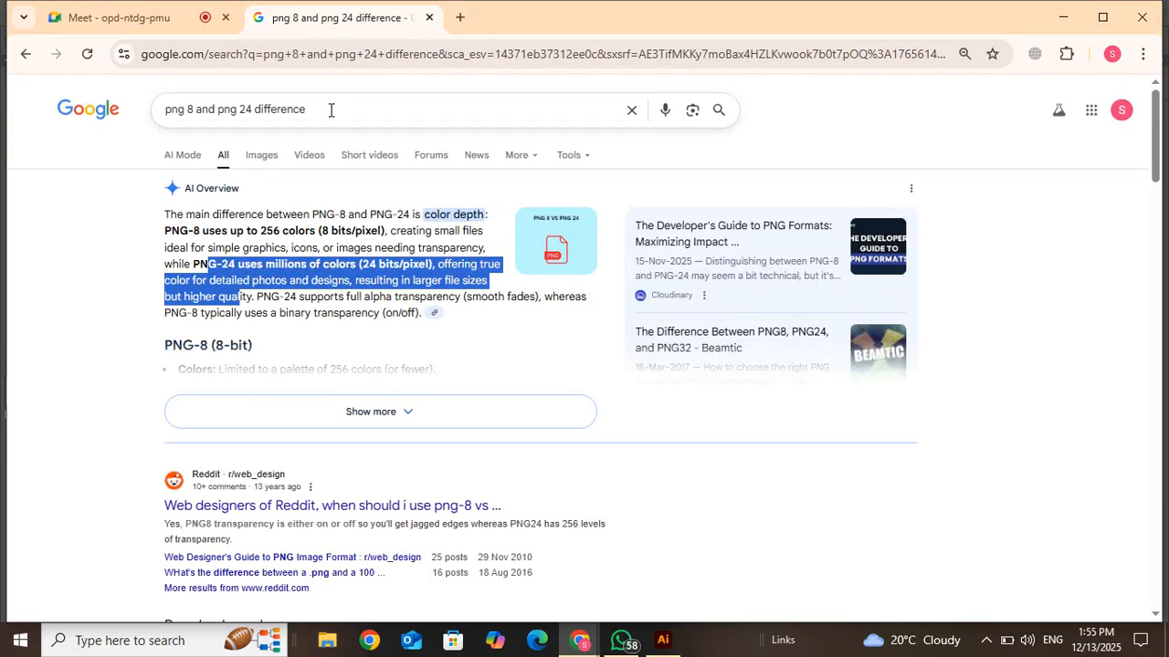
pyautogui.tripleClick(282, 110)
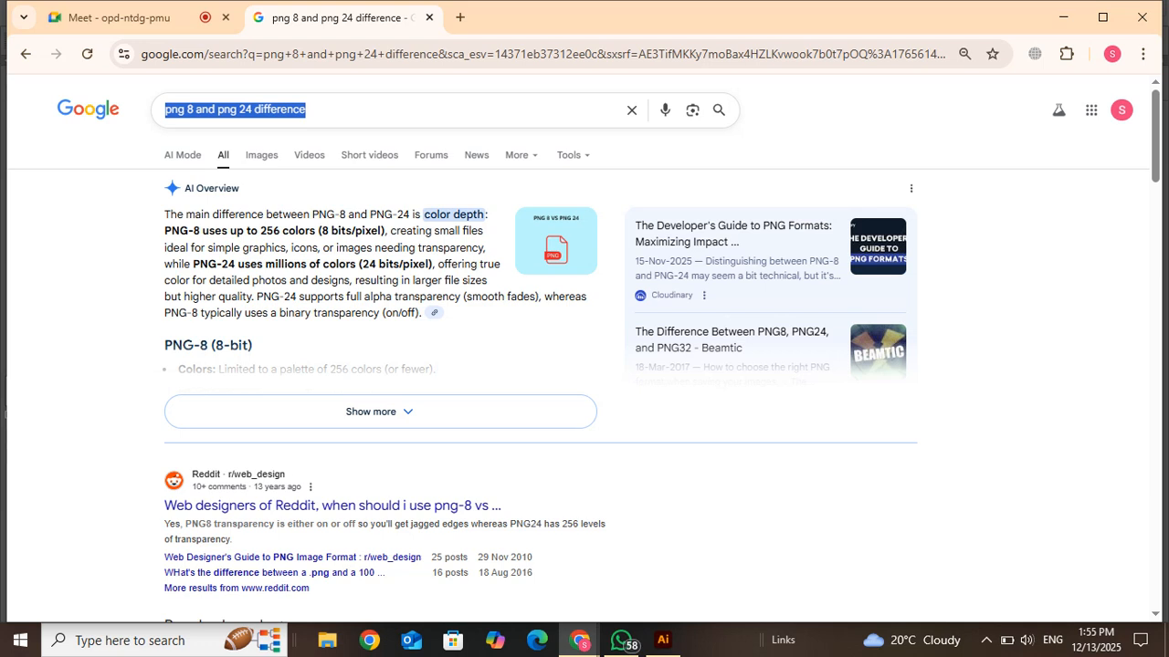
pyautogui.press('Return')
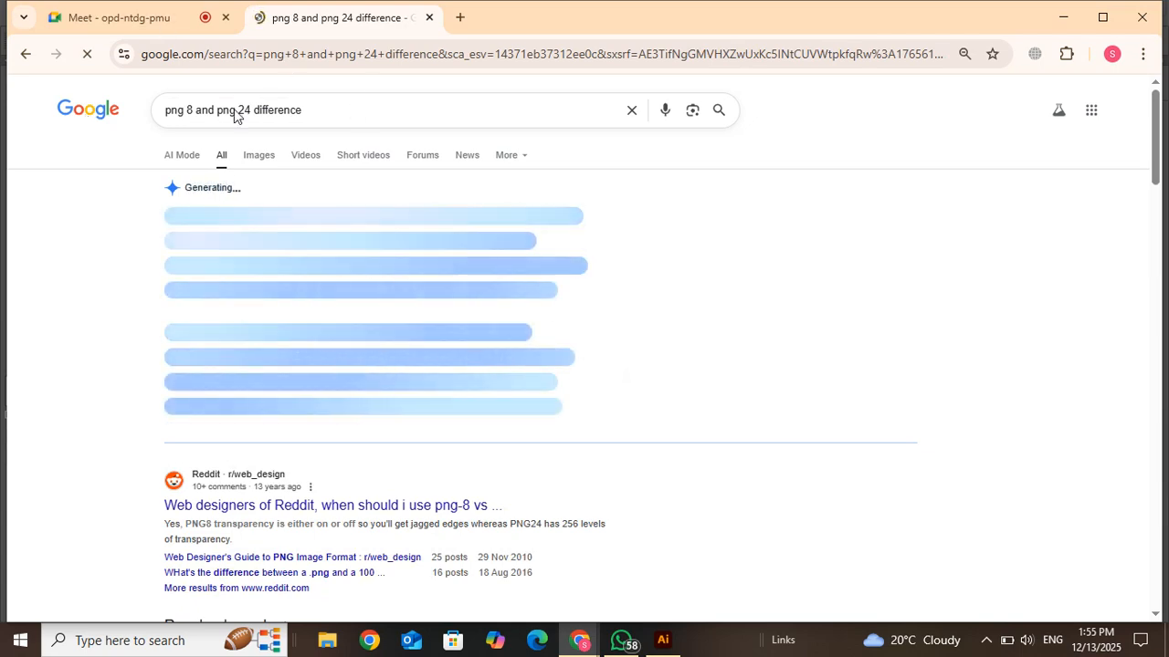
pyautogui.tripleClick(321, 112)
pyautogui.write('logo')
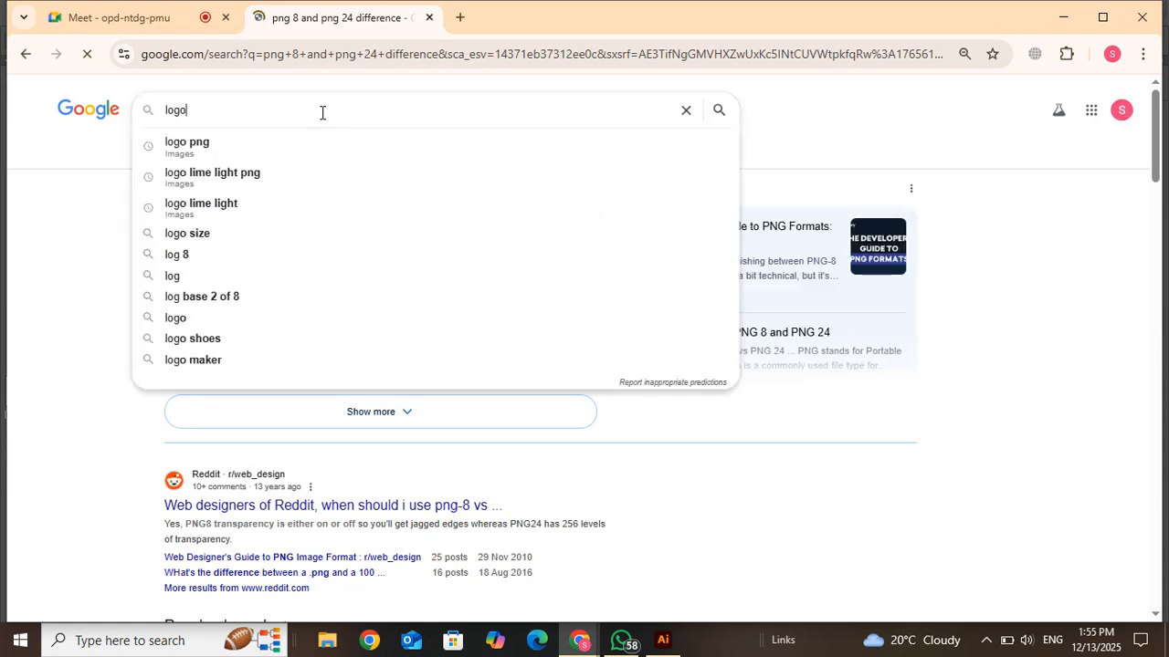
pyautogui.click(249, 146)
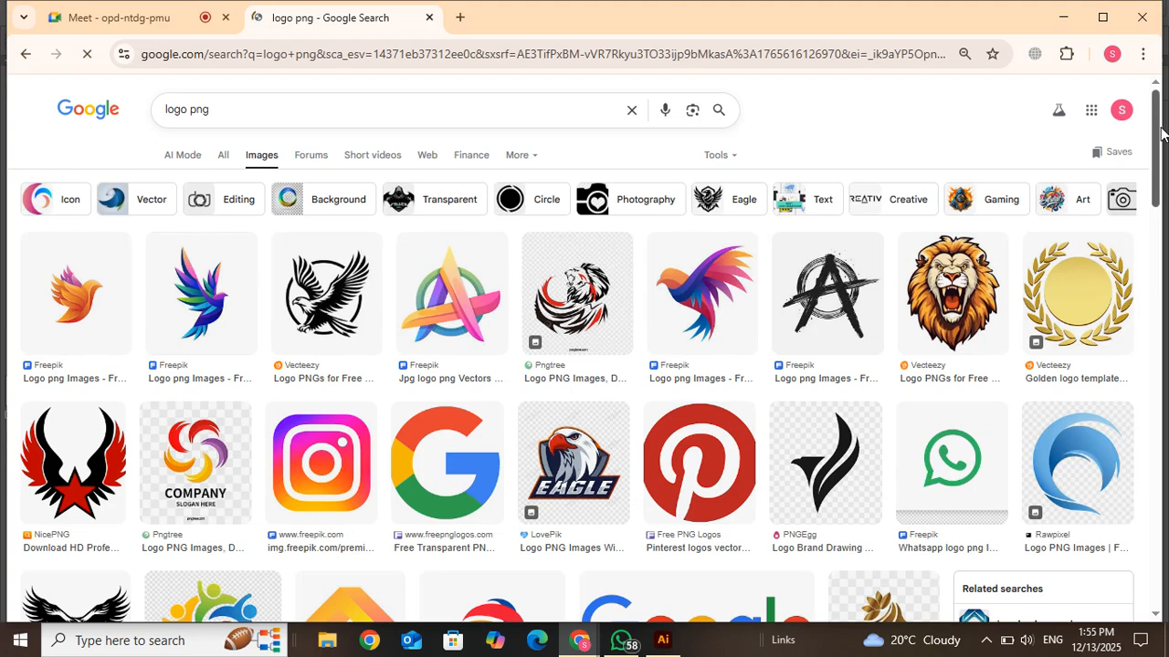
# Find the black Apple logo among the image results and save it as a PNG named apple in Downloads
pyautogui.moveTo(1158, 137); pyautogui.dragTo(1148, 286)
pyautogui.scroll(3, 673, 380)
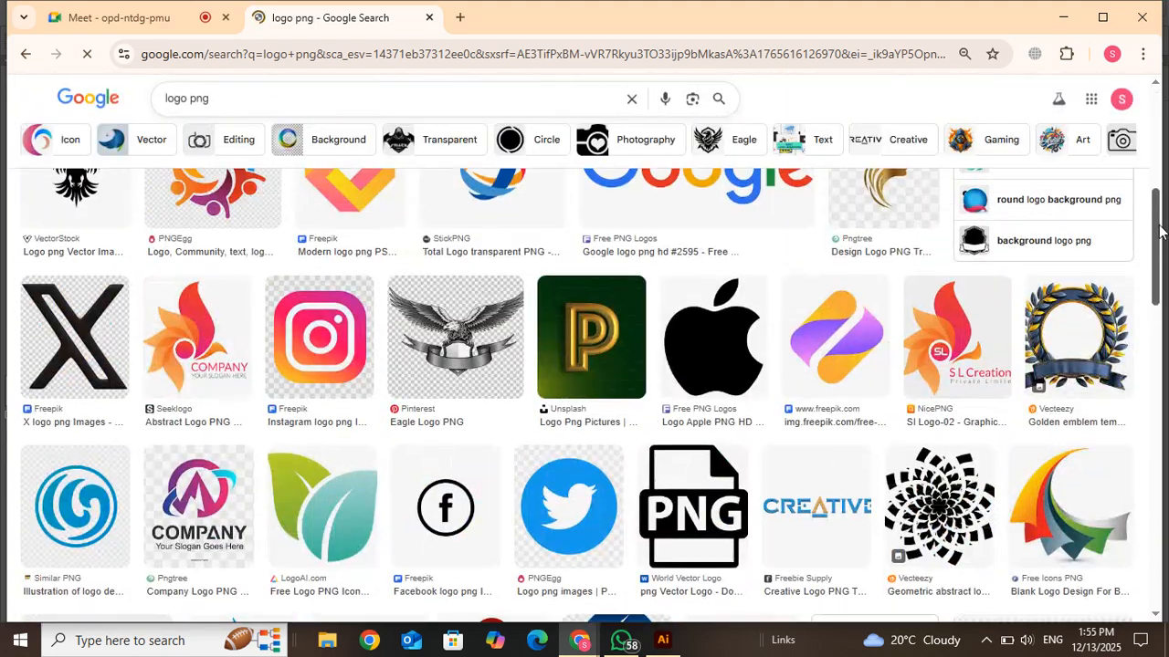
pyautogui.click(674, 380)
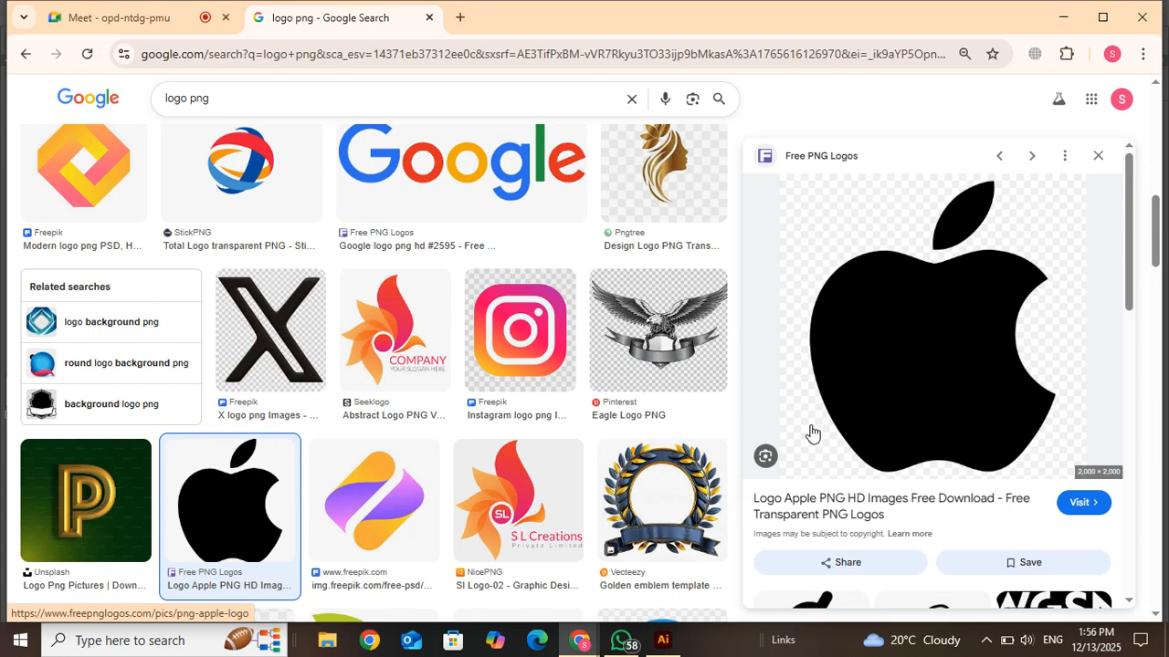
pyautogui.rightClick(951, 253)
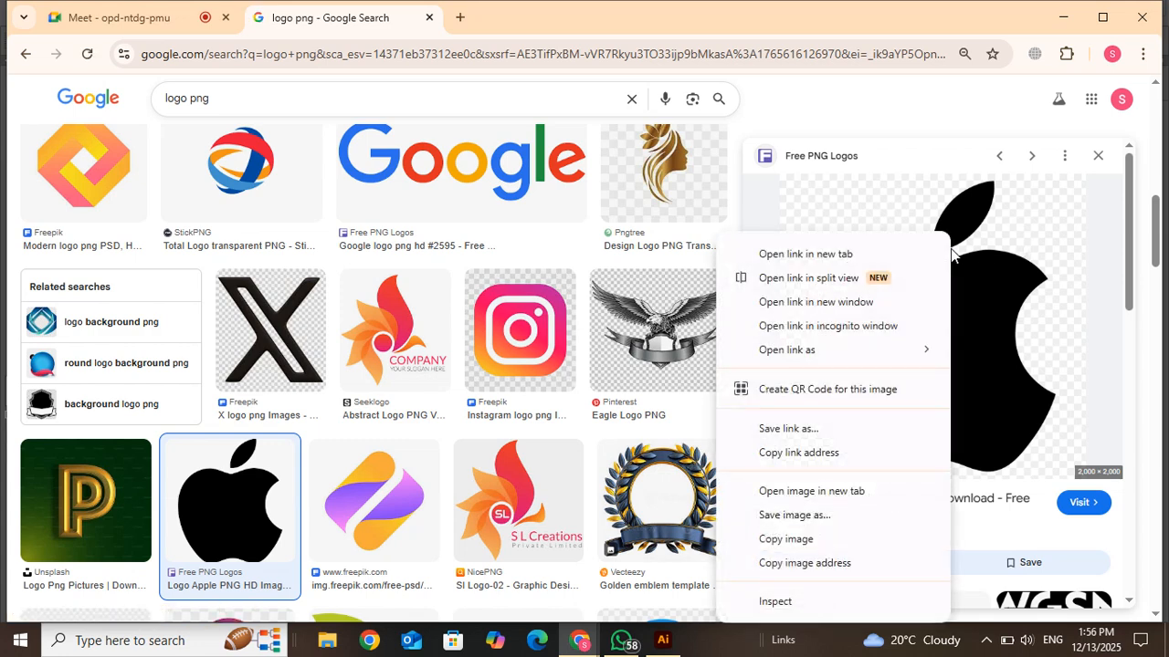
pyautogui.click(833, 515)
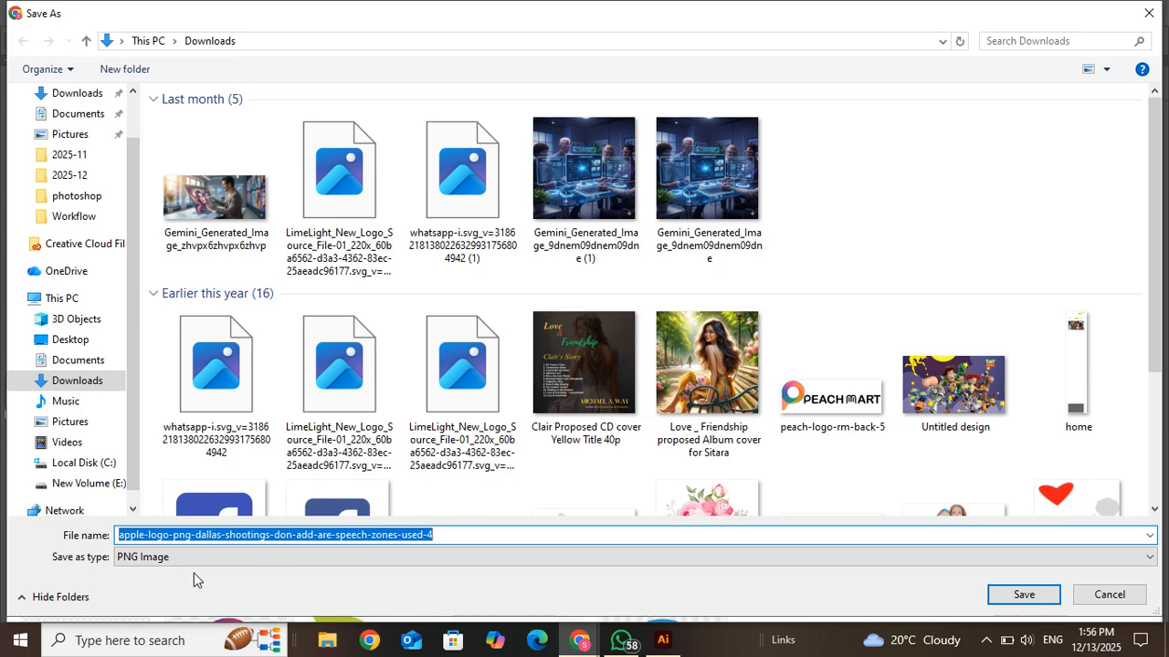
pyautogui.write('apple')
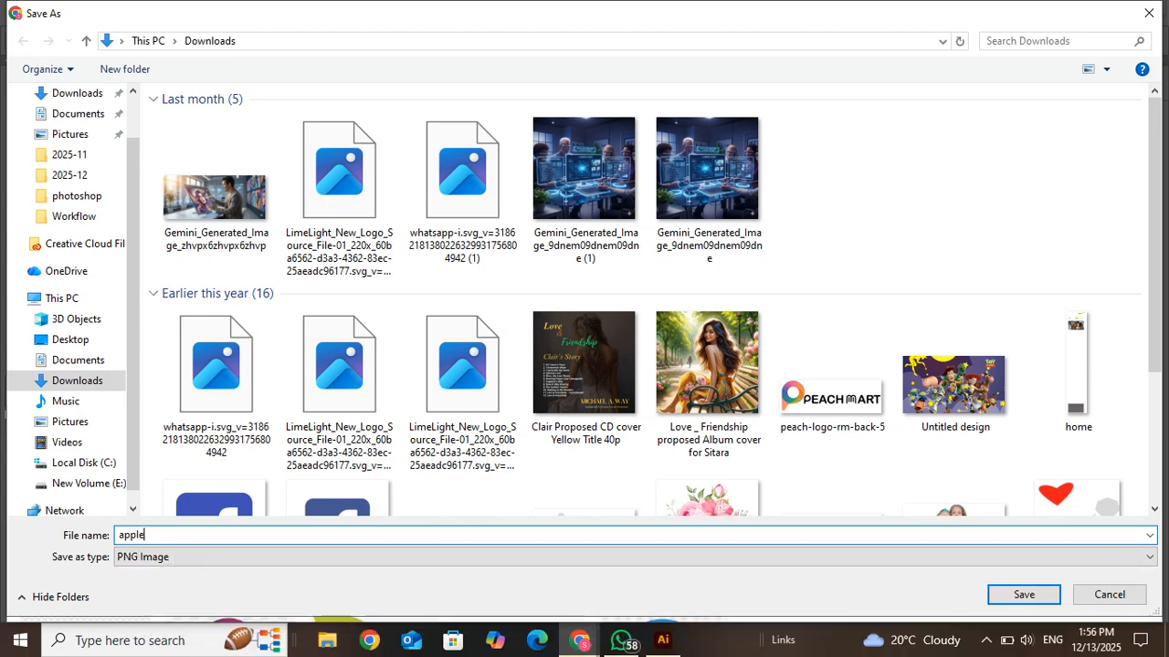
pyautogui.press('Return')
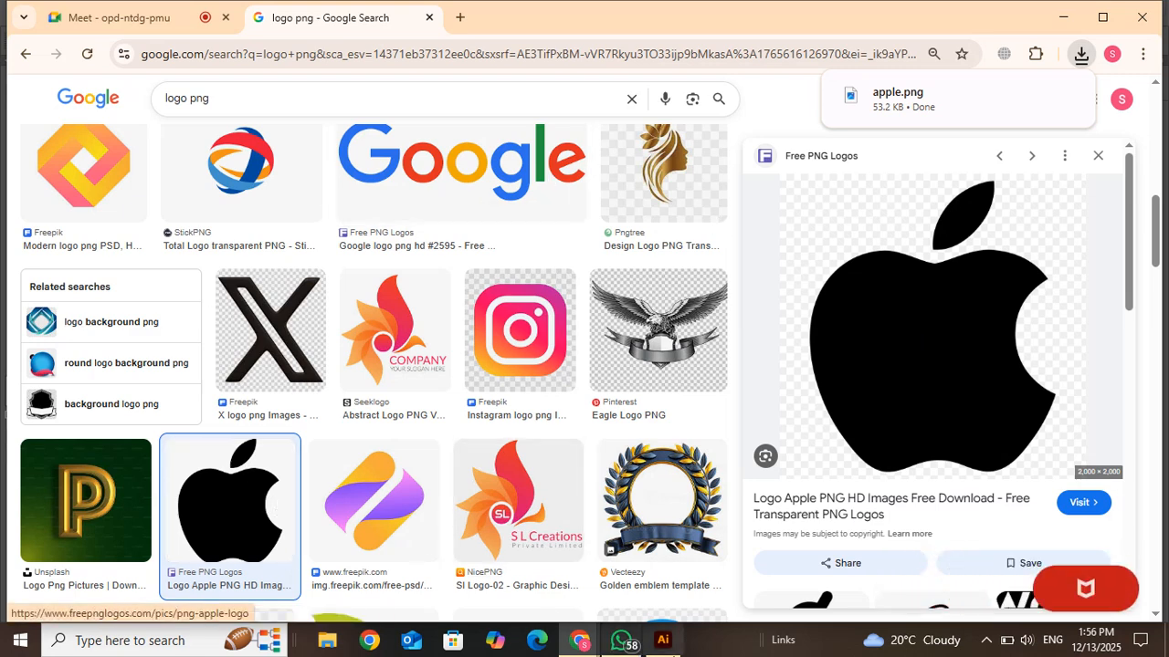
# Switch back to Illustrator and open the apple image from the Downloads folder
pyautogui.click(662, 646)
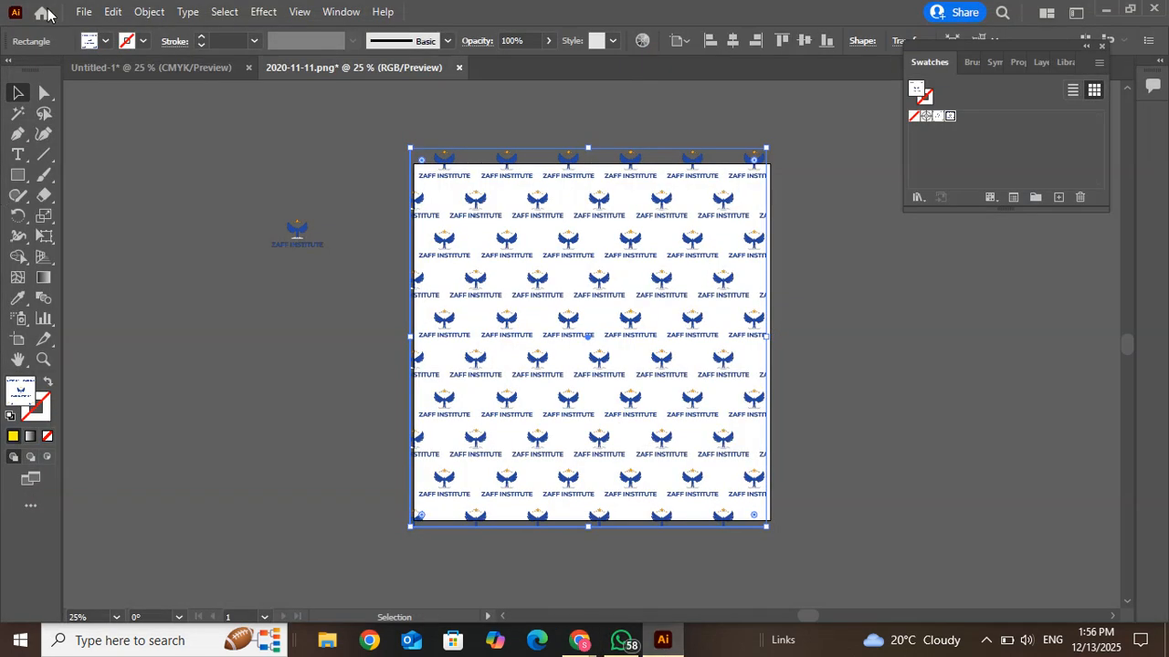
pyautogui.click(83, 12)
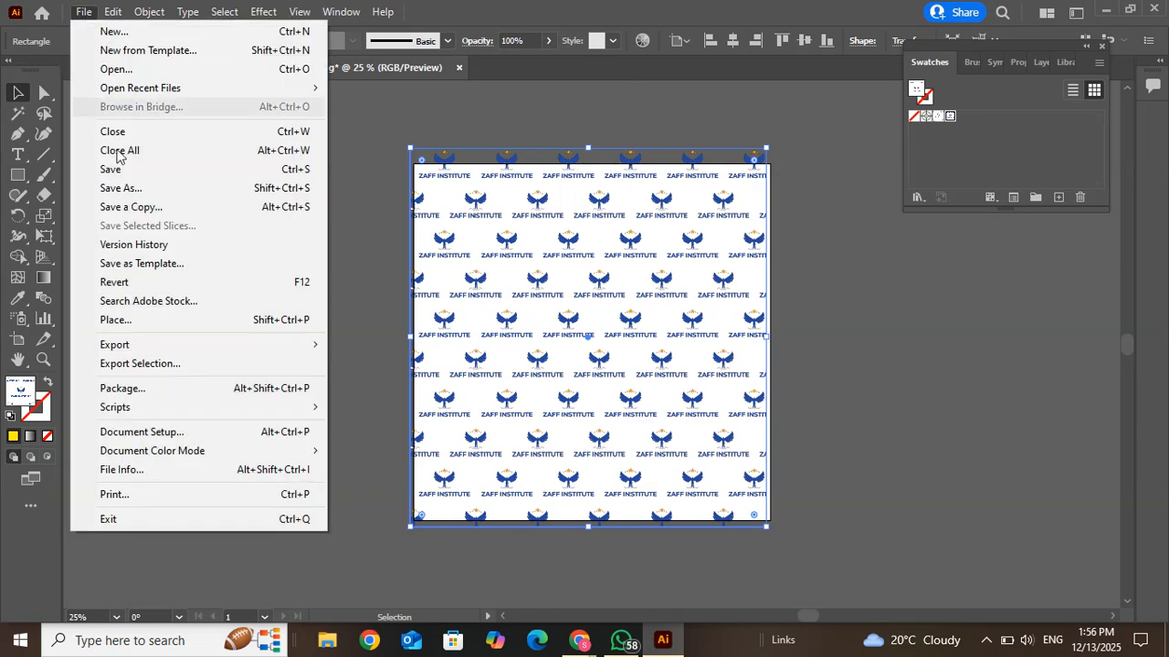
pyautogui.moveTo(144, 351)
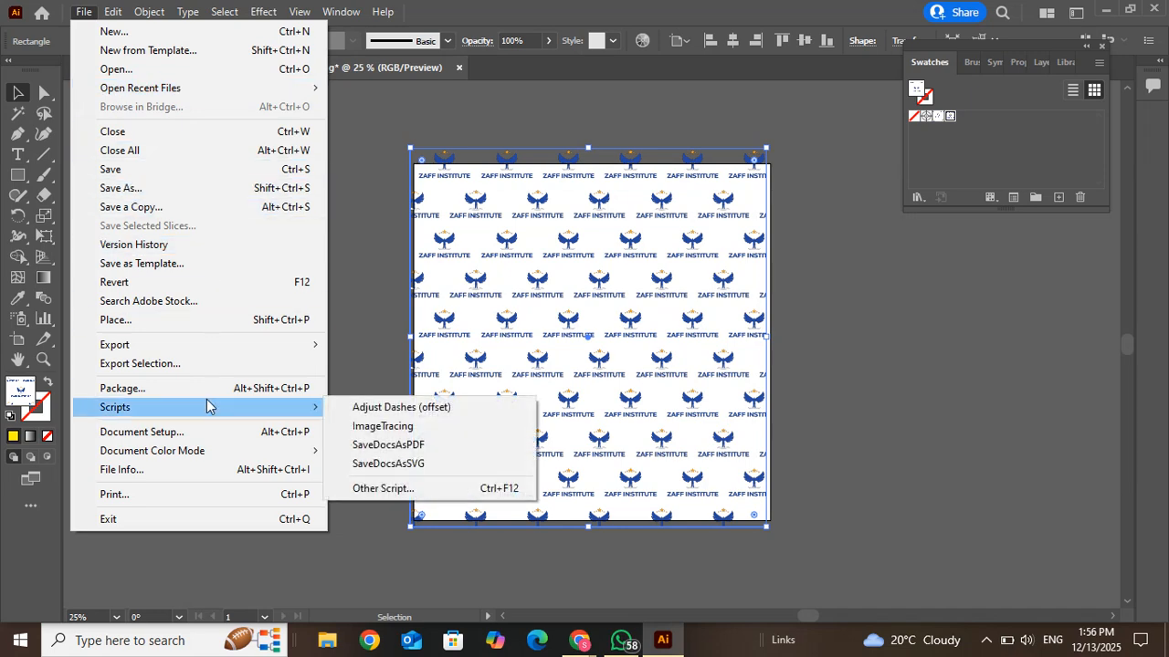
pyautogui.moveTo(148, 12)
pyautogui.moveTo(83, 12)
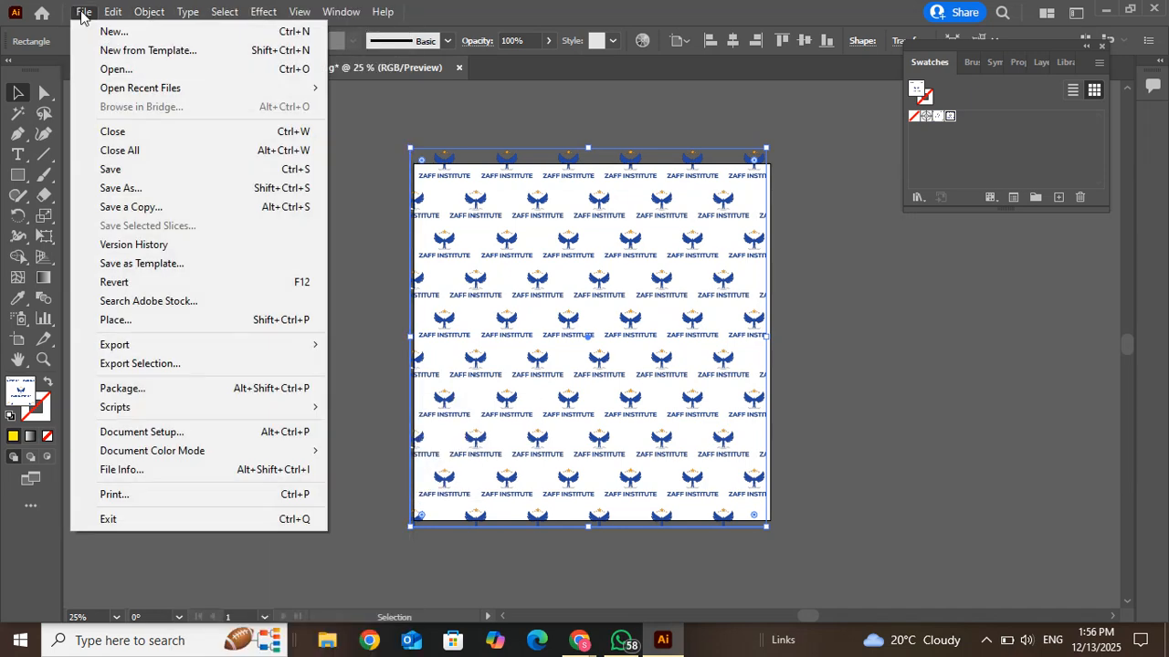
pyautogui.click(141, 69)
pyautogui.hotkey('ctrl', 'o')
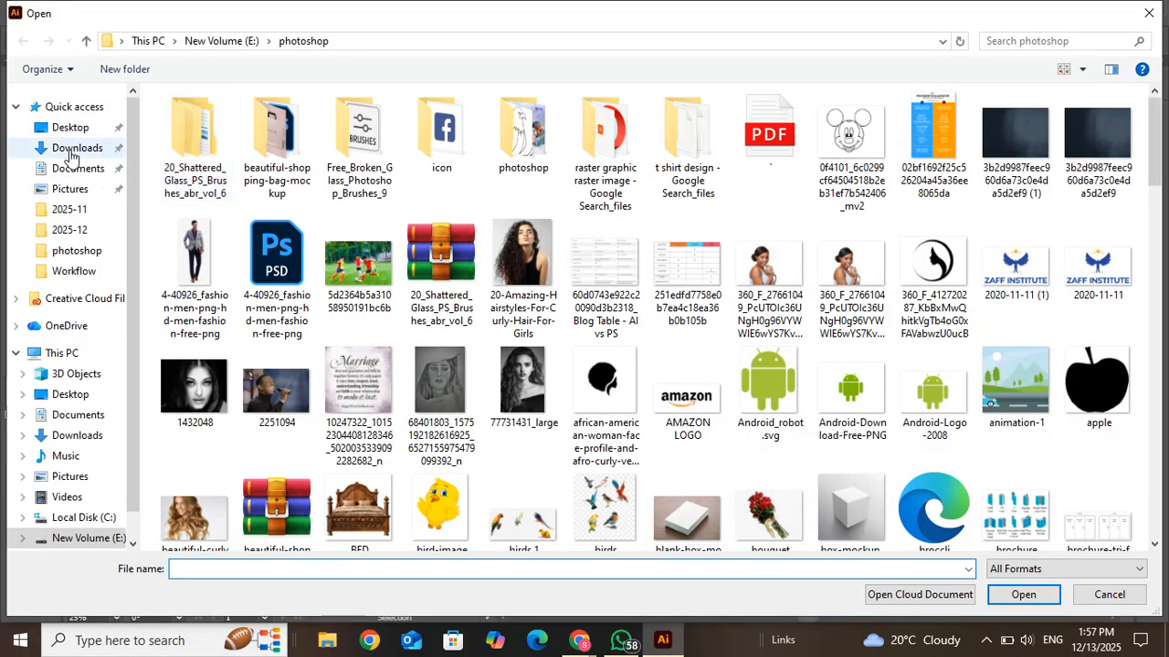
pyautogui.click(73, 150)
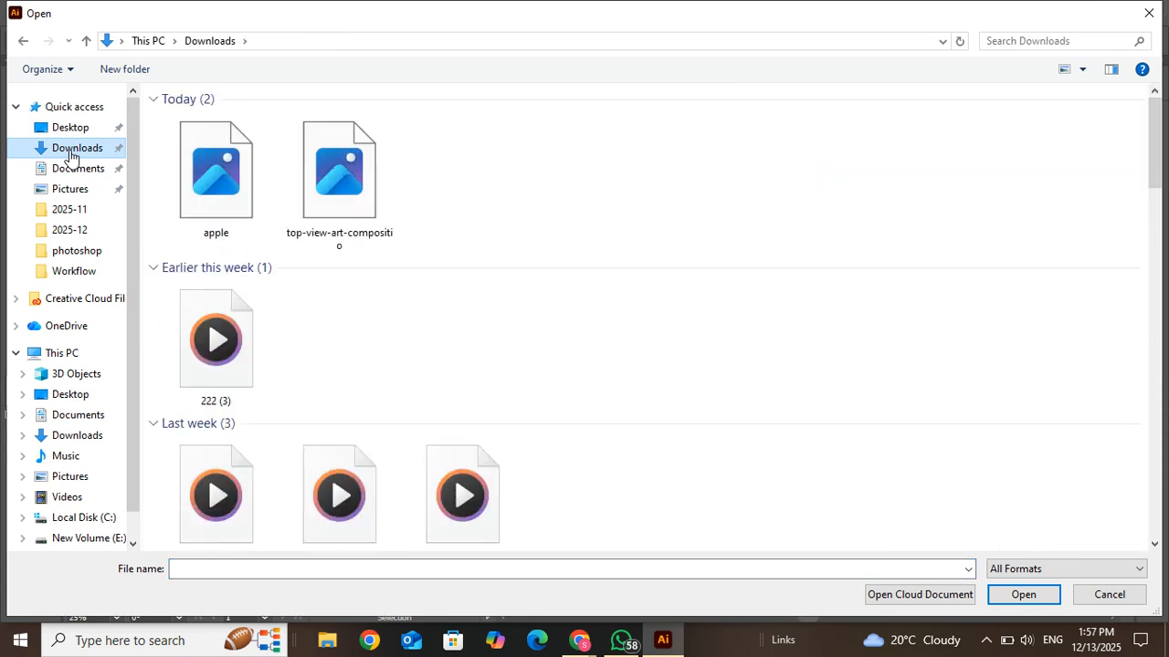
pyautogui.doubleClick(225, 199)
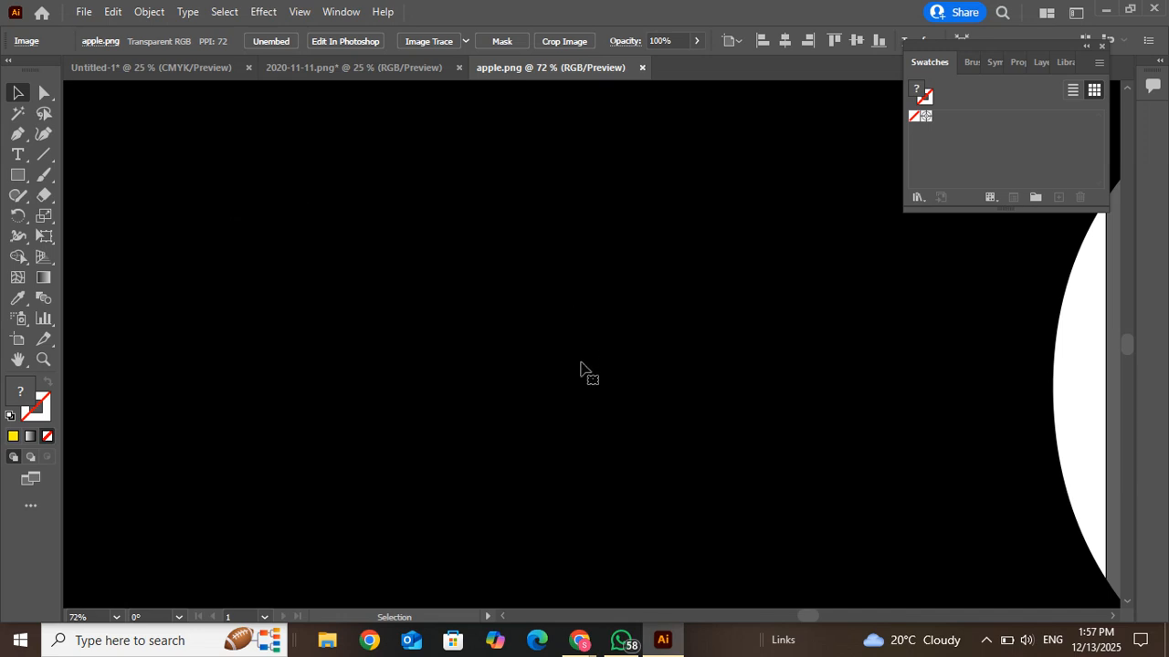
# Scale the apple image down about its centre so it fits inside the artboard, without applying a Move offset, and deselect it
pyautogui.press('ctrl')
pyautogui.scroll(-6, 580, 369)
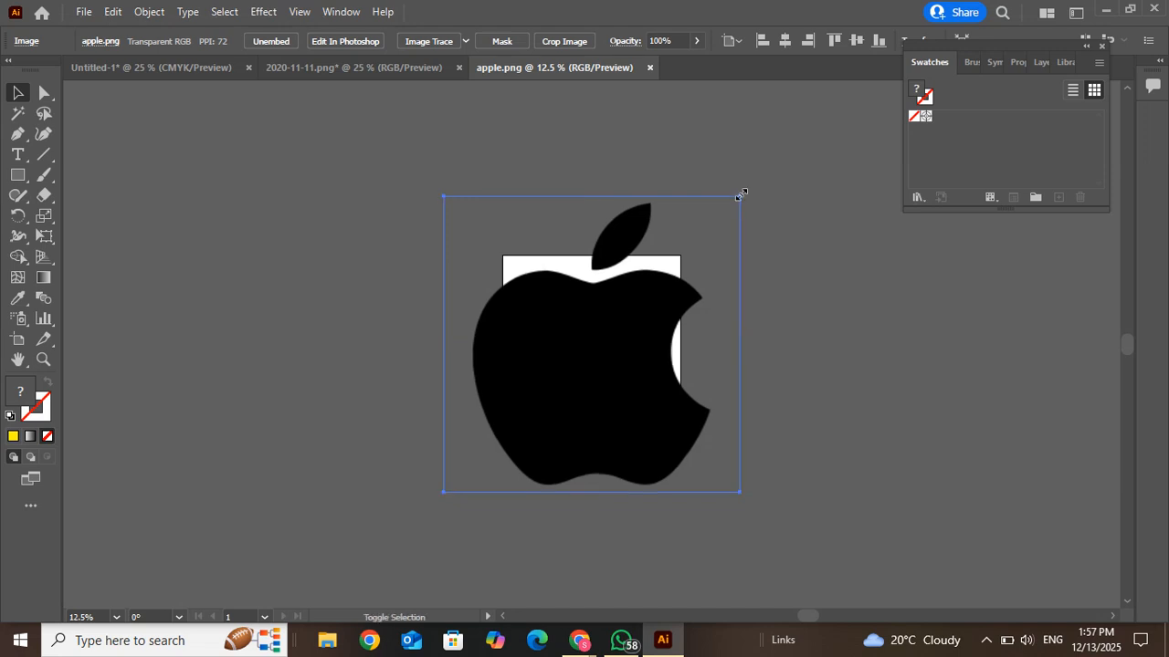
pyautogui.moveTo(741, 195); pyautogui.dragTo(675, 297)
pyautogui.press('Return')
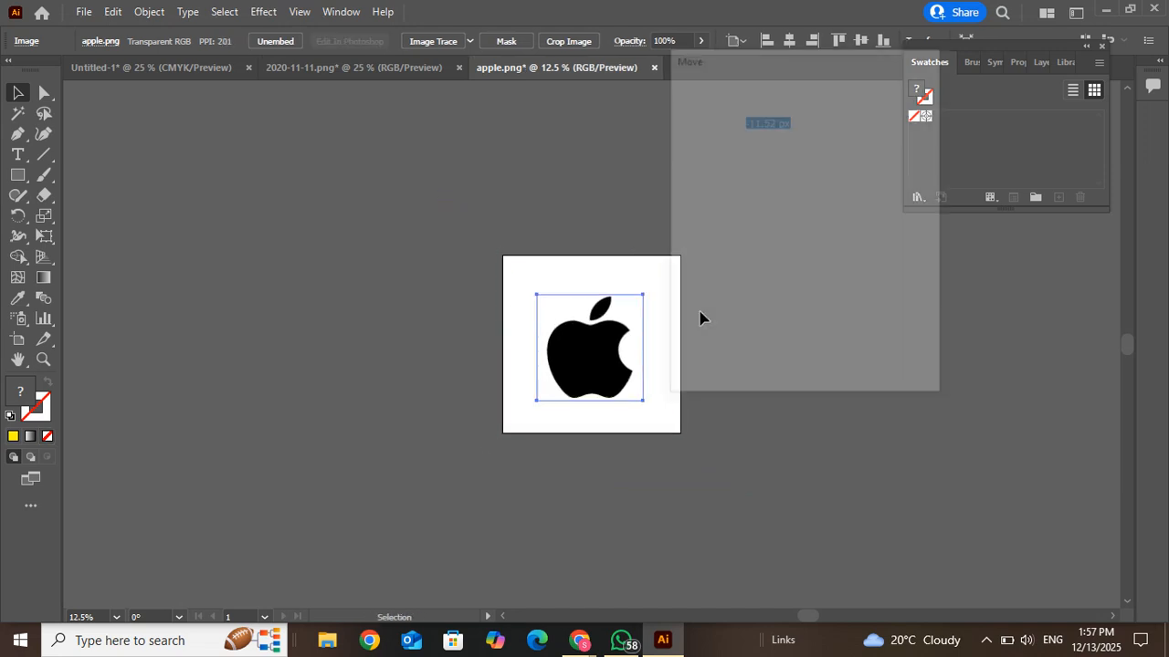
pyautogui.click(877, 369)
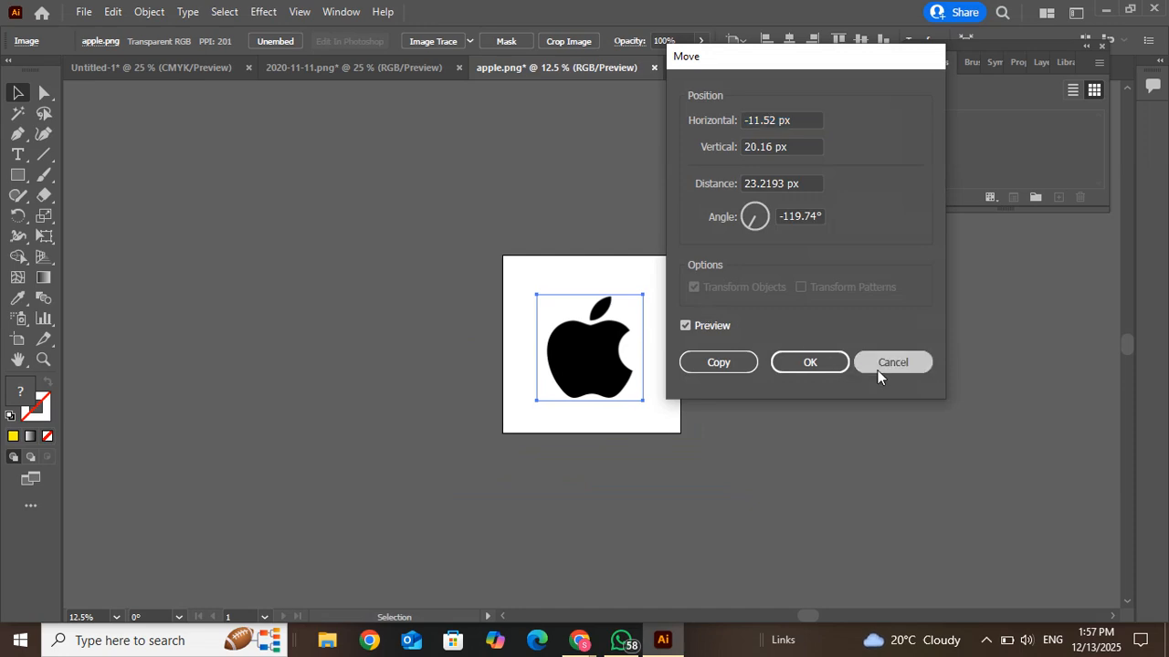
pyautogui.click(259, 396)
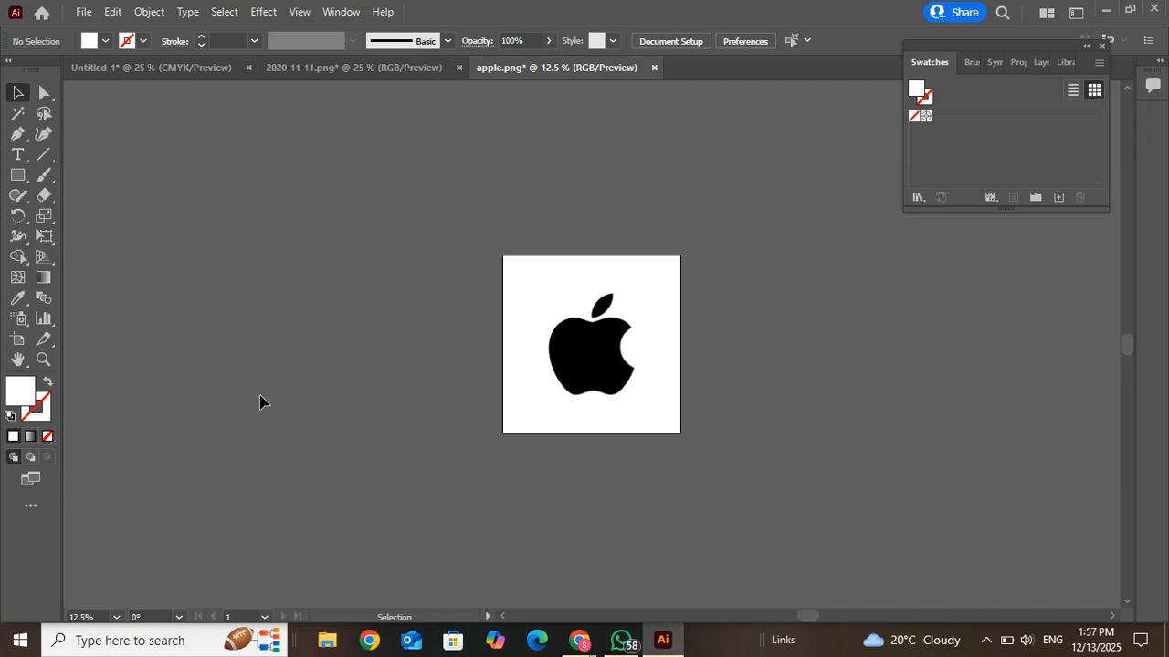
# Trace the apple image with the Black and White Logo preset and expand the tracing into vector paths
pyautogui.click(577, 375)
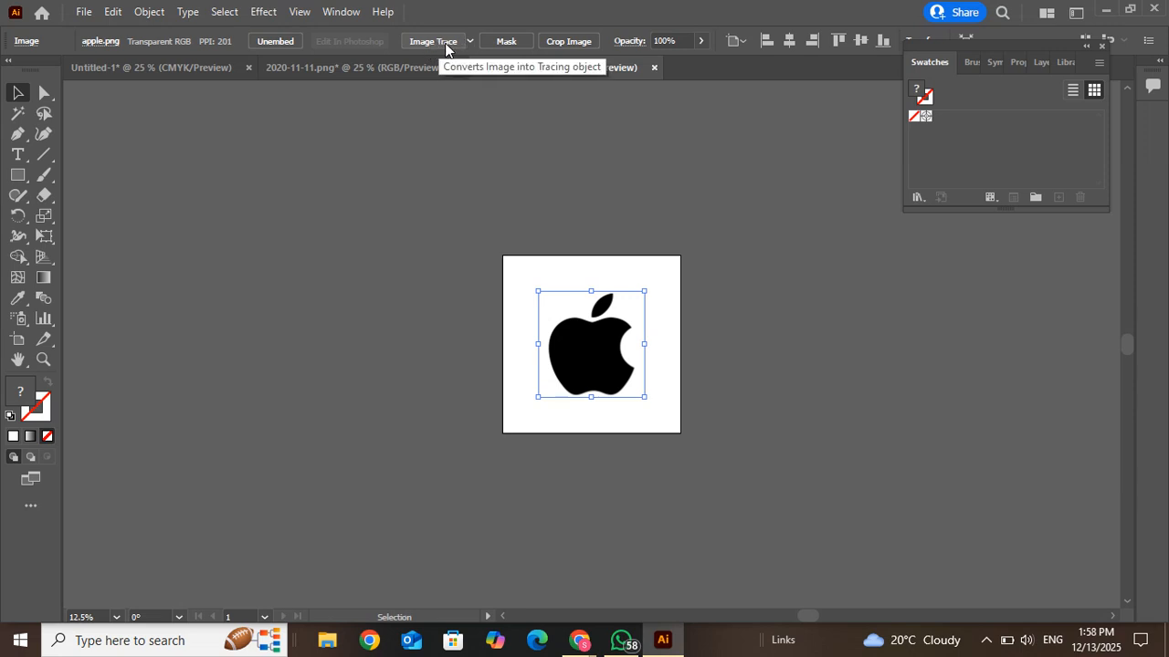
pyautogui.click(472, 42)
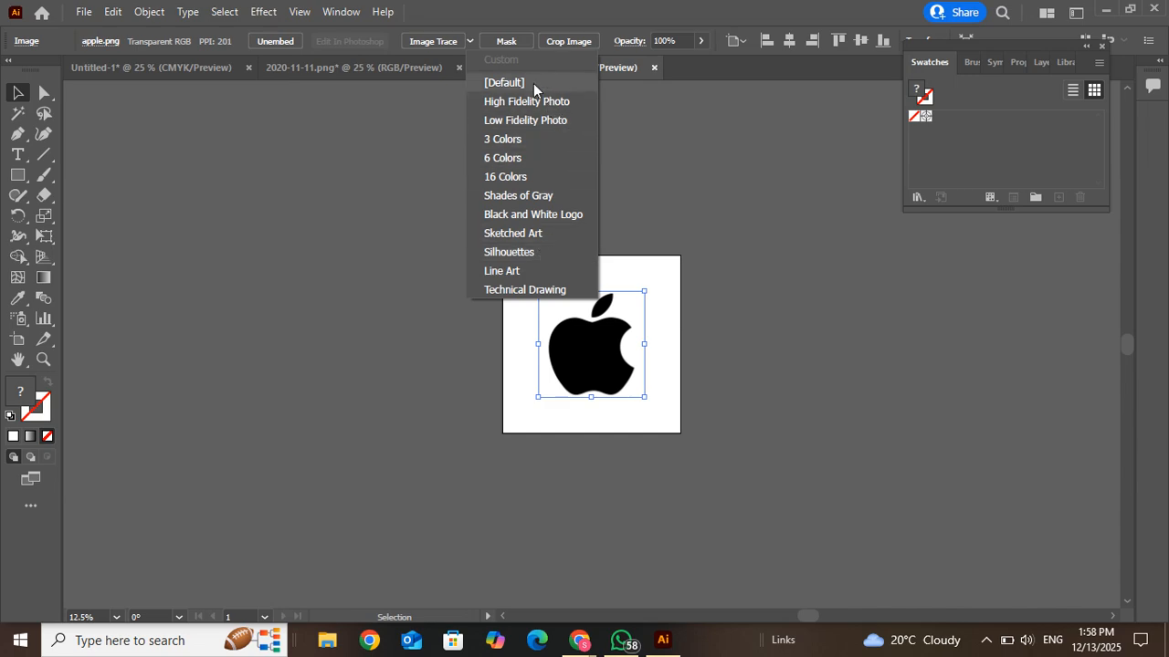
pyautogui.click(514, 214)
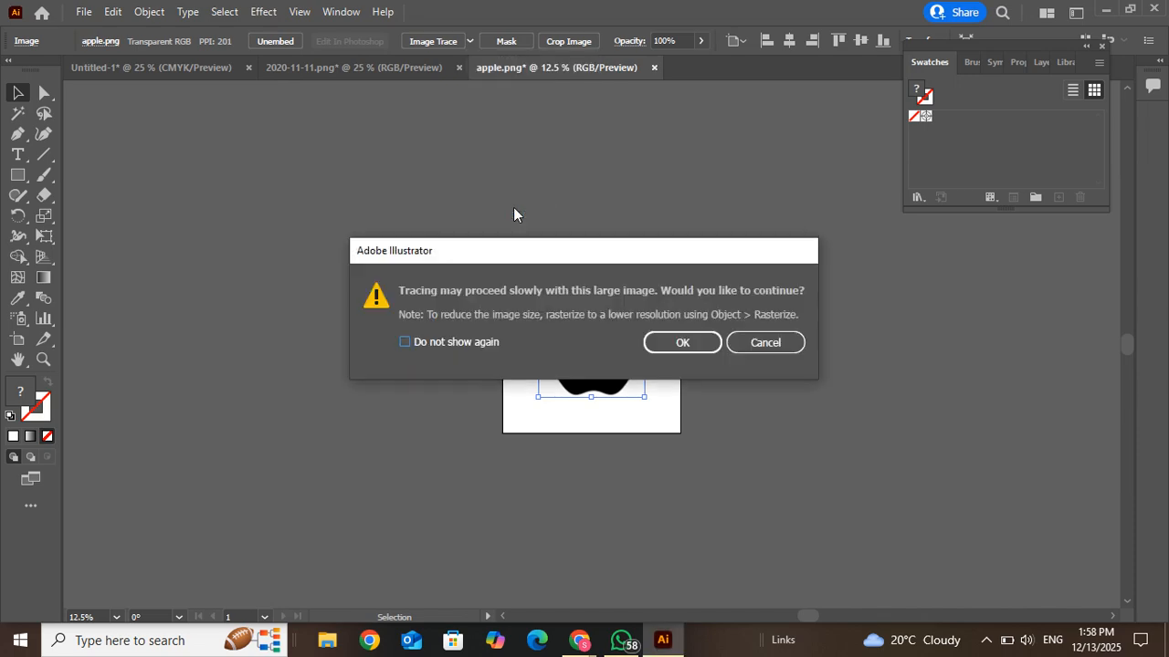
pyautogui.click(671, 347)
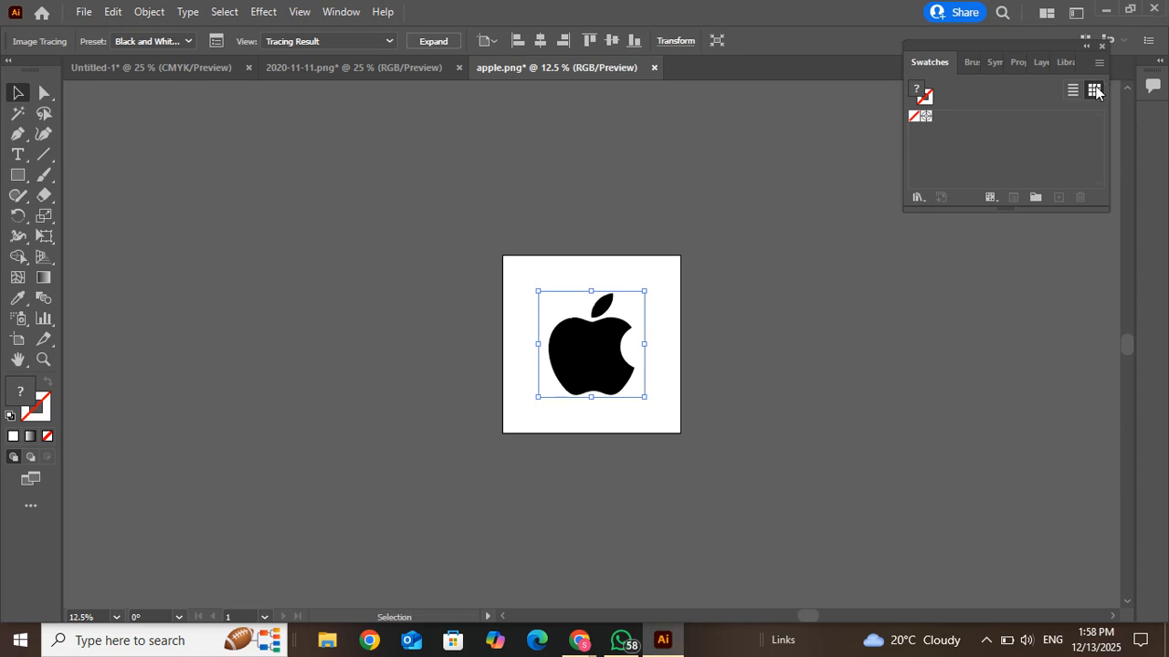
pyautogui.click(1104, 47)
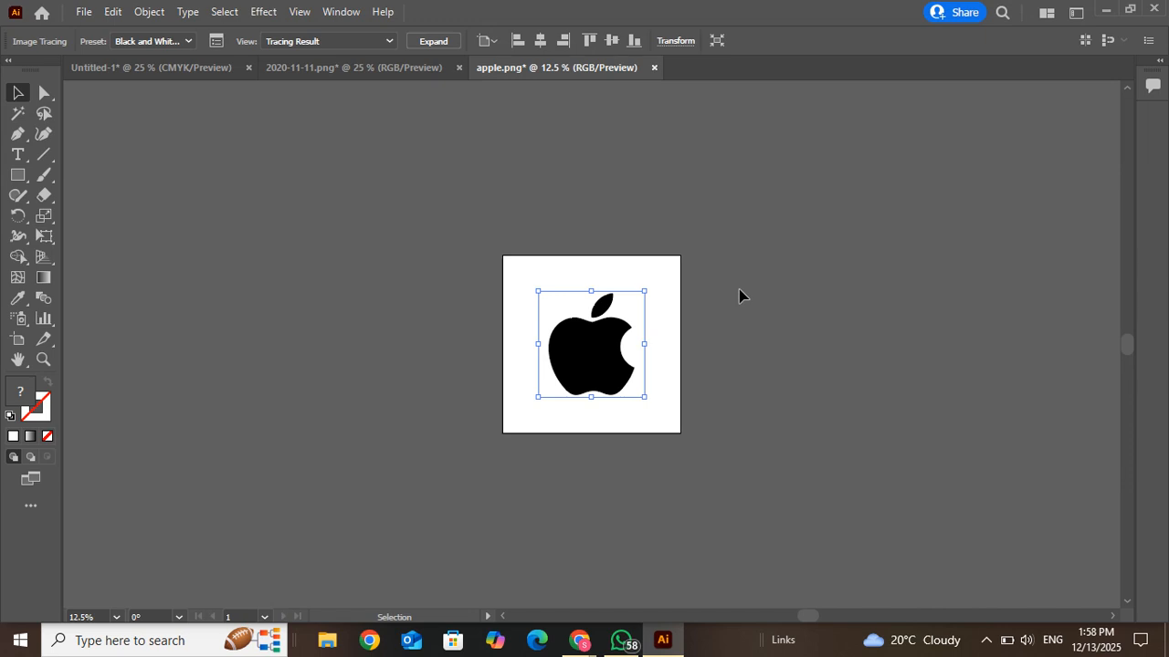
pyautogui.click(433, 41)
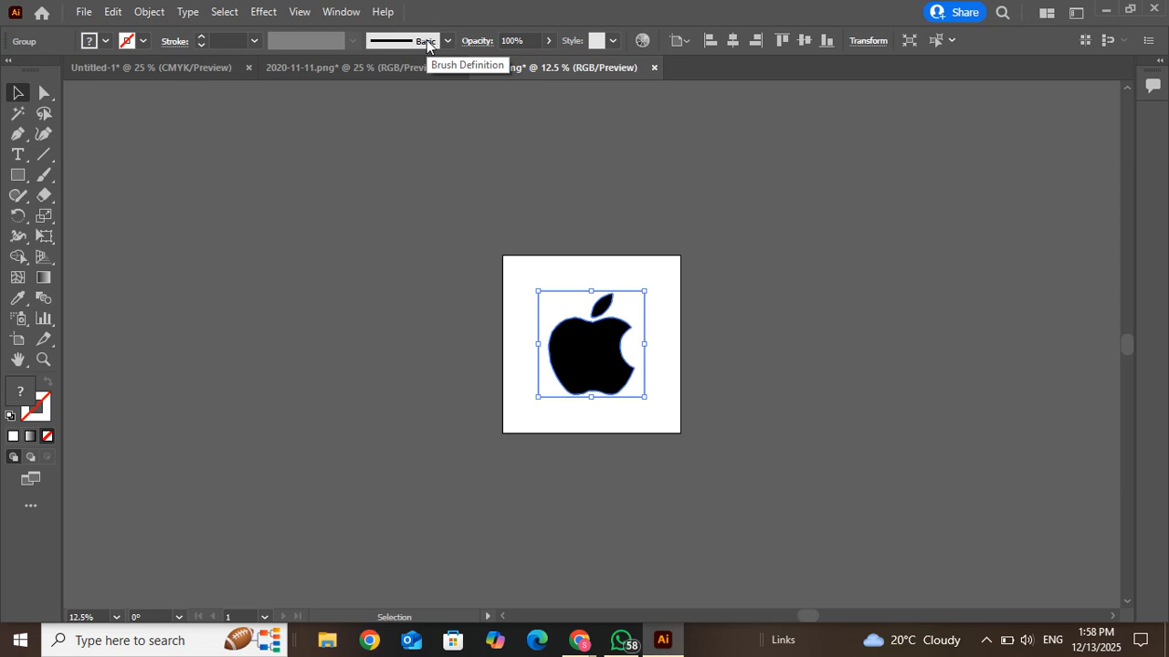
# Move the traced apple off the artboard, ungroup it, and delete its white background shape
pyautogui.click(748, 321)
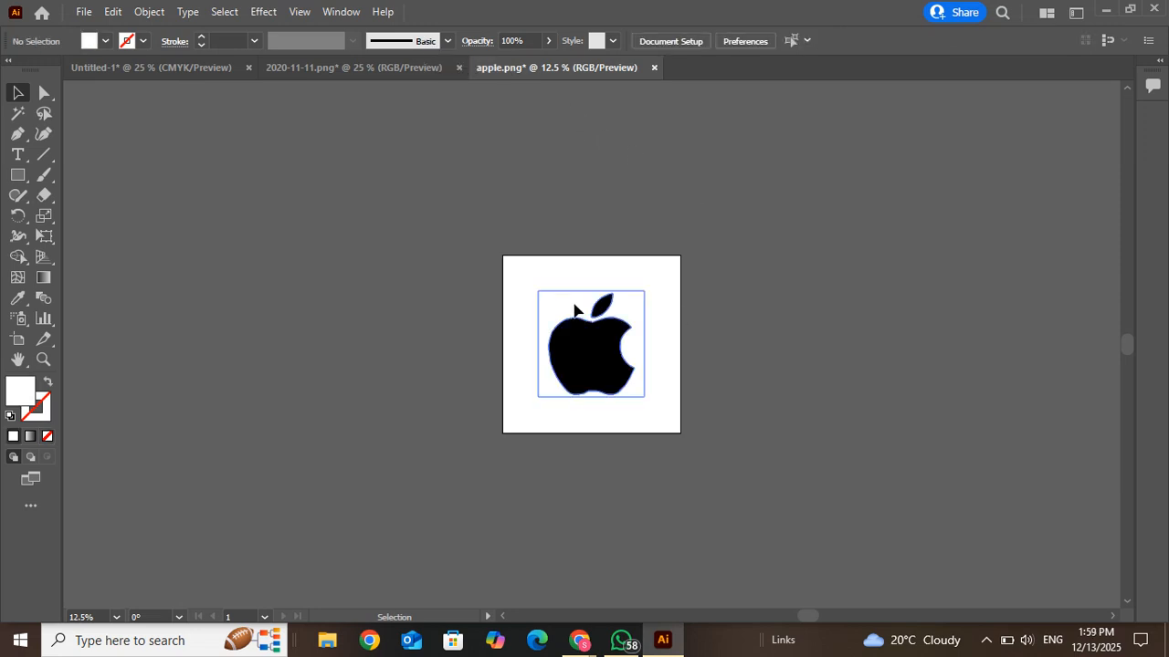
pyautogui.moveTo(574, 311); pyautogui.dragTo(403, 289)
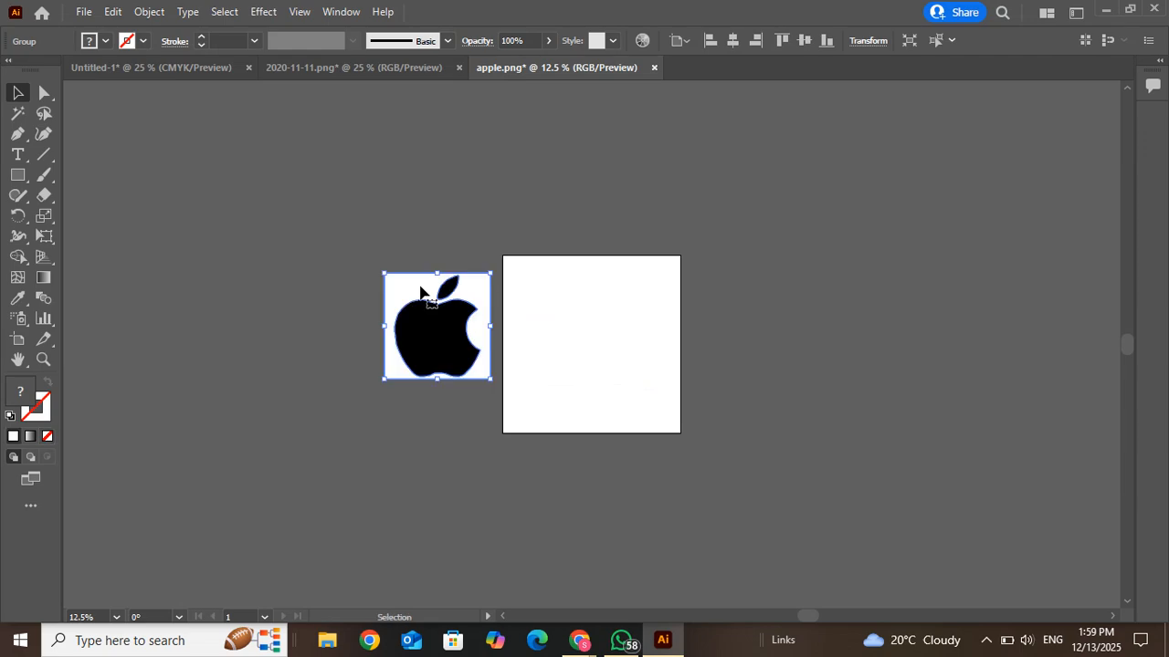
pyautogui.rightClick(420, 292)
pyautogui.click(469, 427)
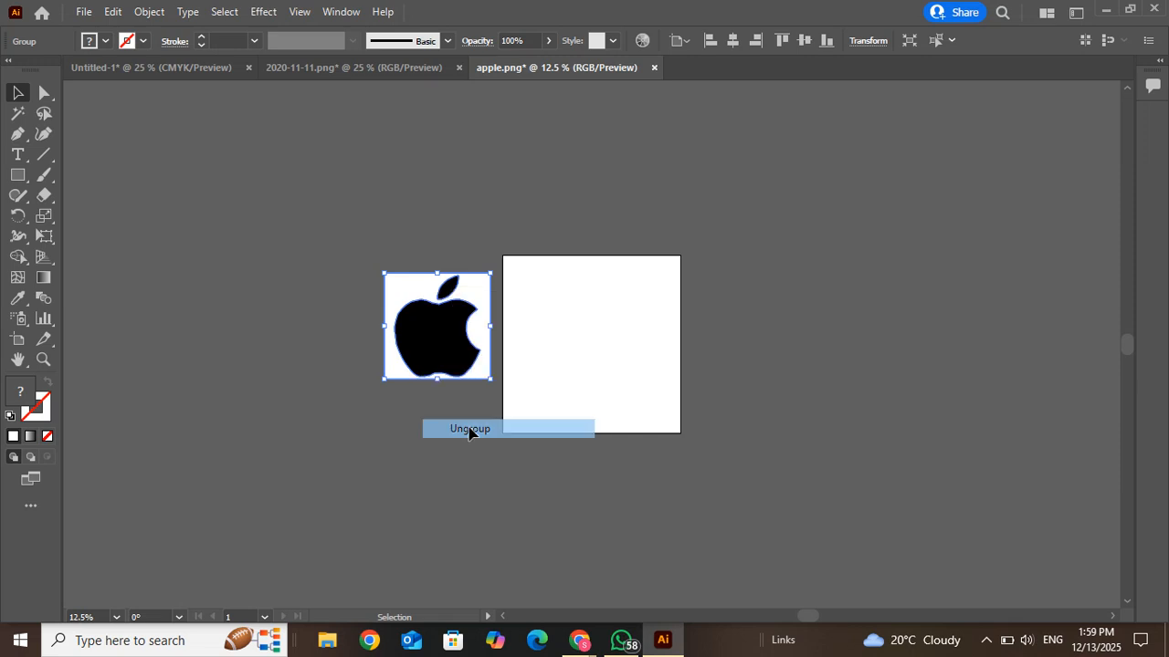
pyautogui.click(361, 433)
pyautogui.moveTo(404, 292); pyautogui.dragTo(228, 300)
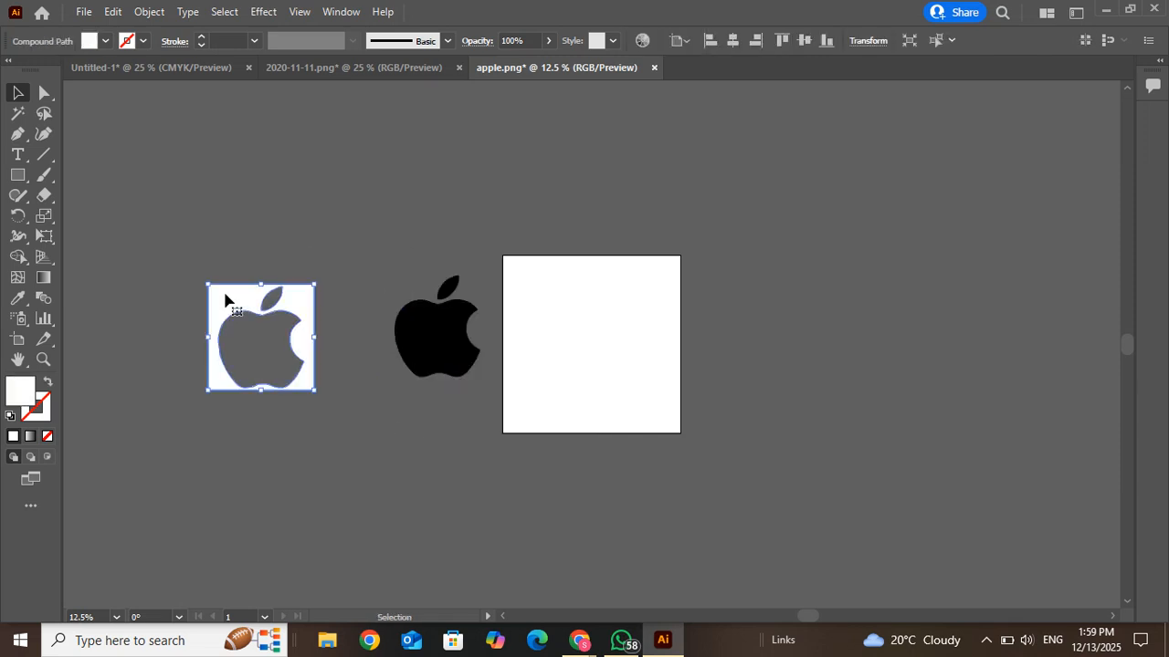
pyautogui.press('Delete')
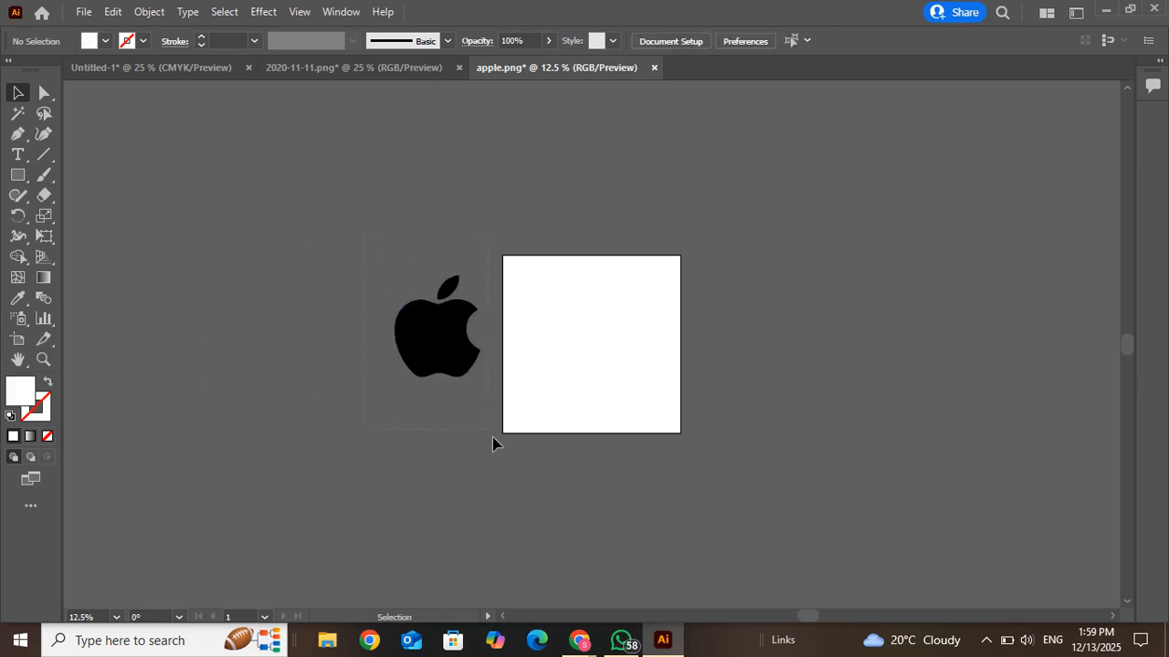
# Scale down the black apple body and leaf together and place them in the middle of the artboard
pyautogui.click(474, 344)
pyautogui.moveTo(480, 275); pyautogui.dragTo(589, 355)
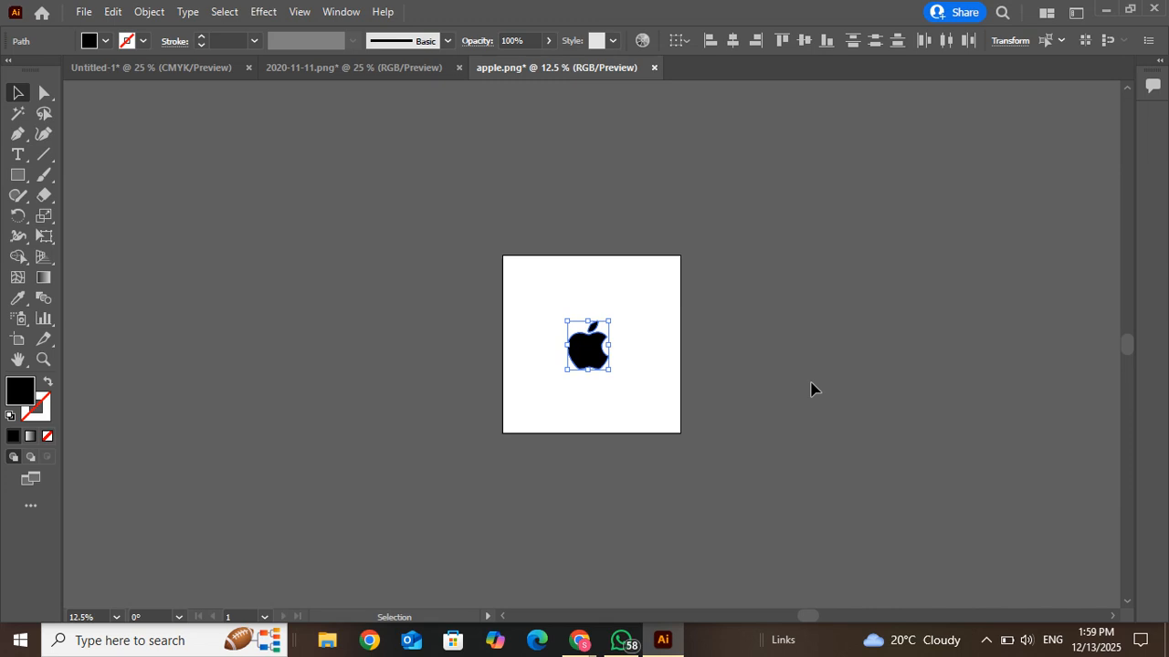
pyautogui.hotkey('ctrl', '=')
pyautogui.hotkey('ctrl', '=')
pyautogui.hotkey('ctrl', '=')
pyautogui.hotkey('ctrl', '=')
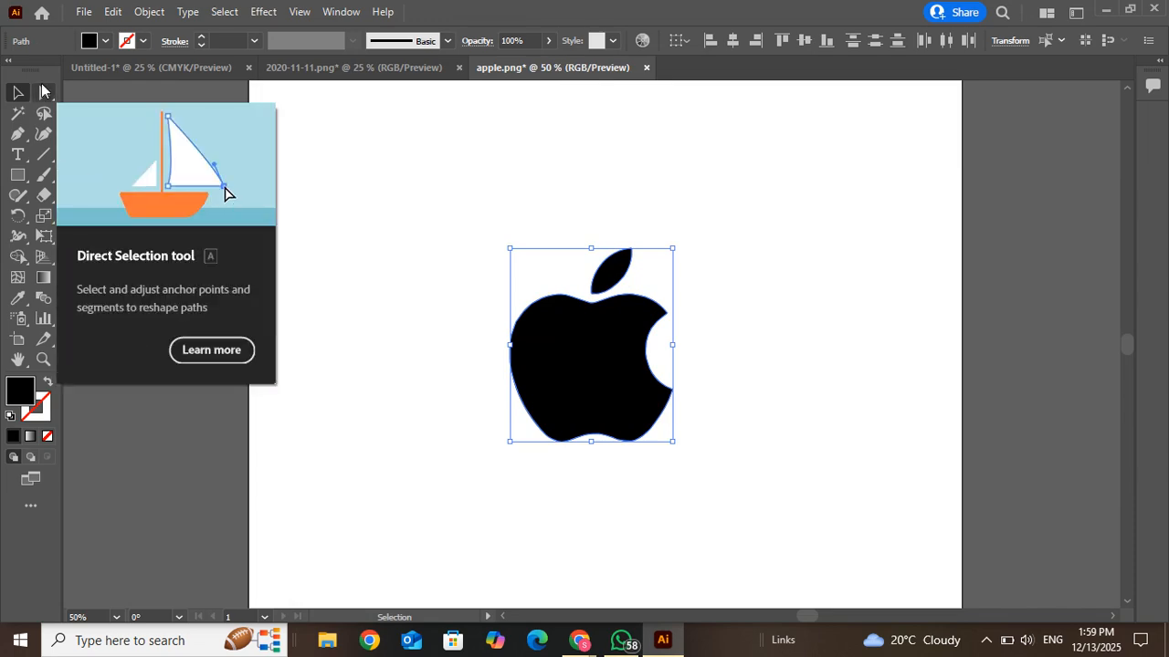
# Examine the anchor points of the apple and leaf paths with the Direct Selection tool, then clear the selection
pyautogui.click(42, 85)
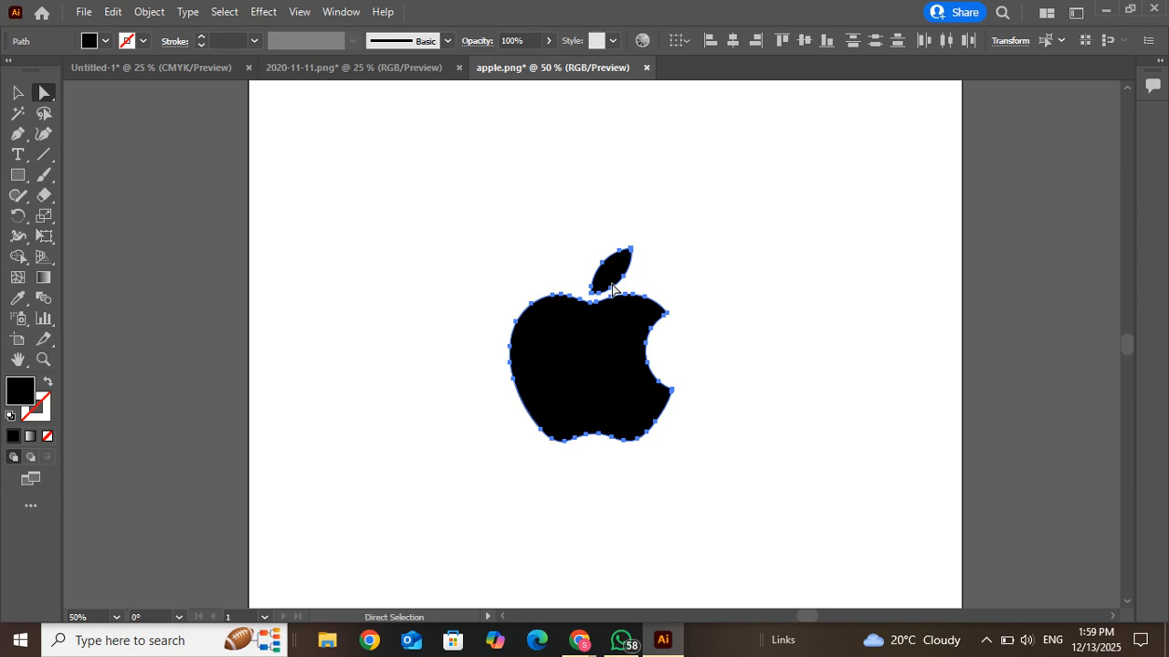
pyautogui.click(17, 93)
pyautogui.click(323, 452)
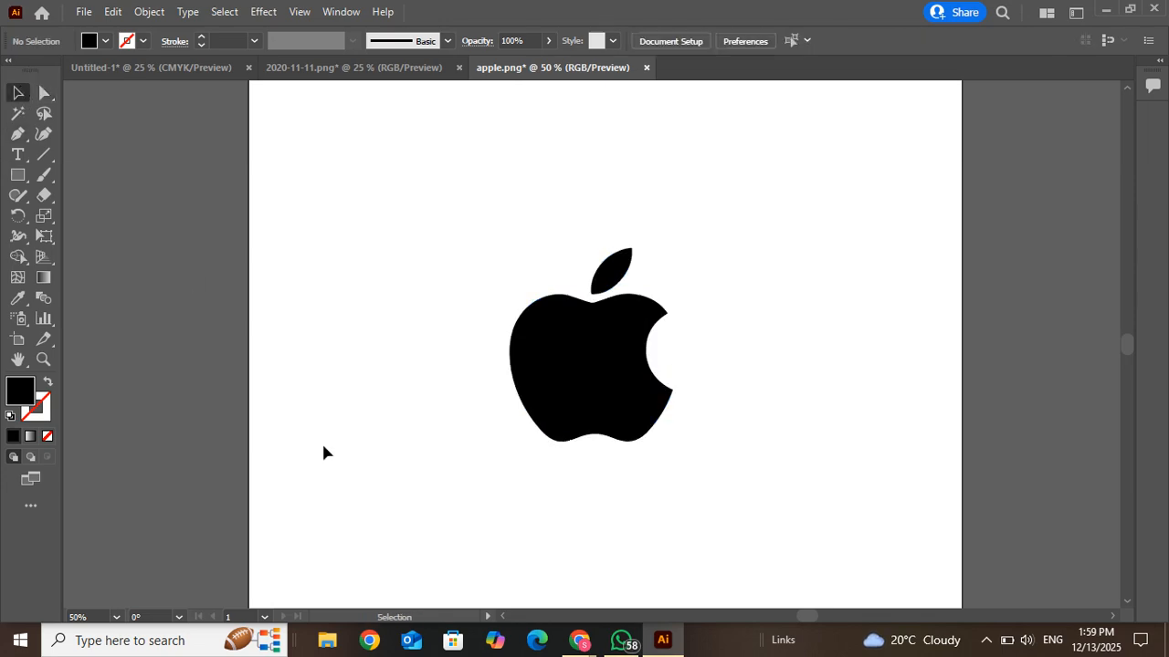
pyautogui.hotkey('ctrl', 'a')
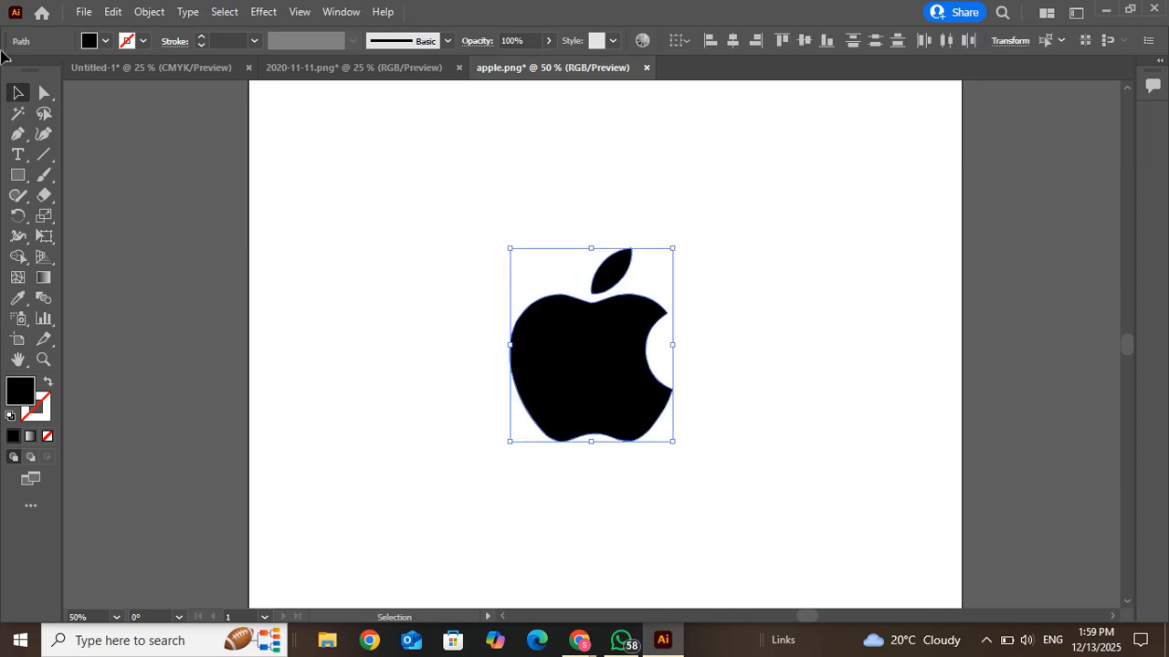
pyautogui.click(106, 41)
pyautogui.press('Escape')
pyautogui.click(439, 115)
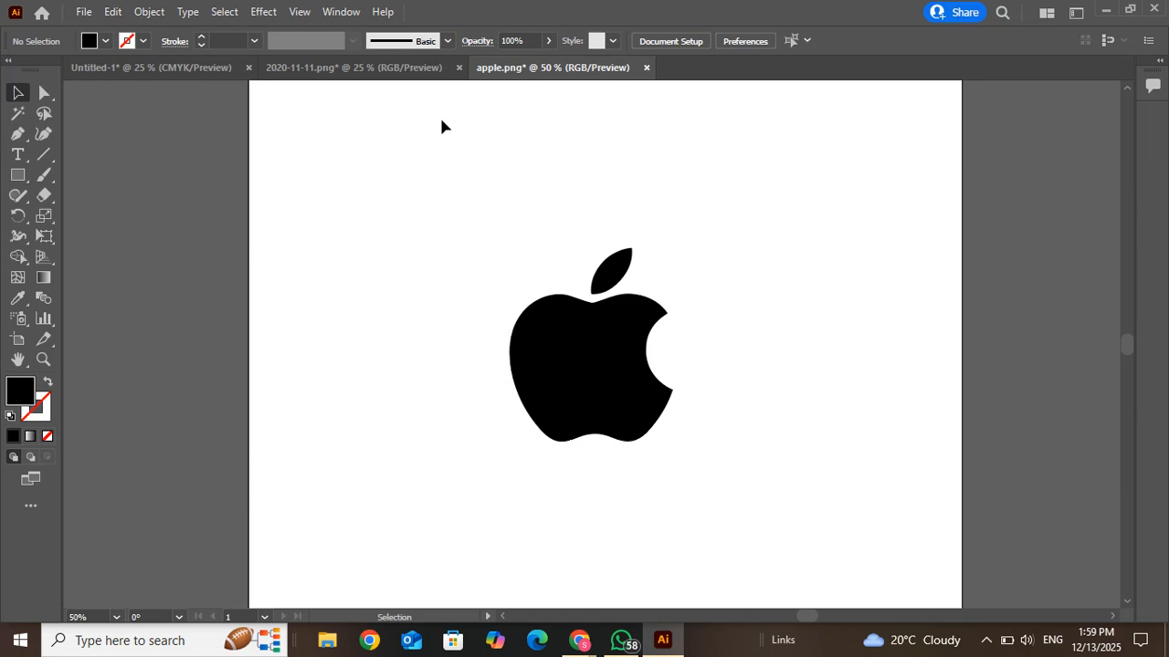
# Create a 1200 x 1200 px CMYK document and bring the apple body and leaf from apple.png into it
pyautogui.hotkey('ctrl', 'n')
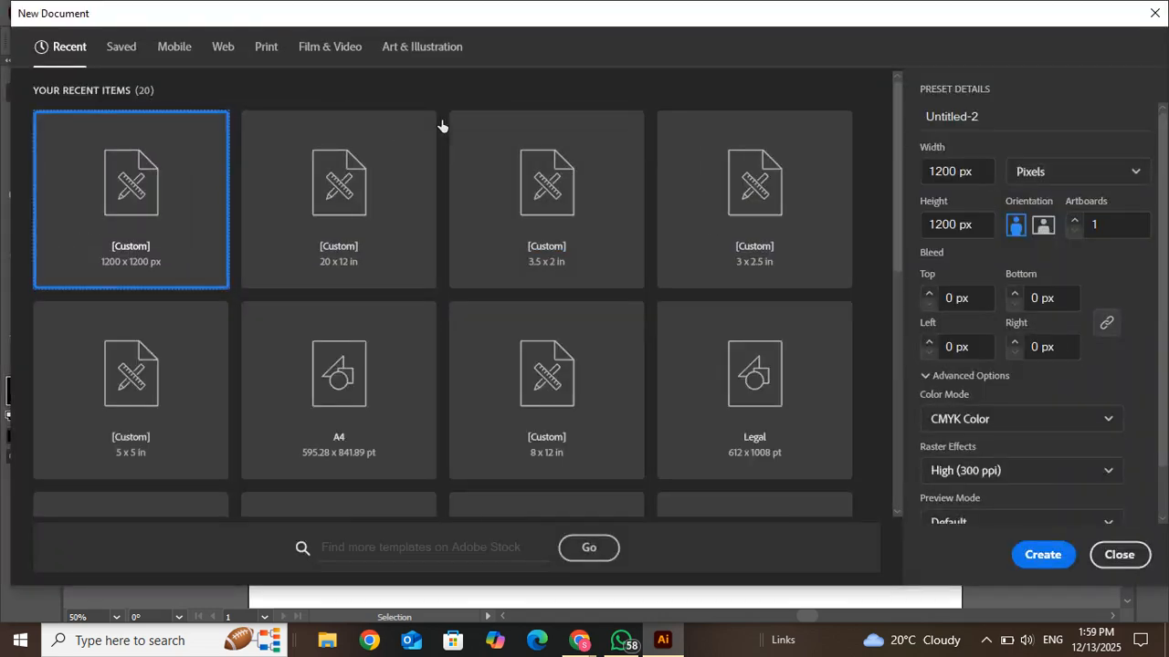
pyautogui.click(1043, 555)
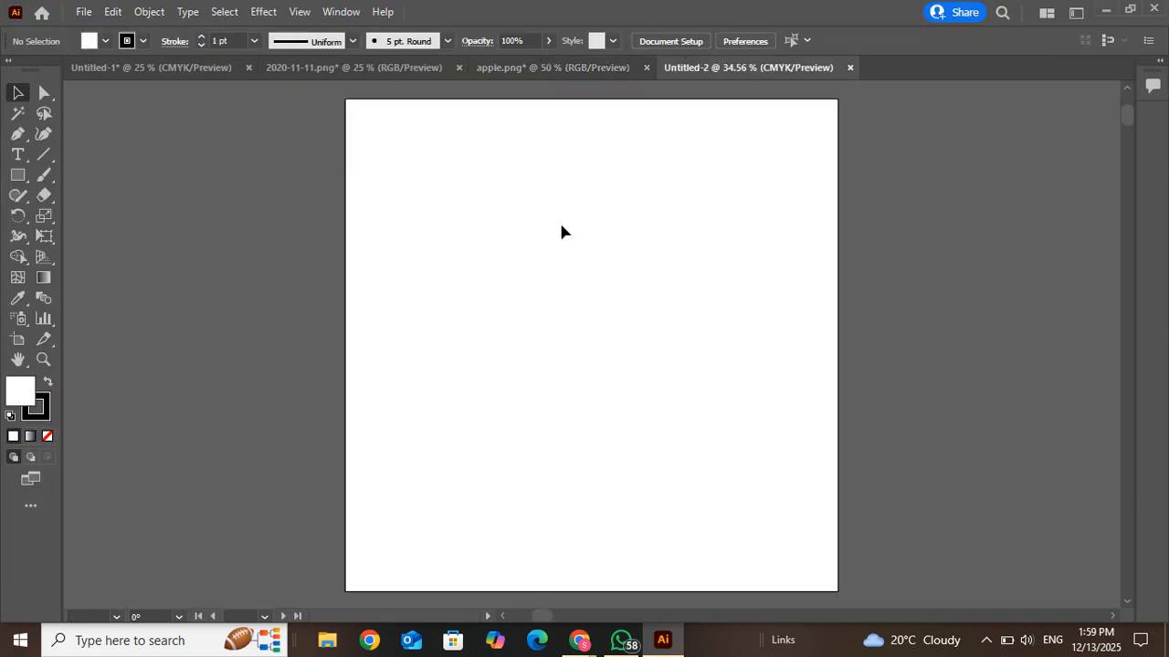
pyautogui.click(571, 66)
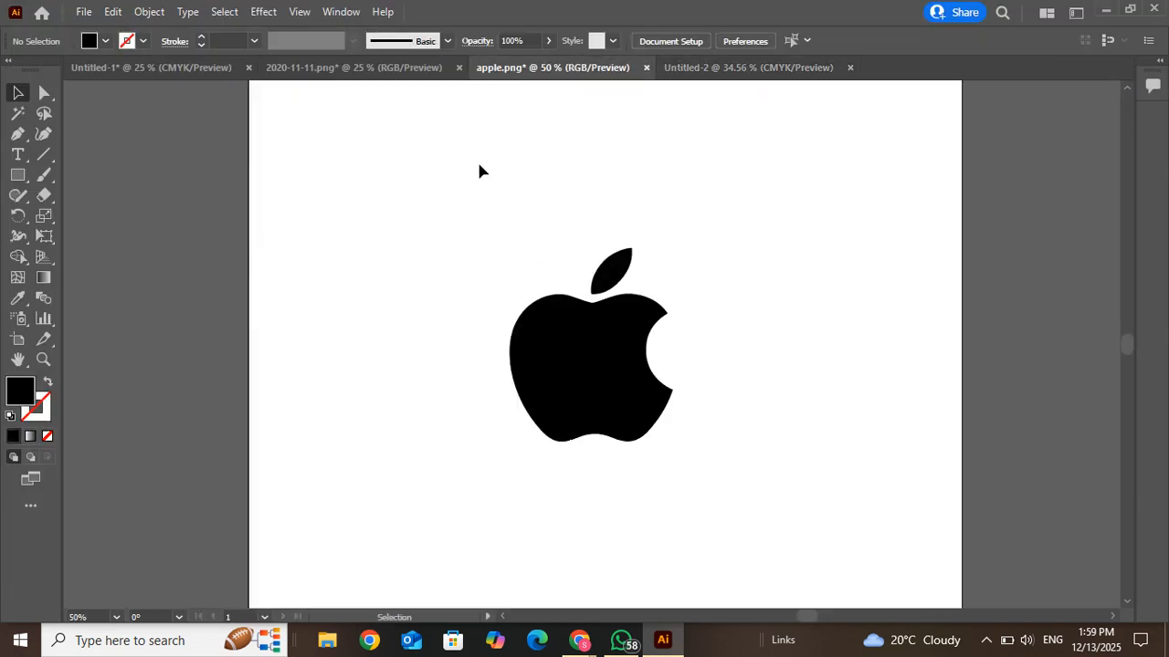
pyautogui.moveTo(480, 166); pyautogui.dragTo(666, 497)
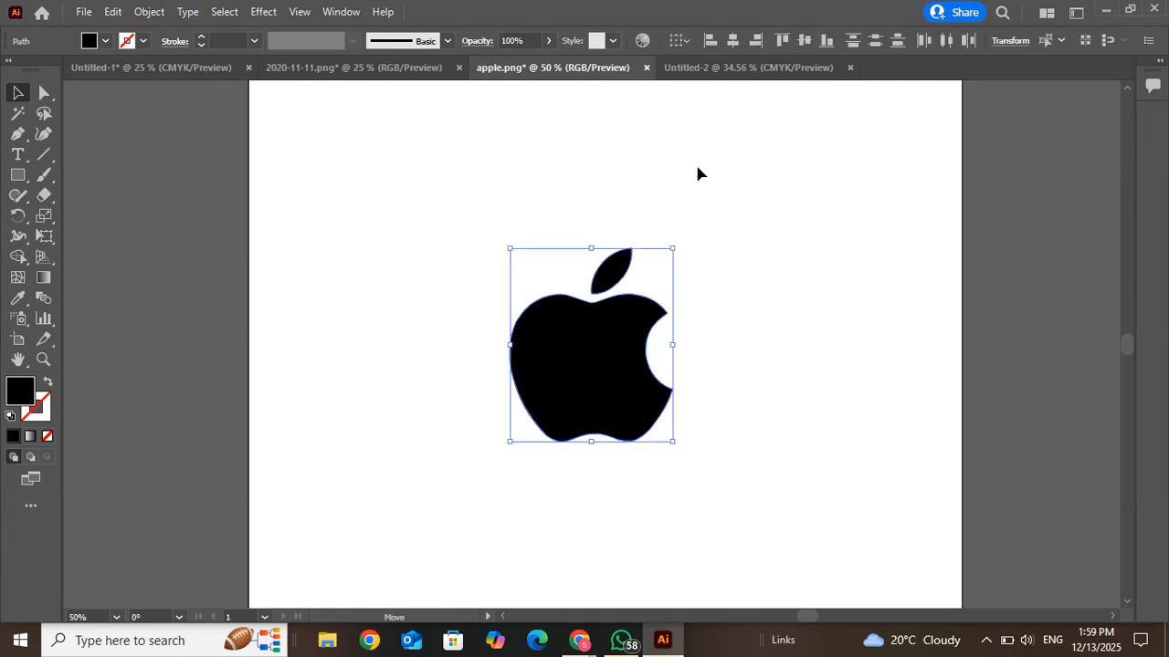
pyautogui.moveTo(607, 376)
pyautogui.mouseDown()
pyautogui.moveTo(595, 378)
pyautogui.moveTo(775, 113)
pyautogui.moveTo(773, 70)
pyautogui.moveTo(542, 265)
pyautogui.moveTo(517, 264)
pyautogui.moveTo(616, 397)
pyautogui.mouseUp()
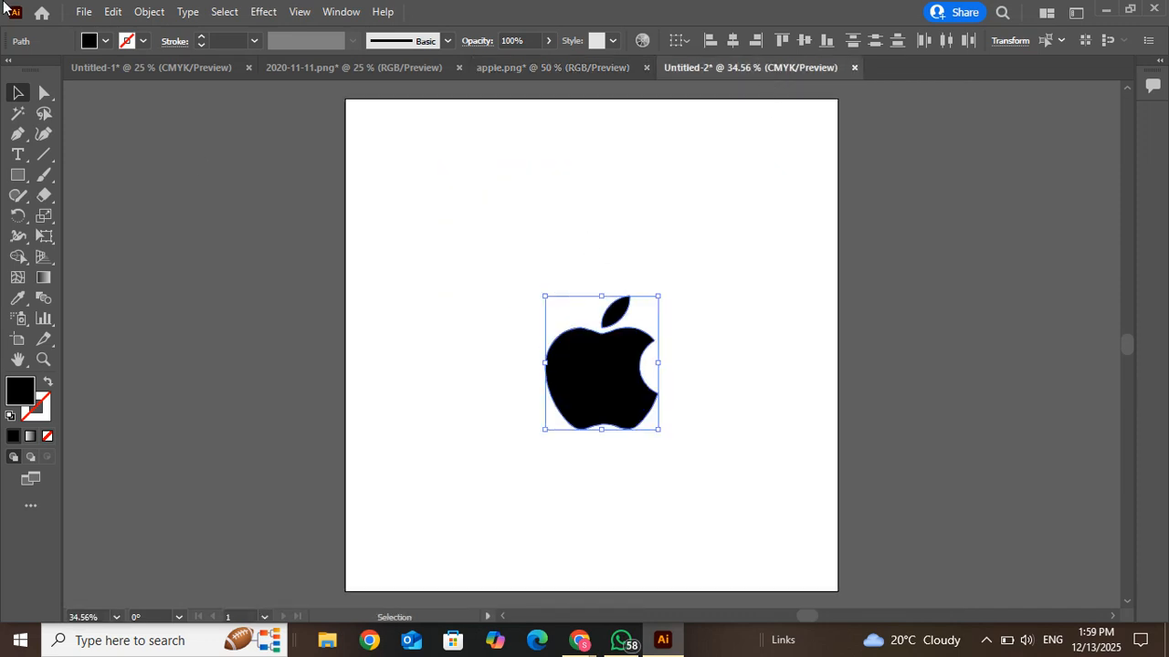
# Try several swatch colours as the fill of the apple and leaf, ending with dark navy blue
pyautogui.click(105, 41)
pyautogui.click(95, 81)
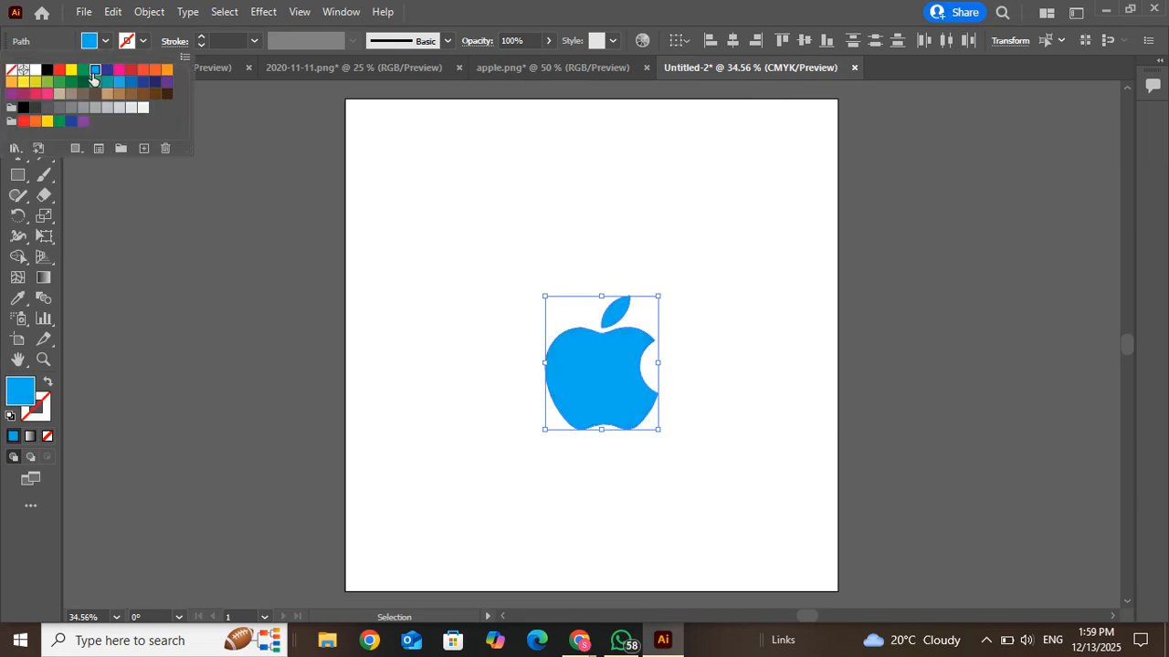
pyautogui.click(130, 93)
pyautogui.click(167, 93)
pyautogui.click(85, 108)
pyautogui.click(12, 93)
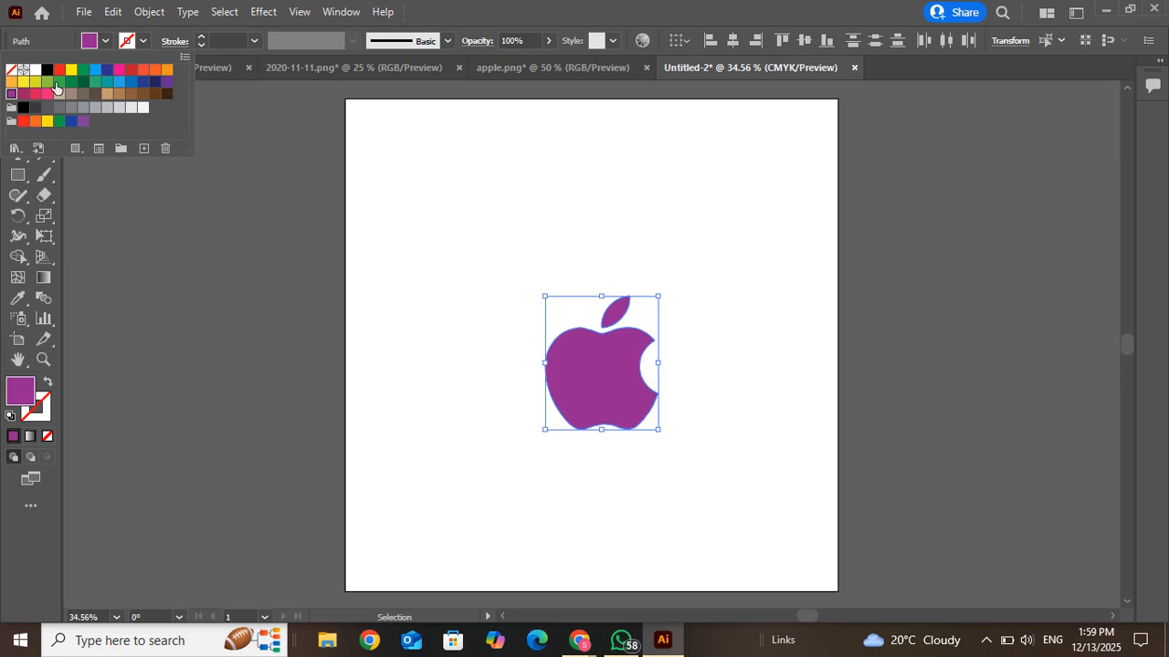
pyautogui.click(60, 81)
pyautogui.click(107, 82)
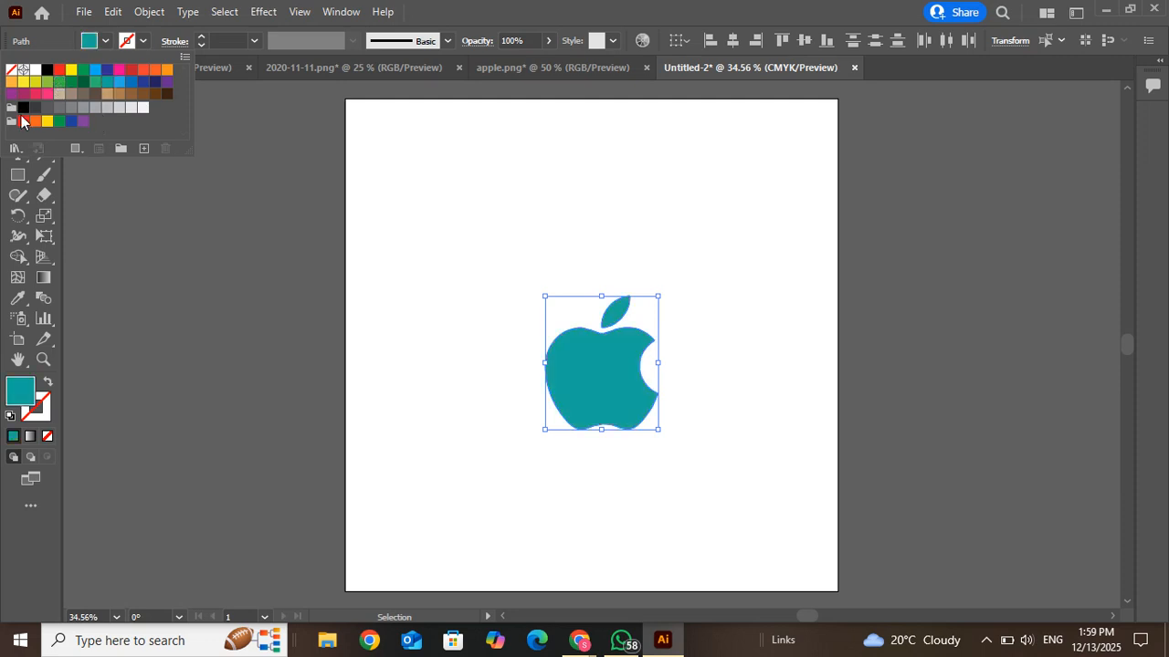
pyautogui.click(35, 82)
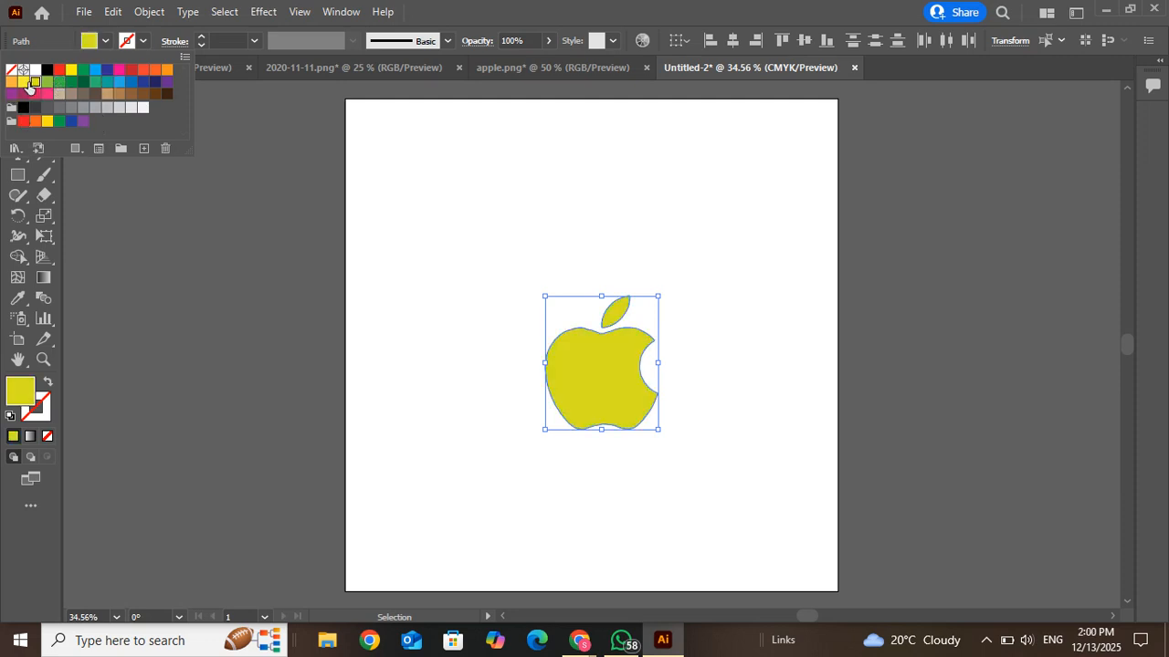
pyautogui.click(72, 83)
pyautogui.click(133, 79)
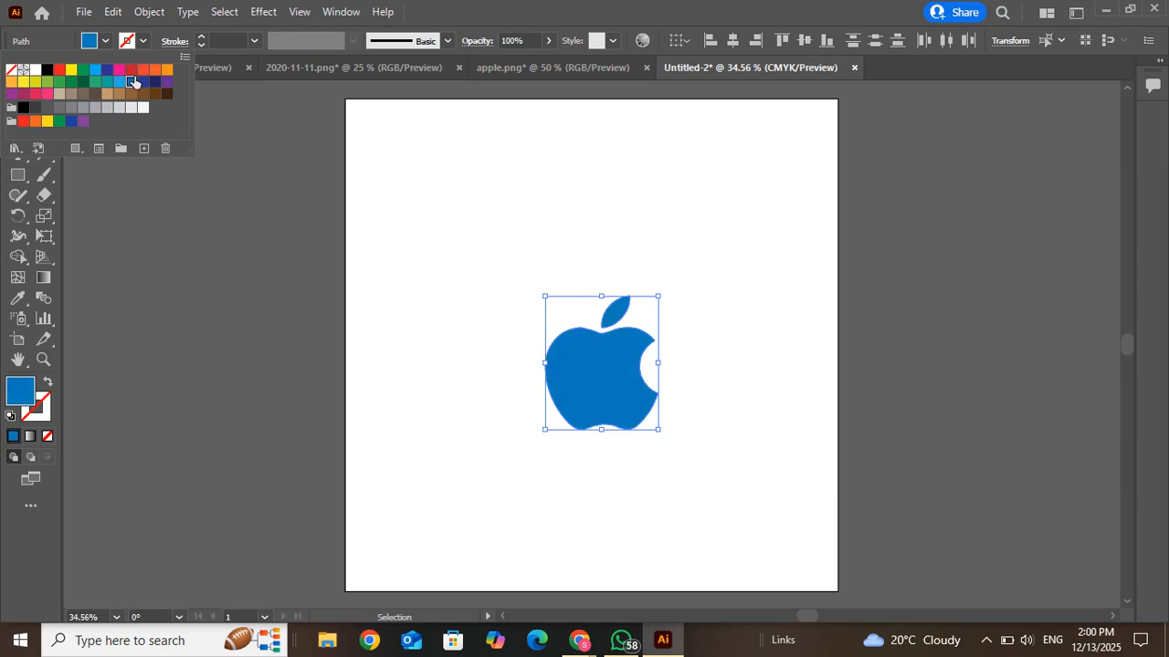
pyautogui.click(166, 71)
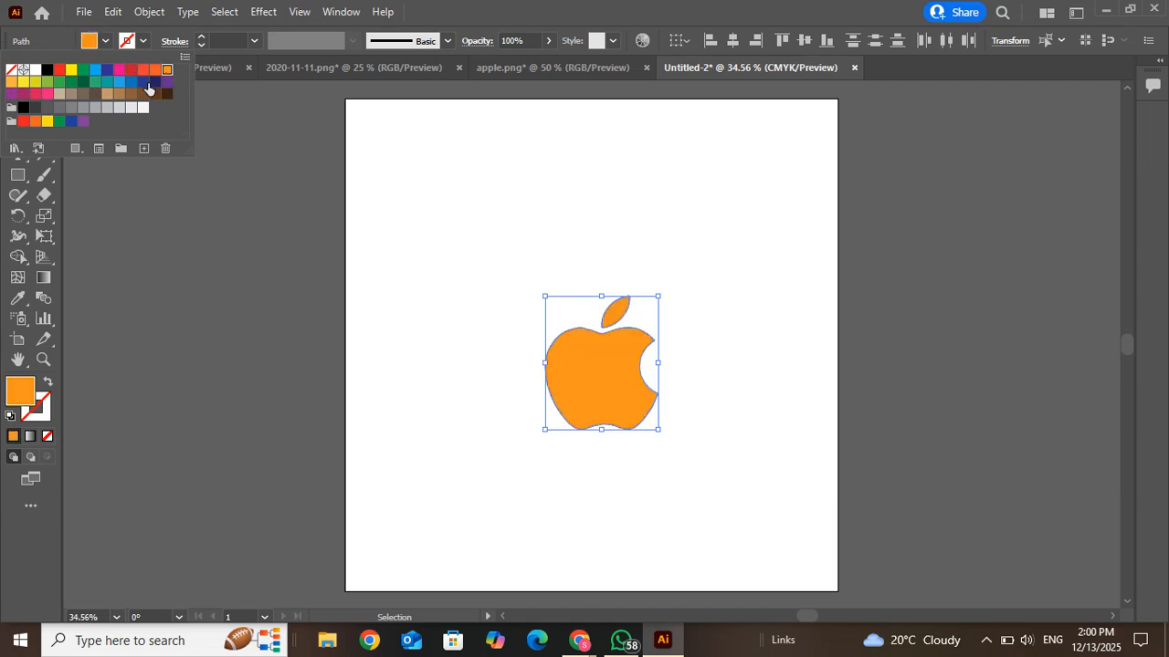
pyautogui.click(148, 83)
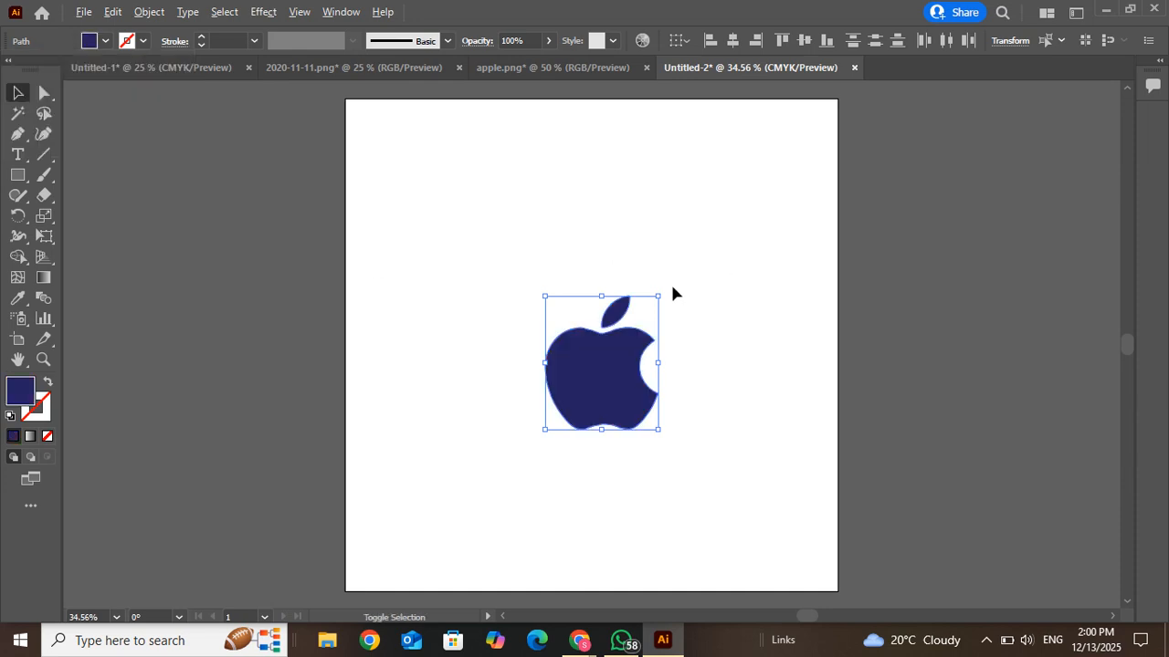
# Scale the navy apple down about its centre and move it up to the middle of the artboard
pyautogui.moveTo(661, 295); pyautogui.dragTo(642, 316)
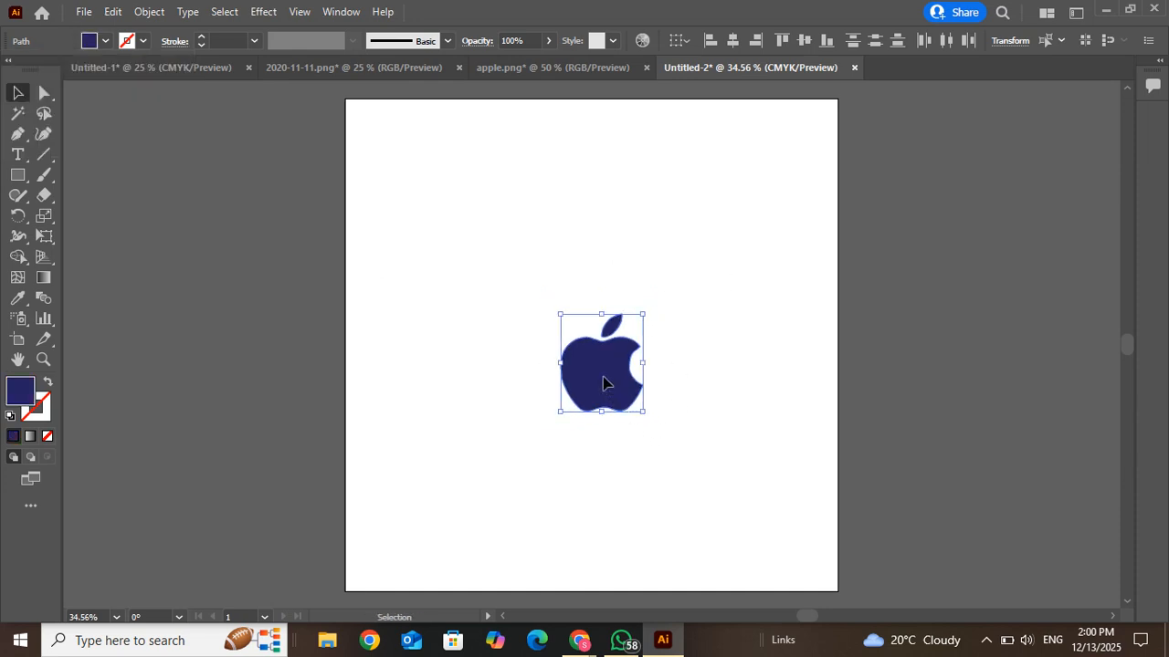
pyautogui.moveTo(605, 383); pyautogui.dragTo(589, 350)
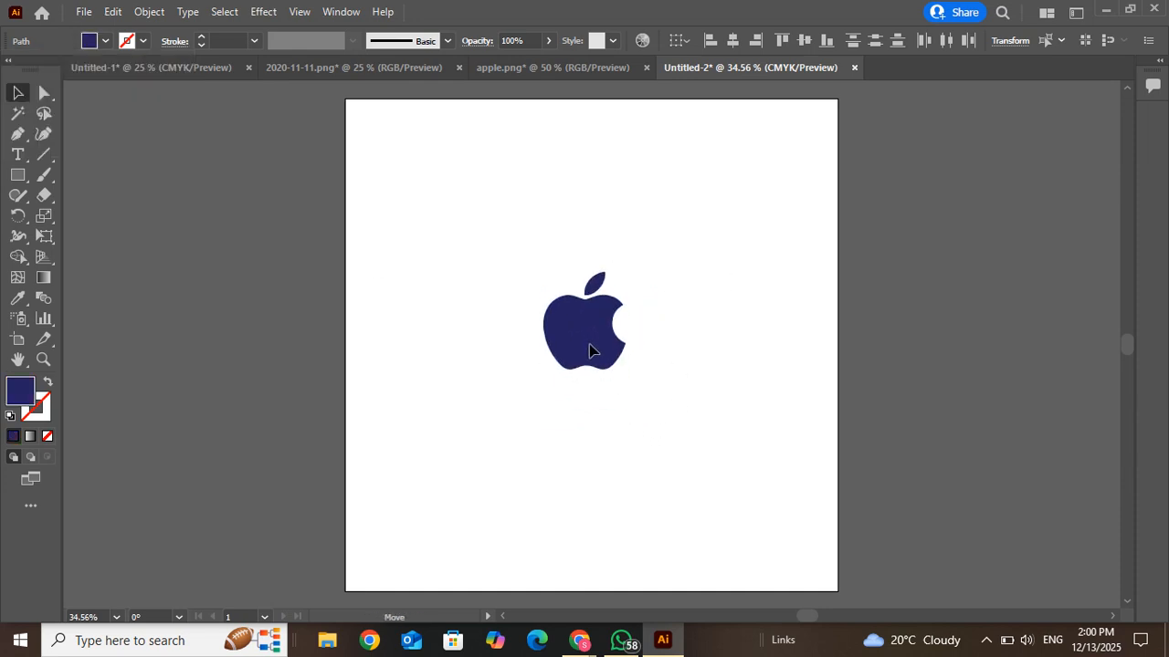
# Make a pattern swatch from the selected apple with the Grid tile type and exit pattern editing mode
pyautogui.click(148, 11)
pyautogui.moveTo(399, 451)
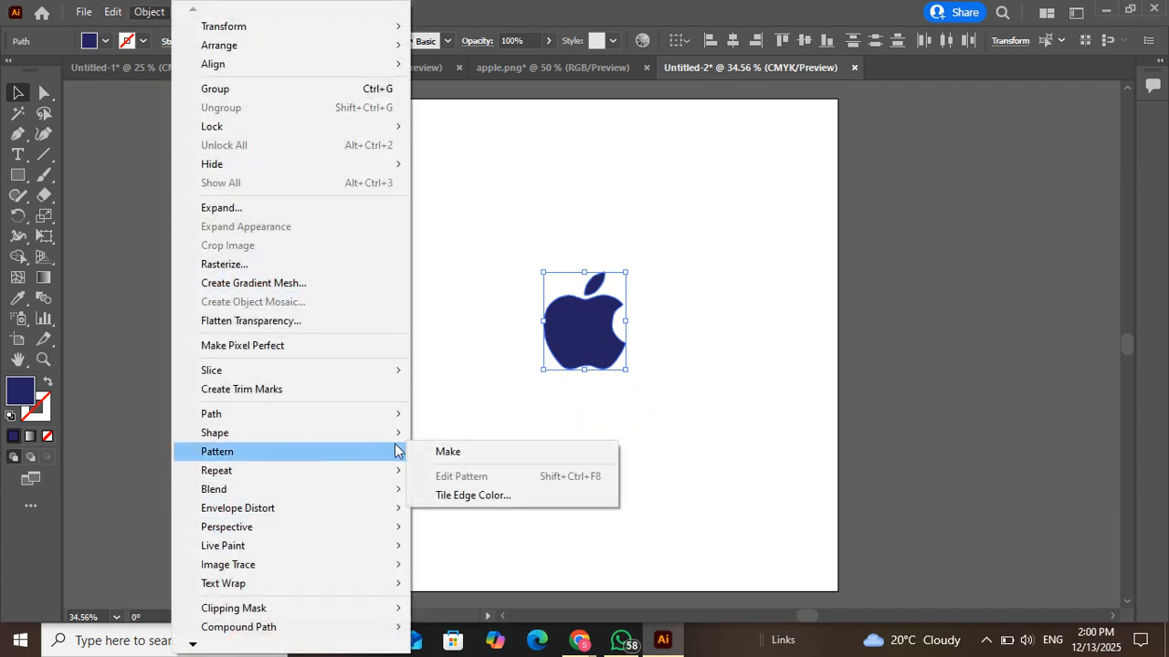
pyautogui.click(454, 452)
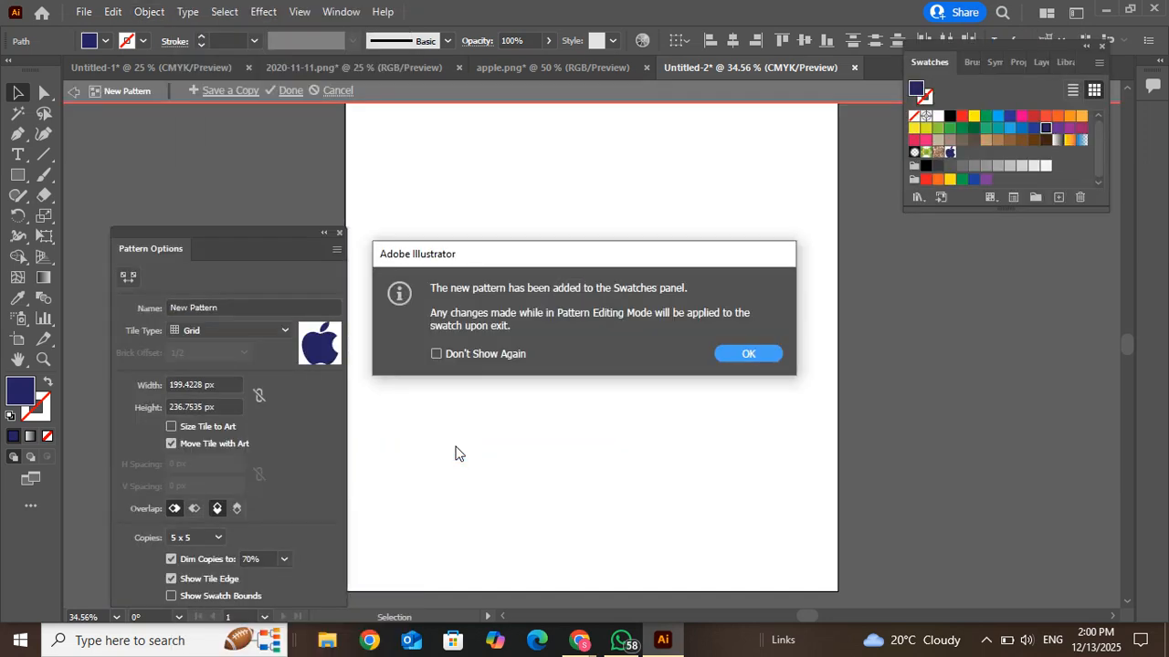
pyautogui.click(745, 356)
pyautogui.click(339, 234)
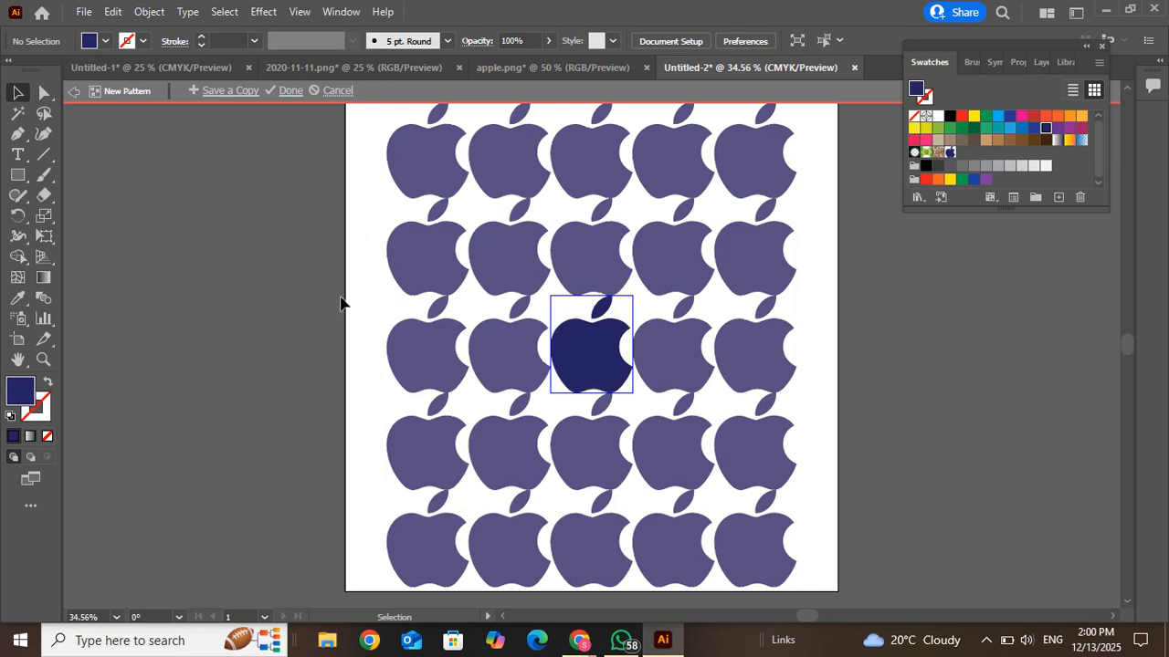
pyautogui.click(73, 91)
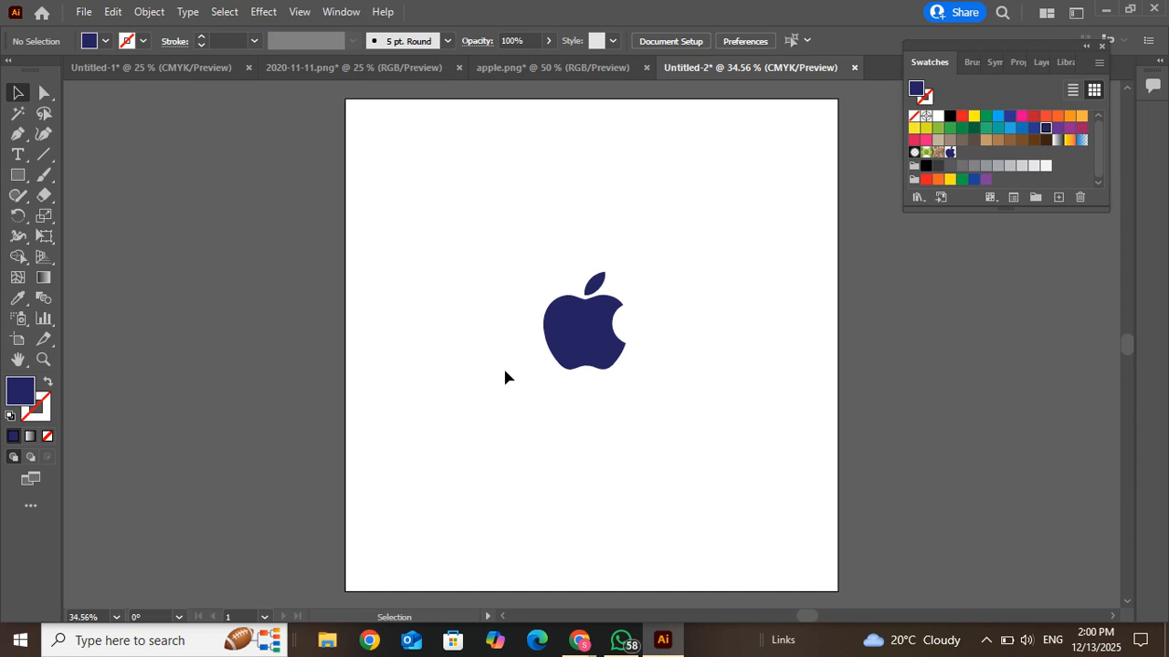
# Undo the apple pattern and the last move, then try moving the apple body alone and undo that too
pyautogui.press('ctrl')
pyautogui.hotkey('ctrl', 'z')
pyautogui.click(483, 319)
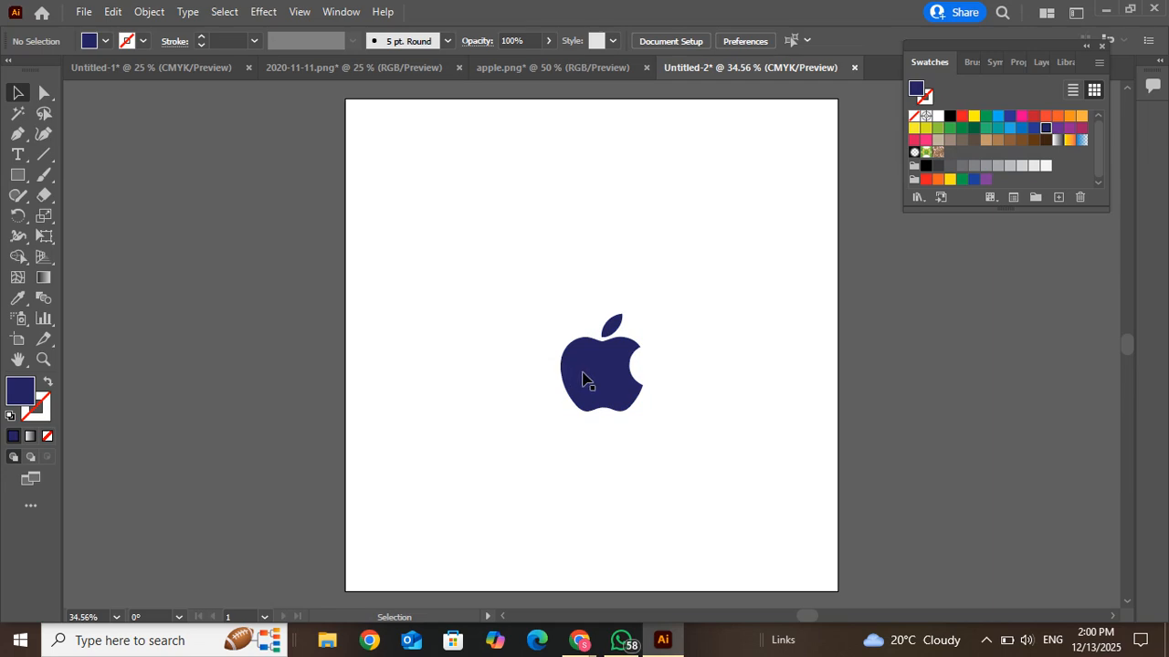
pyautogui.moveTo(585, 379); pyautogui.dragTo(521, 276)
pyautogui.hotkey('ctrl', 'z')
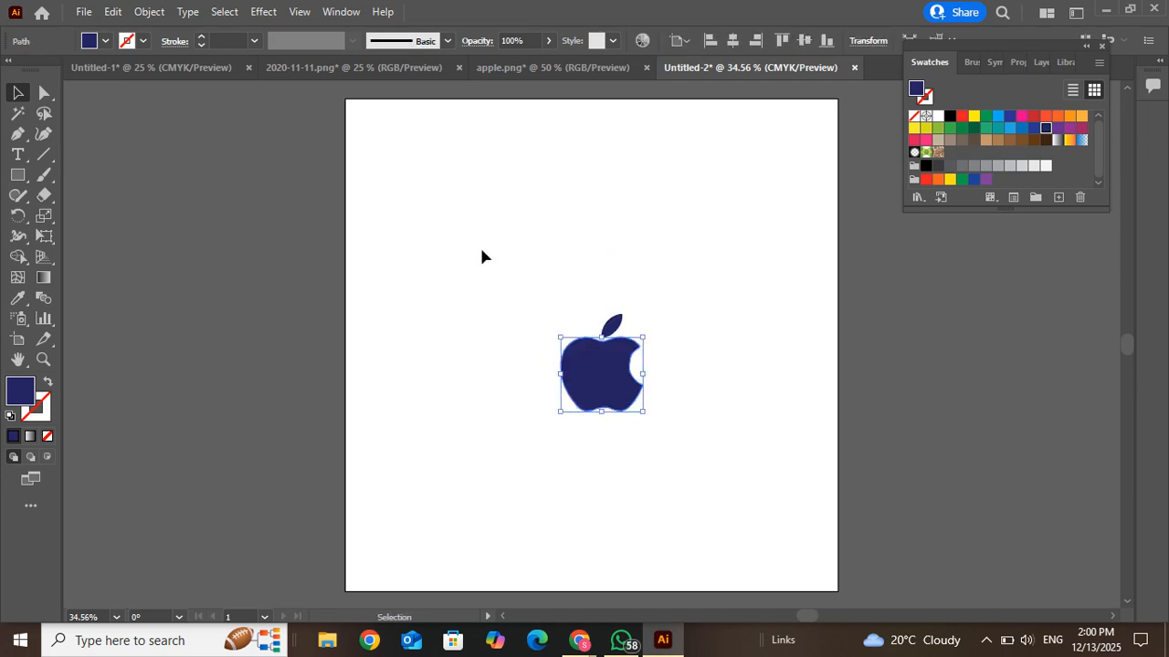
pyautogui.click(479, 245)
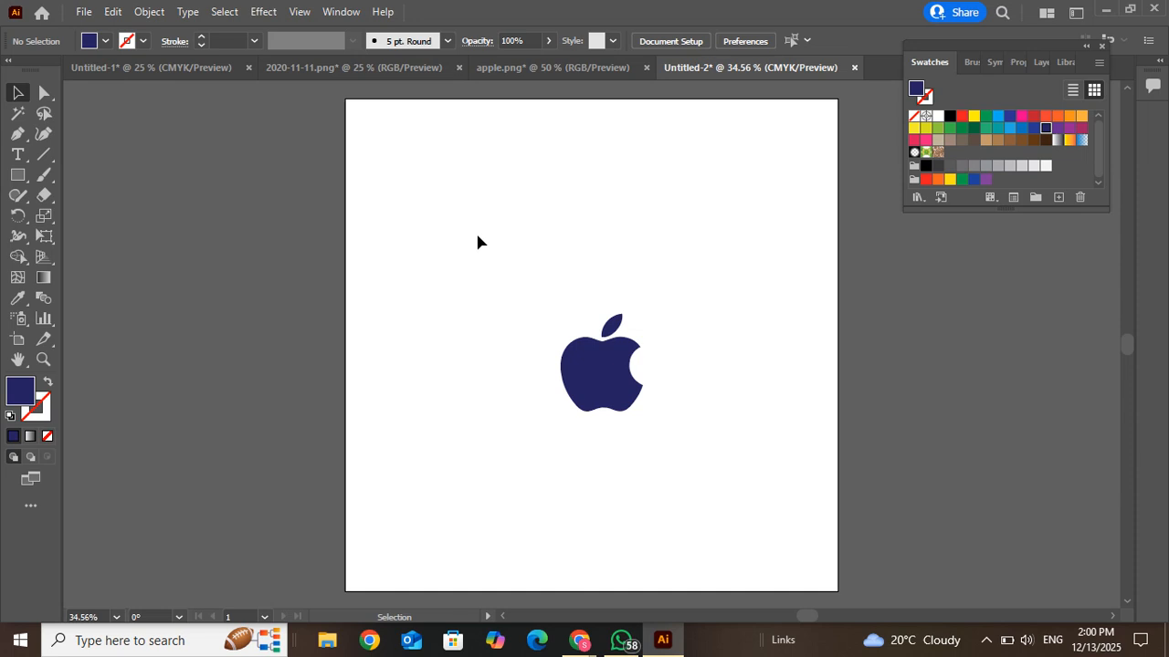
# Make a new empty pattern with nothing selected and enter pattern editing mode with the Grid tile type
pyautogui.click(149, 12)
pyautogui.moveTo(290, 449)
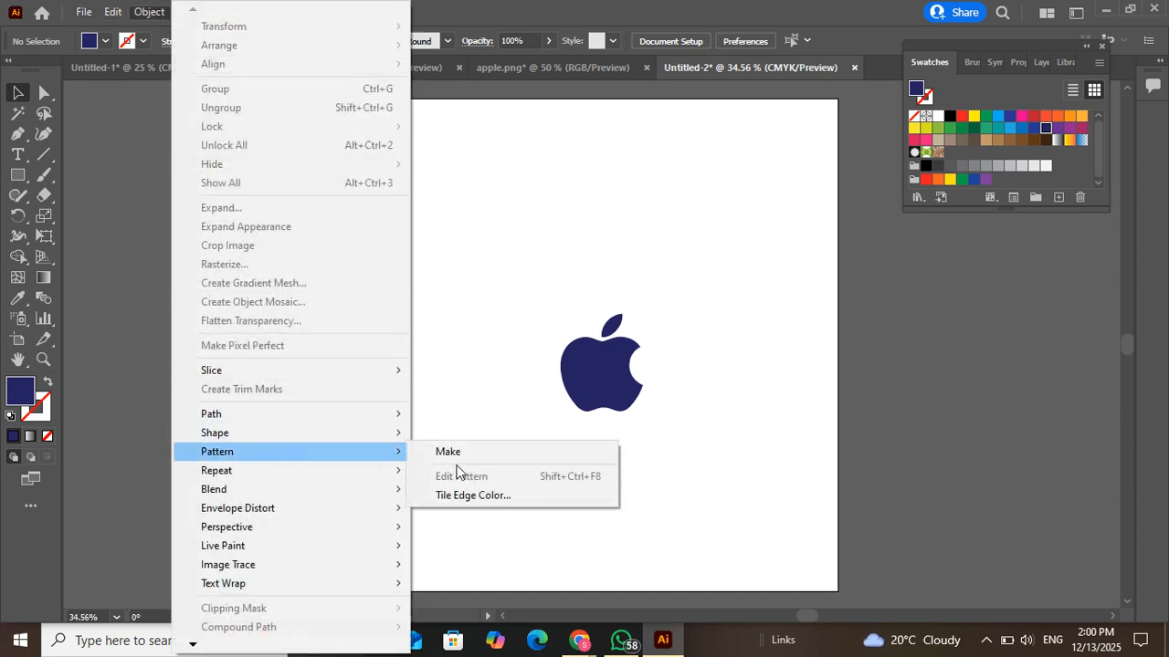
pyautogui.click(474, 449)
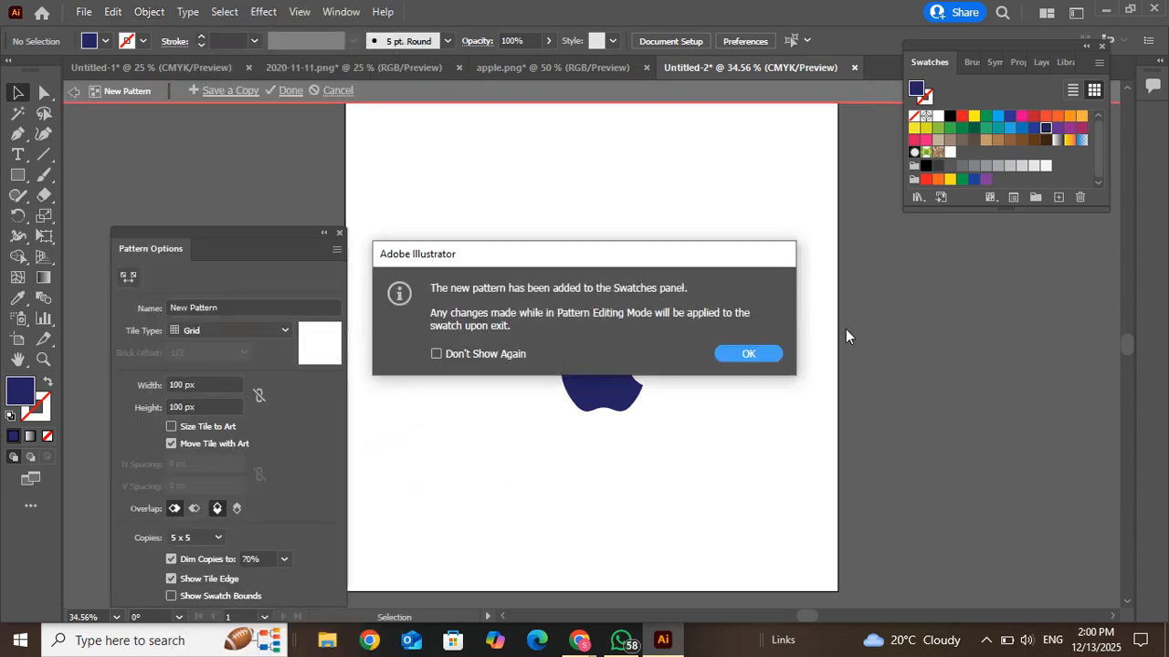
pyautogui.click(762, 353)
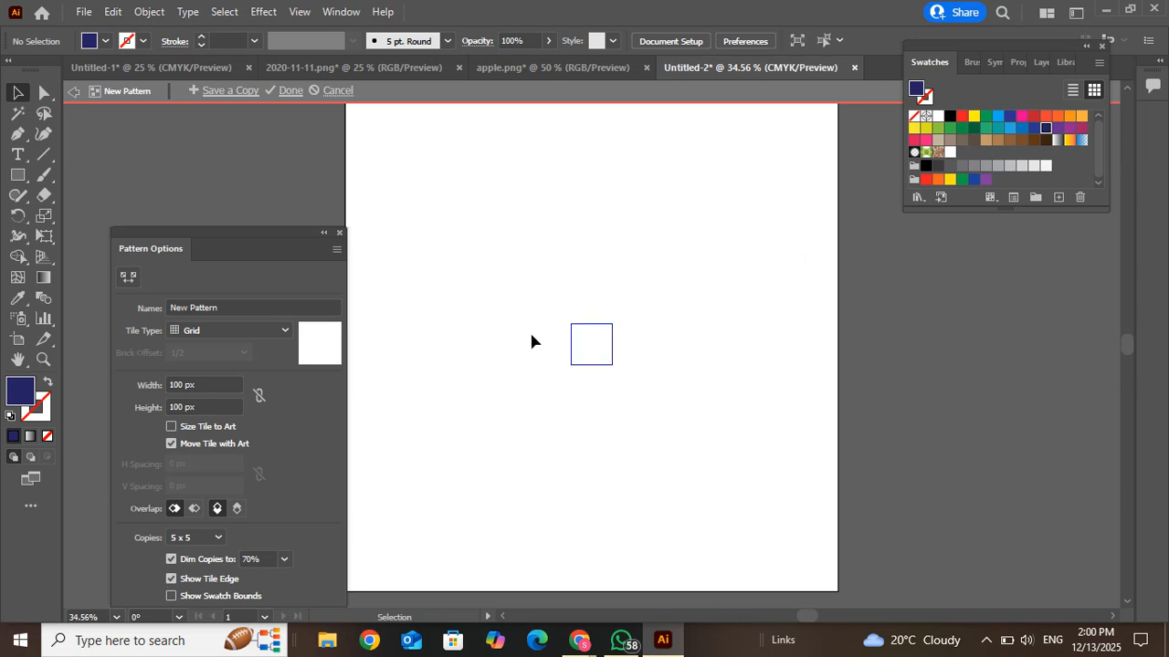
# Leave the empty pattern and make a new pattern from the whole navy apple, leaf included
pyautogui.click(74, 91)
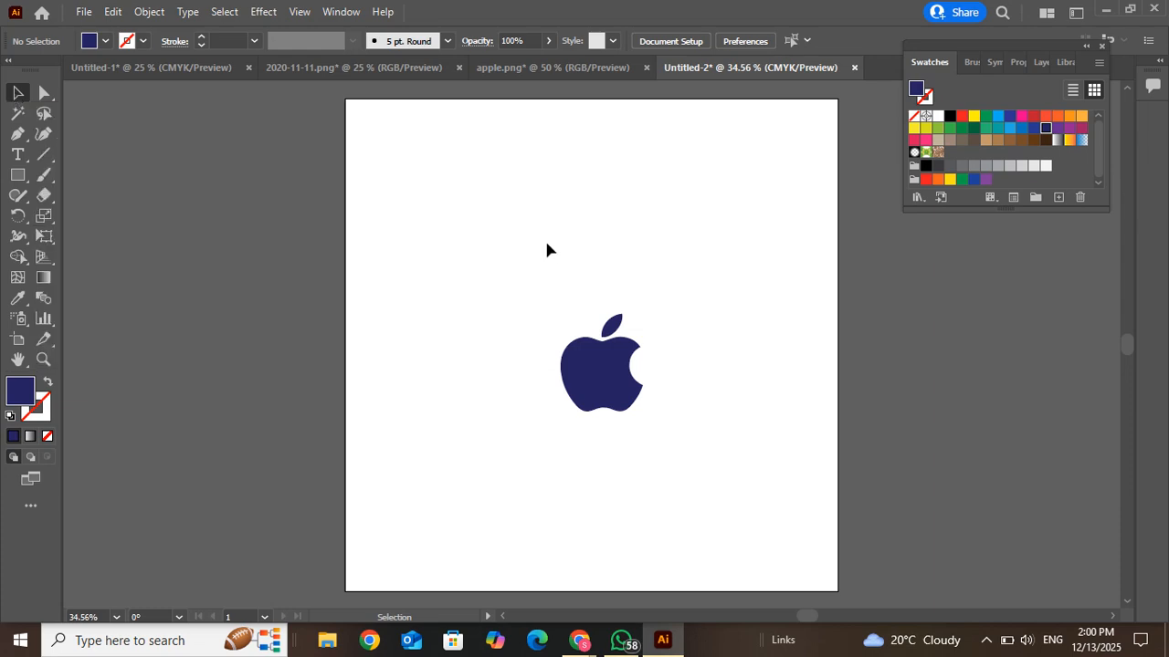
pyautogui.moveTo(514, 225); pyautogui.dragTo(678, 563)
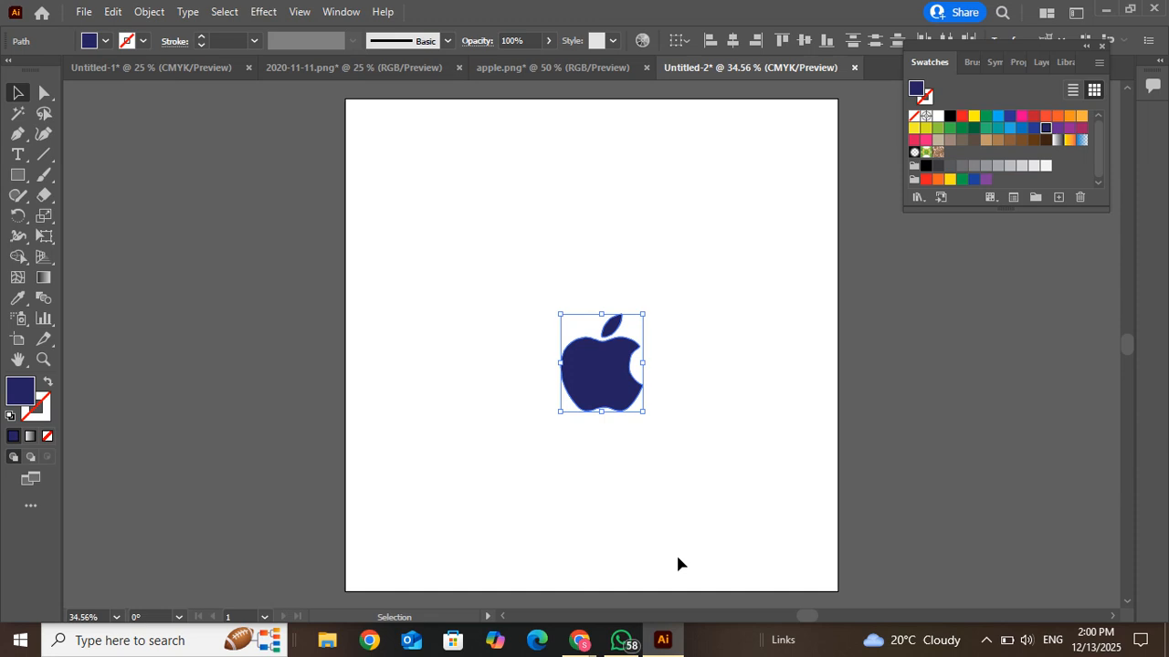
pyautogui.click(146, 12)
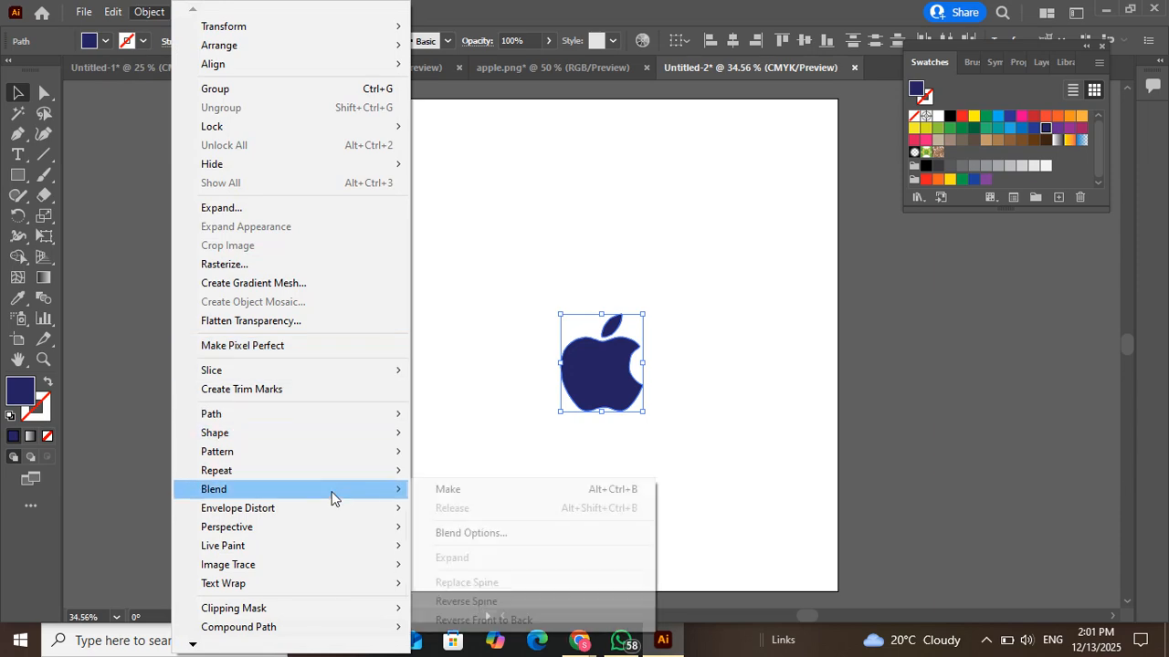
pyautogui.moveTo(329, 468)
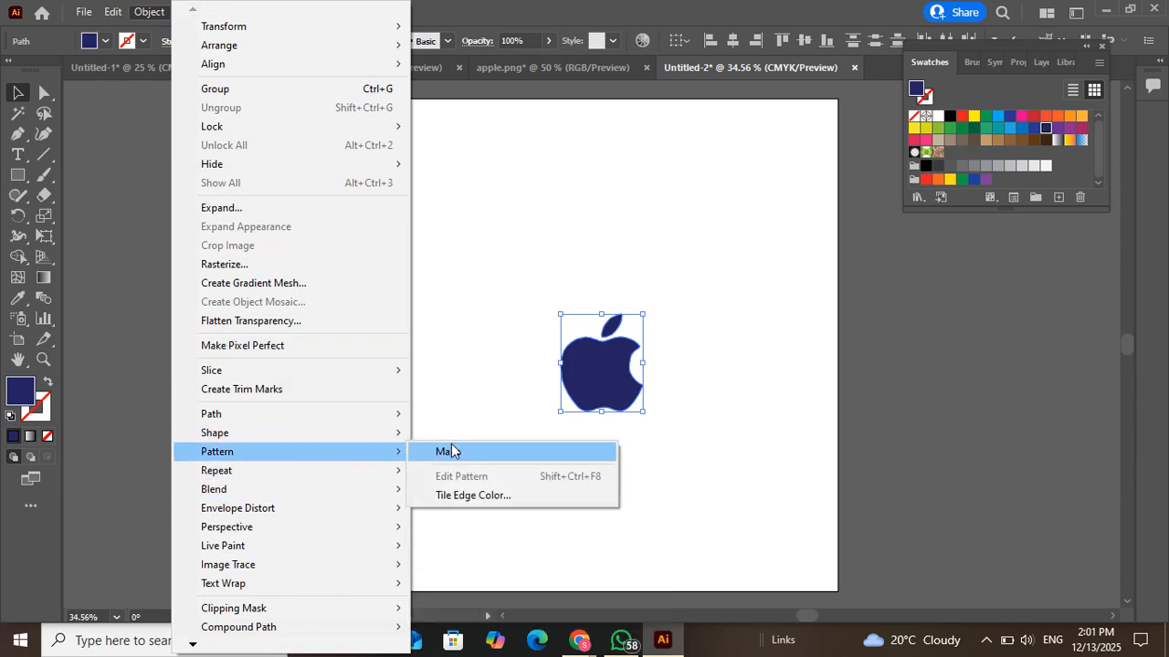
pyautogui.click(451, 446)
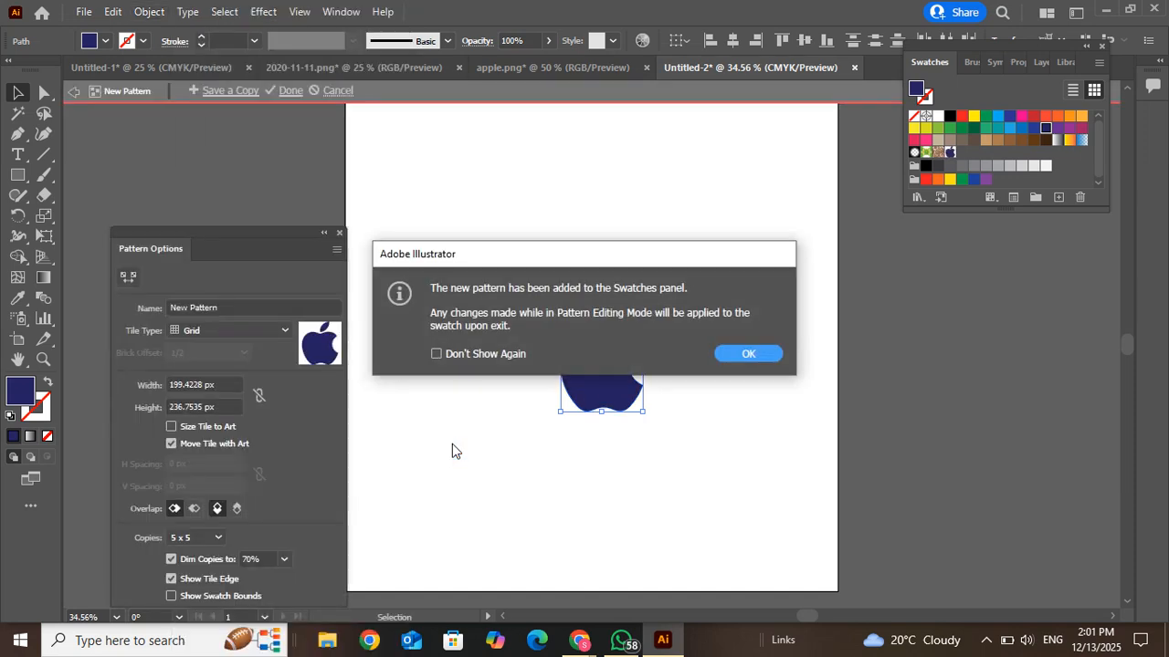
pyautogui.click(750, 353)
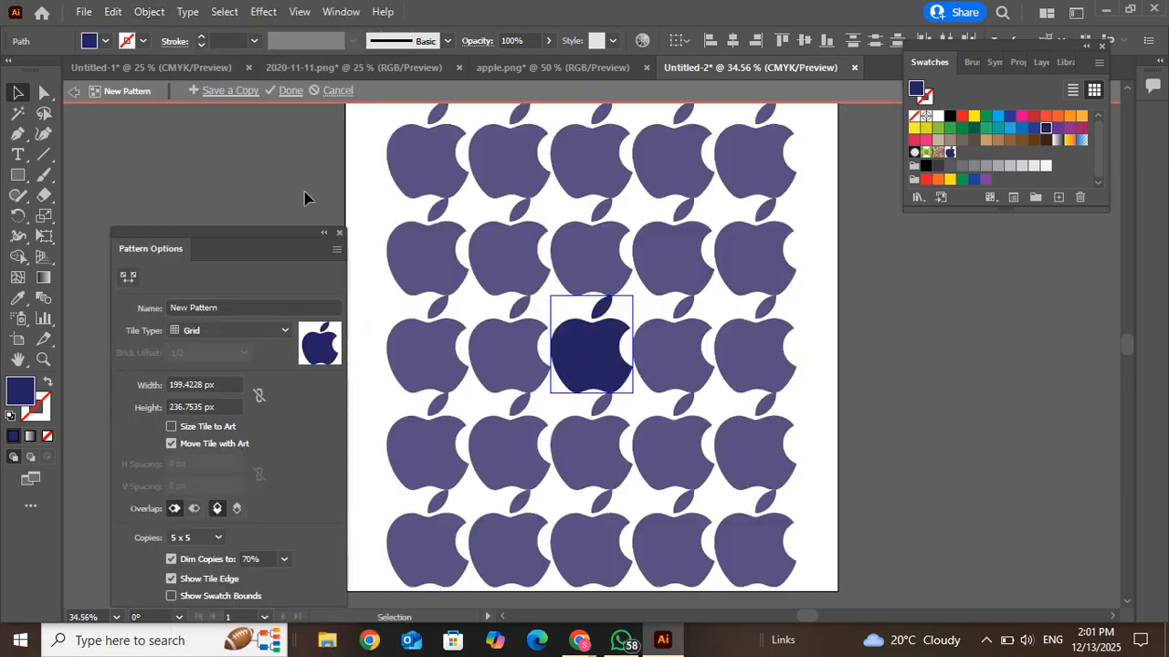
# Set the tile type to Brick by Row and enlarge the tile to about 238.7 by 260.4 px with the Pattern Tile Tool
pyautogui.moveTo(258, 239); pyautogui.dragTo(273, 93)
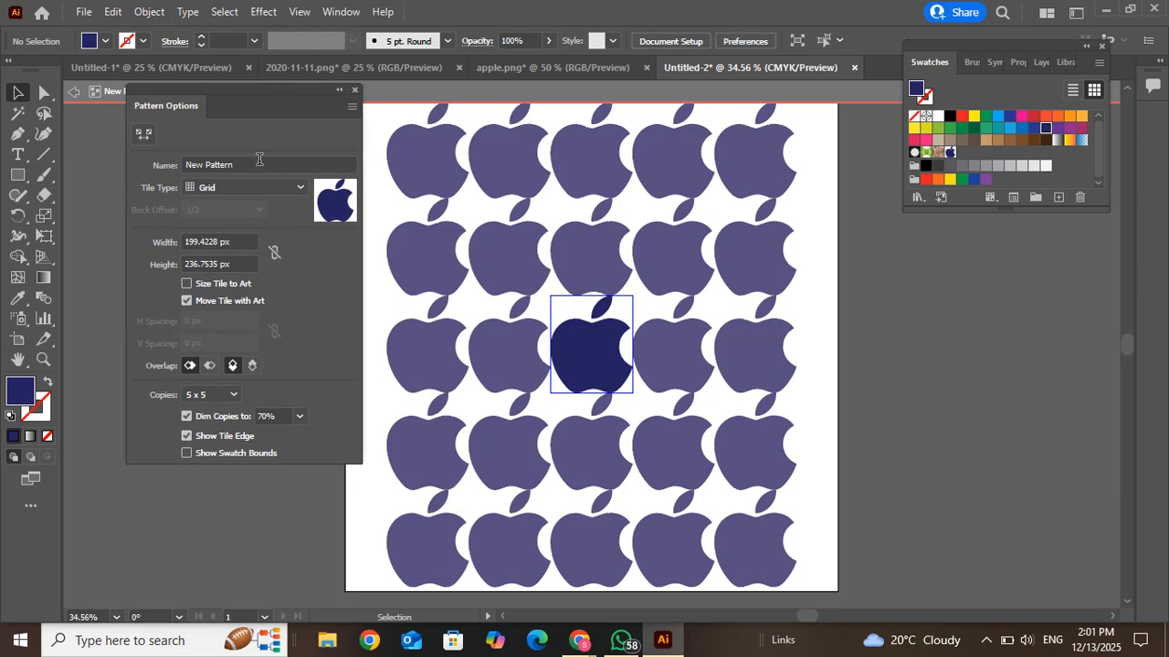
pyautogui.click(241, 189)
pyautogui.click(241, 224)
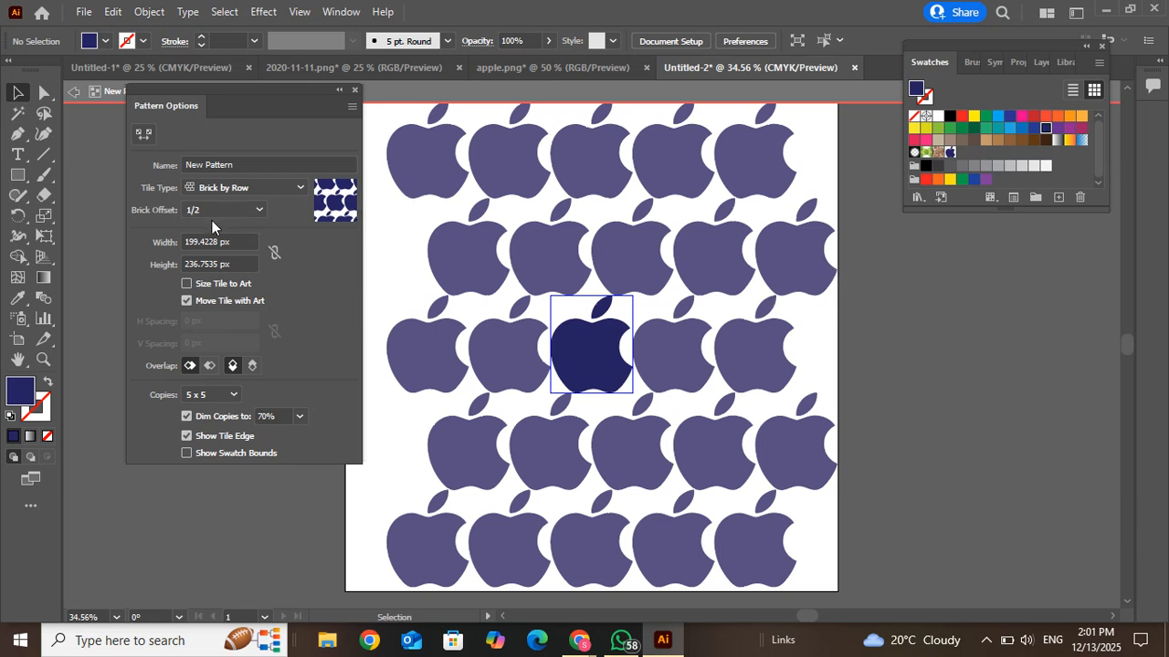
pyautogui.click(143, 133)
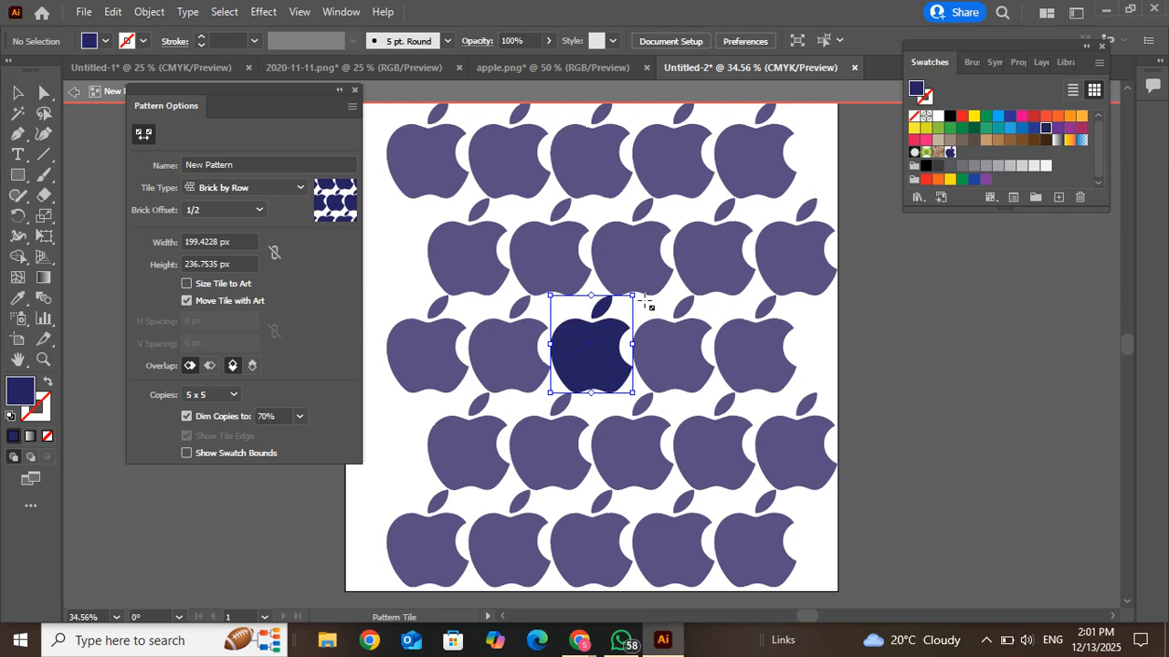
pyautogui.moveTo(632, 297)
pyautogui.mouseDown()
pyautogui.moveTo(652, 285)
pyautogui.moveTo(632, 304)
pyautogui.moveTo(649, 295)
pyautogui.mouseUp()
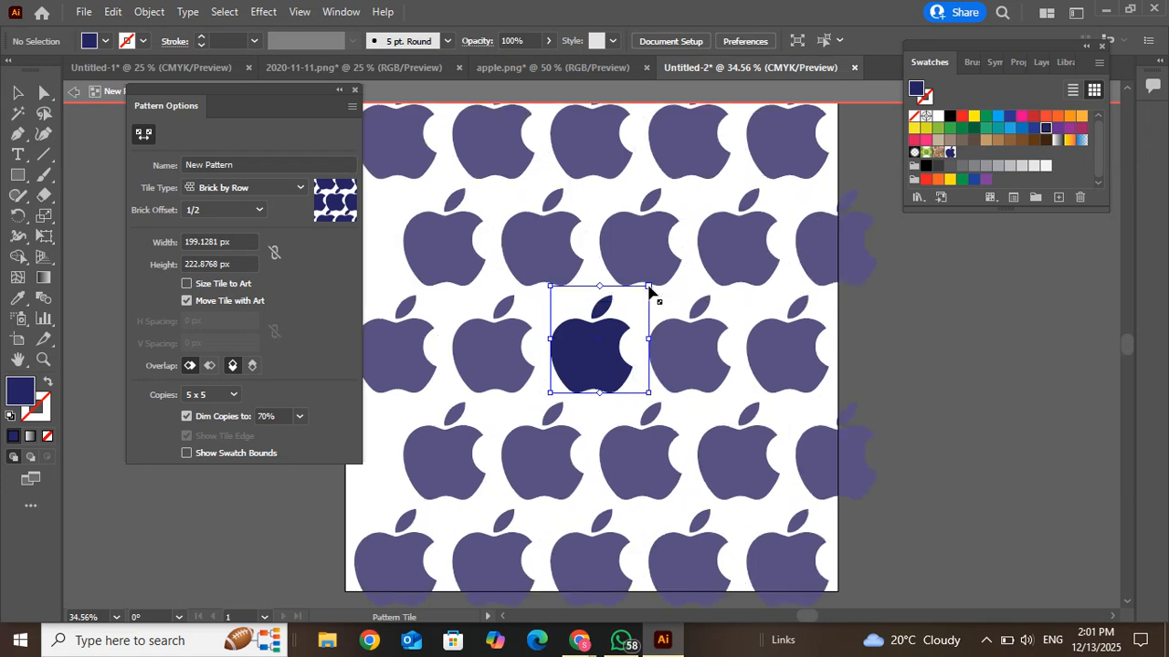
# Change the apple pattern's tile type to Brick by Column
pyautogui.click(235, 187)
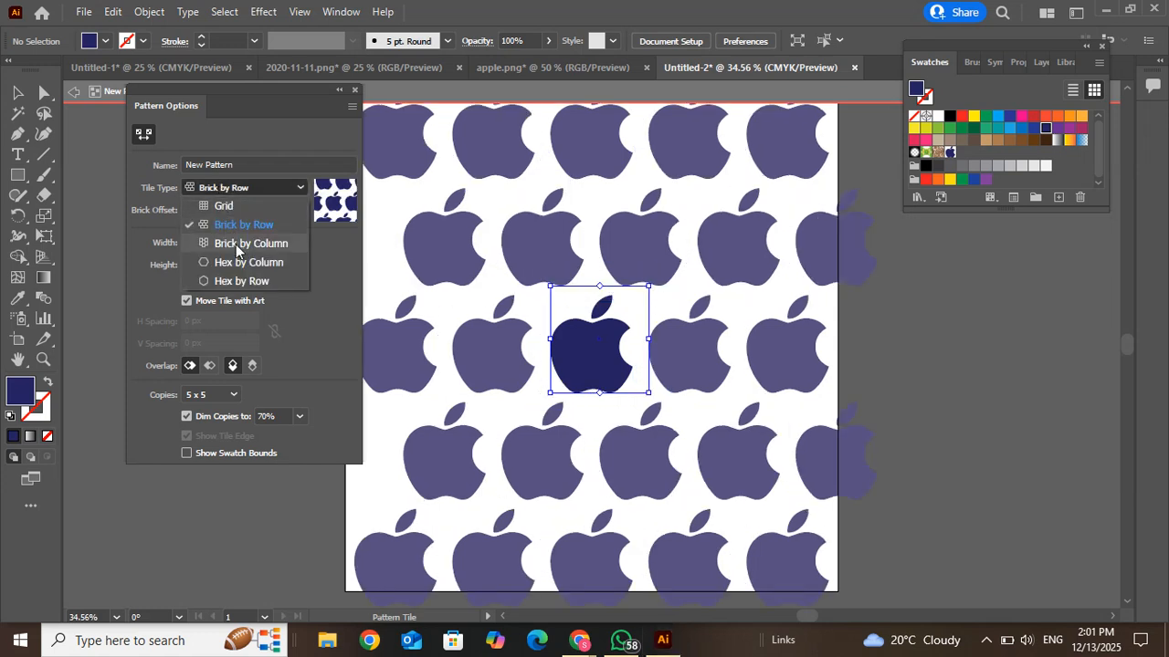
pyautogui.click(236, 244)
pyautogui.click(239, 189)
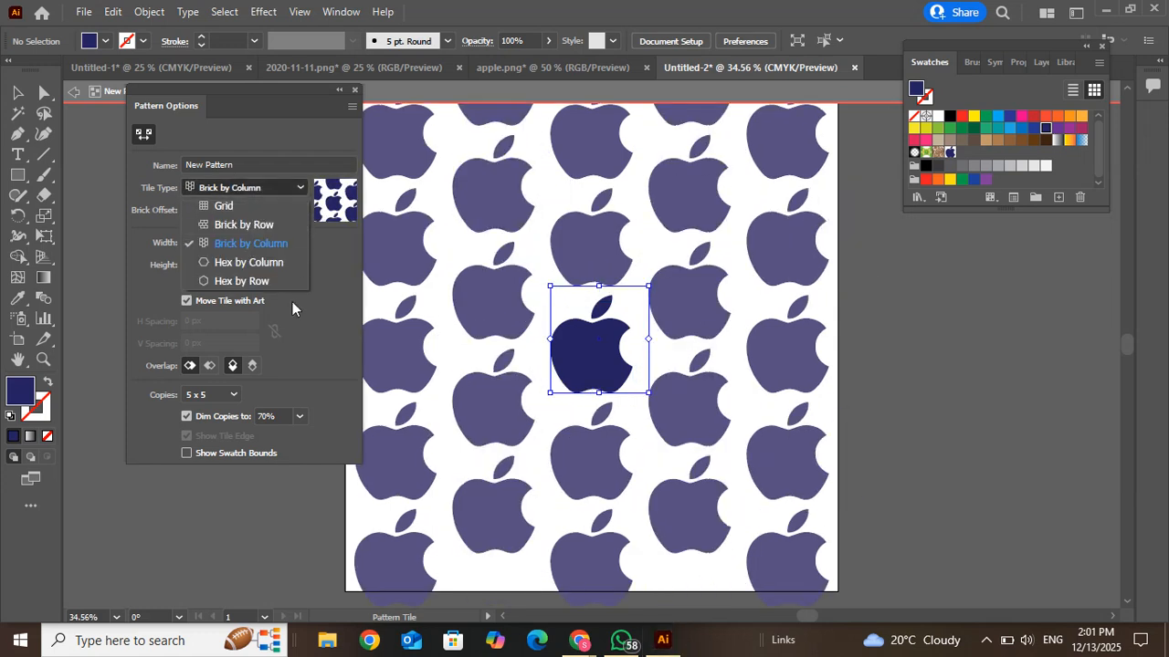
pyautogui.click(348, 362)
# Set the pattern preview to 9 x 9 copies and finish editing the apple pattern
pyautogui.click(228, 401)
pyautogui.click(228, 401)
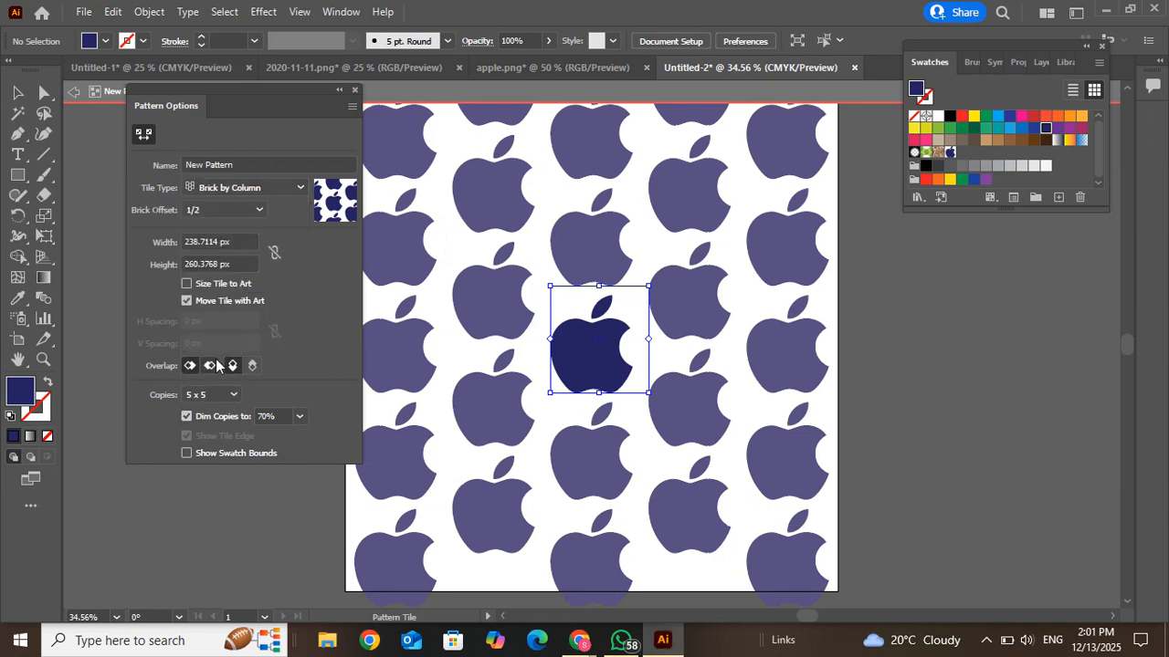
pyautogui.click(220, 401)
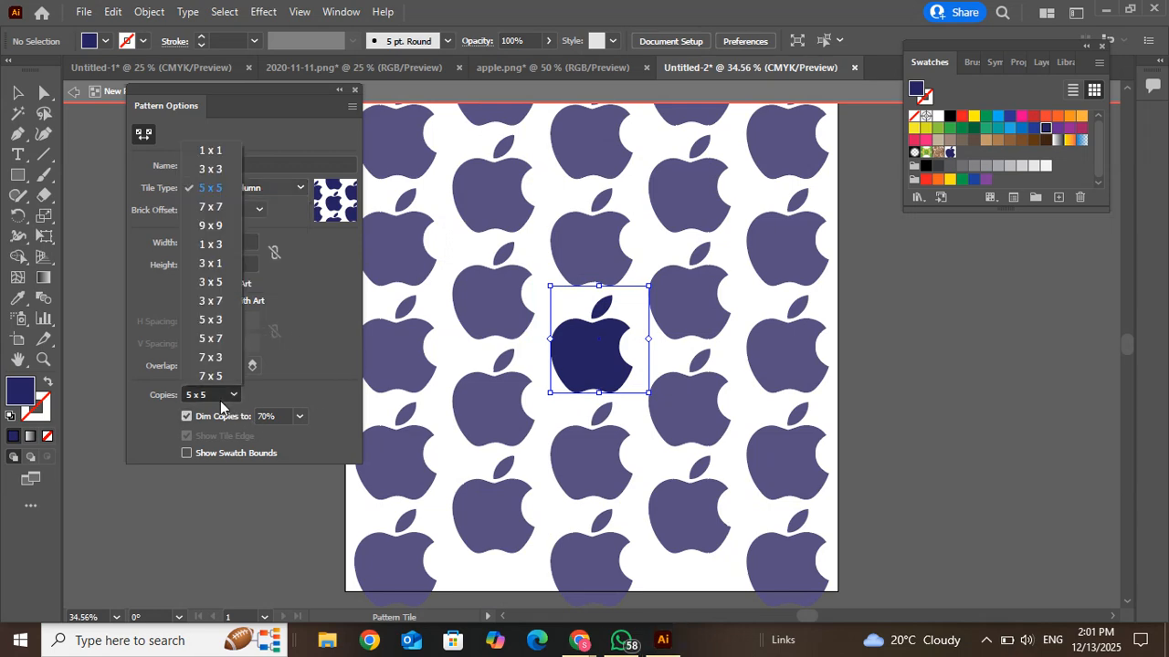
pyautogui.click(229, 225)
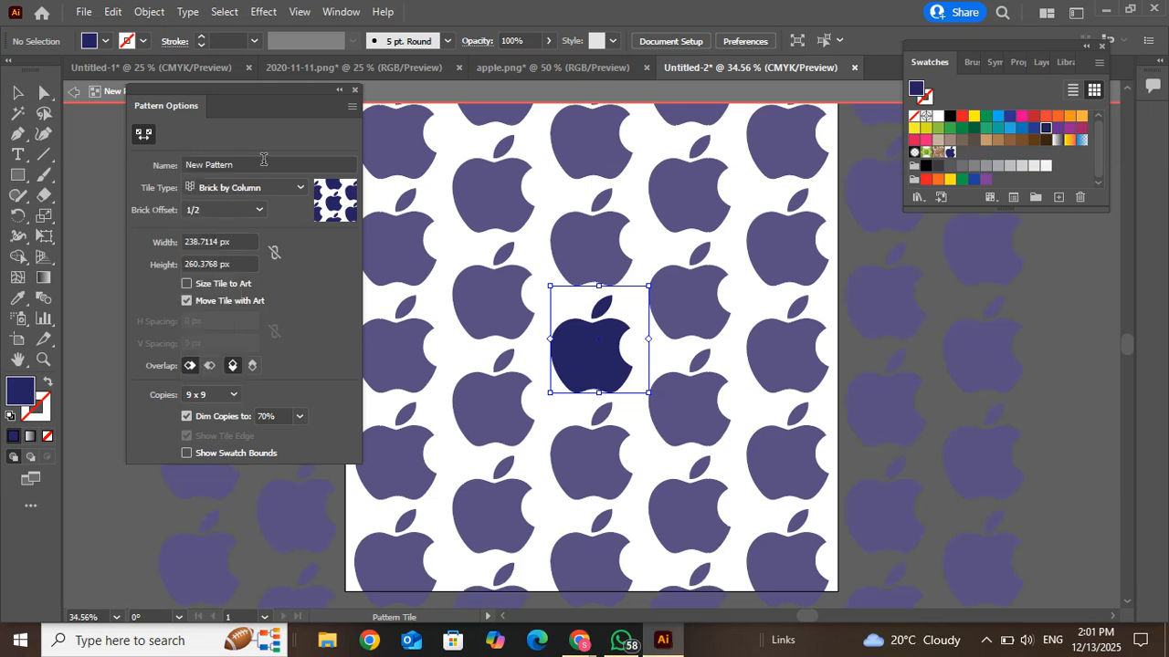
pyautogui.moveTo(292, 89); pyautogui.dragTo(270, 189)
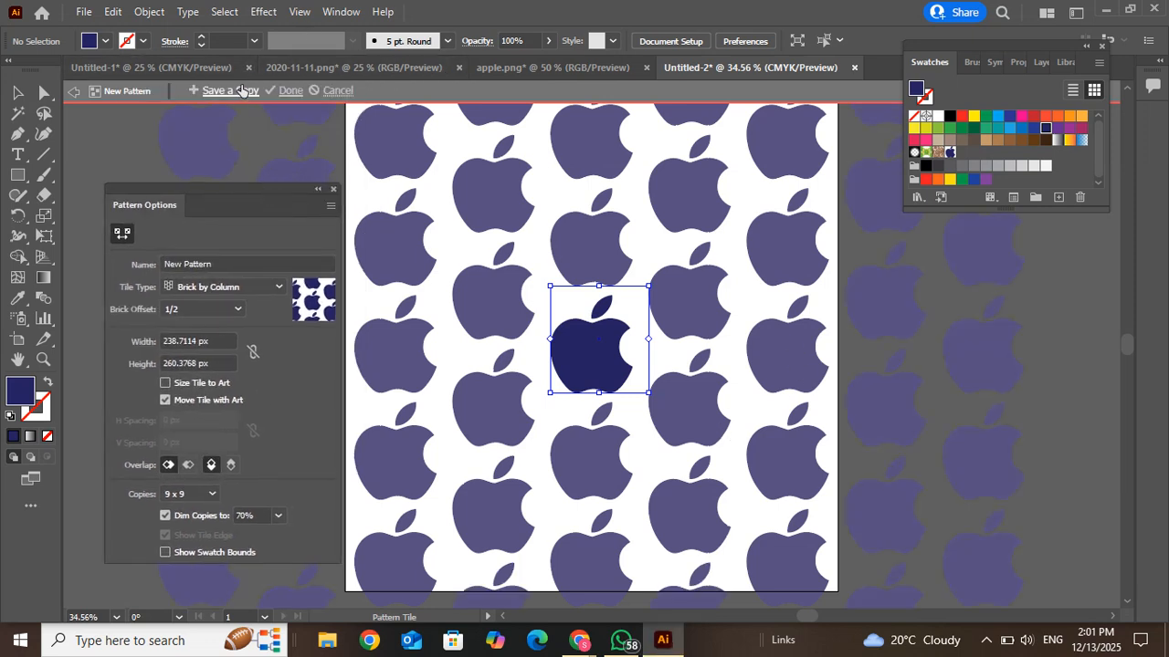
pyautogui.click(288, 91)
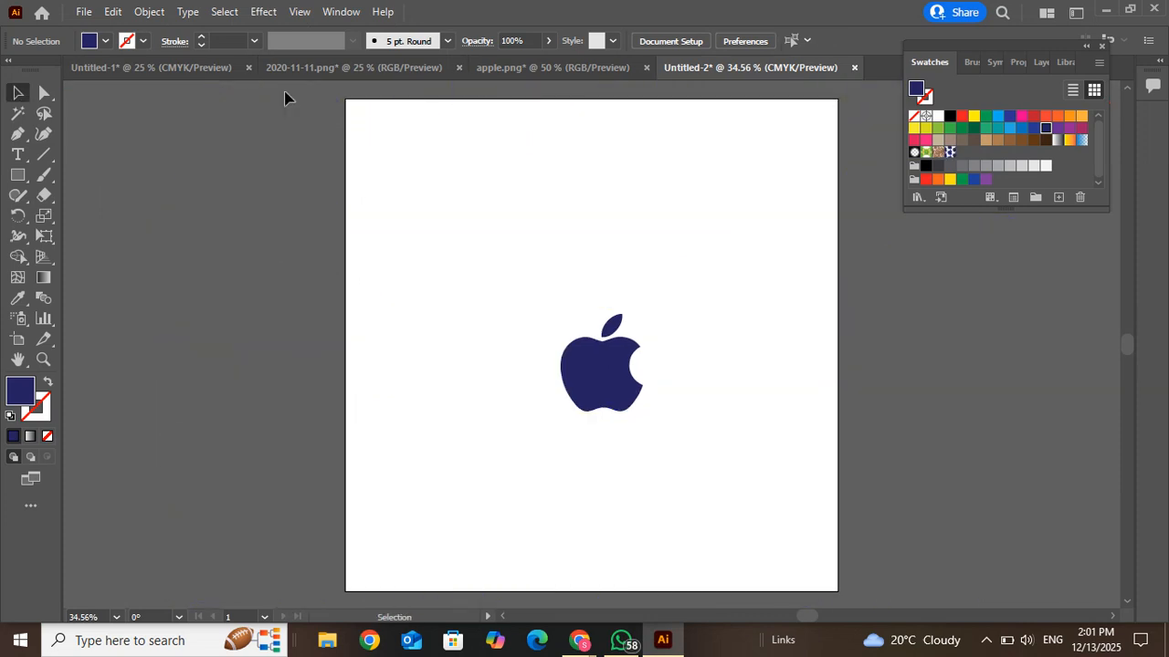
# Move the whole navy apple off the artboard into the empty area to its upper left and deselect it
pyautogui.moveTo(500, 203); pyautogui.dragTo(713, 525)
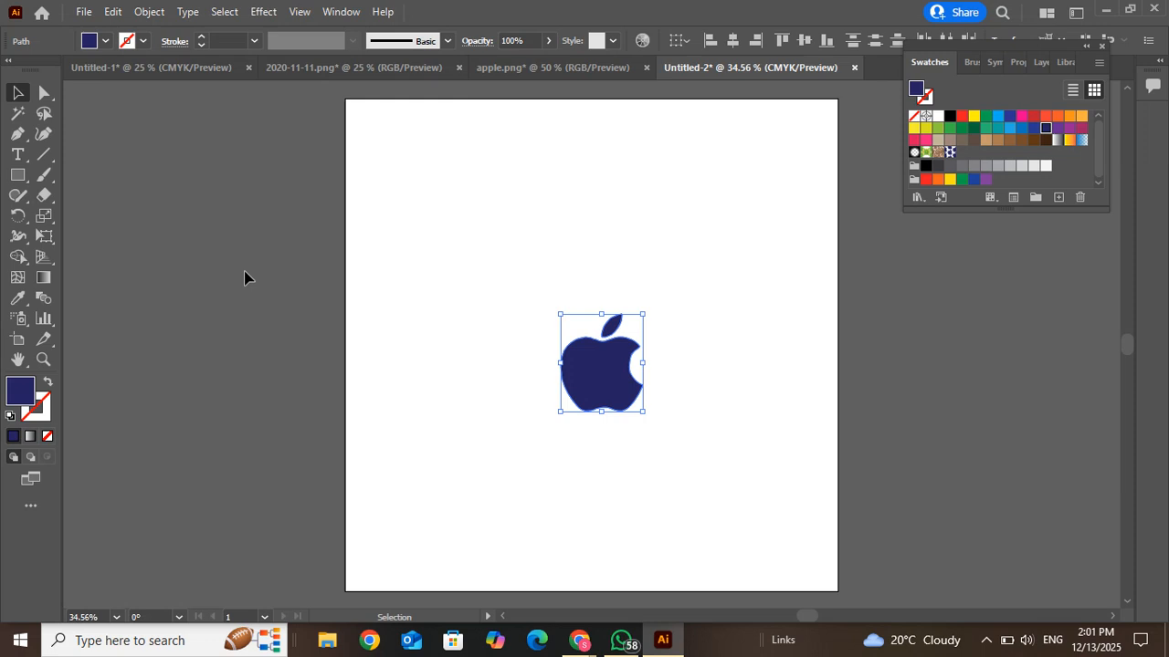
pyautogui.moveTo(598, 382); pyautogui.dragTo(128, 187)
pyautogui.click(755, 237)
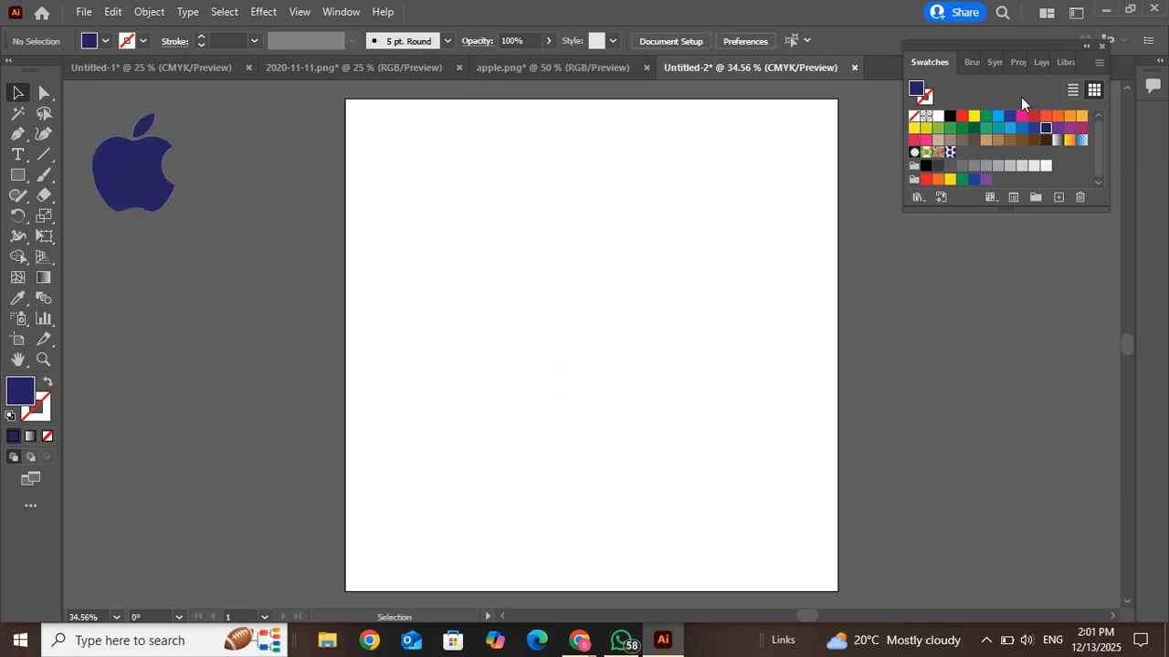
# Draw a large rectangle just inside the artboard edges and fill it with the new apple pattern swatch
pyautogui.click(18, 174)
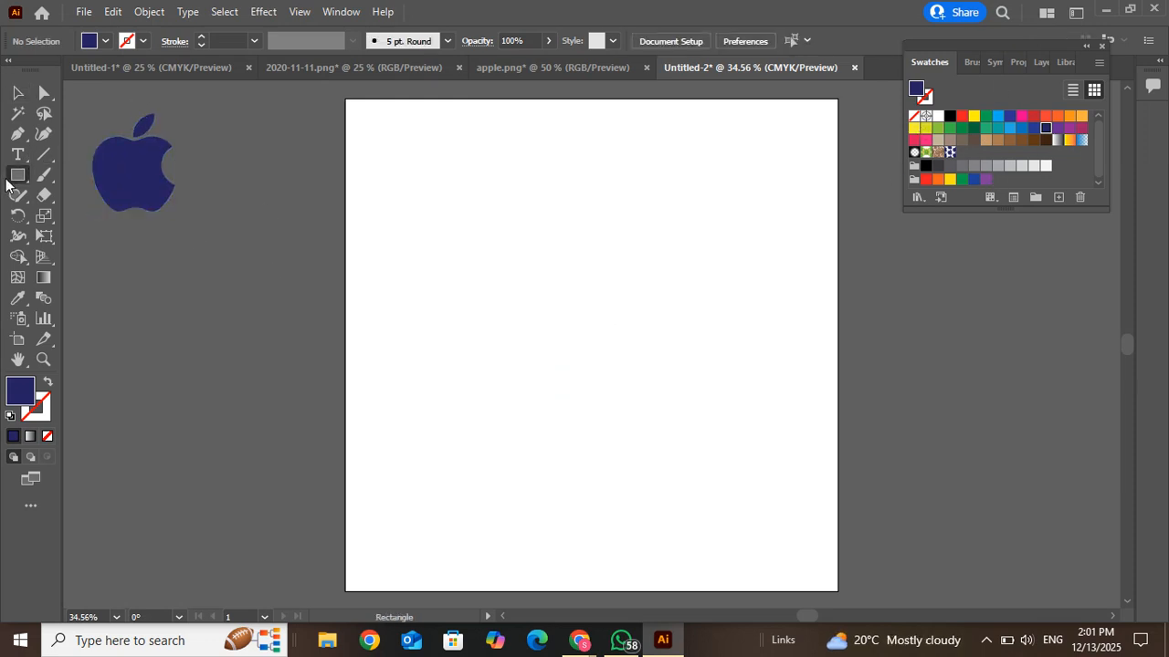
pyautogui.moveTo(366, 128)
pyautogui.mouseDown()
pyautogui.moveTo(673, 479)
pyautogui.moveTo(831, 544)
pyautogui.moveTo(806, 581)
pyautogui.mouseUp()
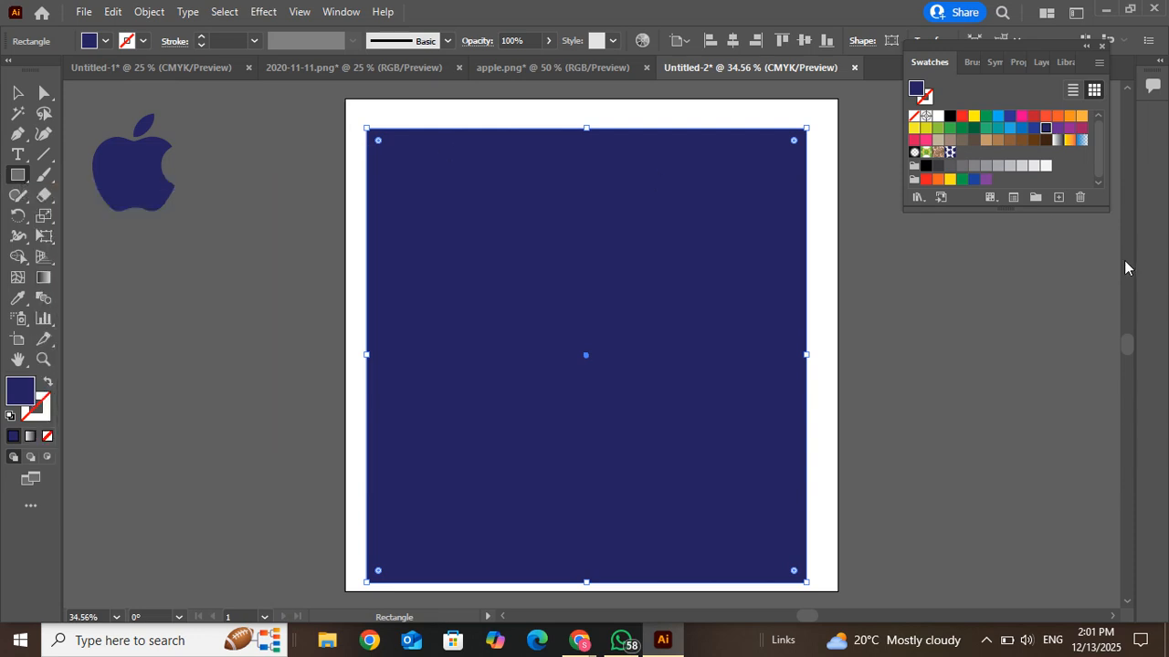
pyautogui.click(949, 152)
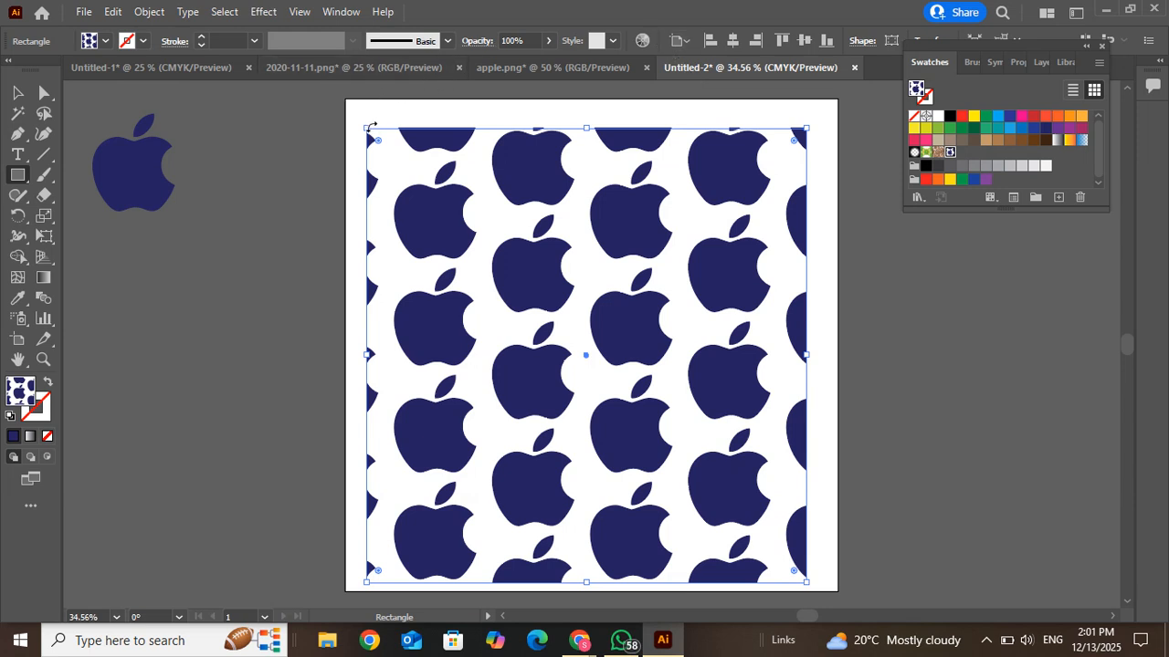
# Delete the patterned rectangle and draw a new one, stretching its upper-left corner and right side towards the artboard edges
pyautogui.moveTo(372, 126); pyautogui.dragTo(342, 156)
pyautogui.press('Delete')
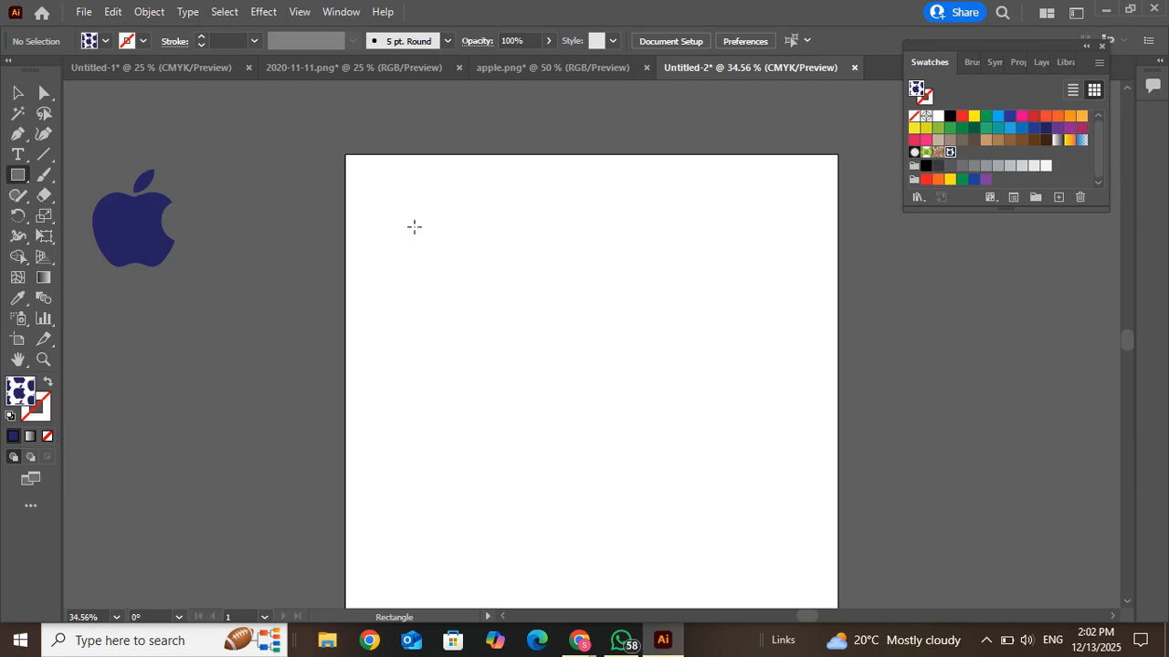
pyautogui.moveTo(371, 190); pyautogui.dragTo(828, 524)
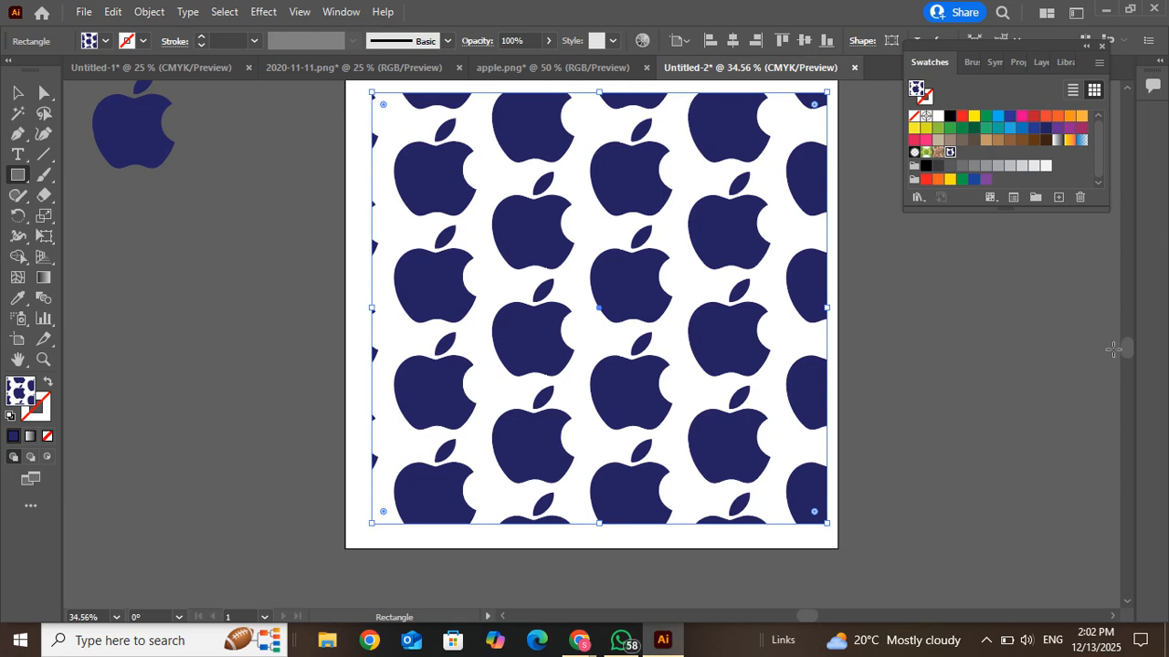
pyautogui.scroll(3, 1130, 348)
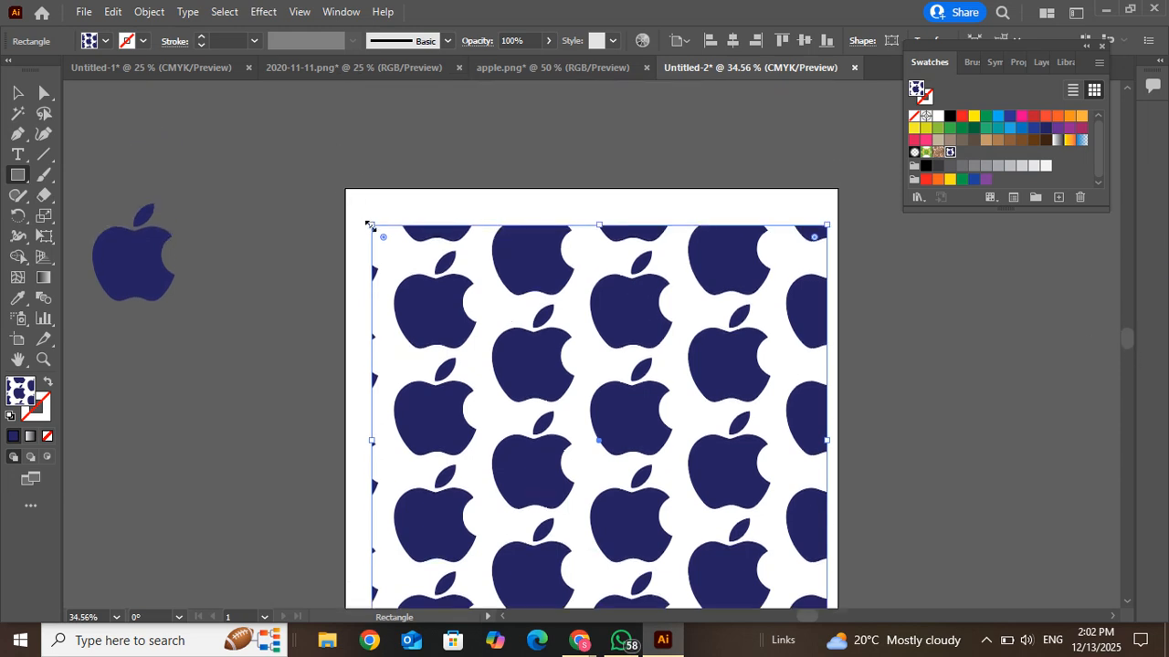
pyautogui.moveTo(369, 224); pyautogui.dragTo(344, 194)
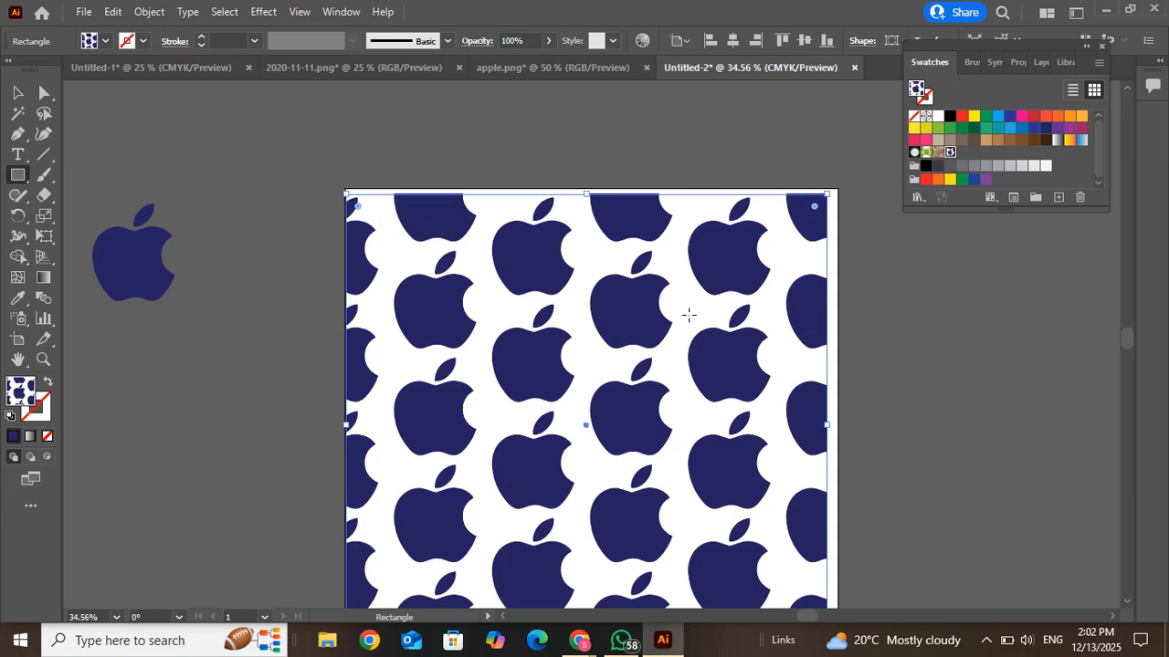
pyautogui.moveTo(830, 425)
pyautogui.mouseDown()
pyautogui.moveTo(861, 425)
pyautogui.moveTo(834, 426)
pyautogui.mouseUp()
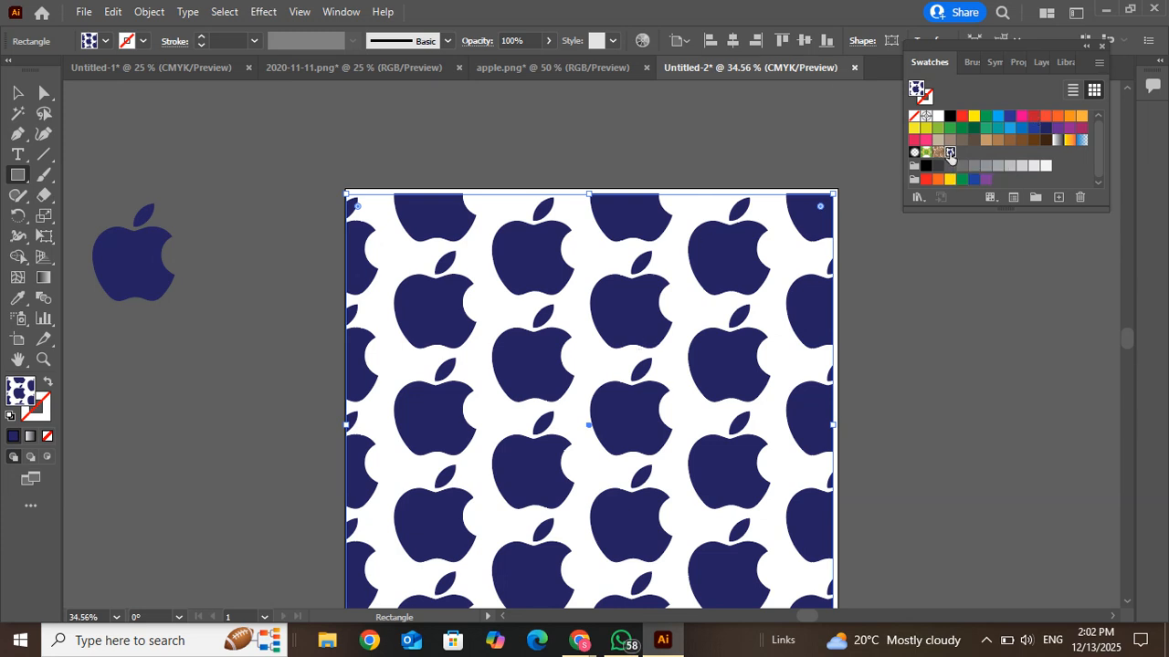
# Edit the apple pattern swatch so that the apple body is bright red, leaving the leaf navy, and finish pattern editing
pyautogui.doubleClick(950, 153)
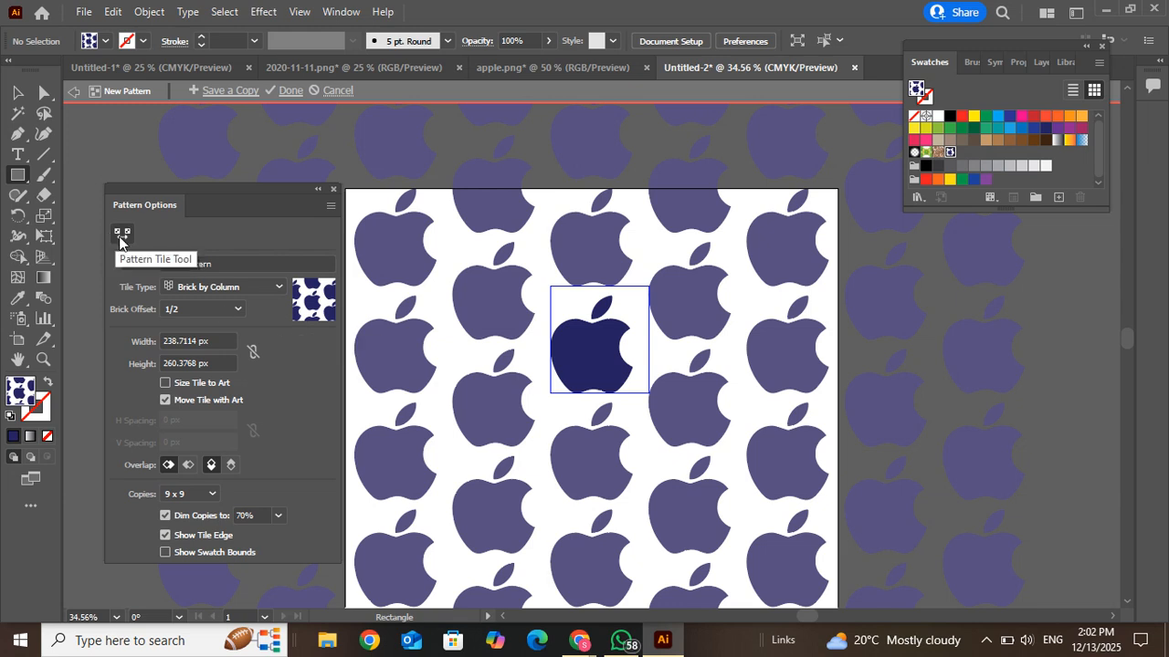
pyautogui.click(122, 236)
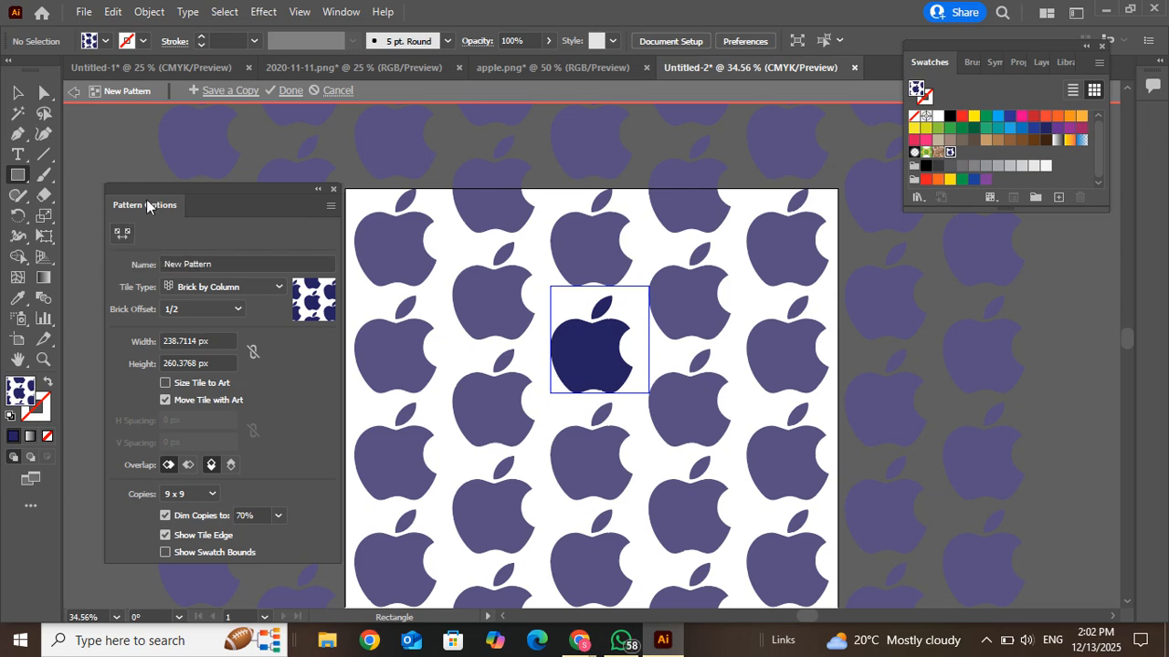
pyautogui.click(17, 92)
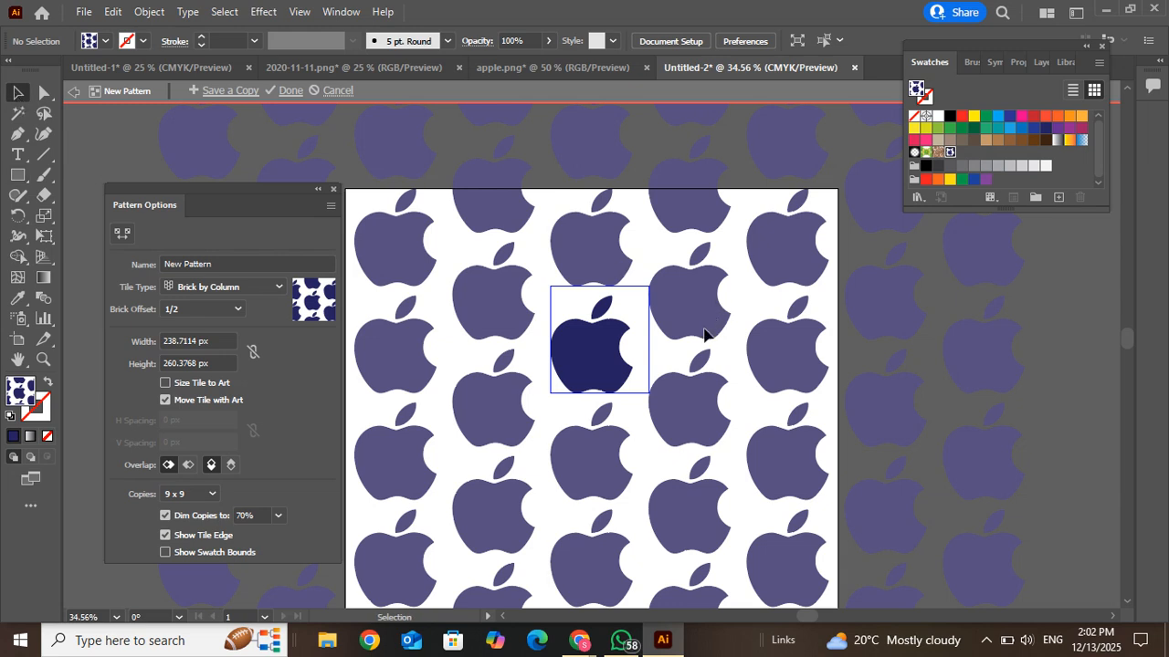
pyautogui.click(600, 351)
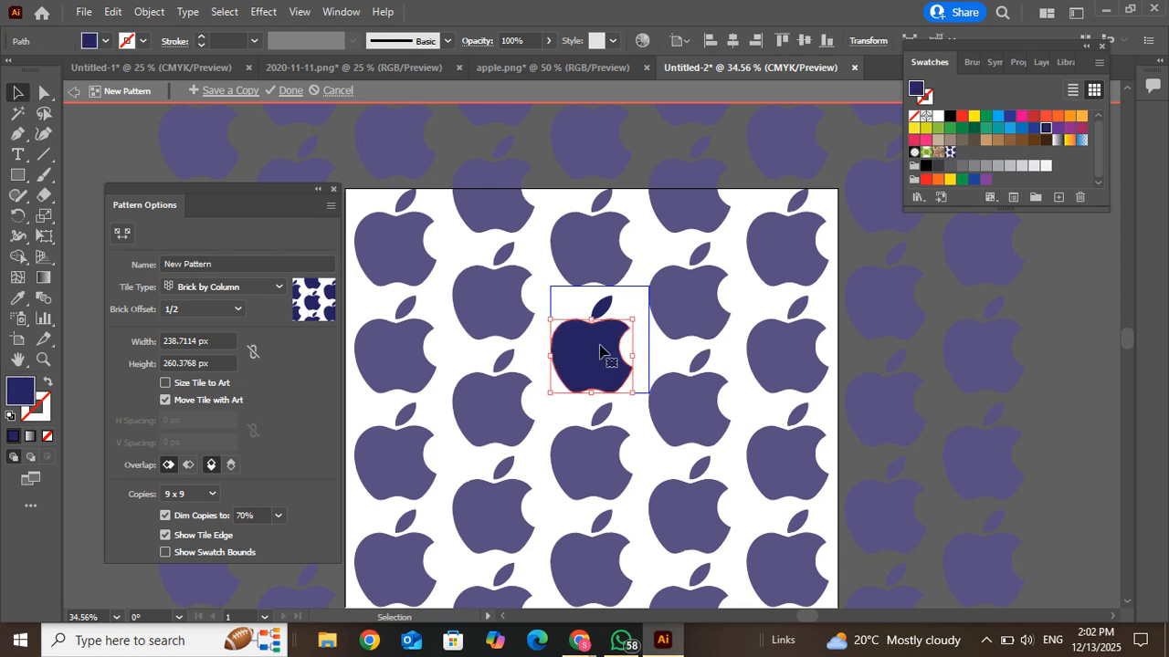
pyautogui.doubleClick(18, 394)
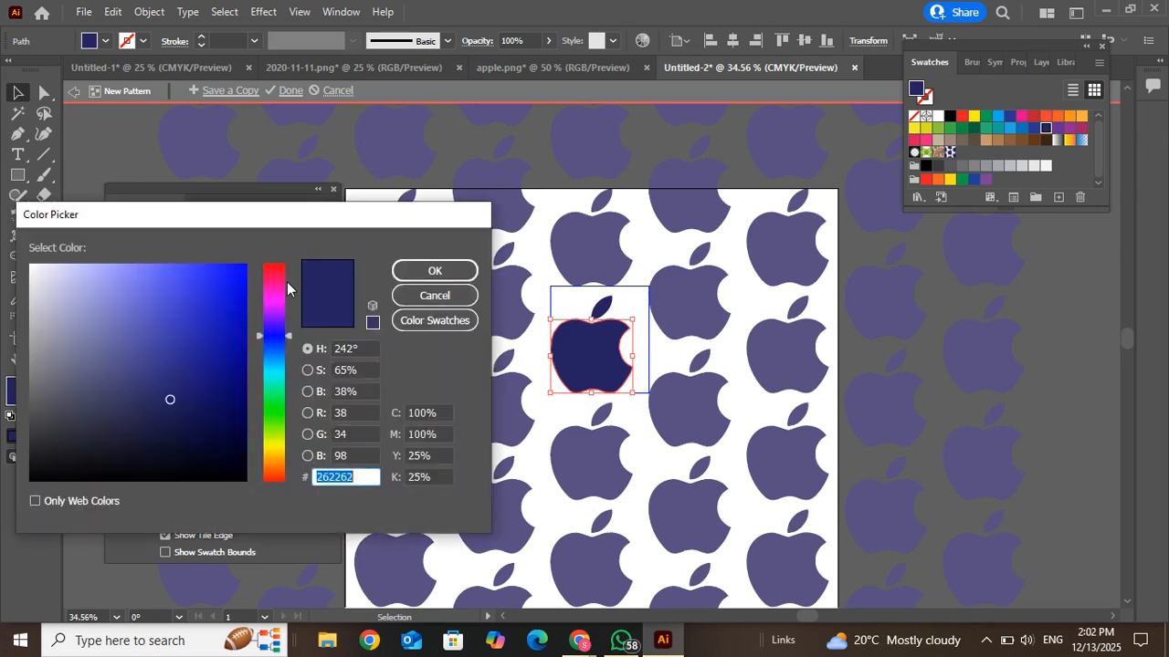
pyautogui.click(281, 268)
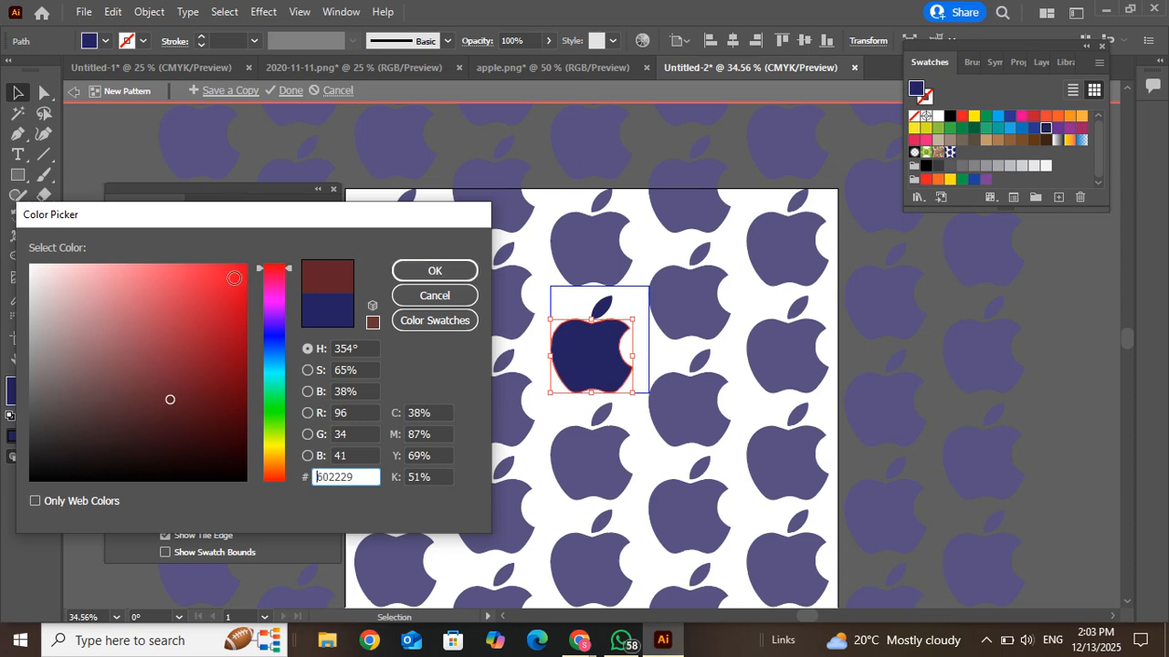
pyautogui.click(234, 278)
pyautogui.click(454, 274)
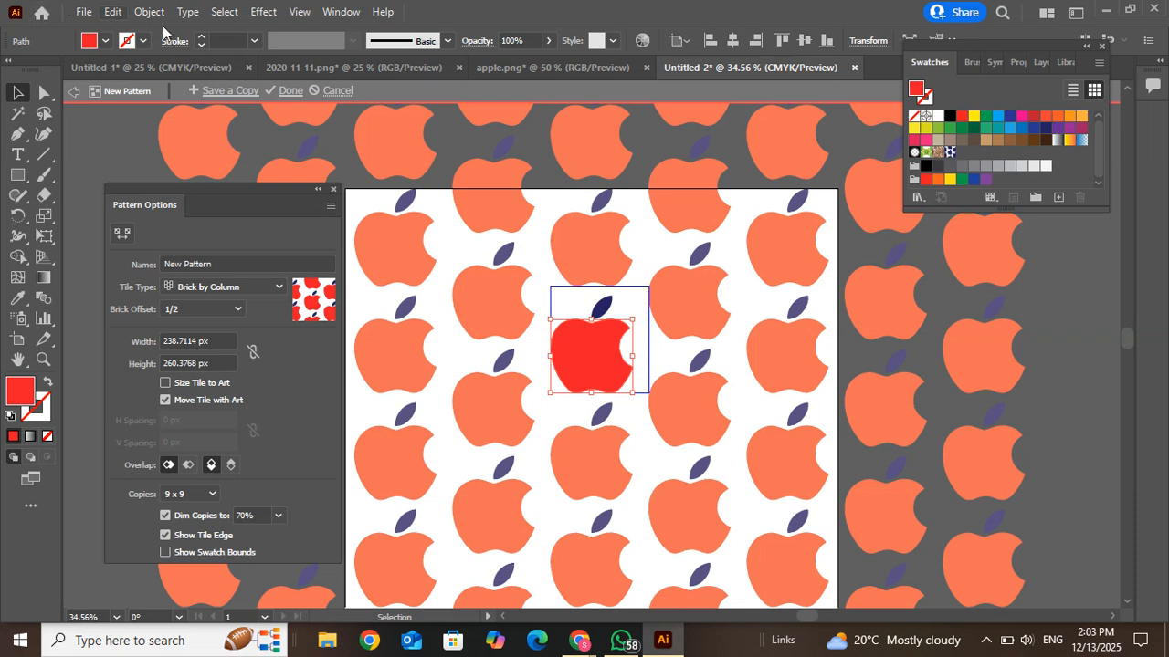
pyautogui.click(288, 90)
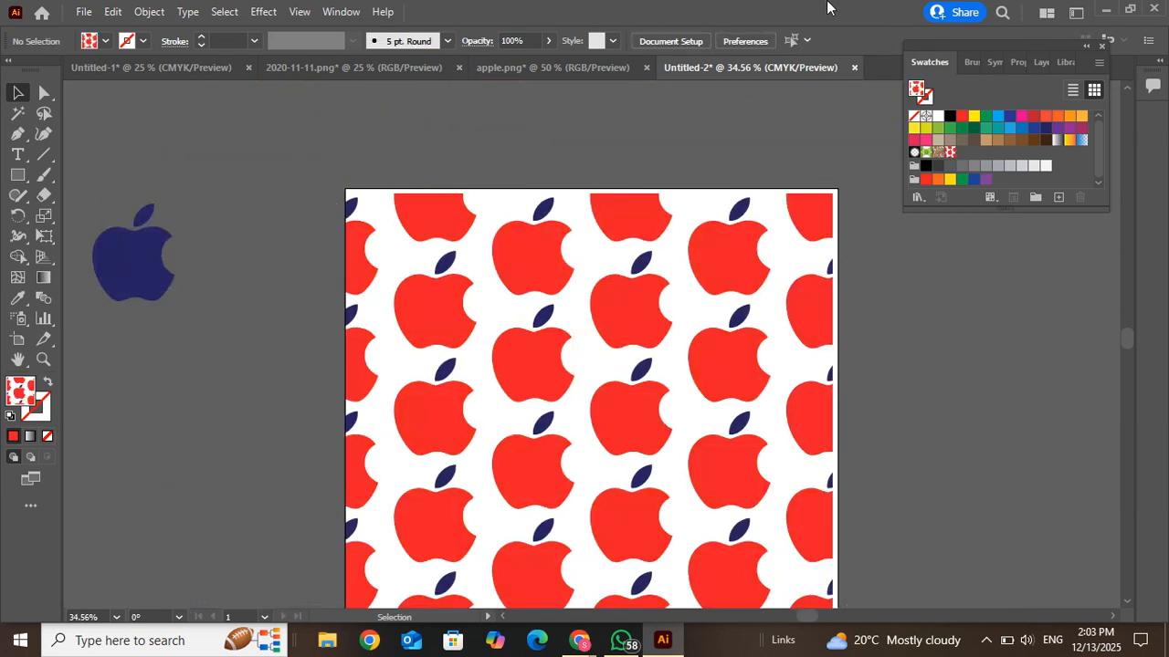
# Review the apple pattern swatch in pattern editing, close its options, finish editing and select the patterned rectangle to view it whole
pyautogui.doubleClick(950, 152)
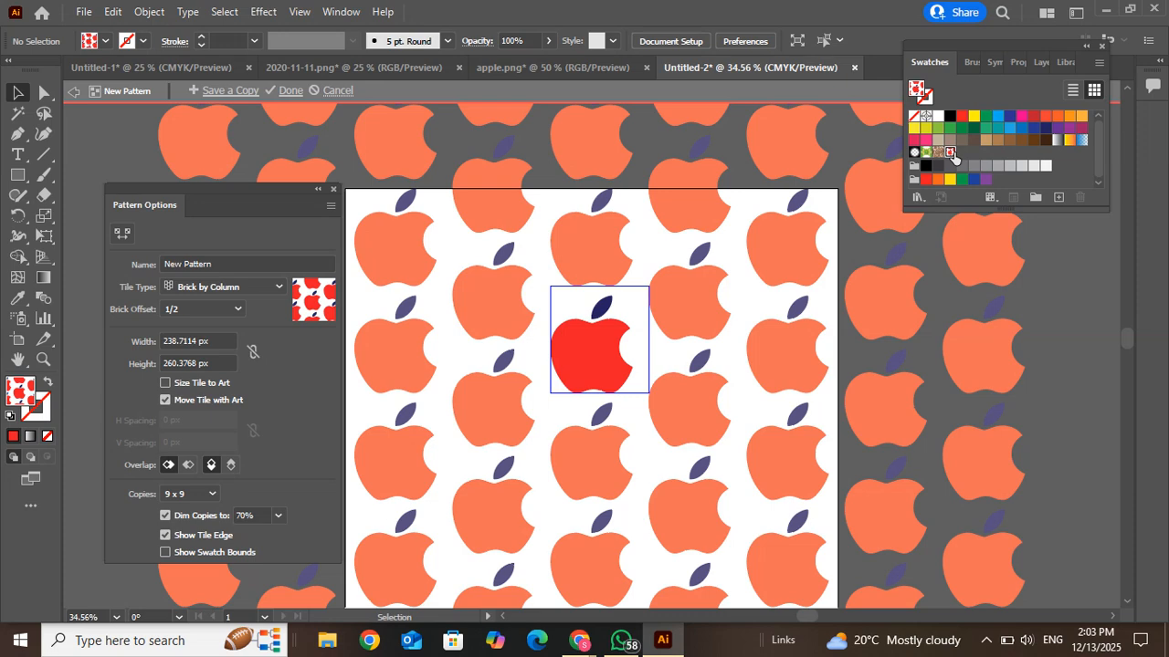
pyautogui.click(333, 189)
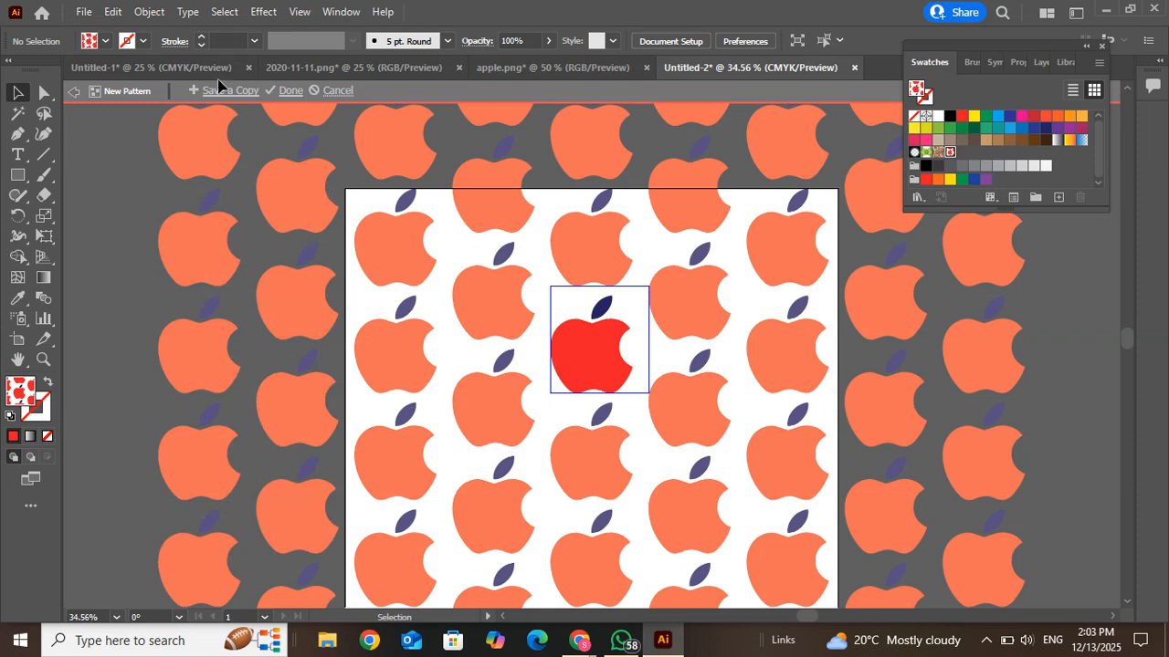
pyautogui.click(291, 90)
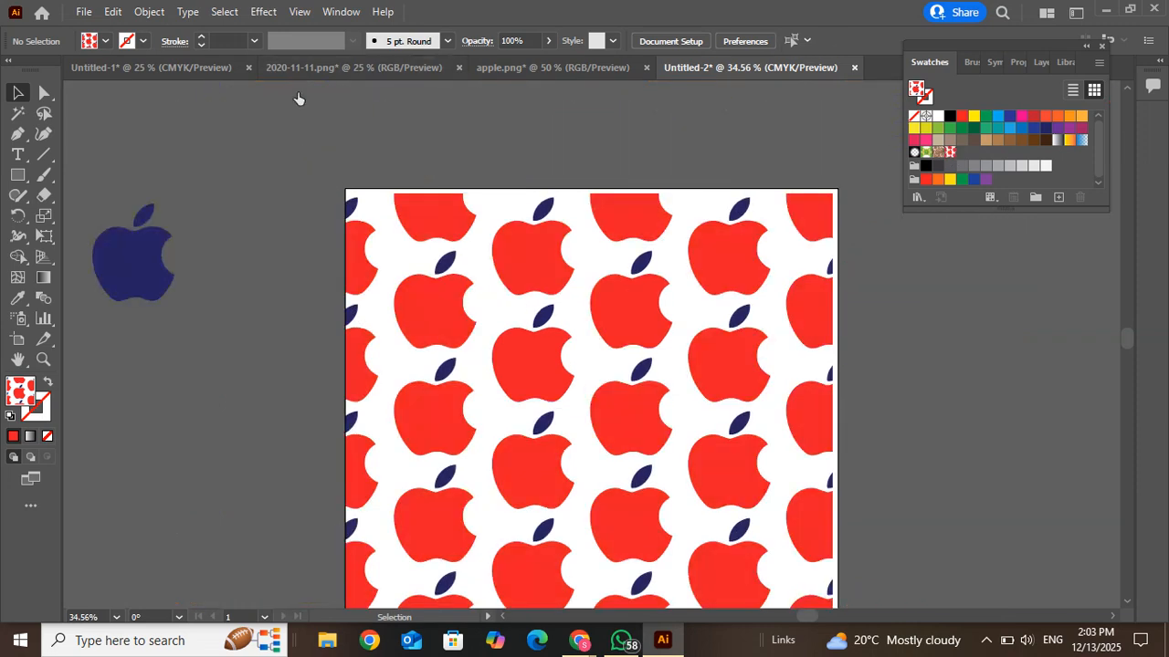
pyautogui.moveTo(612, 345); pyautogui.dragTo(530, 365)
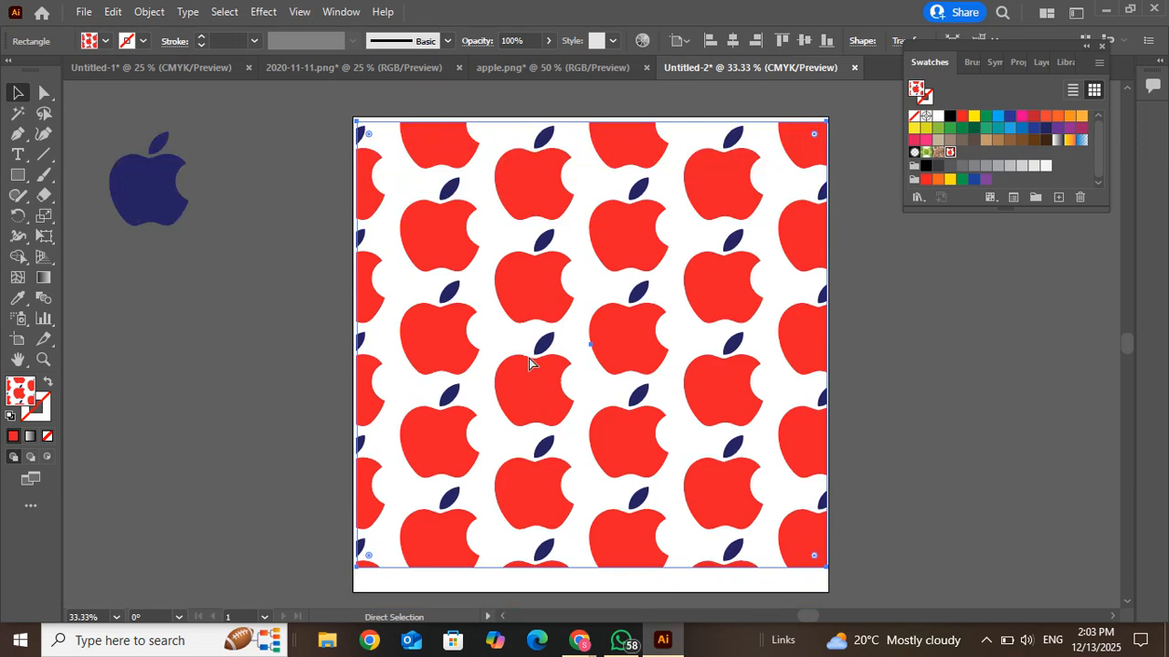
pyautogui.hotkey('ctrl', '-')
pyautogui.moveTo(534, 299)
pyautogui.mouseDown()
pyautogui.moveTo(545, 291)
pyautogui.moveTo(533, 298)
pyautogui.mouseUp()
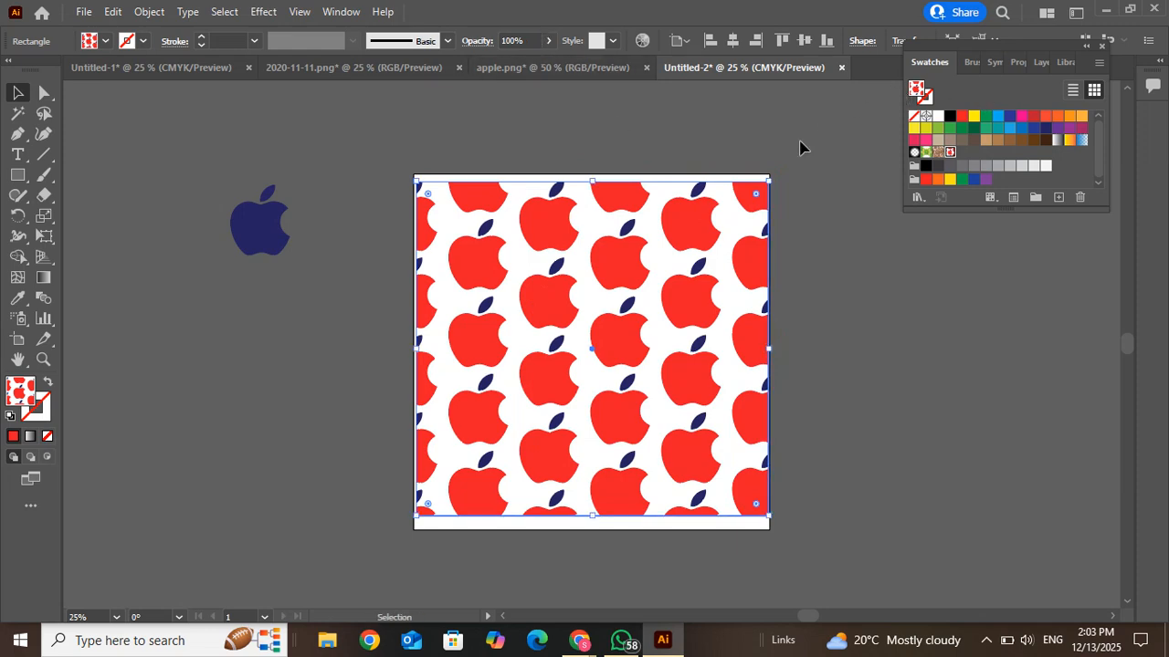
# Create a new 1200 x 1200 px document with one artboard in CMYK color mode
pyautogui.hotkey('ctrl', 'n')
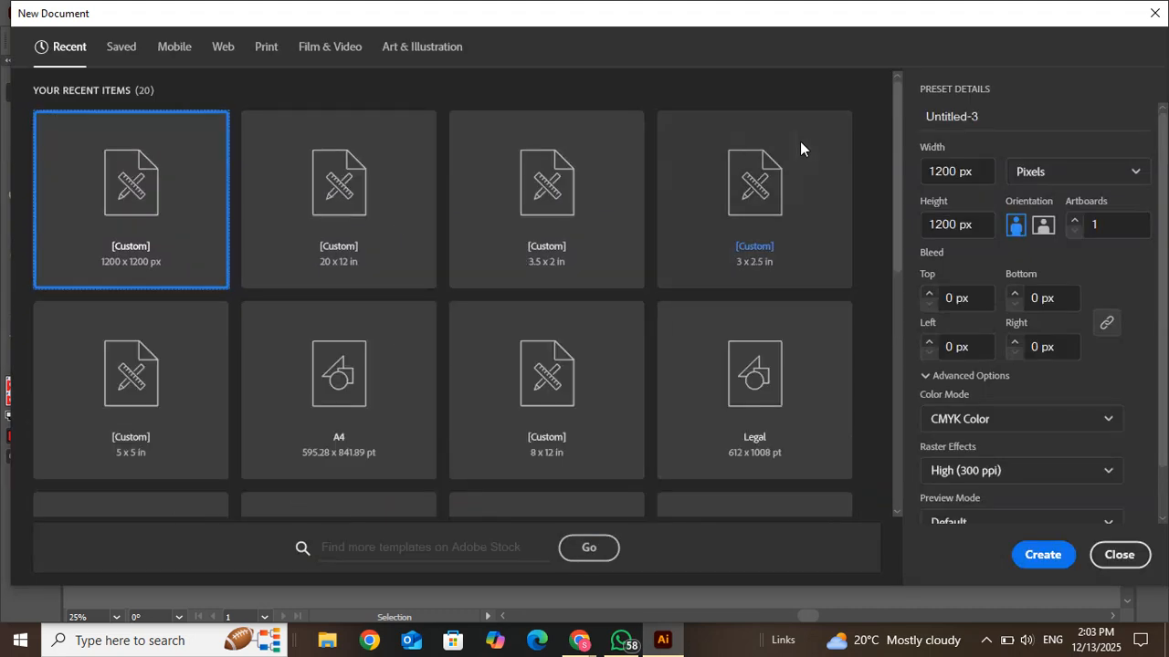
pyautogui.click(1043, 555)
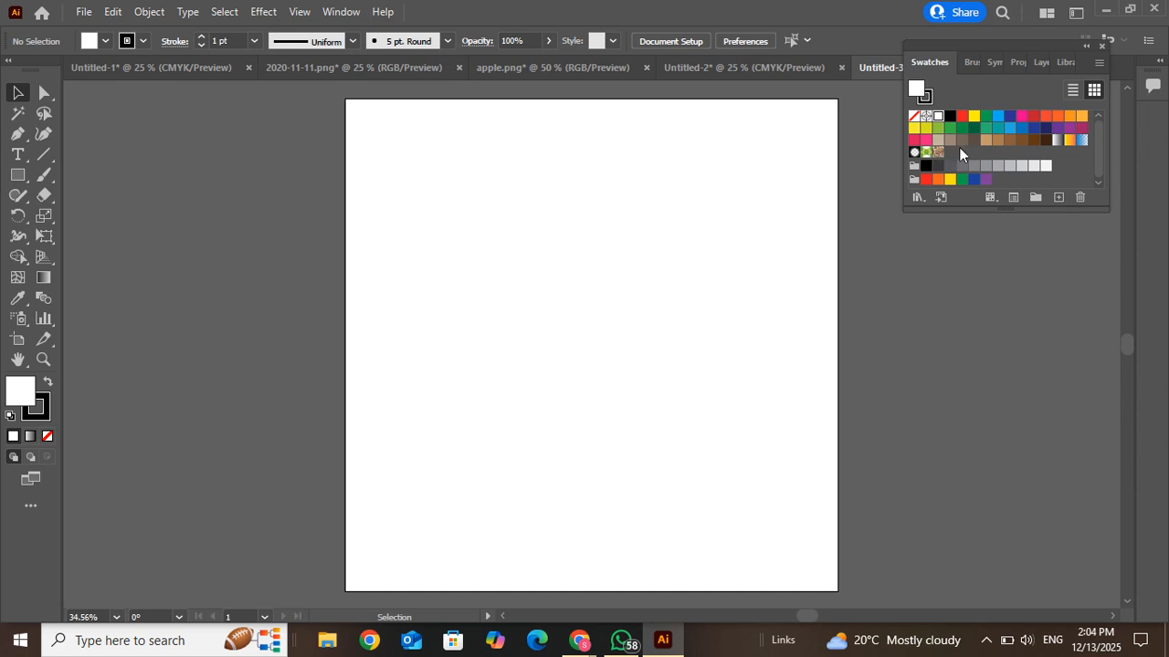
# Check which swatches are available in the open 2020-11-11.png and apple.png documents
pyautogui.click(303, 76)
pyautogui.click(765, 314)
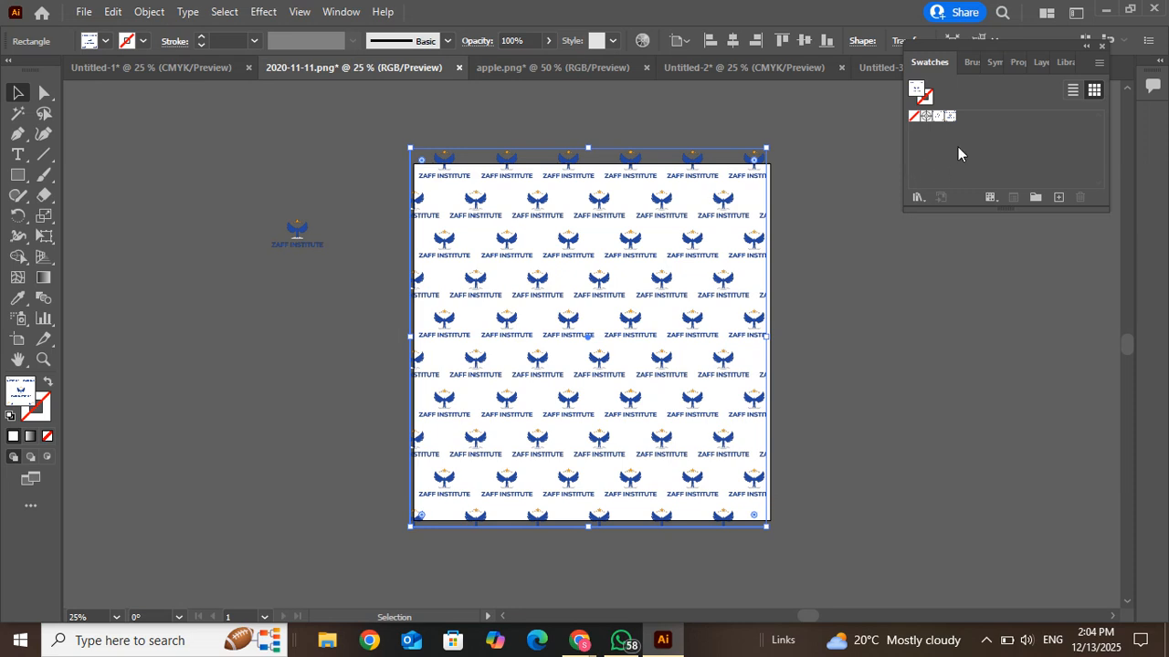
pyautogui.click(499, 67)
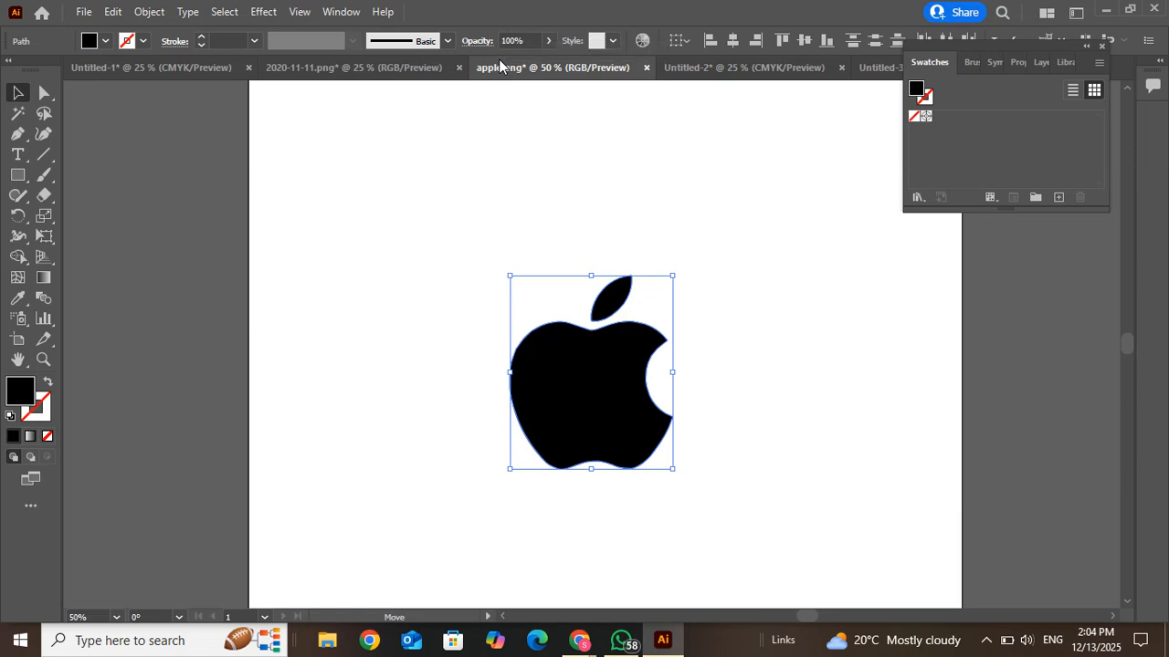
# Save the swatches of the Untitled-2 document as an AI swatch library named apple in the default Swatches folder
pyautogui.click(715, 70)
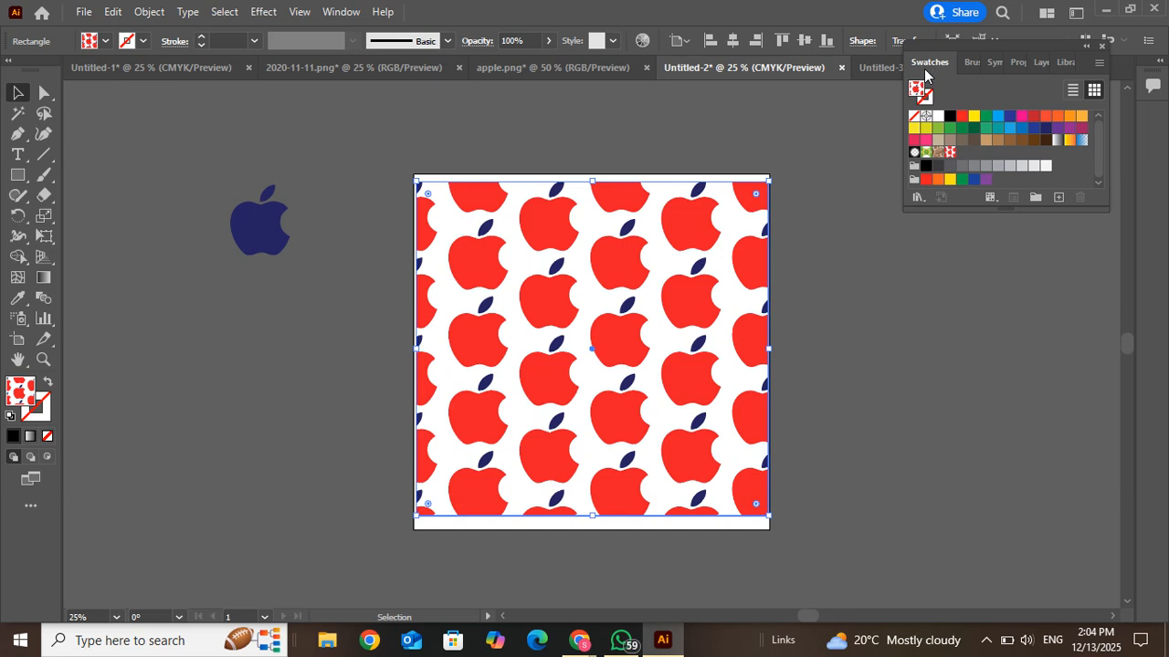
pyautogui.click(1099, 65)
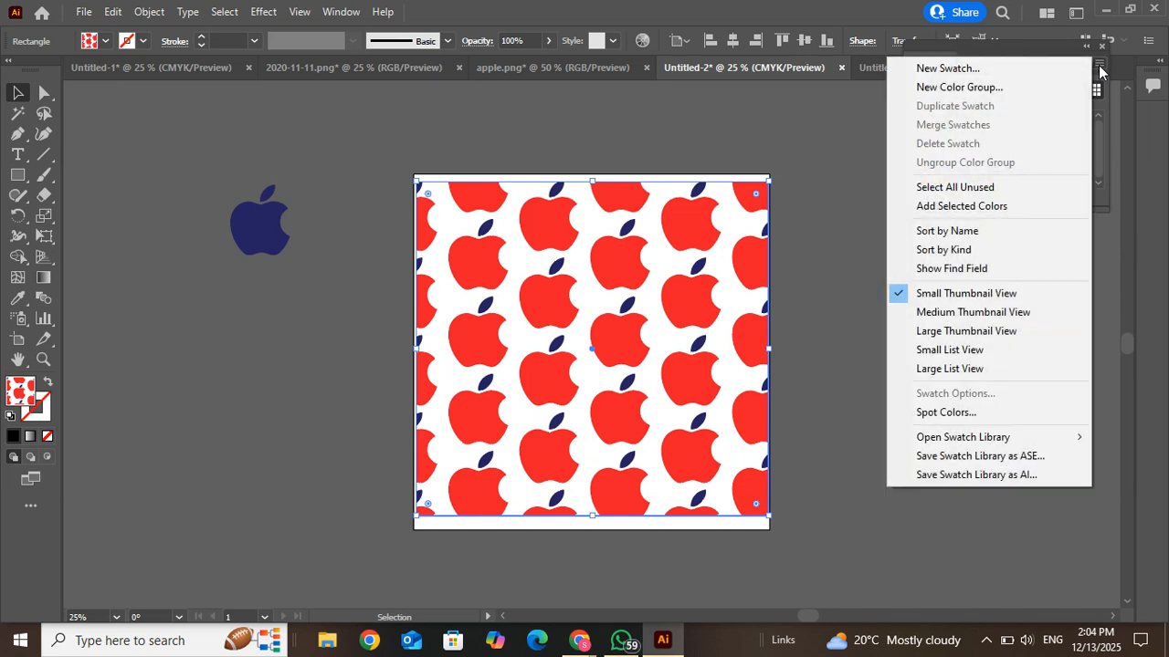
pyautogui.click(977, 482)
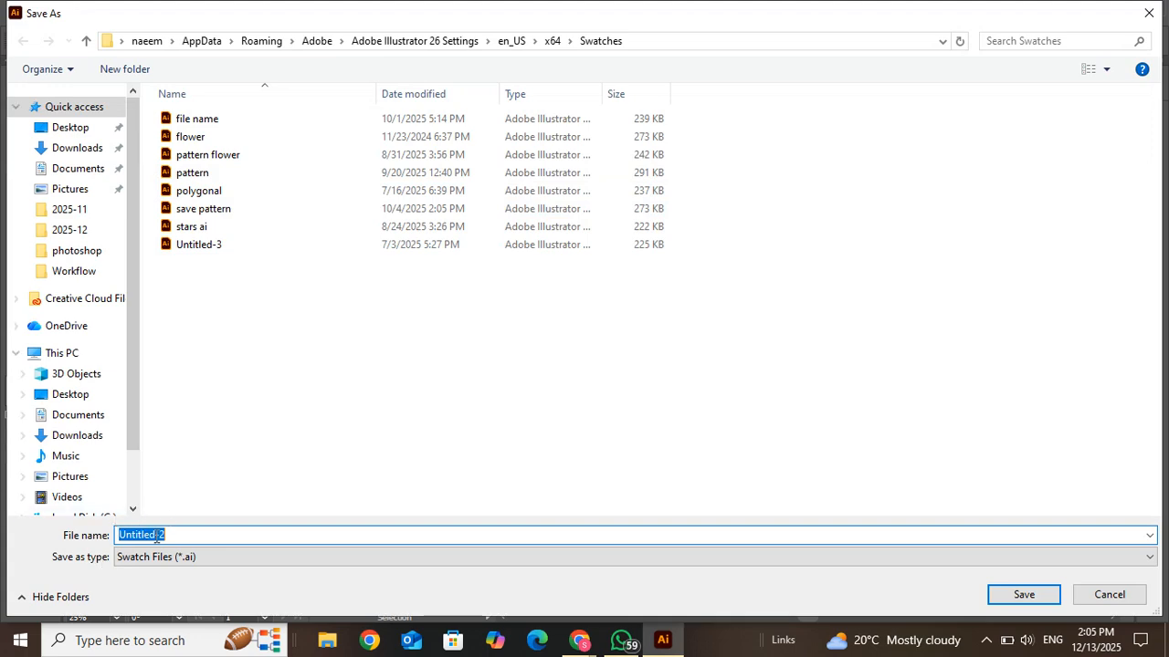
pyautogui.write('apple')
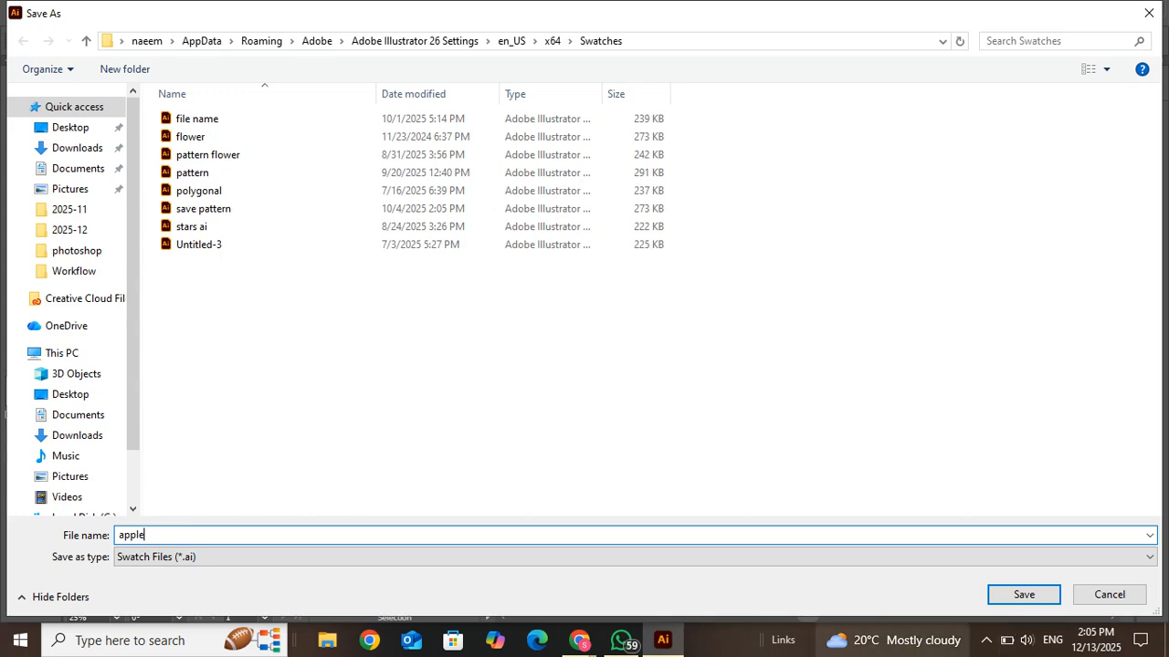
pyautogui.click(1032, 593)
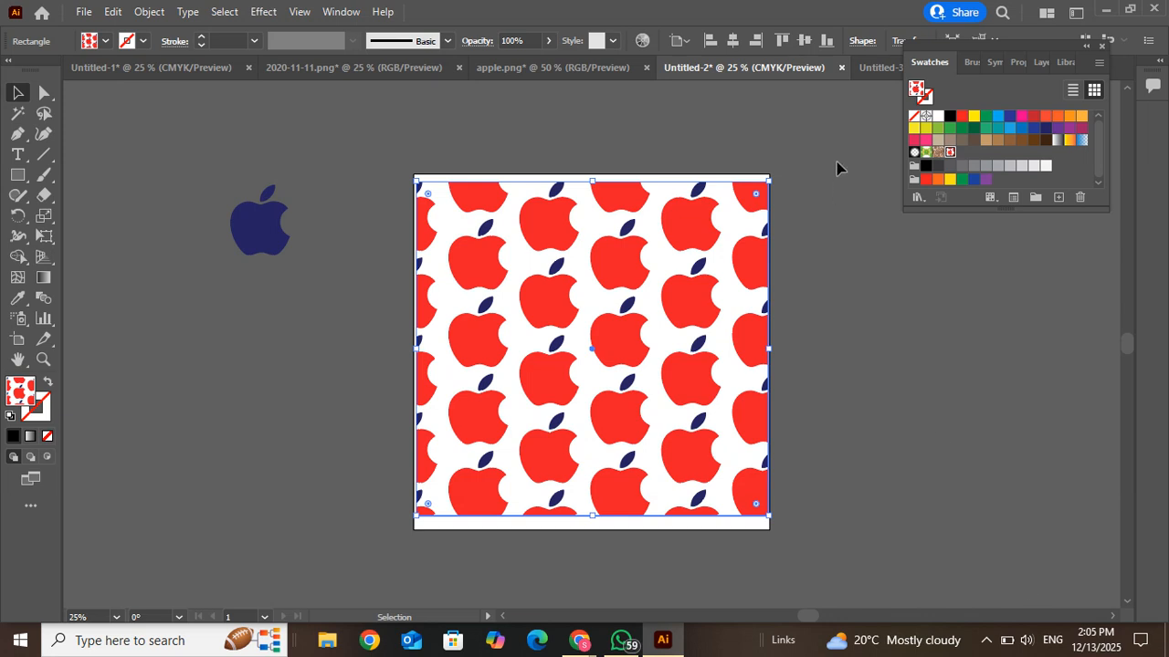
# In the new blank Untitled-3 document, bring up the user-defined swatch libraries to find the apple library
pyautogui.click(877, 74)
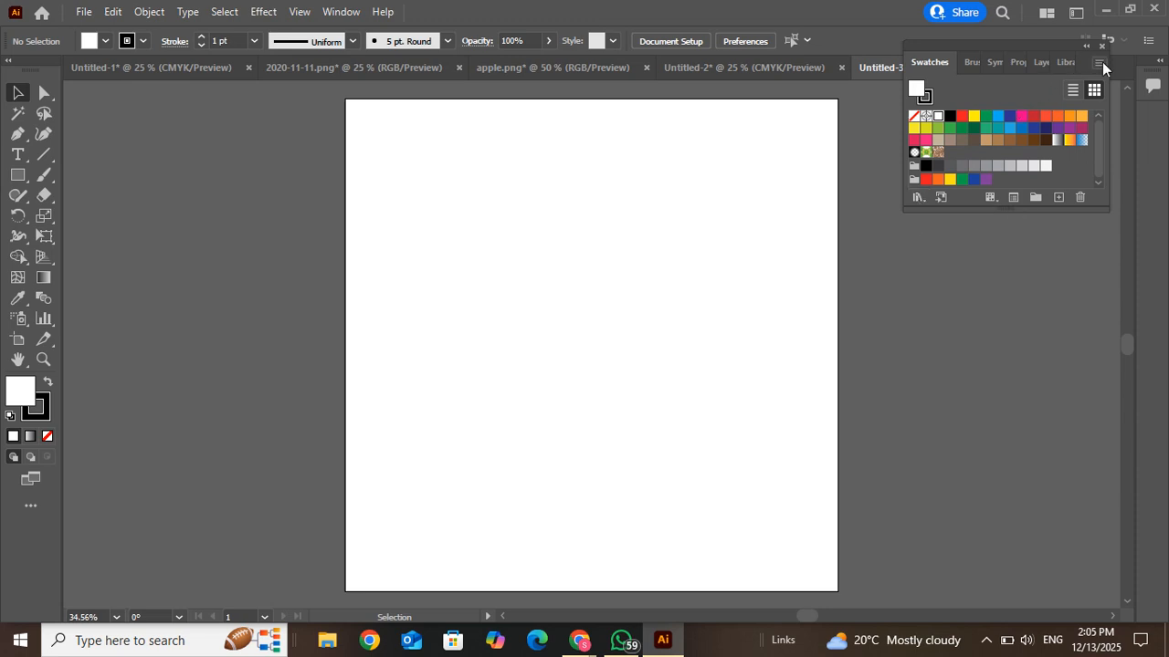
pyautogui.click(918, 198)
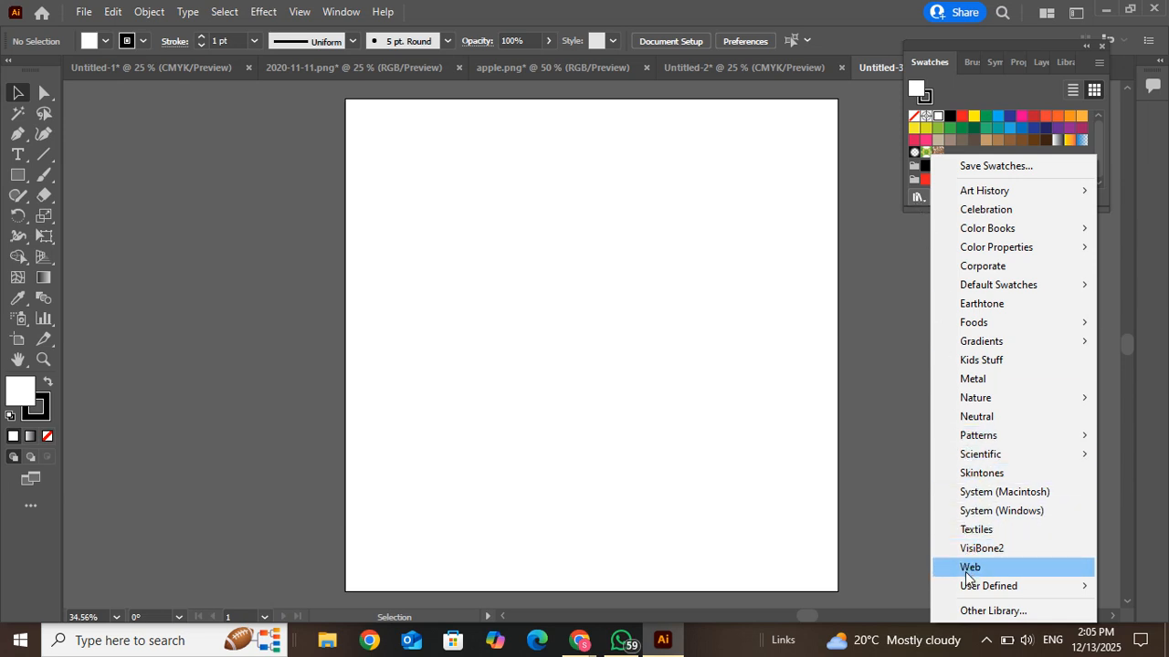
pyautogui.moveTo(975, 589)
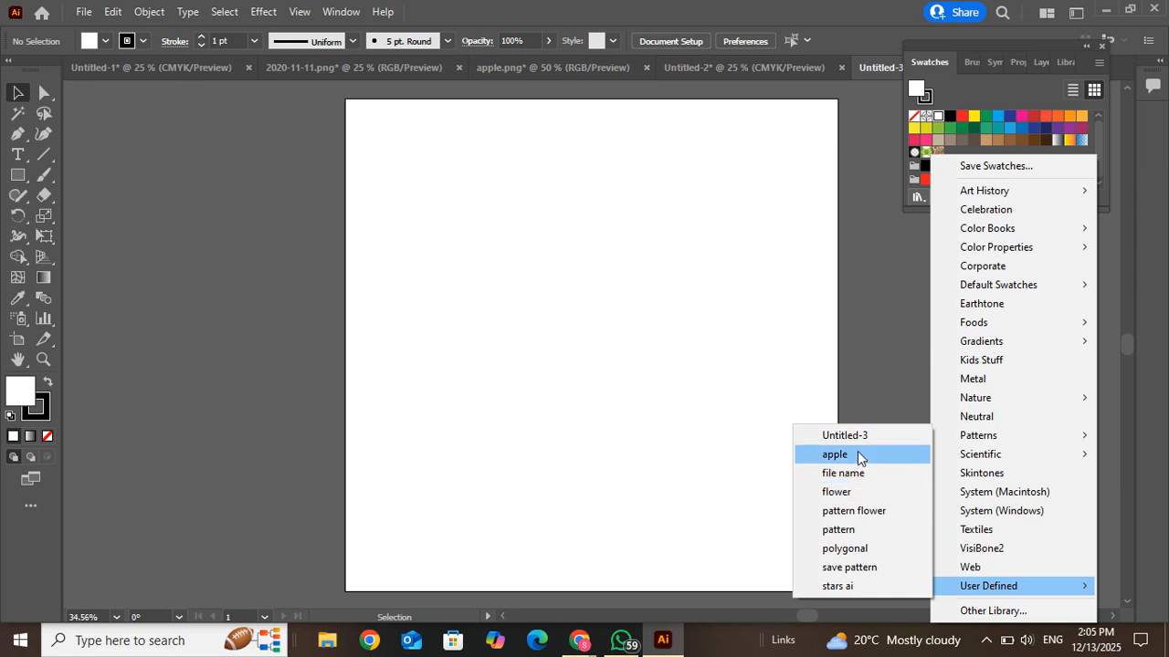
# Load the user-defined apple swatch library and fill a new rectangle covering most of the artboard with its red apple pattern
pyautogui.click(834, 455)
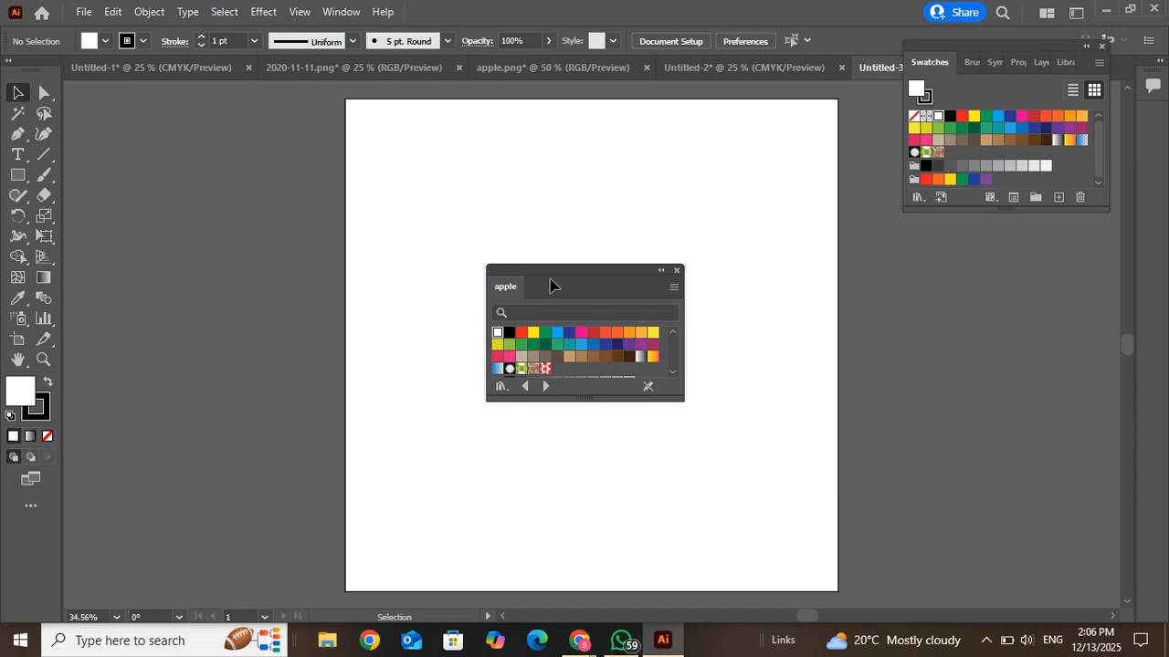
pyautogui.moveTo(551, 286); pyautogui.dragTo(887, 306)
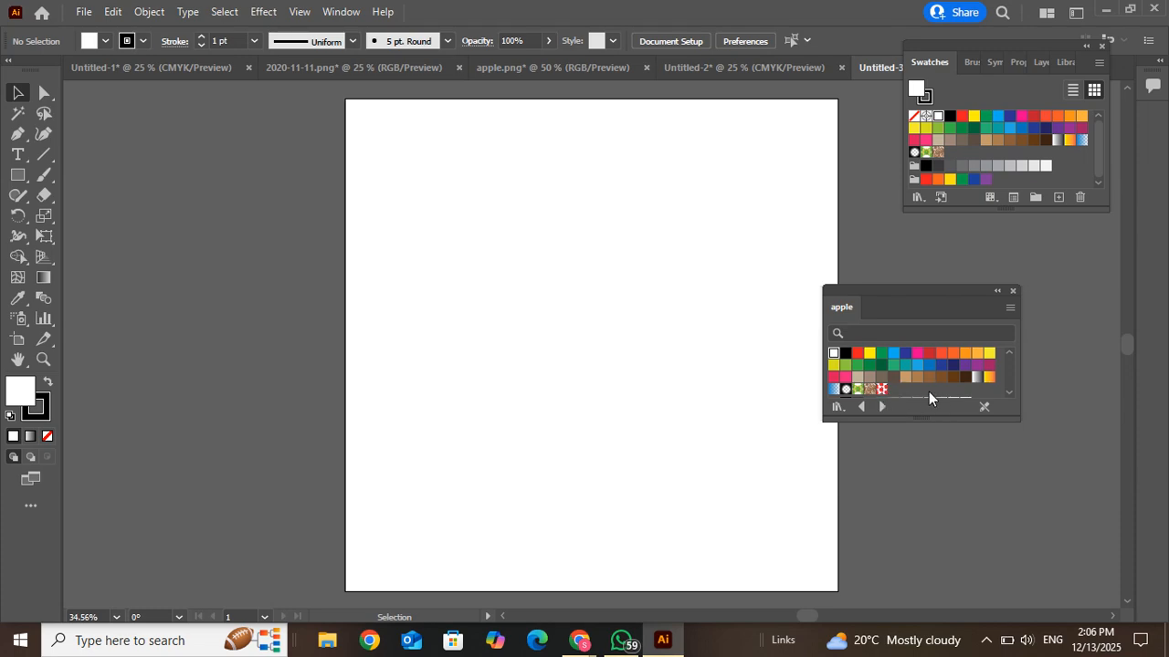
pyautogui.click(17, 175)
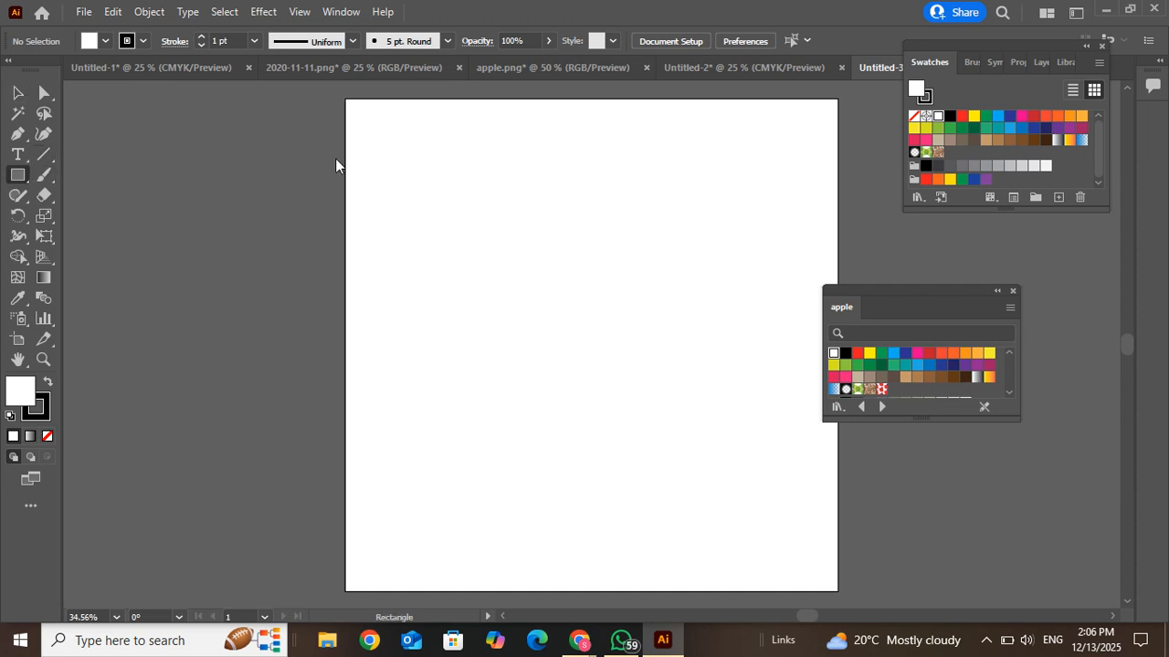
pyautogui.moveTo(345, 111); pyautogui.dragTo(820, 568)
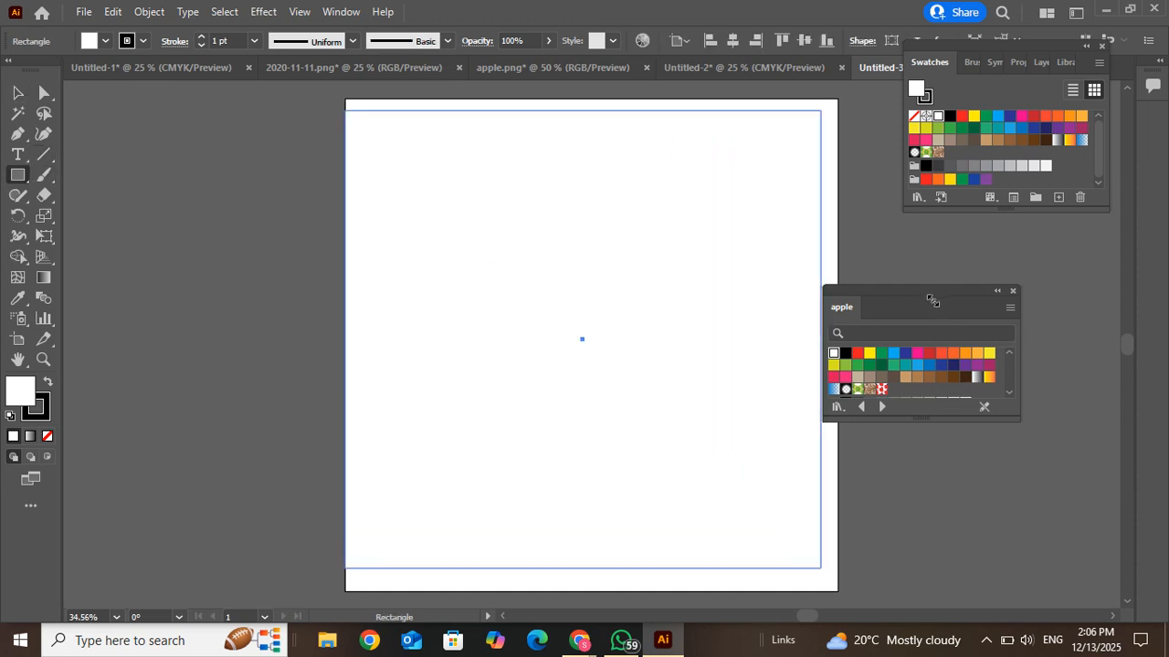
pyautogui.click(882, 390)
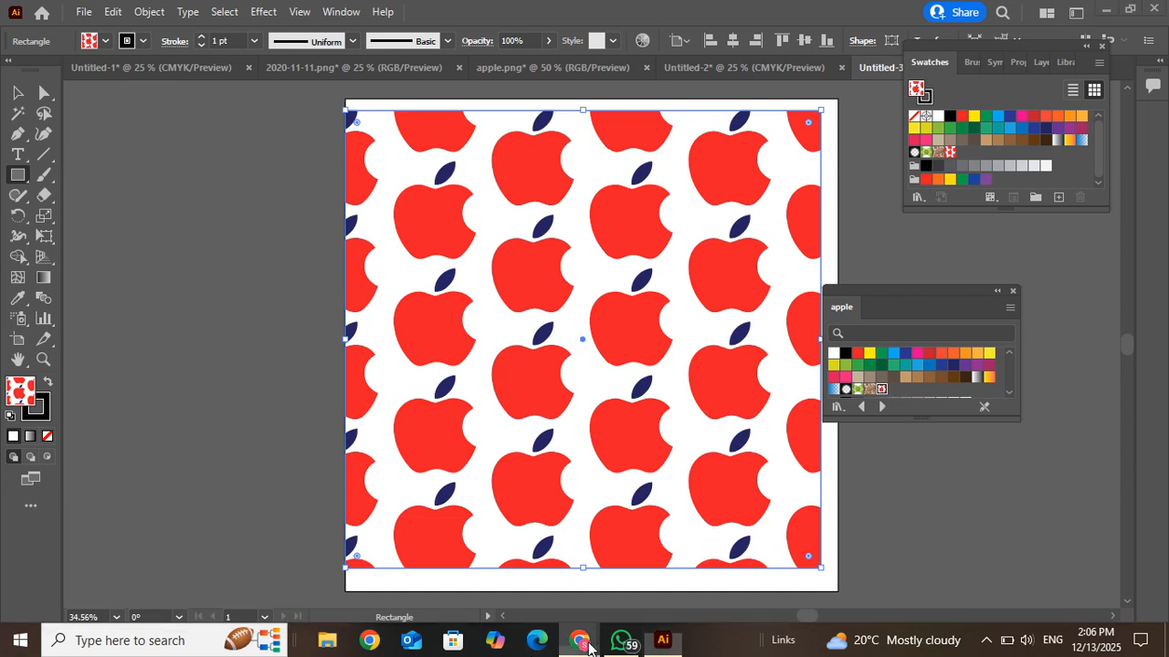
# Switch to Chrome's "logo png" image results and preview the black eagle-in-circle logo from Vecteezy
pyautogui.moveTo(588, 646)
pyautogui.click(484, 534)
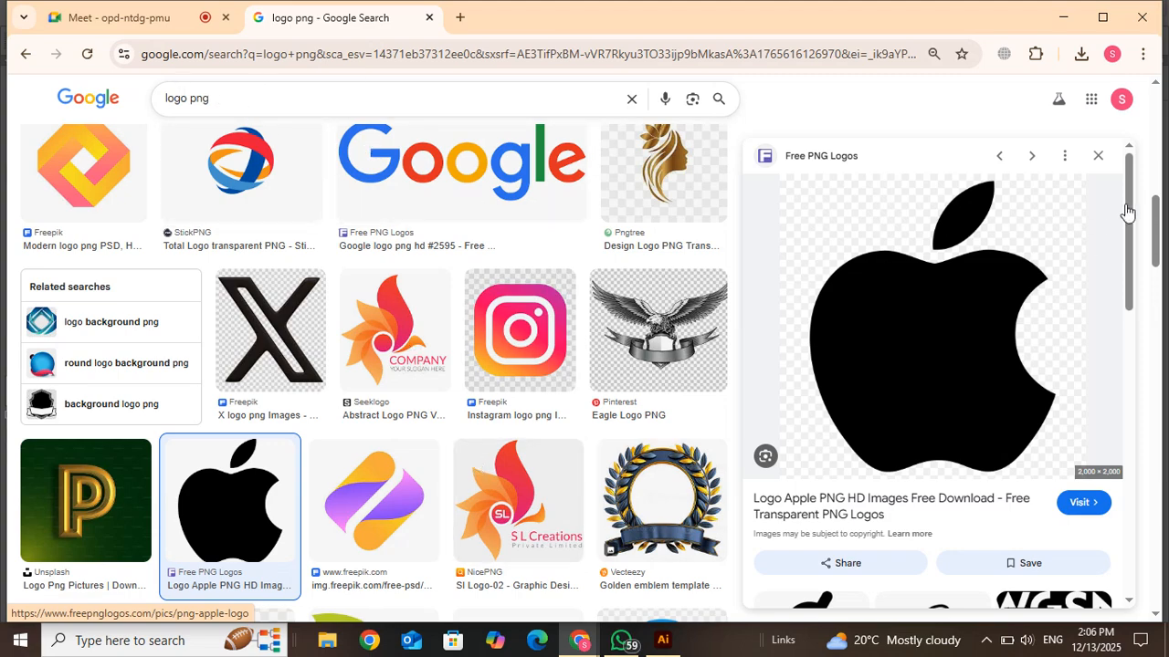
pyautogui.moveTo(1152, 240); pyautogui.dragTo(1152, 91)
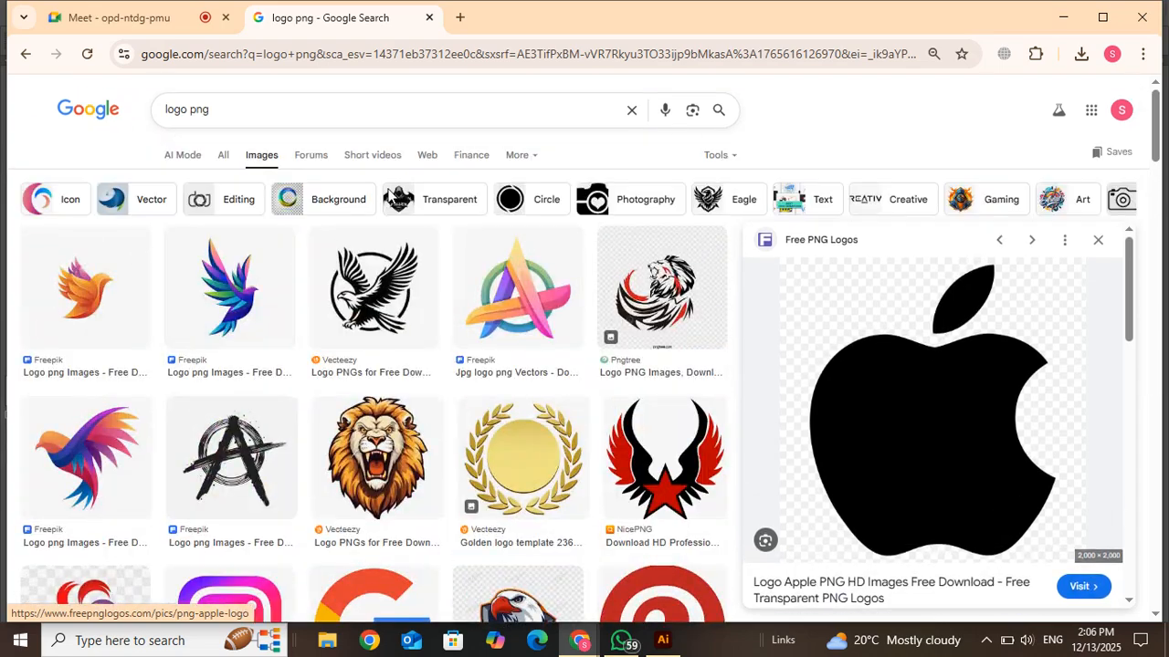
pyautogui.click(390, 294)
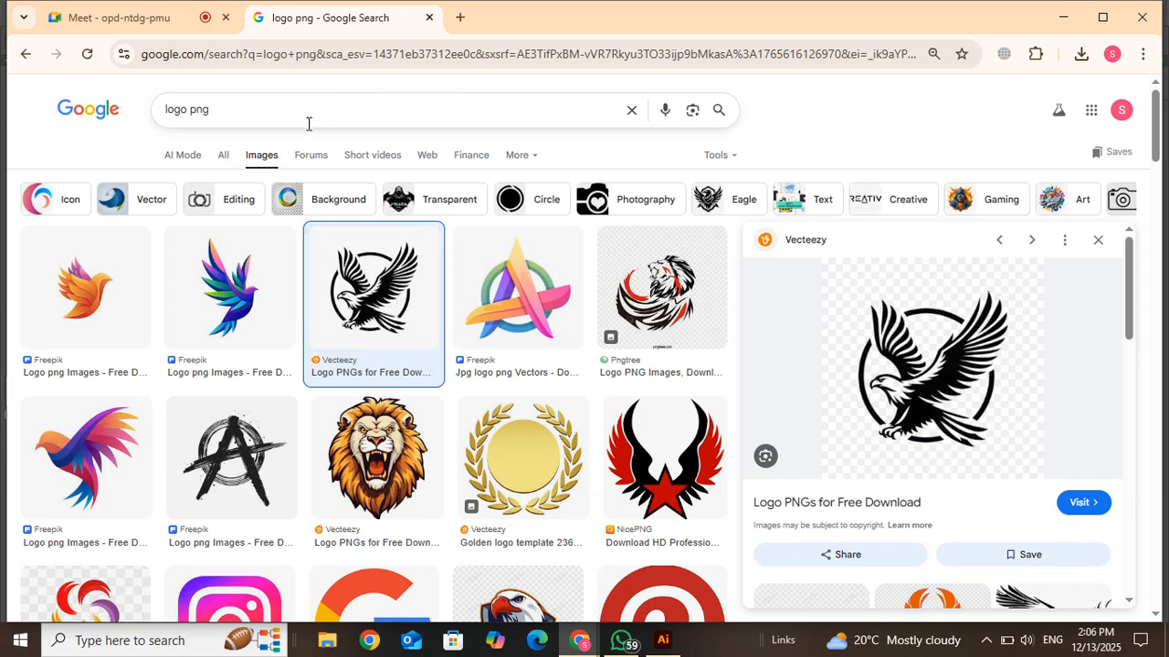
# Search Google Images for "eagle sketch" and preview the Getty Images line drawing of a flying eagle
pyautogui.click(274, 118)
pyautogui.hotkey('ctrl', 'a')
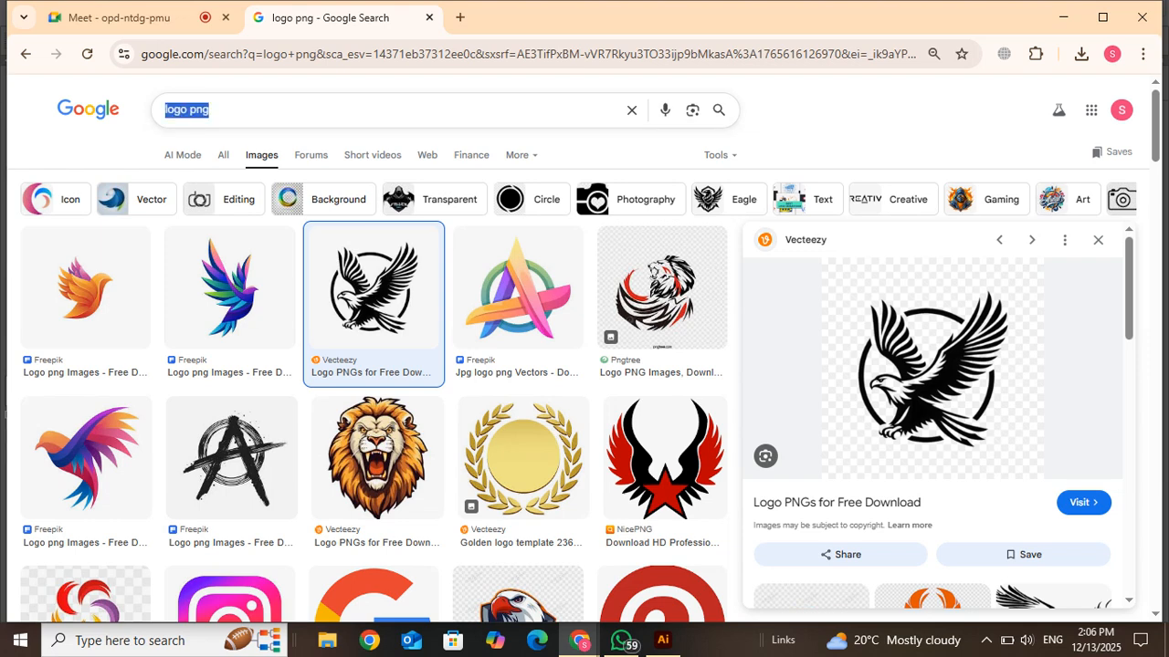
pyautogui.write('eagle ')
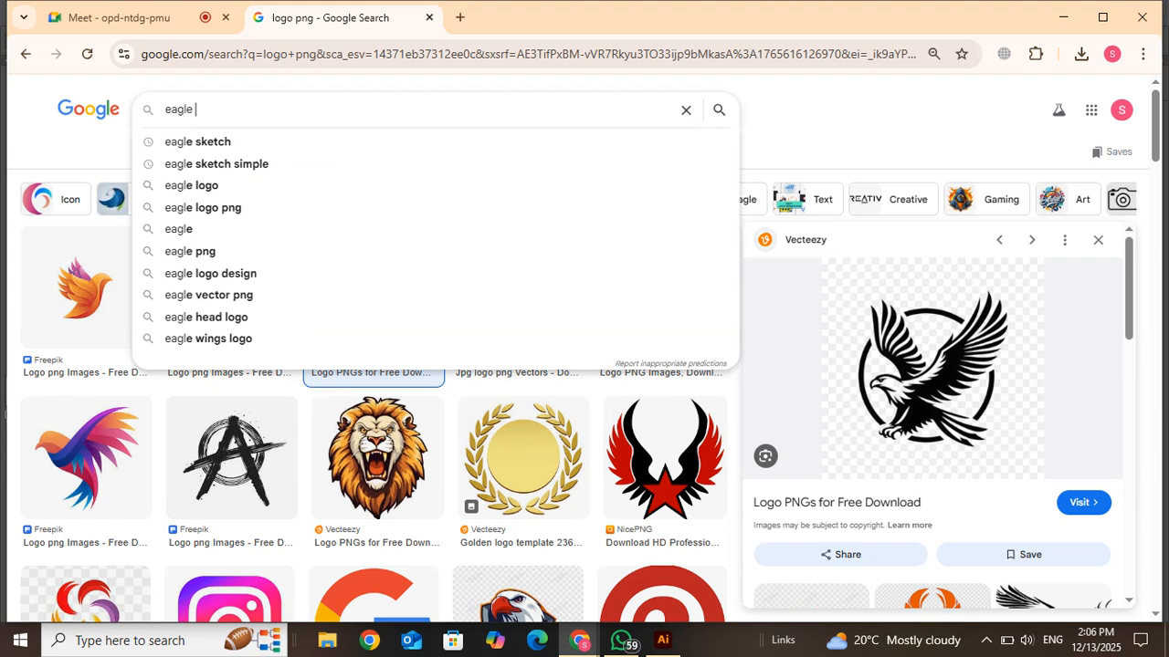
pyautogui.write('sketch')
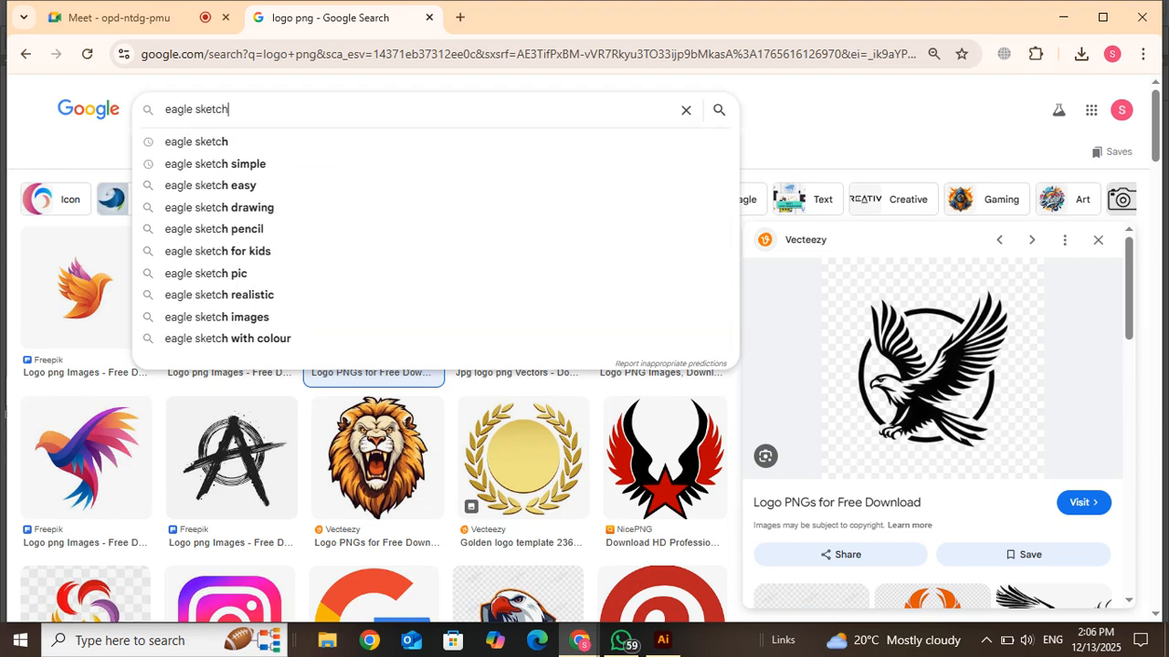
pyautogui.press('Return')
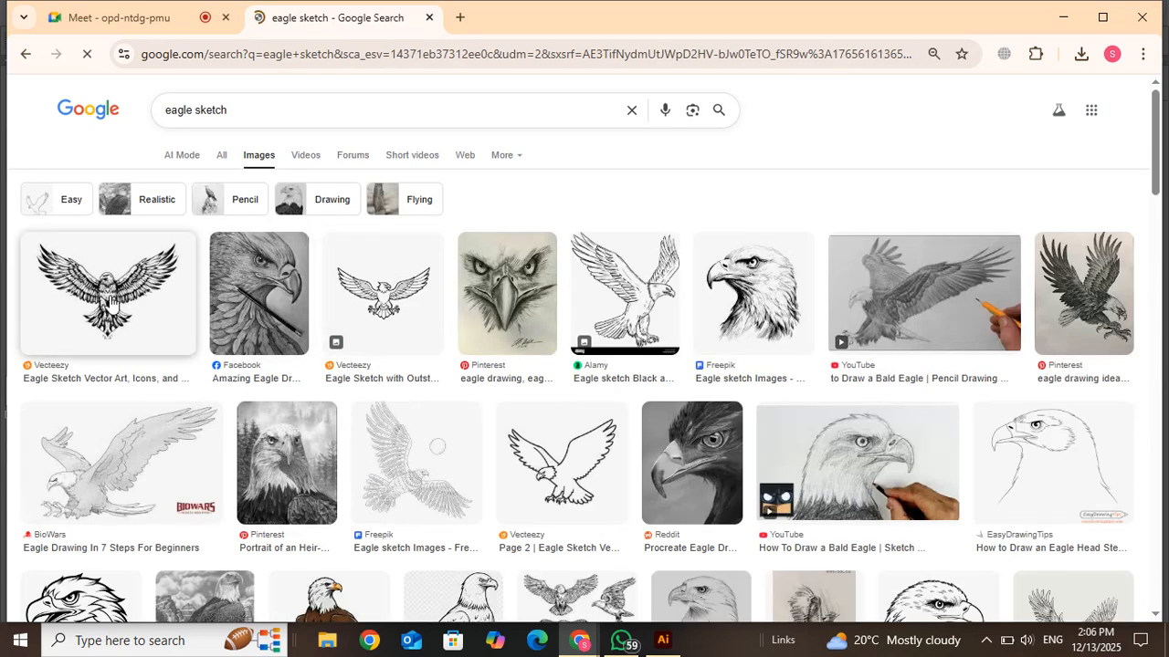
pyautogui.moveTo(1161, 168); pyautogui.dragTo(1163, 301)
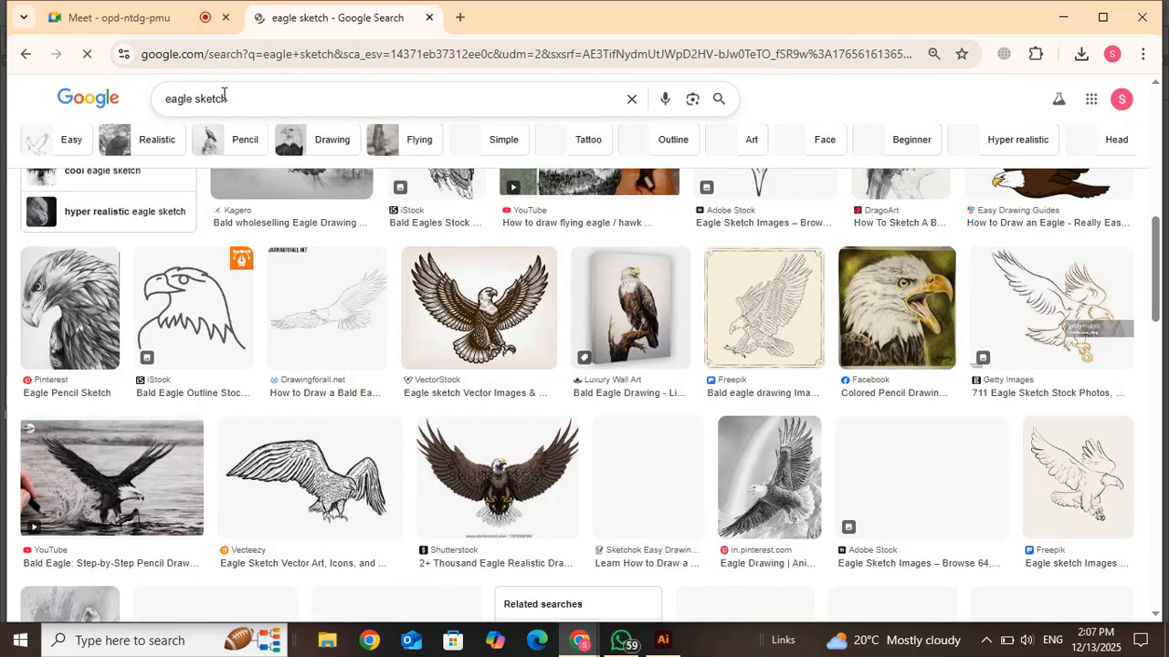
pyautogui.click(1062, 294)
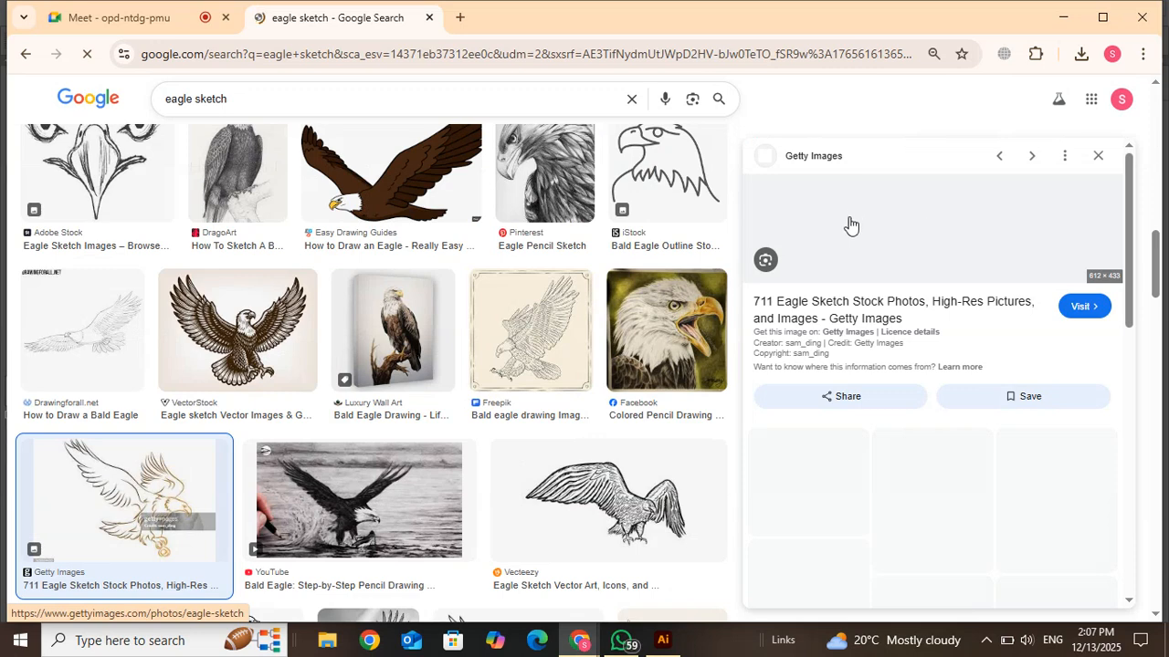
# Search Google Images for "eagle logo", preview the black eagle head vector from Freepik, and browse more results
pyautogui.click(219, 98)
pyautogui.press('BackSpace')
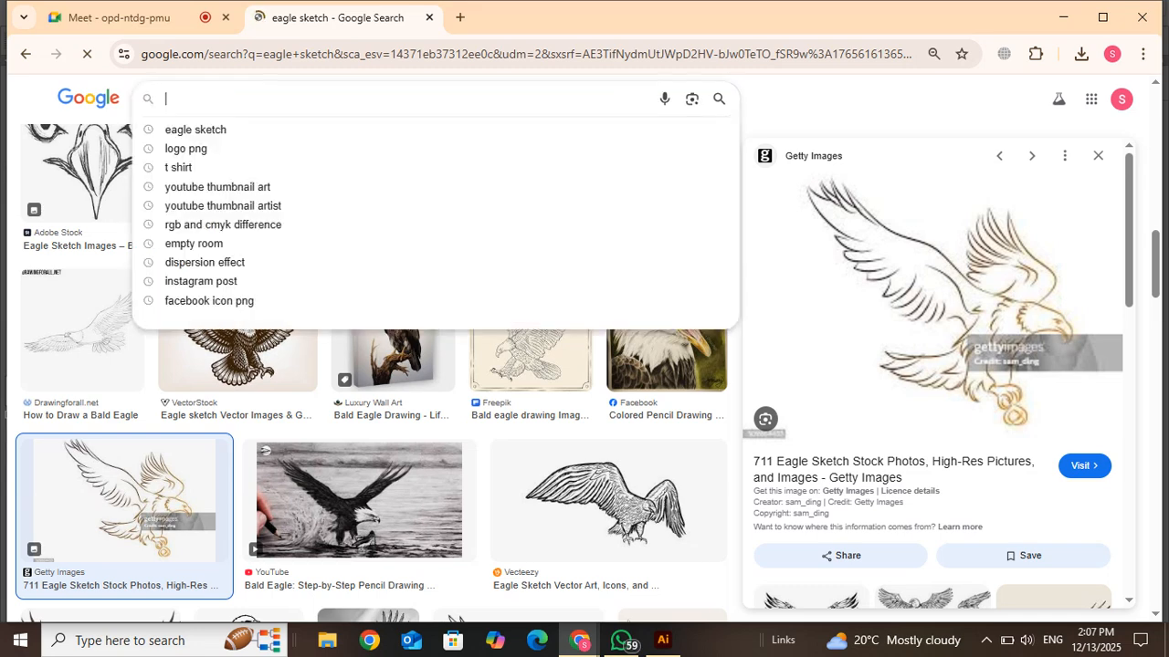
pyautogui.write('e')
pyautogui.press('BackSpace')
pyautogui.write('e')
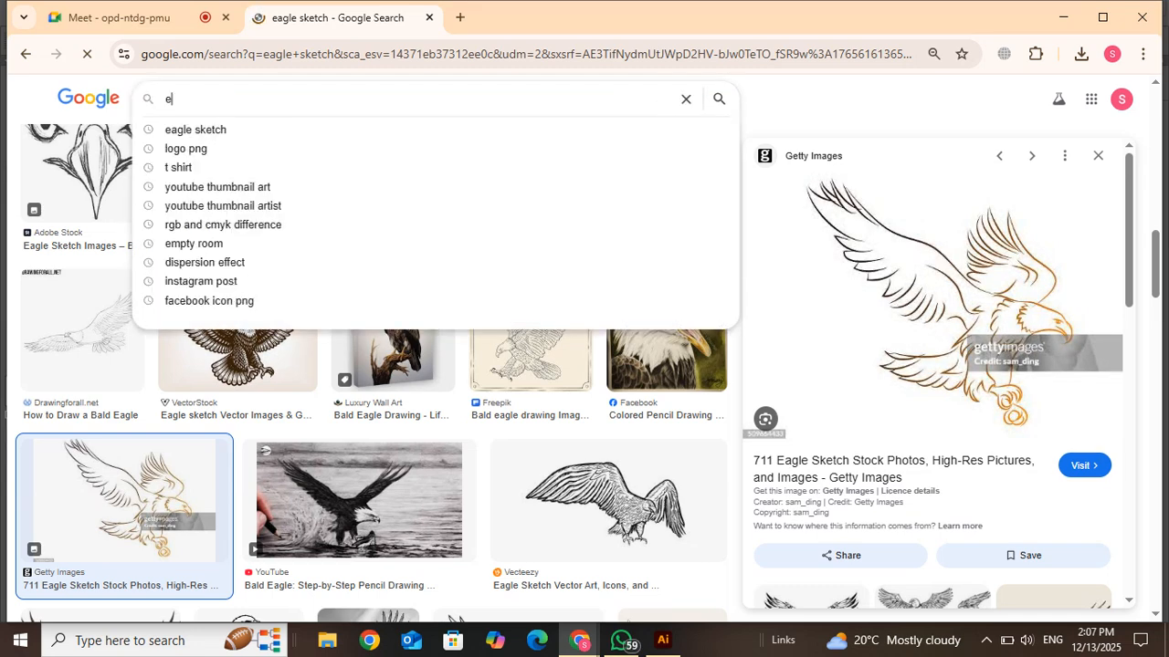
pyautogui.write('agle logo')
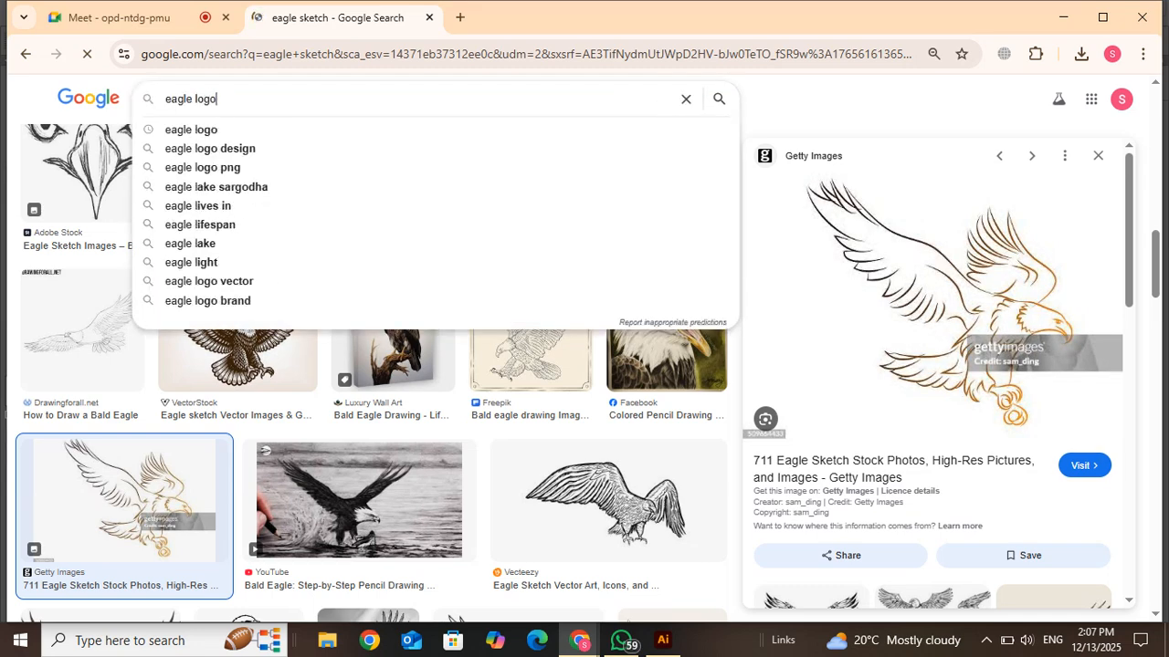
pyautogui.press('Return')
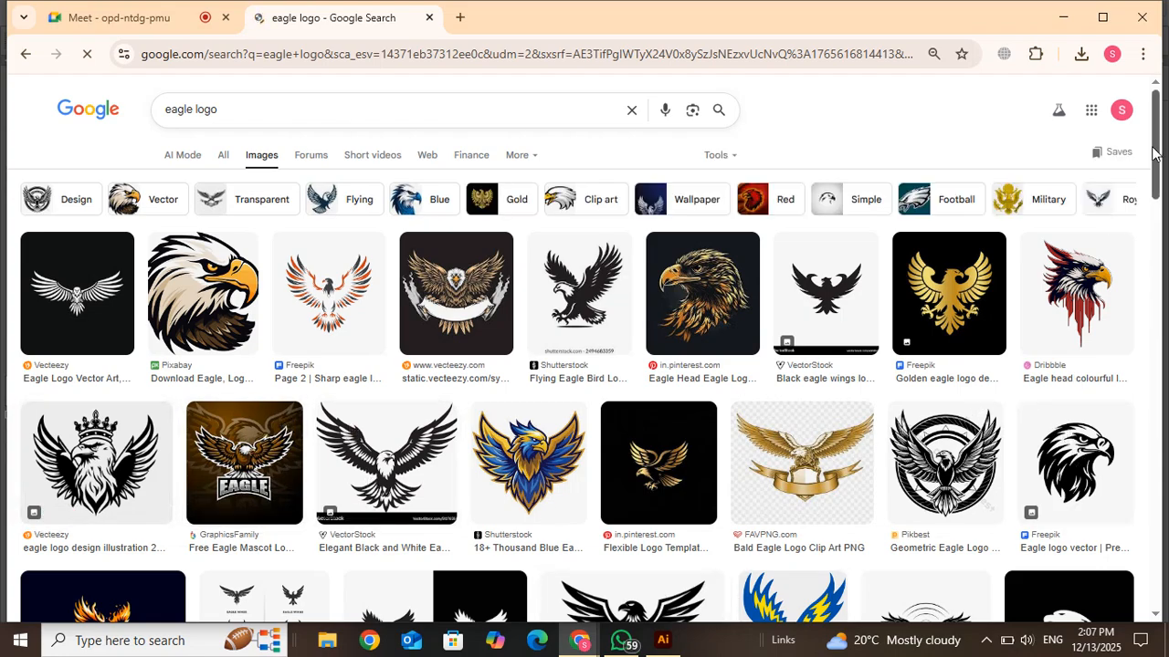
pyautogui.moveTo(1155, 146); pyautogui.dragTo(1125, 381)
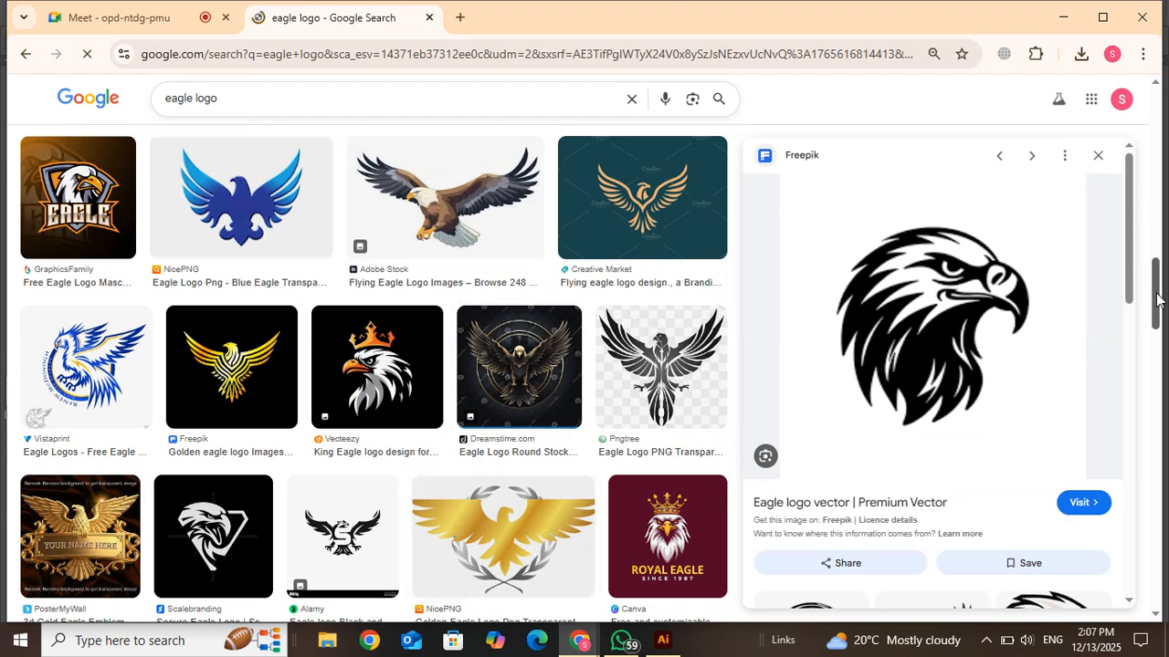
pyautogui.moveTo(1156, 297); pyautogui.dragTo(1165, 362)
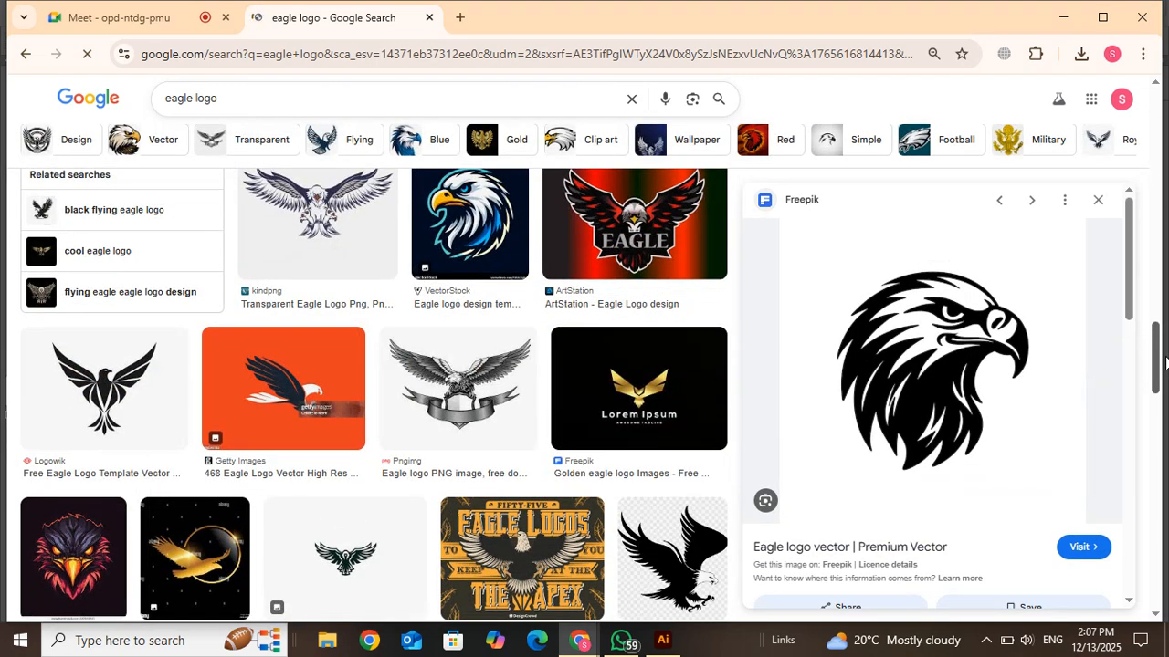
pyautogui.scroll(-12, 671, 163)
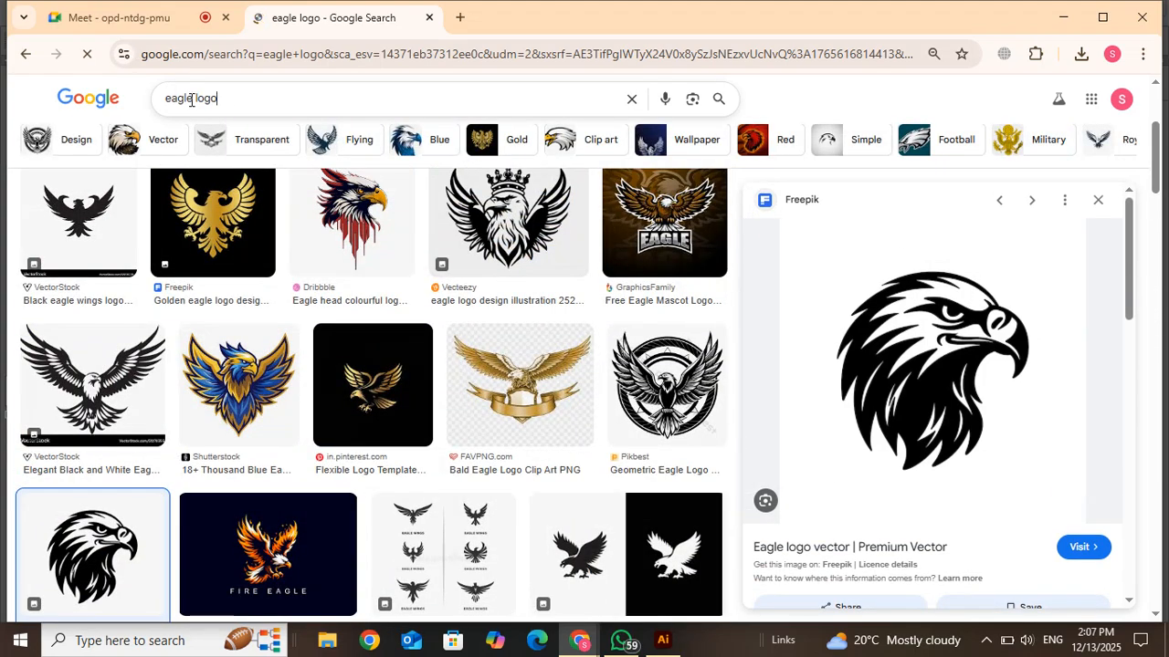
# Search Google Images for "logo" and preview the hooded ninja logo and the simple interlaced globe logo
pyautogui.tripleClick(190, 99)
pyautogui.write('logo')
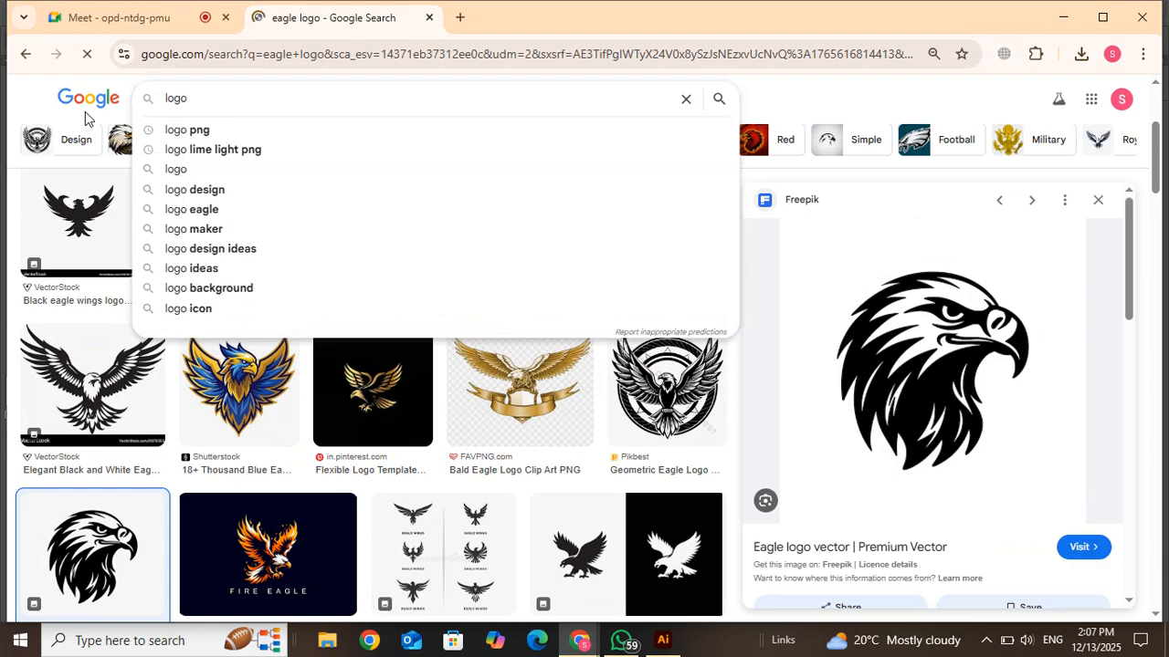
pyautogui.press('Return')
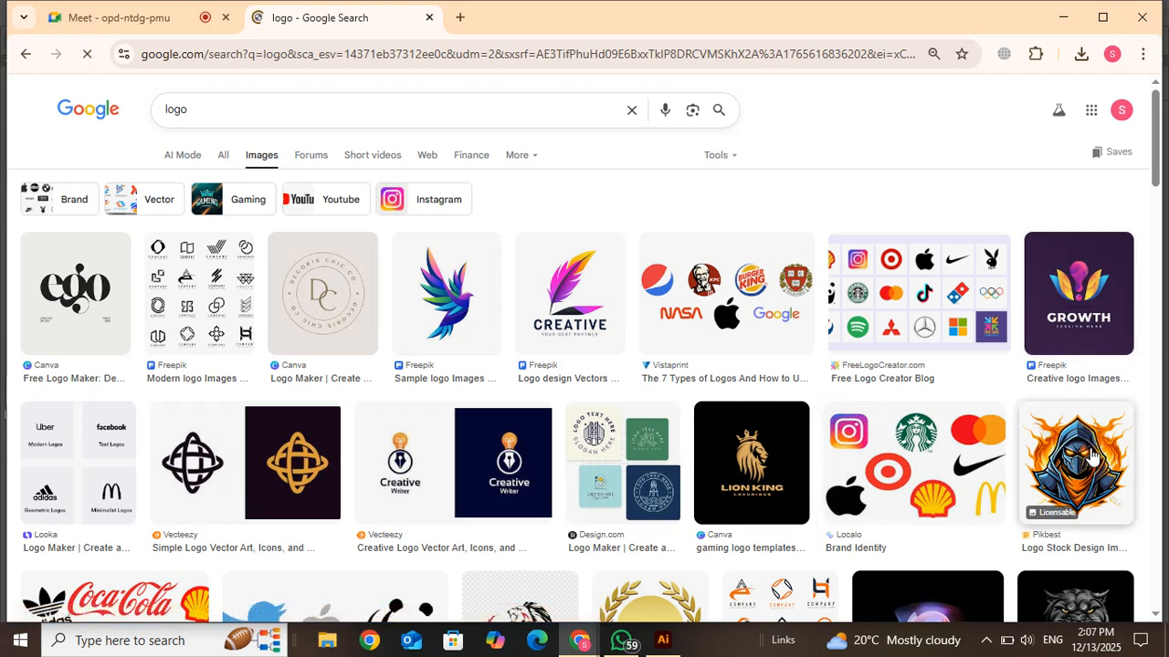
pyautogui.click(1064, 457)
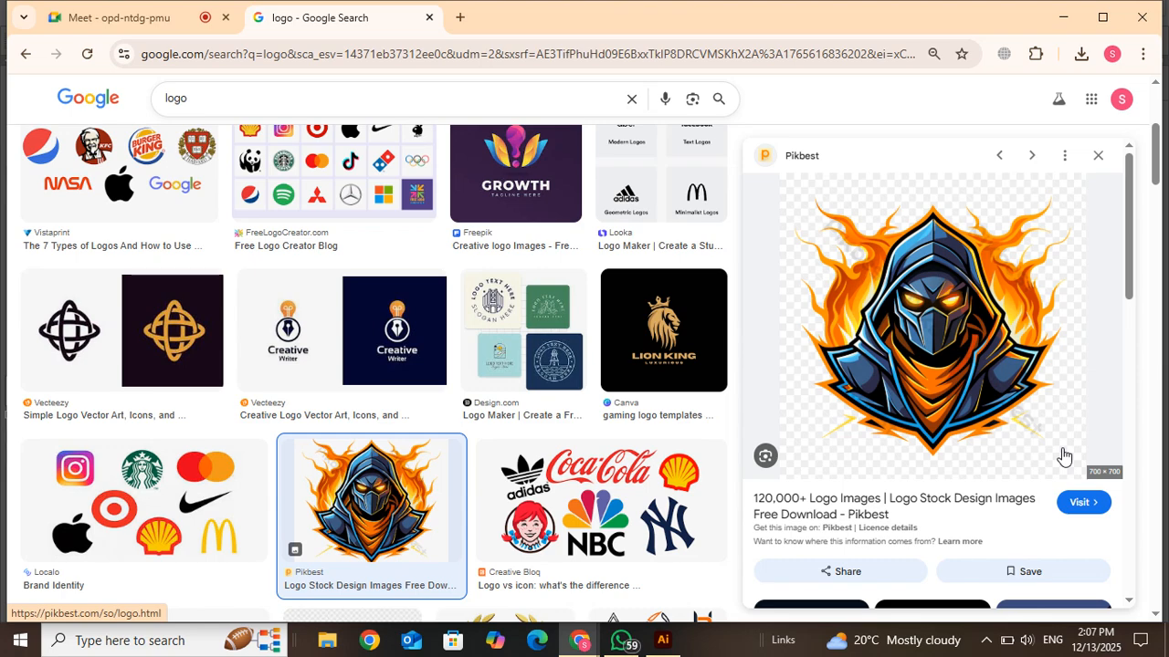
pyautogui.click(62, 338)
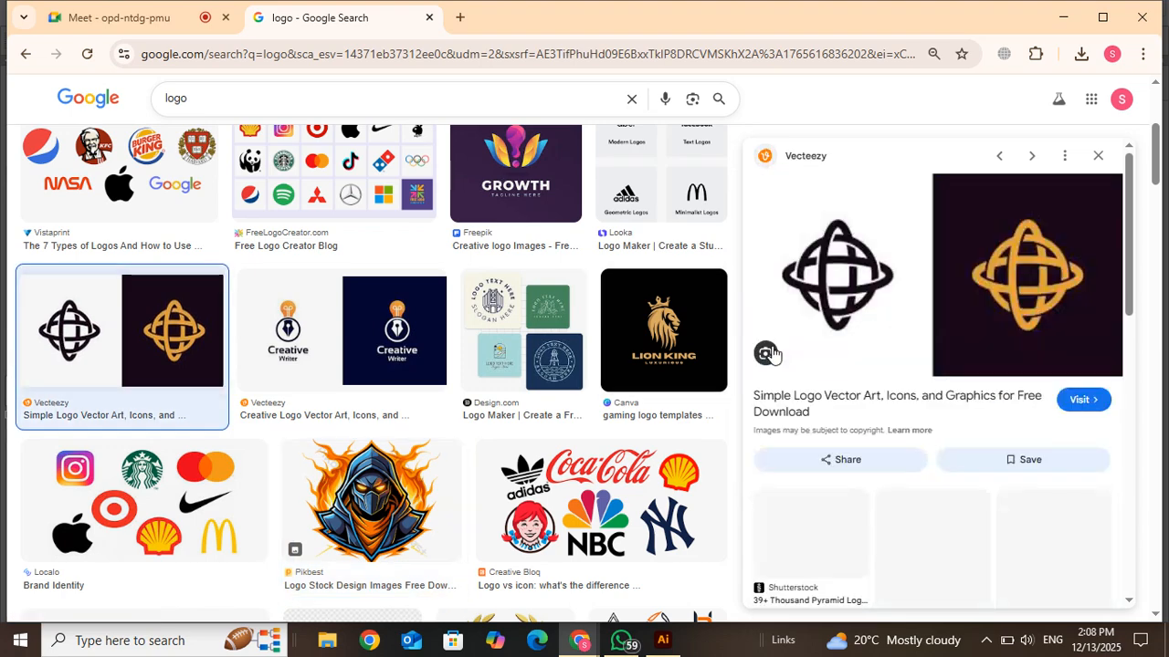
# Find the black trinity knot logo from Shutterstock among the related images and copy the image
pyautogui.moveTo(1158, 157); pyautogui.dragTo(1158, 220)
pyautogui.scroll(-7, 1128, 274)
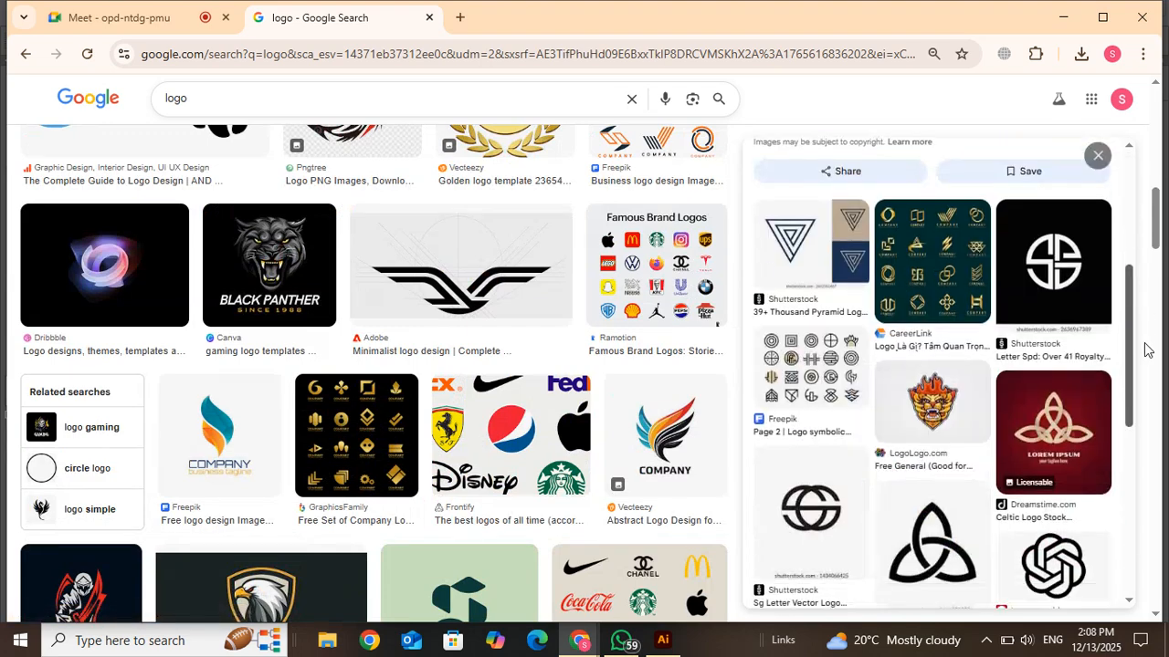
pyautogui.click(958, 322)
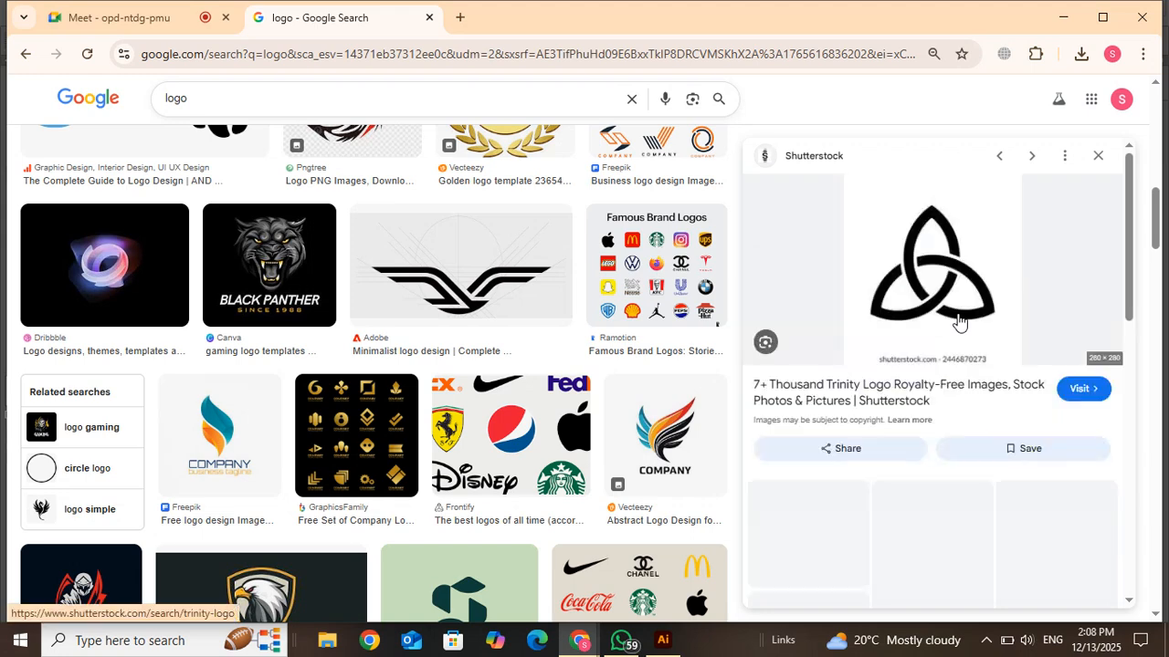
pyautogui.rightClick(925, 278)
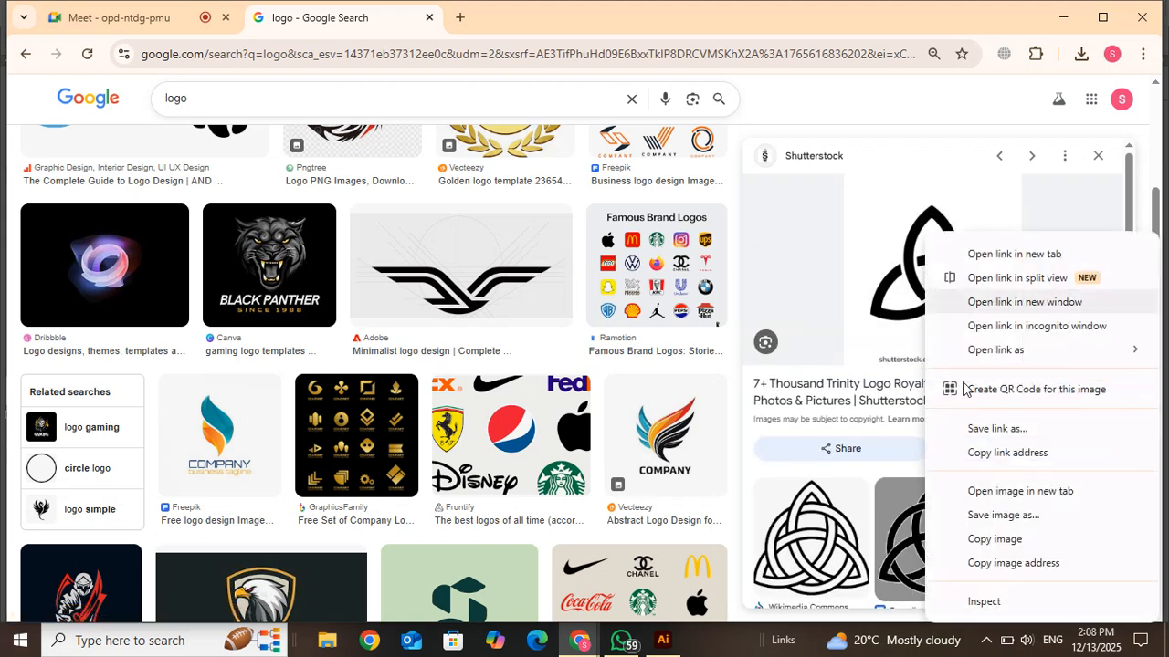
pyautogui.click(970, 540)
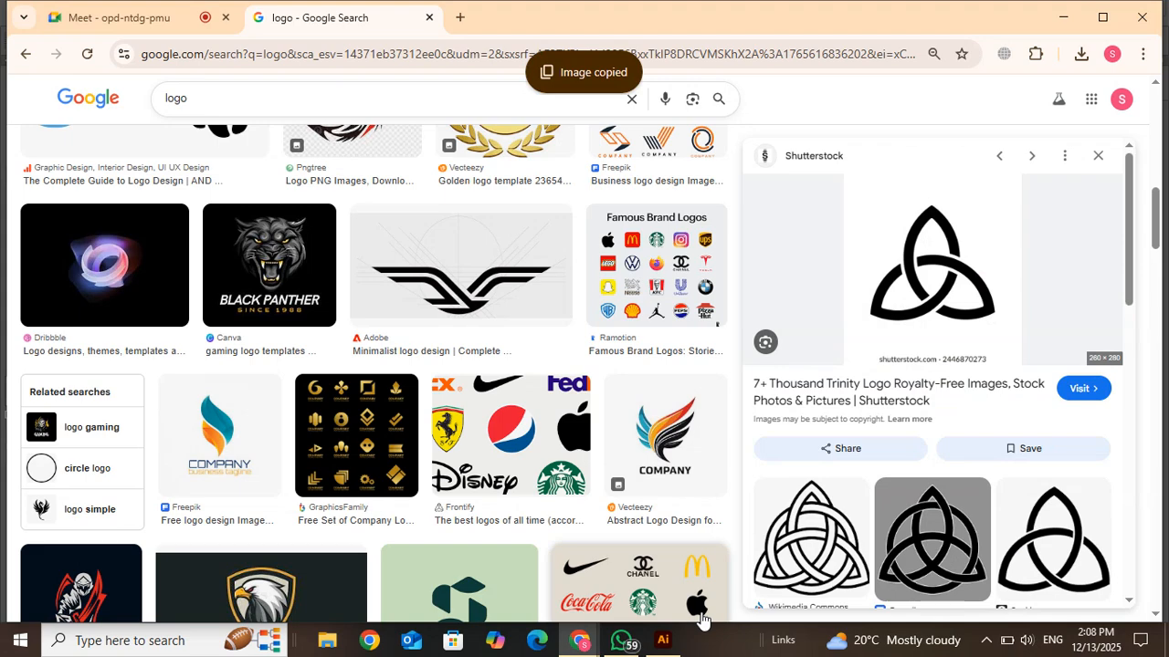
pyautogui.rightClick(894, 235)
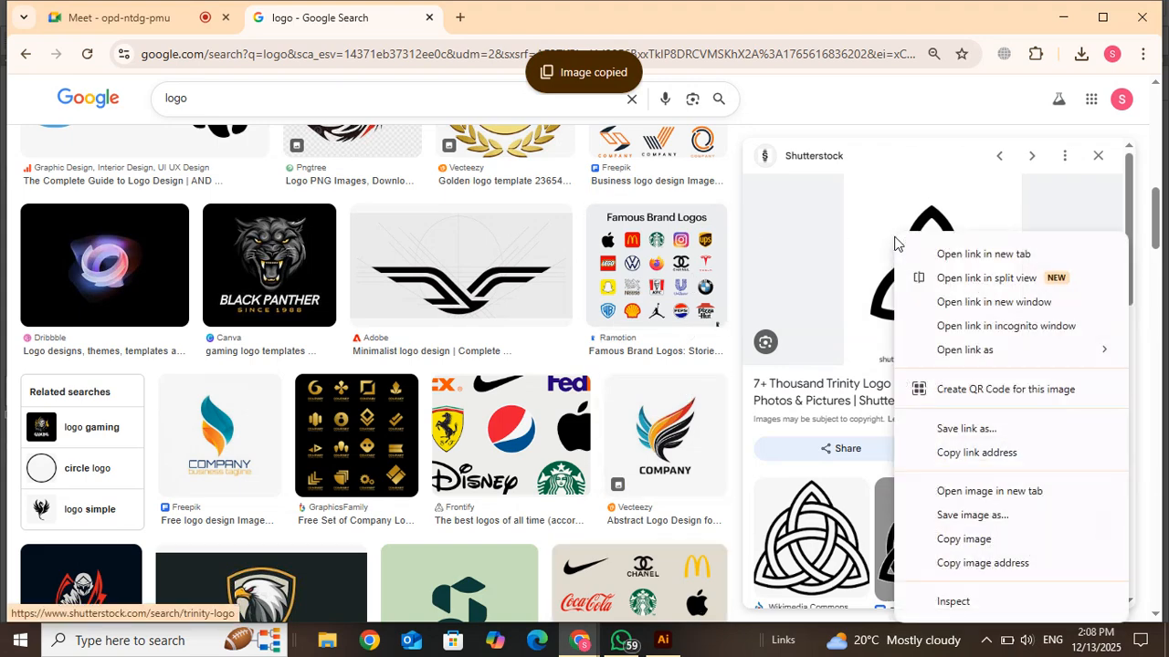
pyautogui.click(963, 539)
# Switch to Illustrator, create a new 1200 x 1200 px CMYK document, and paste the trinity knot image into it
pyautogui.click(661, 642)
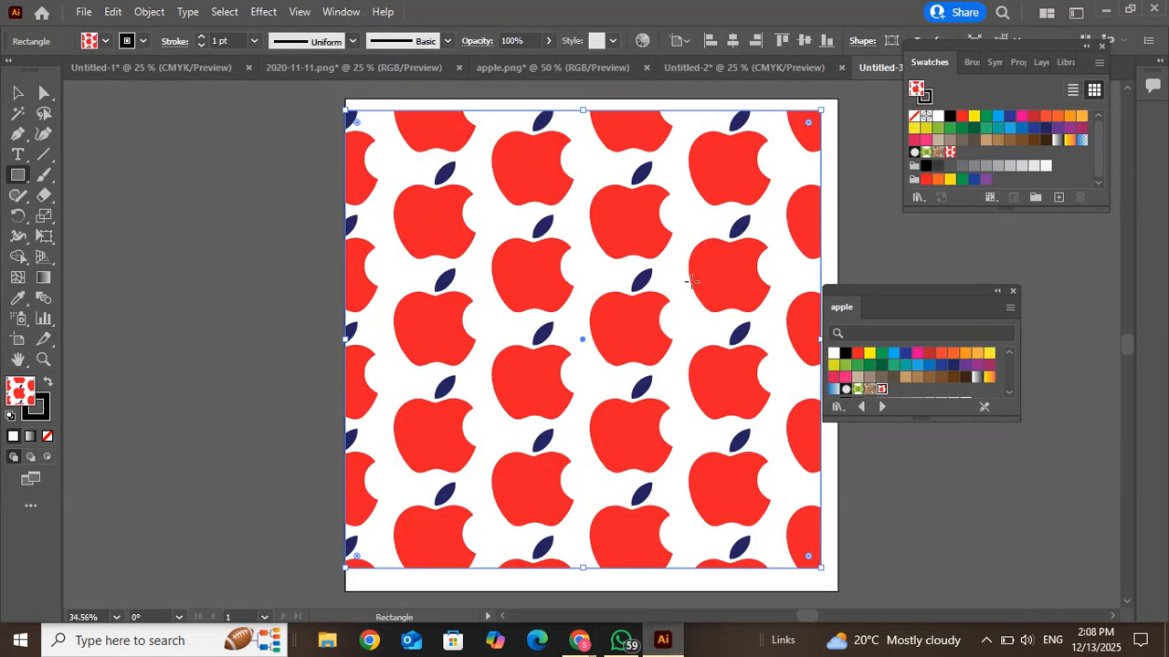
pyautogui.hotkey('ctrl', 'n')
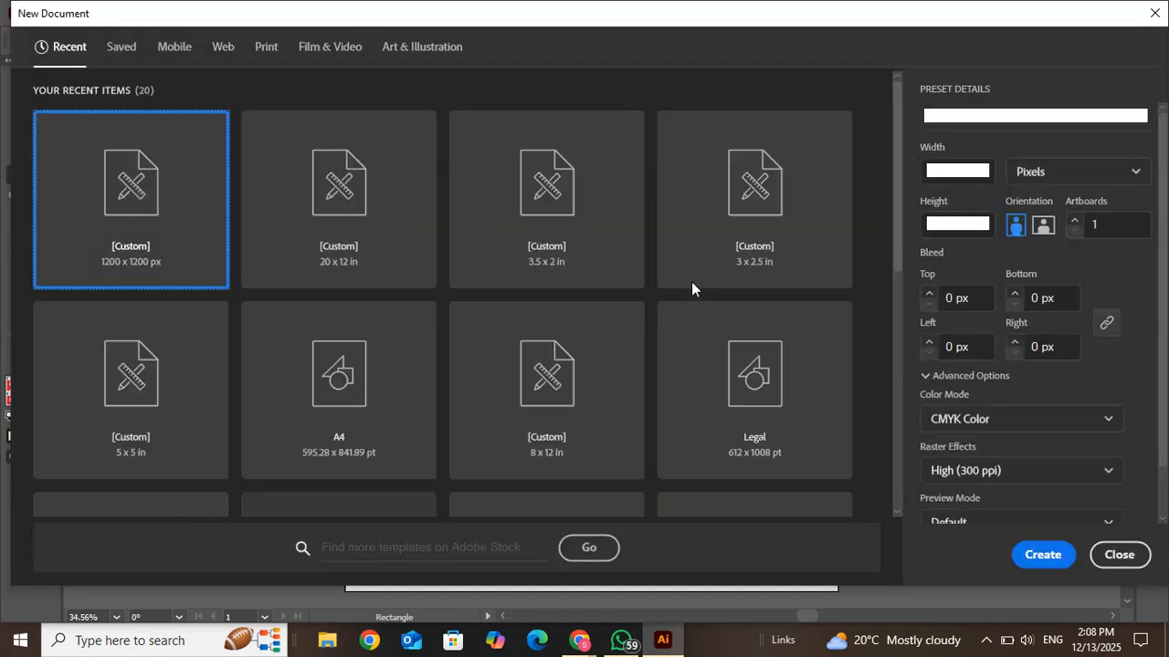
pyautogui.click(1034, 555)
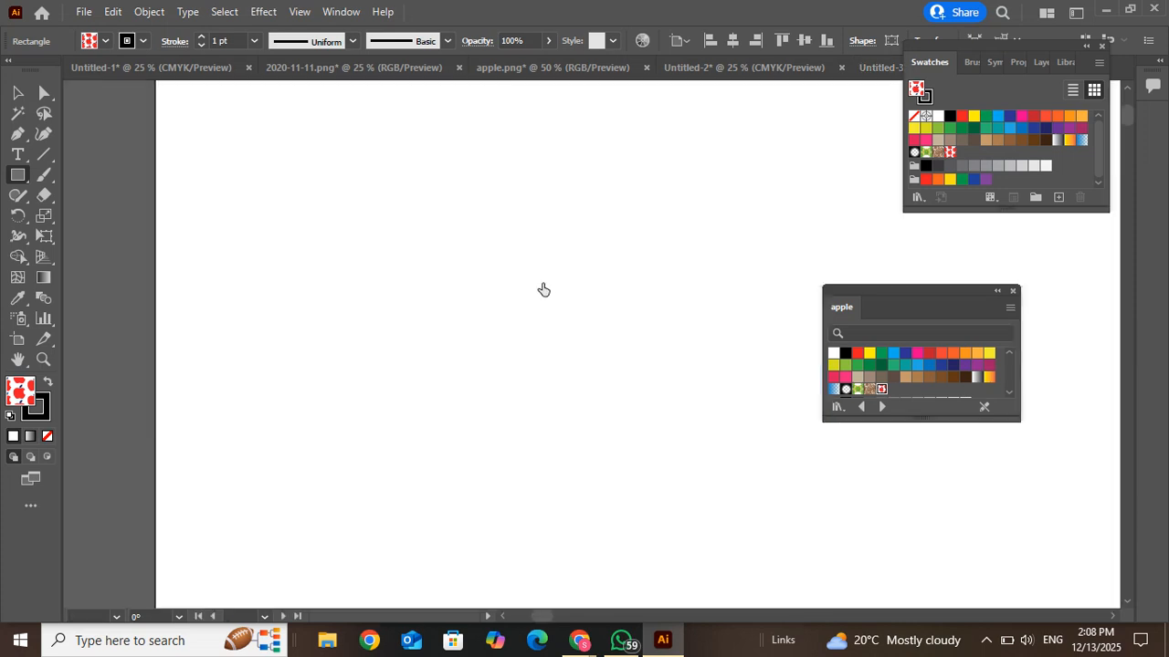
pyautogui.hotkey('ctrl', 'v')
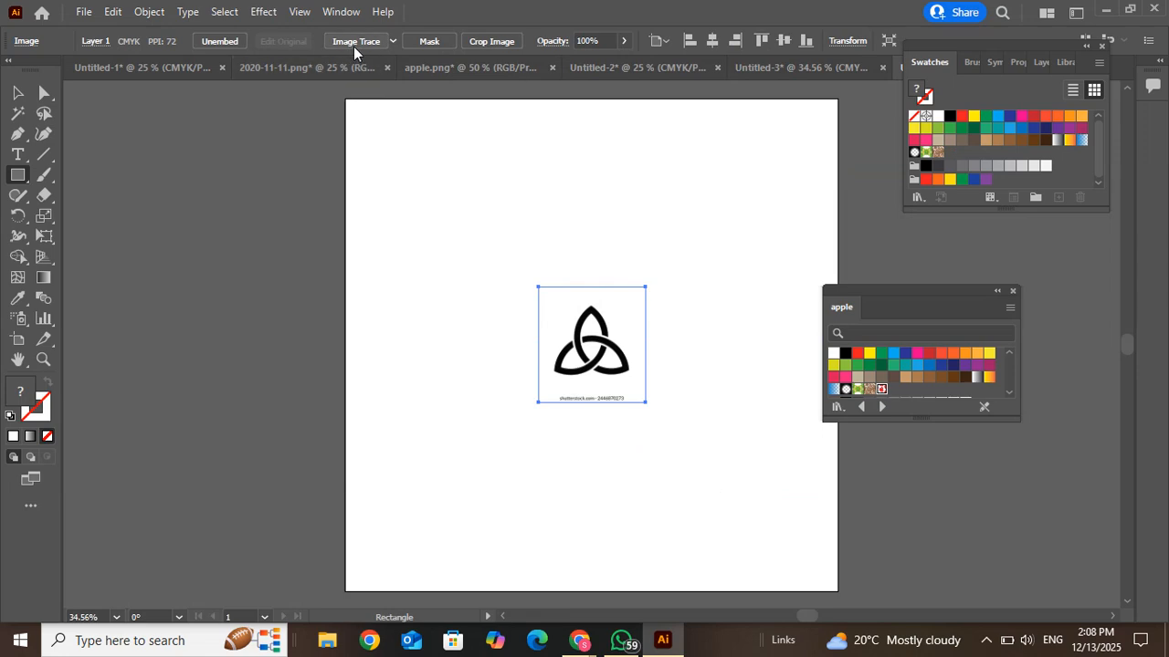
# Trace the pasted trinity knot image with the Silhouettes preset
pyautogui.click(394, 42)
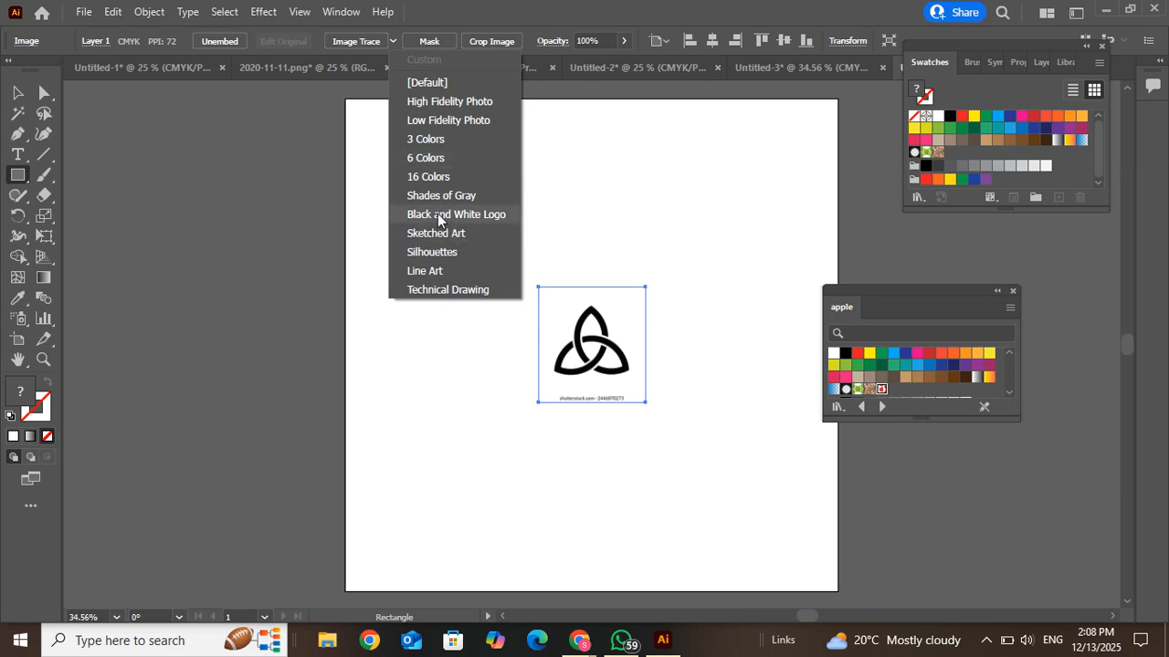
pyautogui.click(432, 253)
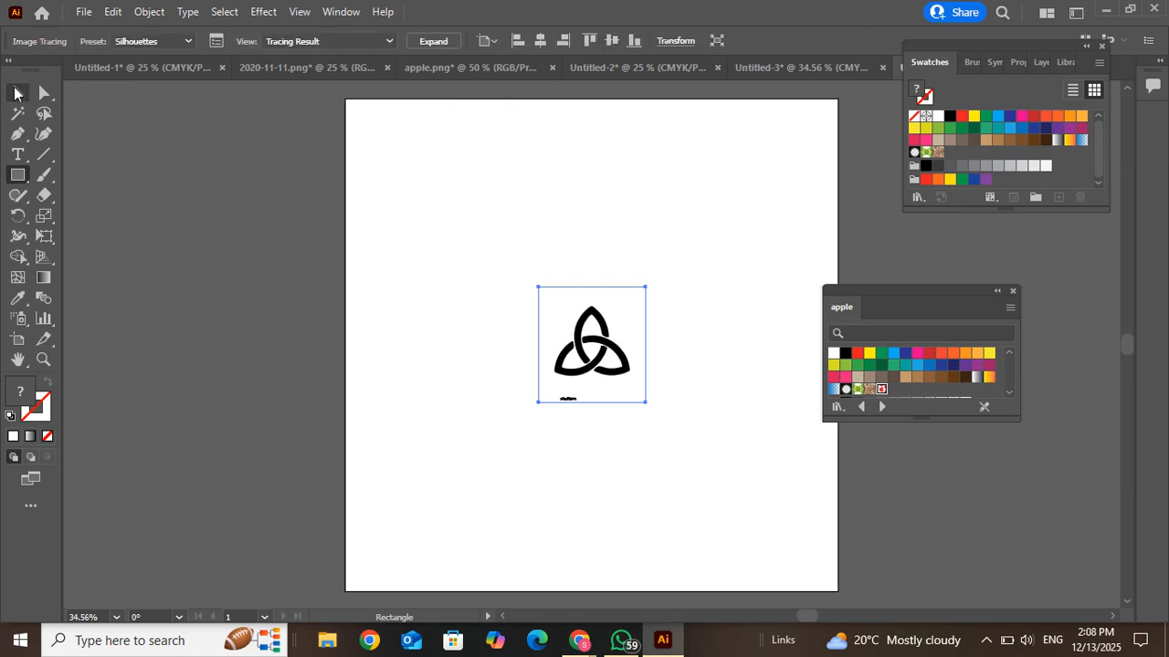
pyautogui.press('v')
pyautogui.click(478, 390)
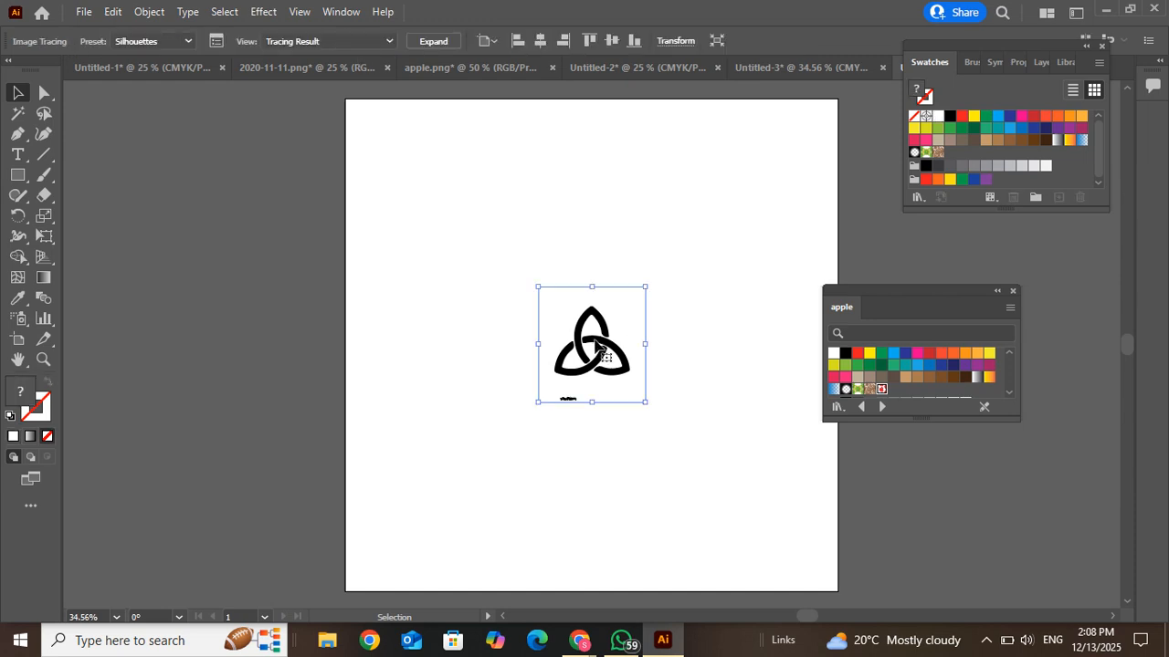
pyautogui.doubleClick(610, 333)
pyautogui.click(544, 205)
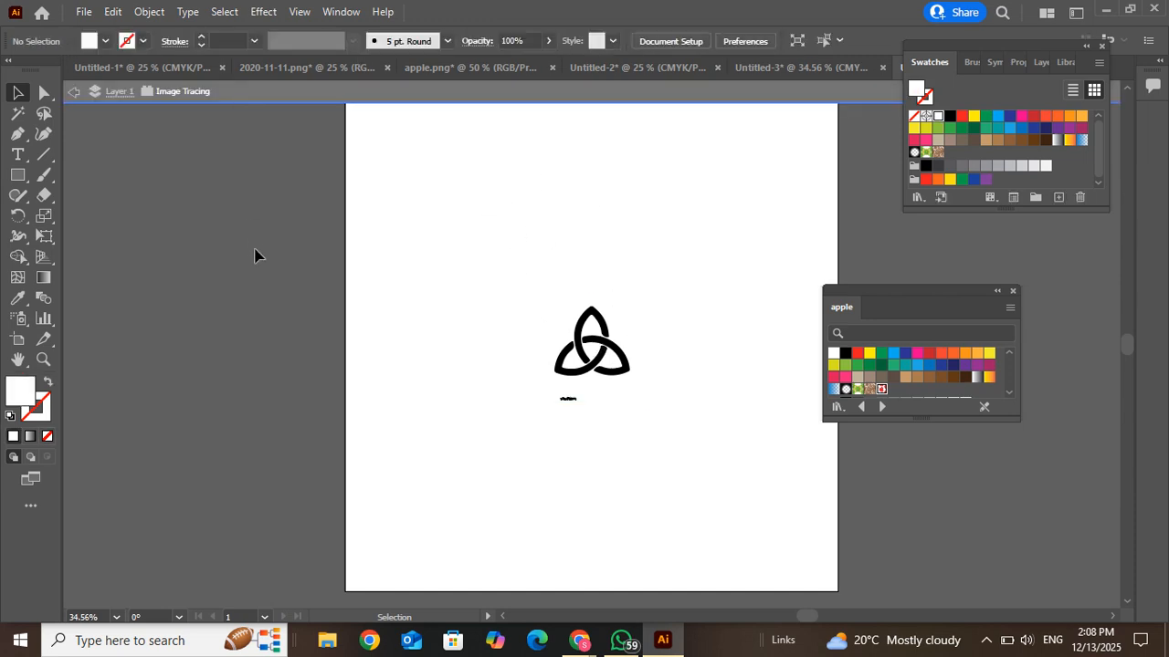
pyautogui.doubleClick(273, 326)
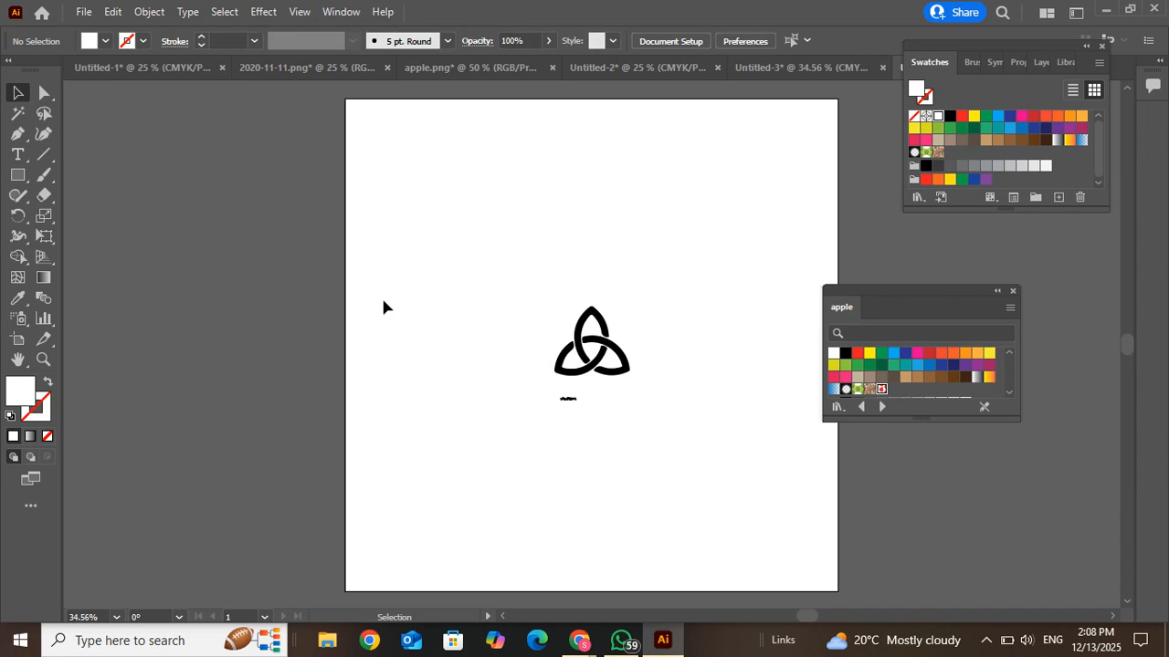
# Expand the knot tracing into ungrouped paths and delete the watermark text fragment below the knot
pyautogui.click(596, 353)
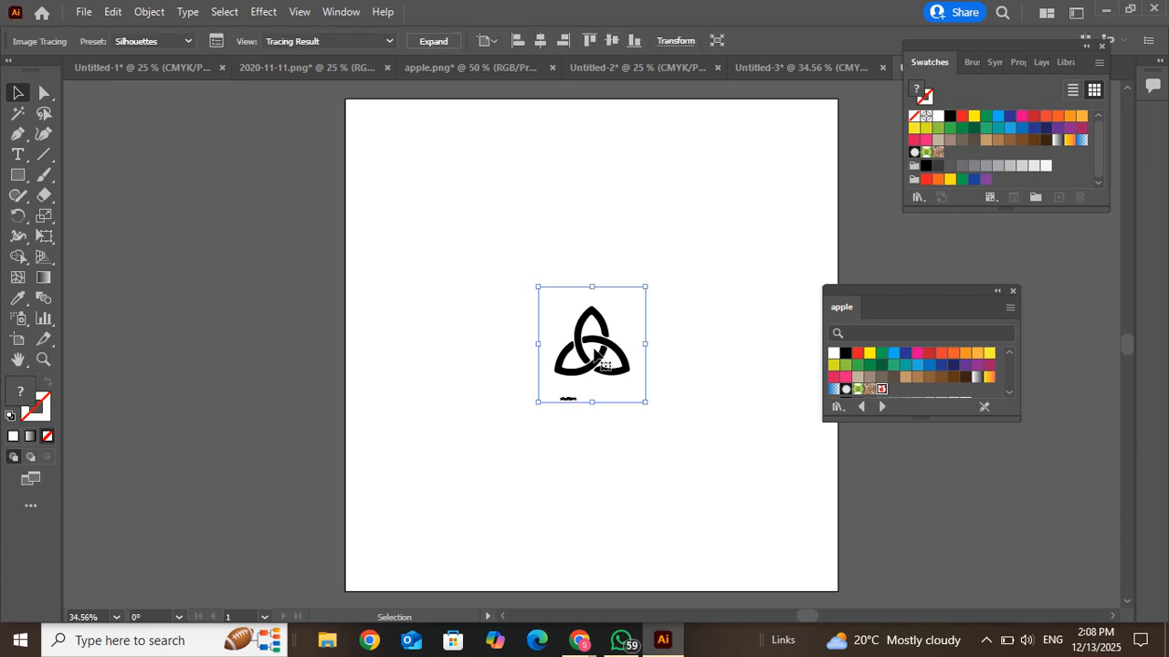
pyautogui.click(435, 41)
pyautogui.rightClick(589, 350)
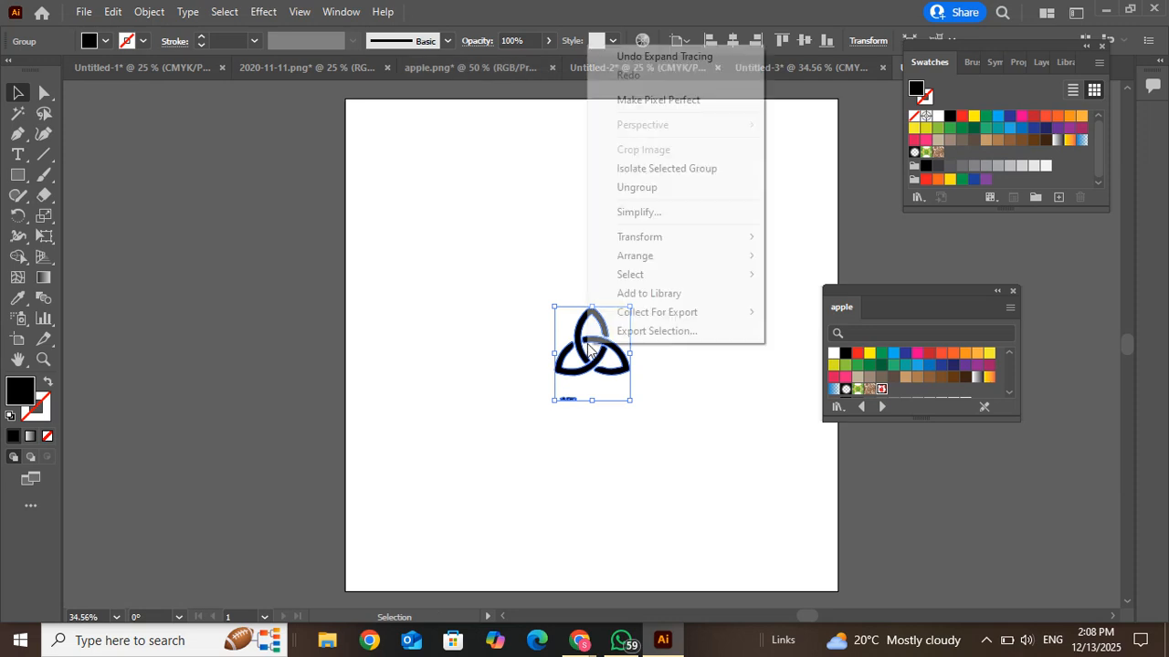
pyautogui.click(654, 190)
pyautogui.click(726, 332)
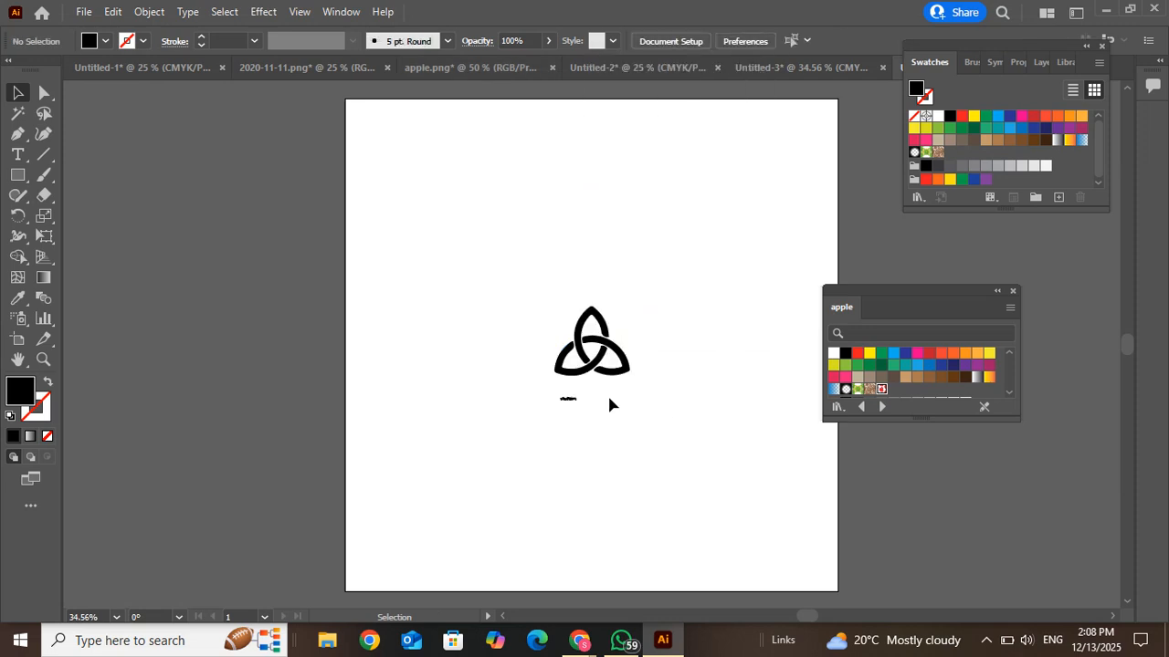
pyautogui.moveTo(496, 378); pyautogui.dragTo(581, 410)
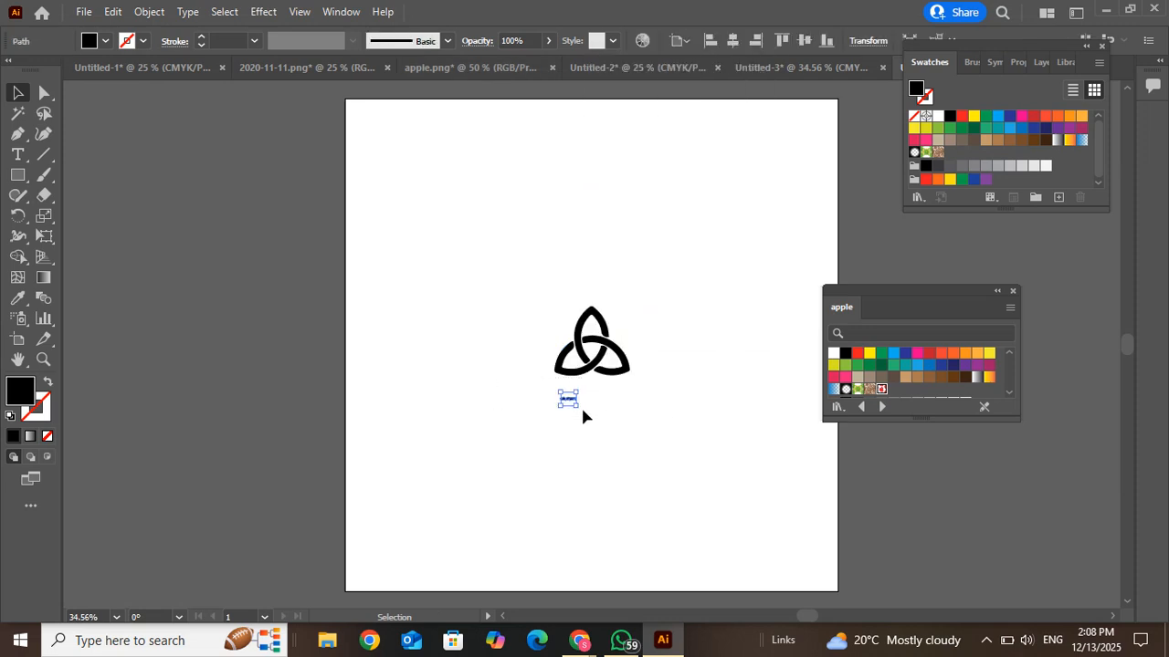
pyautogui.press('Delete')
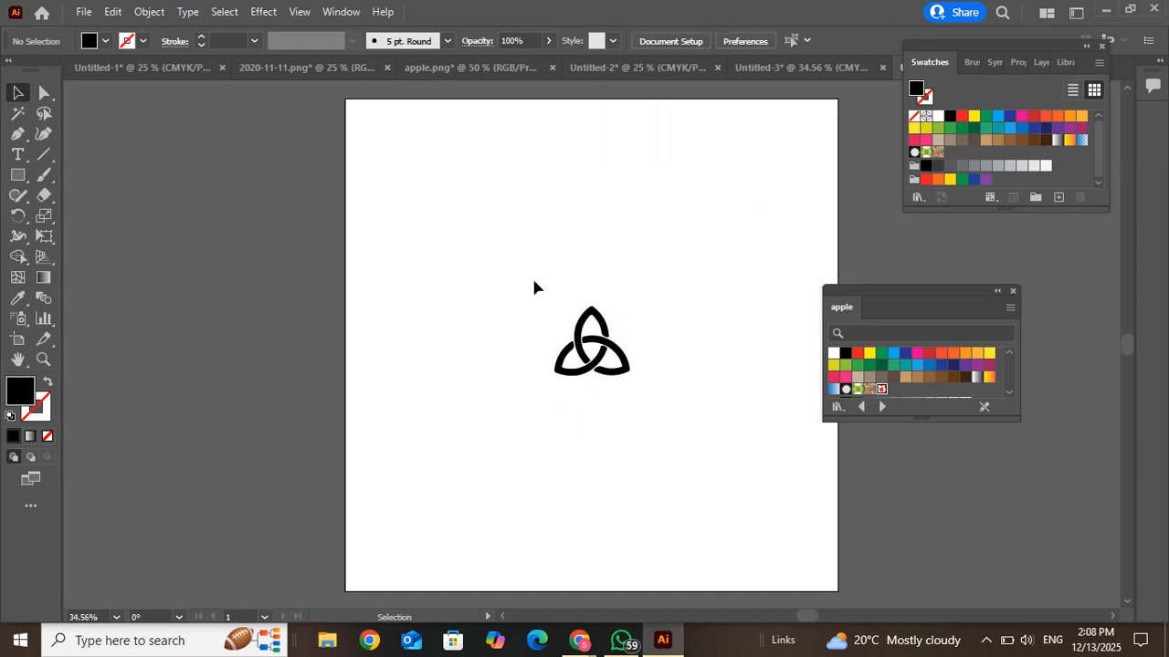
# Select all pieces of the traced knot and examine their outlines and anchor points up close
pyautogui.moveTo(533, 282); pyautogui.dragTo(639, 409)
pyautogui.press('a')
pyautogui.hotkey('ctrl', '+')
pyautogui.hotkey('ctrl', '+')
pyautogui.hotkey('ctrl', '+')
pyautogui.hotkey('ctrl', '+')
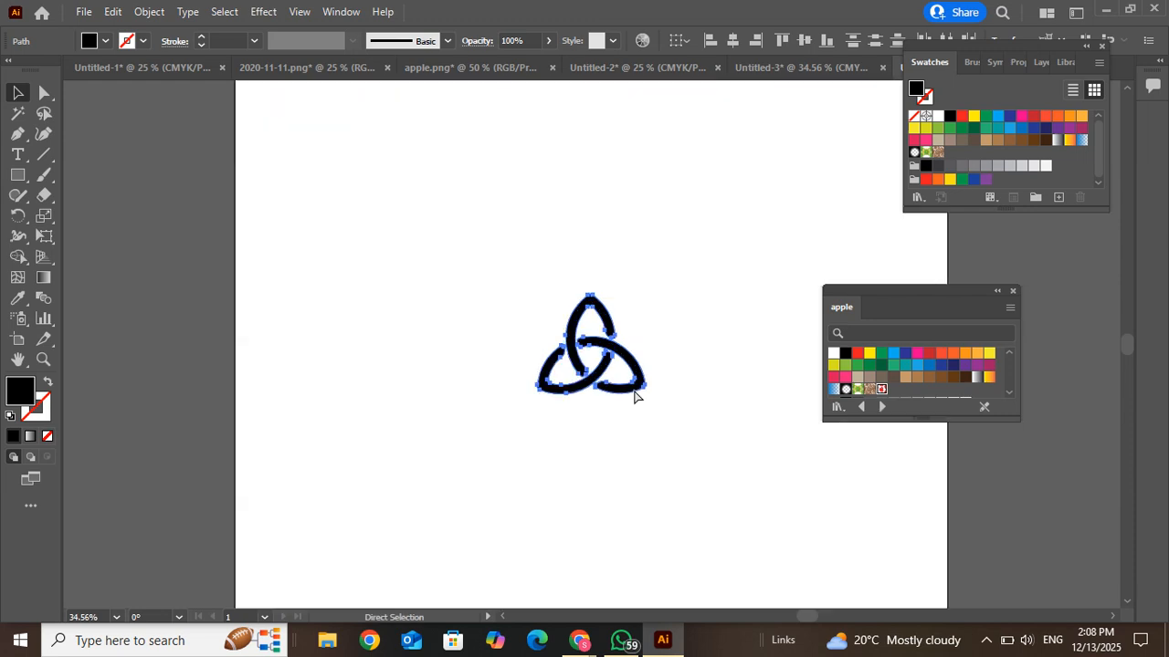
pyautogui.hotkey('ctrl', '+')
pyautogui.press('v')
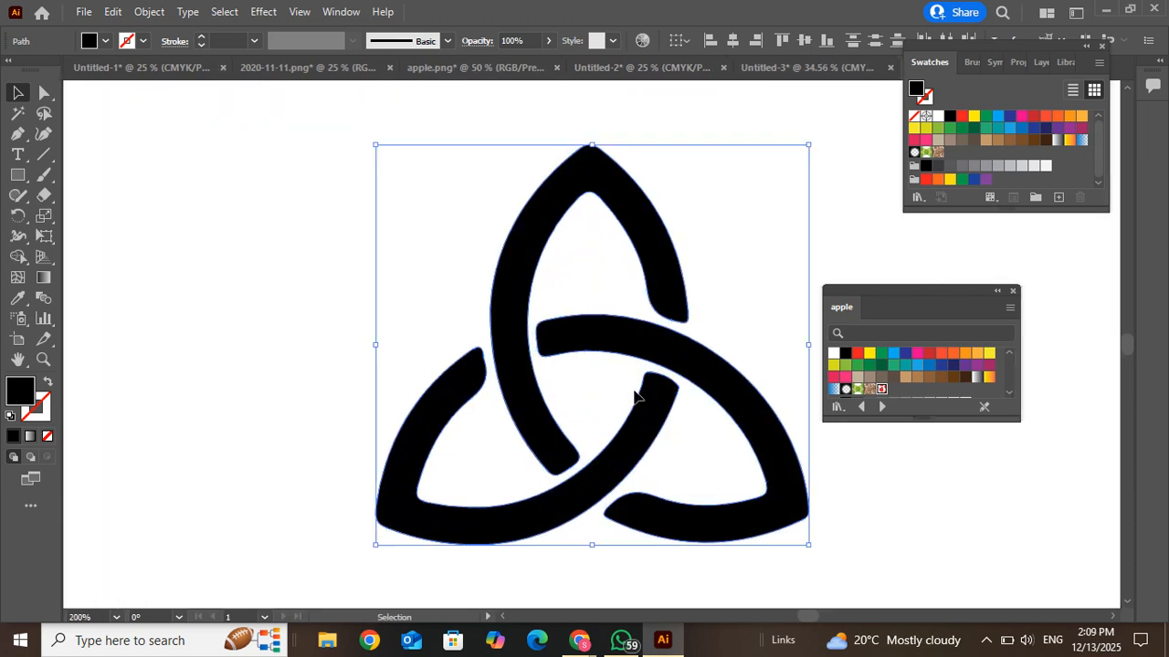
pyautogui.hotkey('ctrl', '-')
pyautogui.hotkey('ctrl', '-')
pyautogui.hotkey('ctrl', '-')
pyautogui.hotkey('ctrl', '-')
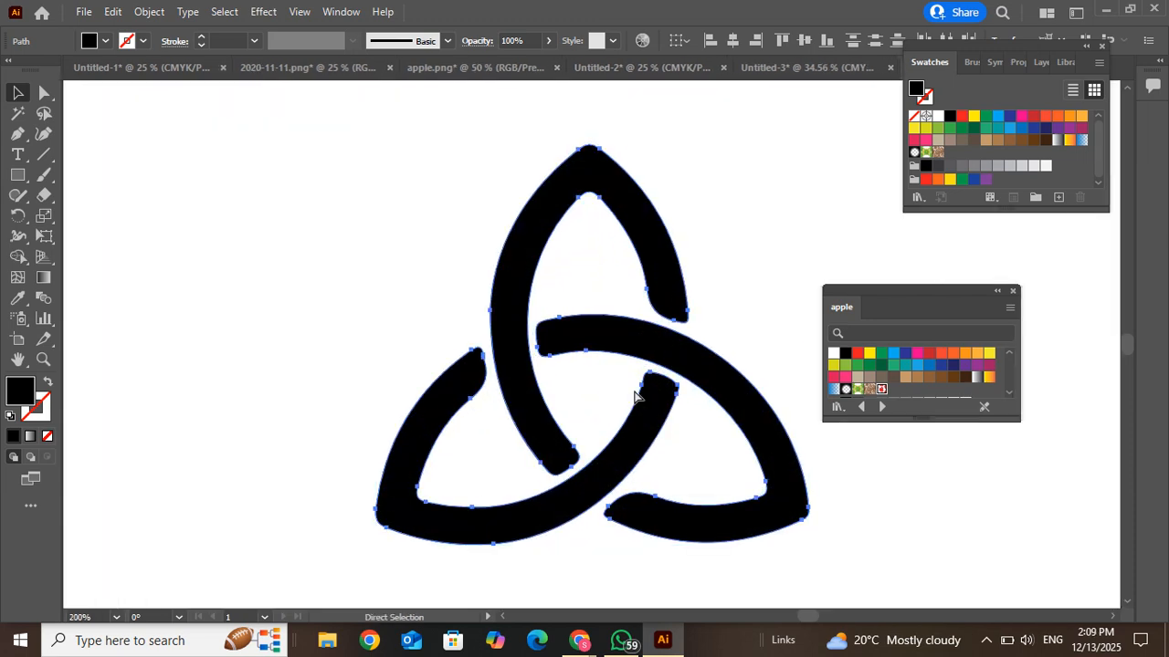
# Make a new pattern swatch from the selected knot paths and accept the notice
pyautogui.click(147, 13)
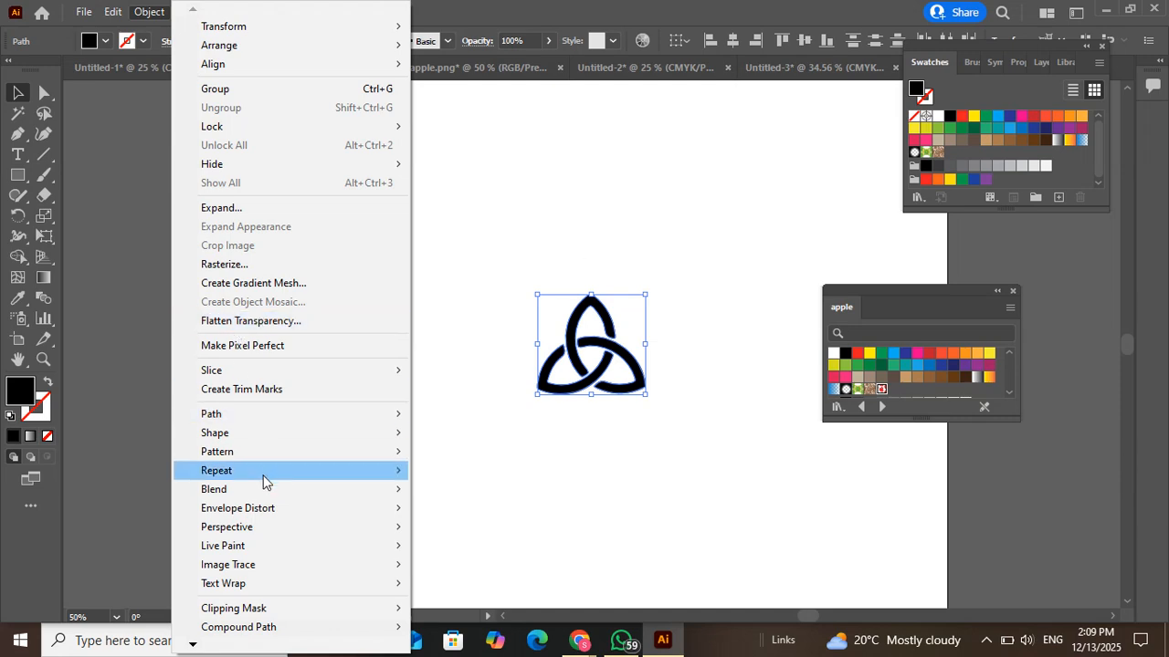
pyautogui.moveTo(263, 473)
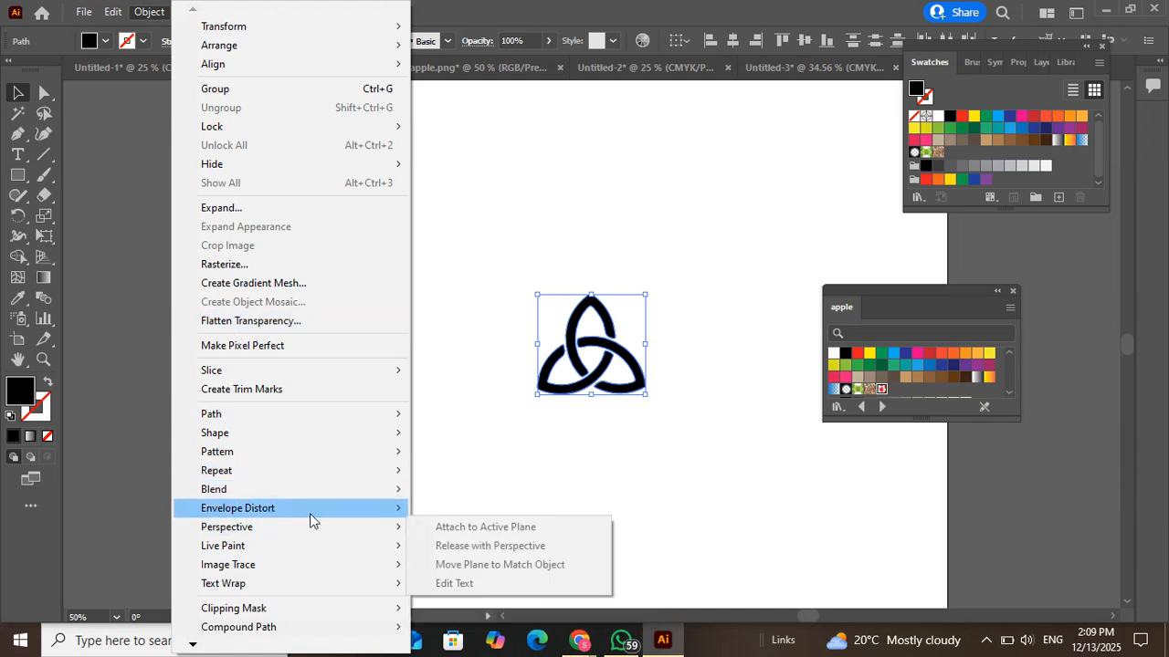
pyautogui.moveTo(338, 452)
pyautogui.click(480, 451)
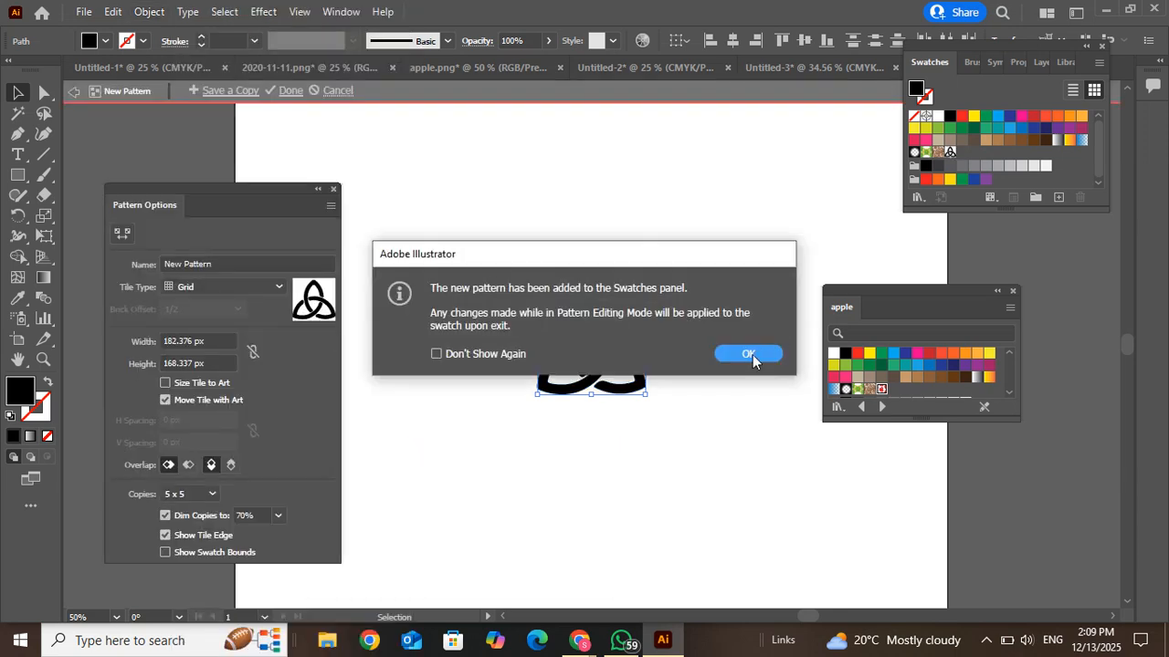
pyautogui.click(749, 354)
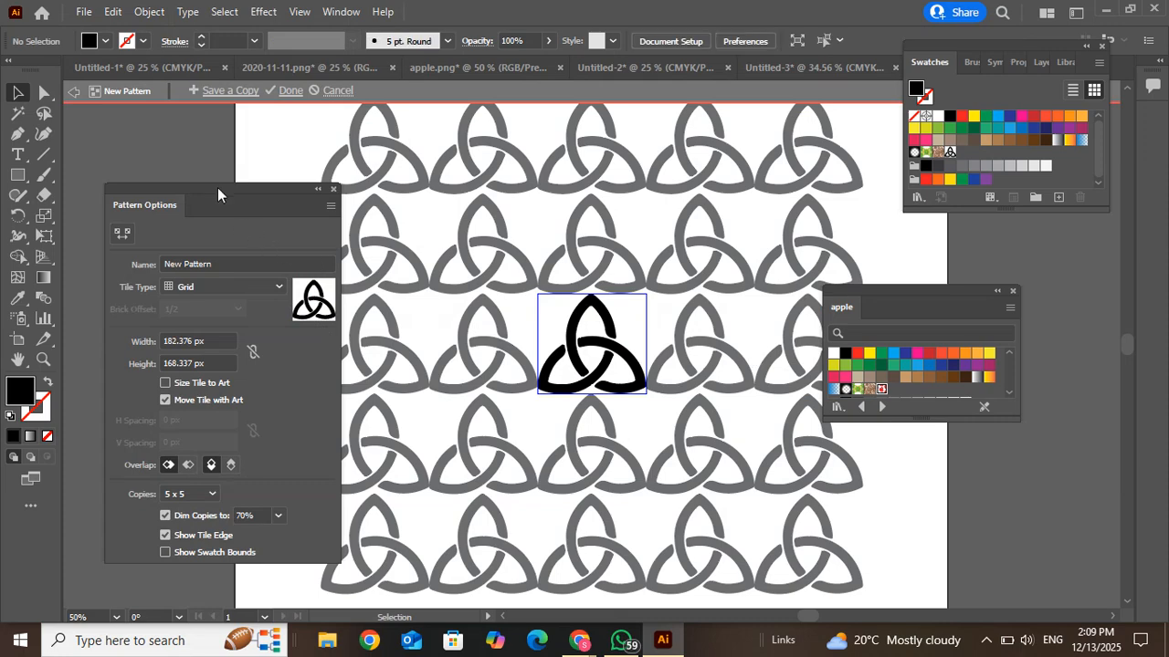
# Move the pattern settings clear of the artwork and set the pattern's tile type to Brick by Column
pyautogui.moveTo(218, 187); pyautogui.dragTo(877, 136)
pyautogui.click(863, 235)
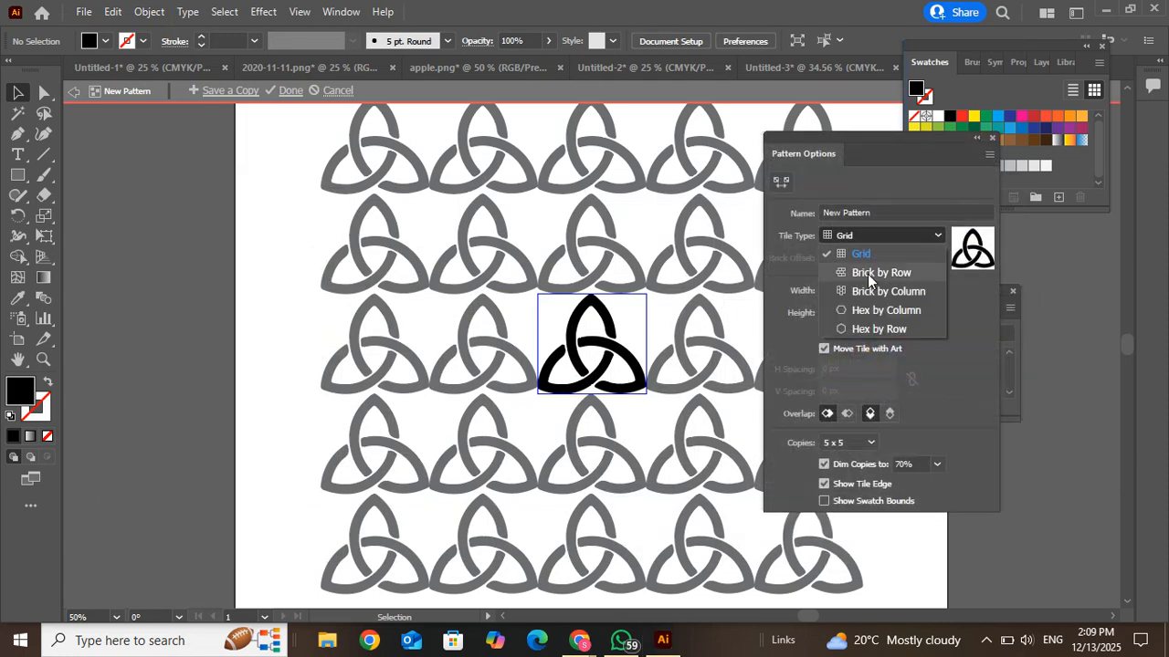
pyautogui.click(868, 273)
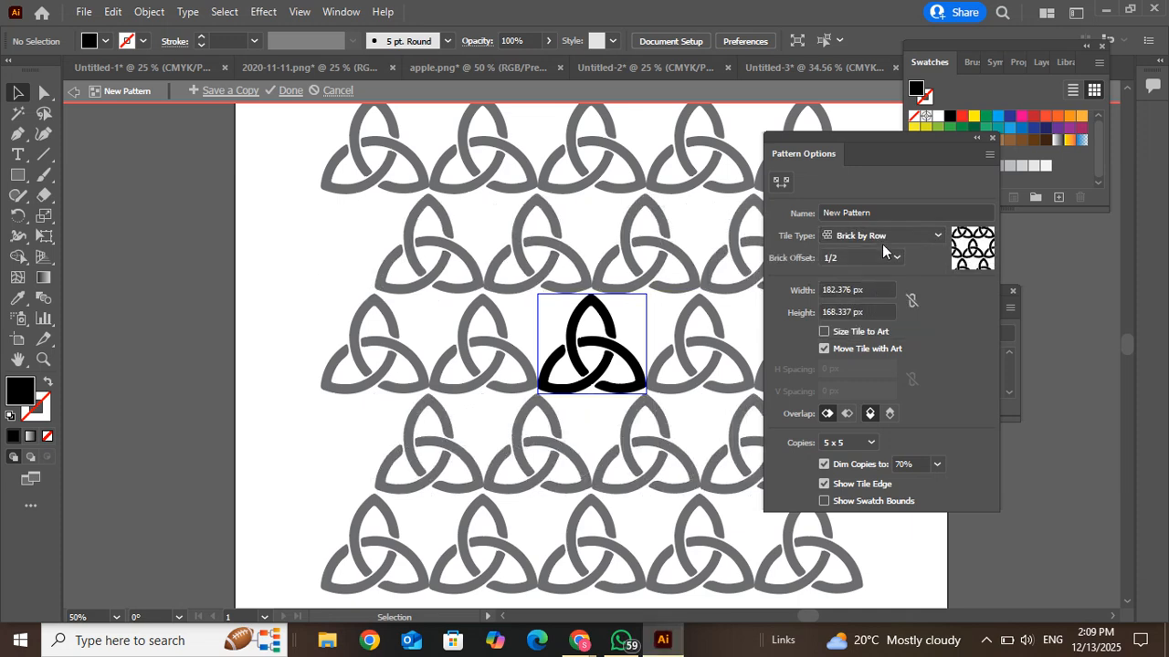
pyautogui.click(872, 230)
pyautogui.click(870, 287)
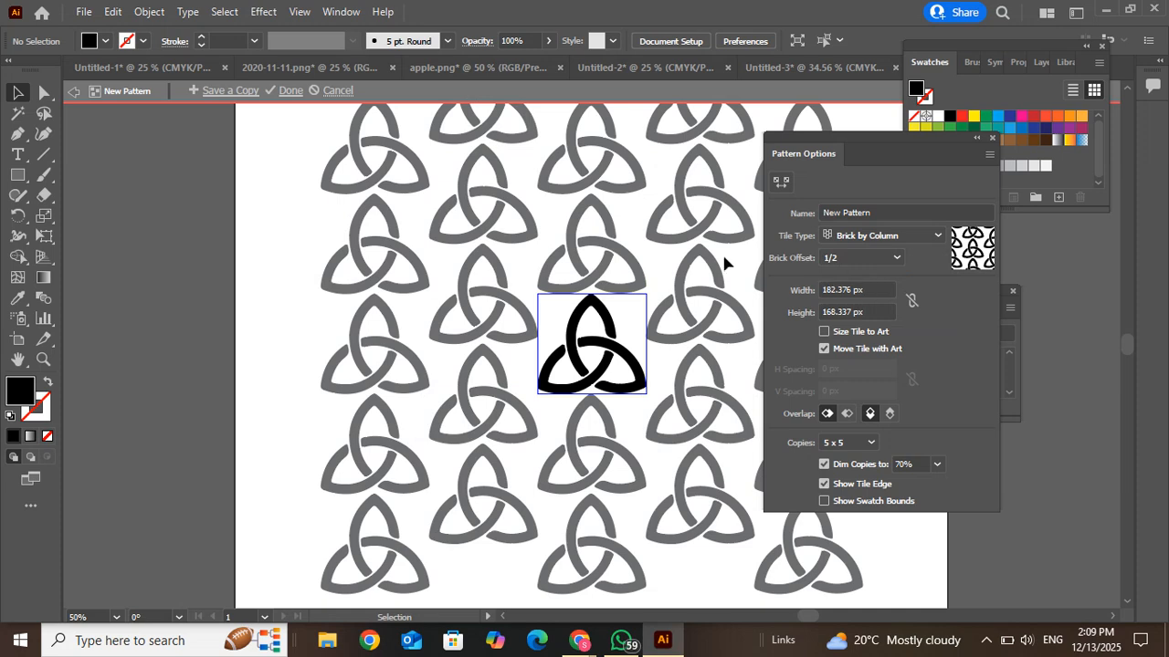
# Fill the knot's right loop with light blue and its left loop with dark navy C=100 M=100 Y=25 K=25
pyautogui.click(636, 368)
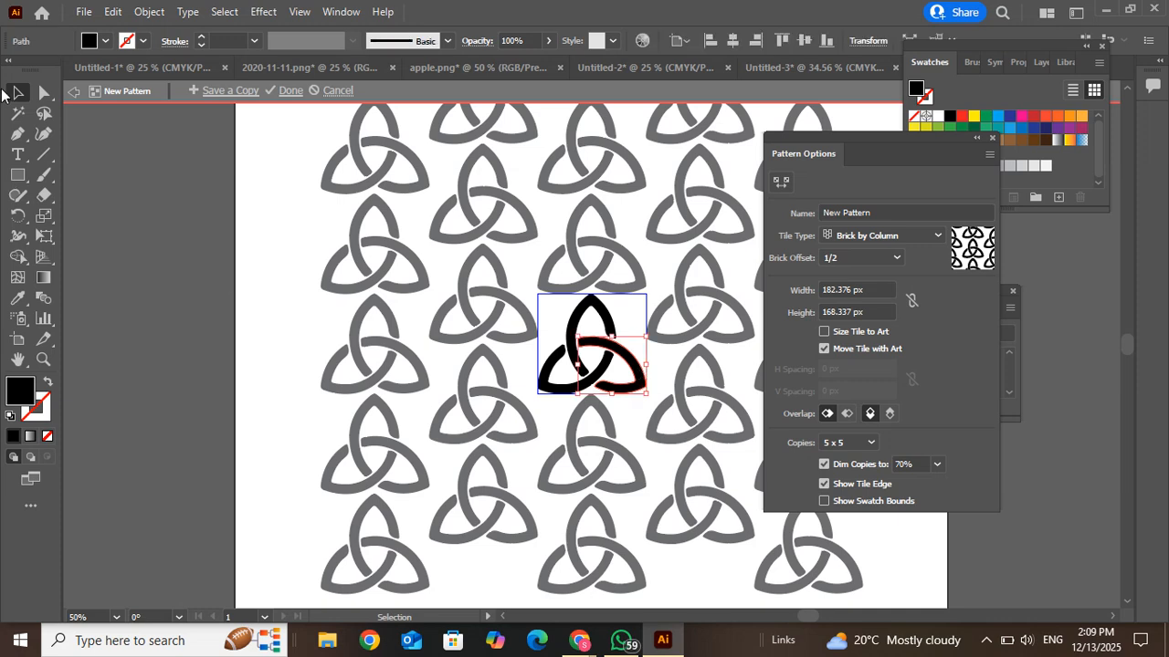
pyautogui.click(106, 41)
pyautogui.click(117, 82)
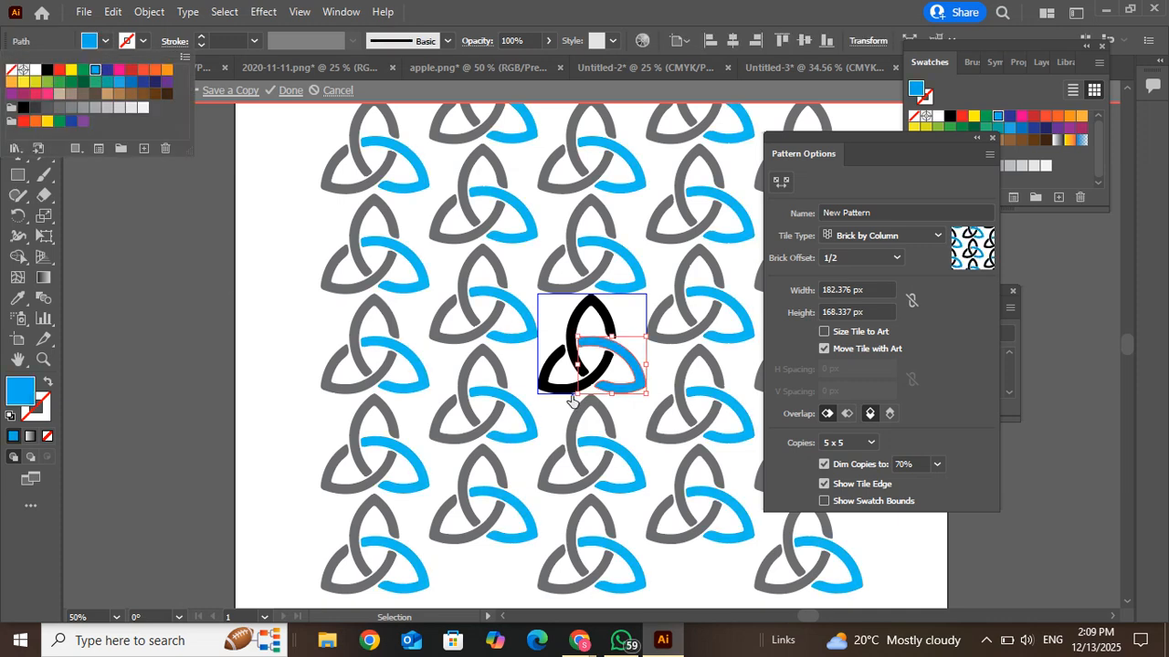
pyautogui.click(548, 388)
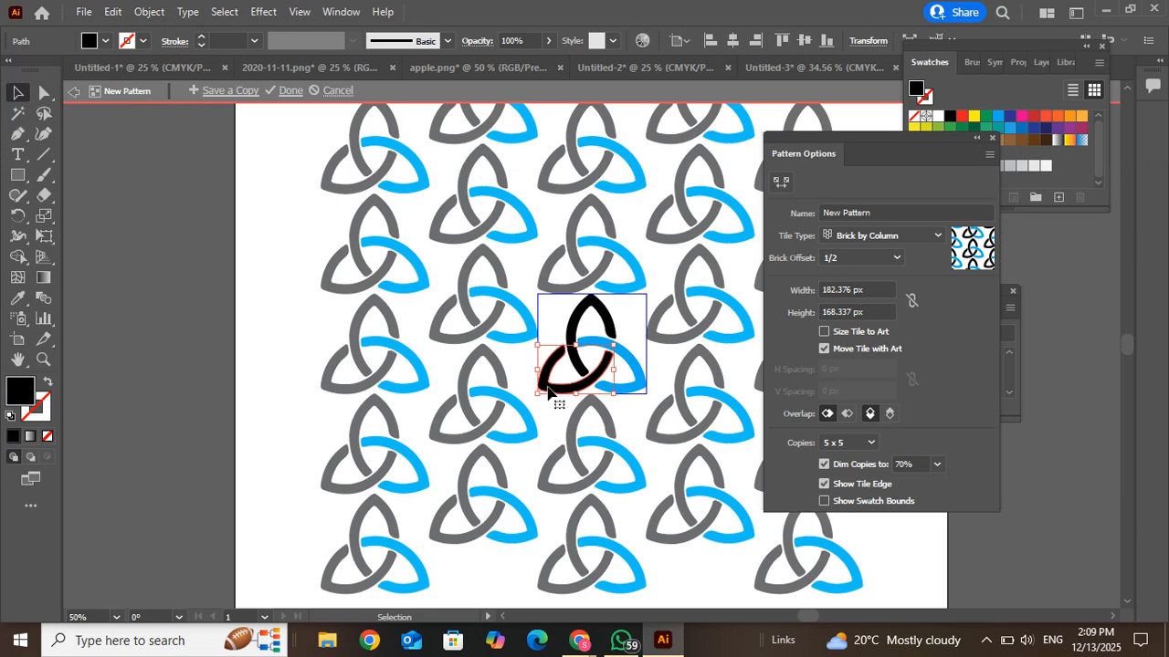
pyautogui.click(106, 41)
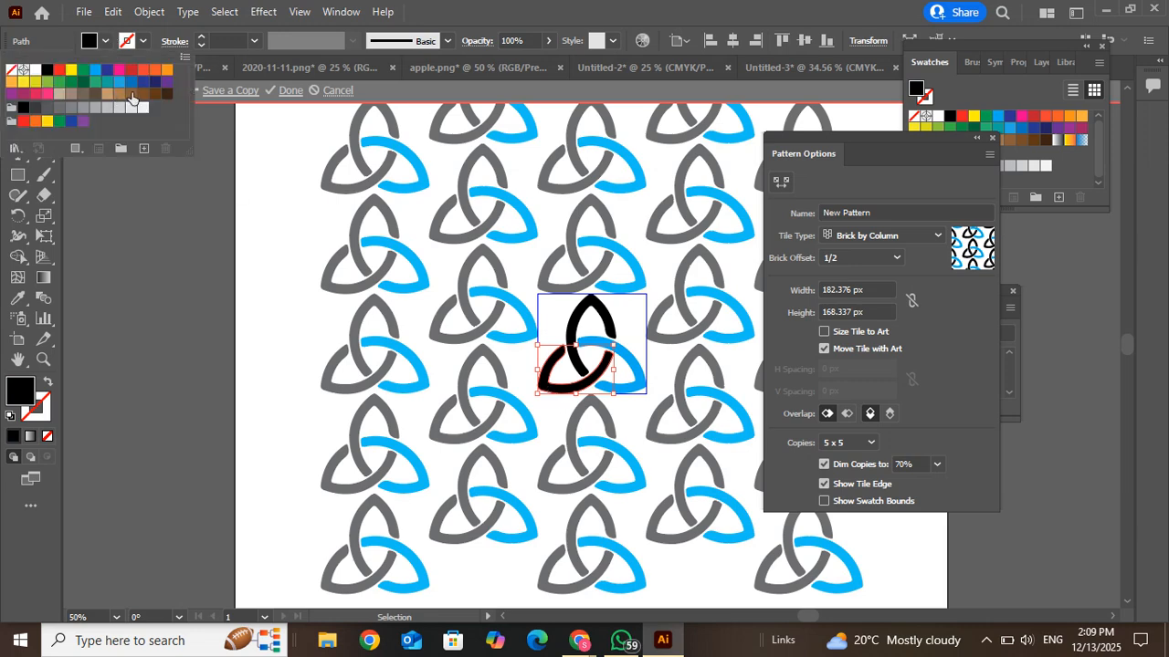
pyautogui.click(155, 83)
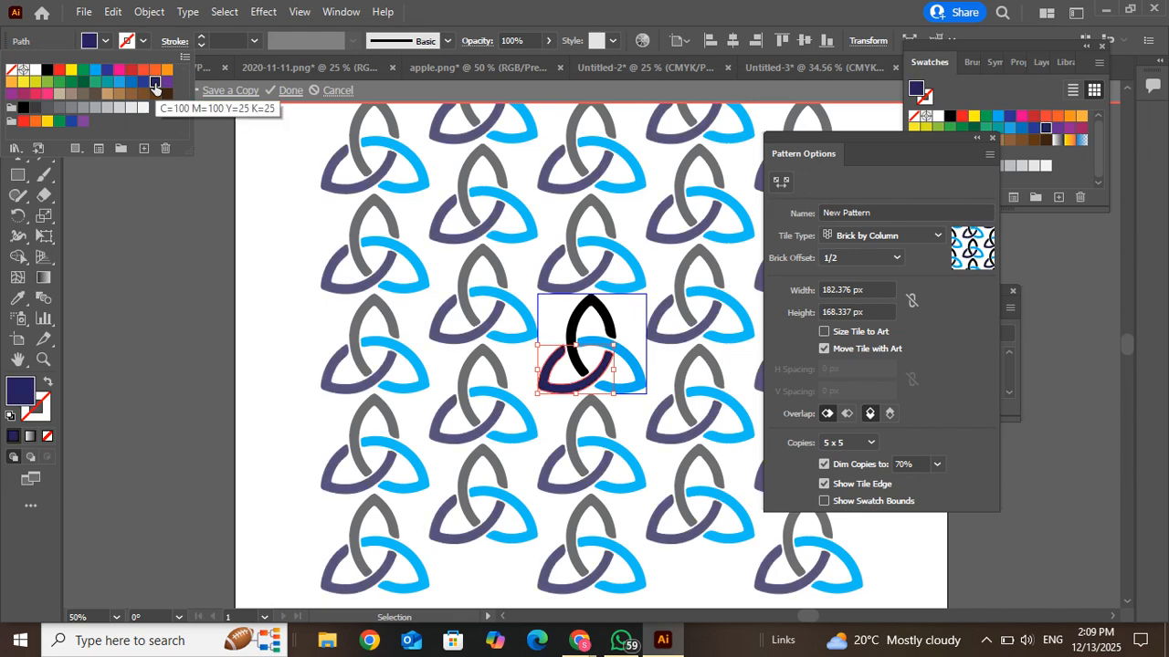
# Fill the knot's top loop with the teal swatch after trying the blue C=70 M=15 Y=0 K=0
pyautogui.click(607, 315)
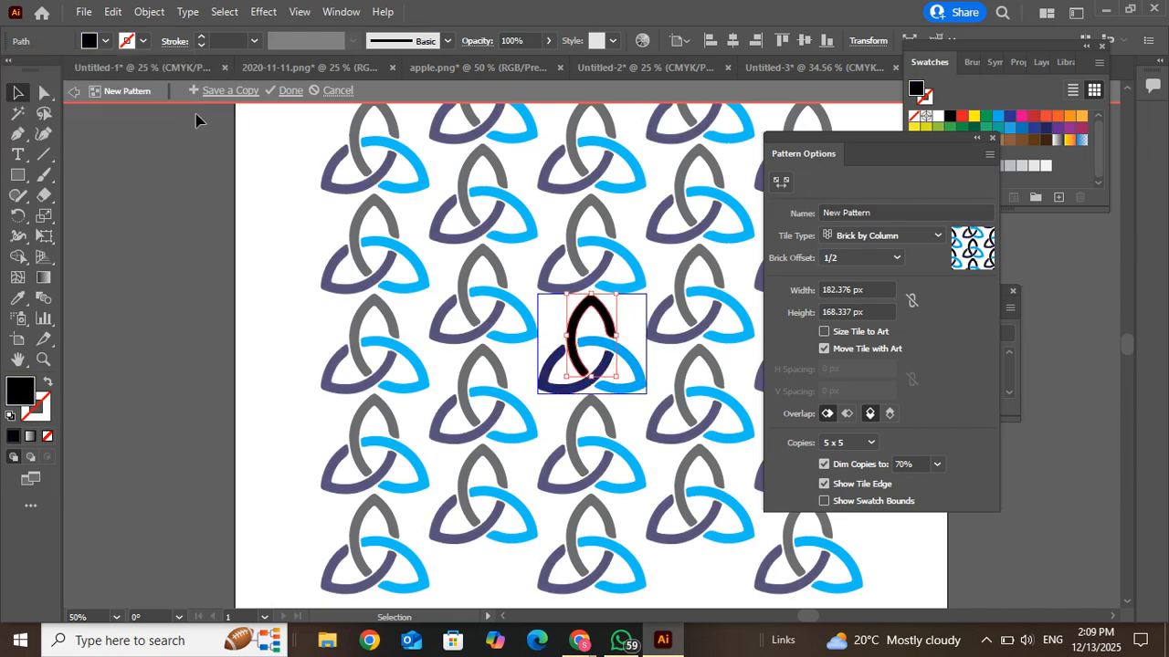
pyautogui.click(106, 41)
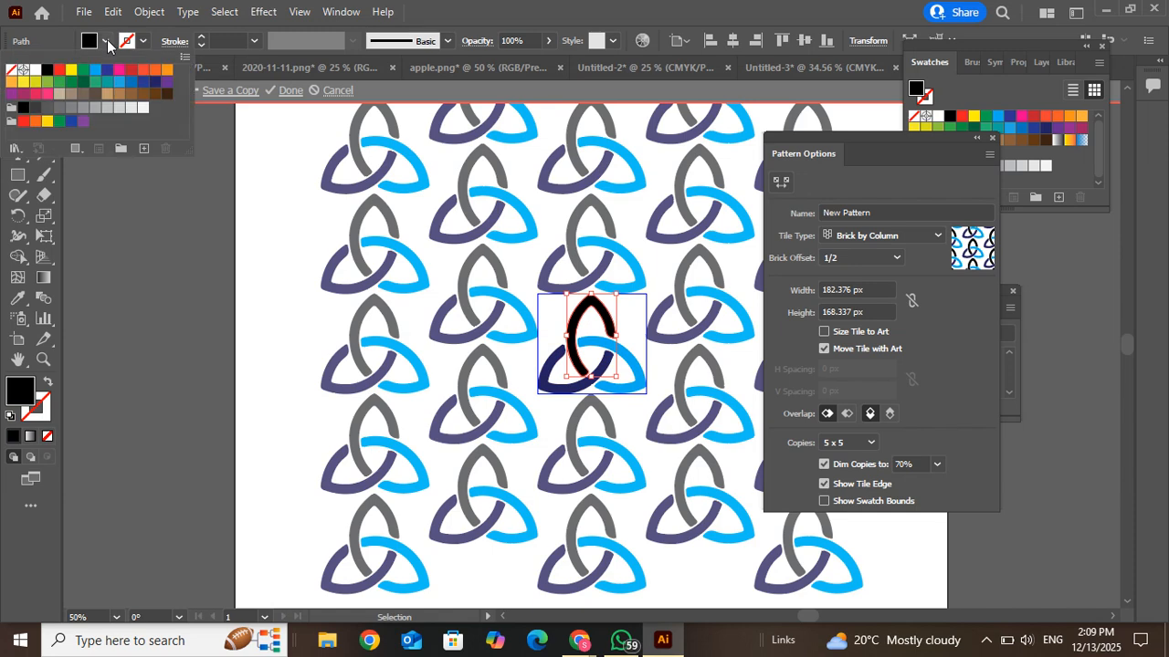
pyautogui.click(117, 85)
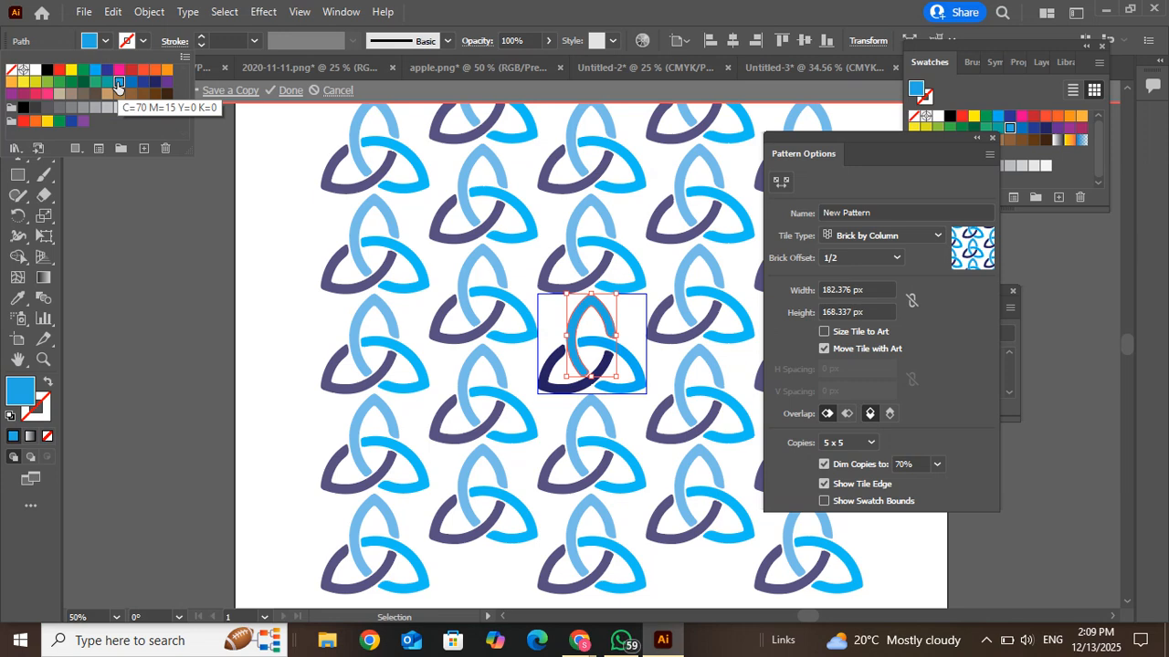
pyautogui.click(107, 83)
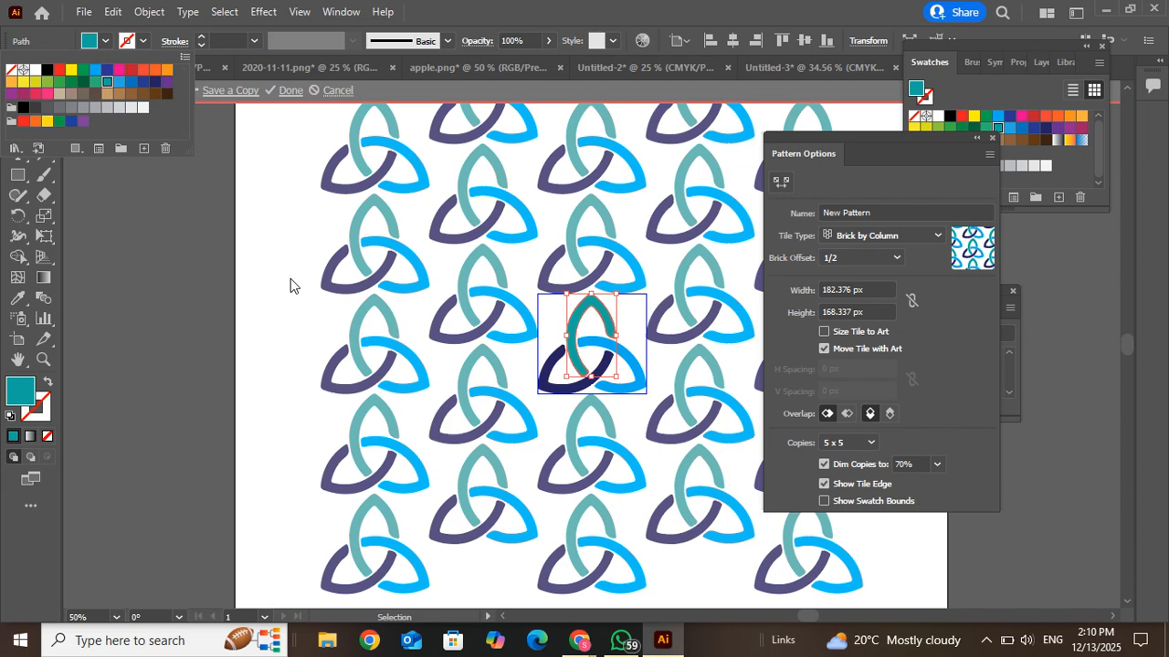
# Select all three knot loops together and set their fill to dark teal #02423C
pyautogui.keyDown('shift'); pyautogui.click(637, 380); pyautogui.keyUp('shift')
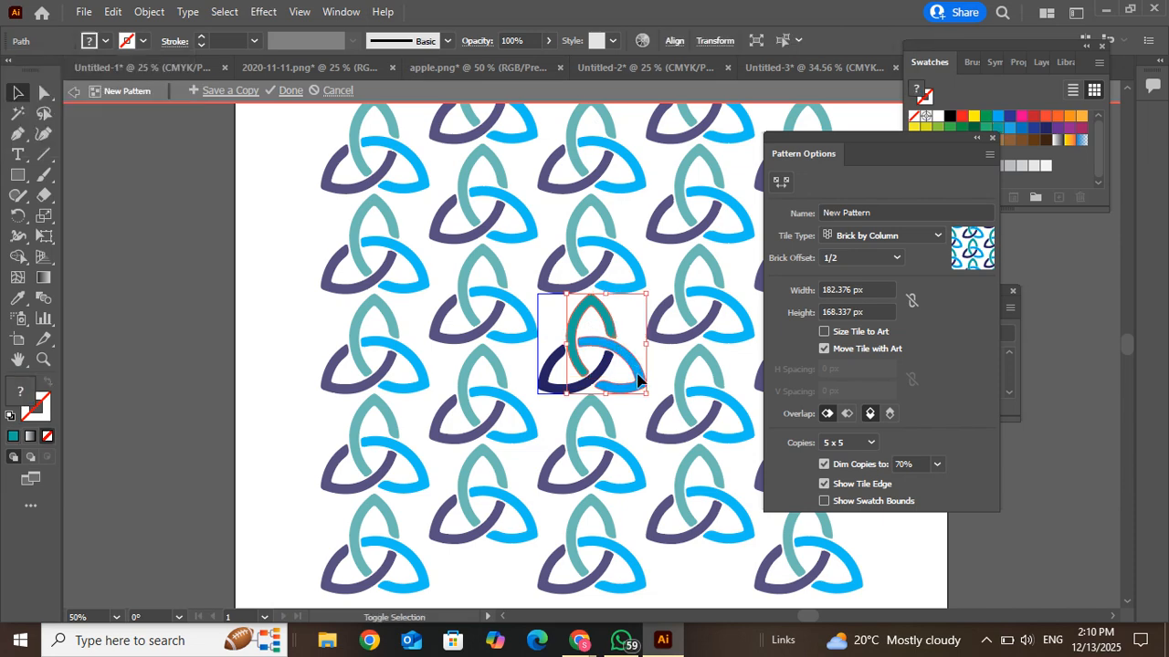
pyautogui.keyDown('shift'); pyautogui.click(542, 394); pyautogui.keyUp('shift')
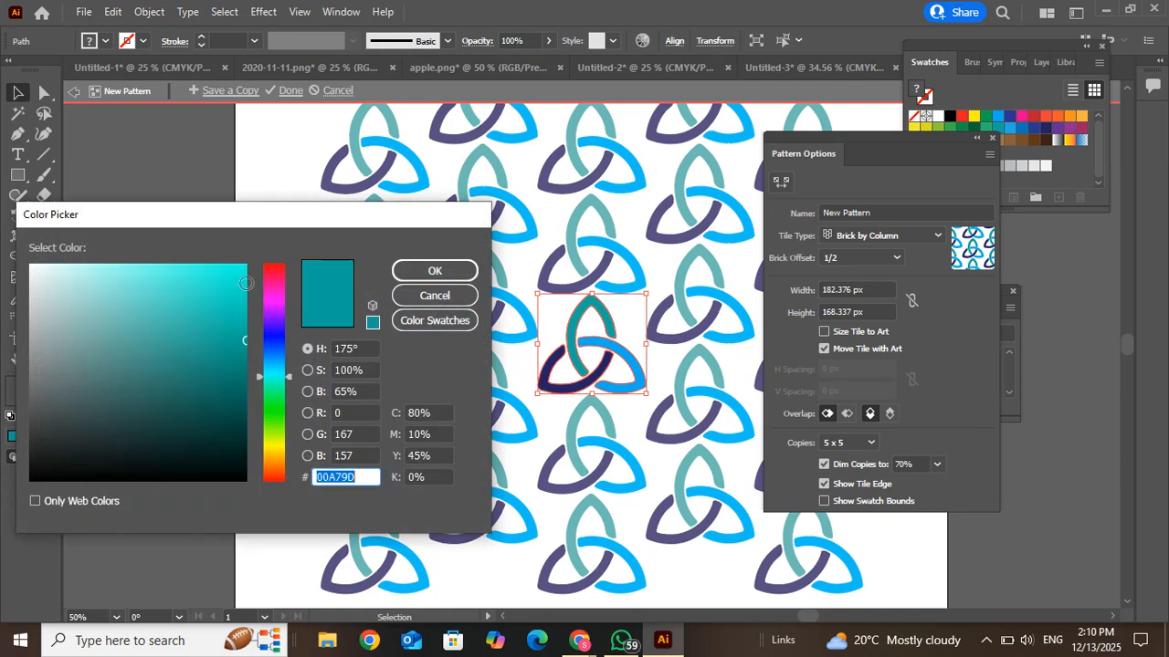
pyautogui.click(240, 425)
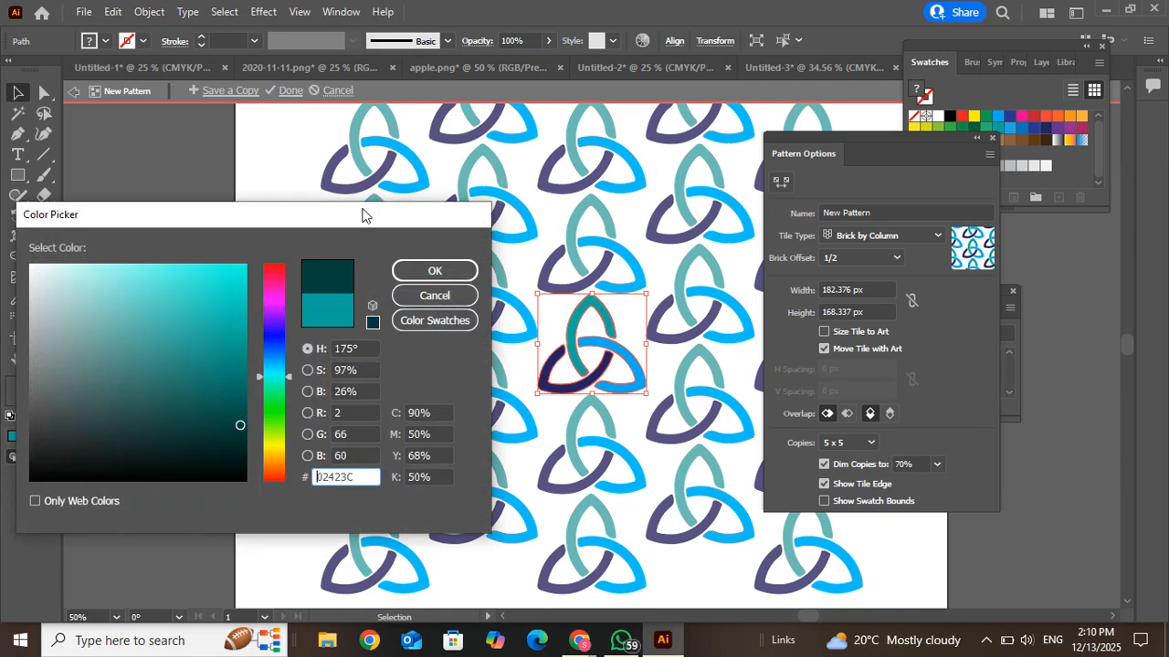
pyautogui.click(415, 267)
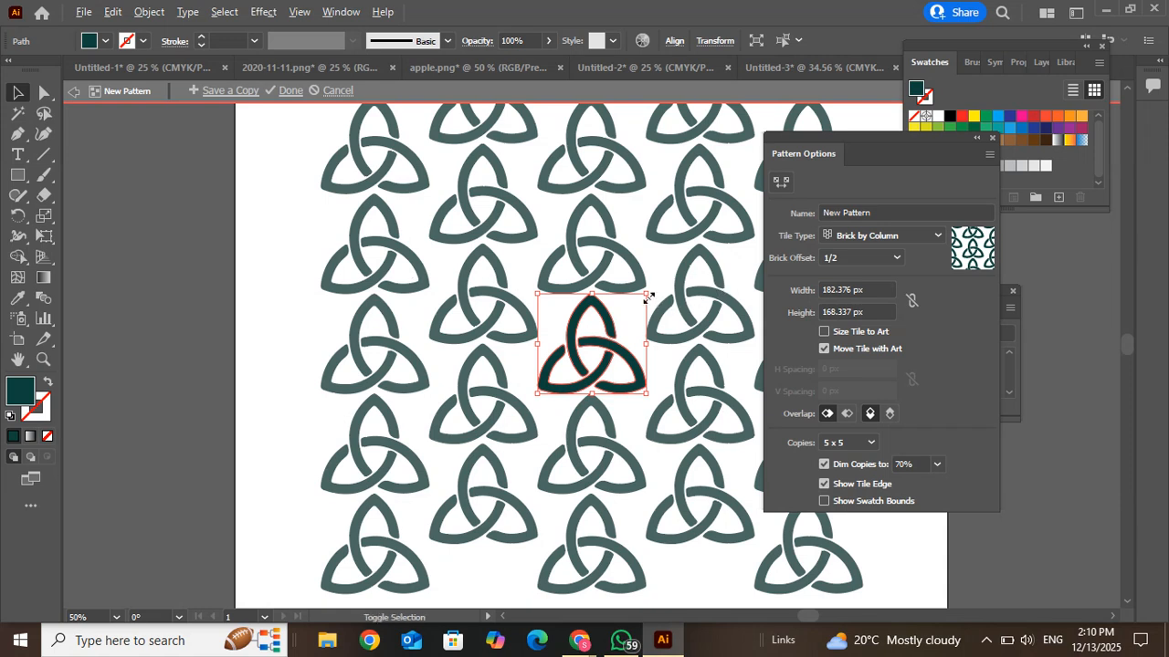
# Shrink the knot within its pattern tile and place a smaller copy of it at the tile's upper-right corner
pyautogui.moveTo(646, 296); pyautogui.dragTo(634, 317)
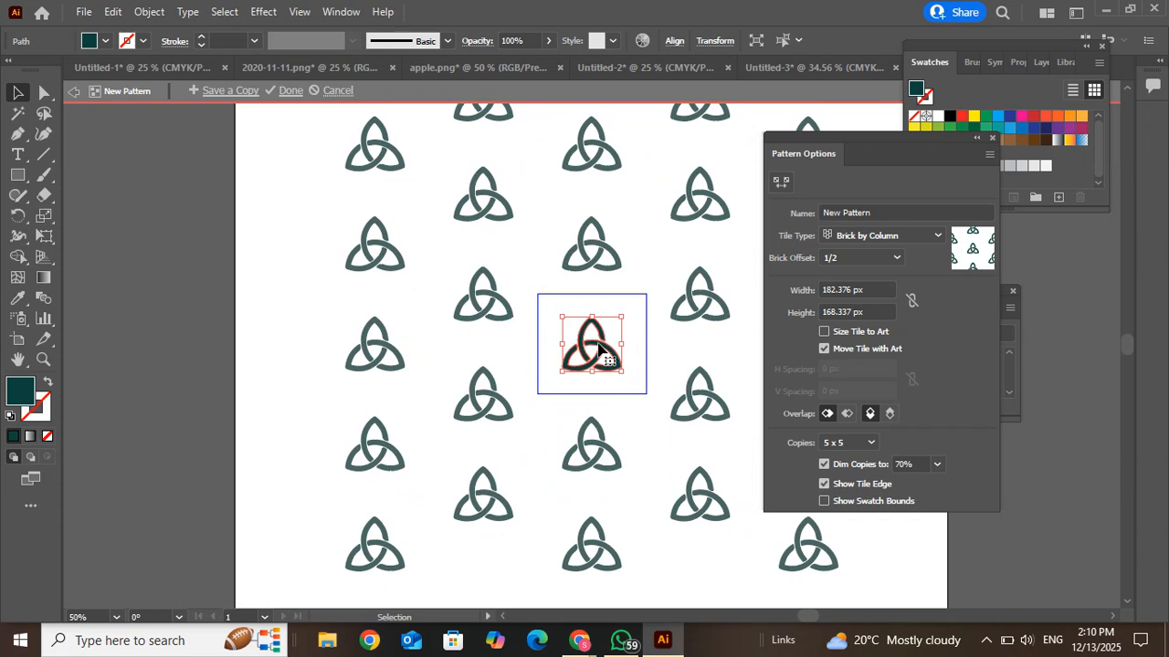
pyautogui.moveTo(600, 348); pyautogui.dragTo(664, 329)
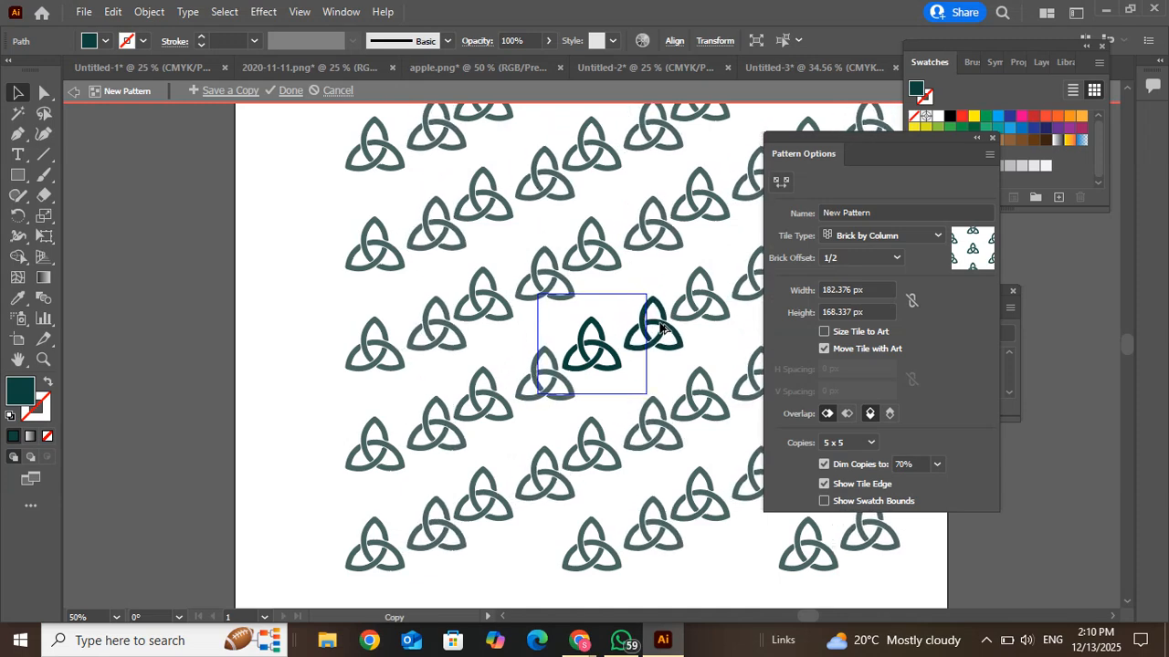
pyautogui.moveTo(663, 329); pyautogui.dragTo(664, 292)
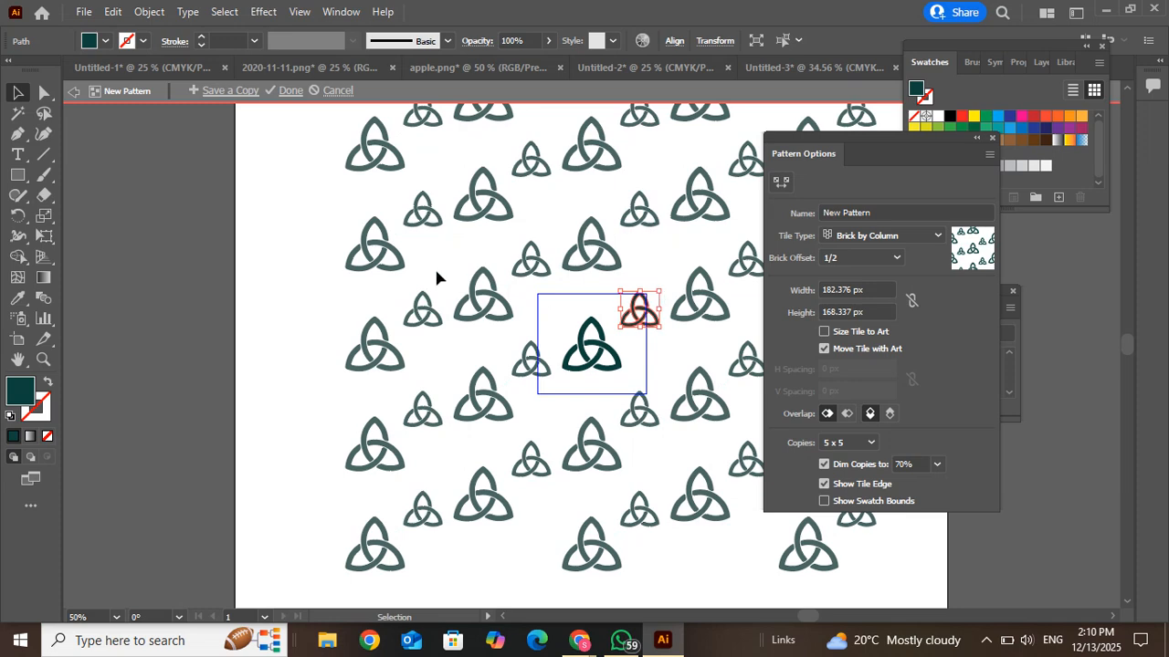
pyautogui.click(294, 268)
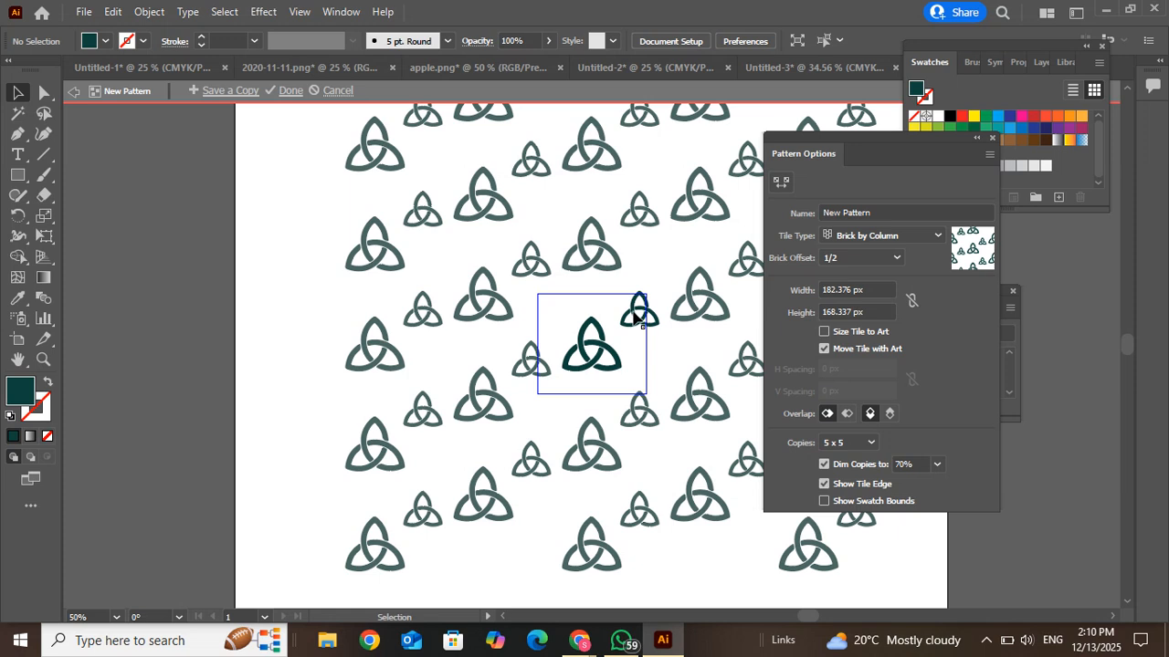
pyautogui.moveTo(644, 310); pyautogui.dragTo(559, 306)
pyautogui.hotkey('ctrl', 'z')
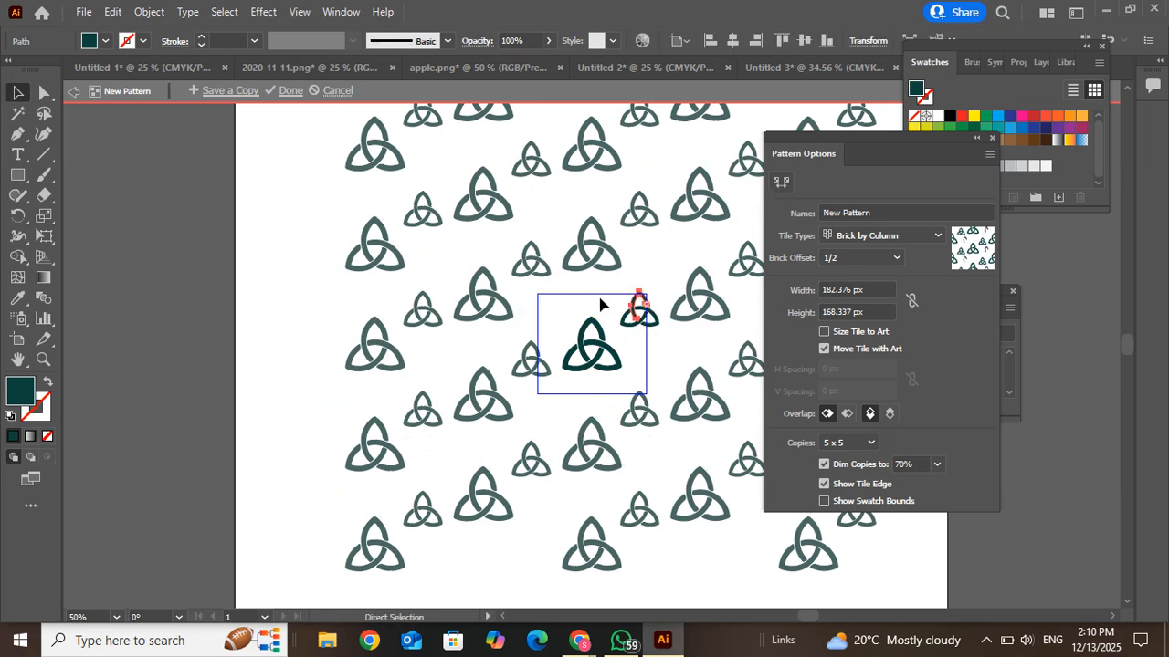
pyautogui.click(623, 261)
pyautogui.press('Escape')
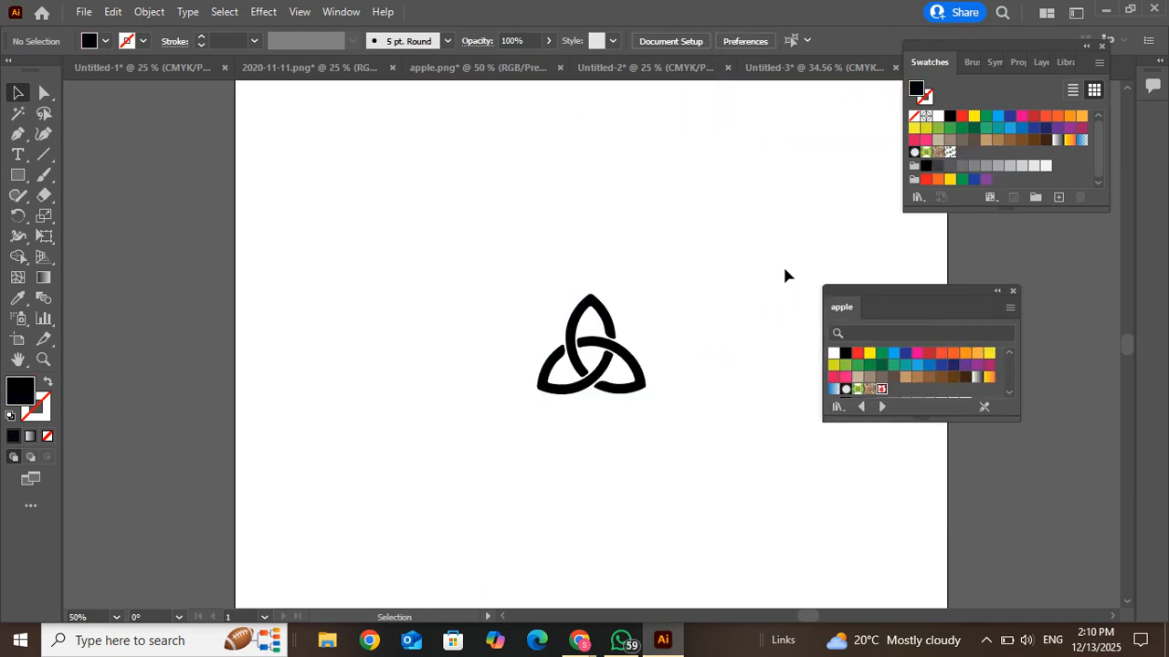
pyautogui.hotkey('ctrl', 'z')
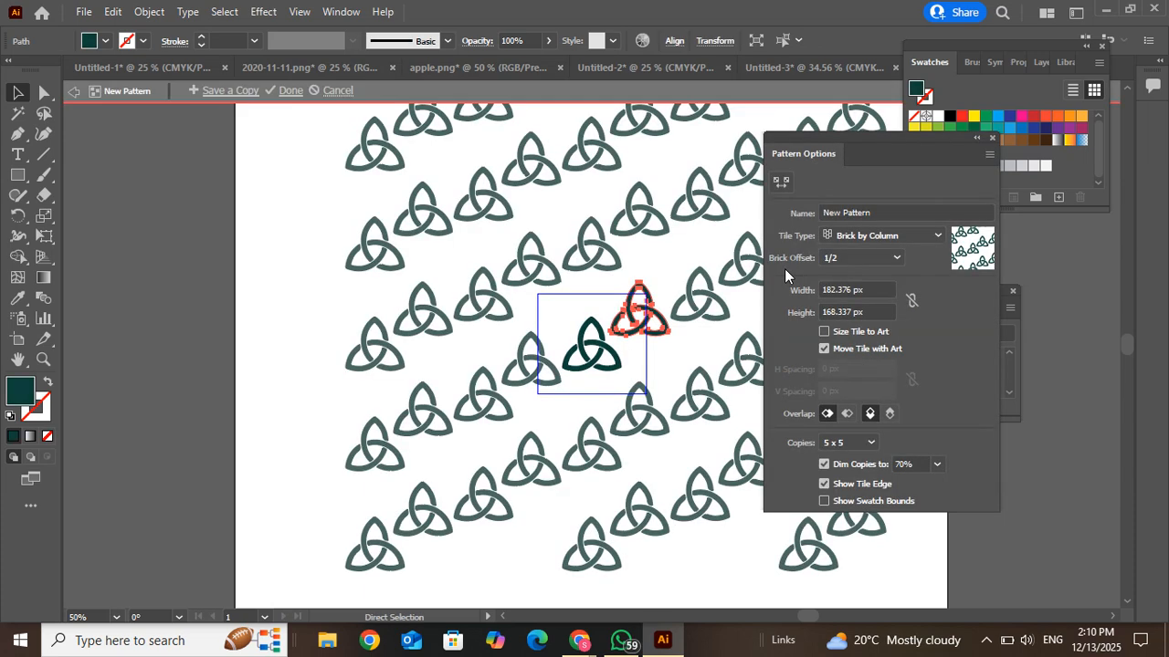
pyautogui.click(654, 275)
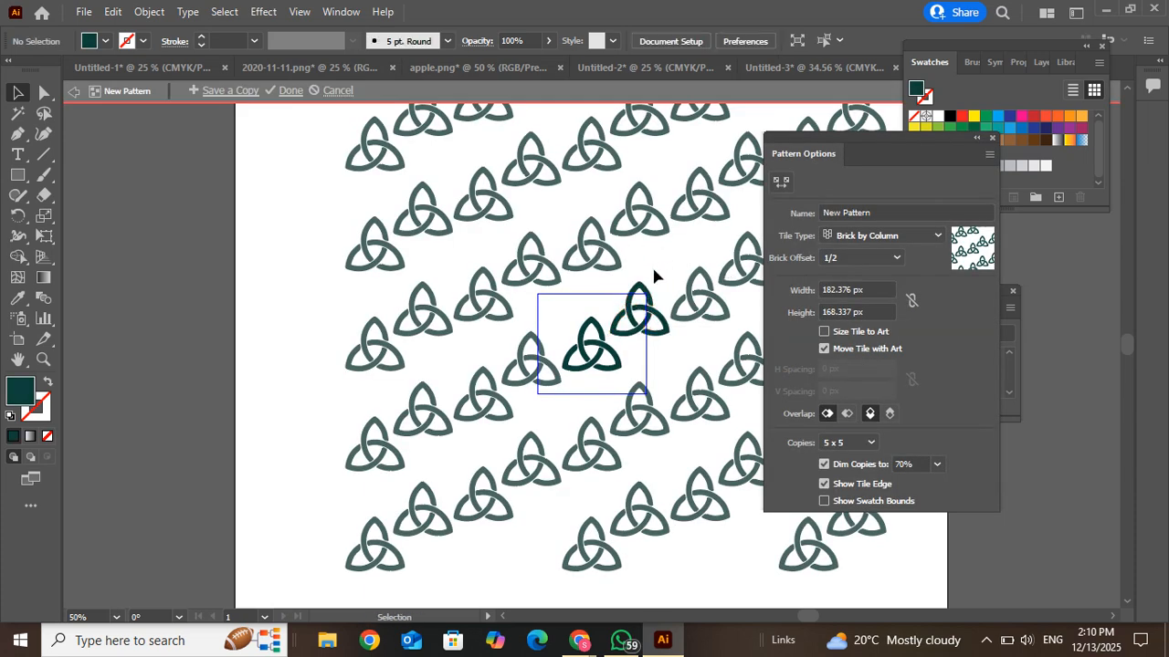
# Group the three loops of the copied knot at the tile's upper-right corner
pyautogui.click(626, 334)
pyautogui.keyDown('shift'); pyautogui.click(665, 330); pyautogui.keyUp('shift')
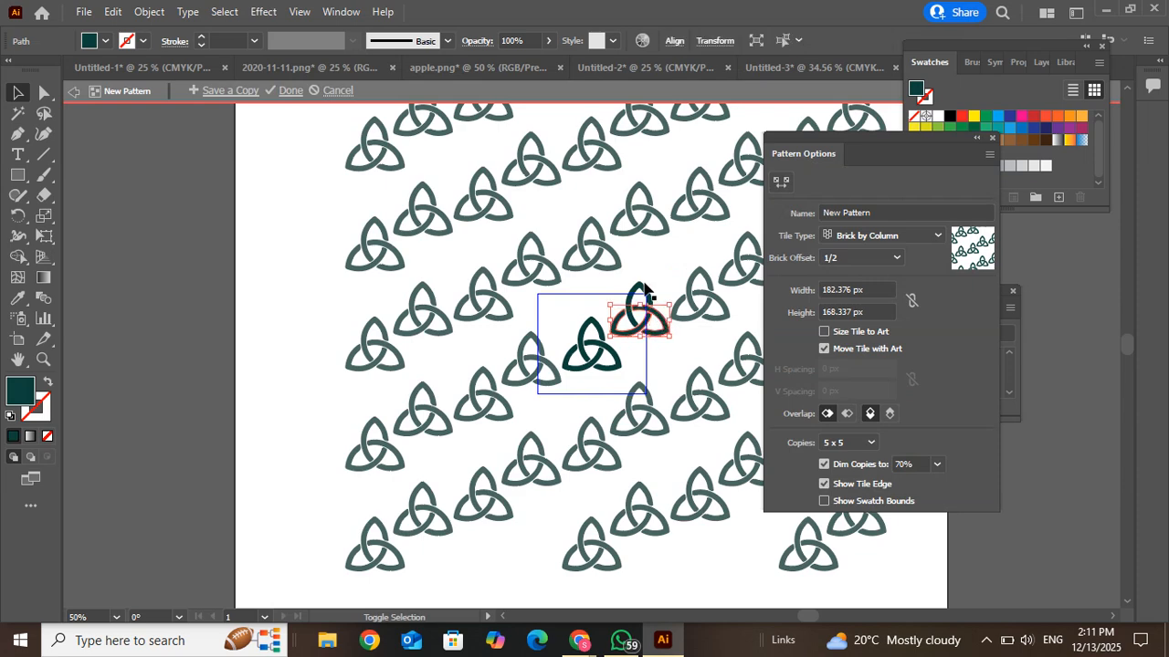
pyautogui.keyDown('shift'); pyautogui.click(640, 290); pyautogui.keyUp('shift')
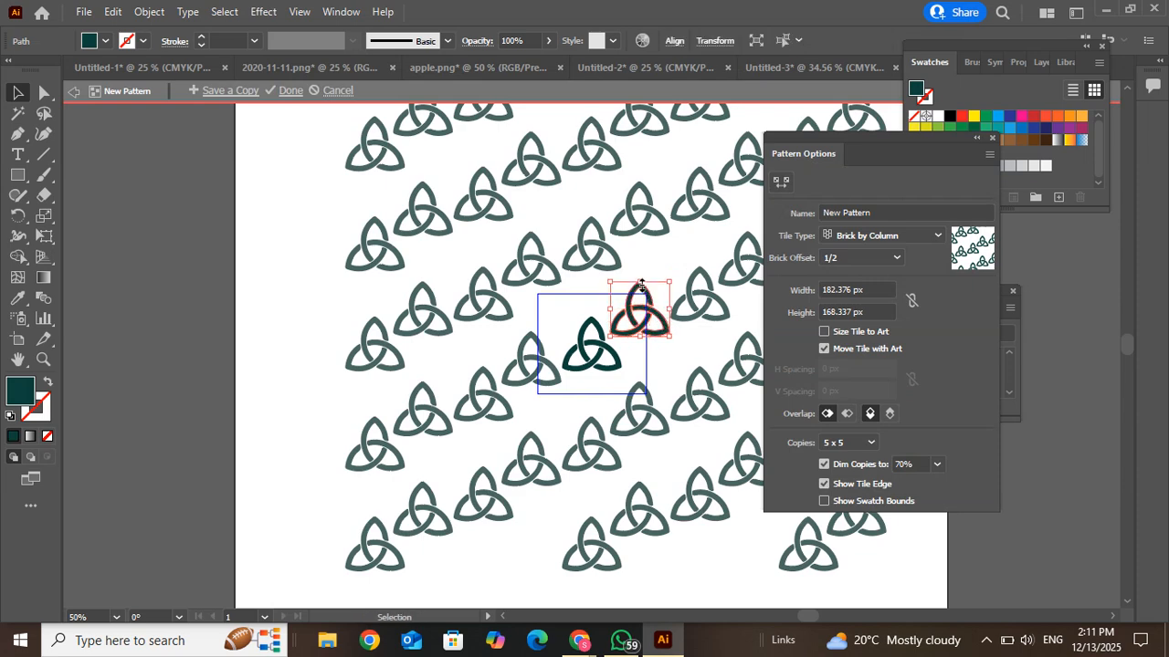
pyautogui.hotkey('ctrl', 'g')
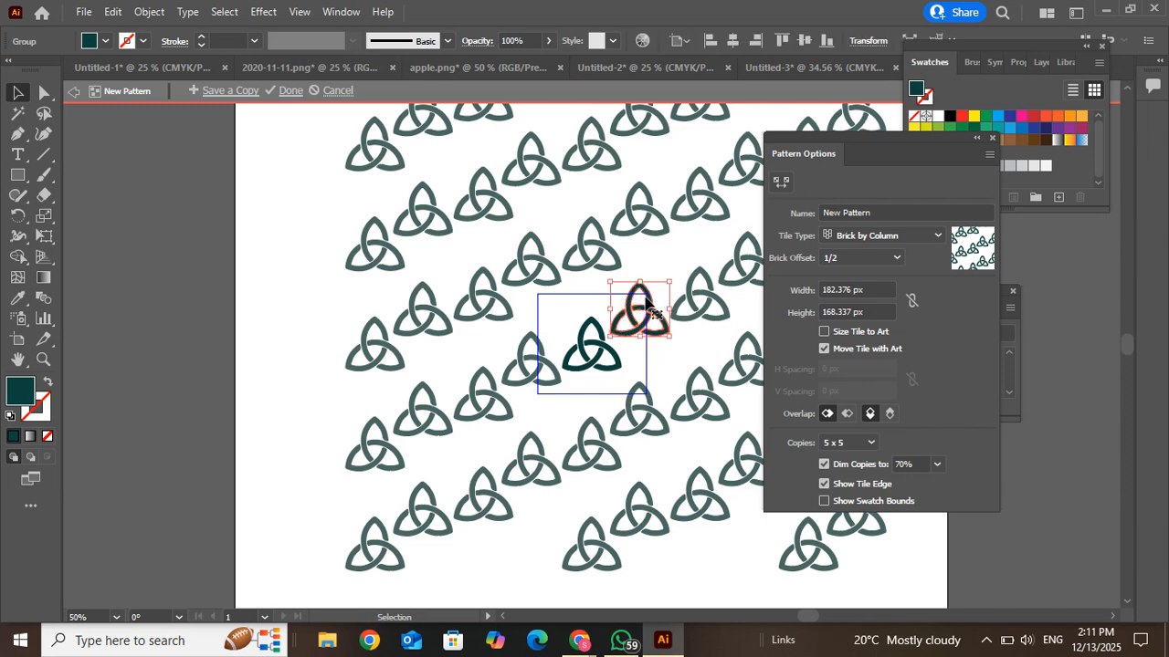
# Add a much smaller copy of the grouped knot at the tile's upper left, shrink the upper-right knot, and finish editing the pattern
pyautogui.moveTo(646, 301); pyautogui.dragTo(594, 290)
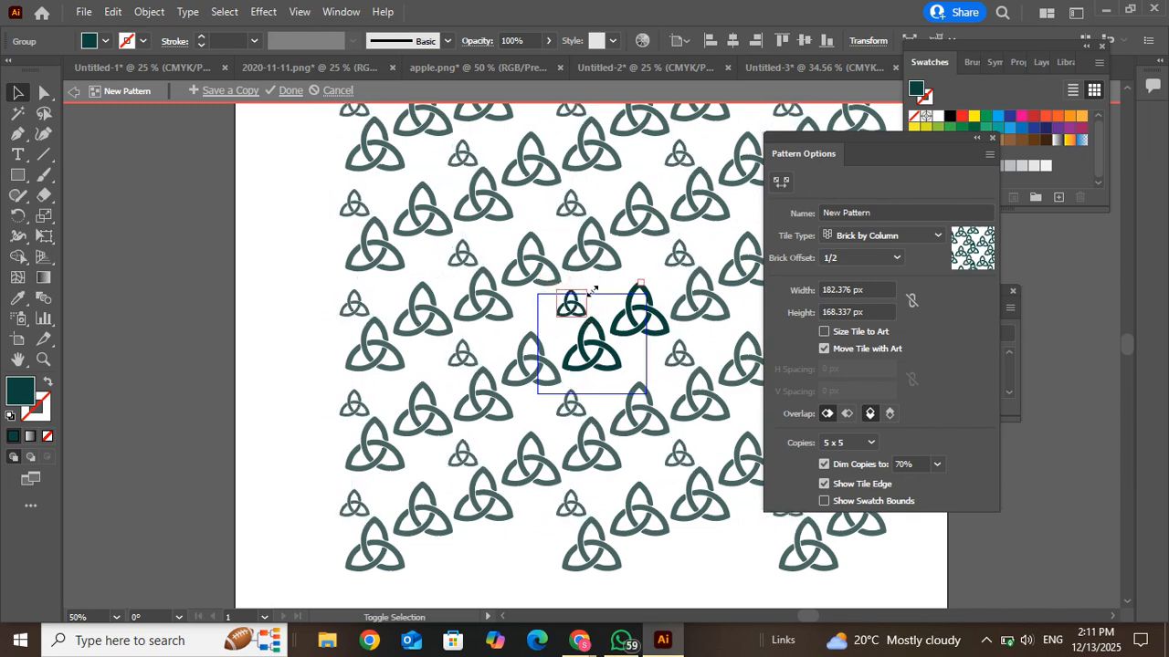
pyautogui.click(651, 306)
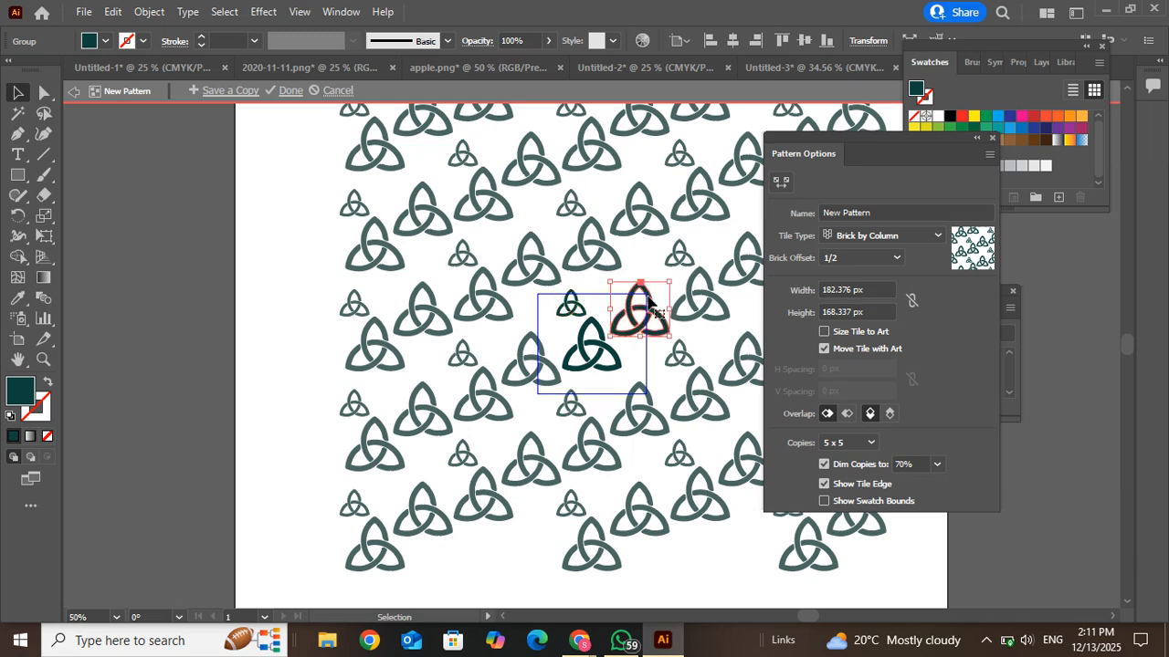
pyautogui.moveTo(670, 280); pyautogui.dragTo(664, 291)
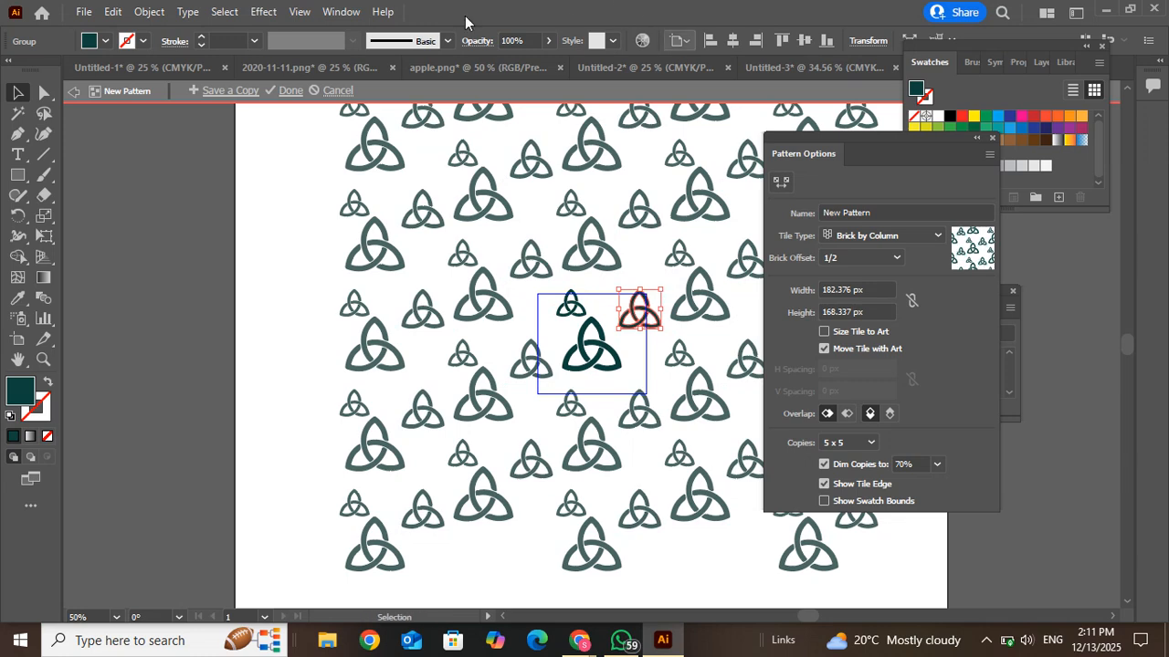
pyautogui.click(290, 91)
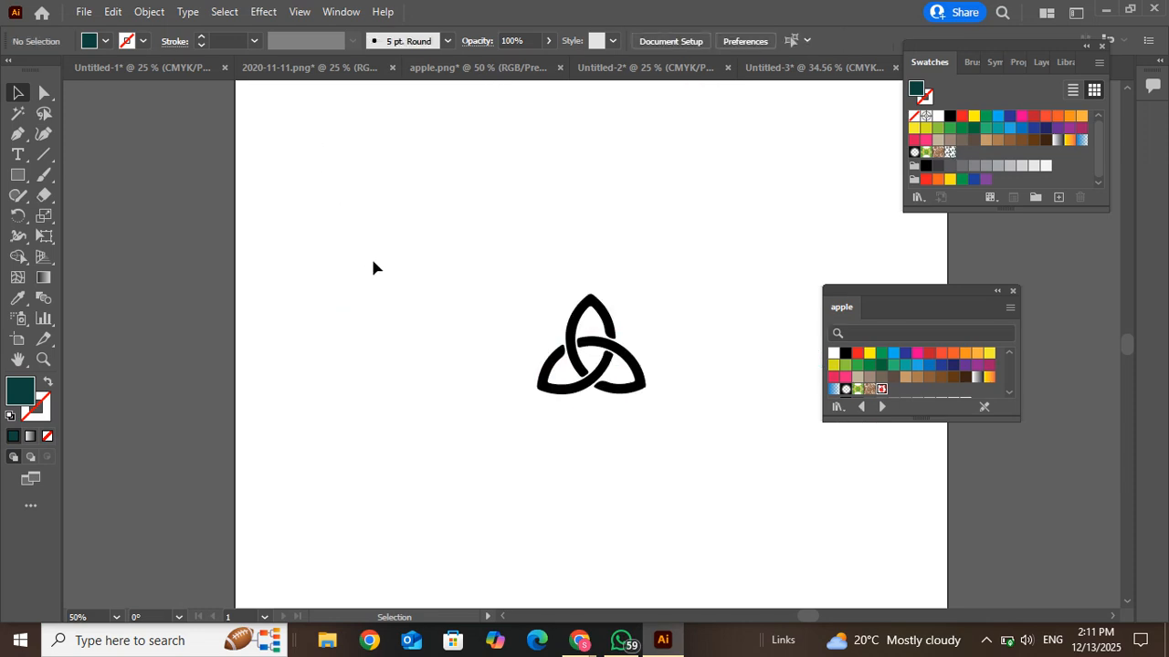
# Group the original black knot's three loops and move the group off the artboard to its left
pyautogui.moveTo(373, 266); pyautogui.dragTo(783, 569)
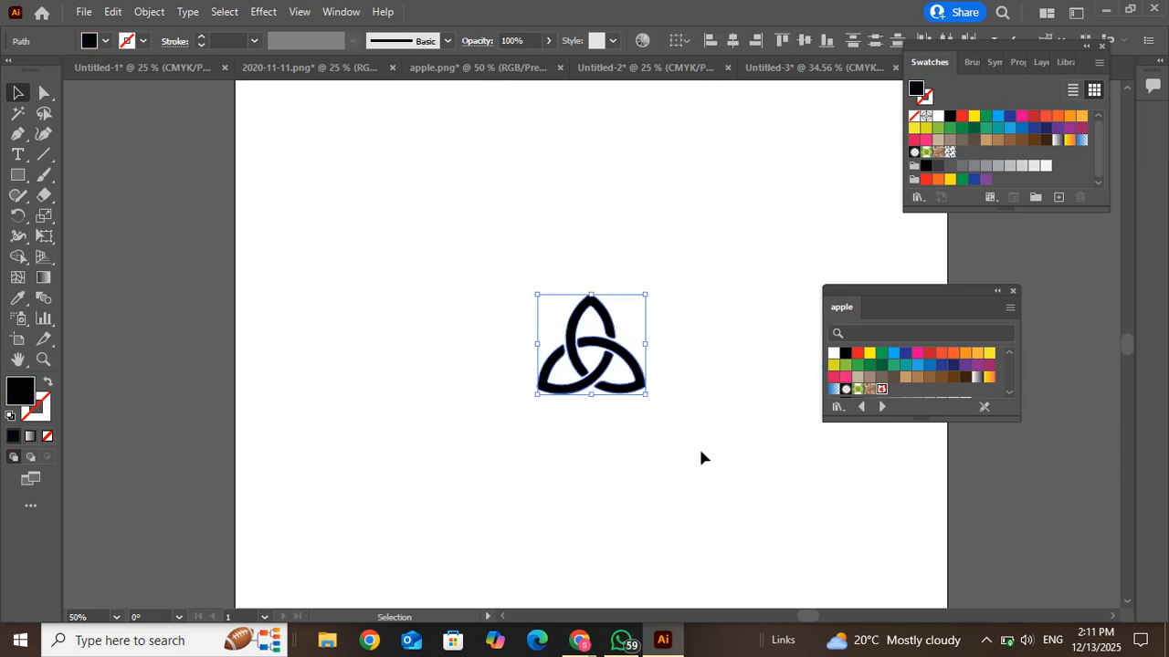
pyautogui.click(644, 384)
pyautogui.click(639, 383)
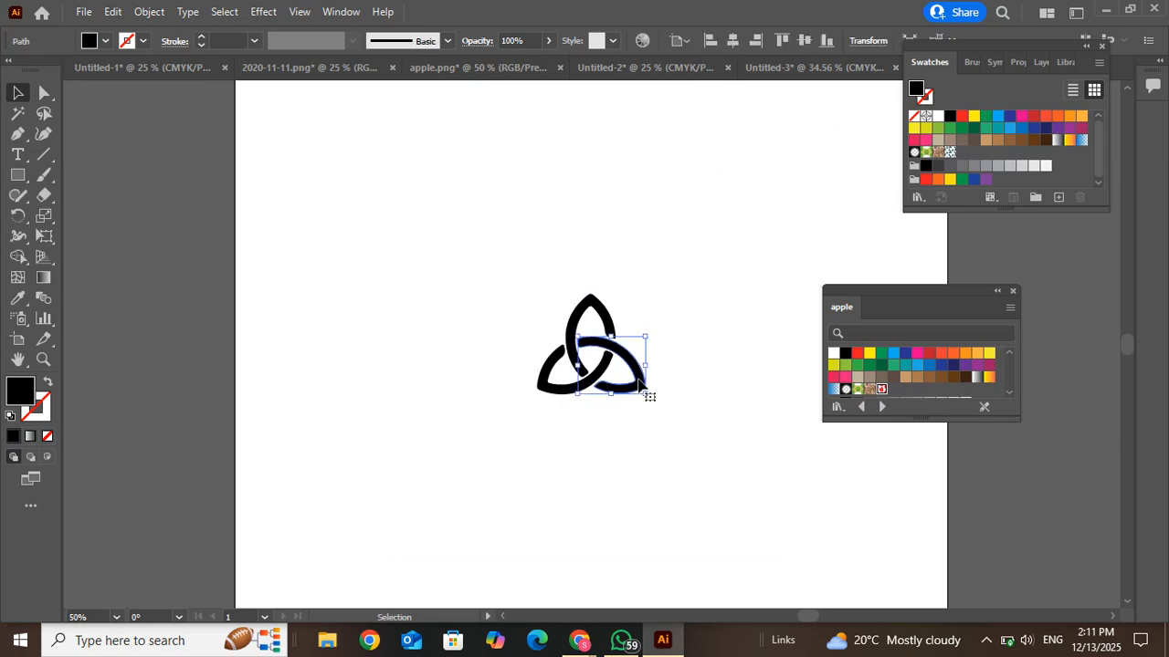
pyautogui.click(584, 303)
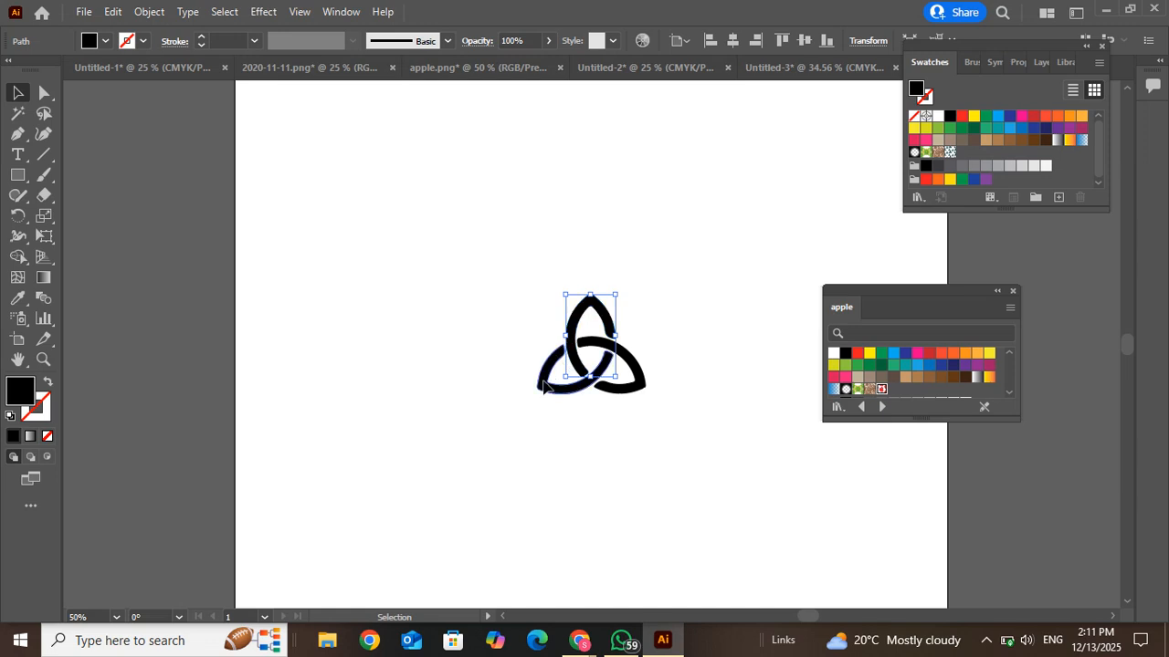
pyautogui.keyDown('shift'); pyautogui.click(544, 388); pyautogui.keyUp('shift')
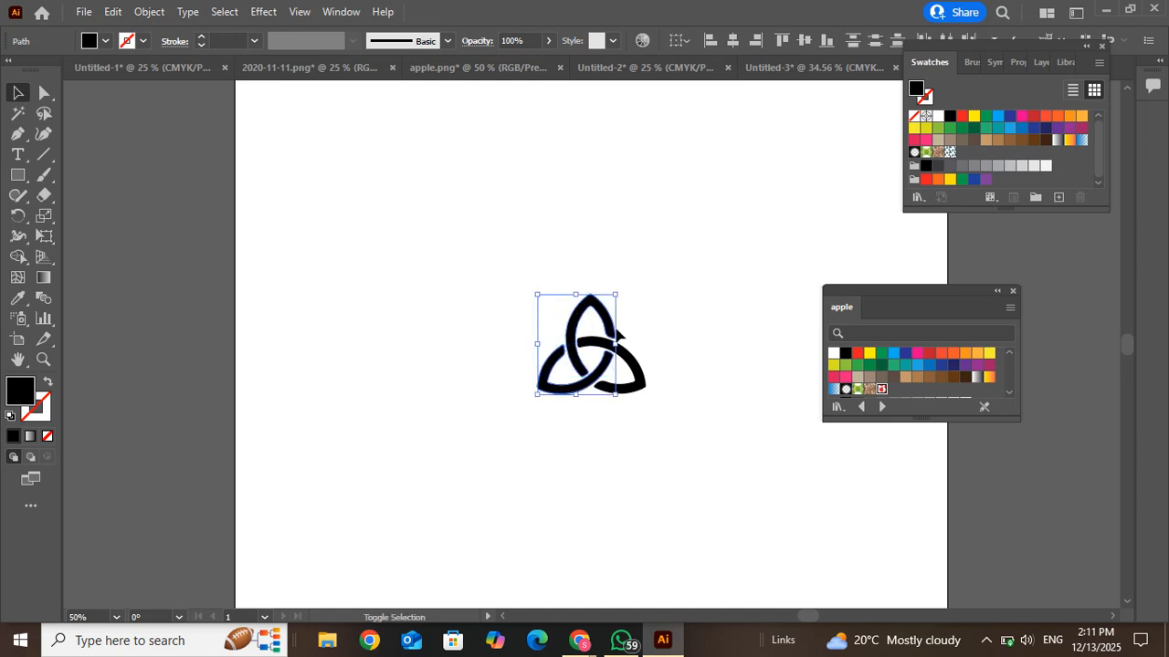
pyautogui.keyDown('shift'); pyautogui.click(630, 363); pyautogui.keyUp('shift')
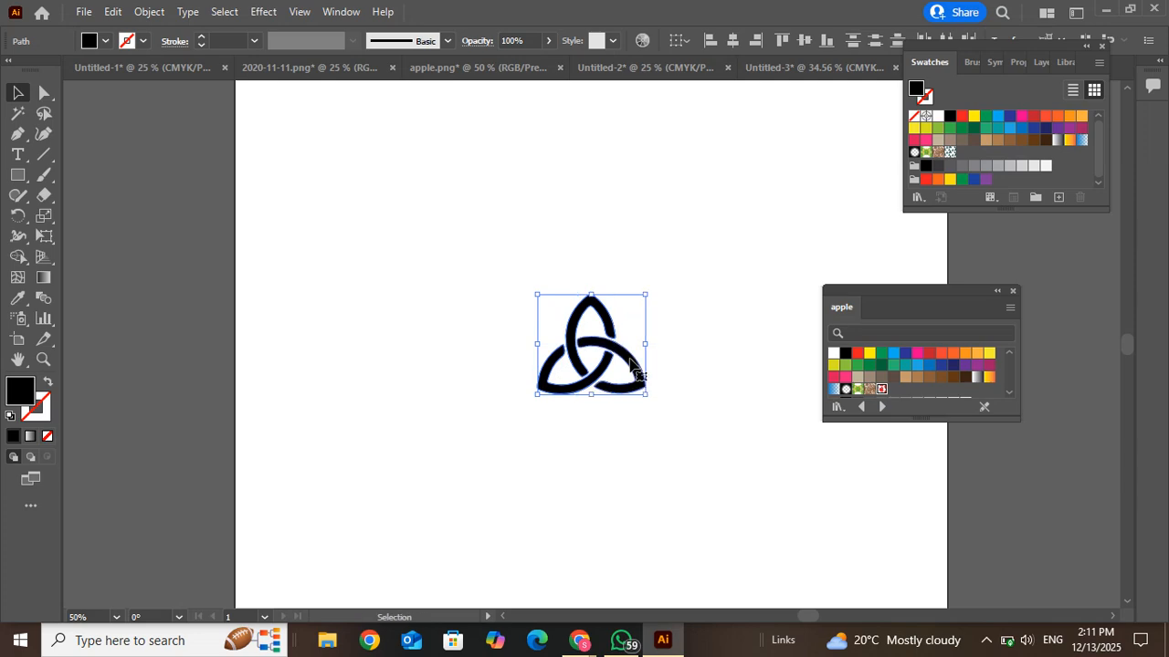
pyautogui.press('a')
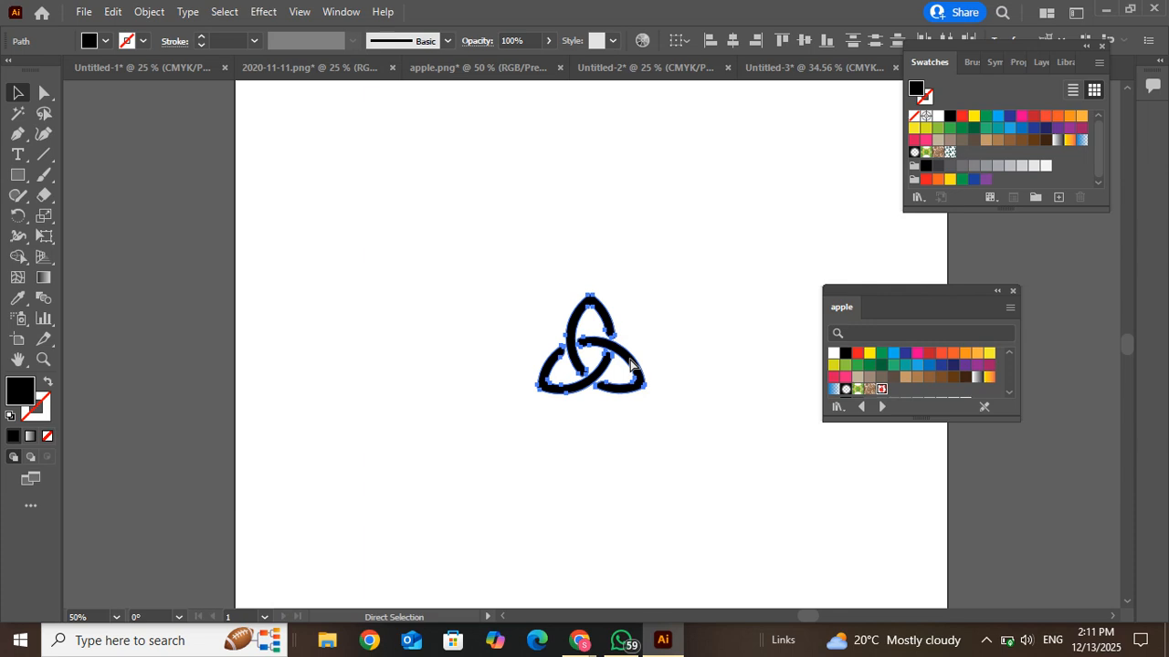
pyautogui.hotkey('ctrl', 'g')
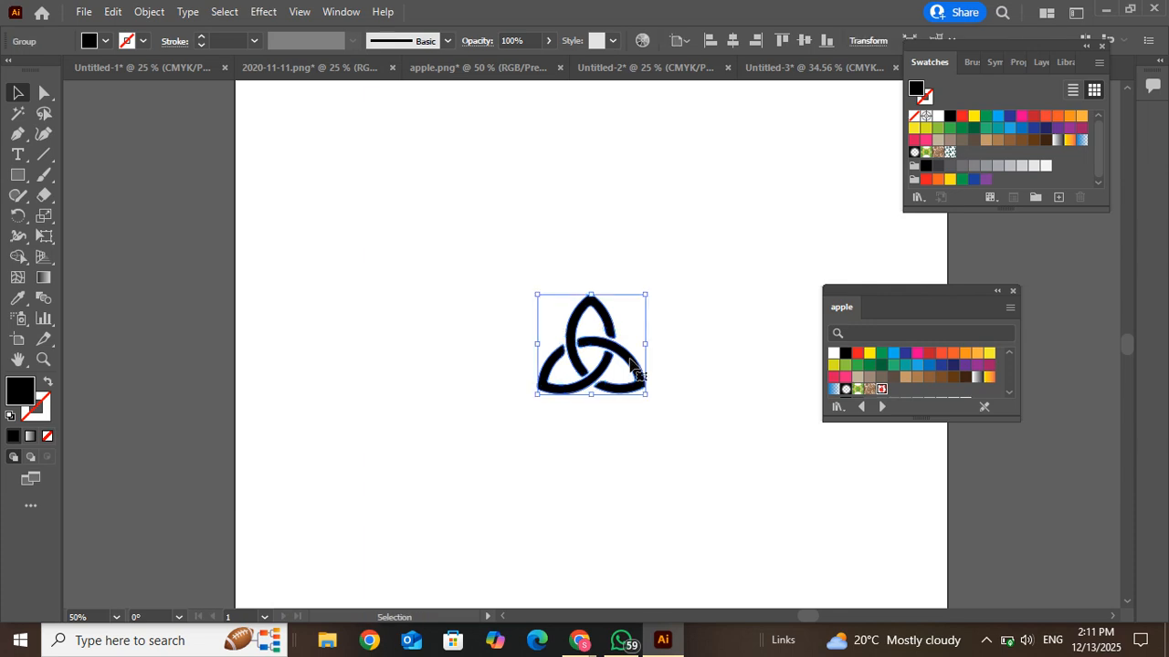
pyautogui.moveTo(630, 364); pyautogui.dragTo(143, 227)
# Draw a large rectangle across the artboard and fill it with the New Pattern knot swatch
pyautogui.click(18, 175)
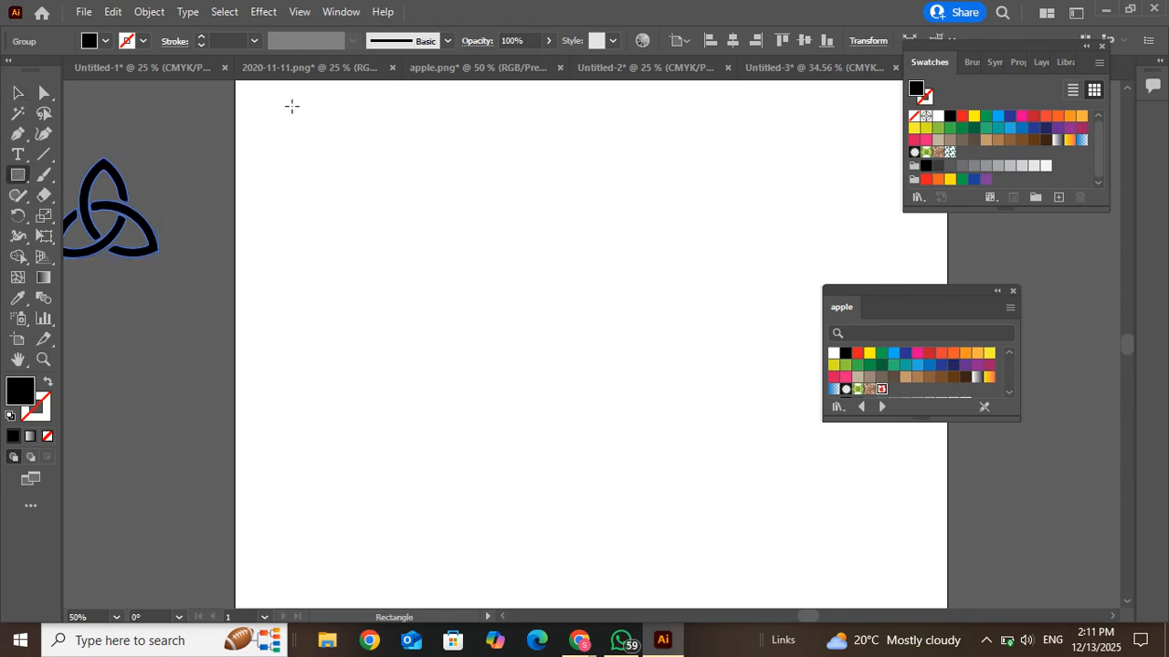
pyautogui.moveTo(292, 107); pyautogui.dragTo(913, 610)
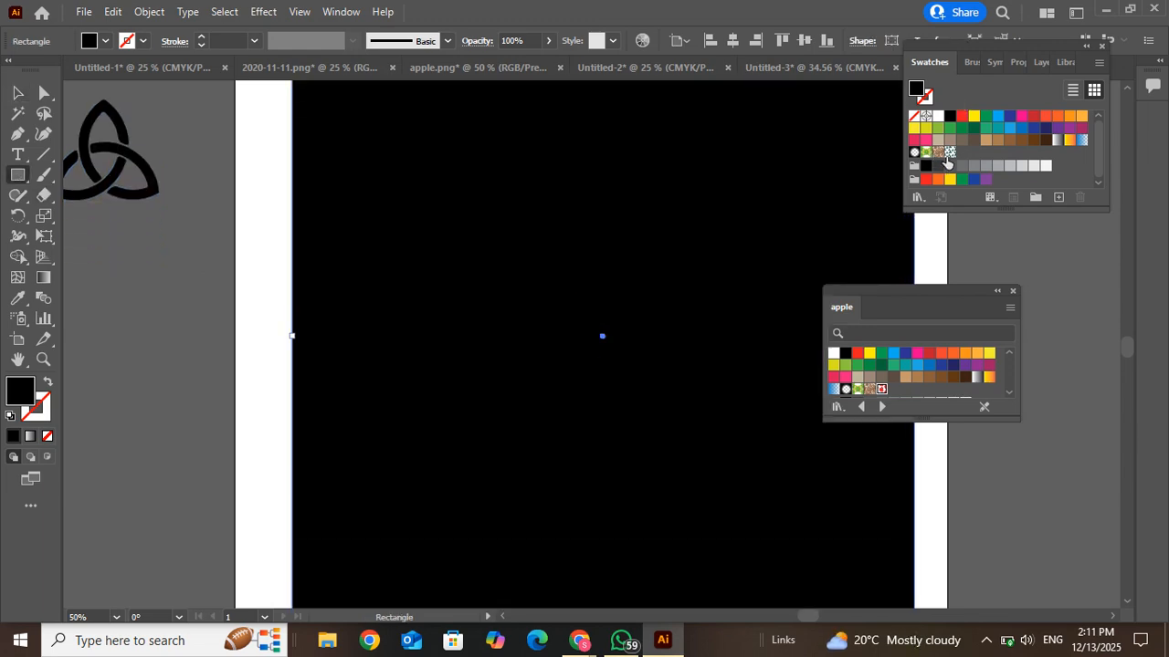
pyautogui.click(950, 151)
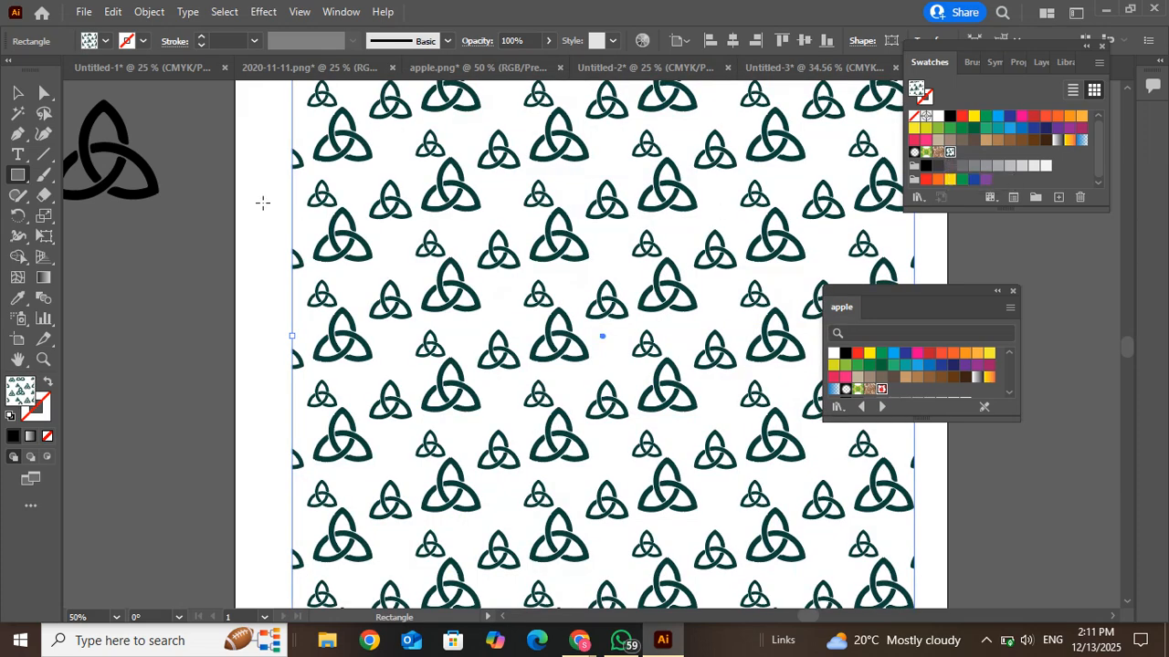
# Enlarge the patterned rectangle from its upper-left and lower-right corners to slightly overlap the artboard edges, and deselect it
pyautogui.hotkey('ctrl', '-')
pyautogui.hotkey('ctrl', '-')
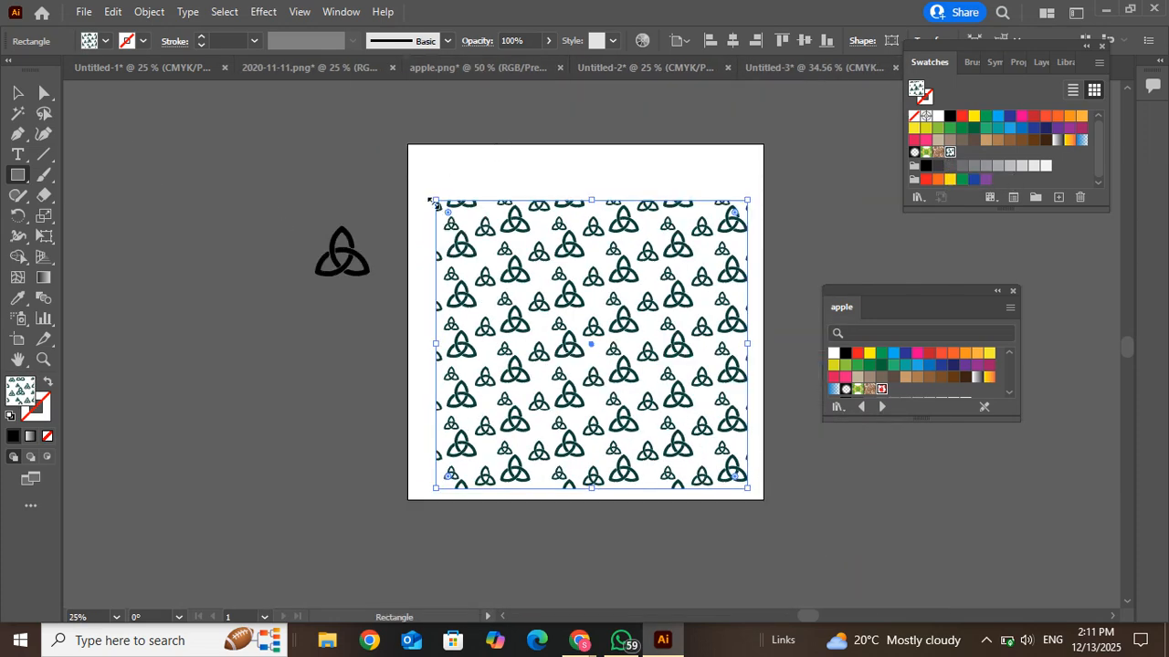
pyautogui.moveTo(435, 202); pyautogui.dragTo(404, 141)
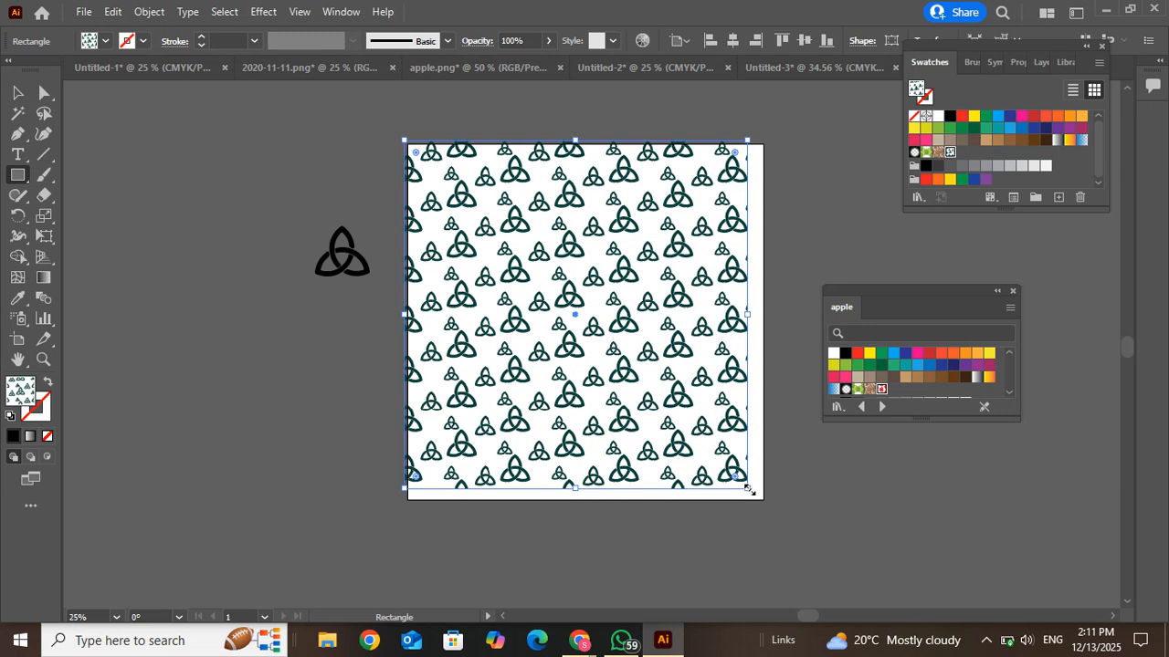
pyautogui.moveTo(746, 489); pyautogui.dragTo(767, 503)
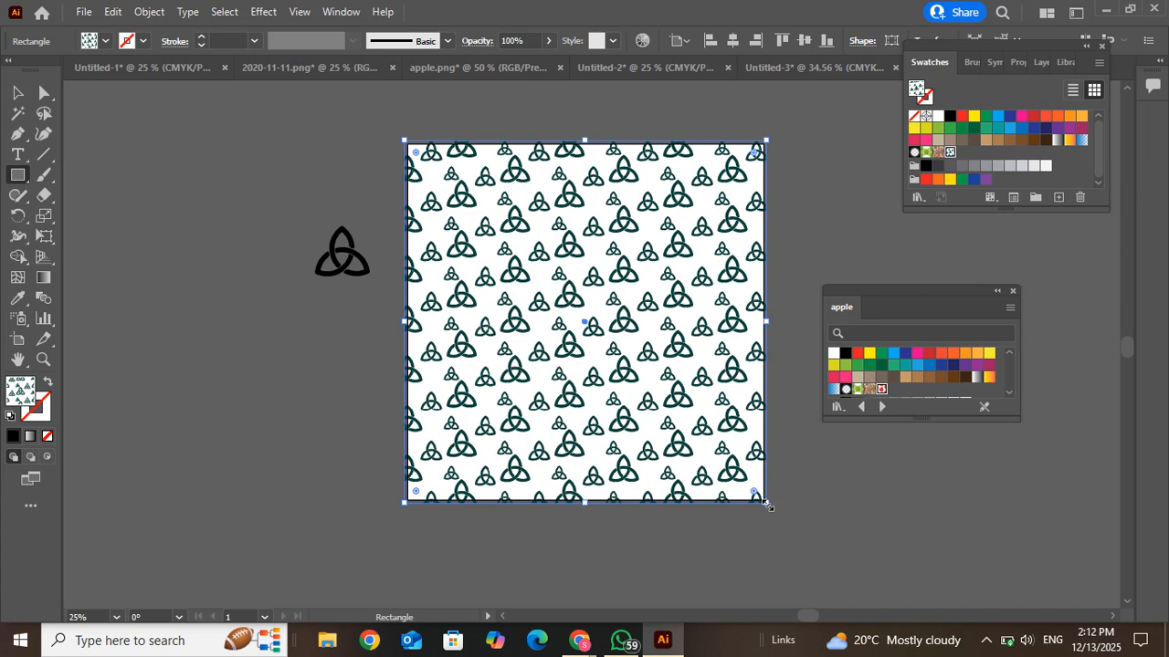
pyautogui.hotkey('ctrl', '=')
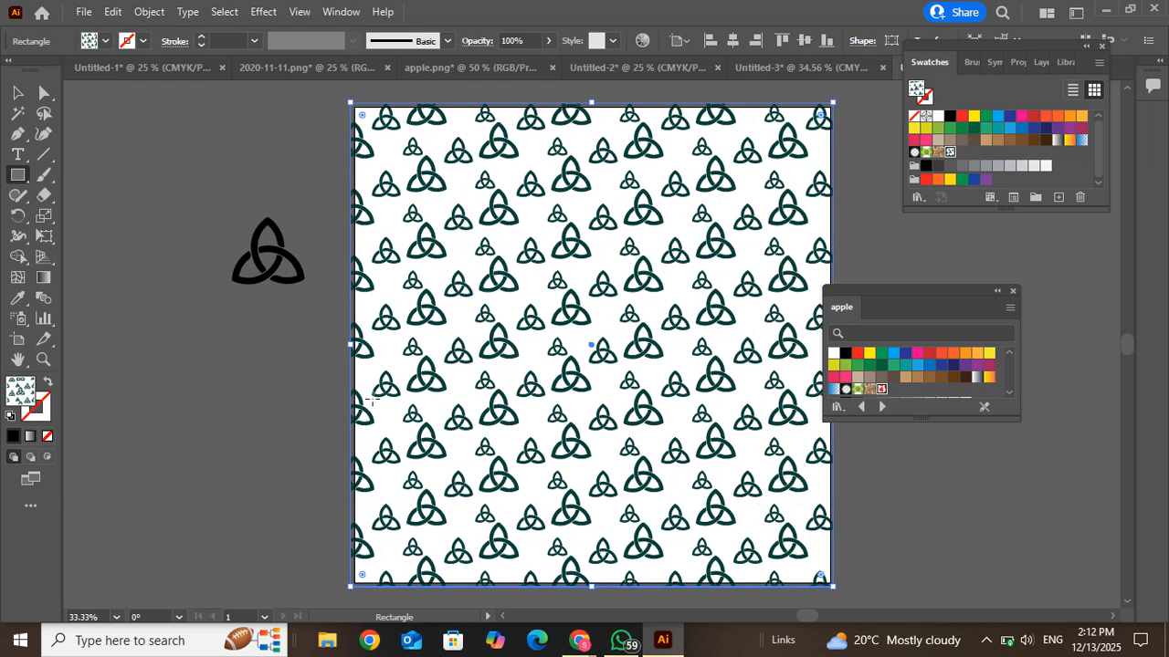
pyautogui.press('v')
pyautogui.hotkey('ctrl', 'shift', 'a')
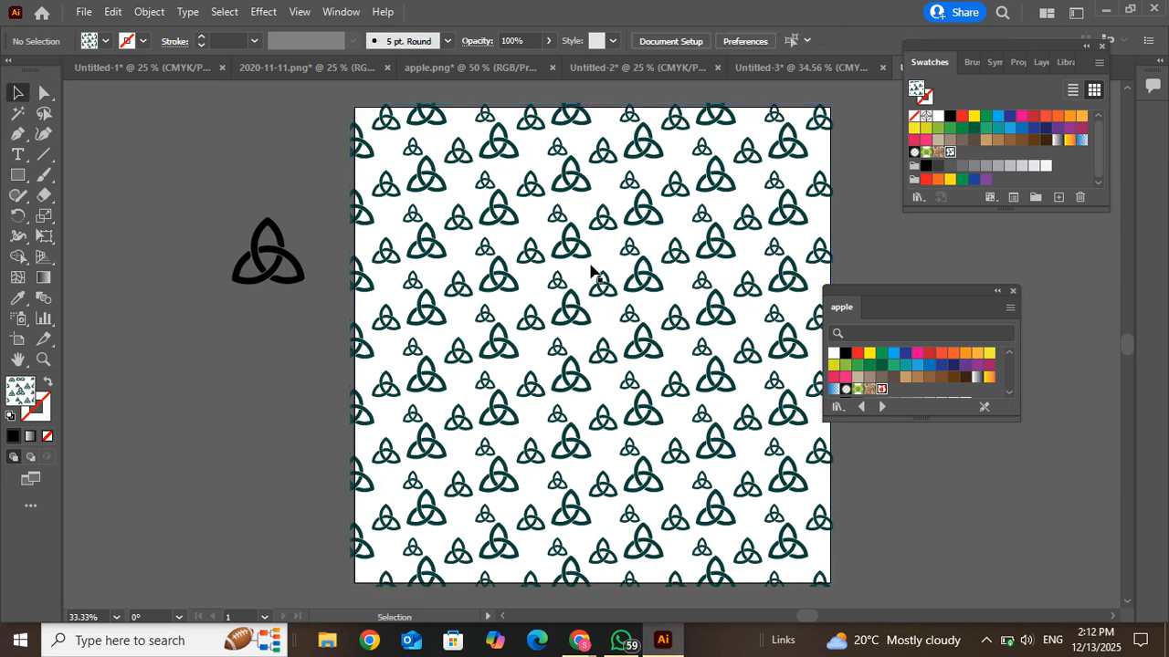
# Reopen the New Pattern swatch for editing, dismiss its pattern settings, and finish without altering the tile
pyautogui.doubleClick(951, 153)
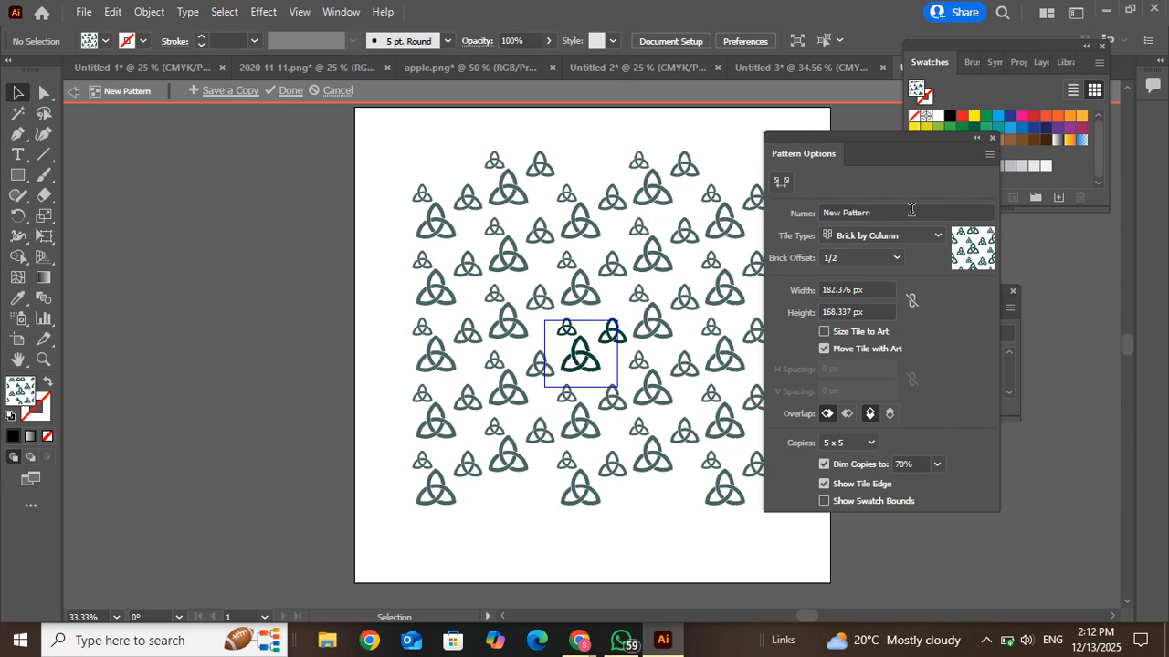
pyautogui.click(992, 138)
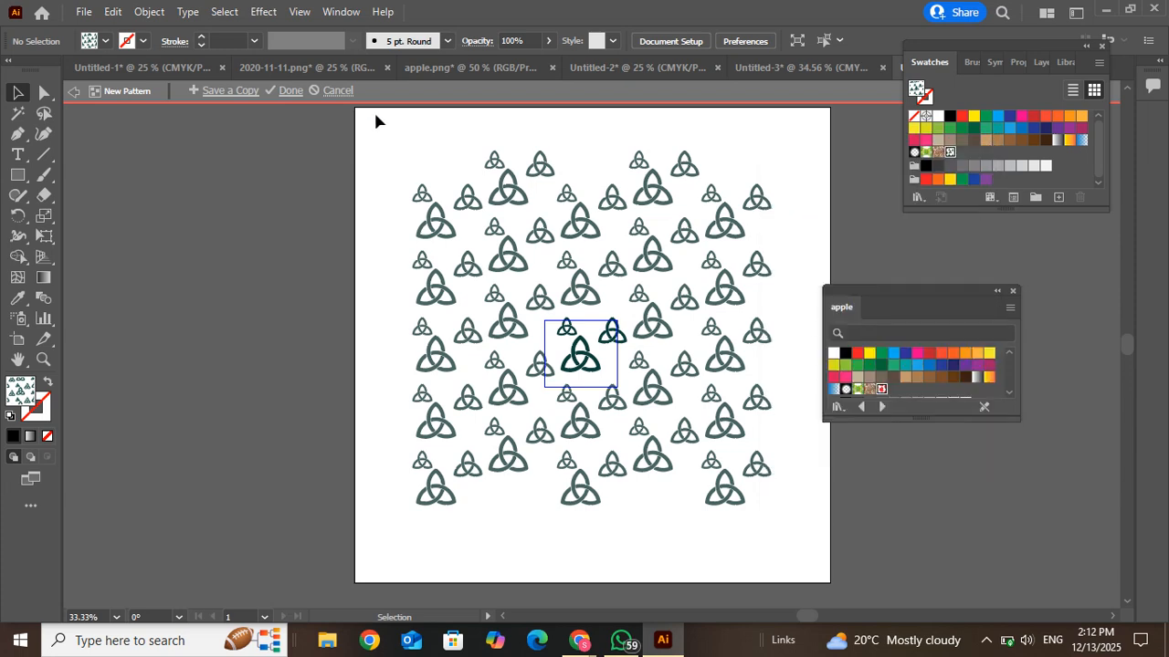
pyautogui.click(291, 89)
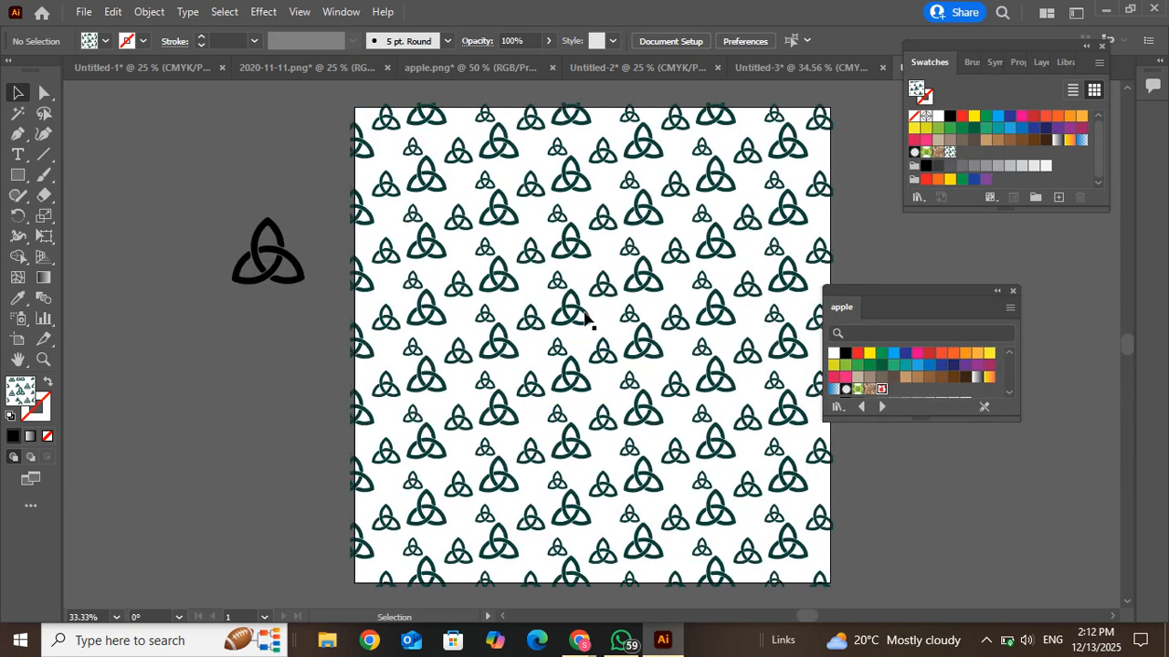
# Expand the fill of the knot-patterned rectangle into editable artwork and deselect it
pyautogui.click(634, 351)
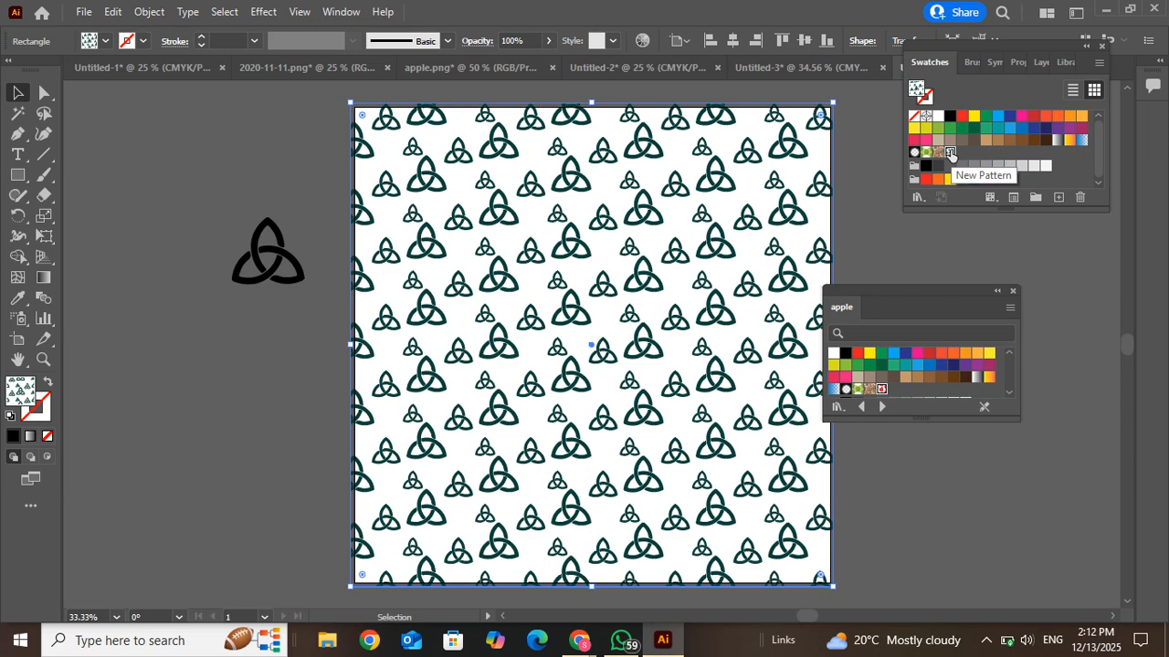
pyautogui.click(1099, 63)
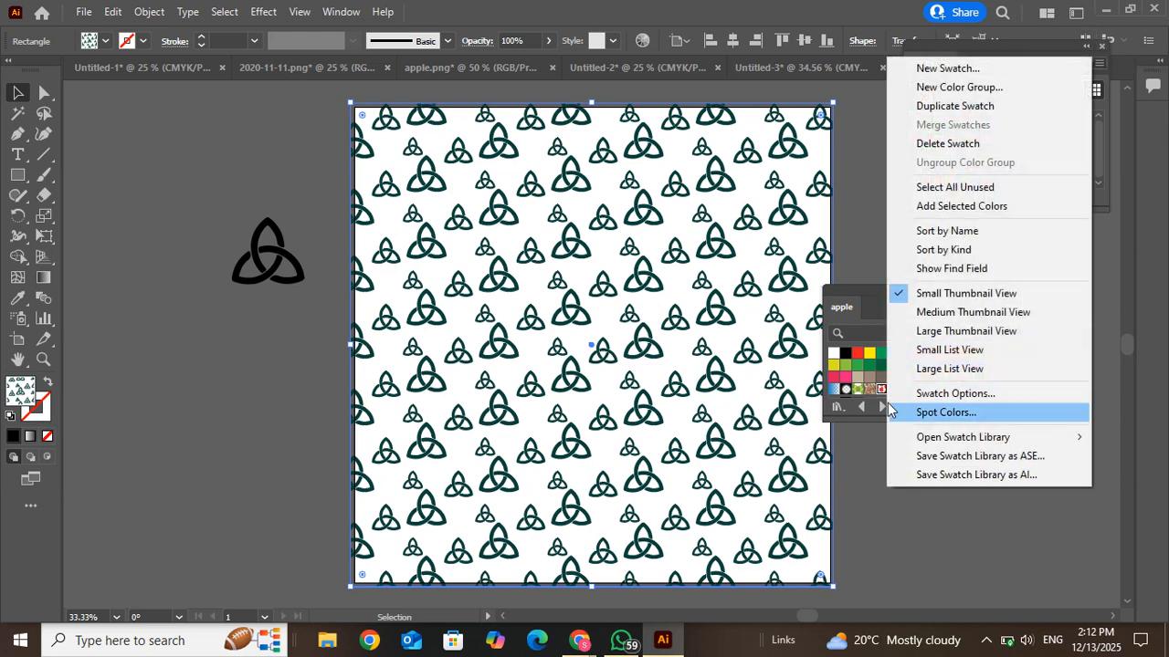
pyautogui.click(861, 230)
pyautogui.click(517, 217)
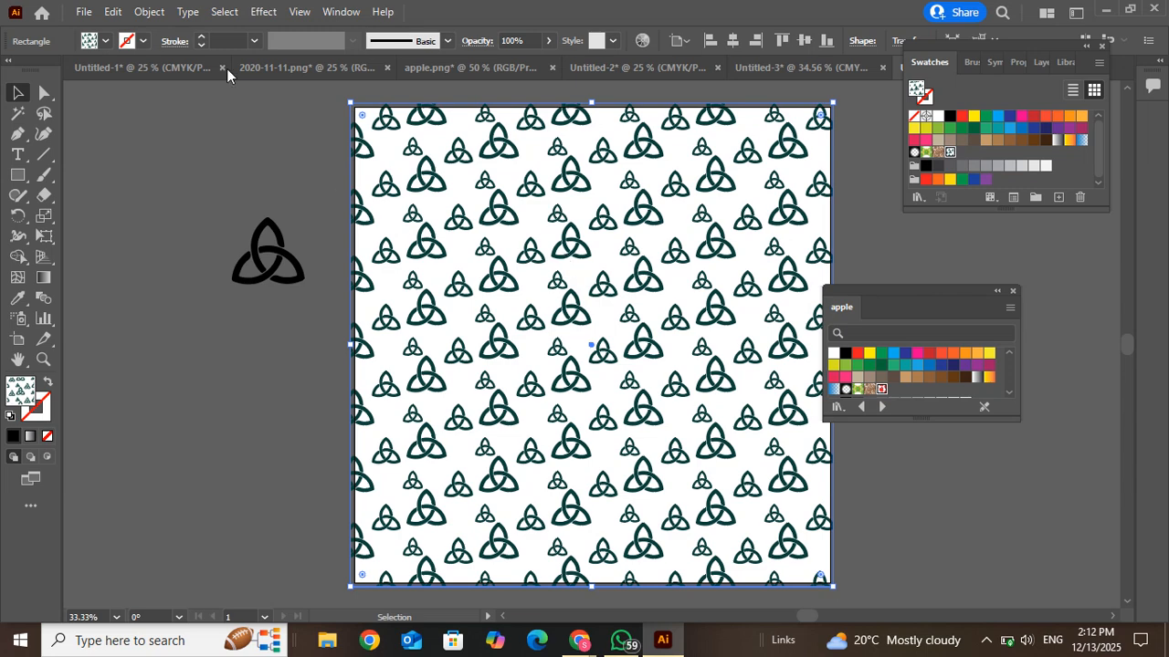
pyautogui.click(147, 12)
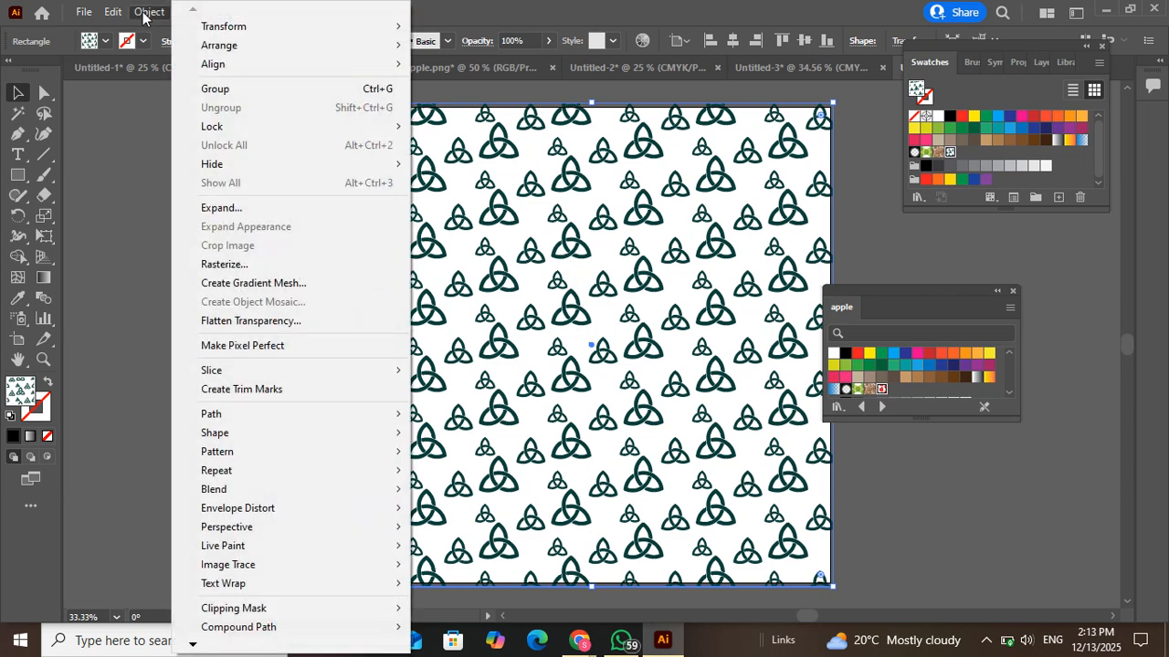
pyautogui.click(224, 209)
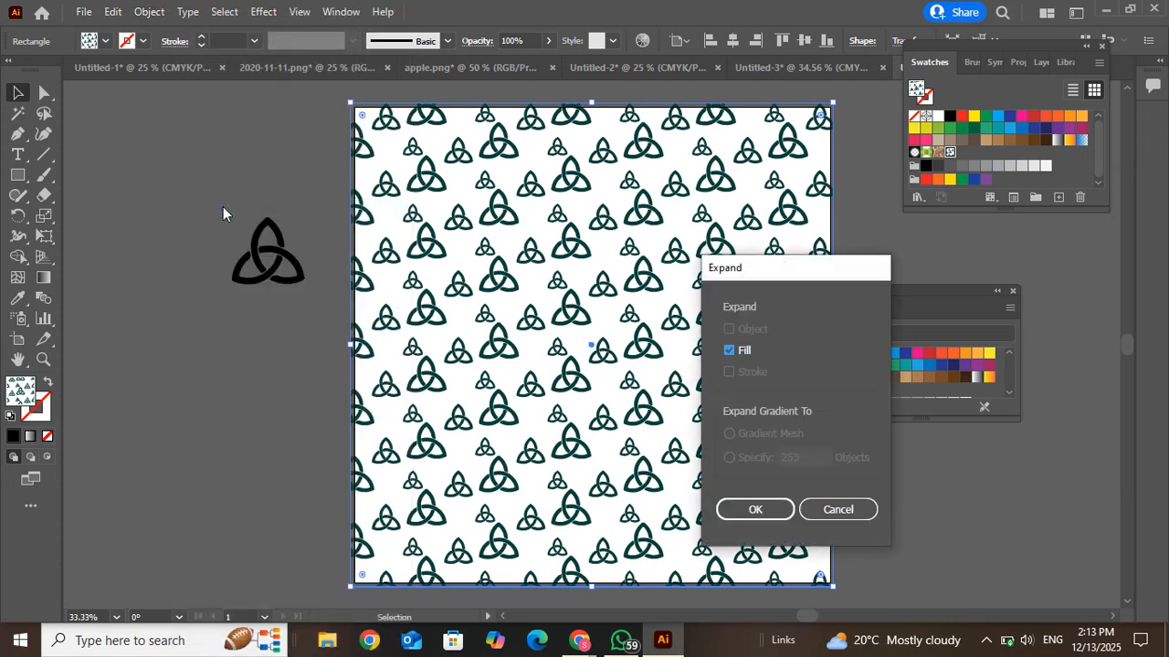
pyautogui.click(734, 513)
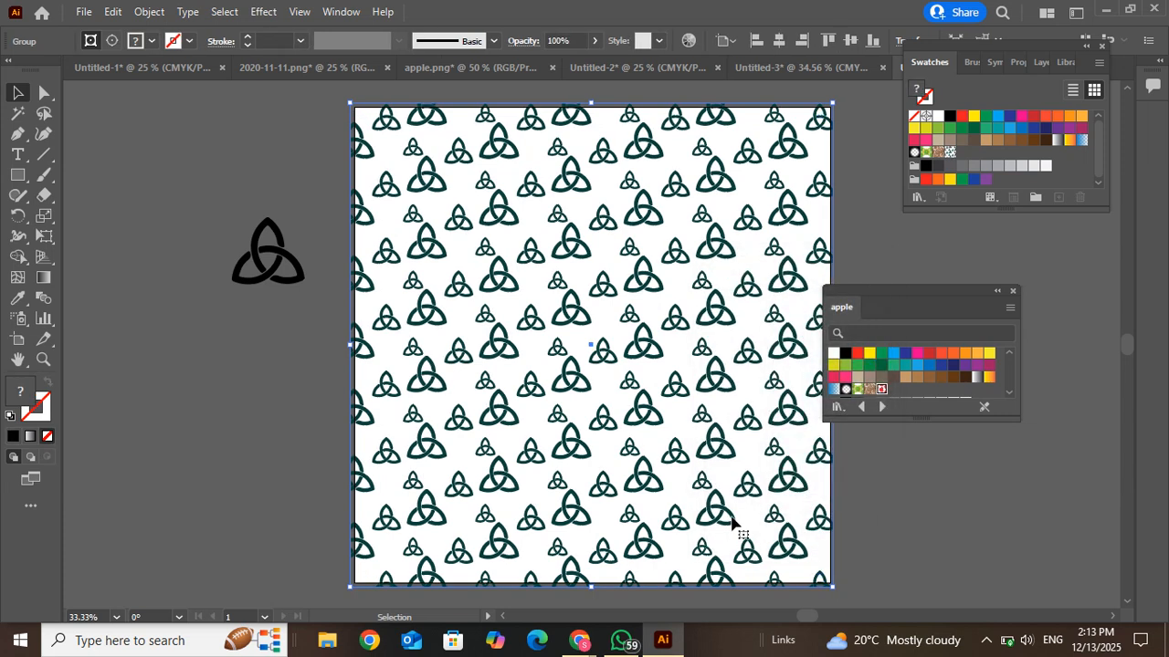
pyautogui.click(245, 102)
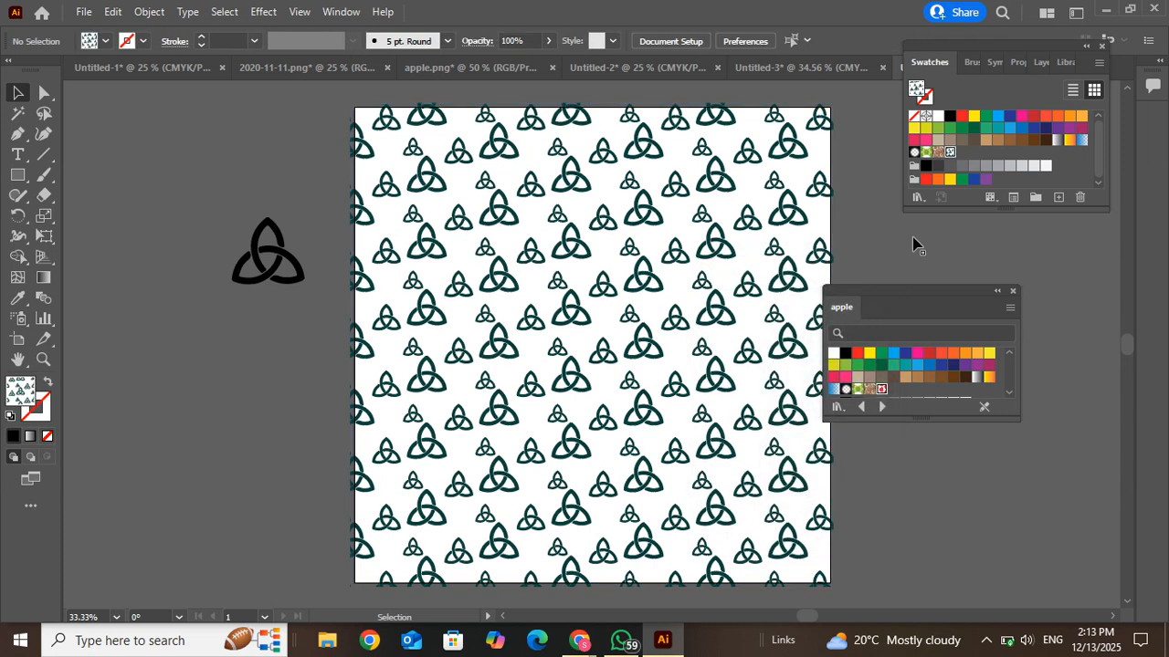
# Ungroup the expanded knot pattern and release its clipping mask, then deselect everything
pyautogui.click(657, 281)
pyautogui.rightClick(657, 281)
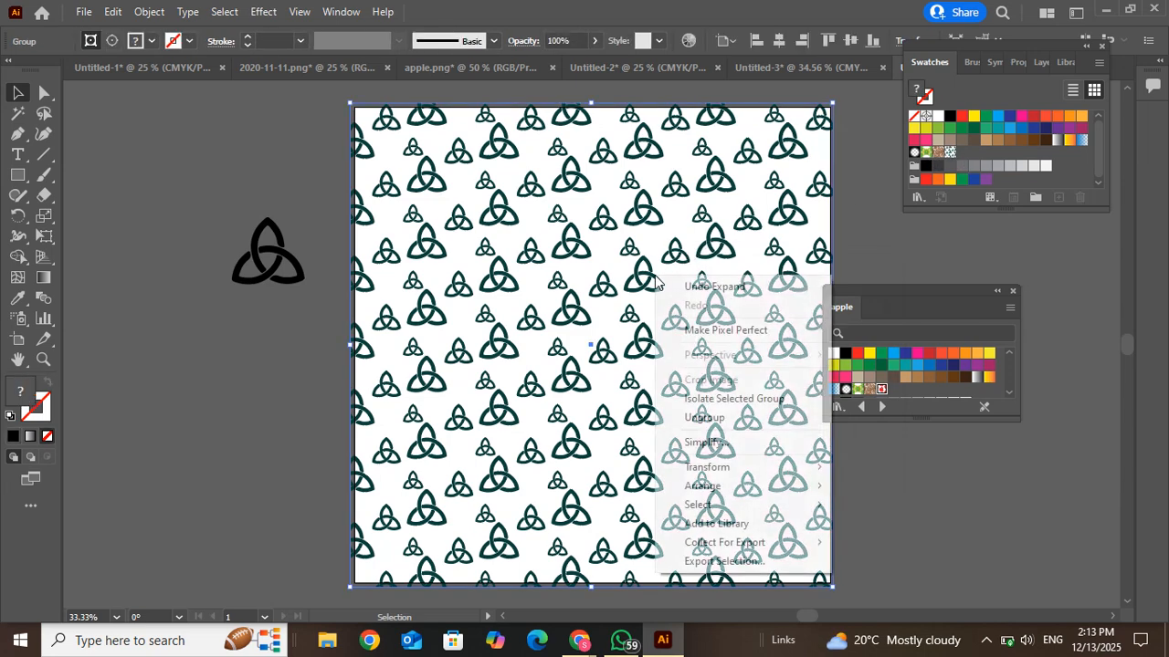
pyautogui.click(730, 416)
pyautogui.click(657, 349)
pyautogui.click(648, 339)
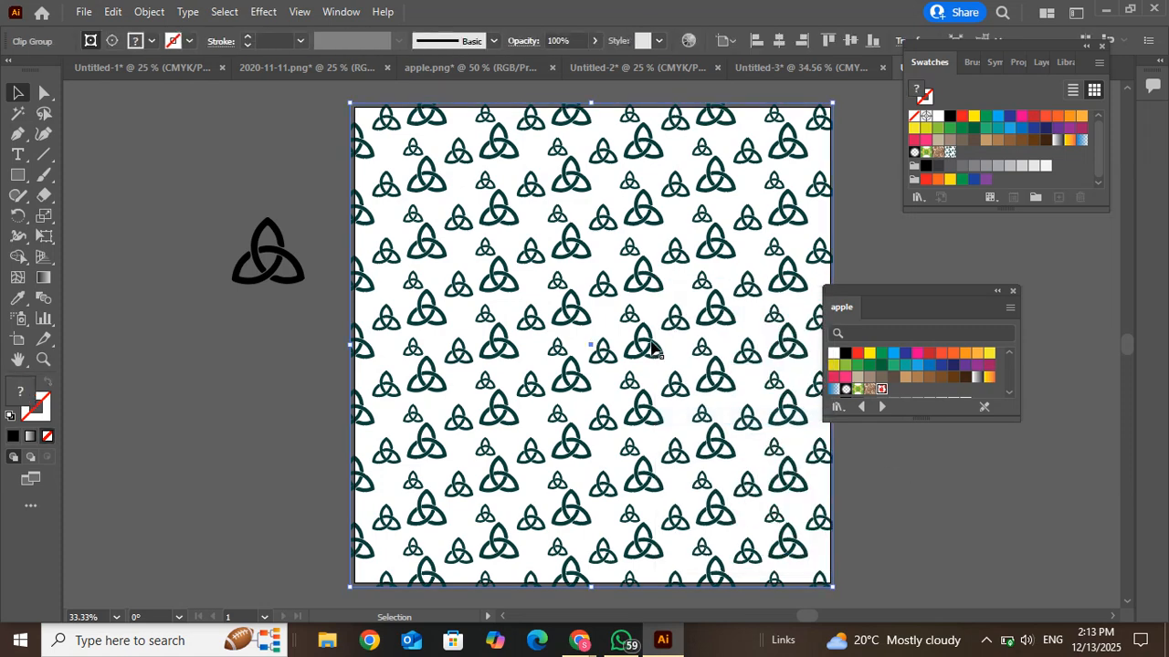
pyautogui.rightClick(644, 285)
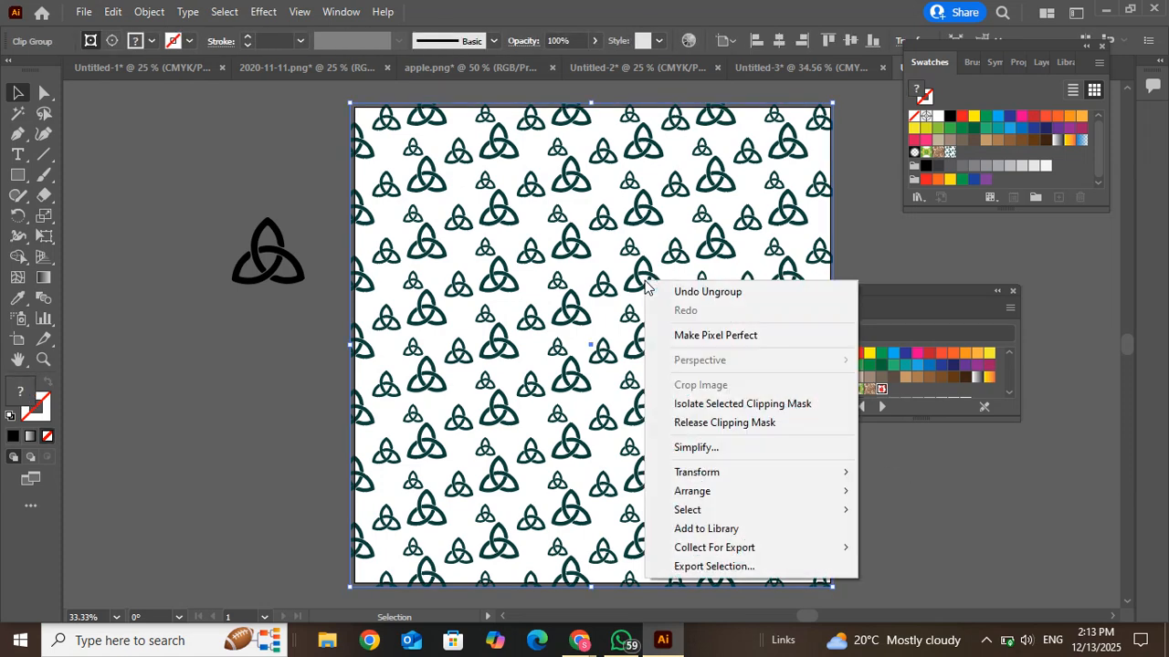
pyautogui.click(707, 423)
pyautogui.click(991, 469)
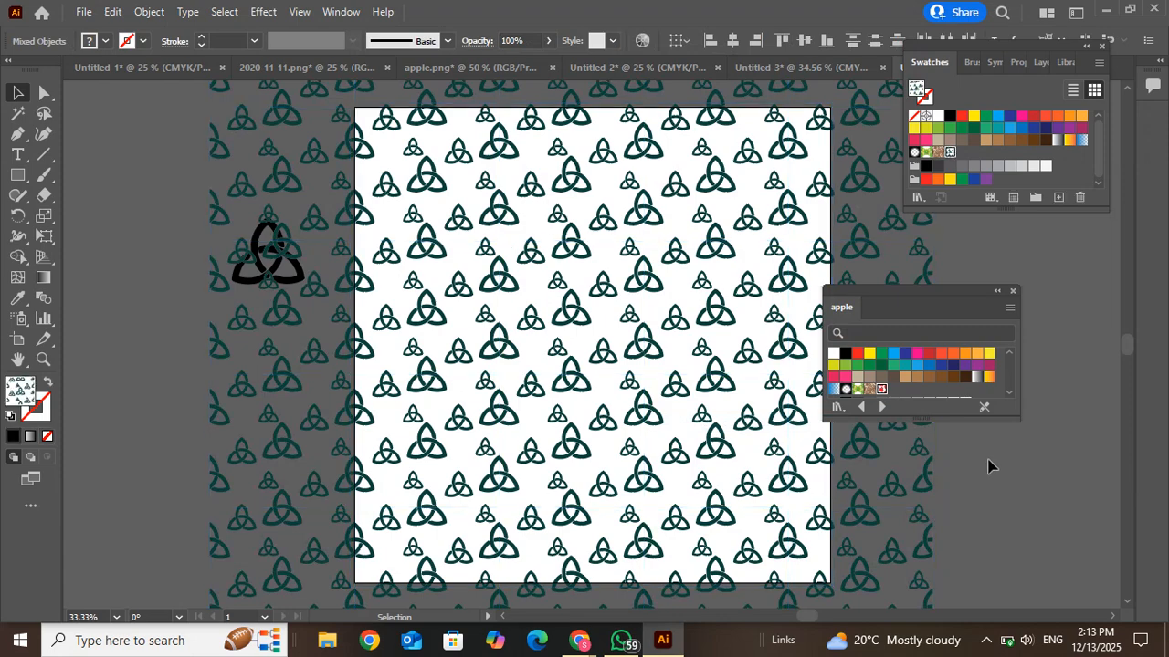
# Try moving one of the released pattern tiles, then undo back to the clipped pattern group and deselect it
pyautogui.click(649, 296)
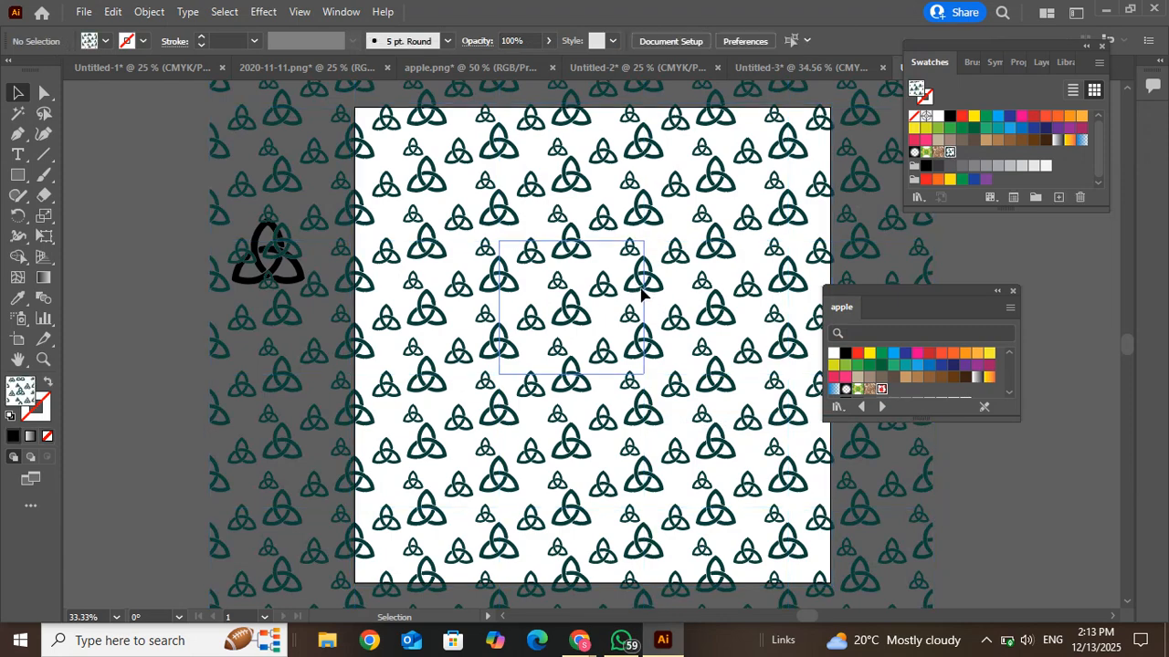
pyautogui.moveTo(575, 302); pyautogui.dragTo(774, 194)
pyautogui.click(772, 308)
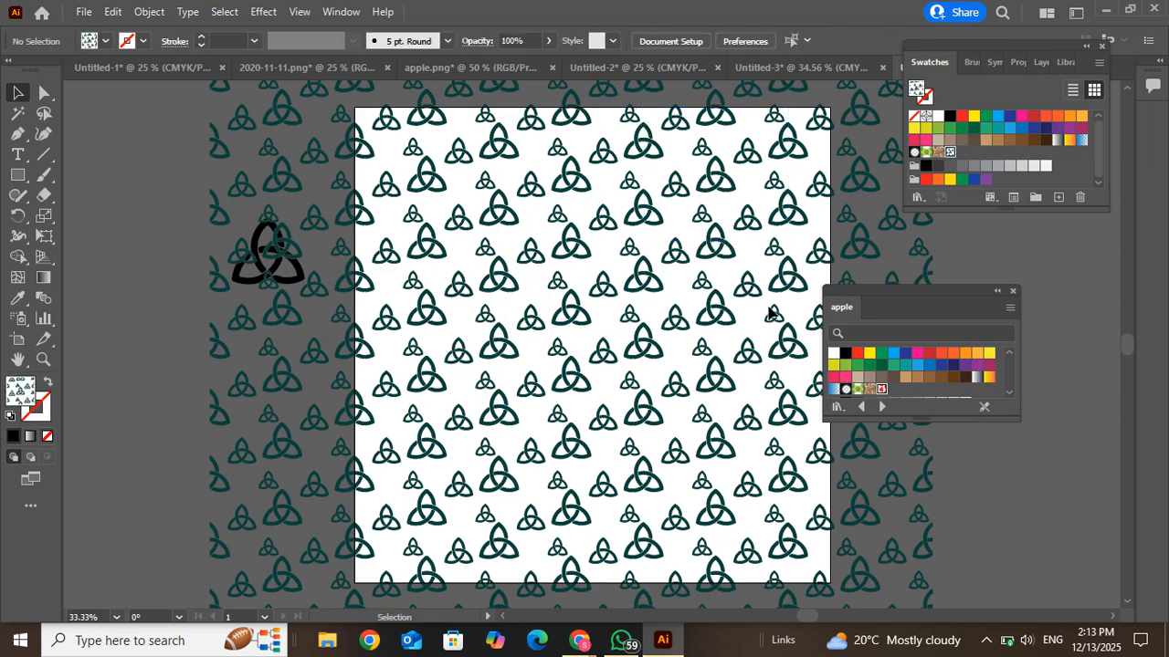
pyautogui.click(526, 356)
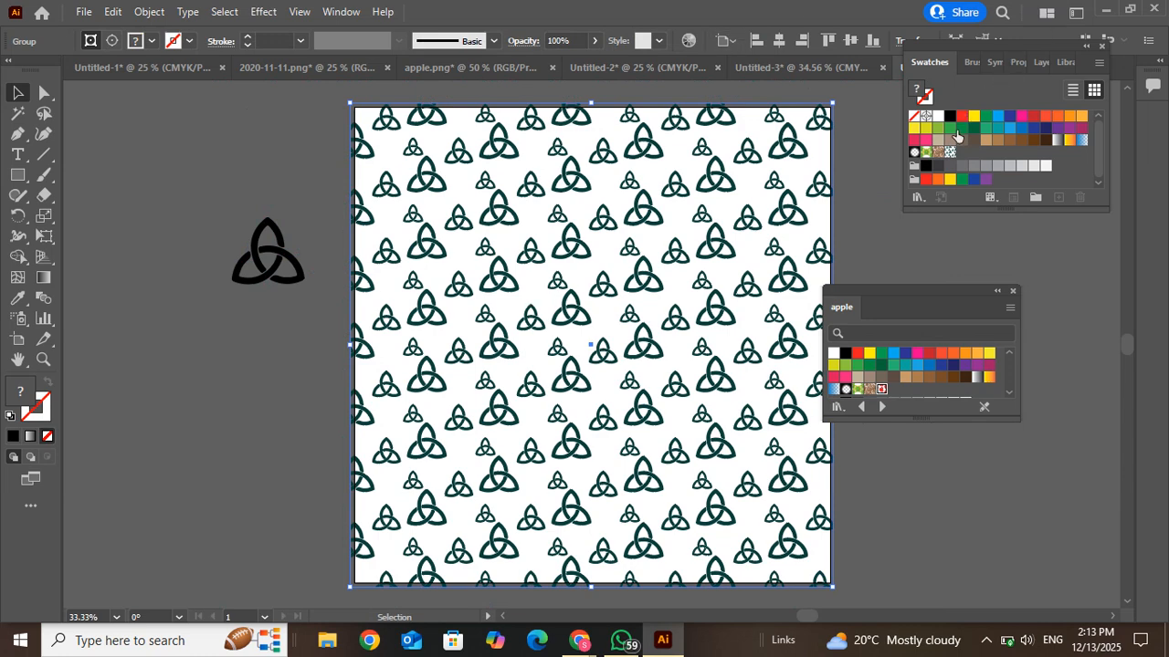
pyautogui.hotkey('ctrl', 'shift', 'a')
pyautogui.click(948, 153)
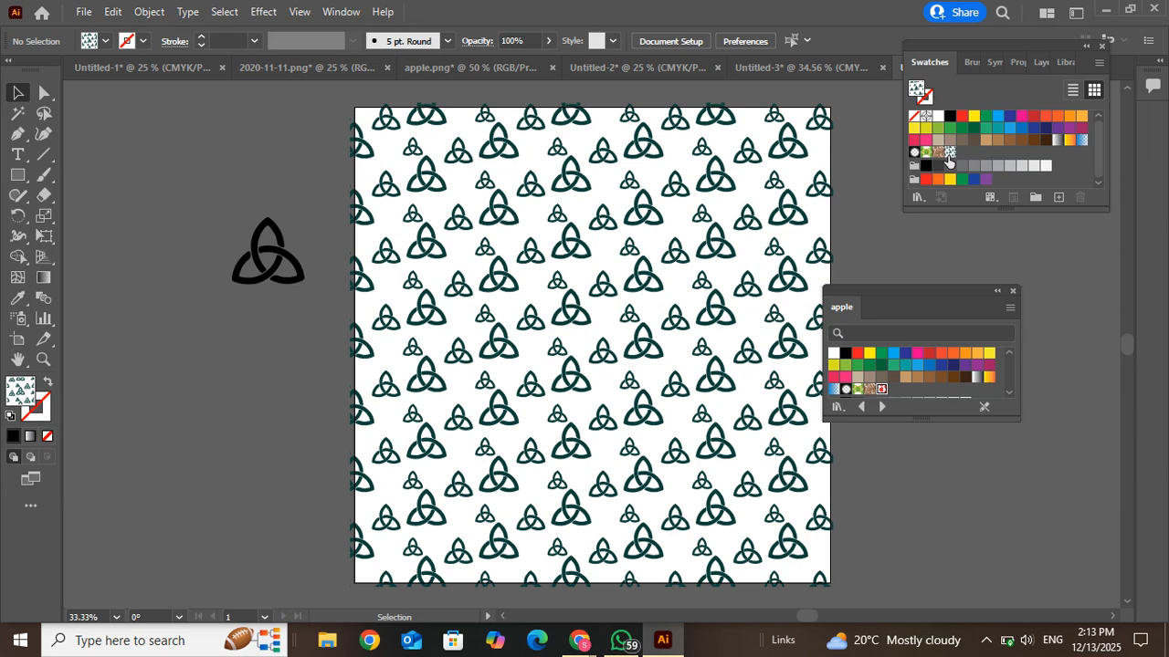
# In the Untitled-3 document, resize the apple-patterned rectangle to cover the whole artboard and close the two floating swatch windows
pyautogui.click(630, 72)
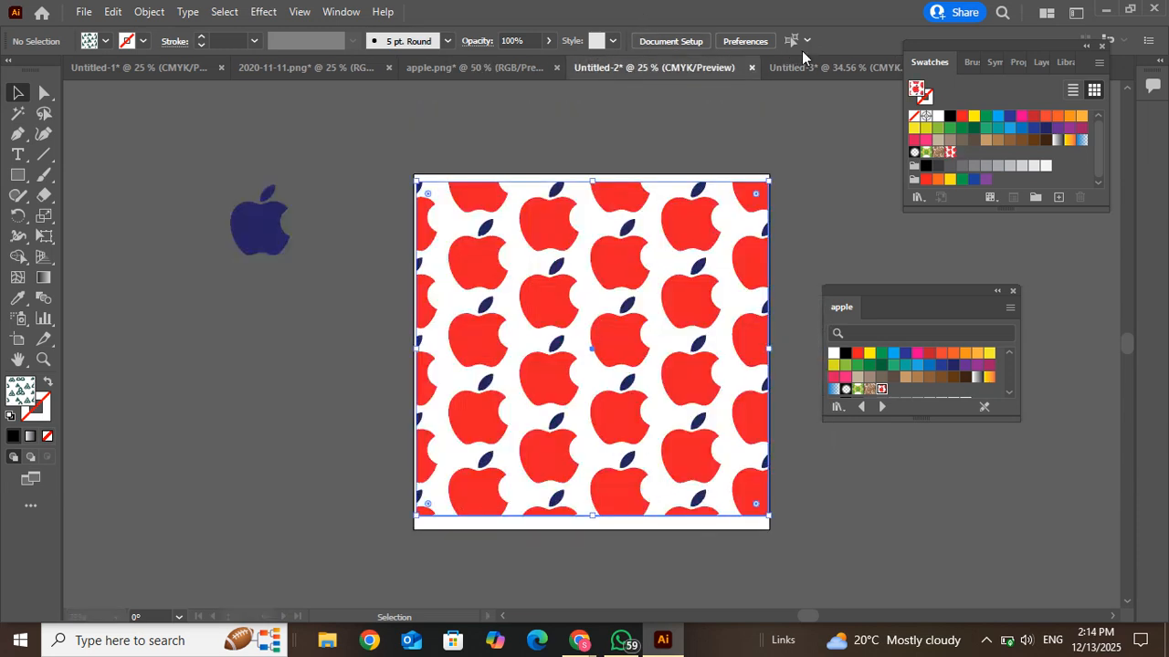
pyautogui.click(804, 66)
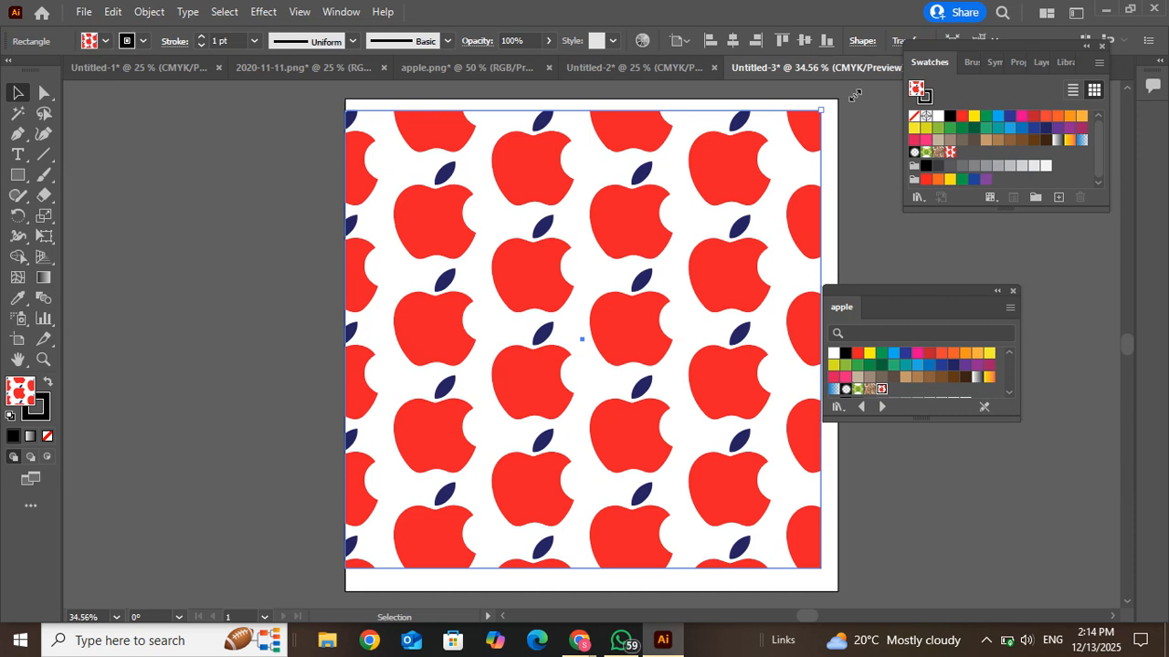
pyautogui.moveTo(829, 105); pyautogui.dragTo(835, 98)
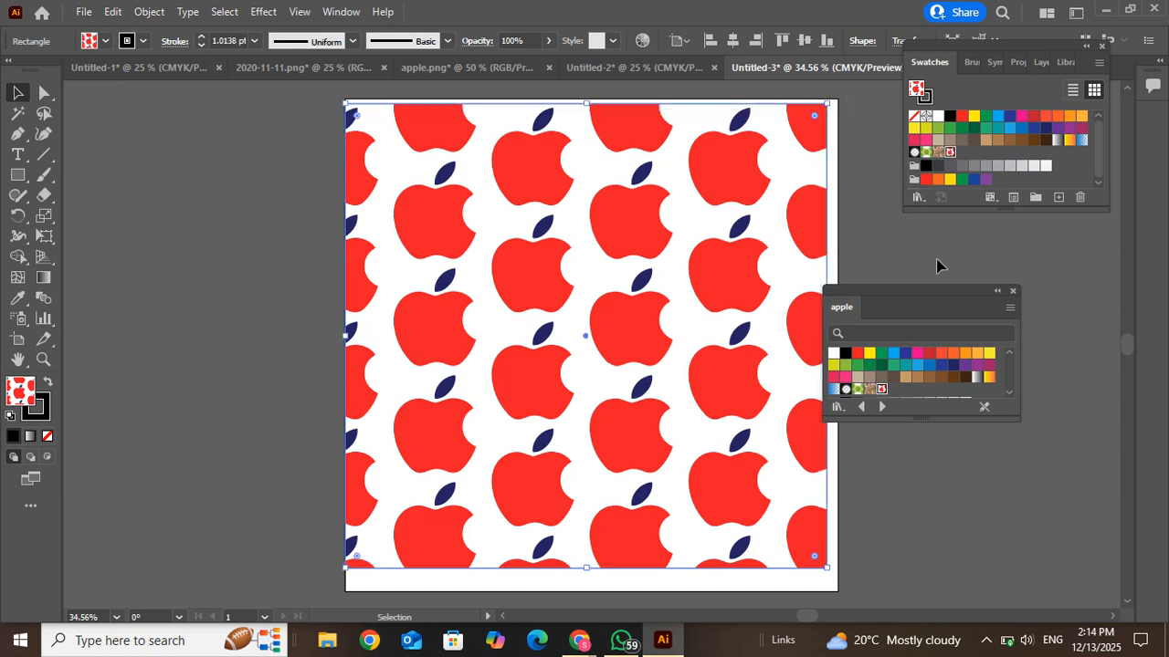
pyautogui.click(1102, 47)
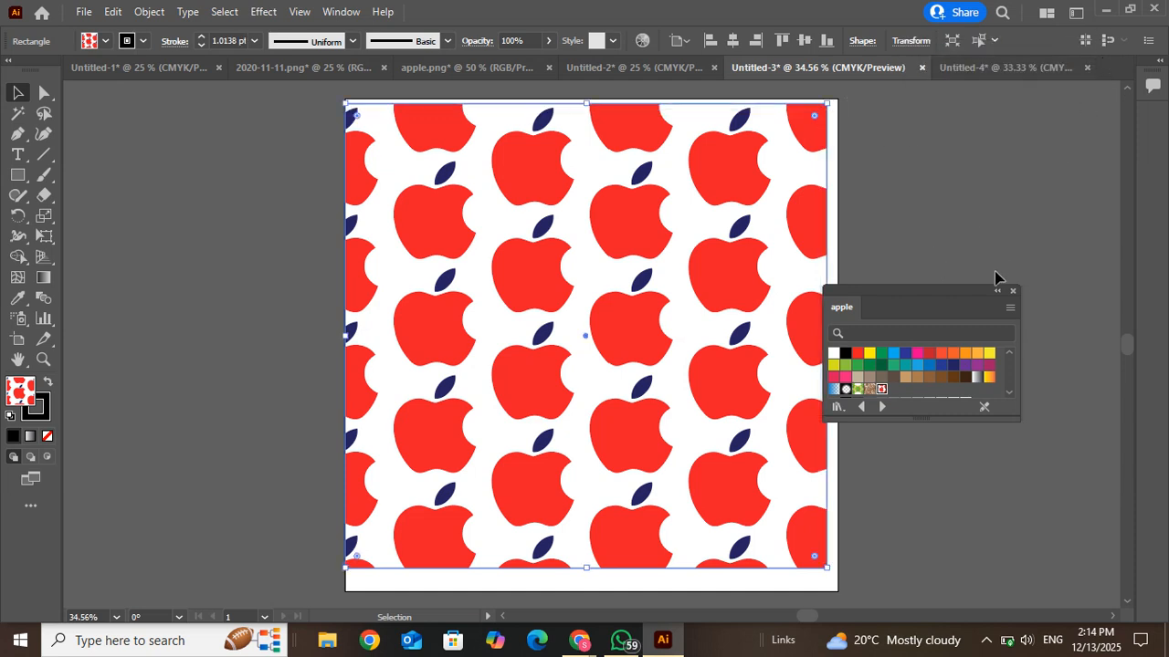
pyautogui.click(1013, 291)
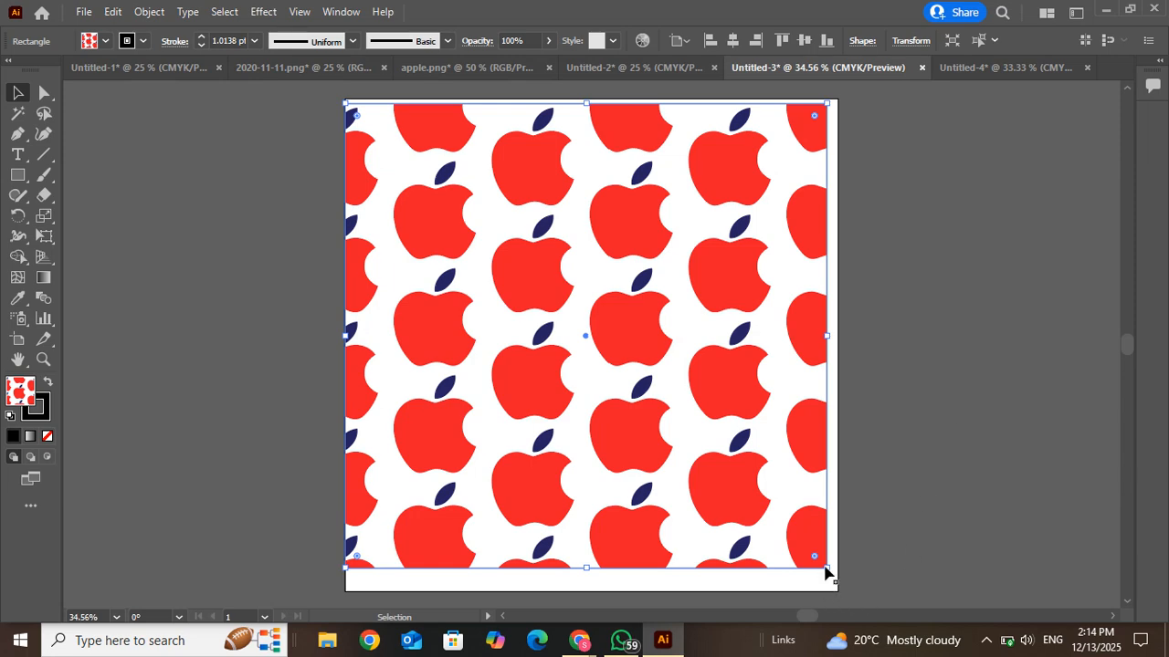
pyautogui.moveTo(827, 569); pyautogui.dragTo(840, 591)
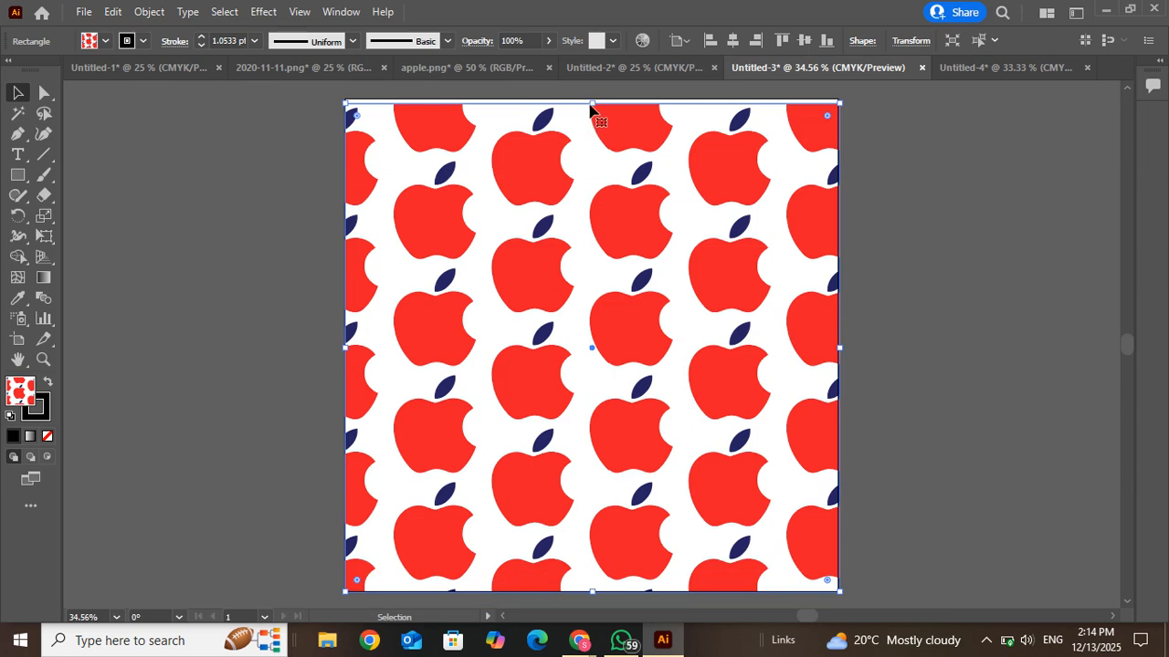
pyautogui.moveTo(591, 102); pyautogui.dragTo(589, 111)
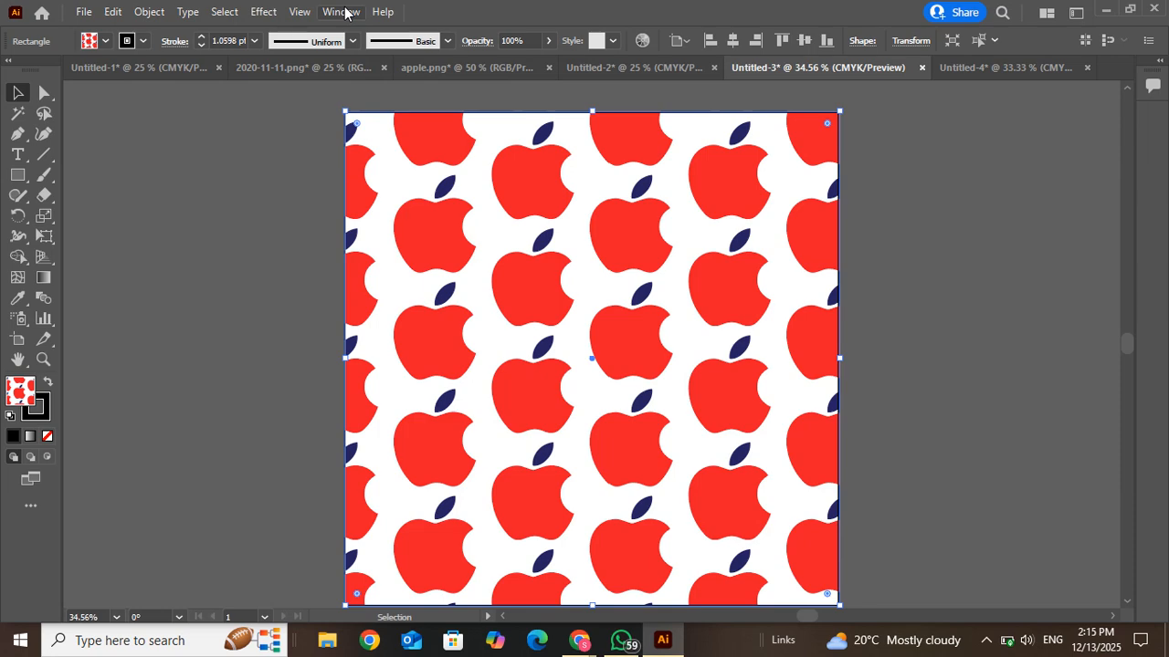
# Draw a rectangle slightly larger than the artboard over the apple pattern and fill it with a medium grey swatch
pyautogui.click(17, 175)
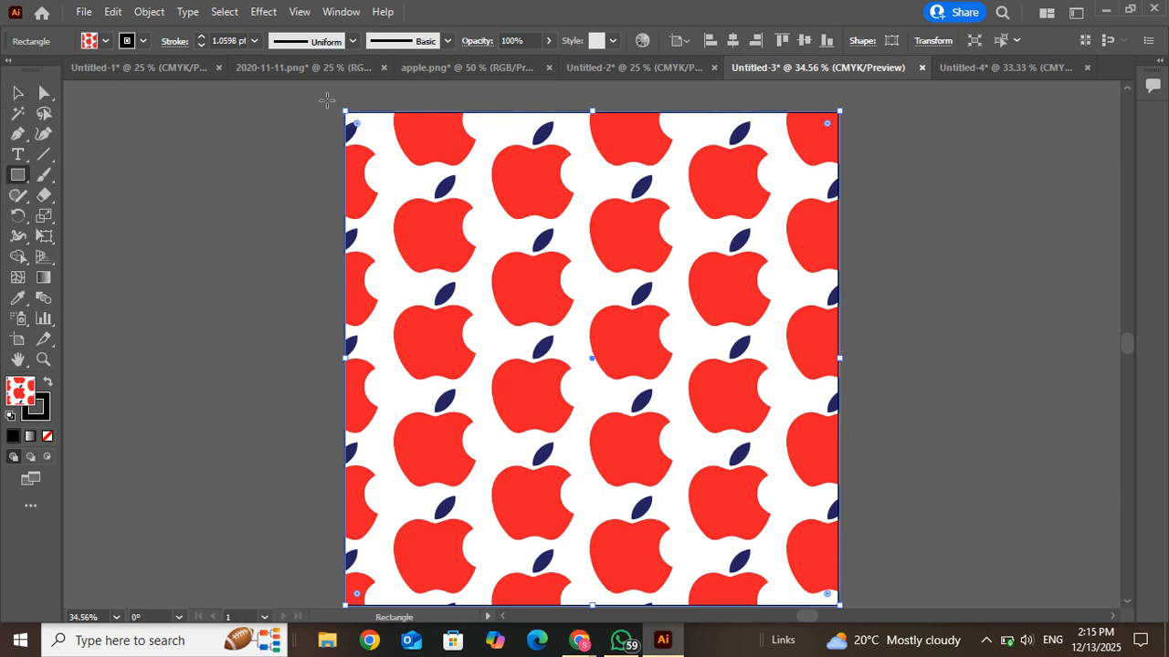
pyautogui.moveTo(327, 100)
pyautogui.mouseDown()
pyautogui.moveTo(630, 566)
pyautogui.moveTo(412, 302)
pyautogui.moveTo(393, 177)
pyautogui.moveTo(493, 157)
pyautogui.moveTo(739, 516)
pyautogui.moveTo(842, 605)
pyautogui.mouseUp()
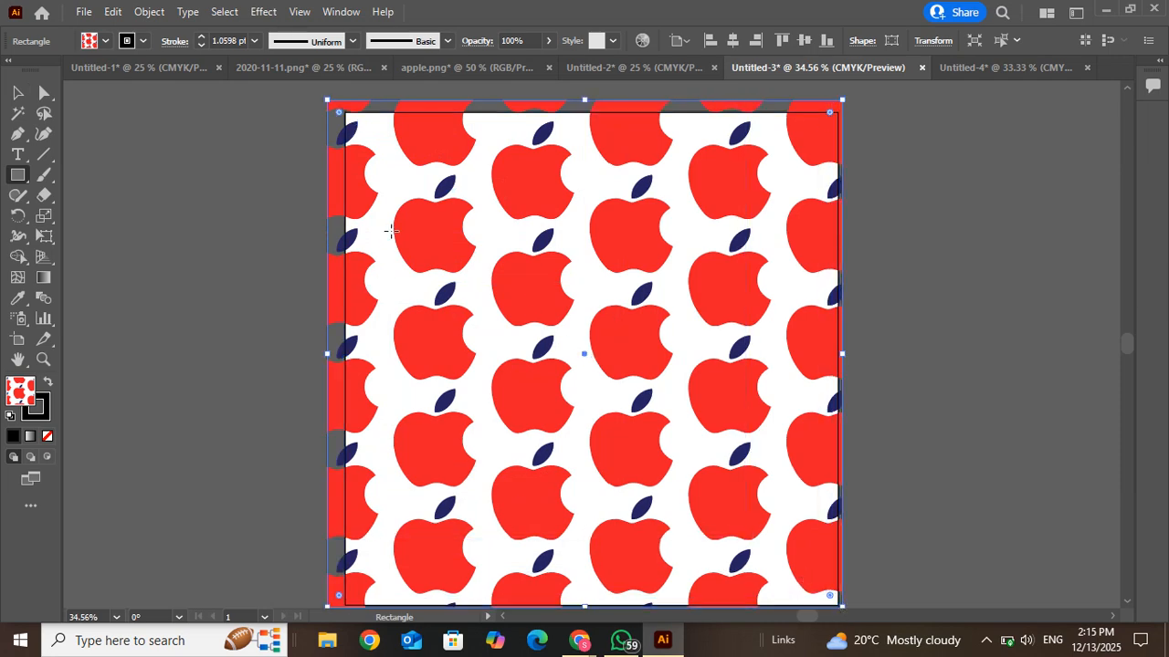
pyautogui.click(105, 40)
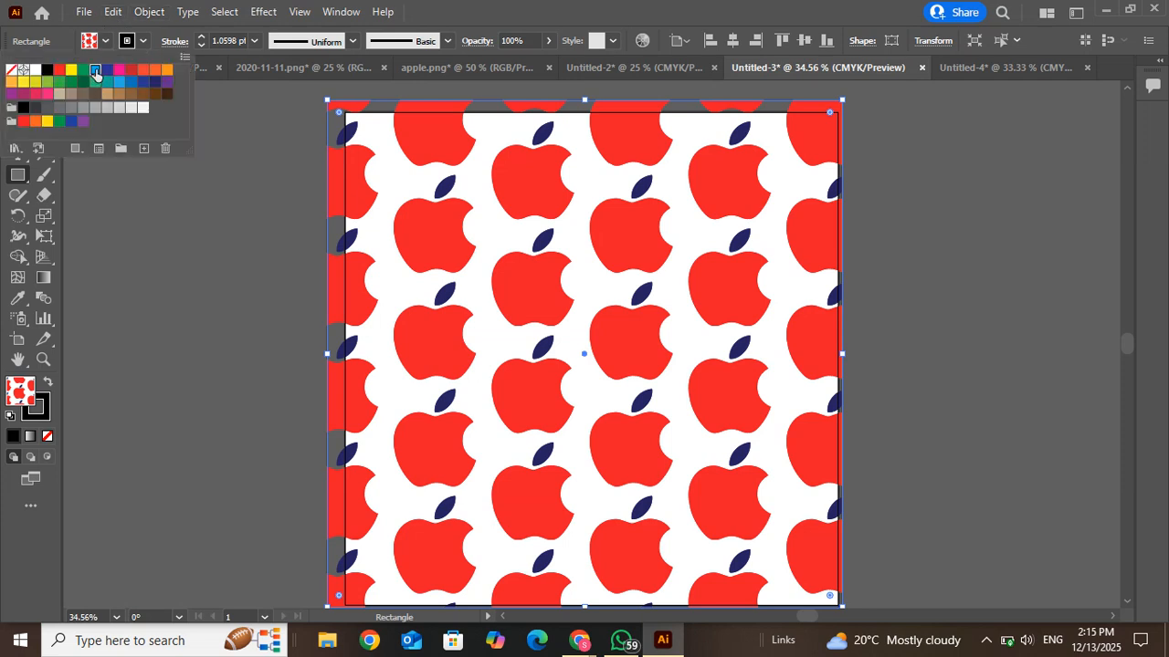
pyautogui.click(96, 68)
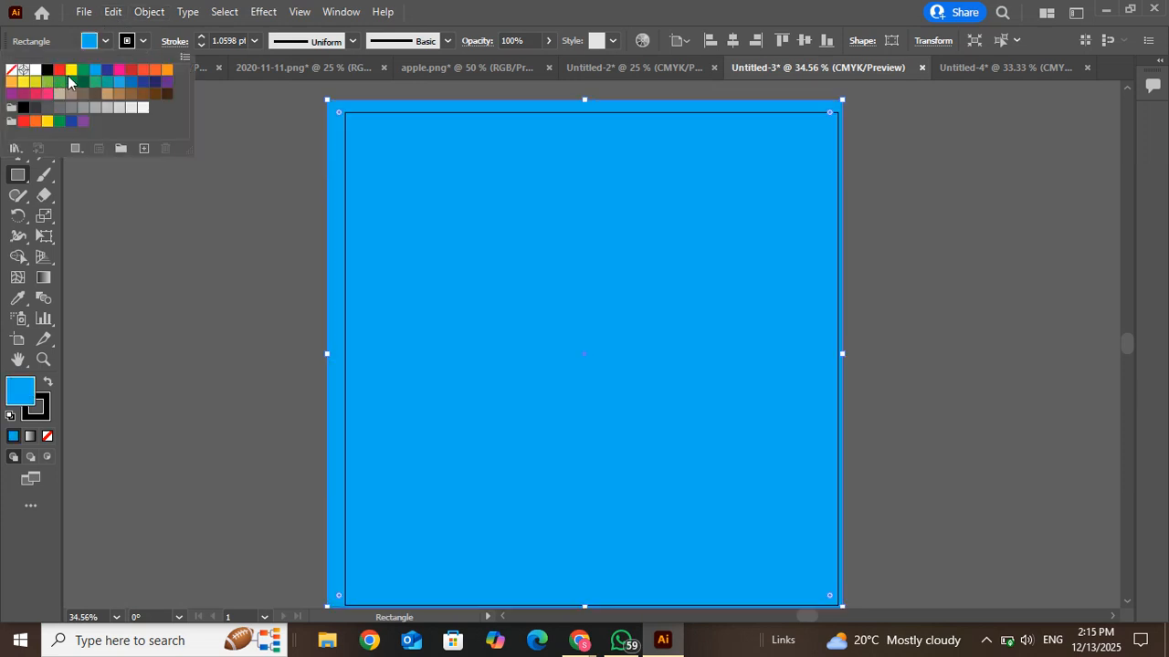
pyautogui.click(71, 93)
pyautogui.click(59, 93)
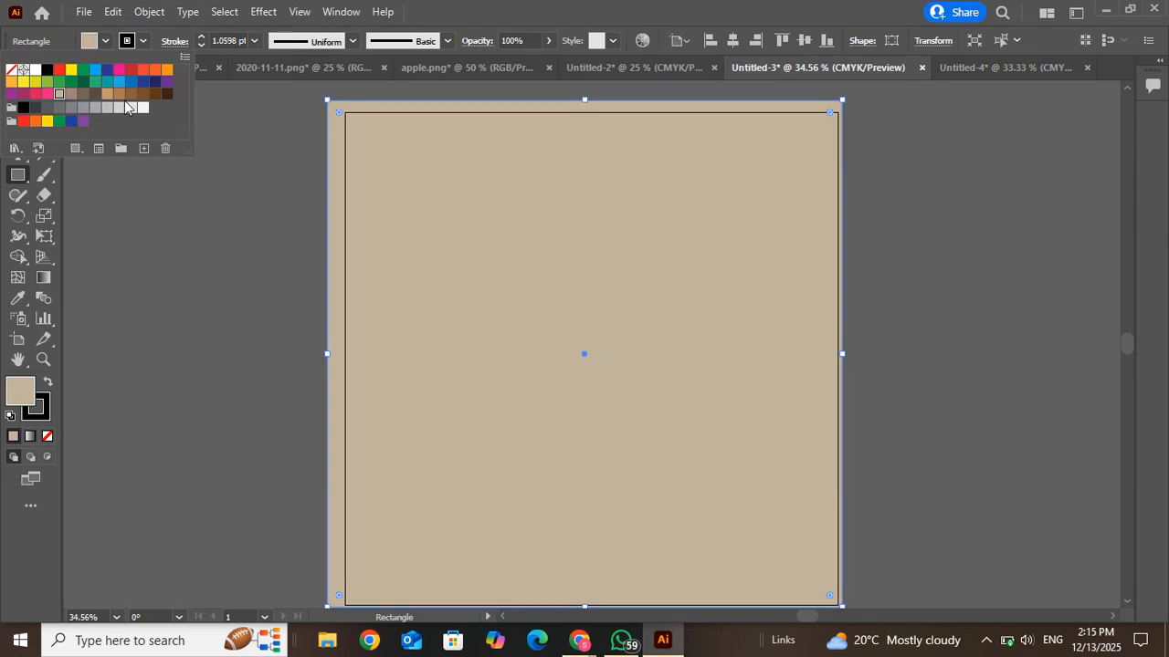
pyautogui.click(119, 68)
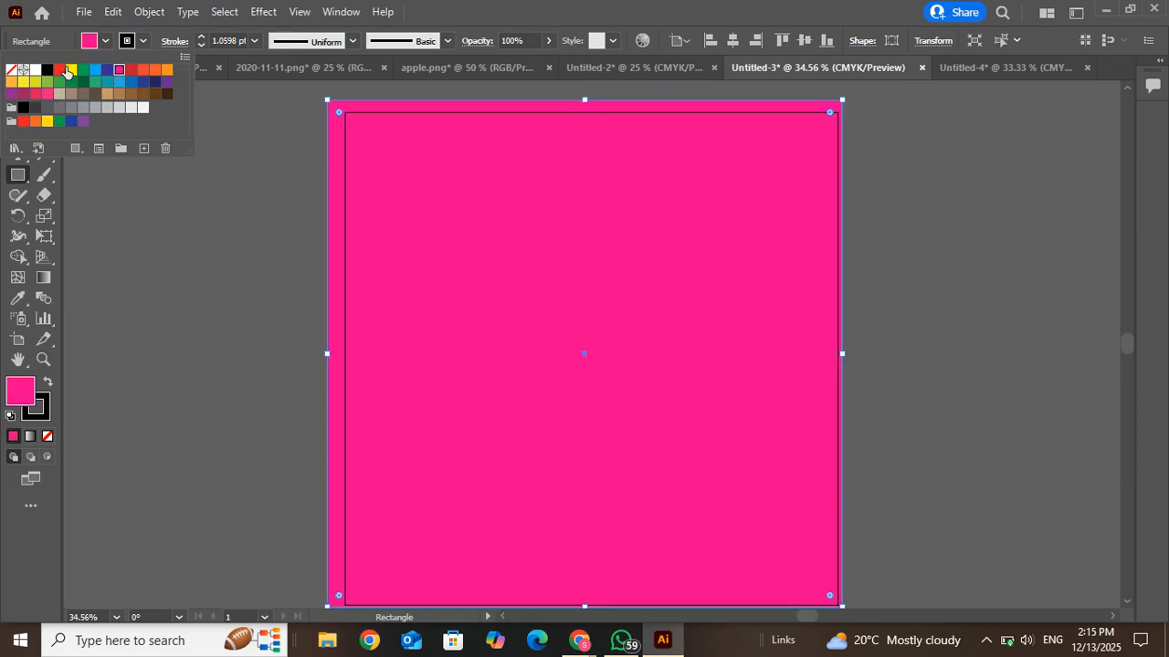
pyautogui.click(59, 106)
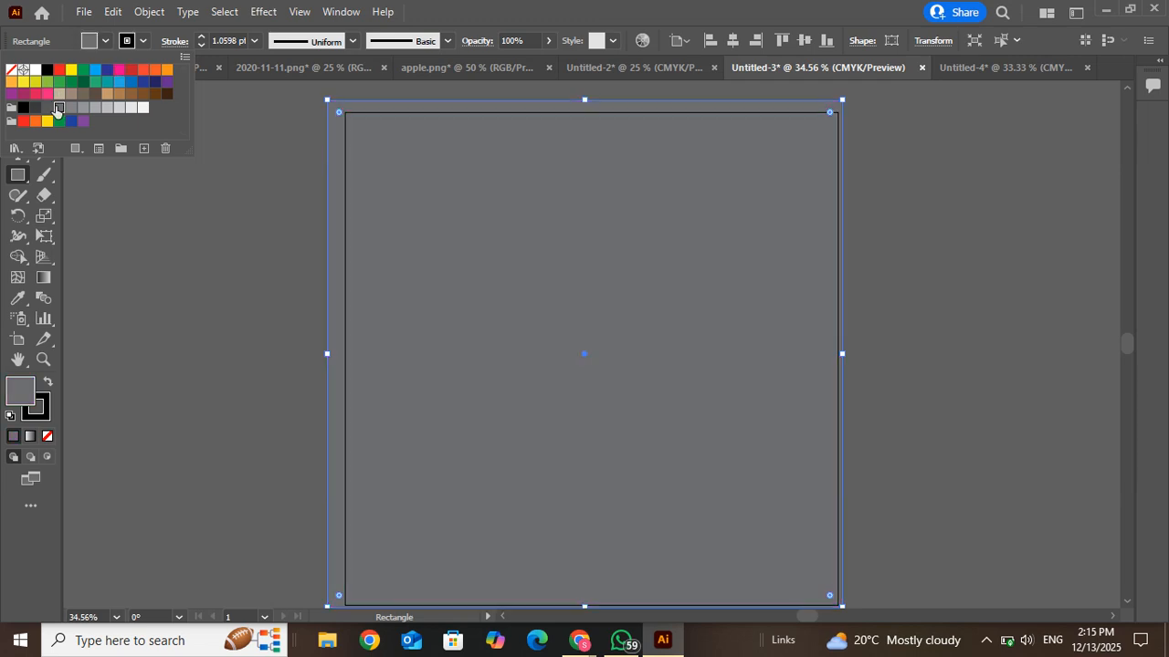
pyautogui.click(522, 7)
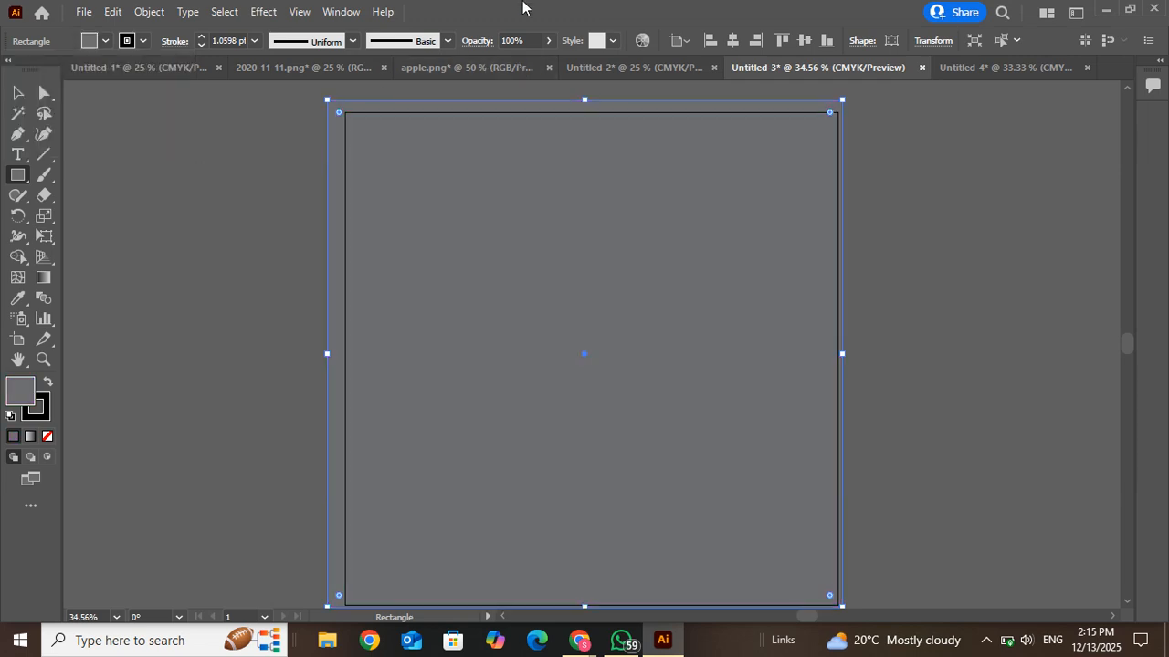
# Try to send the grey rectangle to the back of the stacking order
pyautogui.click(146, 12)
pyautogui.moveTo(236, 45)
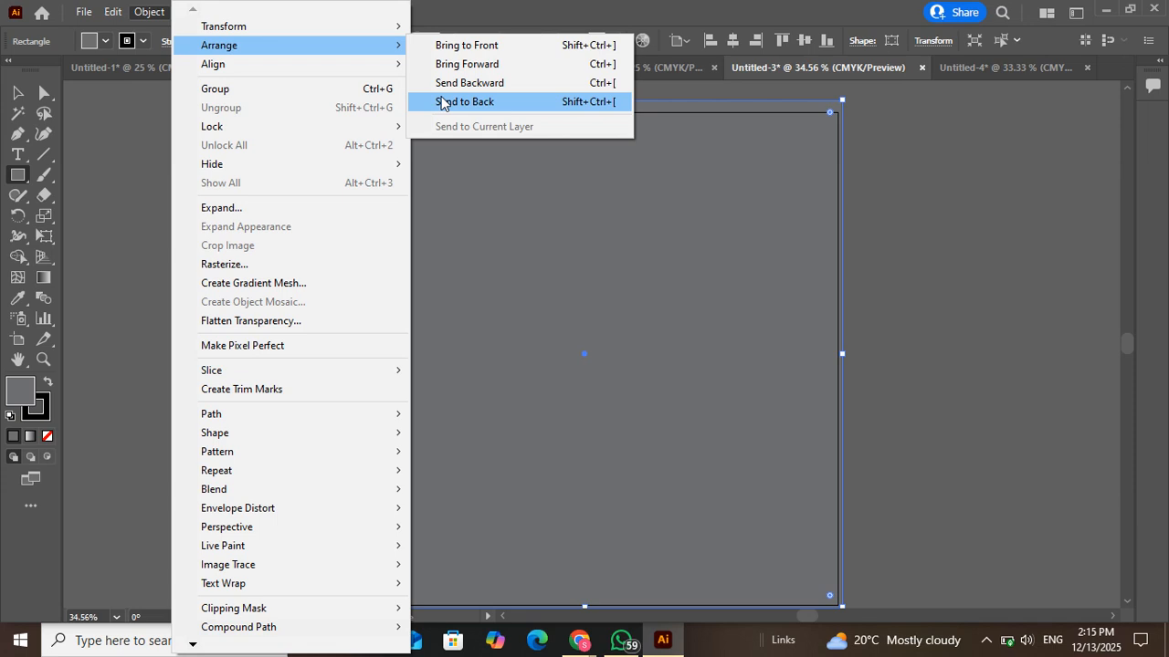
pyautogui.click(463, 101)
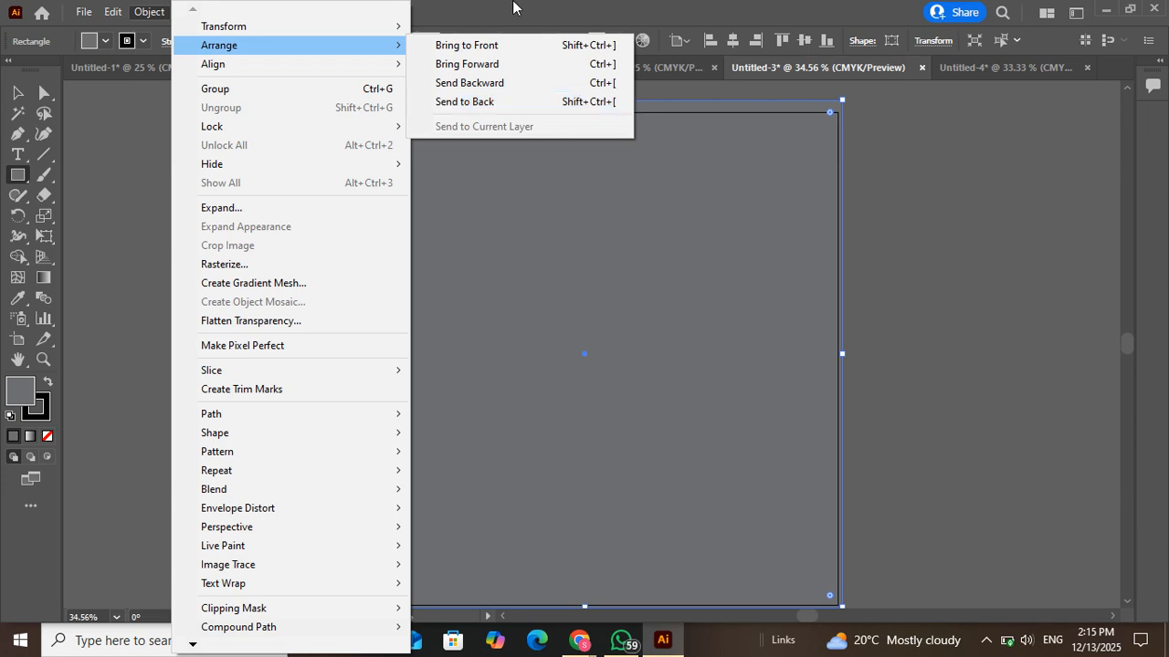
# Show the document's layers, expand Layer 1 and highlight the entries of its two rectangles
pyautogui.click(334, 13)
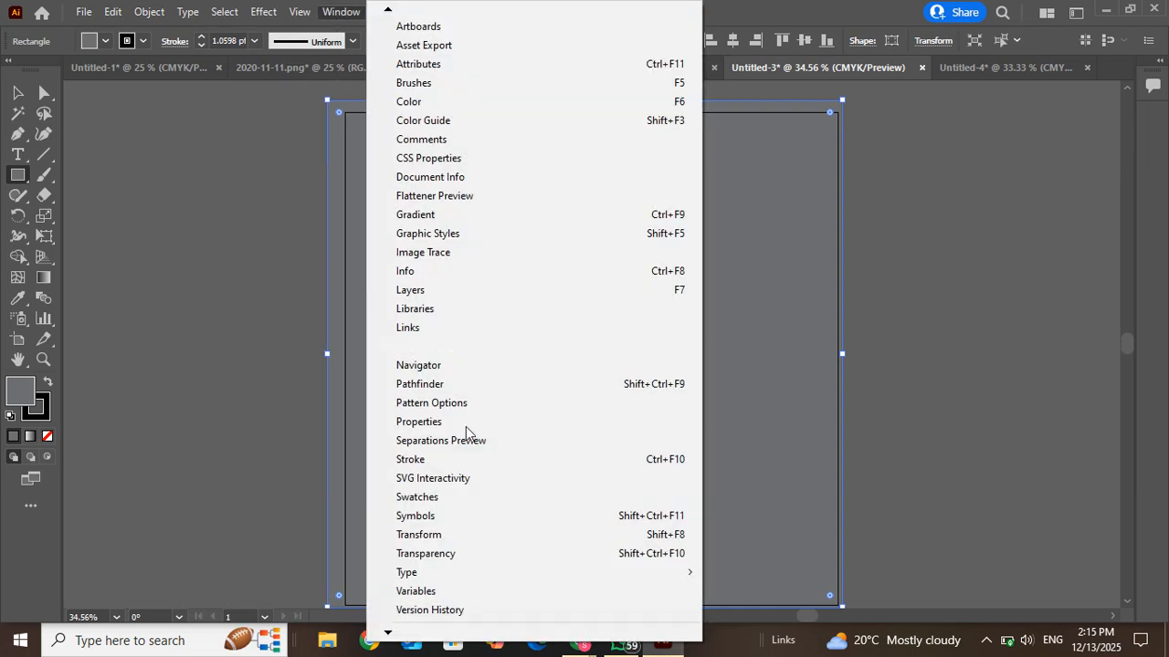
pyautogui.moveTo(388, 635)
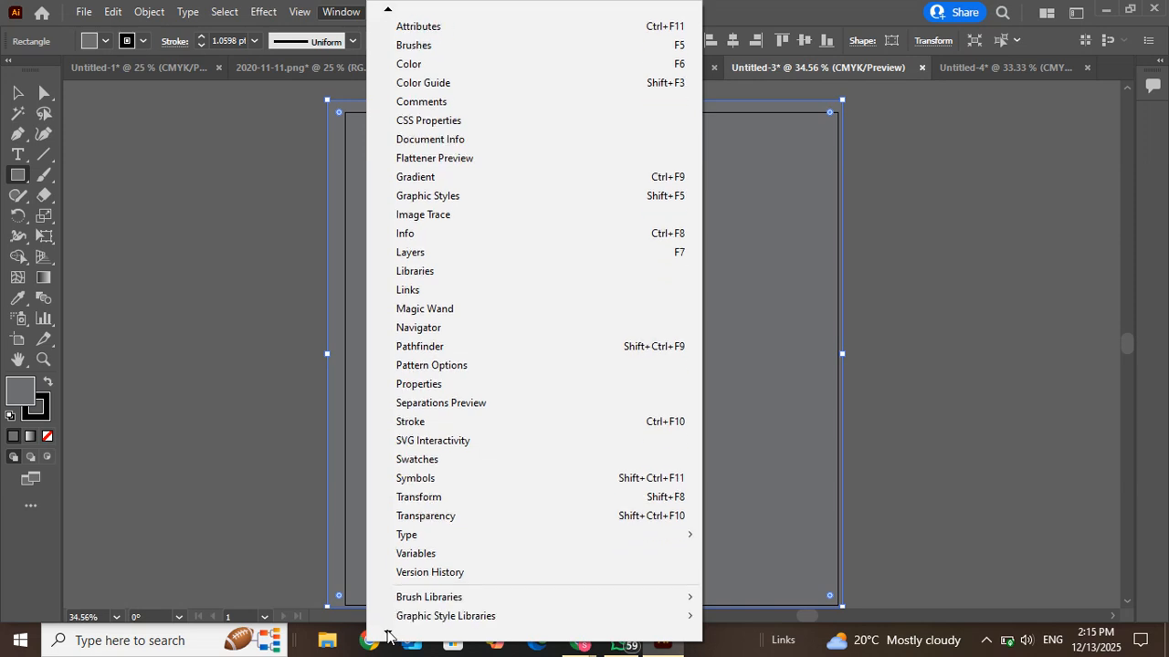
pyautogui.moveTo(388, 10)
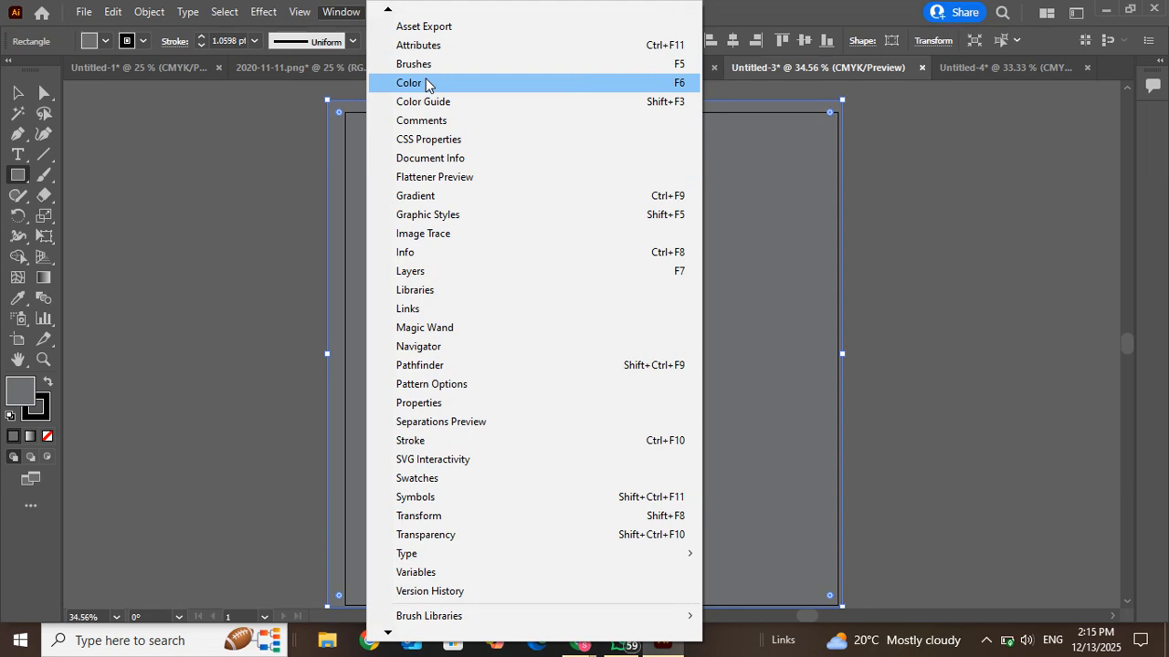
pyautogui.click(429, 274)
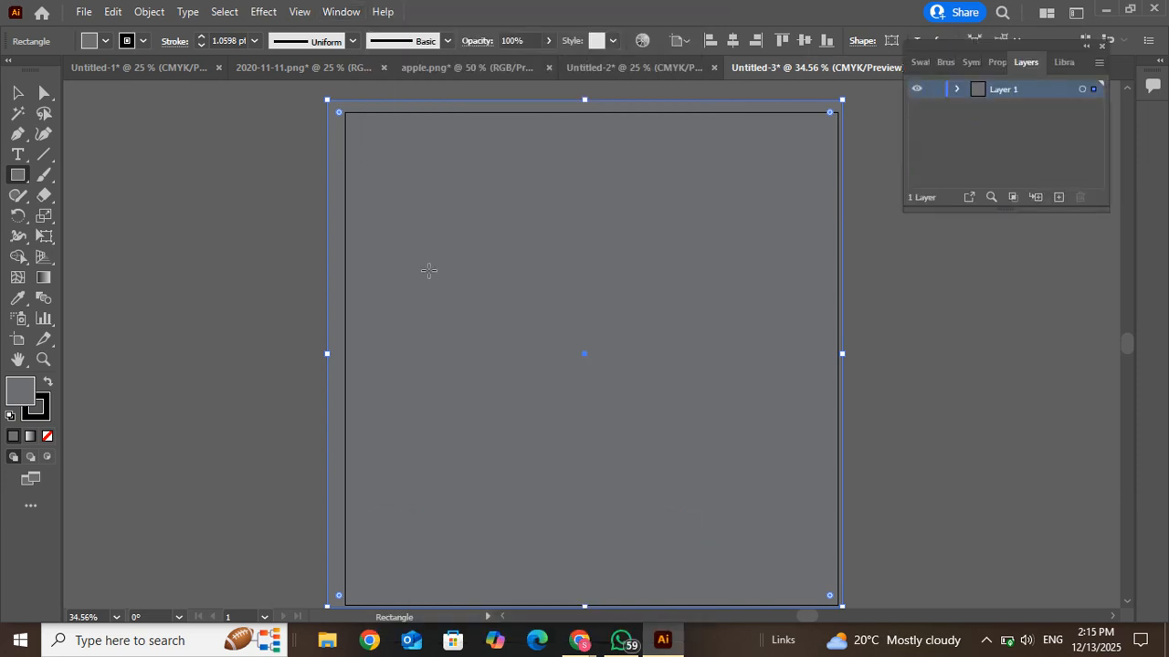
pyautogui.click(956, 88)
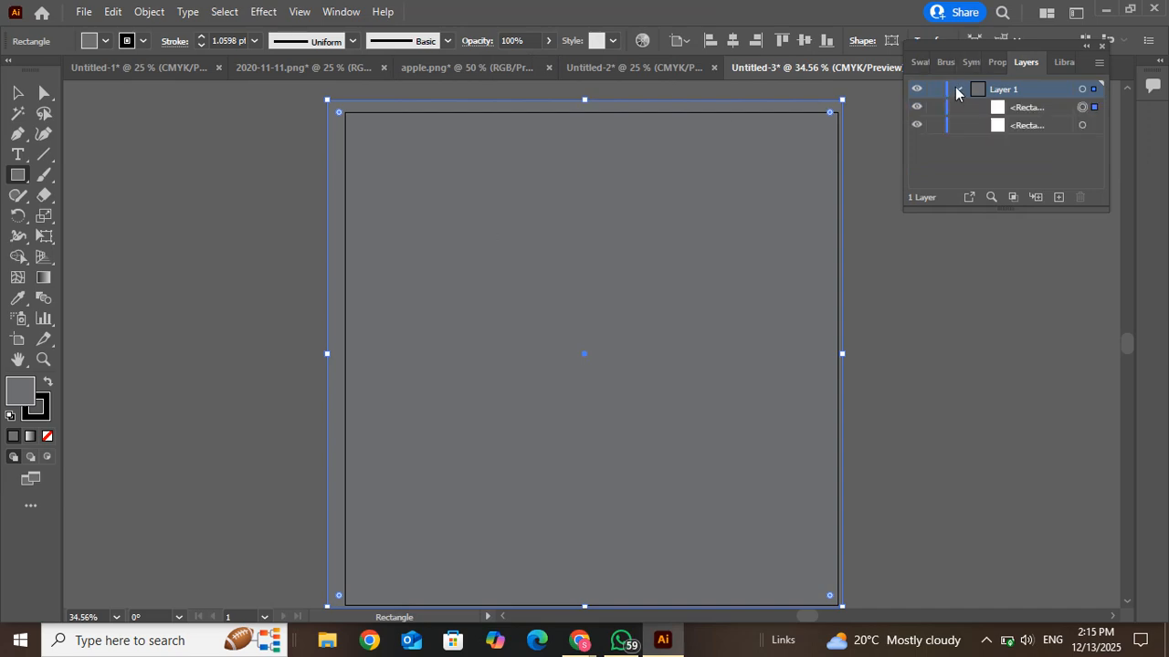
pyautogui.click(1000, 132)
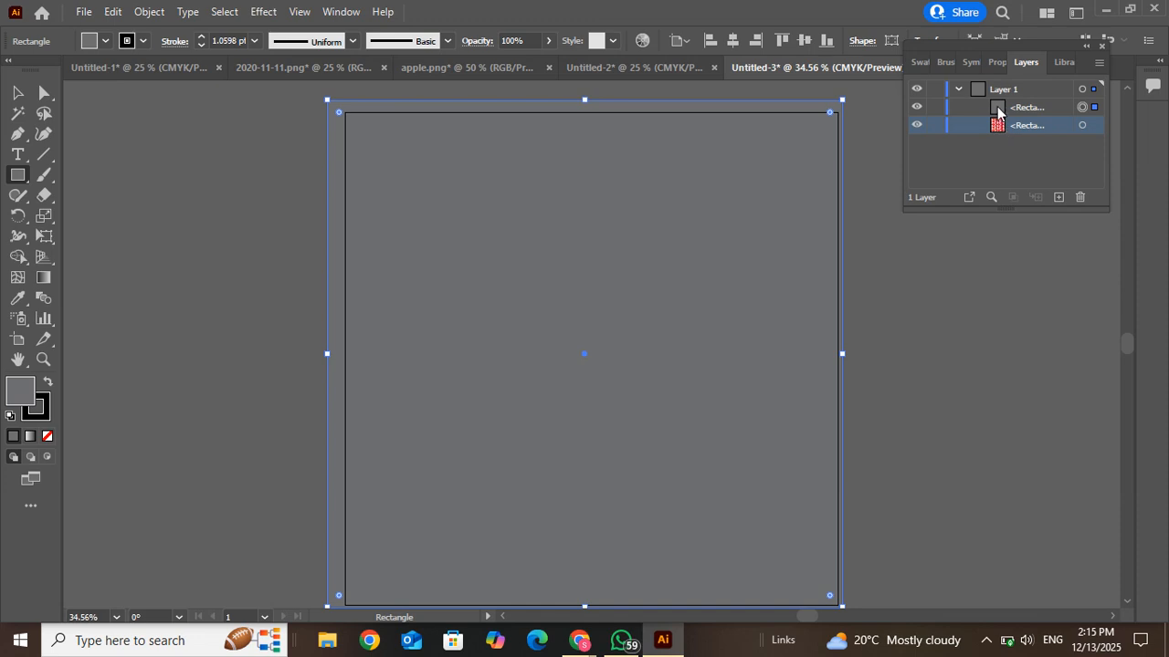
pyautogui.click(998, 111)
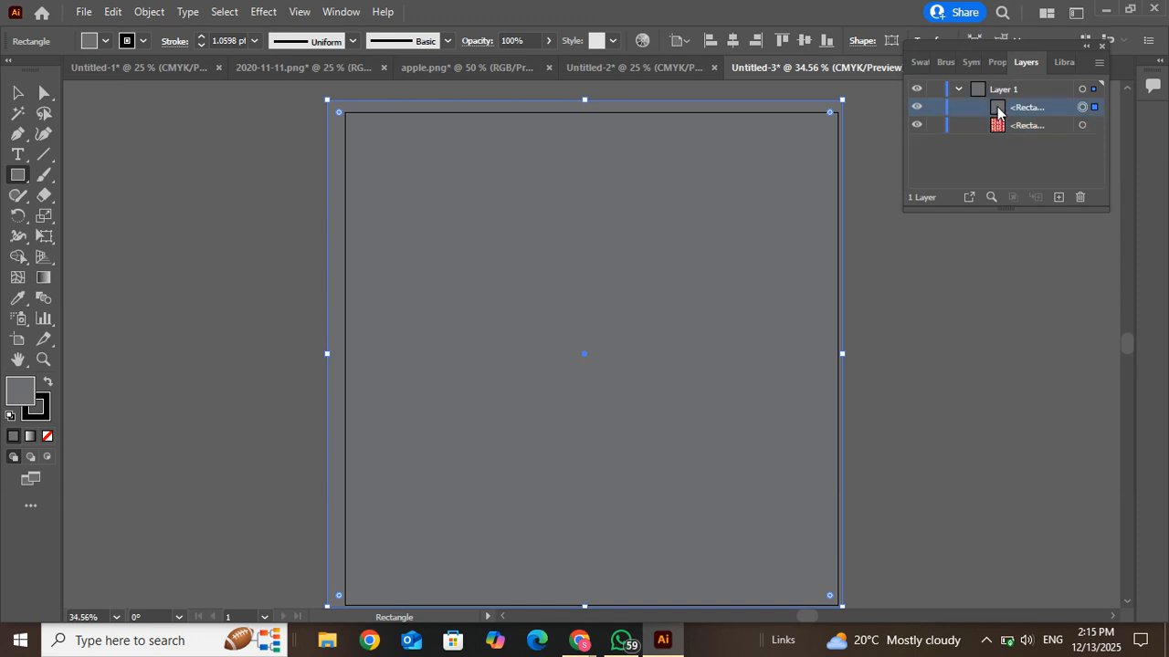
pyautogui.keyDown('ctrl'); pyautogui.click(973, 107); pyautogui.keyUp('ctrl')
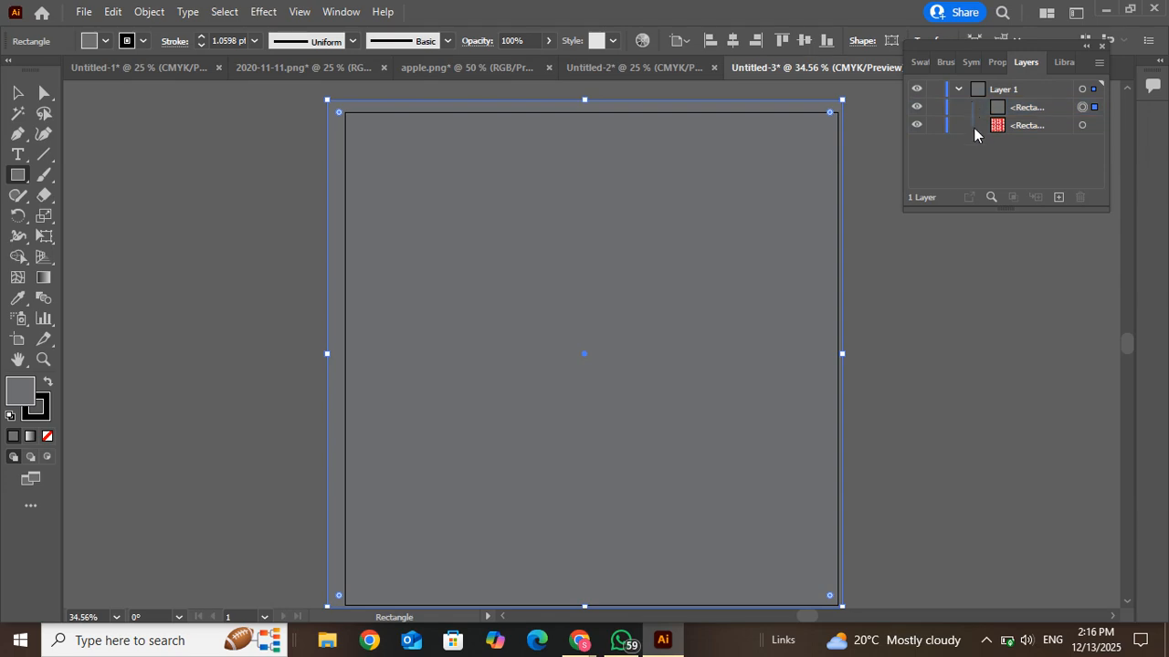
# Send the grey rectangle to the back so it lies behind the apple-patterned rectangle
pyautogui.click(1082, 108)
pyautogui.click(1085, 159)
pyautogui.click(146, 11)
pyautogui.moveTo(308, 63)
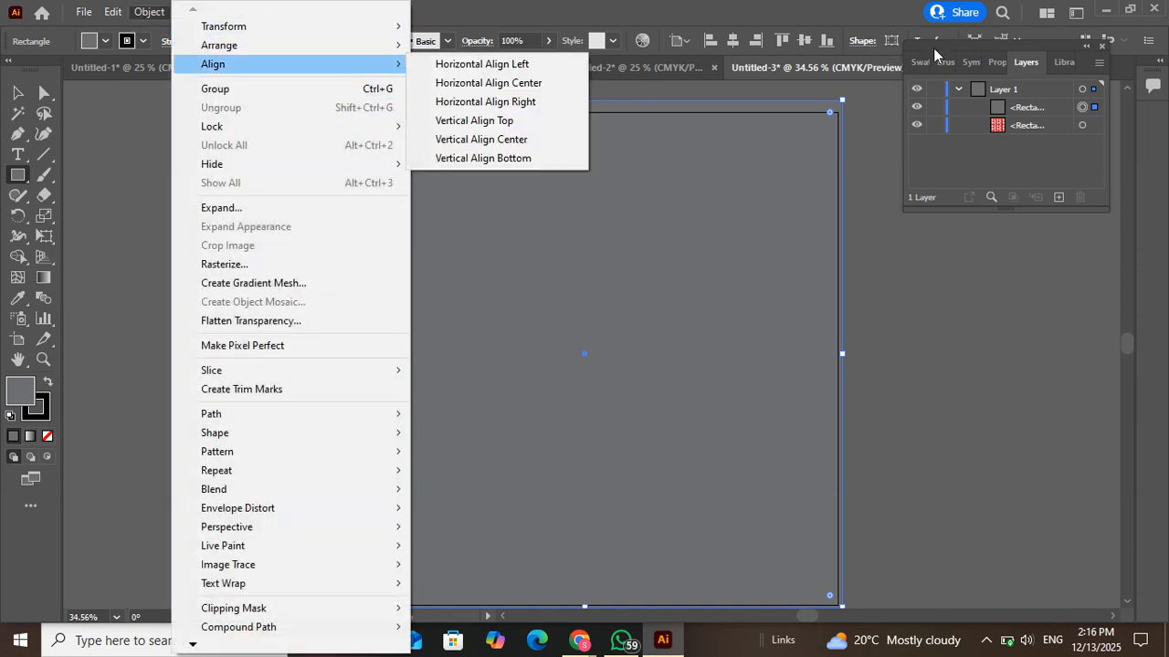
pyautogui.click(1046, 121)
pyautogui.click(1042, 111)
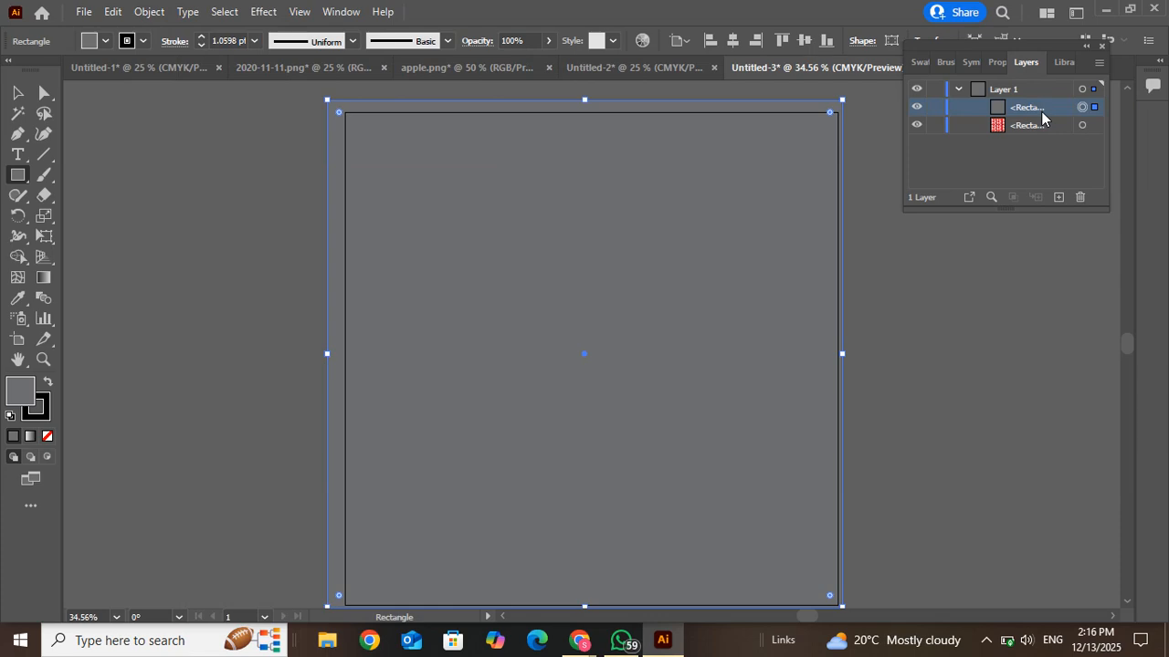
pyautogui.click(146, 11)
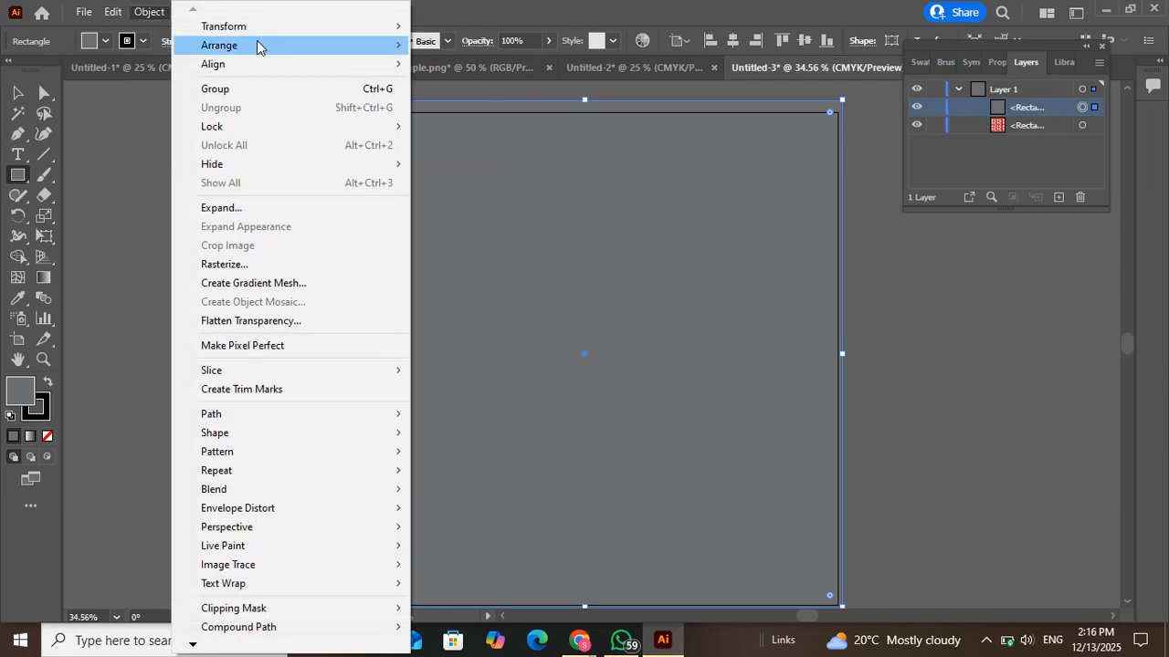
pyautogui.moveTo(274, 45)
pyautogui.click(468, 101)
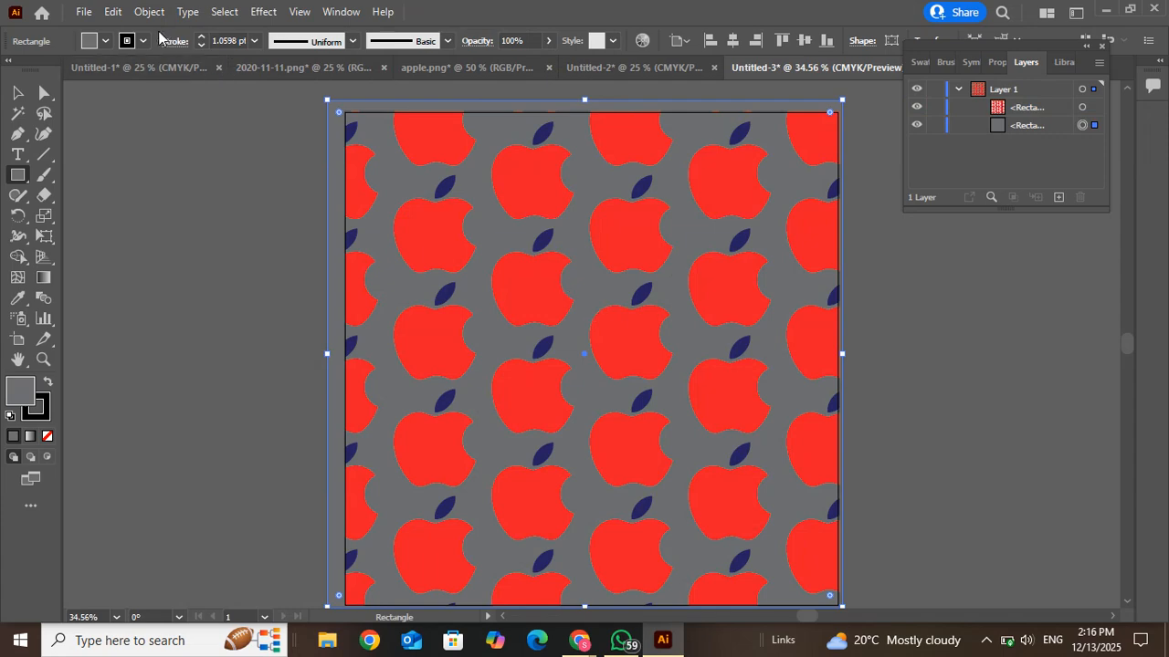
# Try several fill swatches on the background rectangle, including magenta and green, and settle on bright blue
pyautogui.click(105, 40)
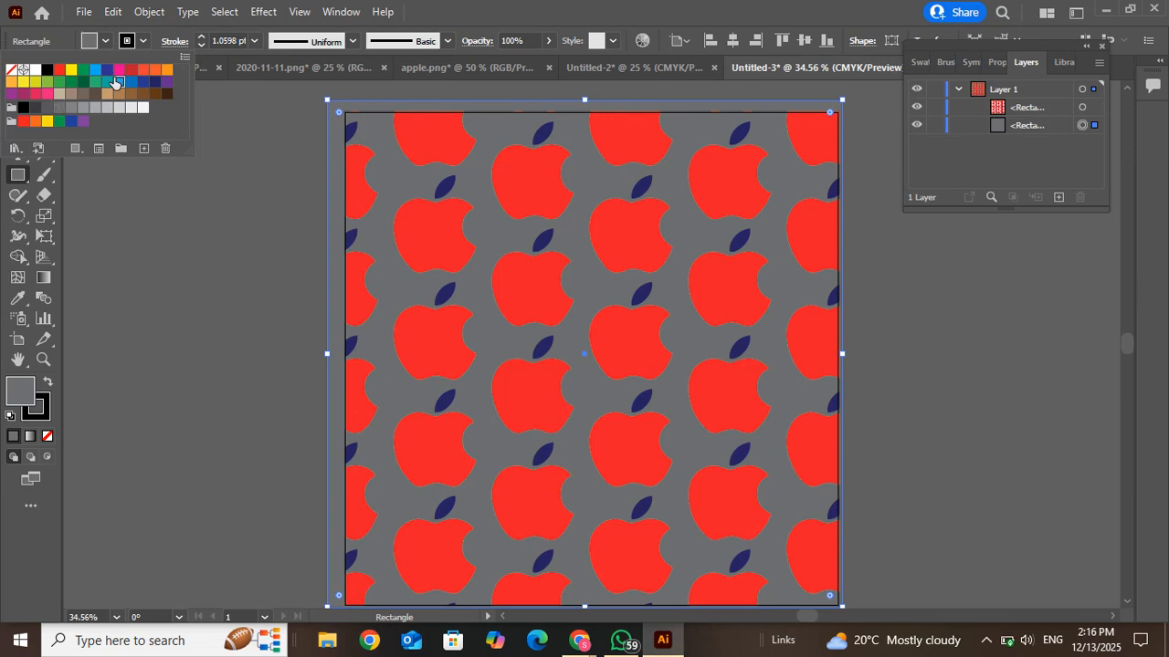
pyautogui.click(115, 82)
pyautogui.click(130, 81)
pyautogui.click(59, 94)
pyautogui.click(24, 94)
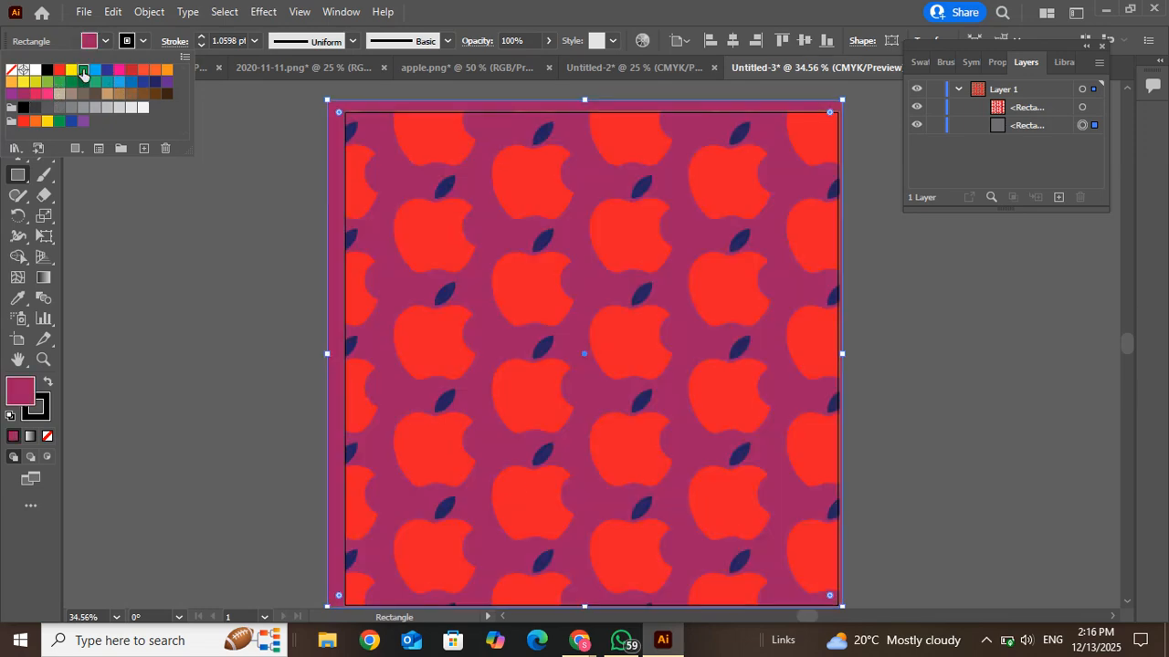
pyautogui.click(83, 70)
pyautogui.click(106, 70)
pyautogui.click(96, 71)
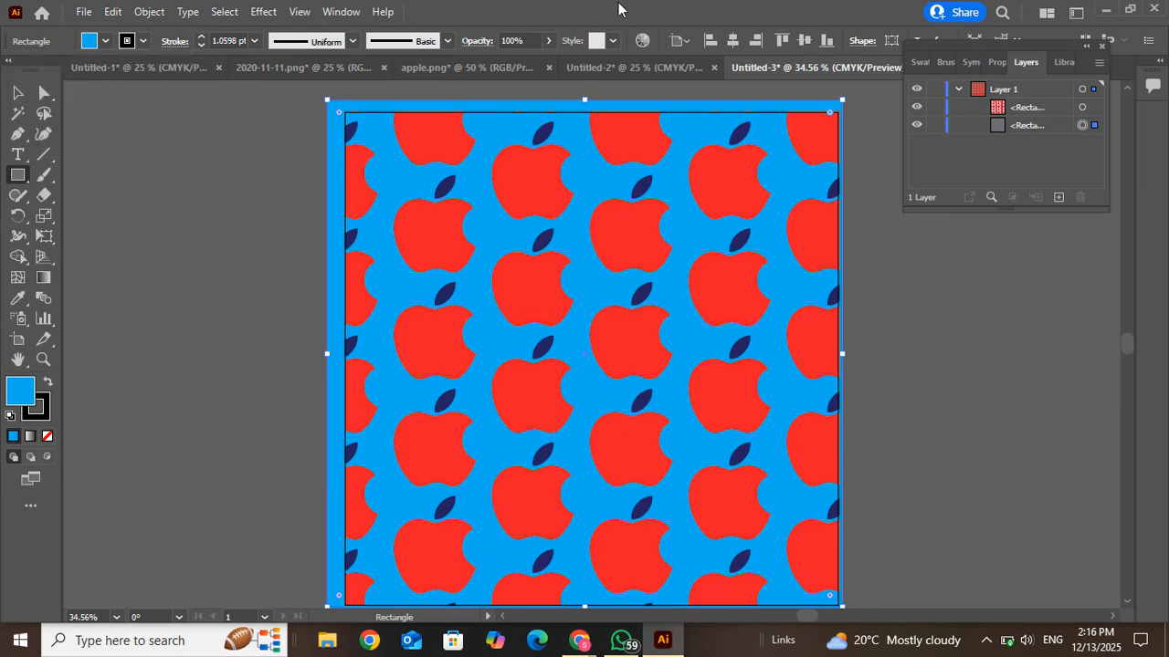
# Move the apple-patterned rectangle off the blue background, shift the background slightly, and place the pattern back over it
pyautogui.click(18, 94)
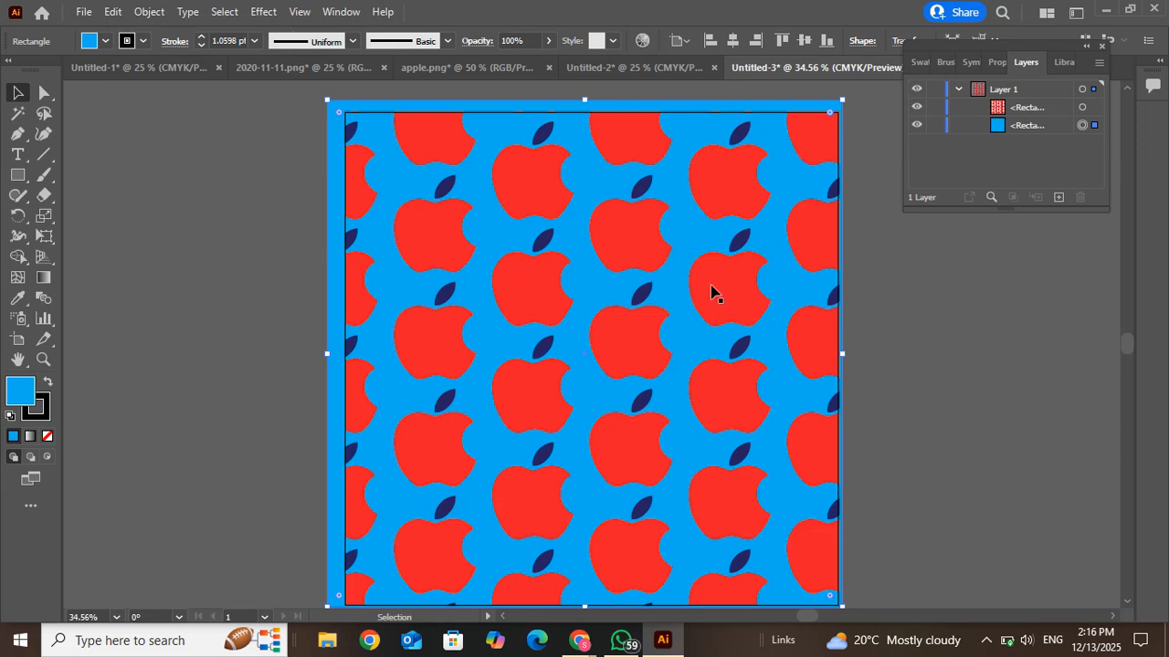
pyautogui.moveTo(721, 292); pyautogui.dragTo(499, 256)
pyautogui.moveTo(798, 271); pyautogui.dragTo(762, 277)
pyautogui.click(762, 270)
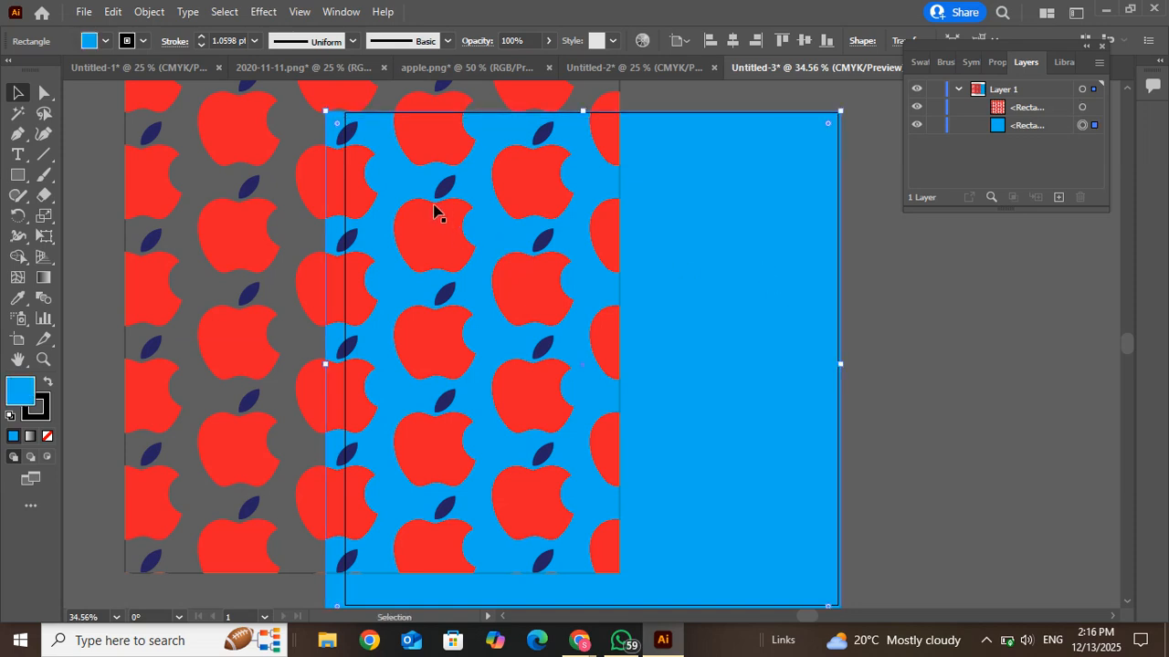
pyautogui.moveTo(436, 209); pyautogui.dragTo(651, 249)
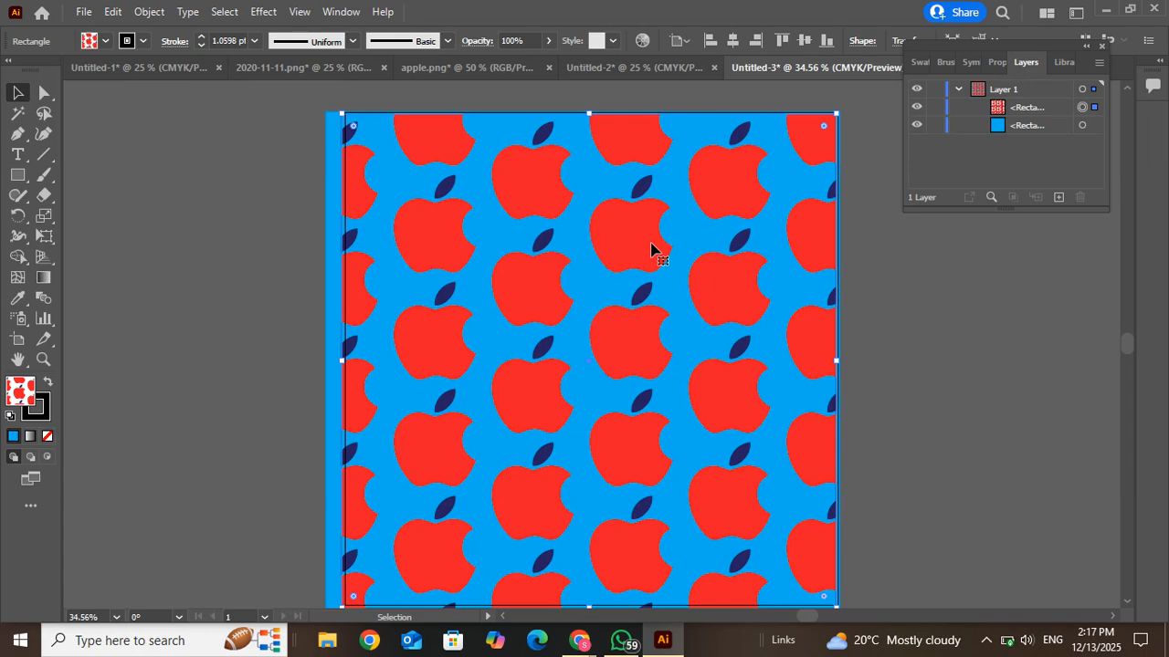
# Switch to the Google Meet tab in Chrome, dismiss the call time limit notice and minimise the browser to return to Illustrator
pyautogui.moveTo(568, 640)
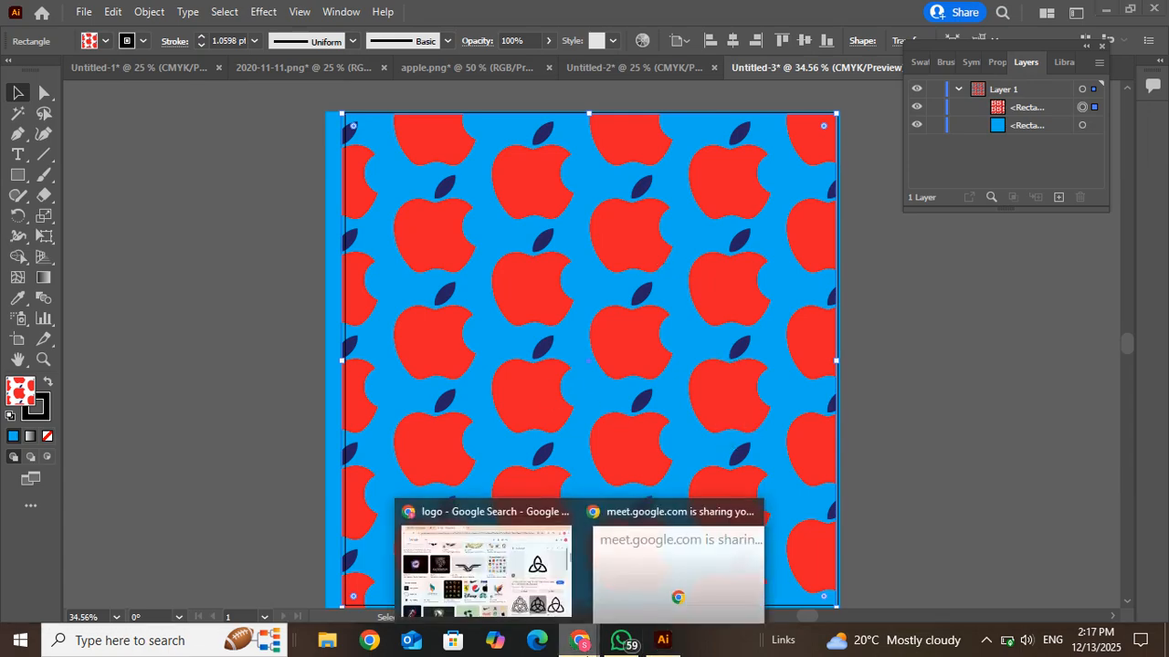
pyautogui.click(526, 575)
pyautogui.click(137, 17)
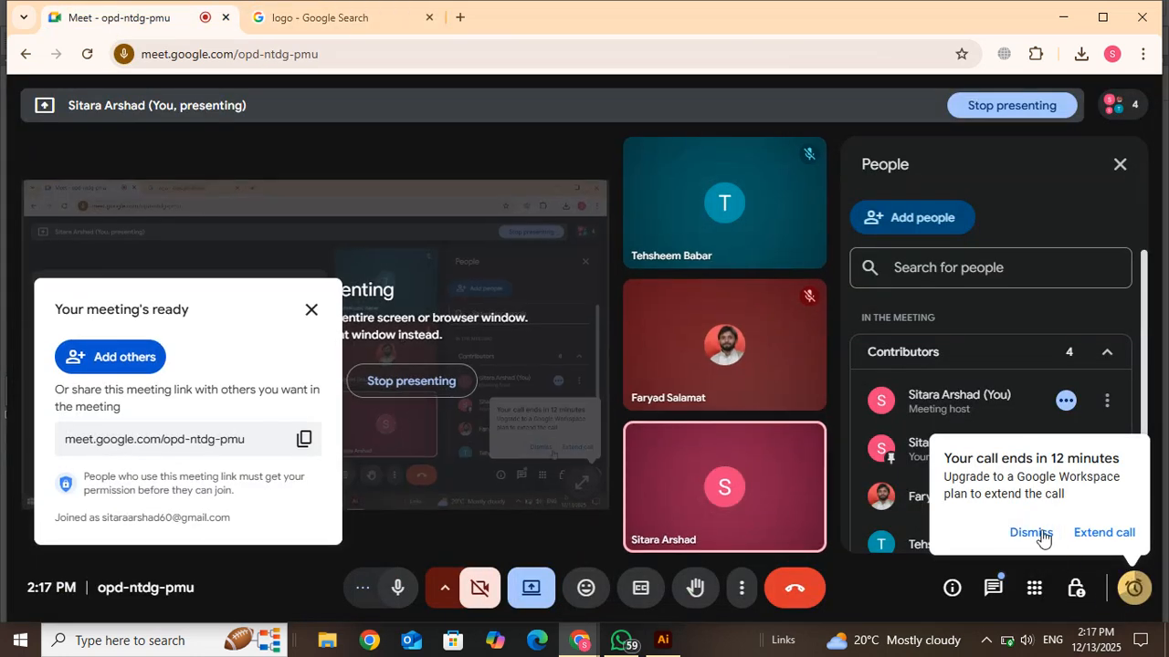
pyautogui.click(1031, 533)
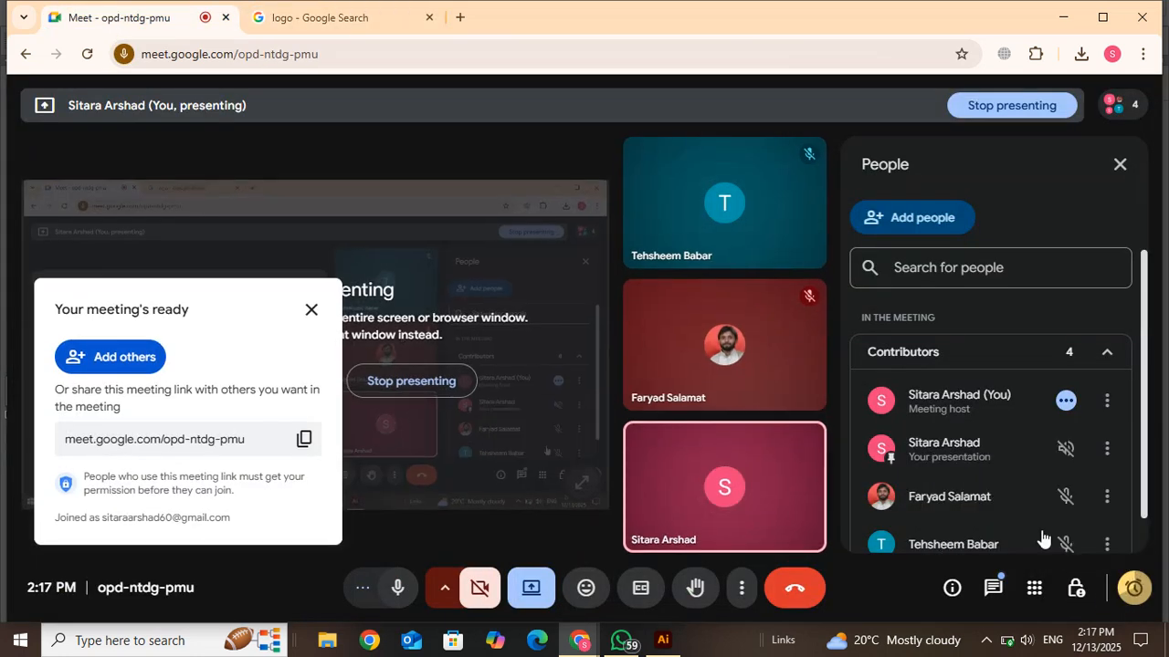
pyautogui.click(1062, 18)
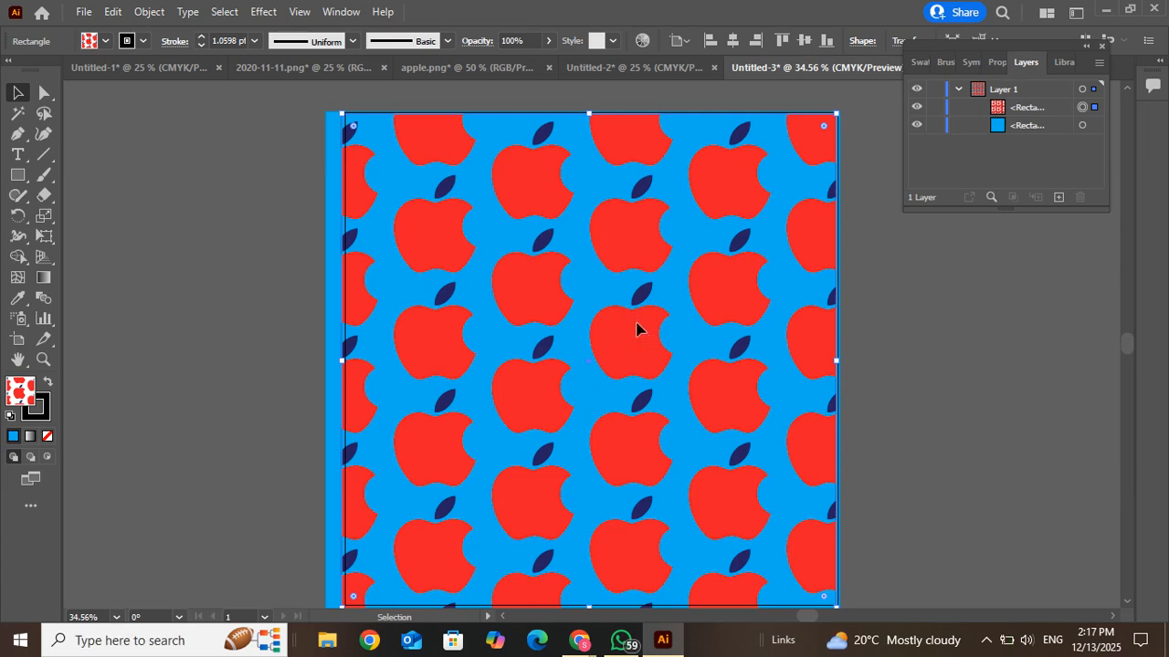
# Move the apple-patterned rectangle partly off the blue background rectangle and delete the blue rectangle
pyautogui.moveTo(640, 326); pyautogui.dragTo(511, 324)
pyautogui.hscroll(-8, 626, 272)
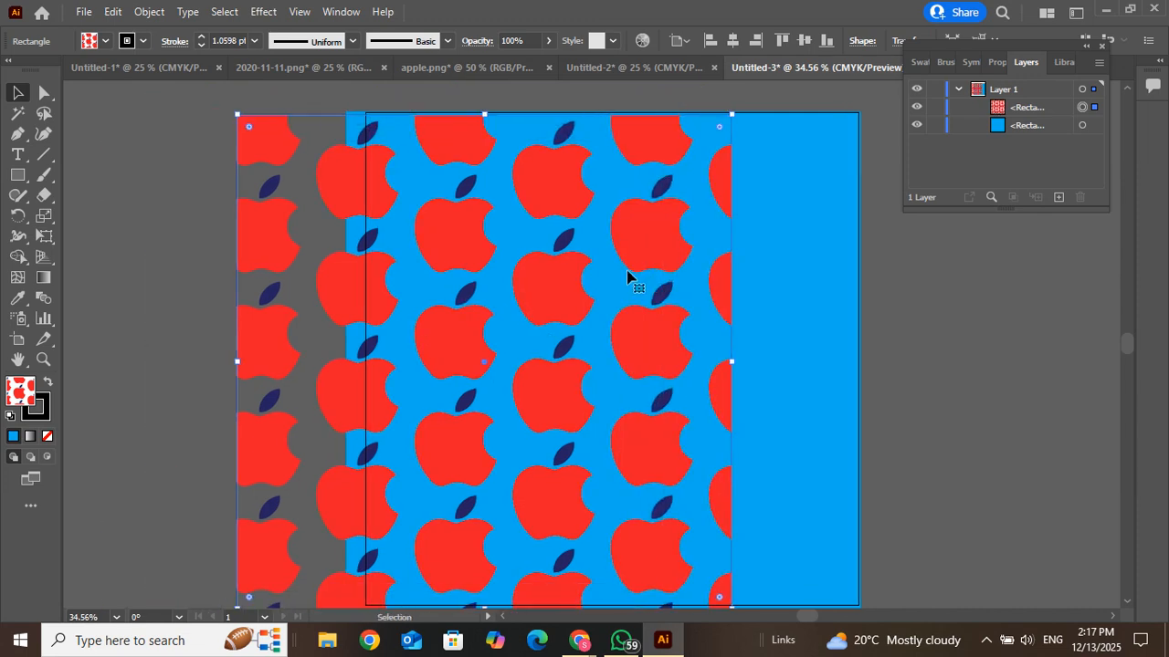
pyautogui.moveTo(626, 272); pyautogui.dragTo(558, 258)
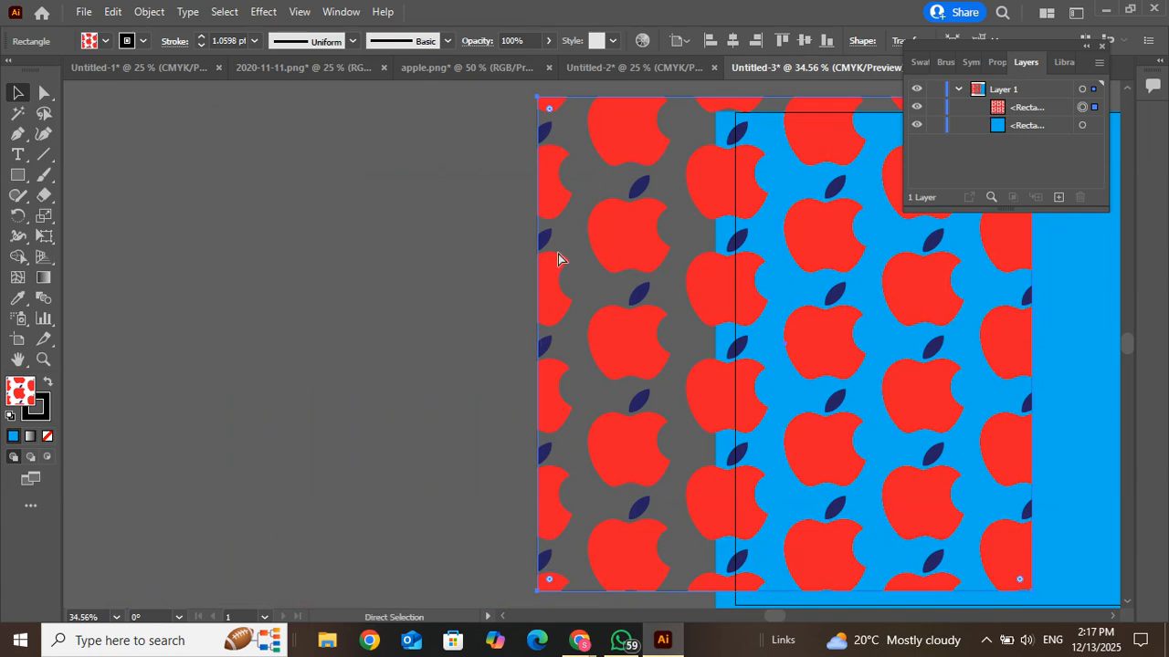
pyautogui.hotkey('ctrl', '-')
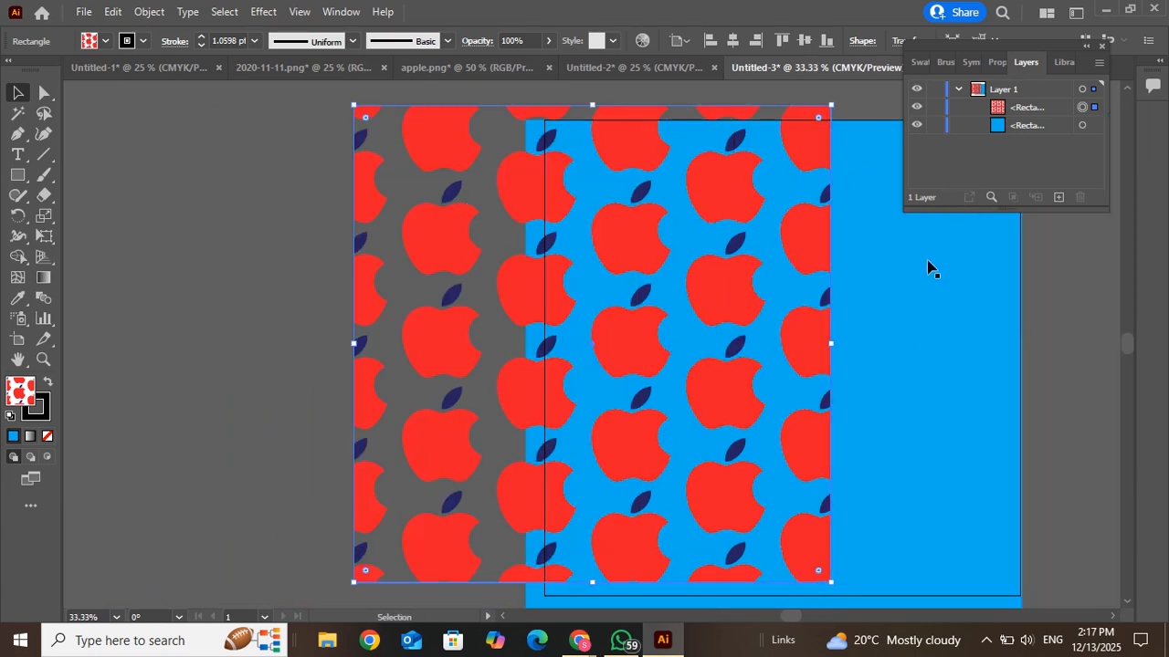
pyautogui.click(927, 267)
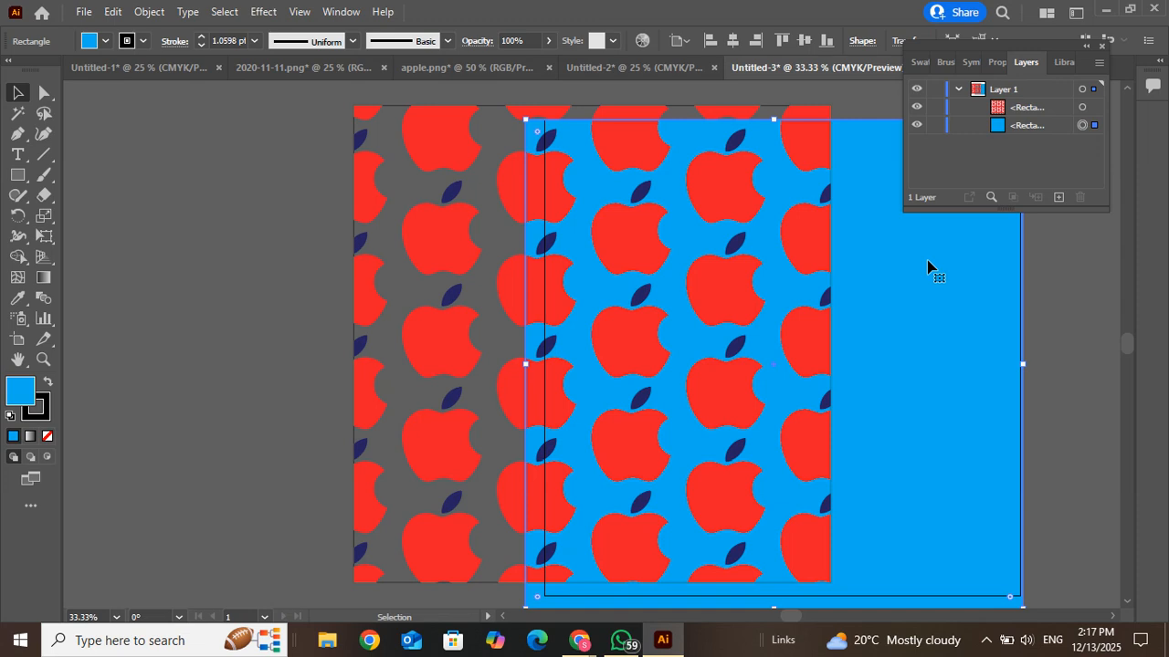
pyautogui.press('Delete')
# Move the apple-patterned rectangle back over the artboard so it covers nearly all of it
pyautogui.moveTo(725, 189); pyautogui.dragTo(918, 203)
pyautogui.hotkey('ctrl', '0')
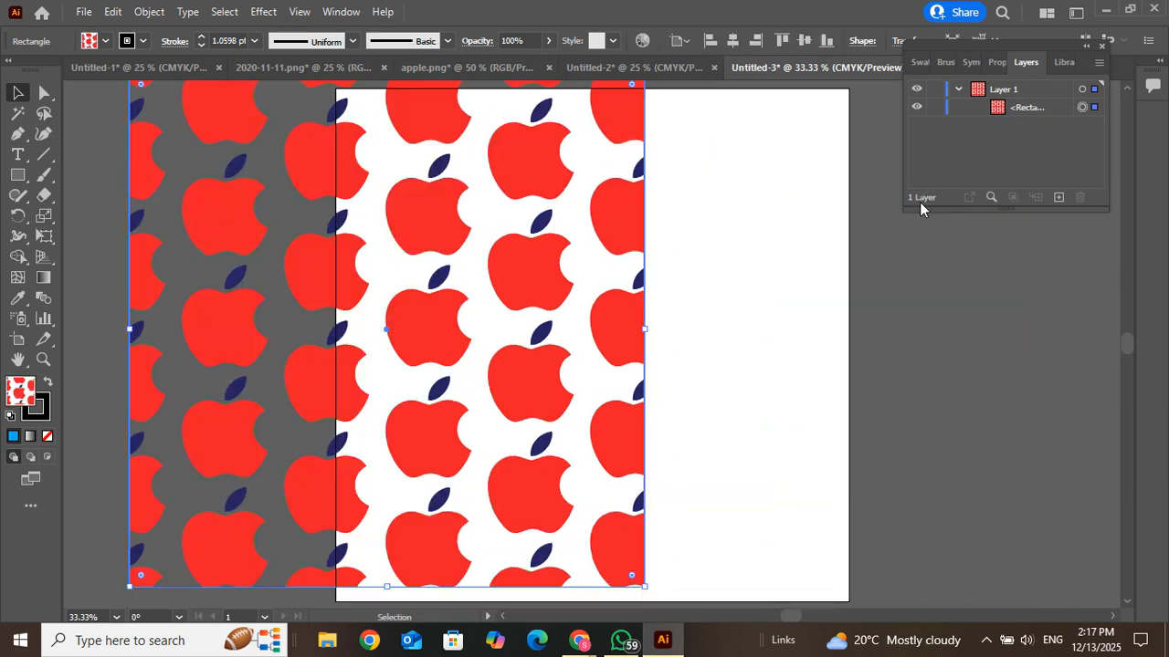
pyautogui.moveTo(608, 224); pyautogui.dragTo(807, 245)
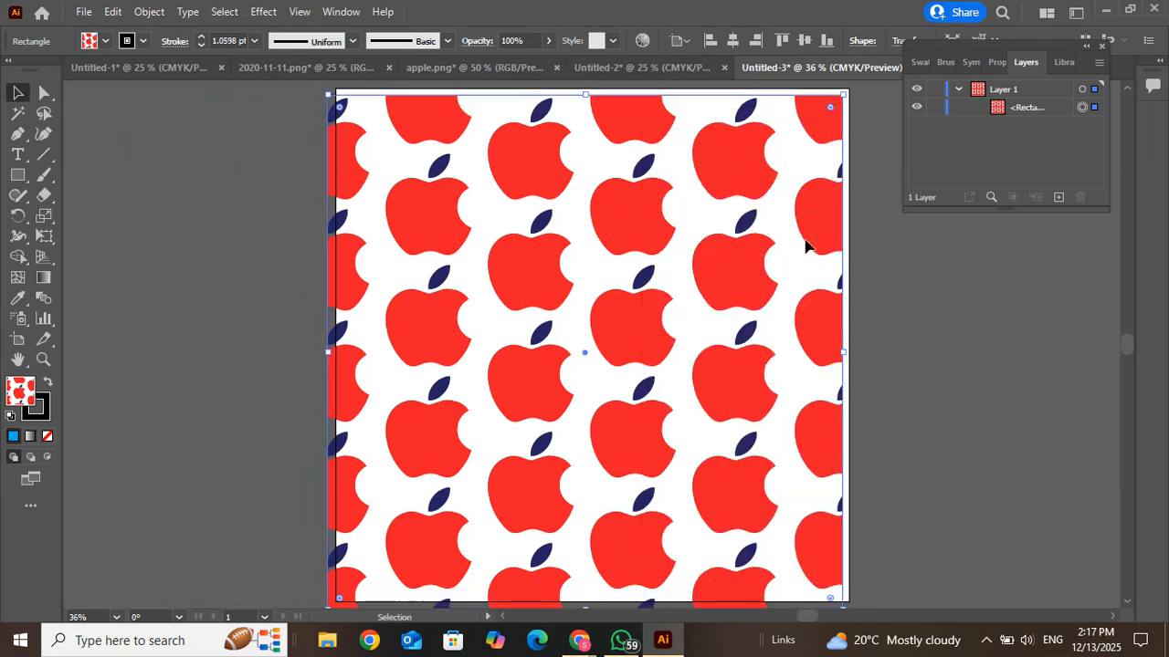
# Show the Appearance attributes of the apple-patterned rectangle and select its Fill entry
pyautogui.click(341, 11)
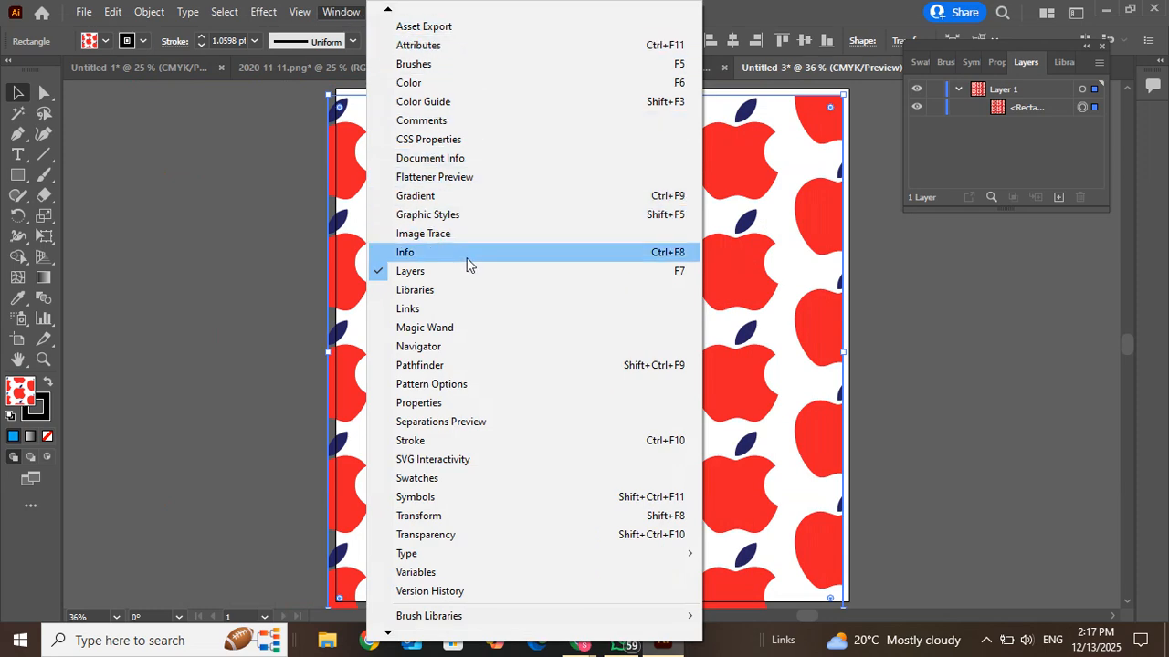
pyautogui.moveTo(388, 11)
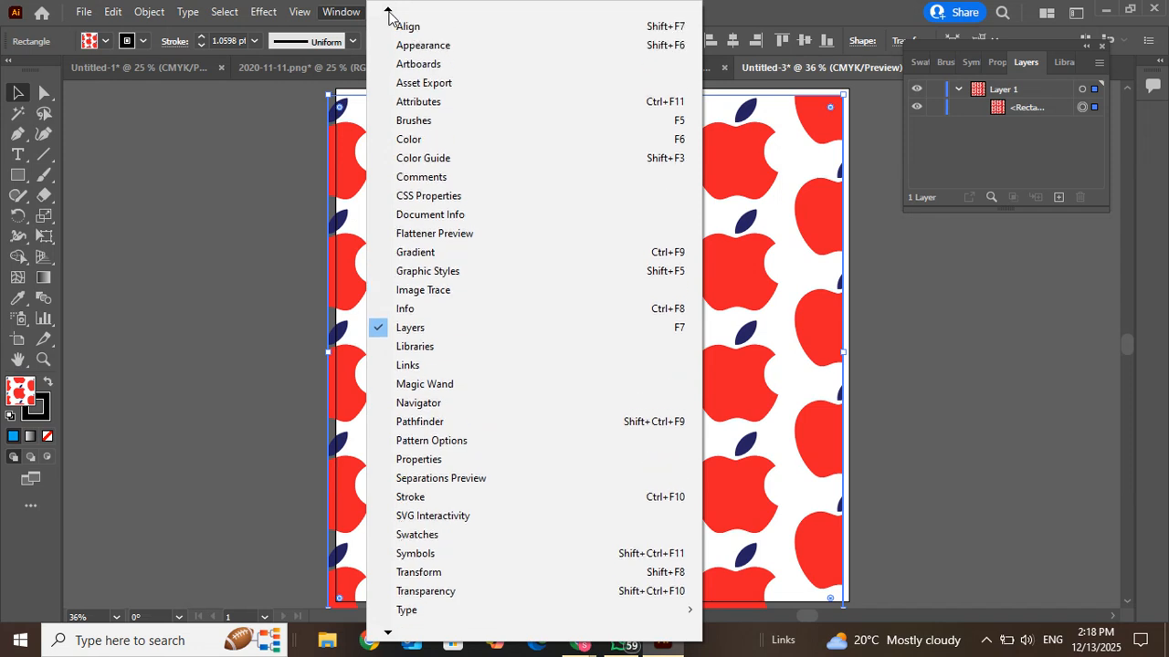
pyautogui.click(415, 46)
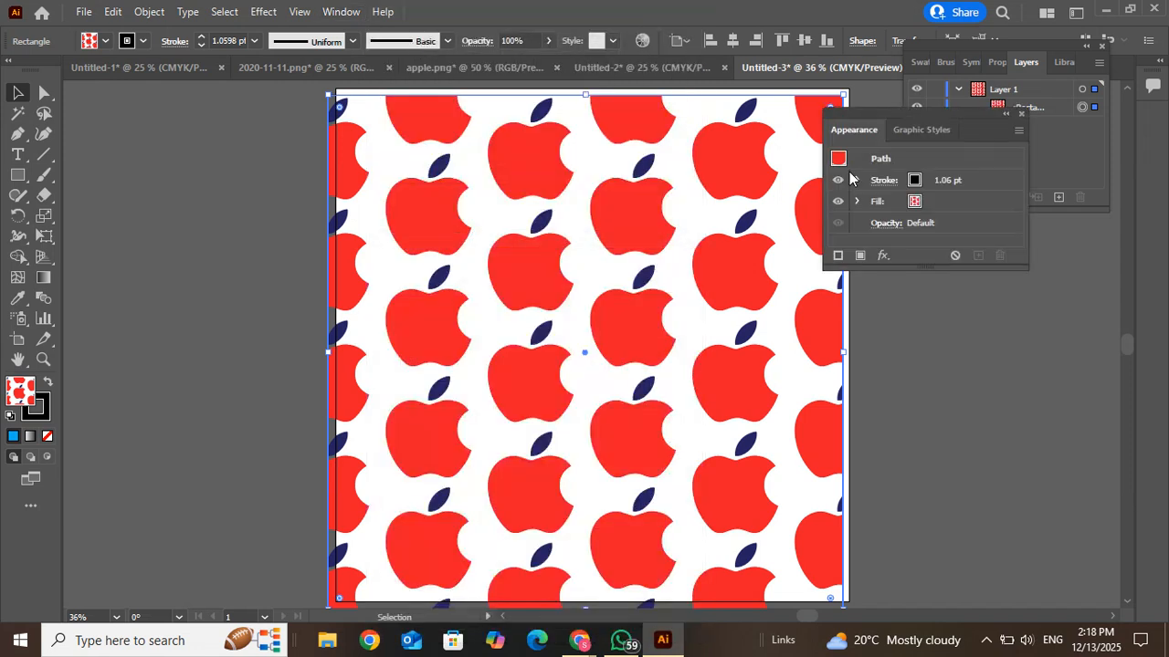
pyautogui.moveTo(957, 119); pyautogui.dragTo(957, 60)
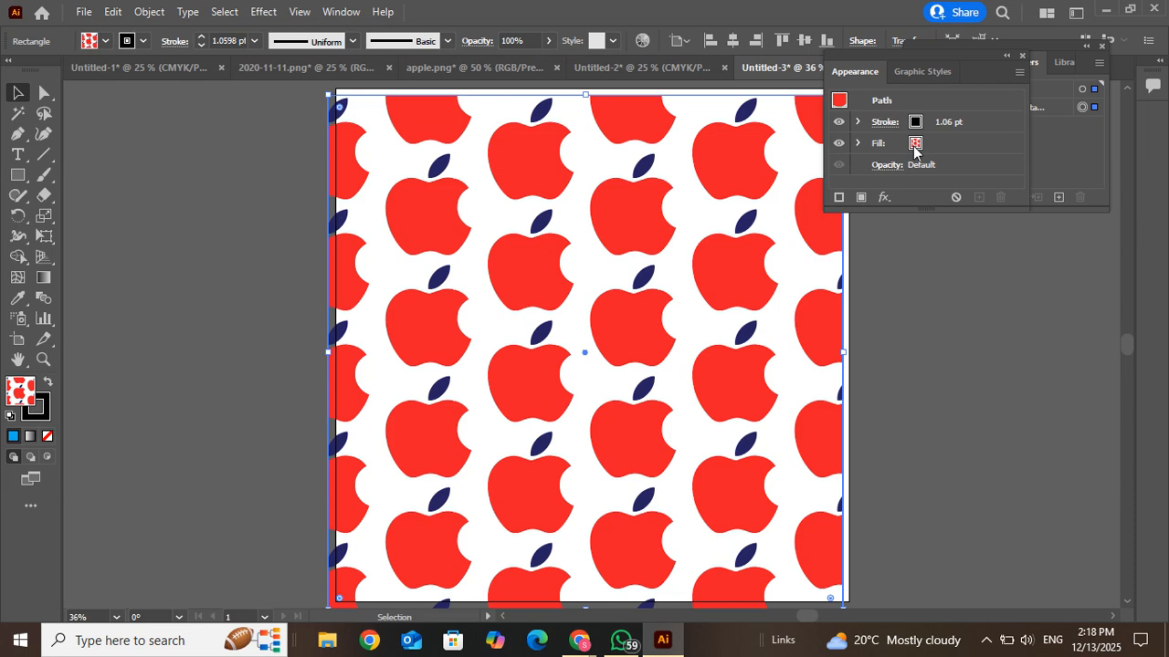
pyautogui.click(943, 146)
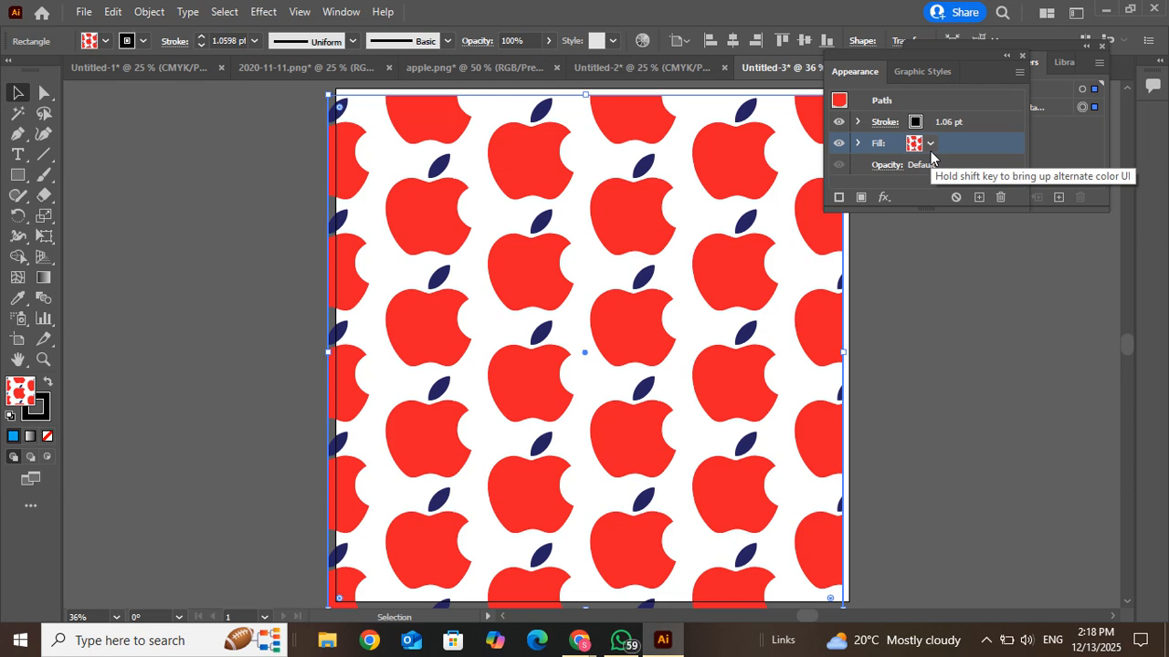
# Add a second Fill to the apple-patterned rectangle's Appearance and colour the lower Fill light beige
pyautogui.click(980, 197)
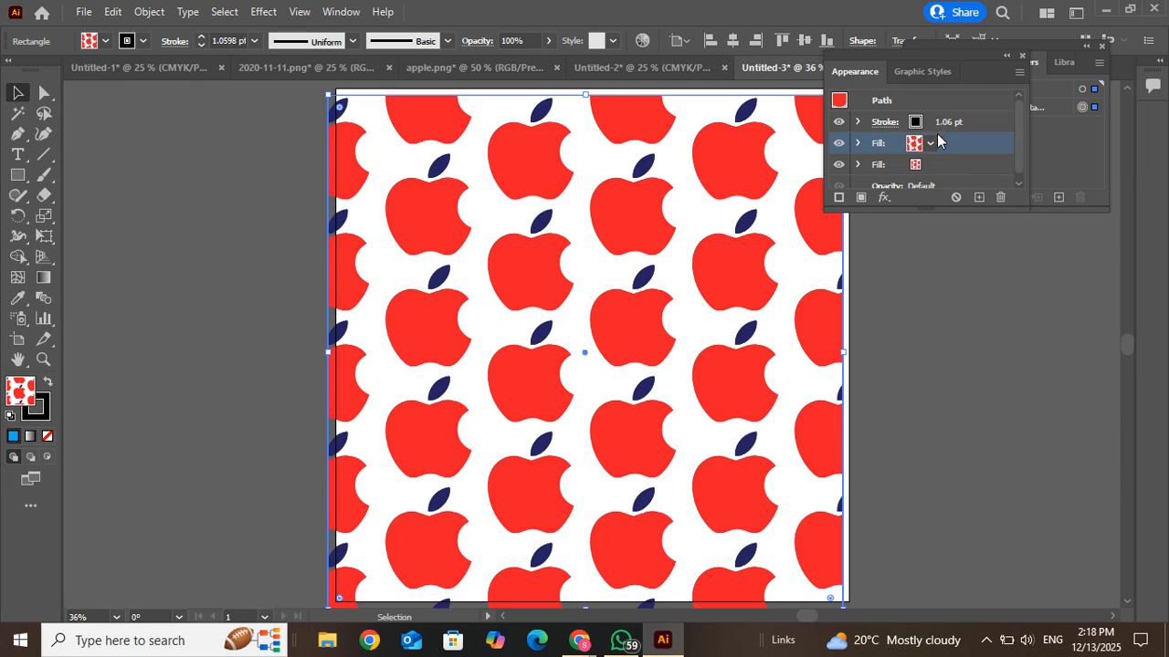
pyautogui.moveTo(924, 148); pyautogui.dragTo(932, 171)
pyautogui.click(930, 166)
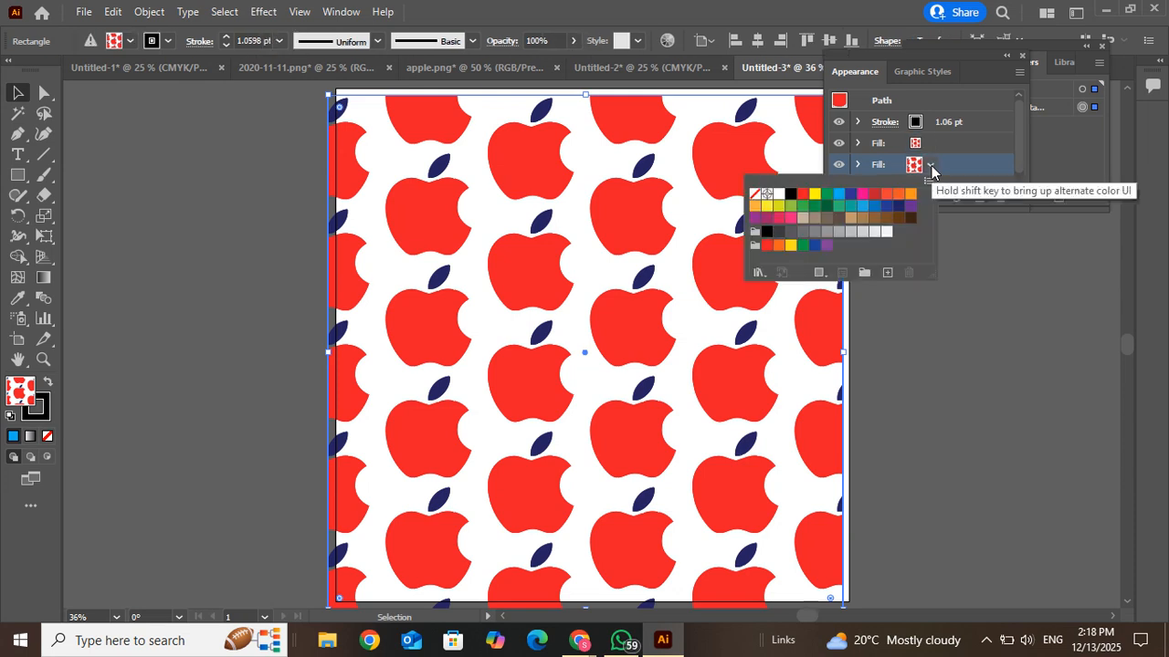
pyautogui.click(838, 194)
pyautogui.click(837, 220)
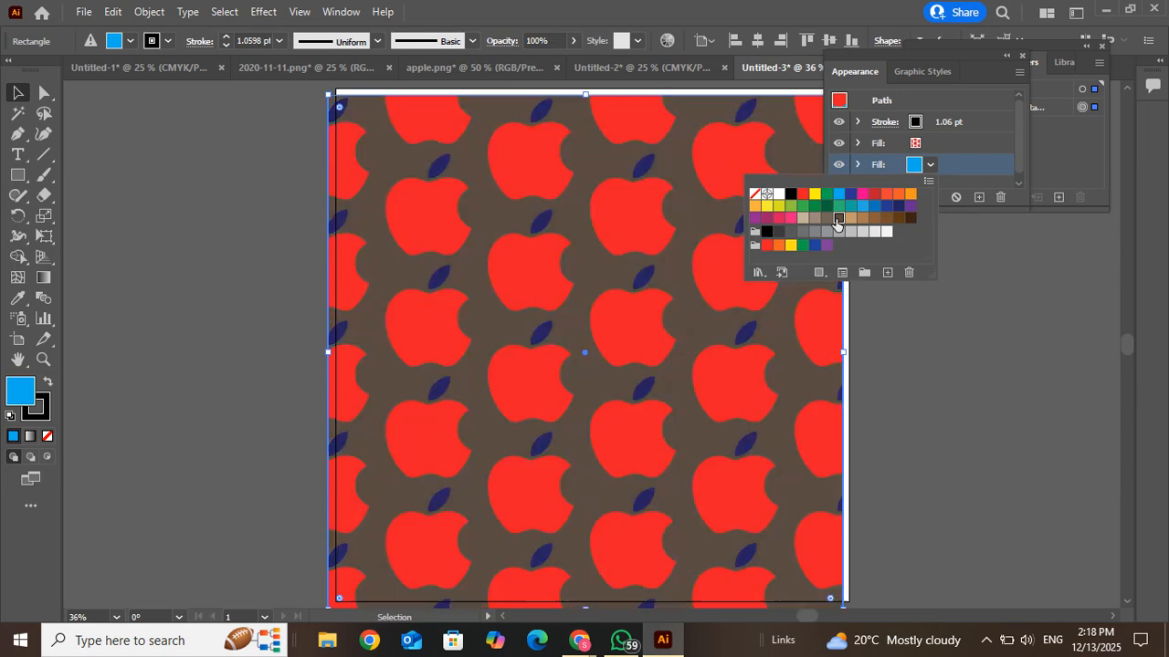
pyautogui.click(803, 220)
pyautogui.click(826, 221)
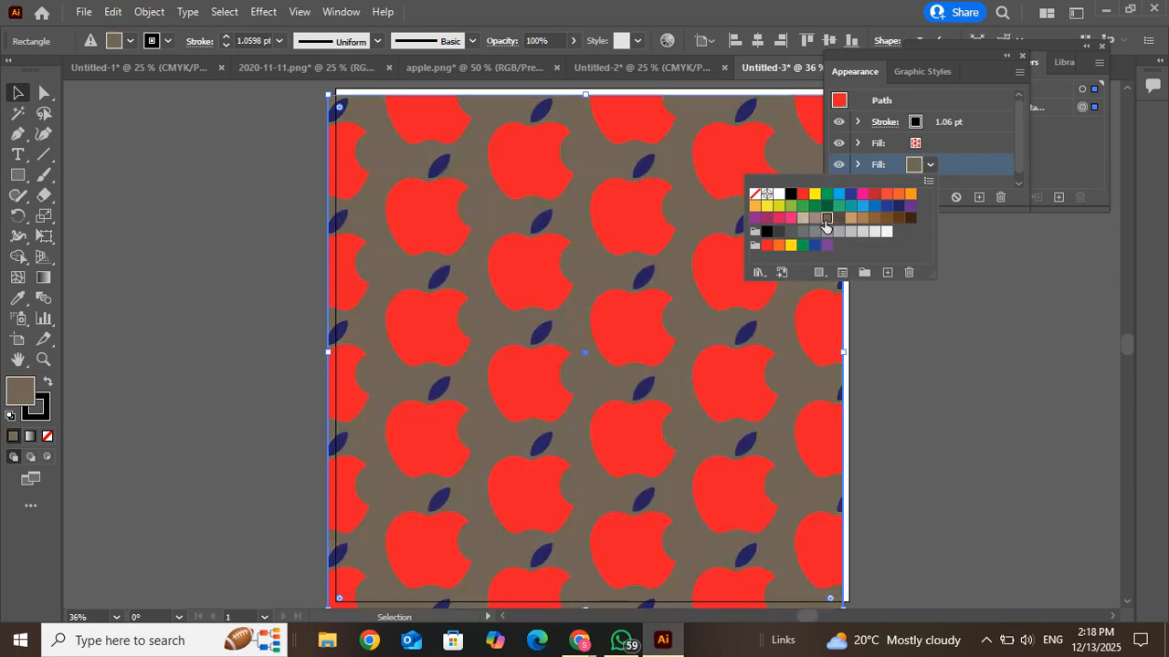
pyautogui.click(804, 219)
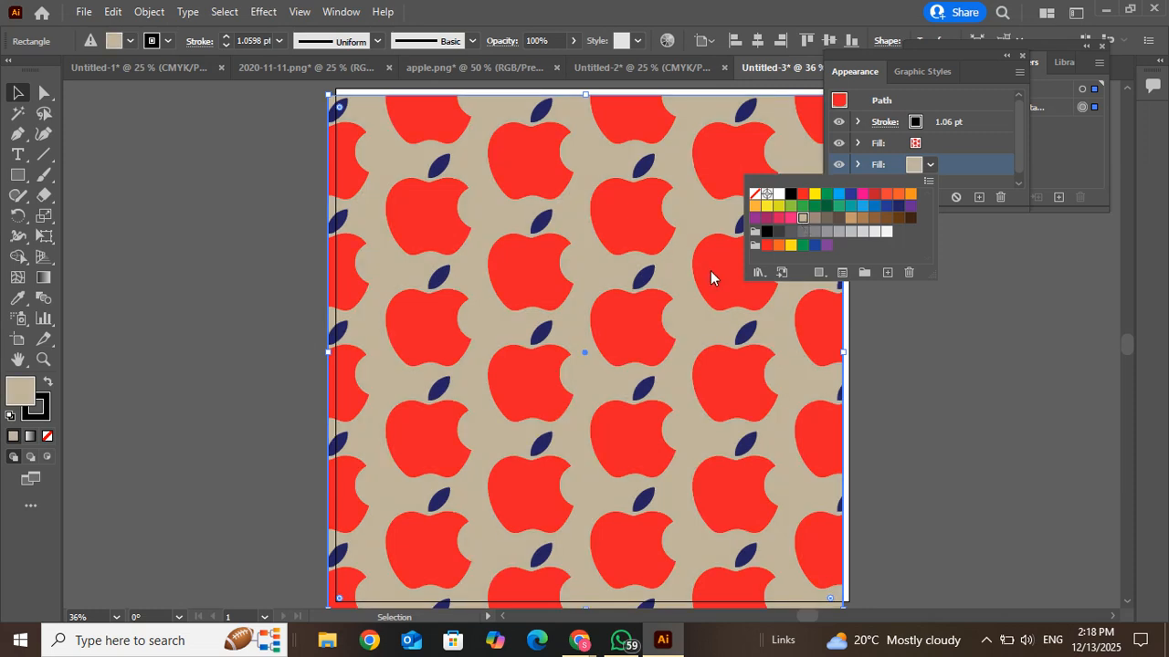
# Move the patterned rectangle flush with the artboard edges and reposition the Appearance panel so the Layers panel is less covered
pyautogui.click(739, 284)
pyautogui.moveTo(738, 284)
pyautogui.mouseDown()
pyautogui.moveTo(585, 338)
pyautogui.moveTo(722, 373)
pyautogui.moveTo(754, 287)
pyautogui.moveTo(660, 253)
pyautogui.moveTo(561, 291)
pyautogui.moveTo(684, 426)
pyautogui.moveTo(816, 347)
pyautogui.moveTo(752, 274)
pyautogui.moveTo(697, 287)
pyautogui.moveTo(702, 336)
pyautogui.moveTo(770, 295)
pyautogui.moveTo(749, 284)
pyautogui.mouseUp()
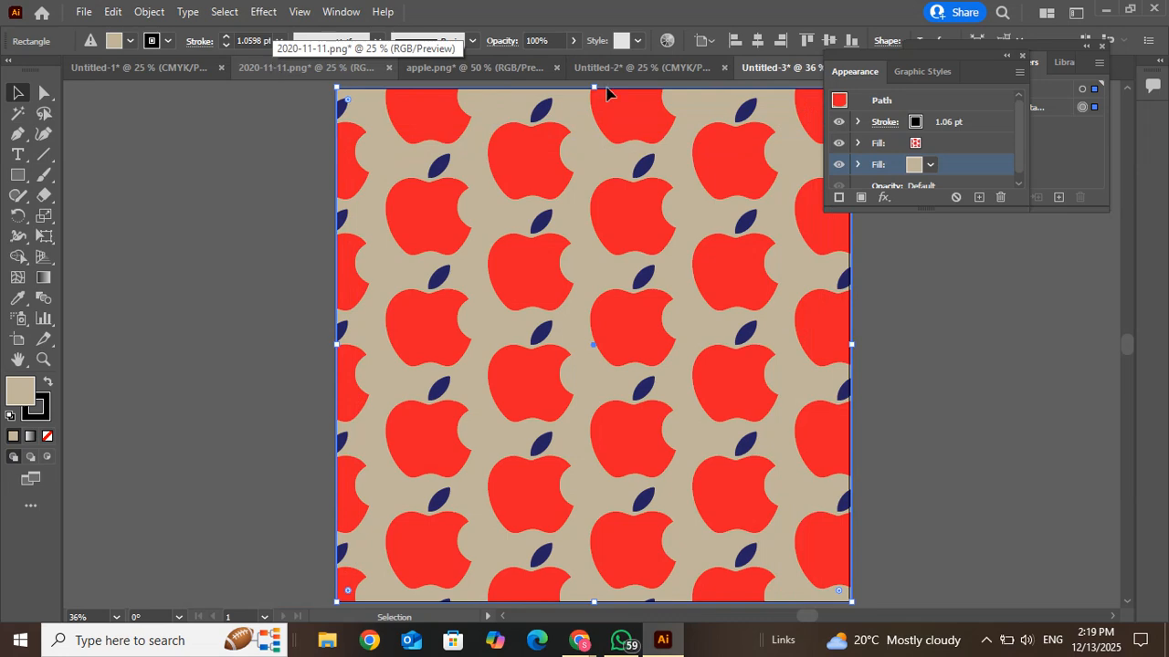
pyautogui.moveTo(964, 56); pyautogui.dragTo(826, 250)
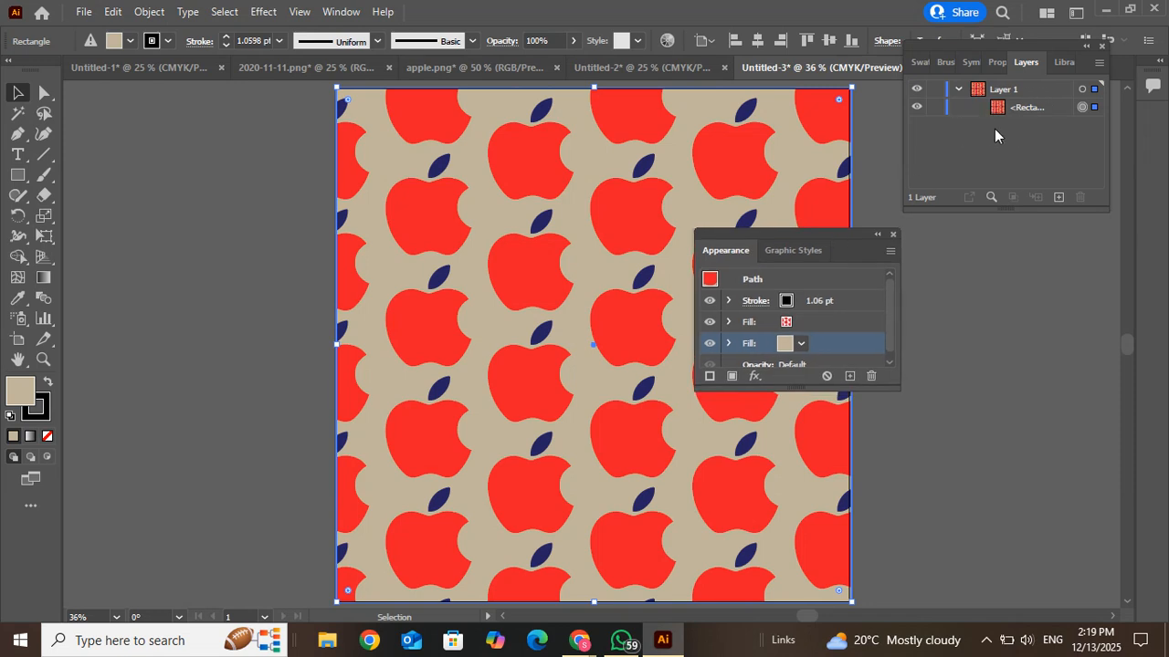
pyautogui.moveTo(809, 232); pyautogui.dragTo(881, 97)
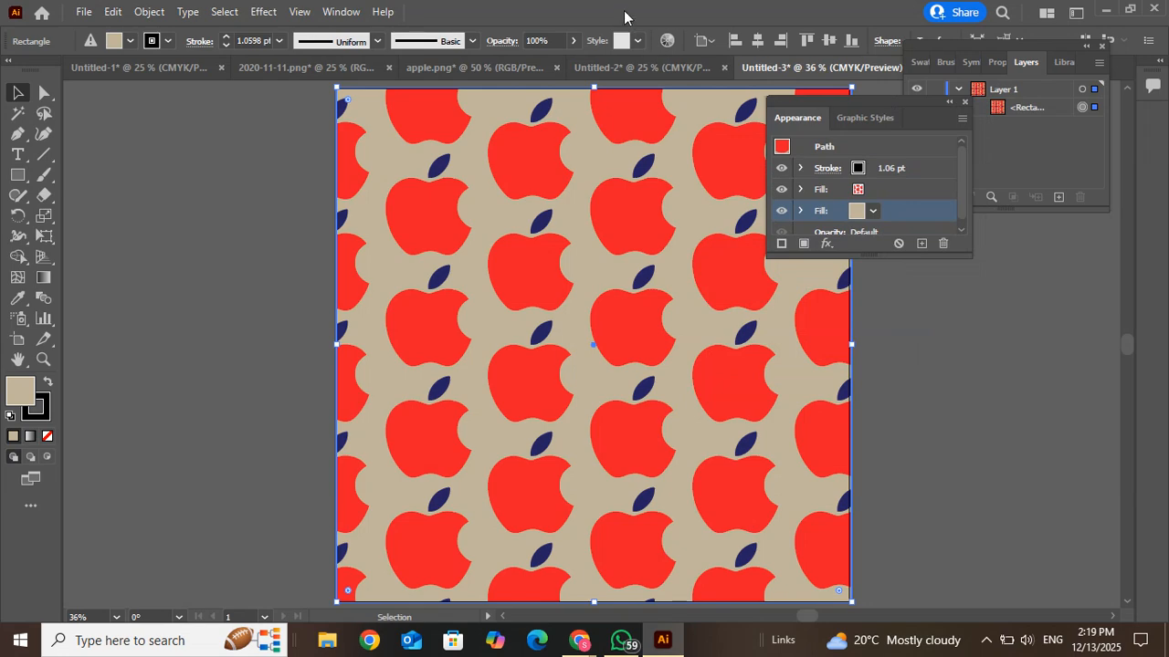
pyautogui.click(344, 20)
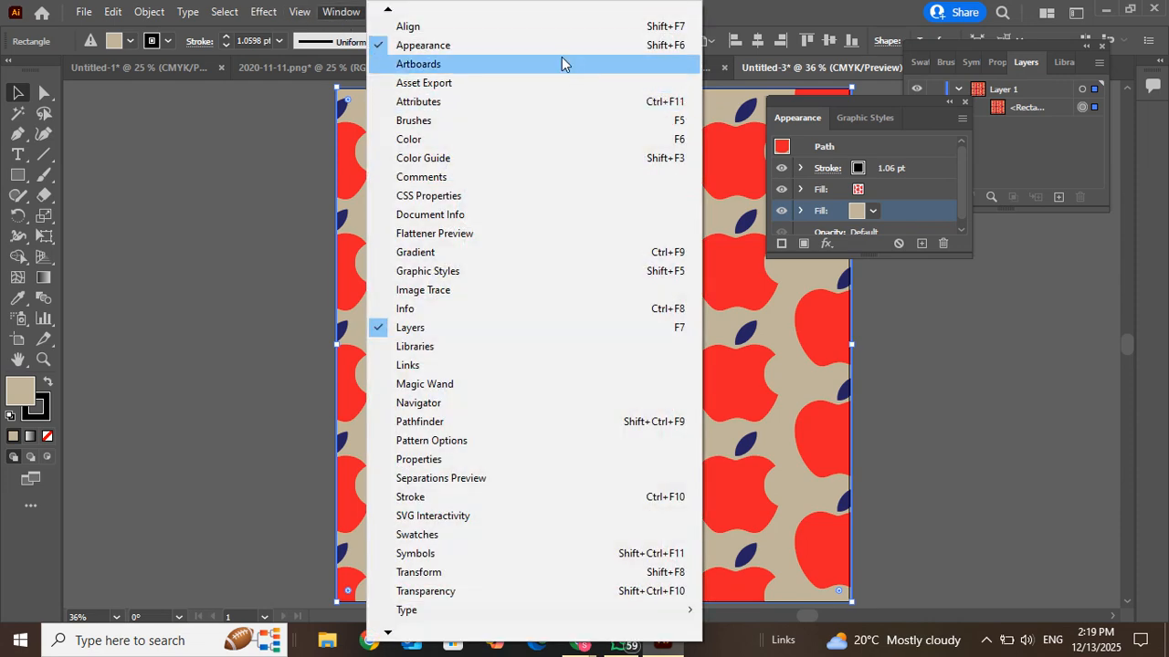
# Change the lower Fill behind the apple pattern to dark green
pyautogui.click(898, 195)
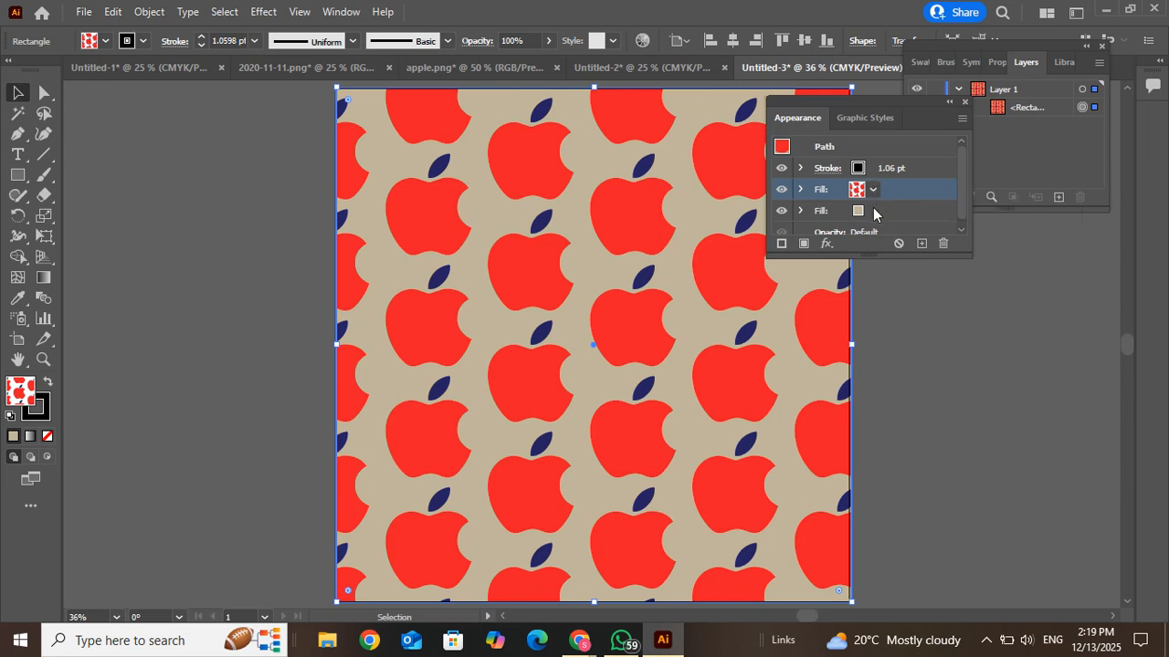
pyautogui.click(873, 213)
pyautogui.click(873, 212)
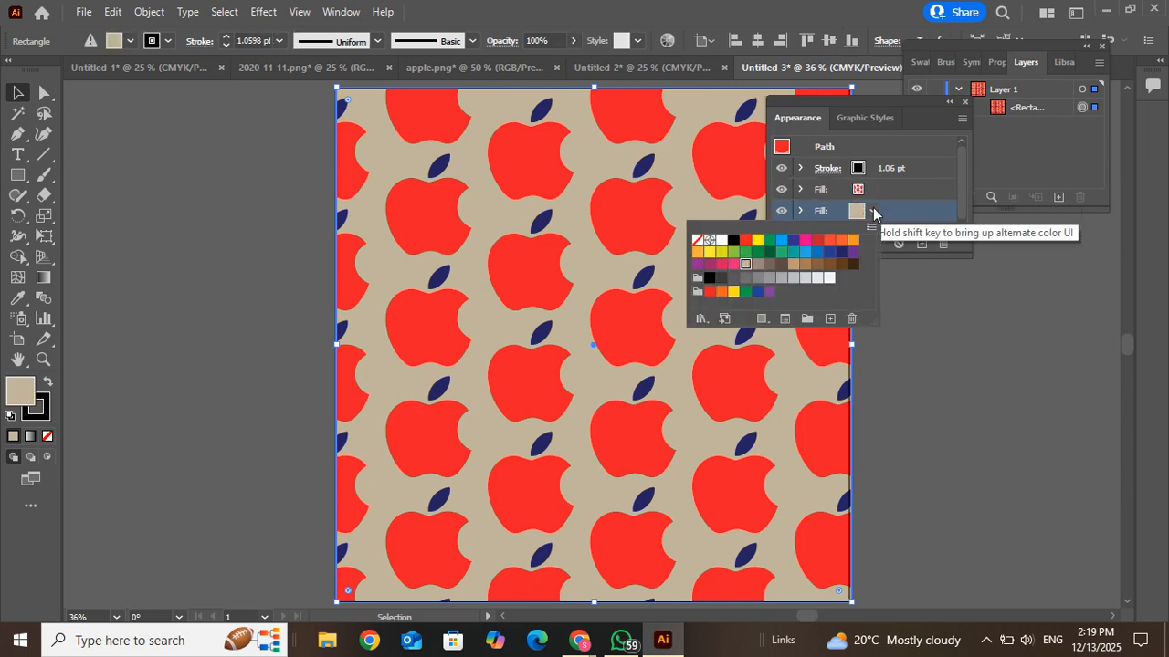
pyautogui.click(792, 265)
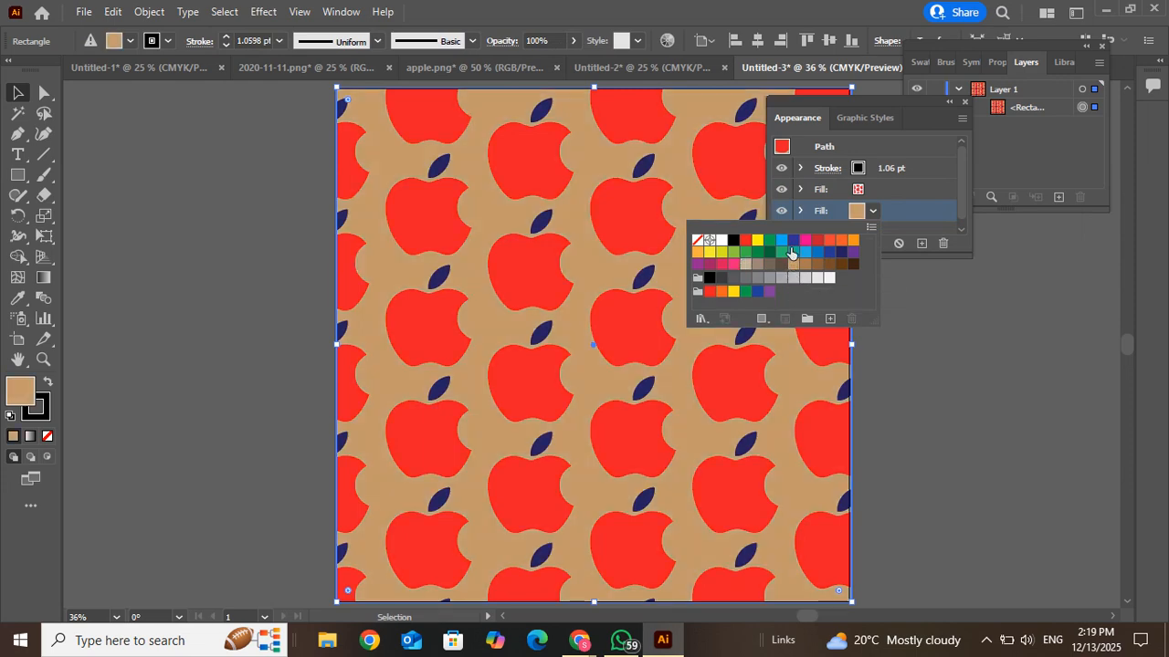
pyautogui.click(792, 252)
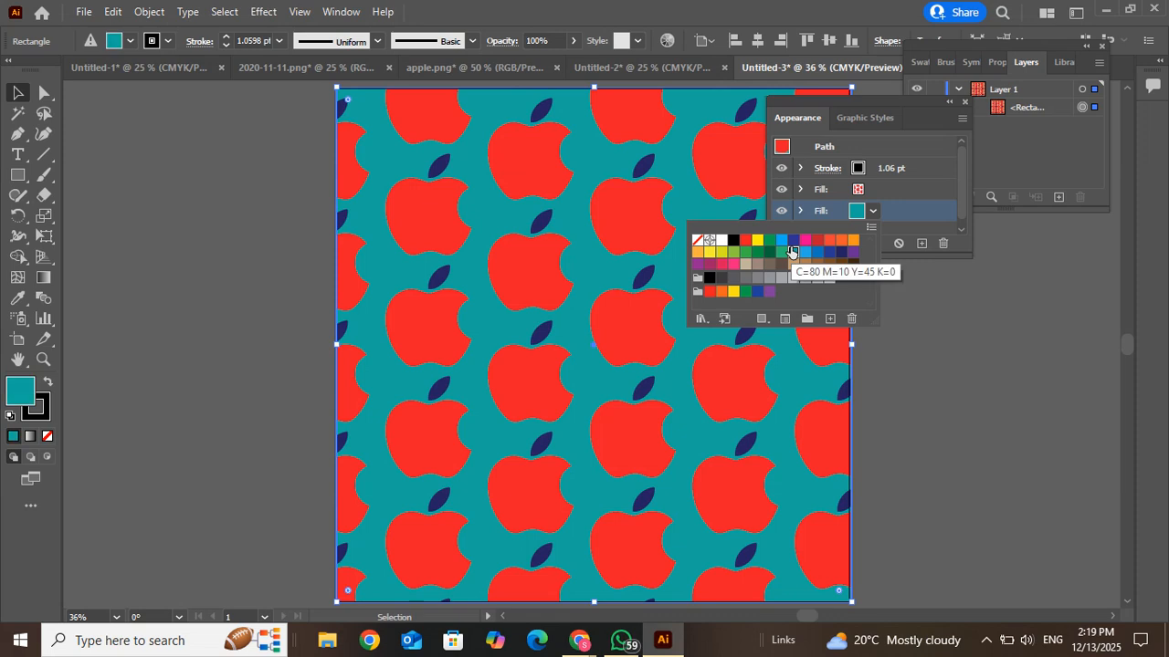
pyautogui.click(769, 252)
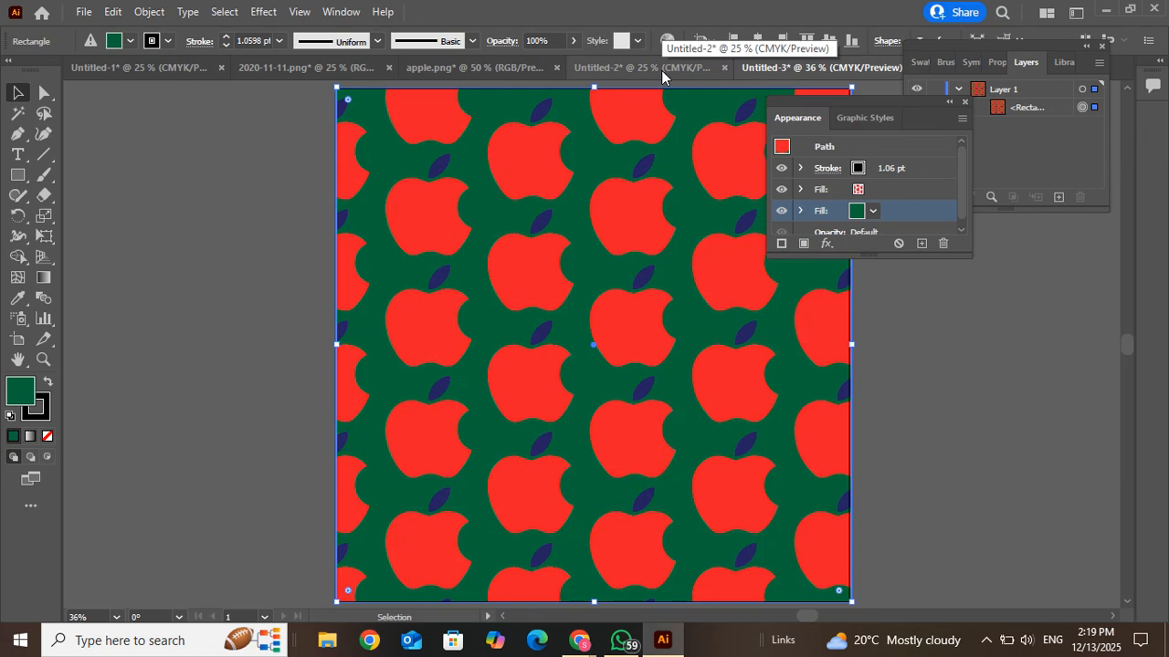
# Switch to the Untitled-4 document and delete the black knot logo beside the artboard
pyautogui.click(661, 70)
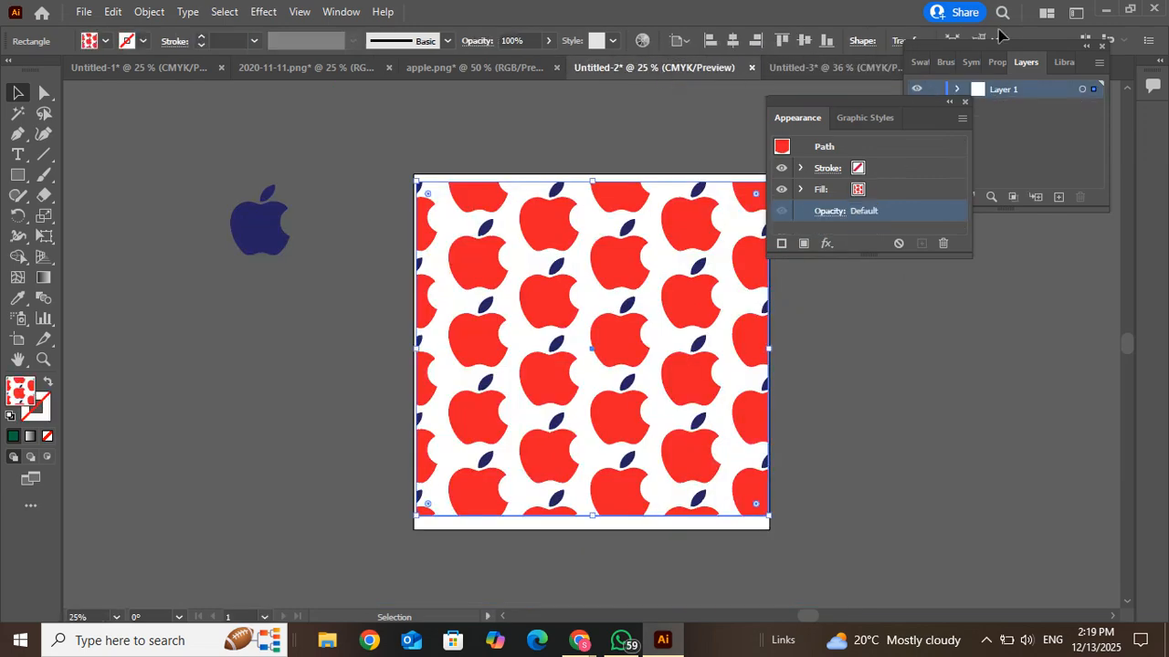
pyautogui.moveTo(1002, 40); pyautogui.dragTo(972, 232)
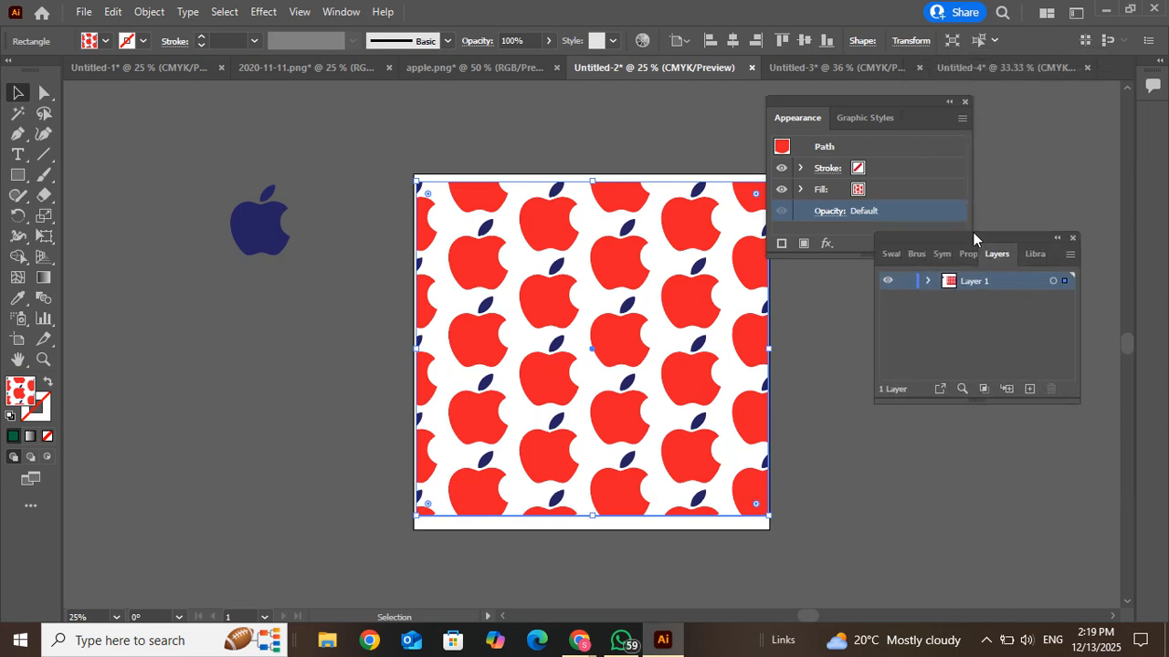
pyautogui.click(1020, 60)
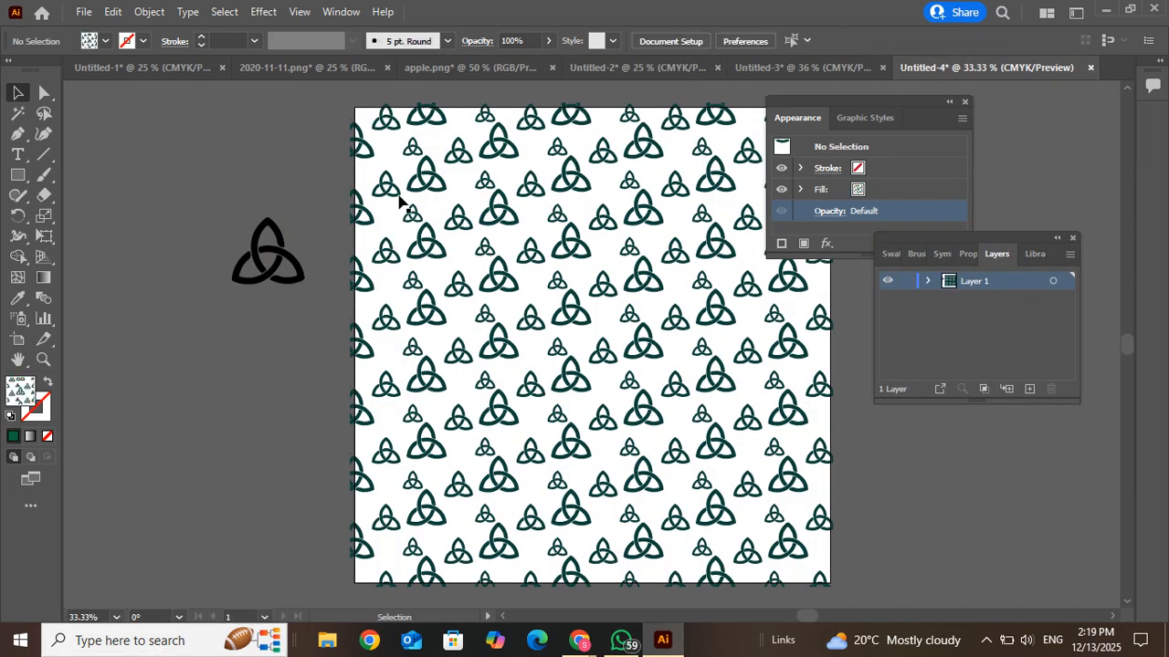
pyautogui.click(285, 258)
pyautogui.press('Delete')
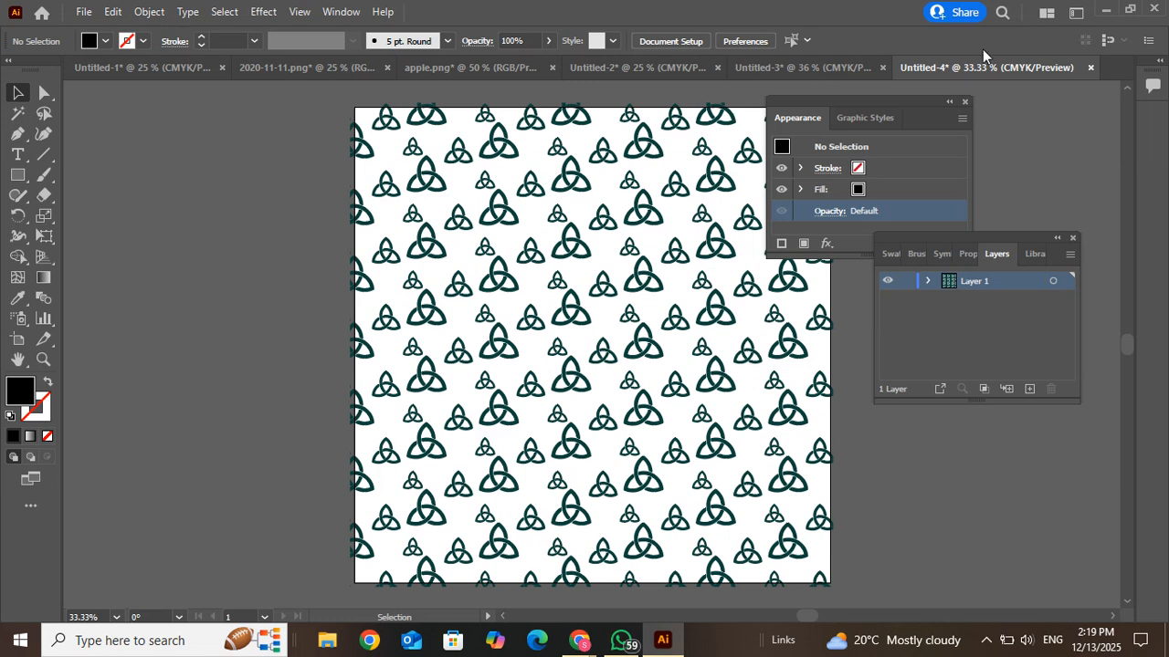
# Close the Appearance panel, reopen the Layers panel, and expand Layer 1 to highlight its rectangle entry
pyautogui.click(963, 102)
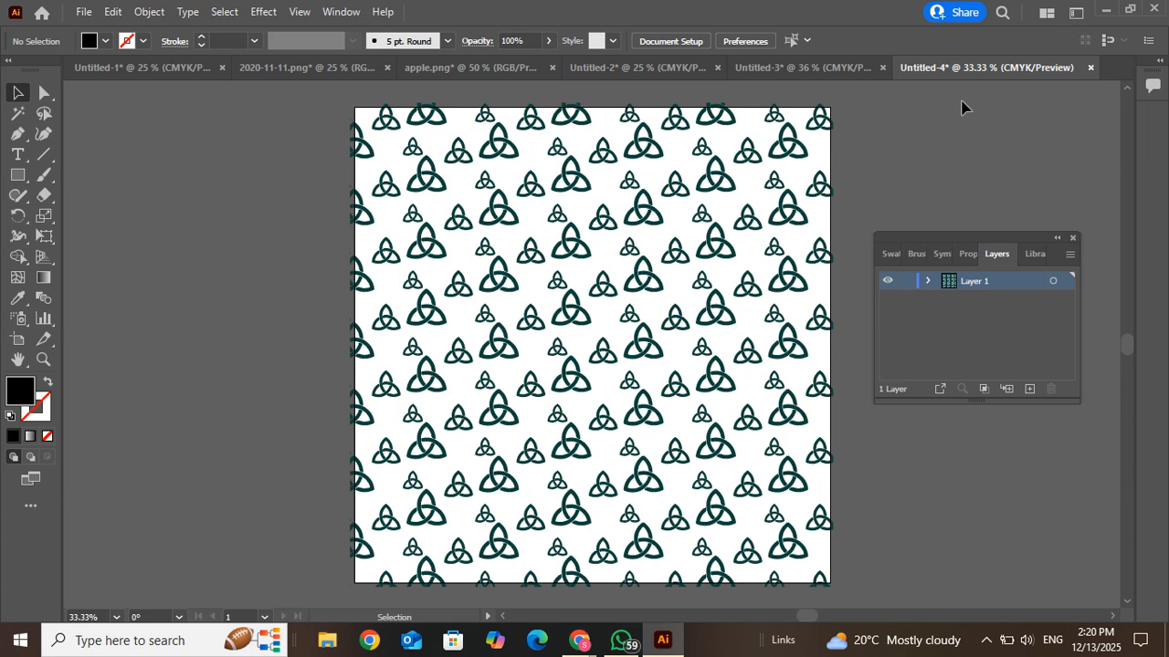
pyautogui.click(1073, 237)
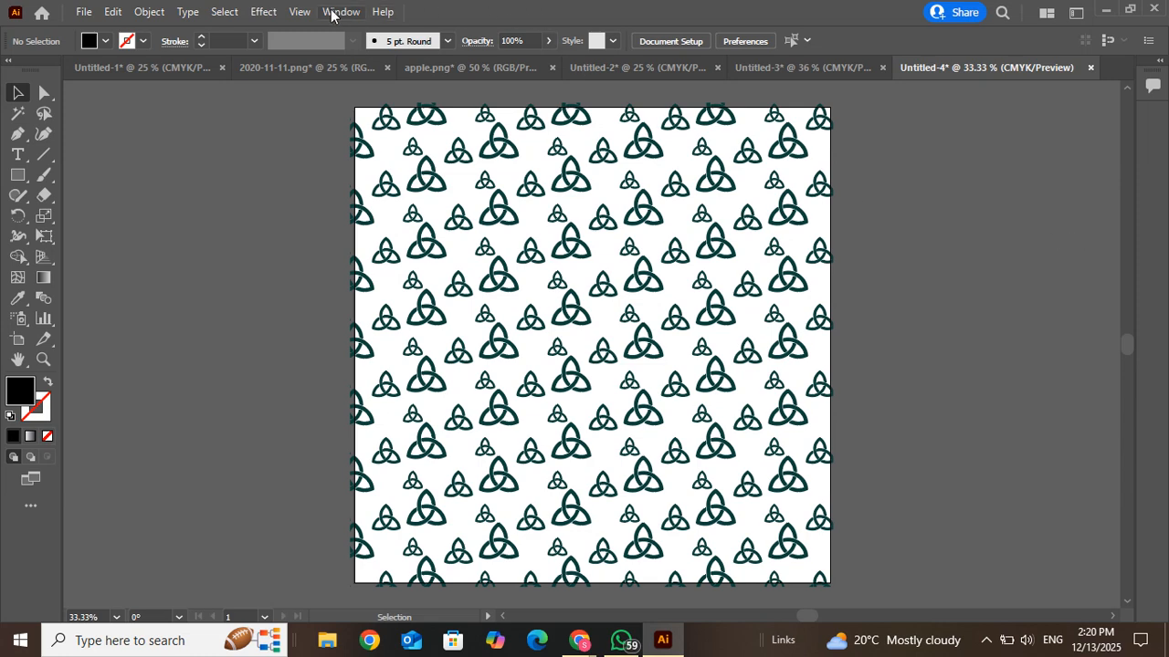
pyautogui.click(333, 12)
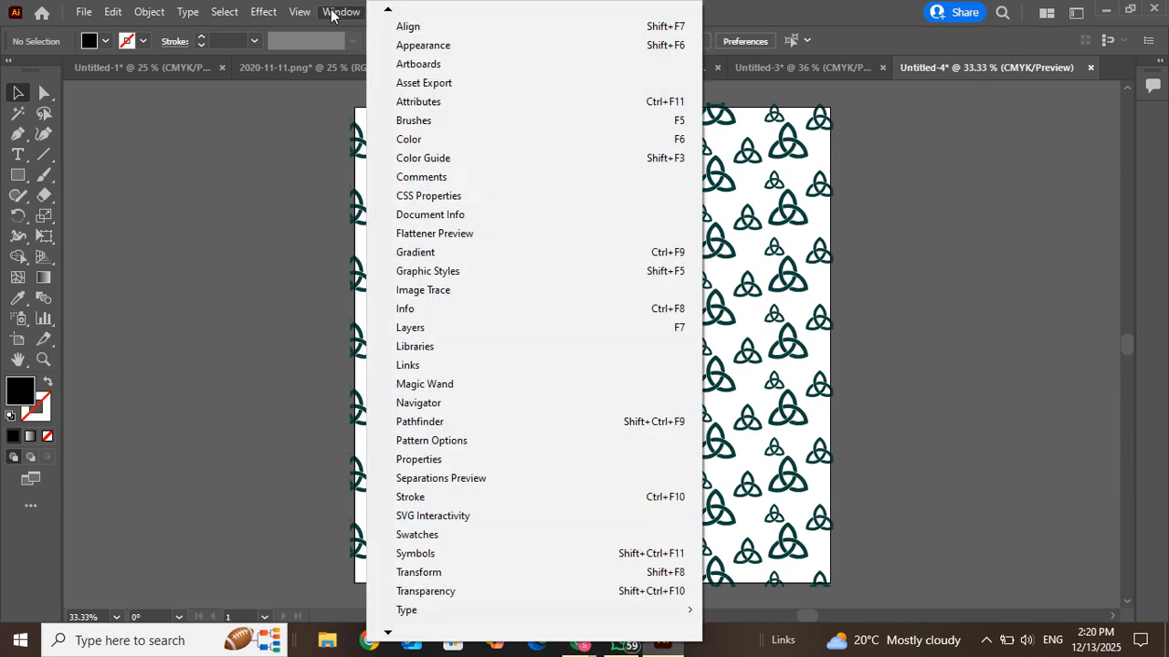
pyautogui.click(422, 332)
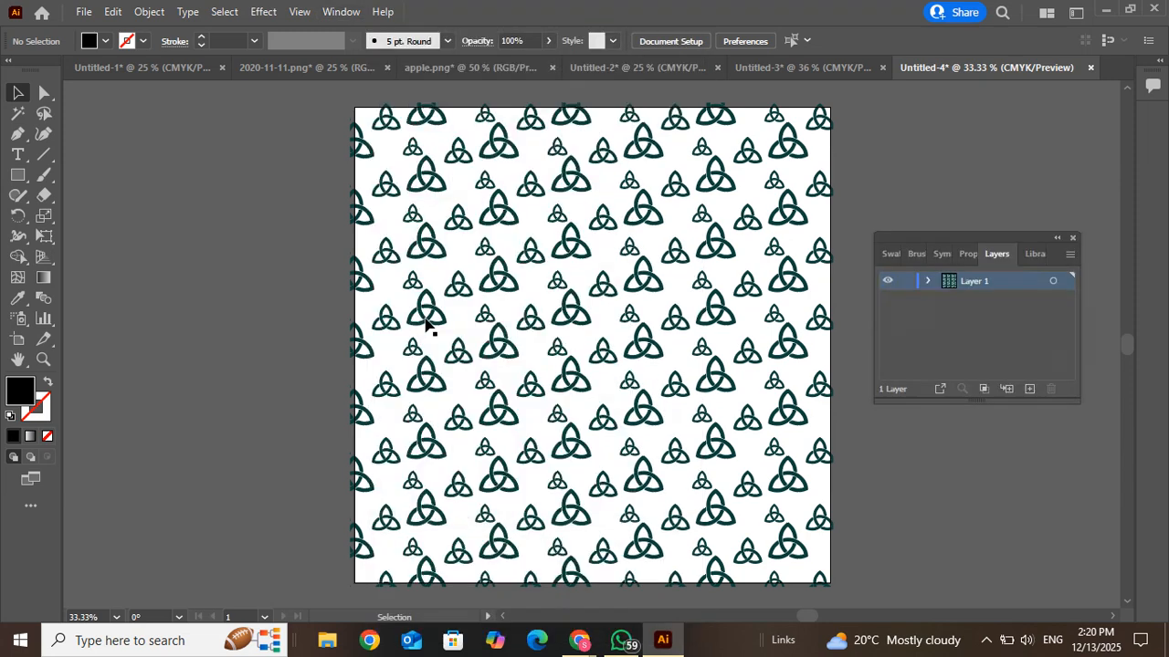
pyautogui.click(926, 281)
pyautogui.click(985, 299)
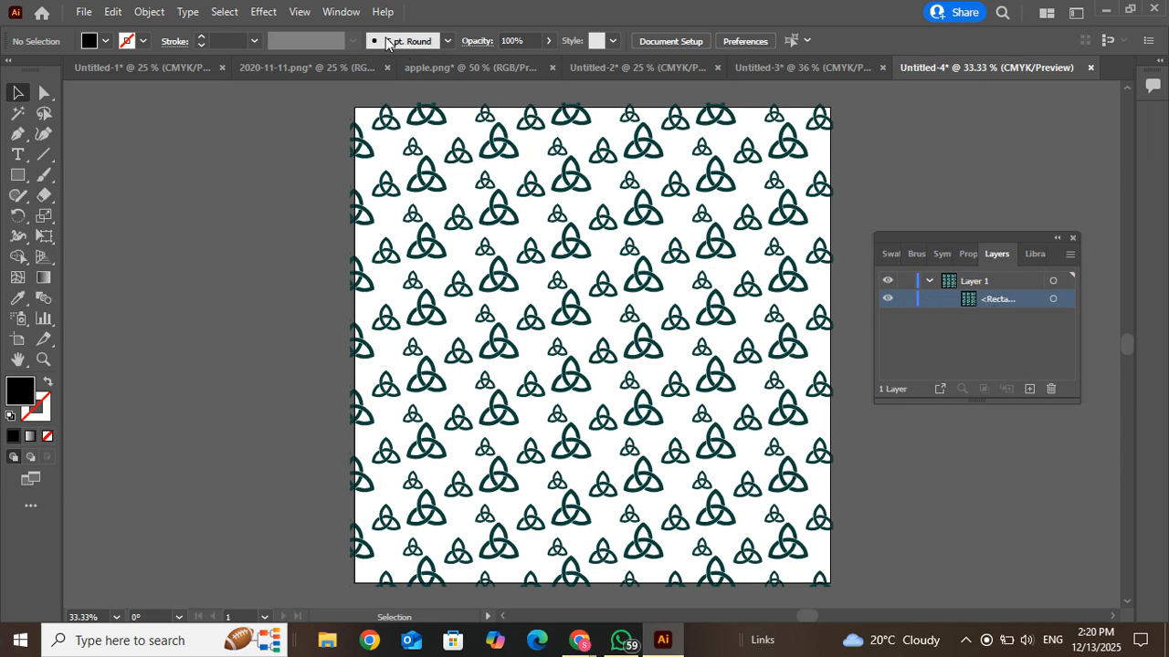
# Create a new layer above Layer 1 and draw a rectangle on it covering the whole artboard
pyautogui.click(1028, 389)
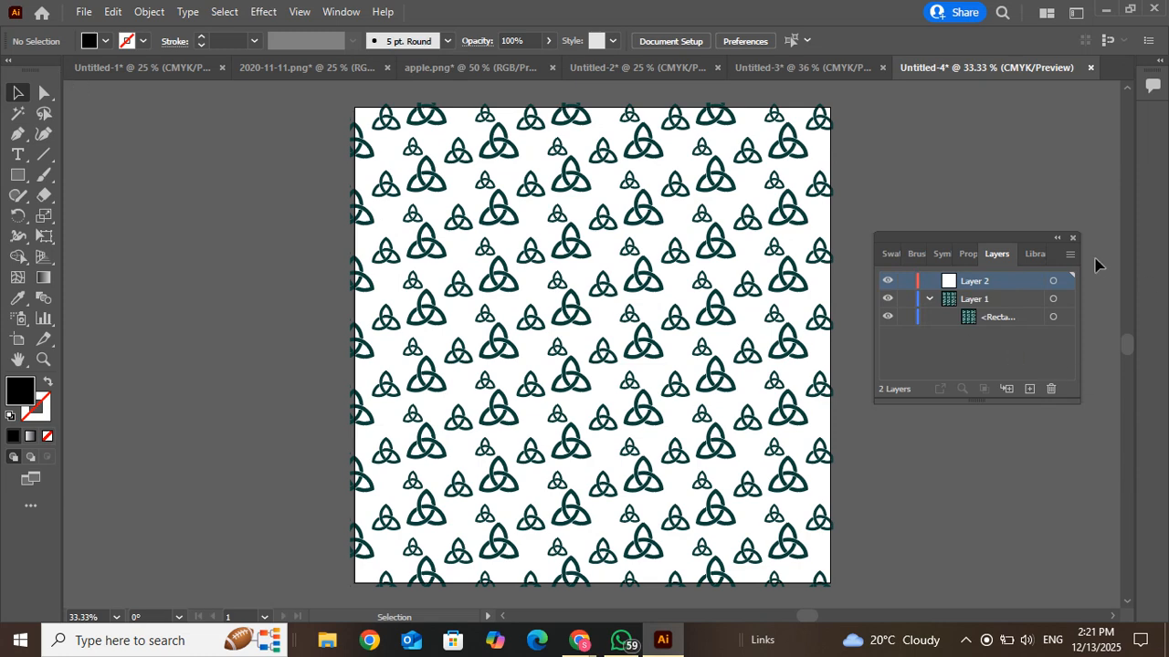
pyautogui.click(1053, 282)
pyautogui.click(17, 174)
pyautogui.moveTo(351, 104)
pyautogui.mouseDown()
pyautogui.moveTo(631, 429)
pyautogui.moveTo(837, 590)
pyautogui.moveTo(831, 571)
pyautogui.moveTo(833, 593)
pyautogui.mouseUp()
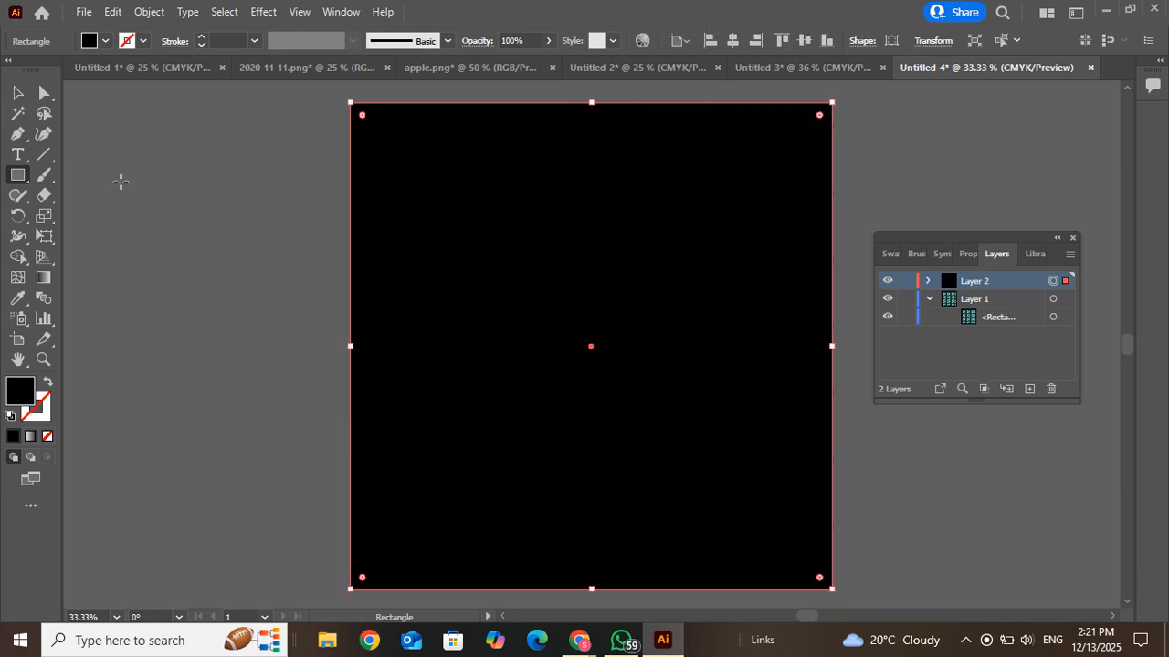
# Fill the new rectangle with light grey and return to the Selection tool
pyautogui.click(105, 40)
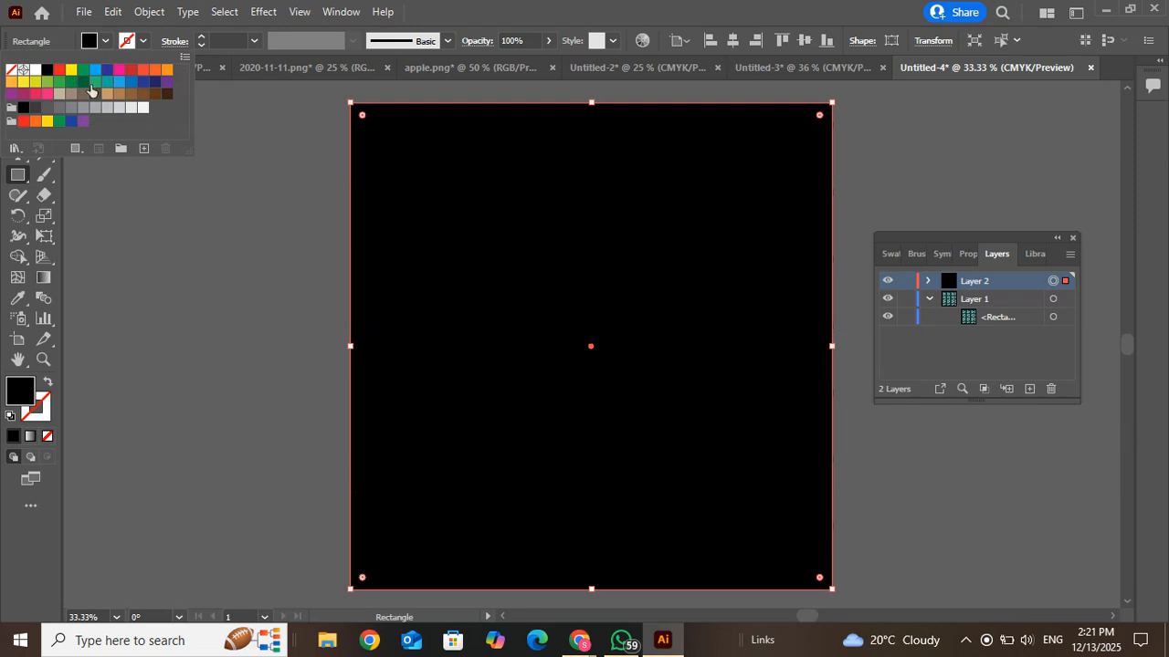
pyautogui.click(48, 107)
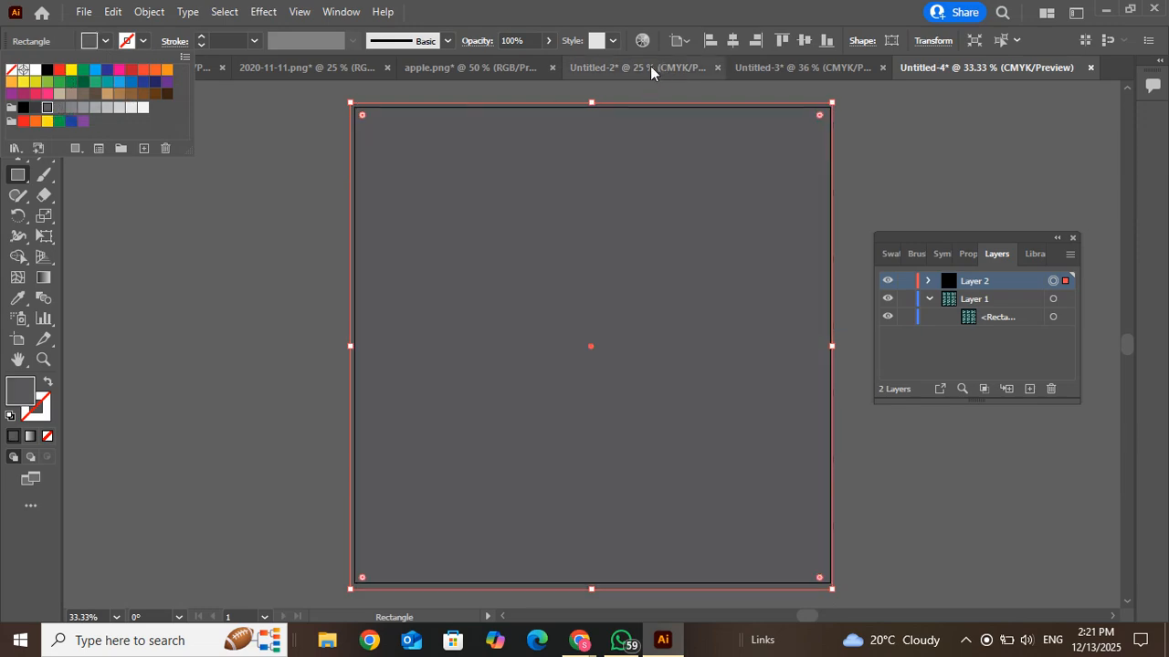
pyautogui.click(95, 107)
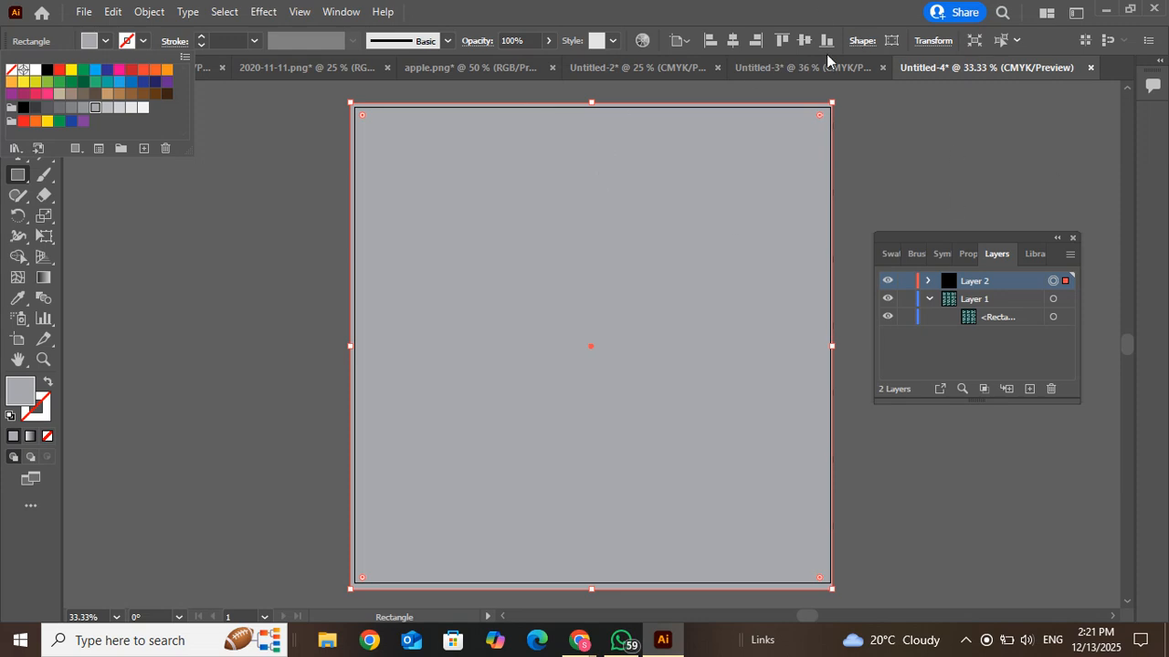
pyautogui.click(843, 13)
pyautogui.click(17, 92)
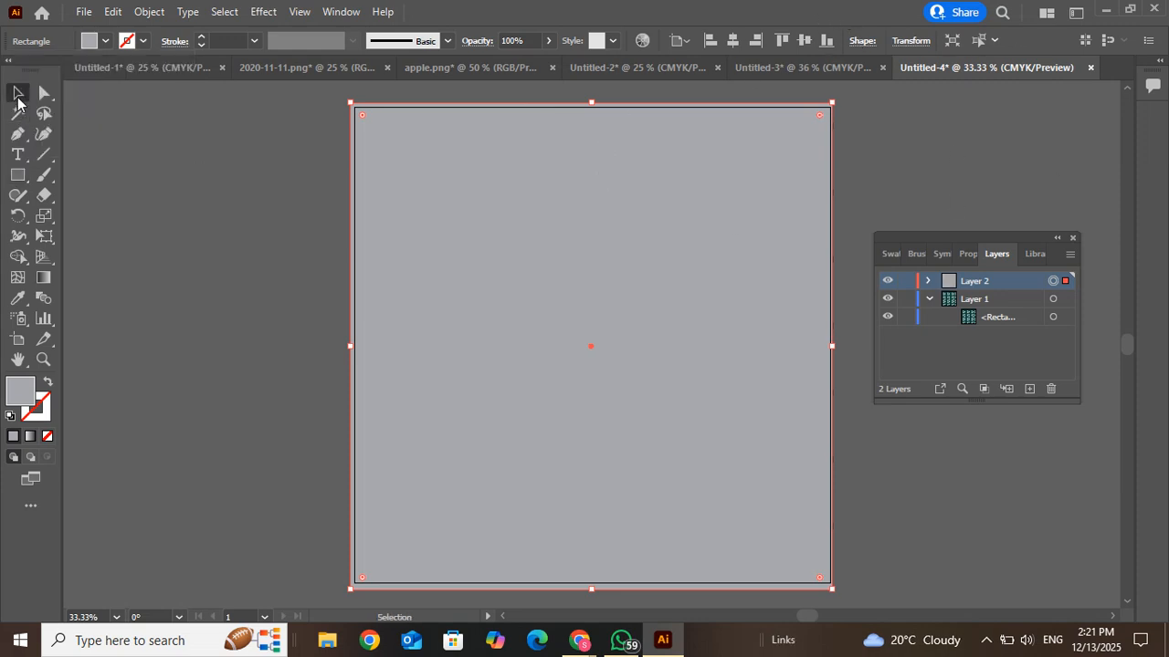
# Move the grey rectangle off the knot pattern and back, and try to move Layer 2 below Layer 1's rectangle
pyautogui.moveTo(676, 383); pyautogui.dragTo(572, 441)
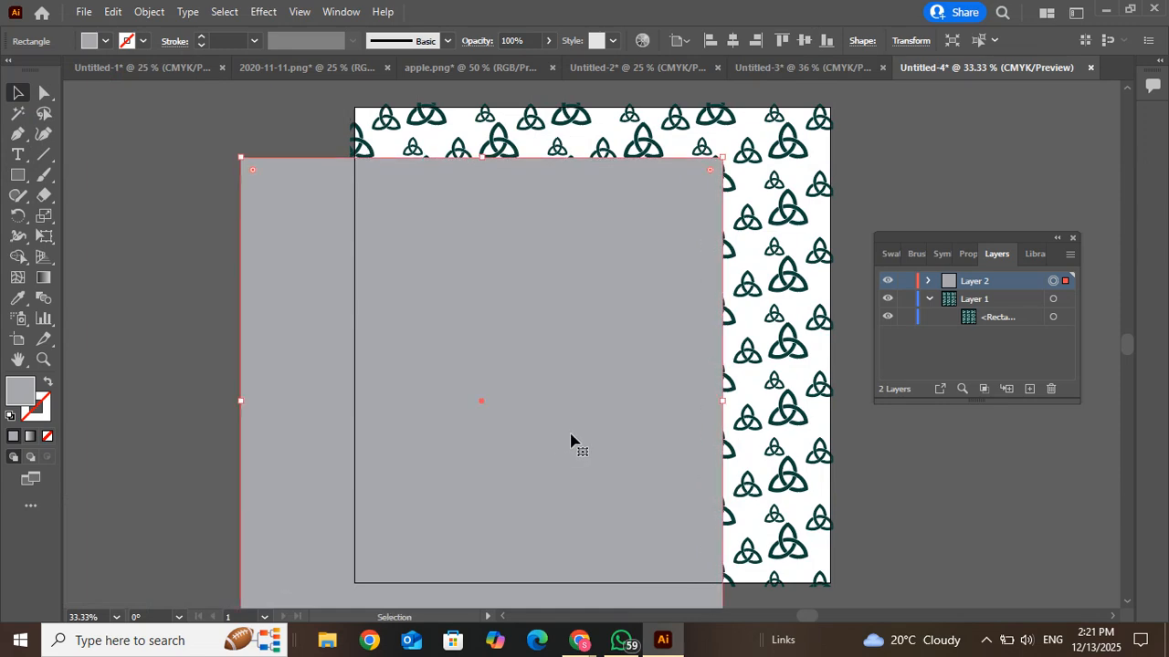
pyautogui.click(977, 301)
pyautogui.click(976, 321)
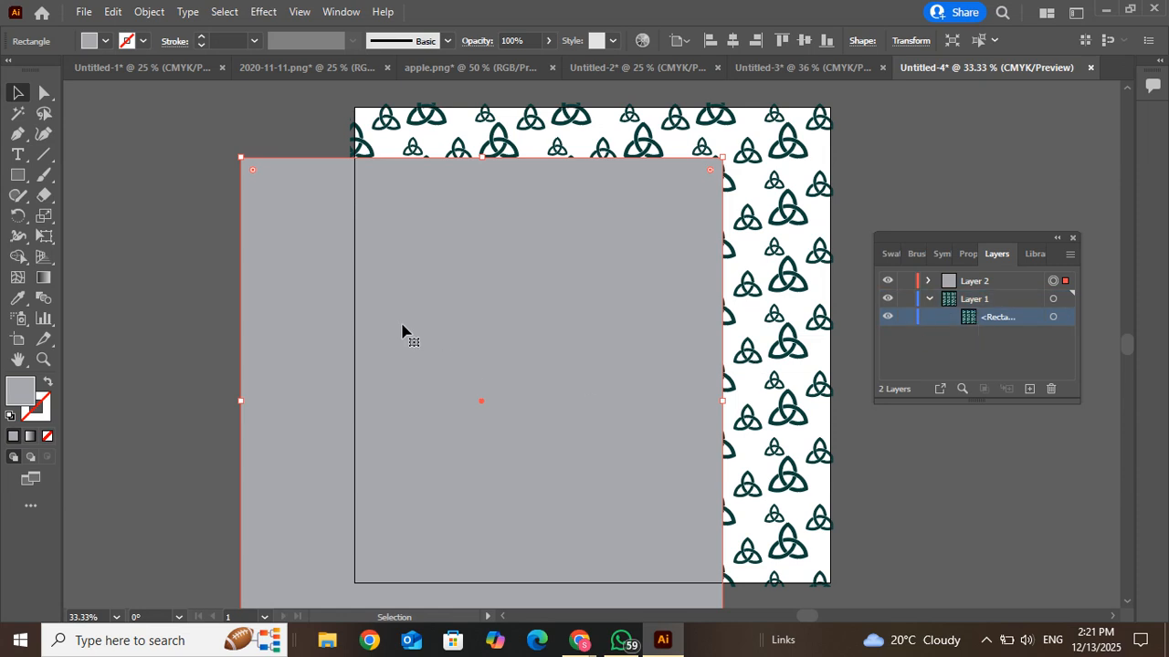
pyautogui.moveTo(403, 329); pyautogui.dragTo(506, 276)
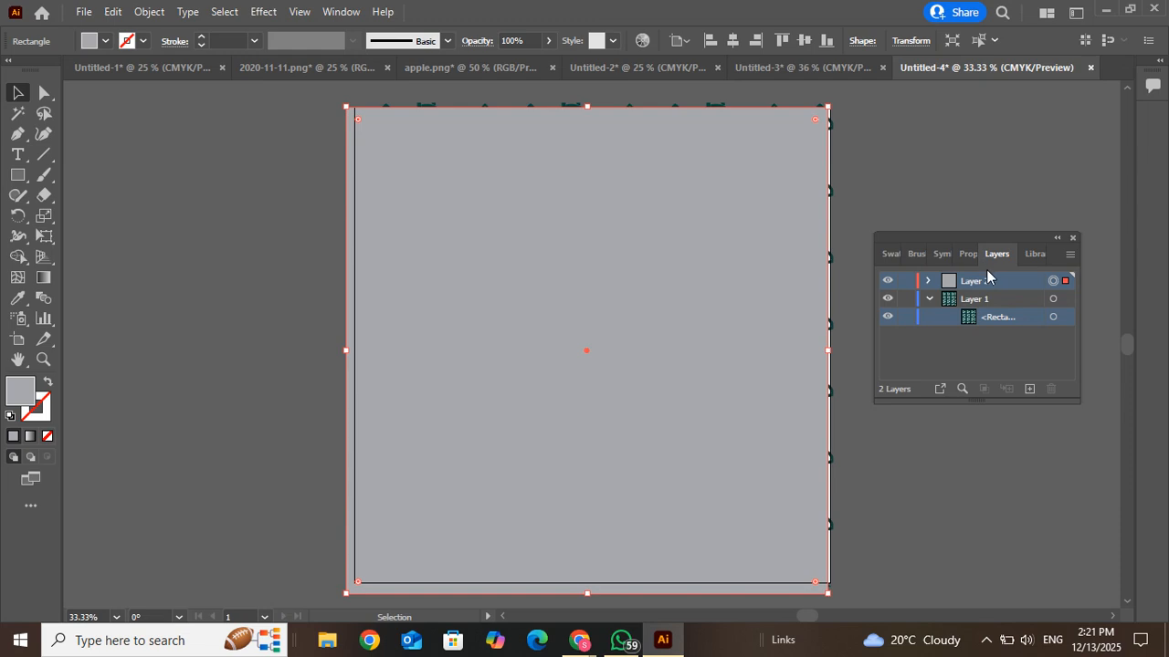
pyautogui.moveTo(993, 280); pyautogui.dragTo(999, 329)
pyautogui.hotkey('ctrl', 'z')
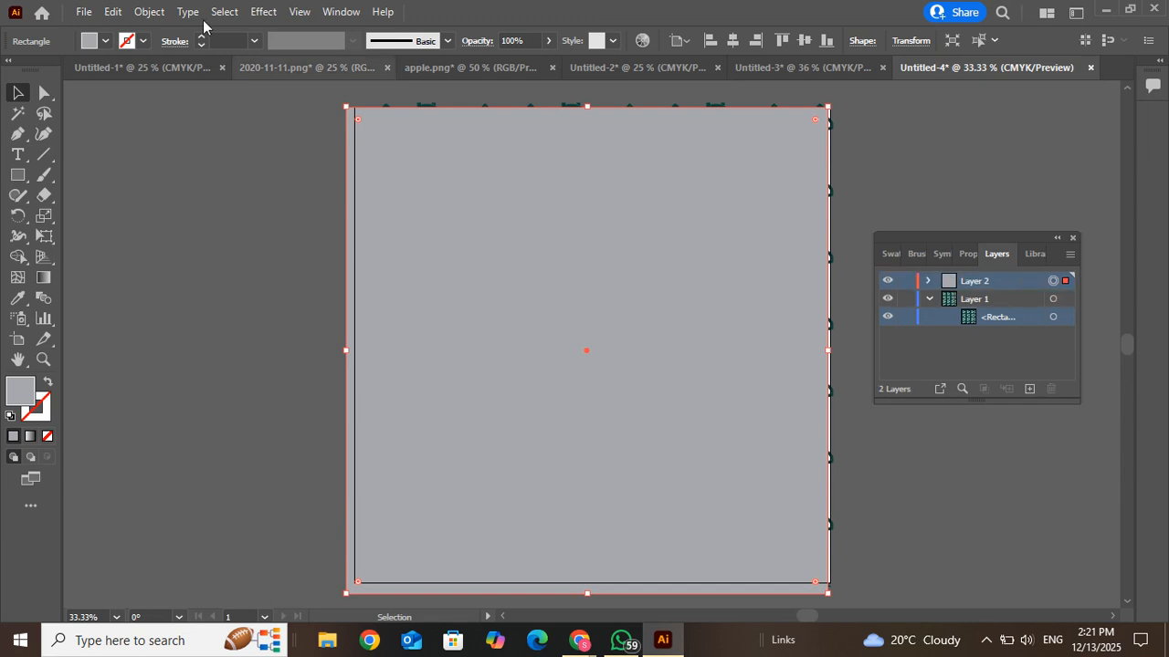
# Nest Layer 2 inside Layer 1 and send its grey rectangle to the back, behind the knot pattern
pyautogui.click(149, 12)
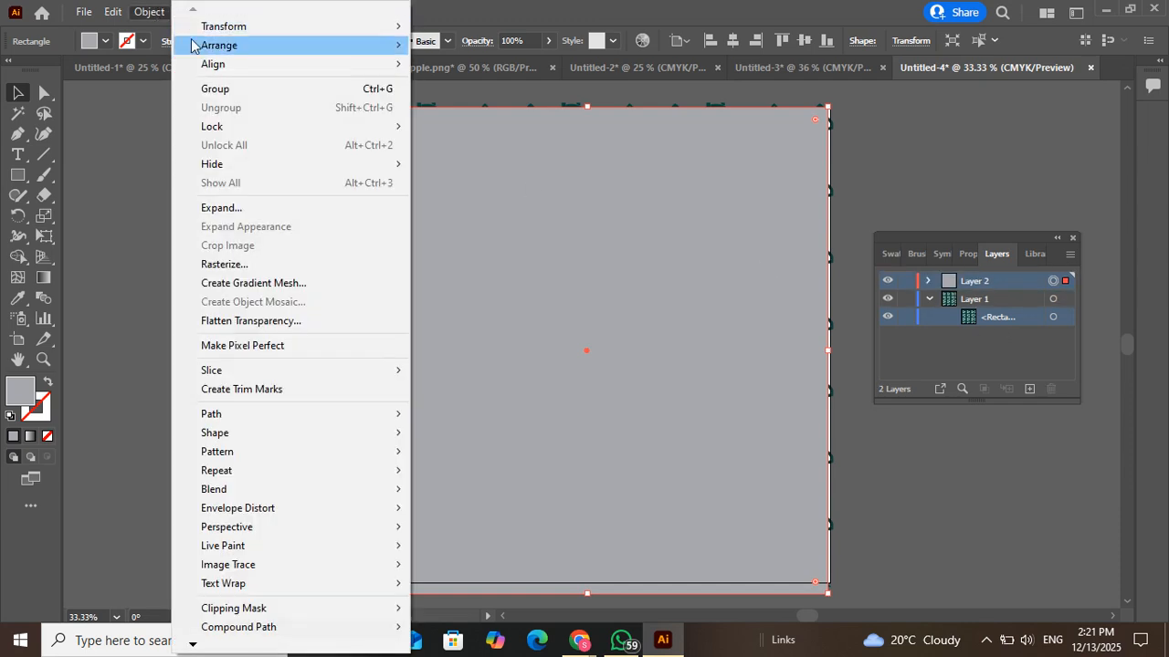
pyautogui.moveTo(283, 53)
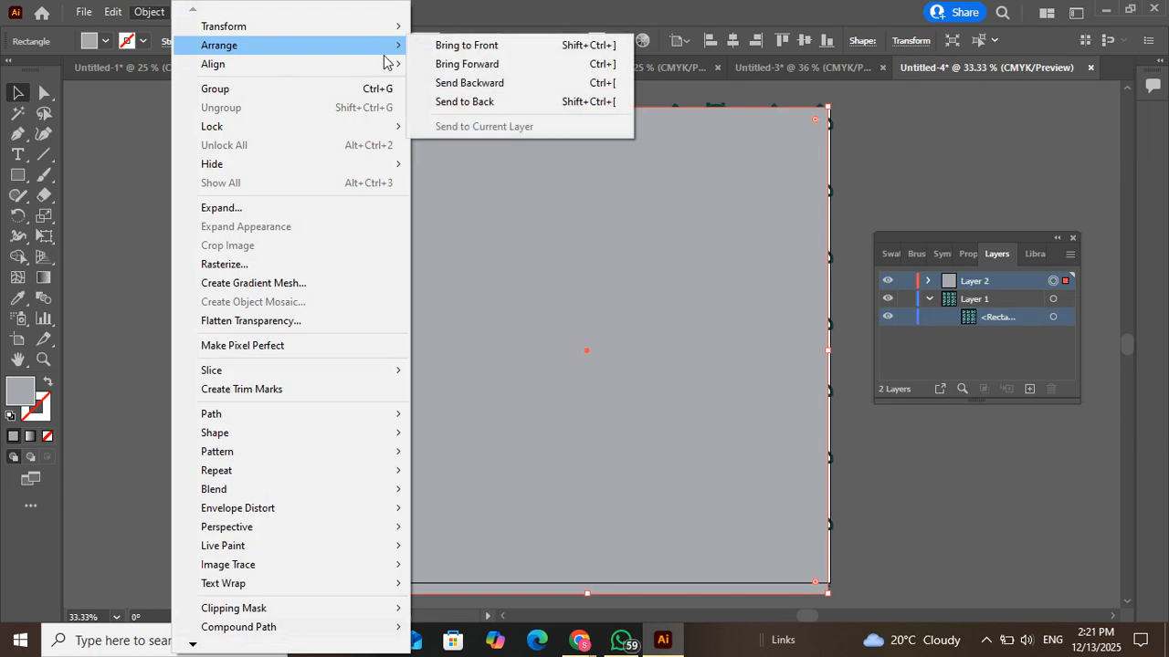
pyautogui.click(453, 102)
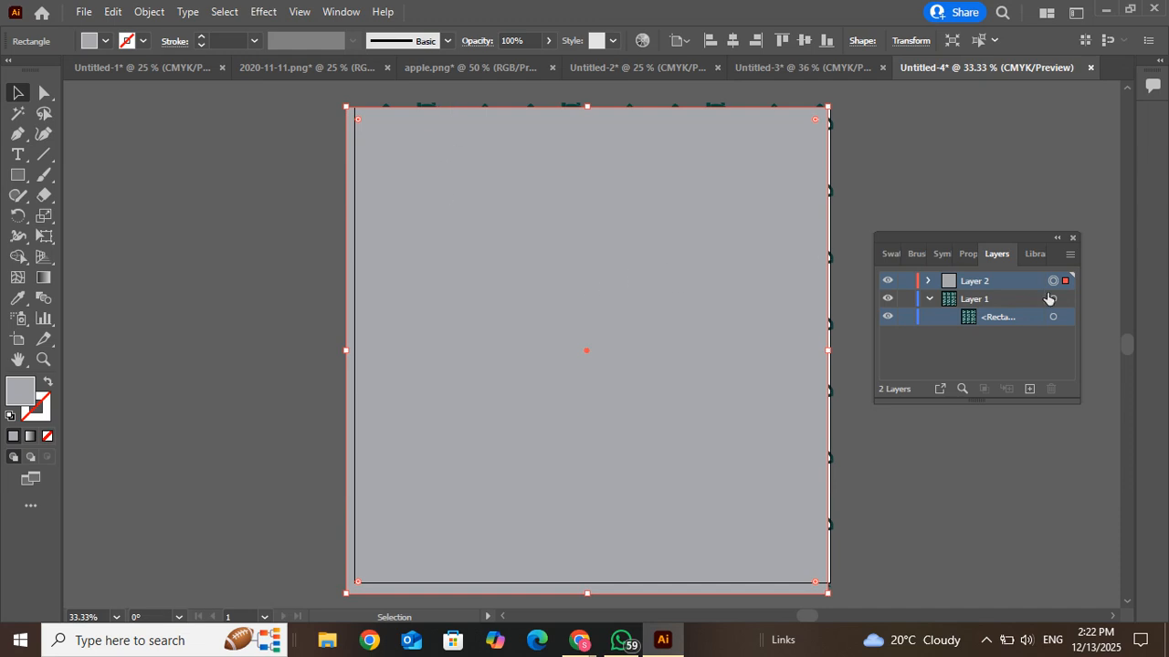
pyautogui.moveTo(1044, 283); pyautogui.dragTo(1017, 314)
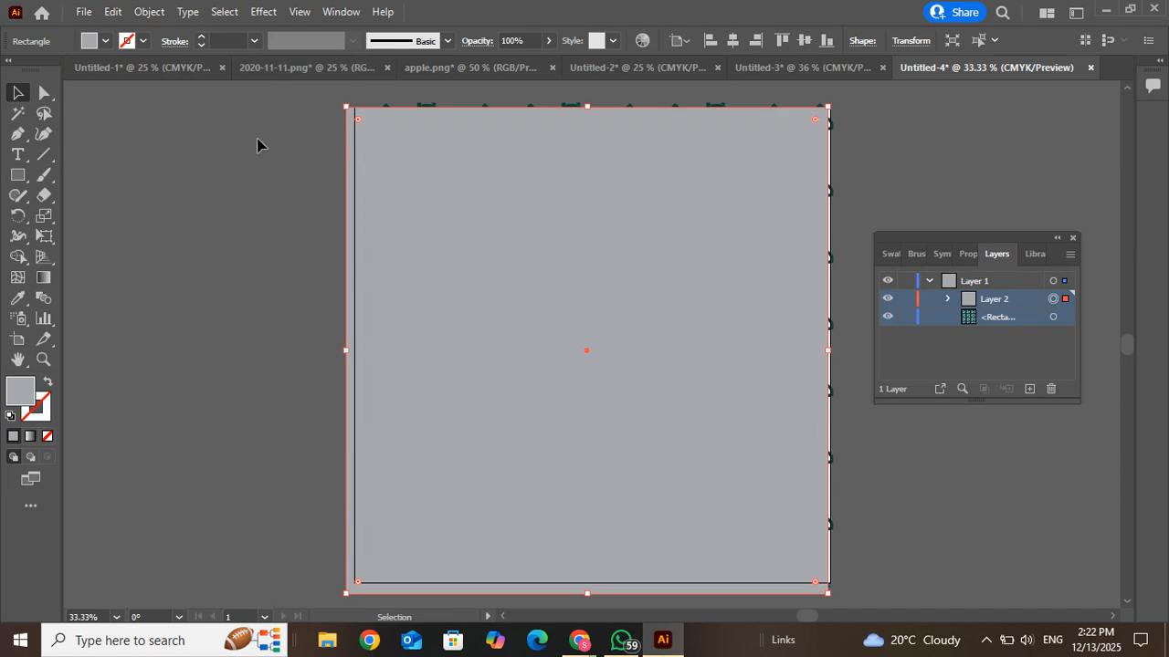
pyautogui.click(150, 12)
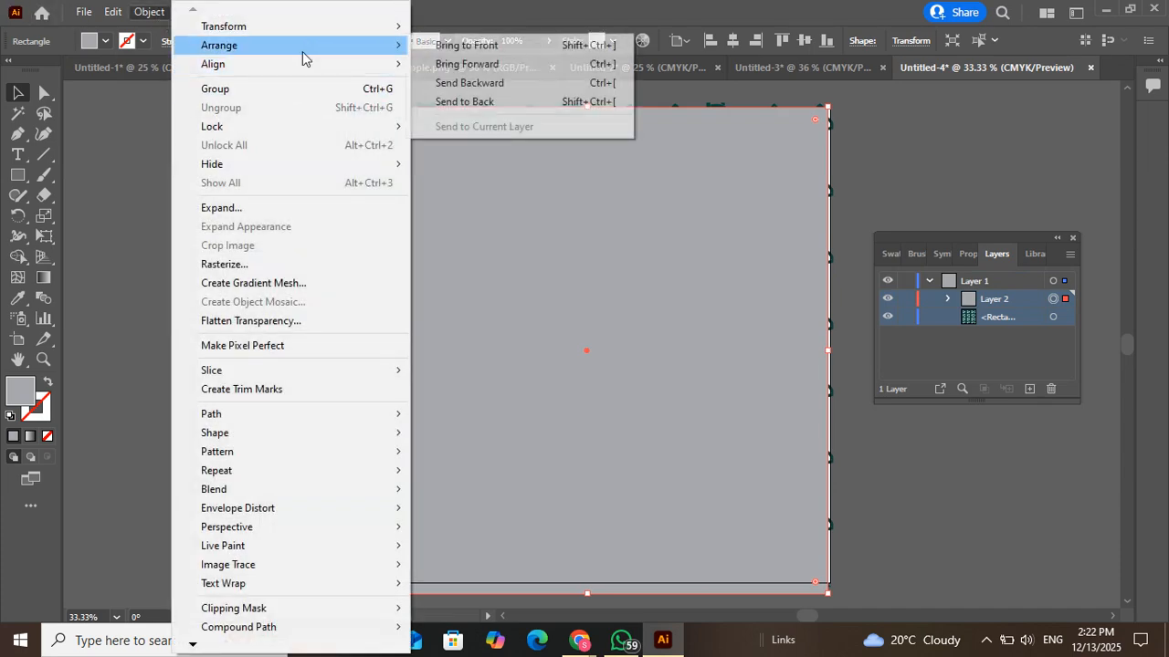
pyautogui.click(474, 103)
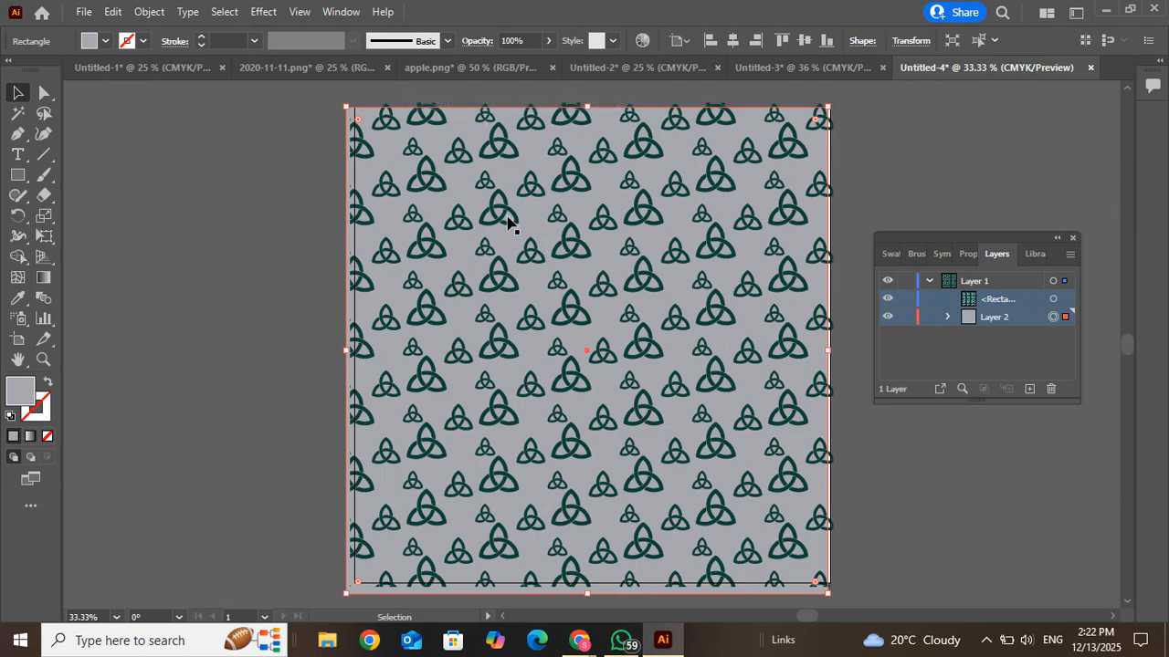
# Move the knot pattern off the grey rectangle and back, and toggle Layer 2's visibility off and on
pyautogui.moveTo(505, 219); pyautogui.dragTo(363, 206)
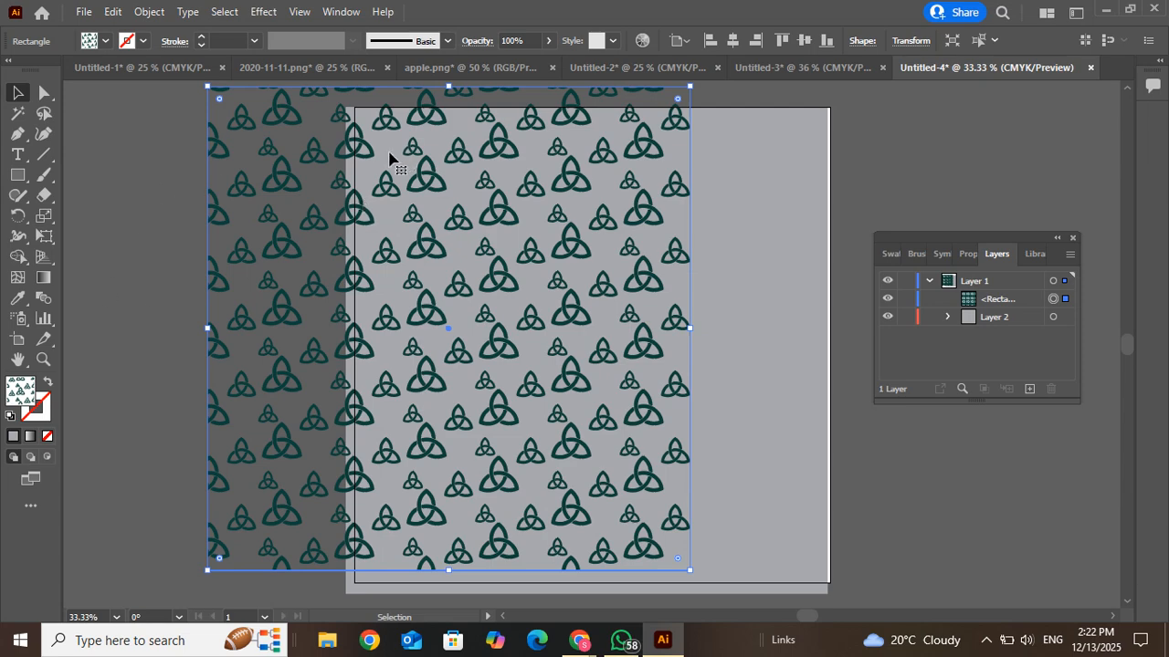
pyautogui.moveTo(368, 152); pyautogui.dragTo(514, 192)
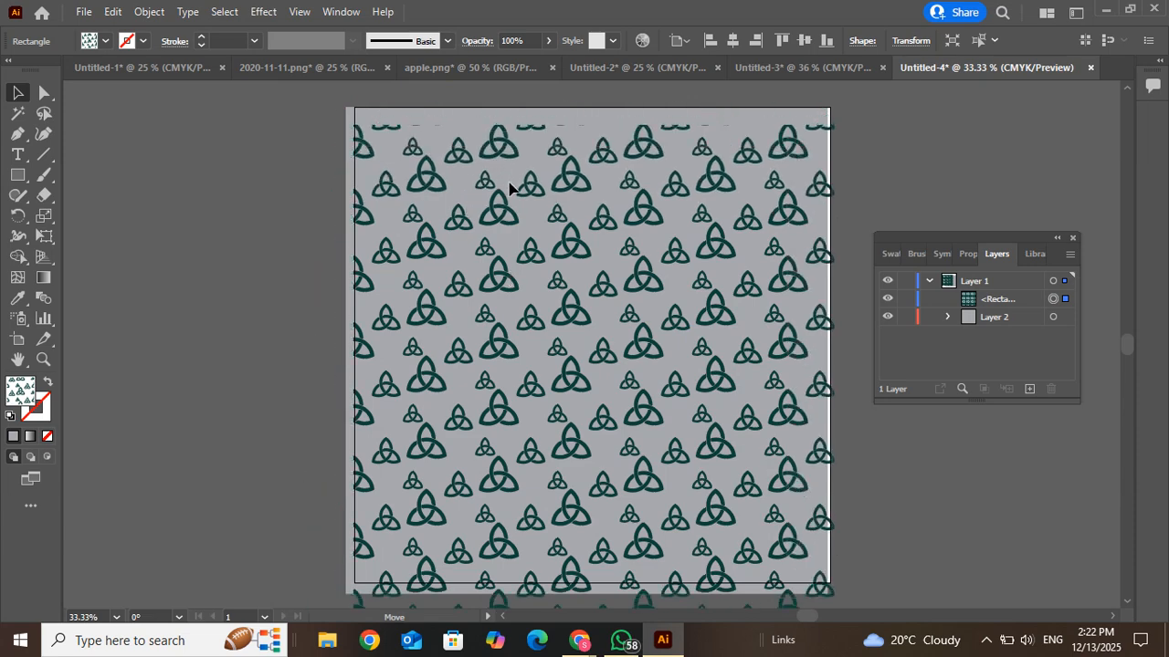
pyautogui.click(887, 317)
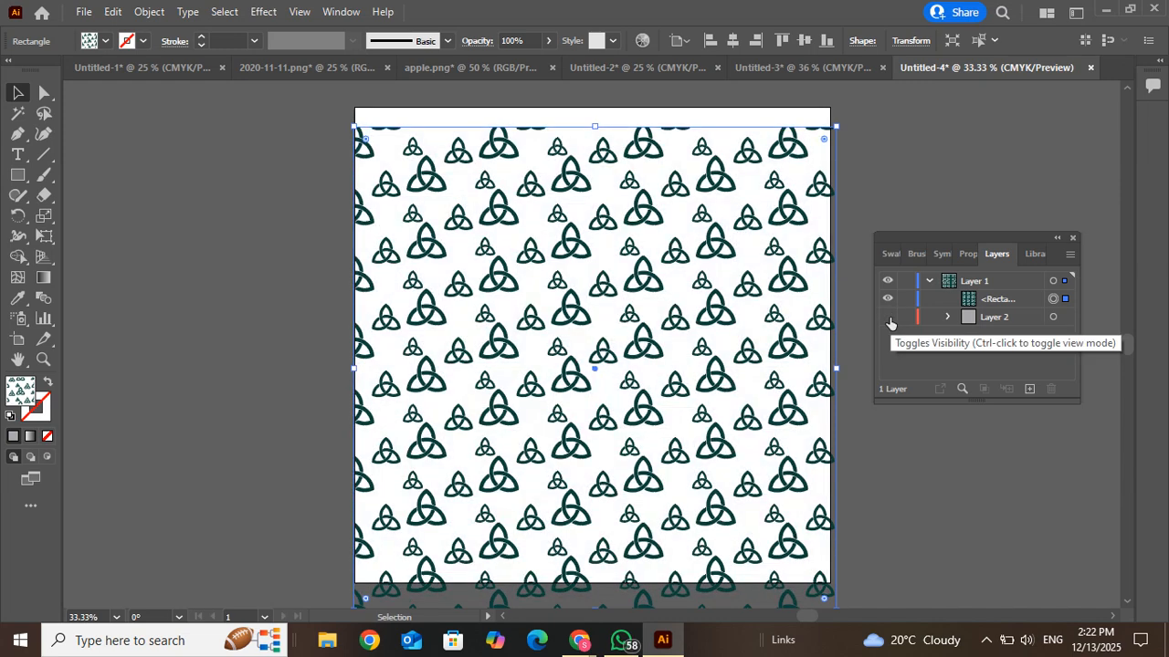
pyautogui.click(896, 316)
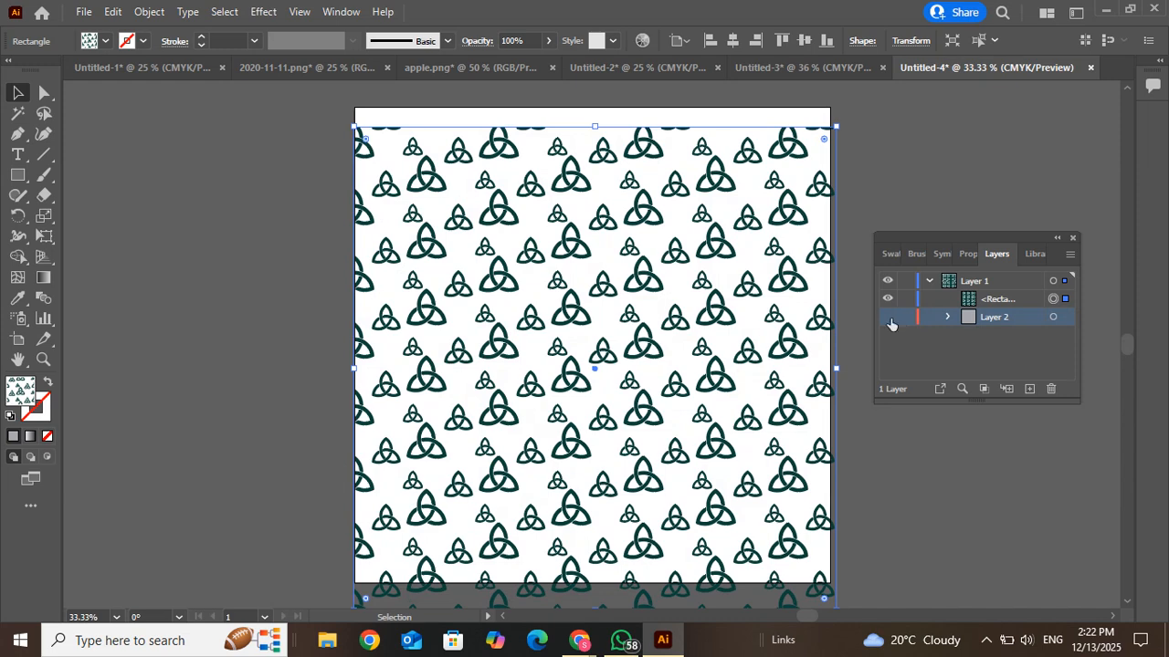
pyautogui.click(887, 316)
# Shift the knot pattern partly off the grey rectangle, delete it, and undo the deletion
pyautogui.moveTo(717, 254); pyautogui.dragTo(572, 236)
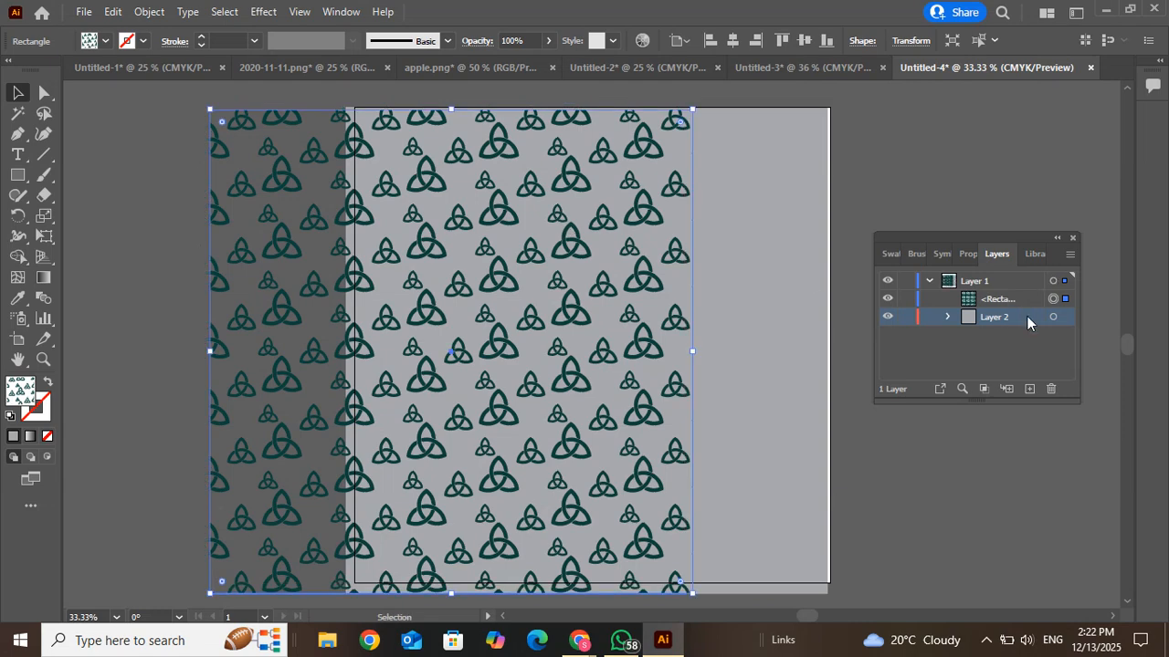
pyautogui.press('Delete')
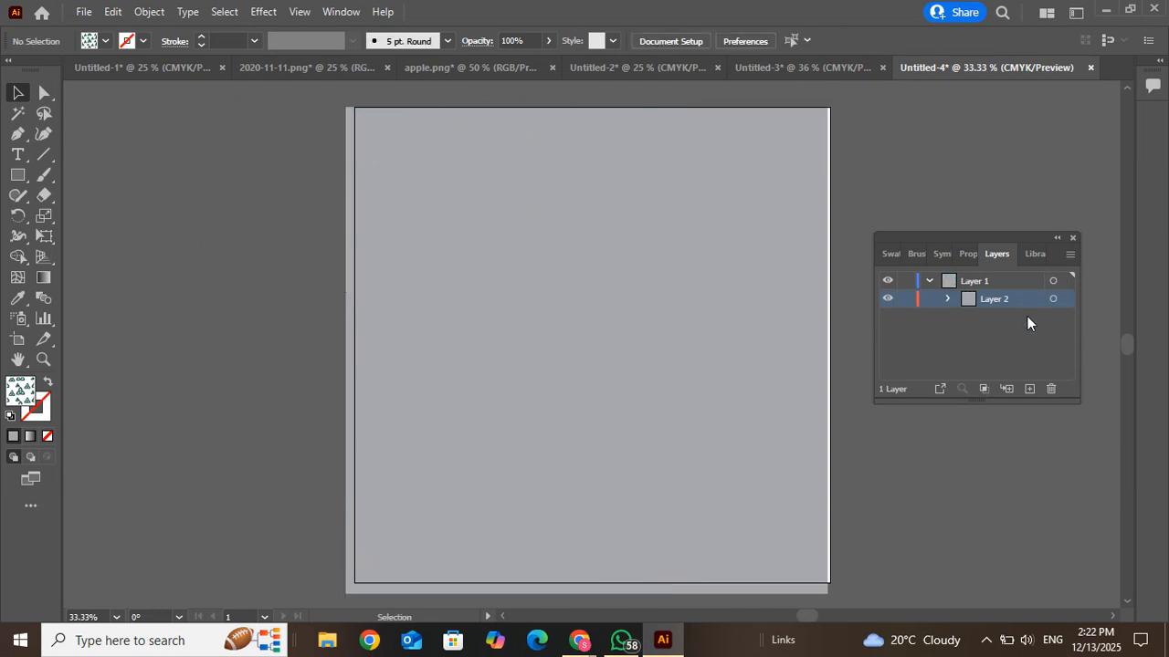
pyautogui.hotkey('ctrl', 'z')
# Move the knot pattern aside, delete the grey rectangle, and bring the pattern back over the artboard
pyautogui.moveTo(576, 192); pyautogui.dragTo(434, 222)
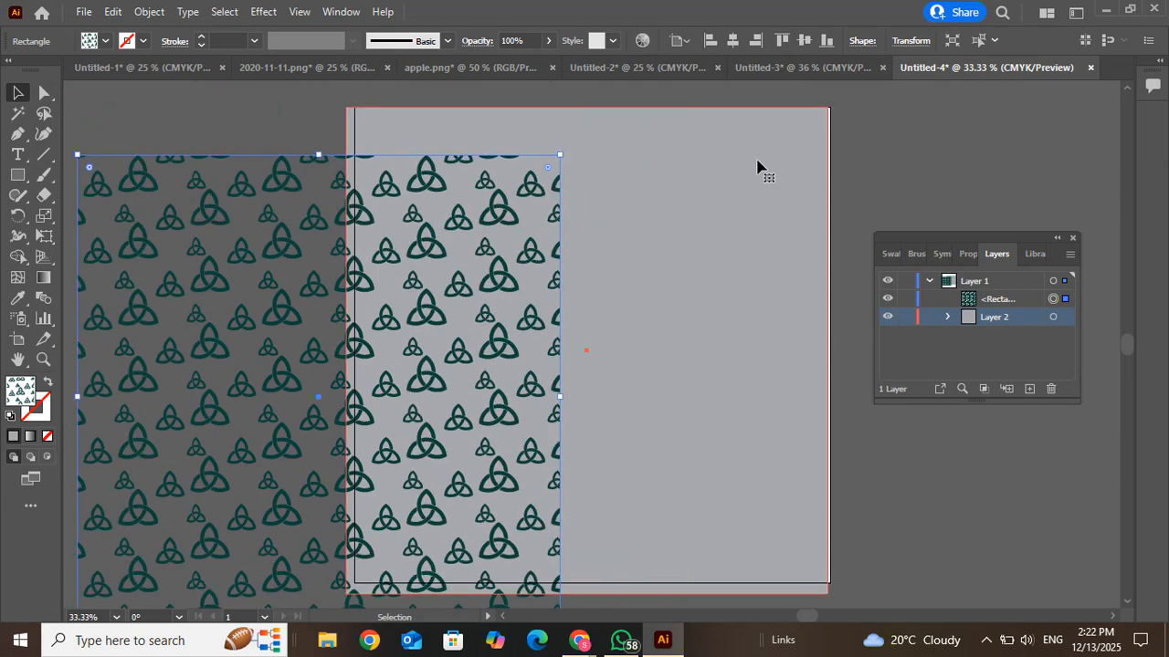
pyautogui.click(758, 167)
pyautogui.press('Delete')
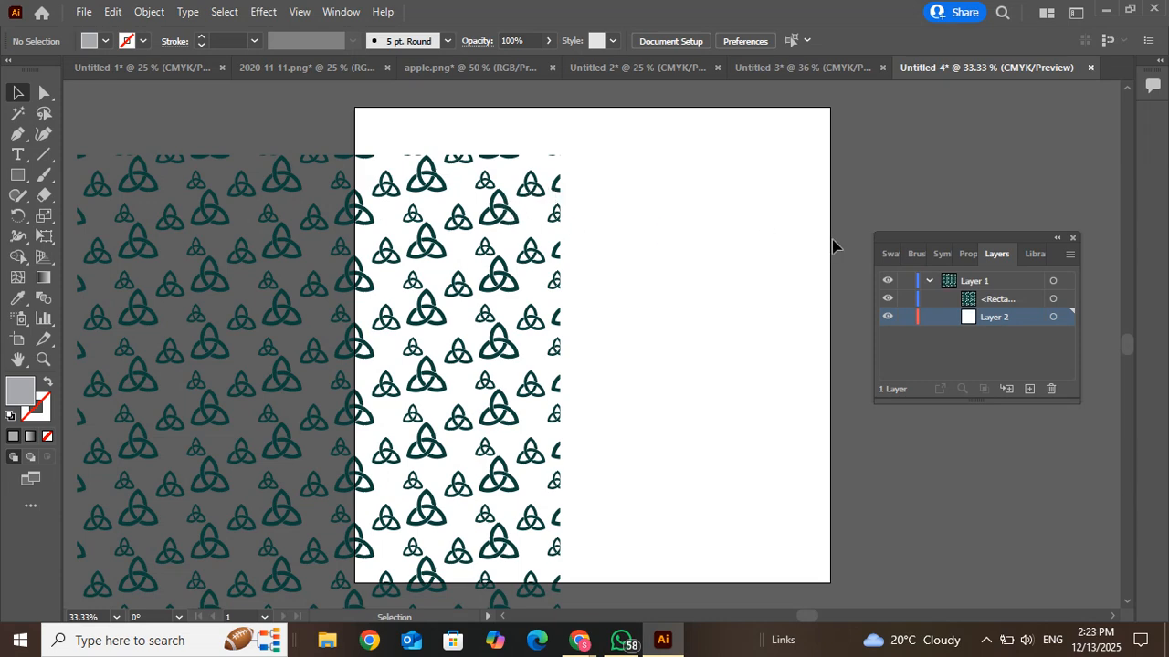
pyautogui.moveTo(499, 210); pyautogui.dragTo(749, 181)
# Show the knot pattern's appearance attributes in place of the layer list and duplicate its Fill
pyautogui.click(1074, 237)
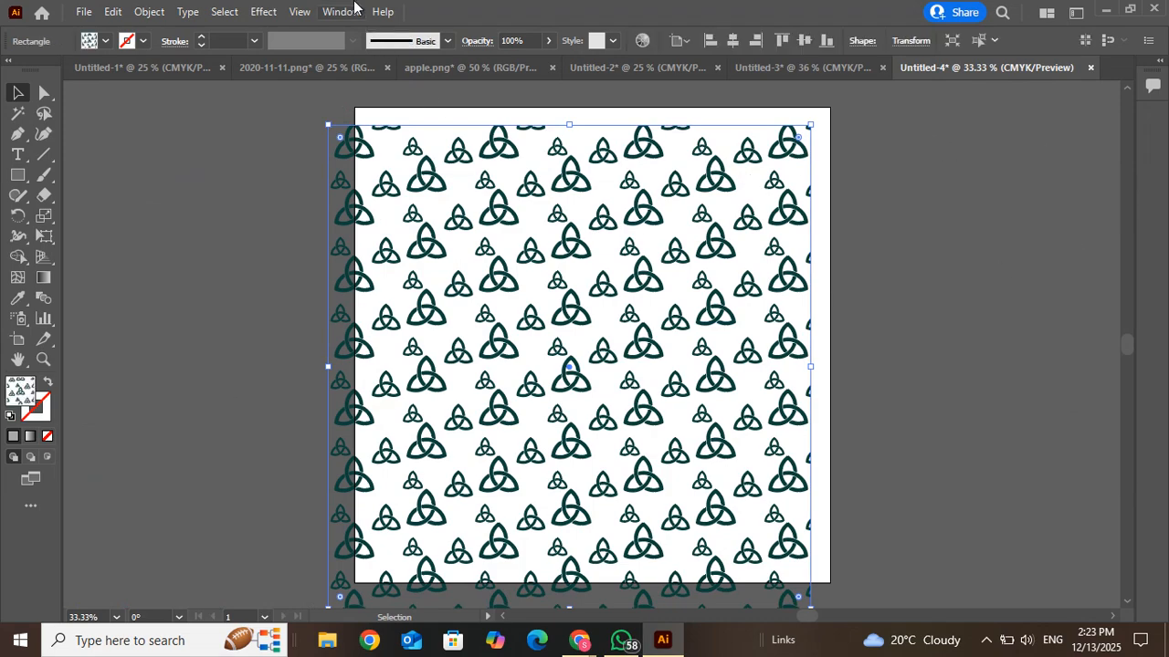
pyautogui.click(339, 11)
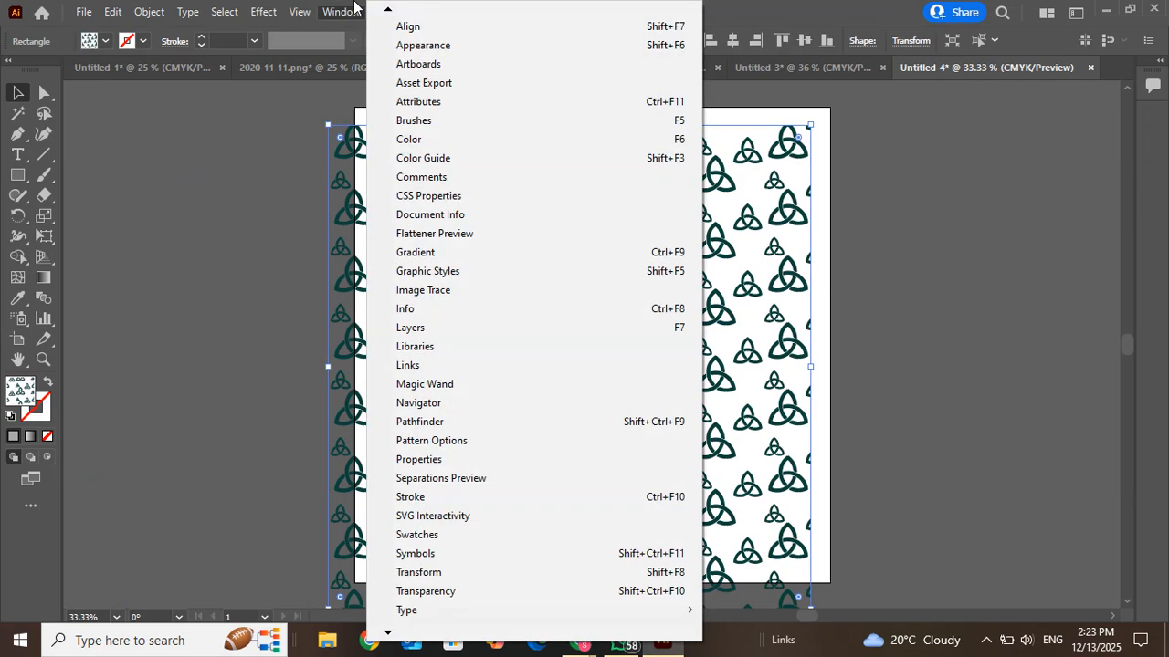
pyautogui.click(396, 46)
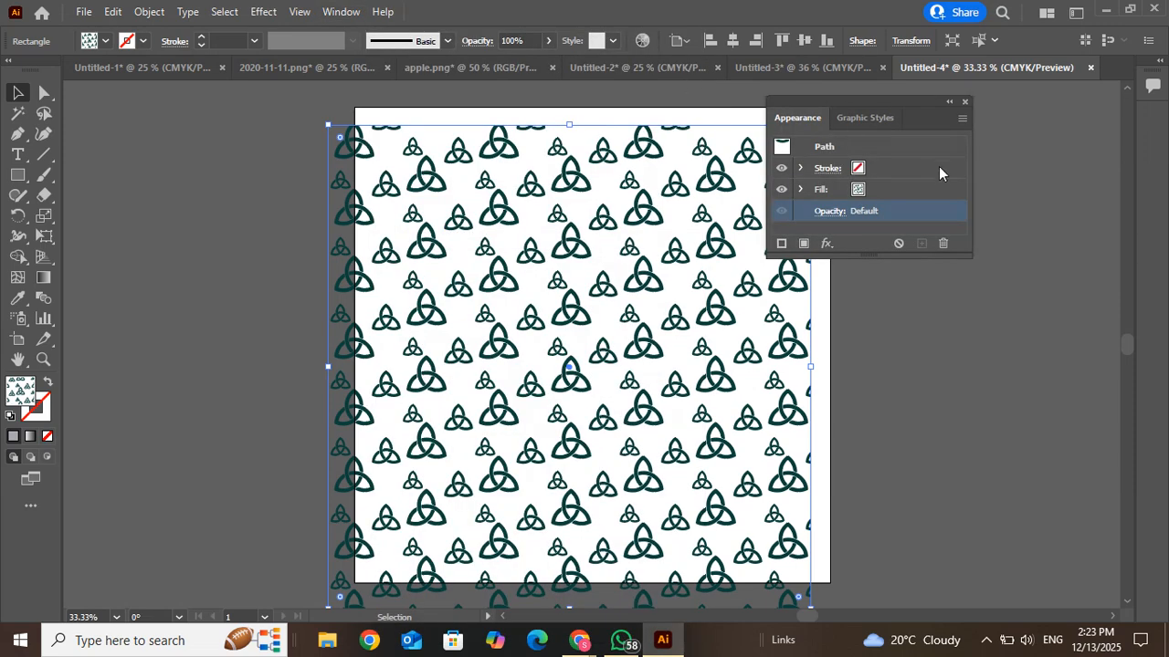
pyautogui.click(799, 189)
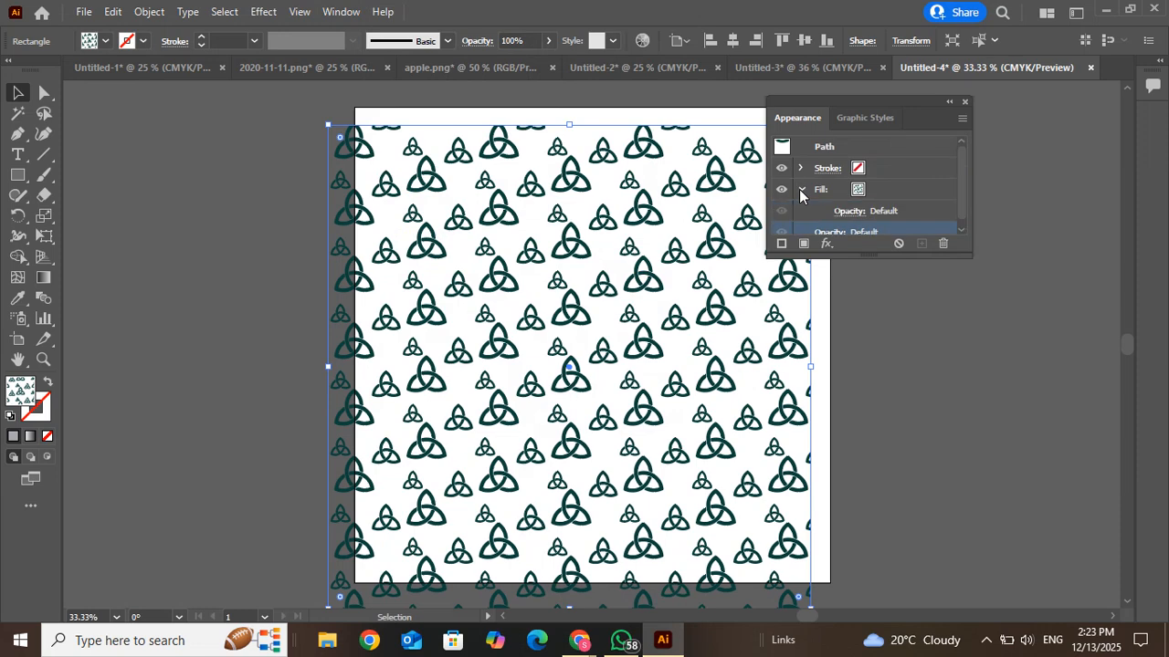
pyautogui.click(798, 189)
pyautogui.click(900, 189)
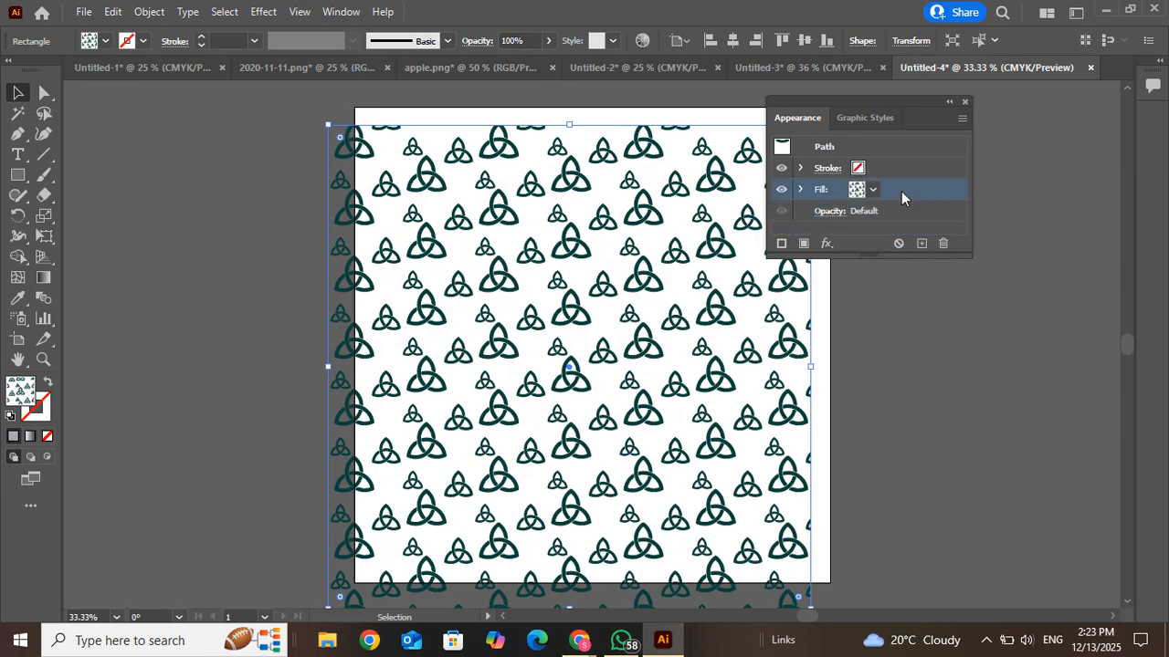
pyautogui.click(920, 243)
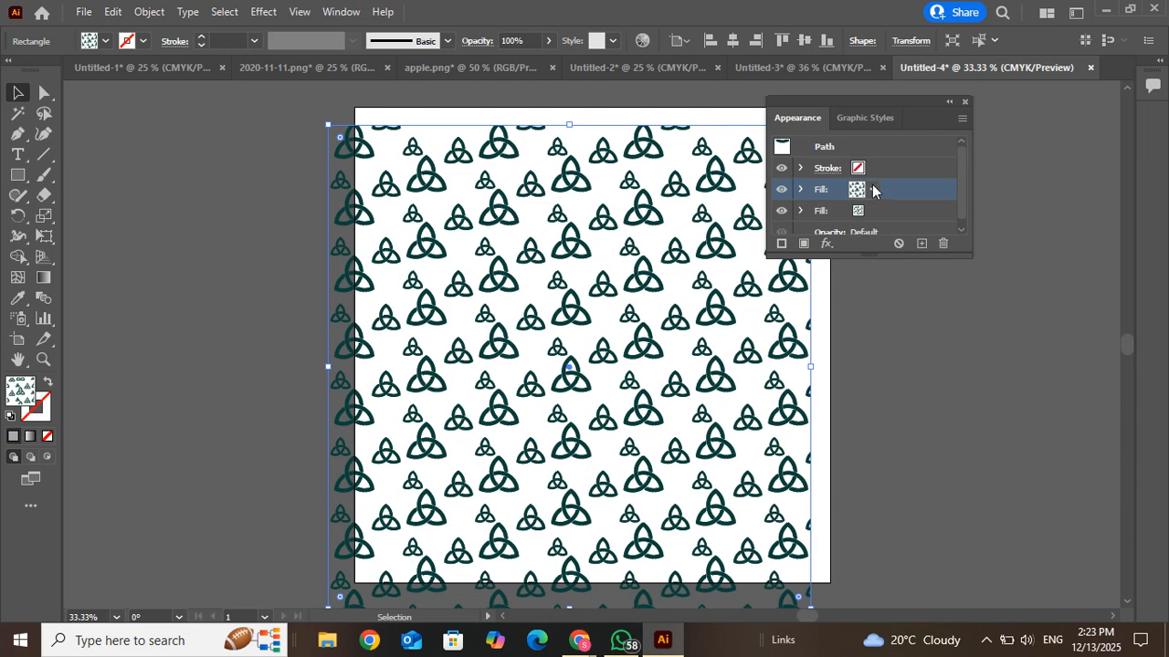
# Try green, blue, teal, white, beige and mid-grey on the knot pattern's lower Fill, ending with light grey
pyautogui.click(875, 211)
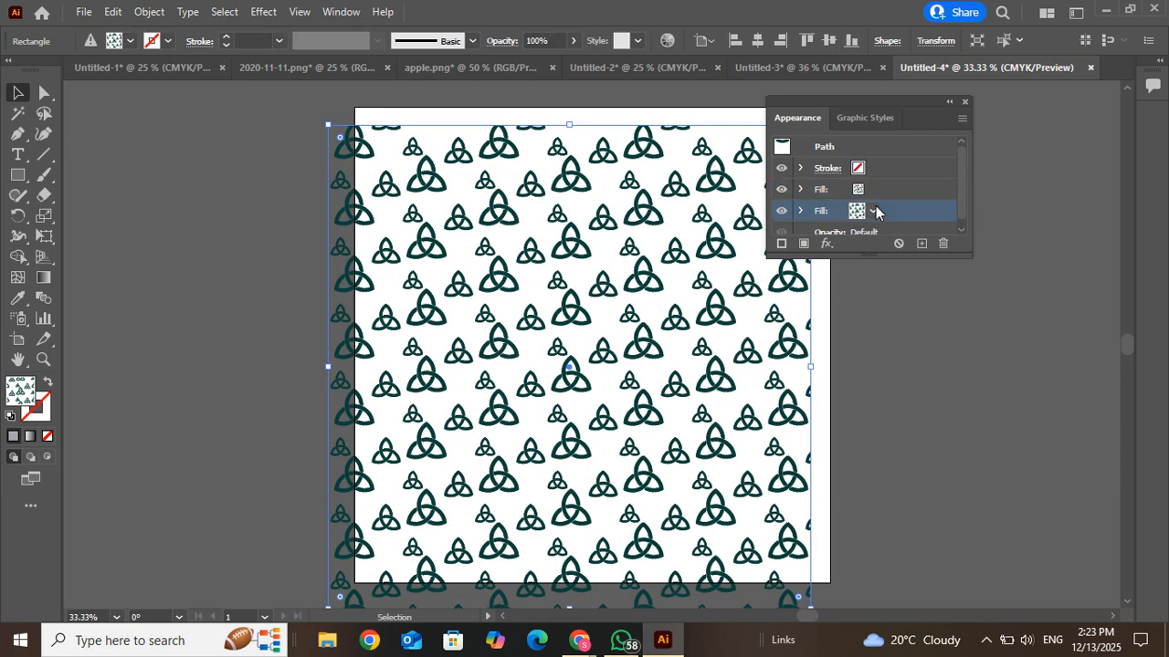
pyautogui.click(874, 211)
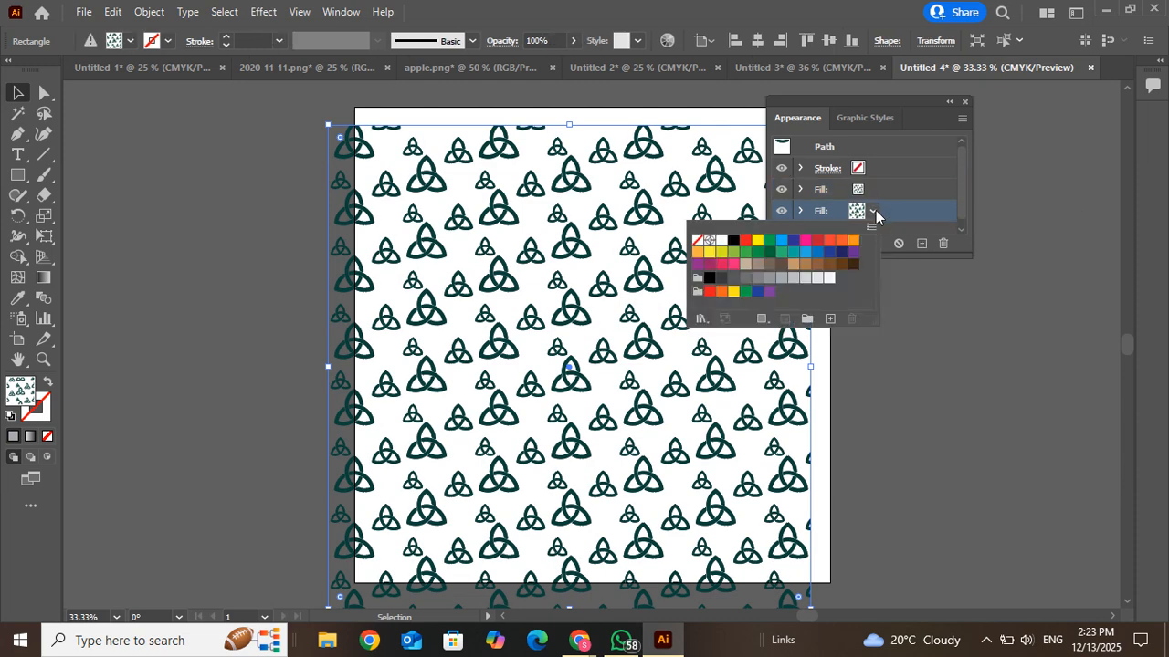
pyautogui.click(782, 240)
pyautogui.click(757, 252)
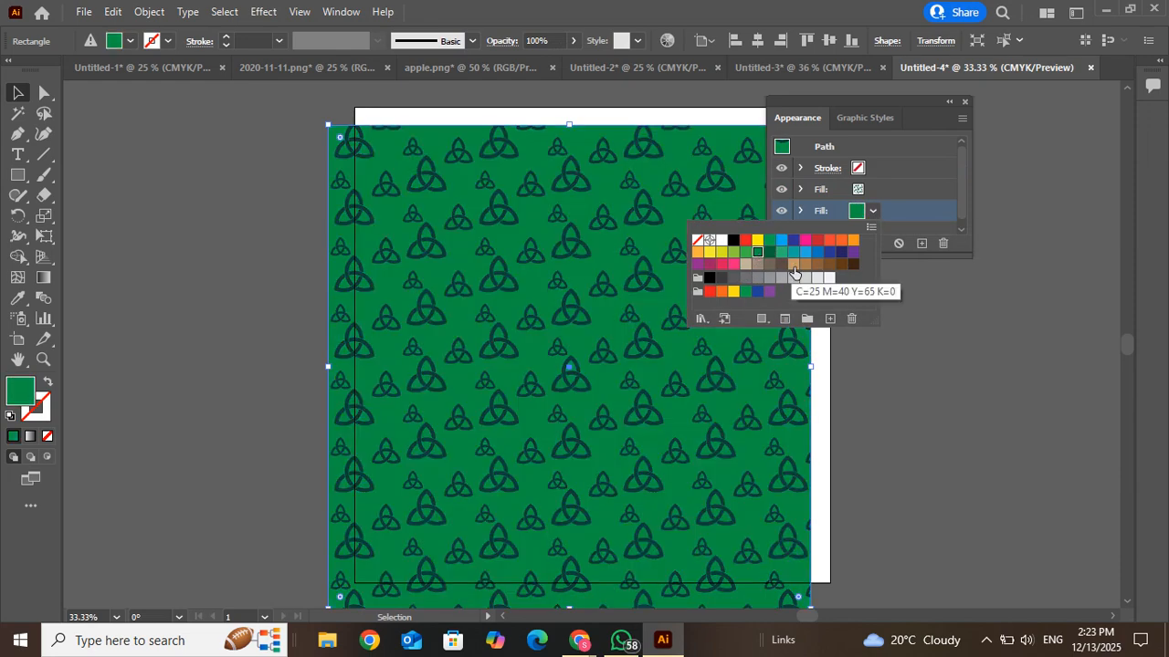
pyautogui.click(794, 266)
pyautogui.click(819, 253)
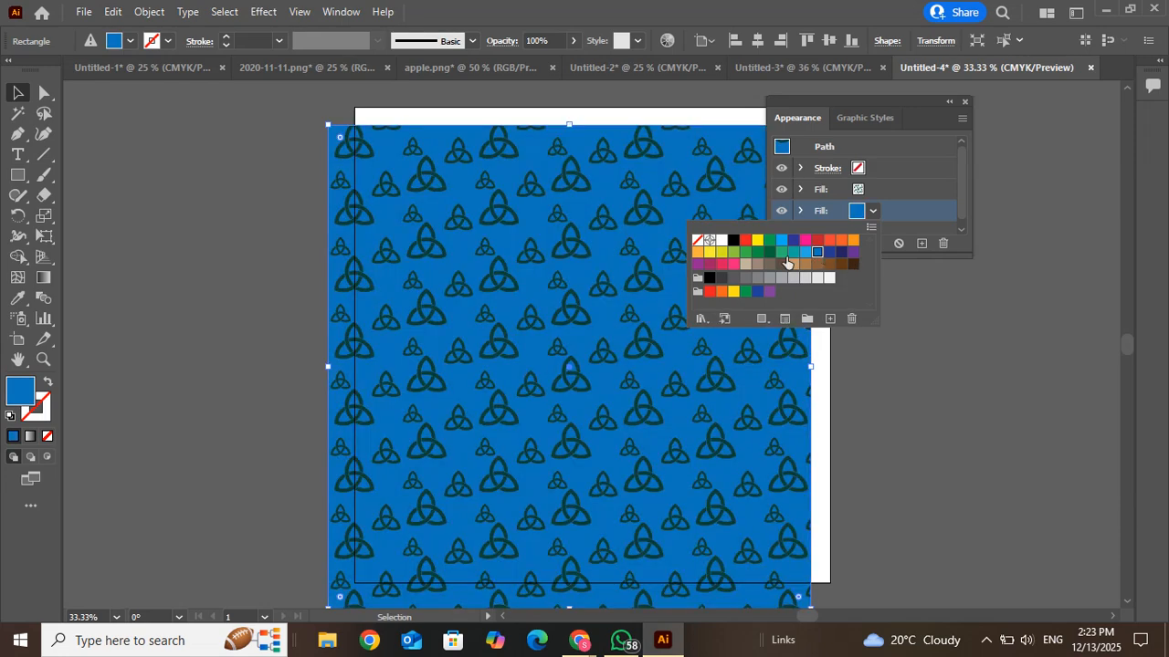
pyautogui.click(782, 252)
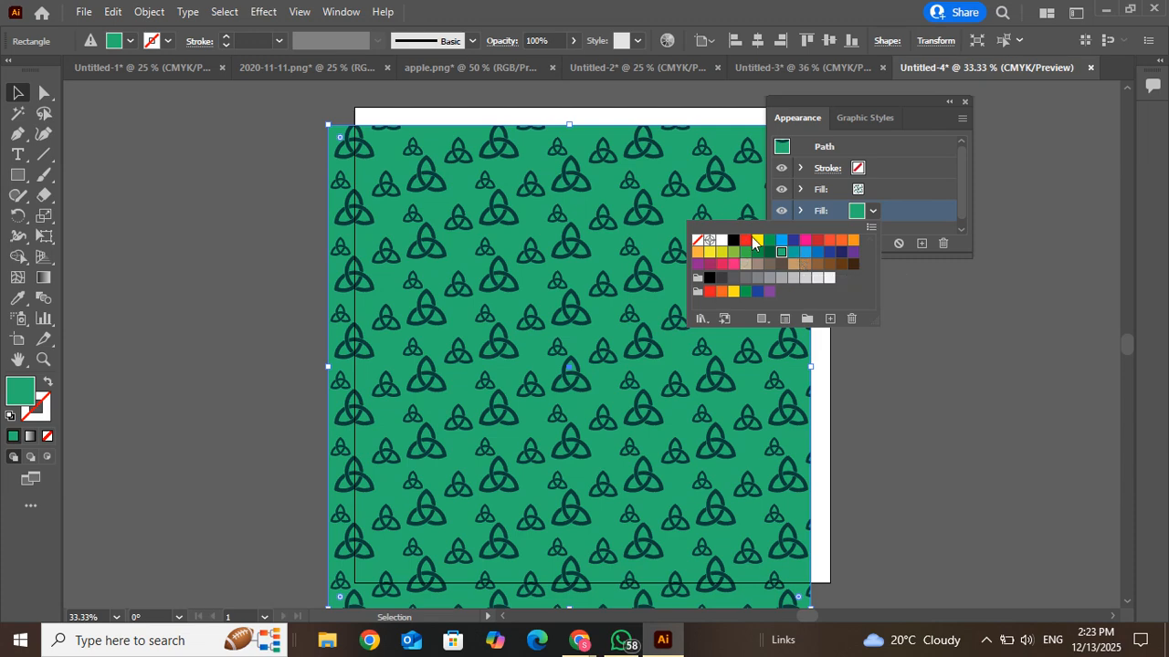
pyautogui.click(721, 241)
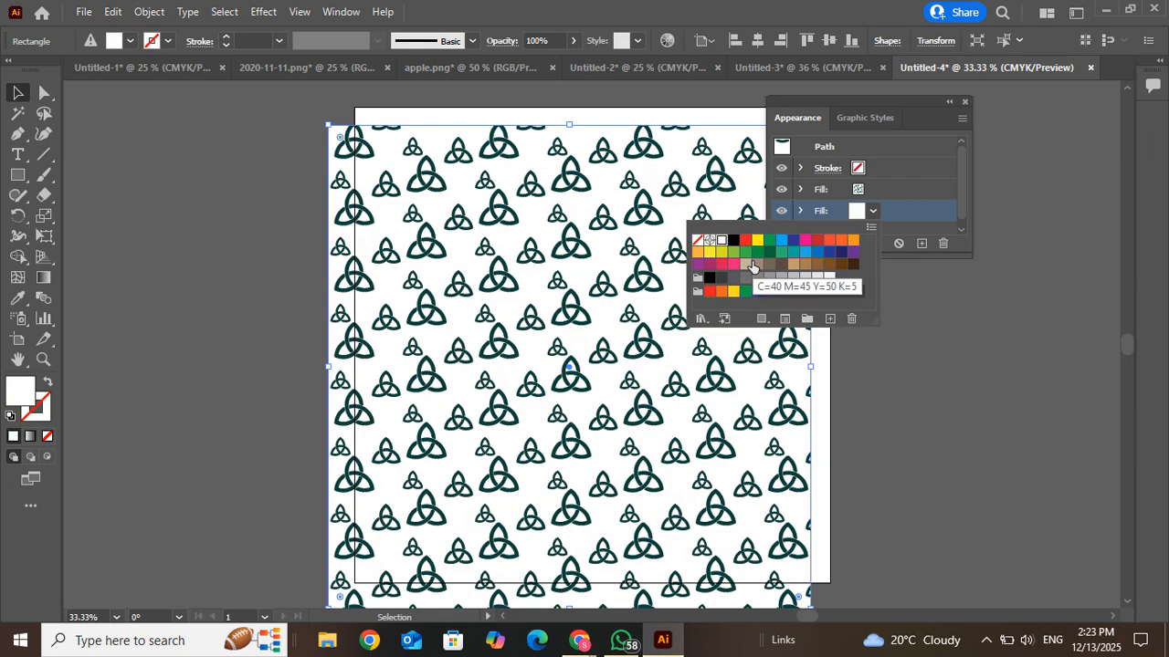
pyautogui.click(744, 265)
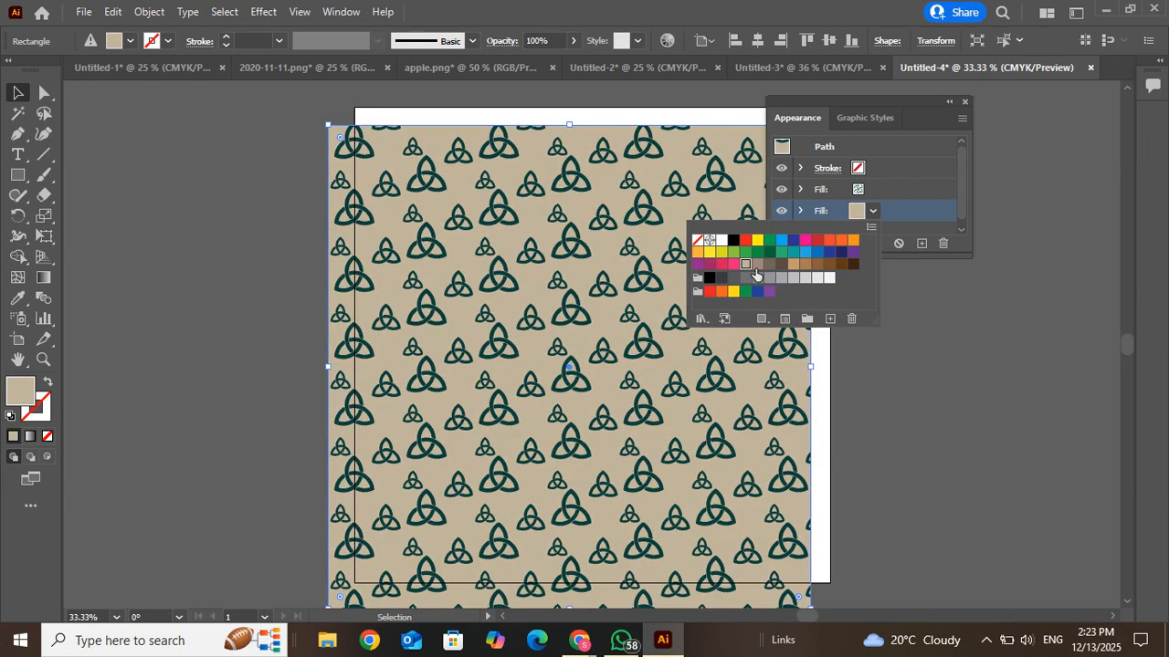
pyautogui.click(757, 277)
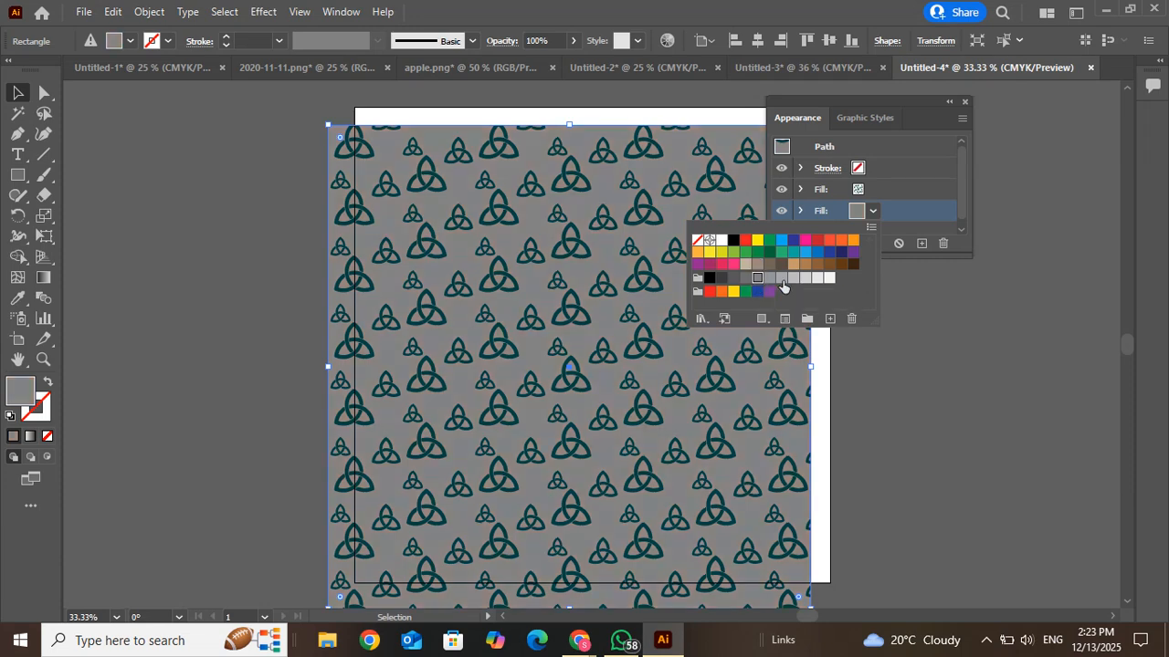
pyautogui.click(780, 279)
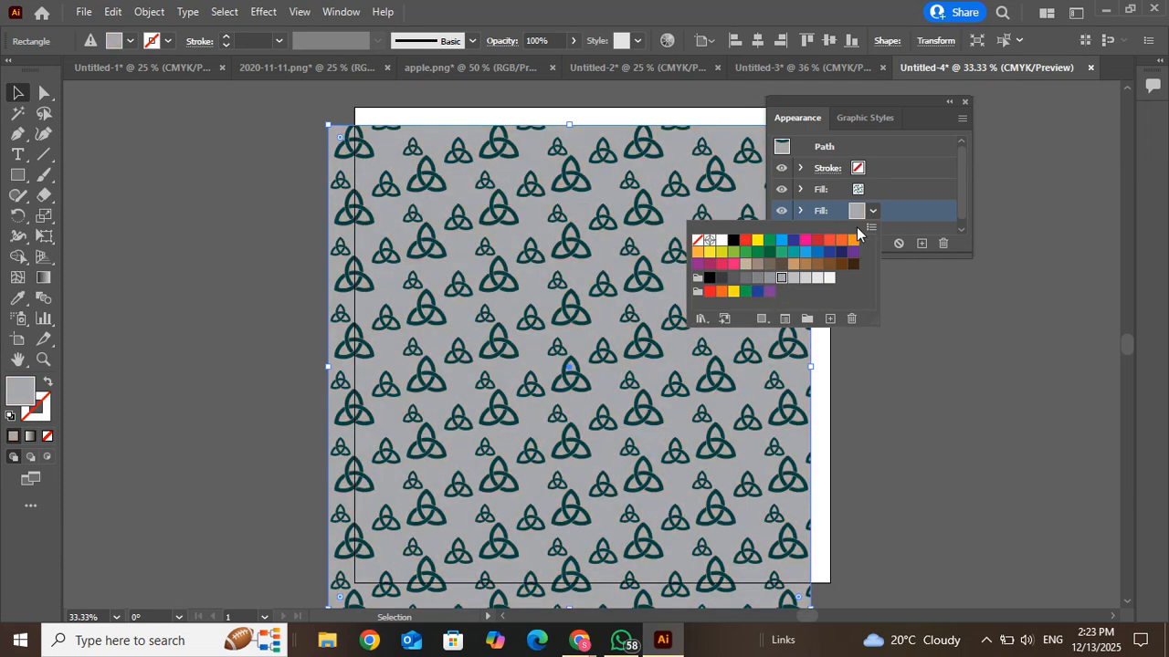
pyautogui.click(900, 107)
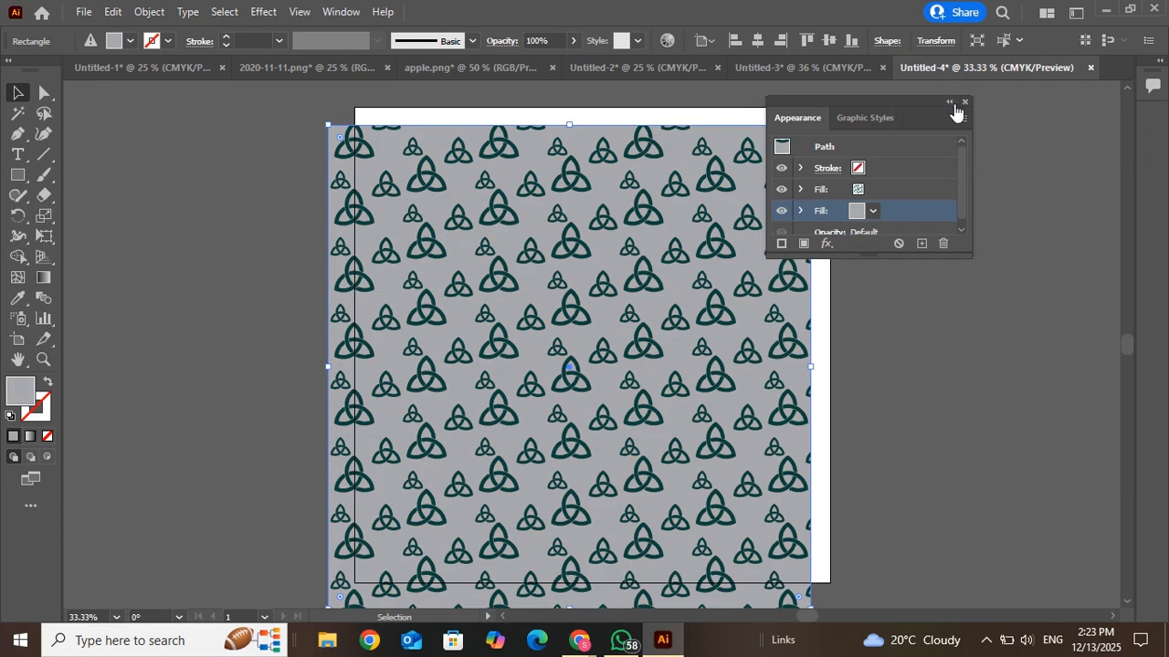
# Close the appearance attributes and reposition the grey-backed knot pattern over the artboard
pyautogui.click(964, 102)
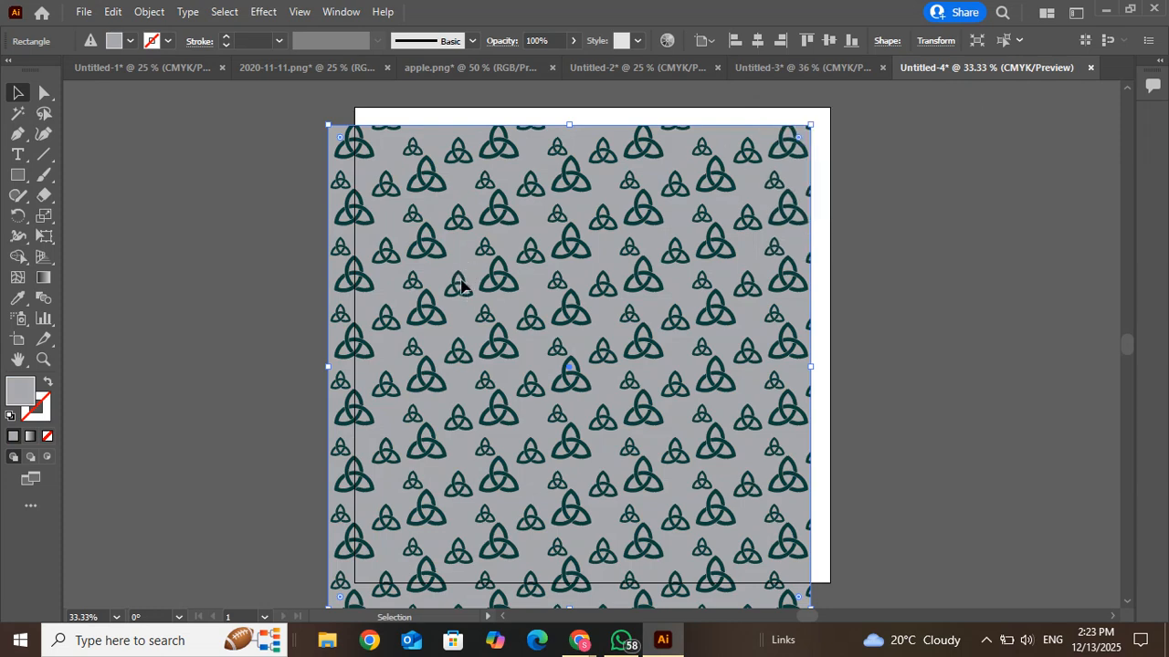
pyautogui.moveTo(458, 283); pyautogui.dragTo(485, 256)
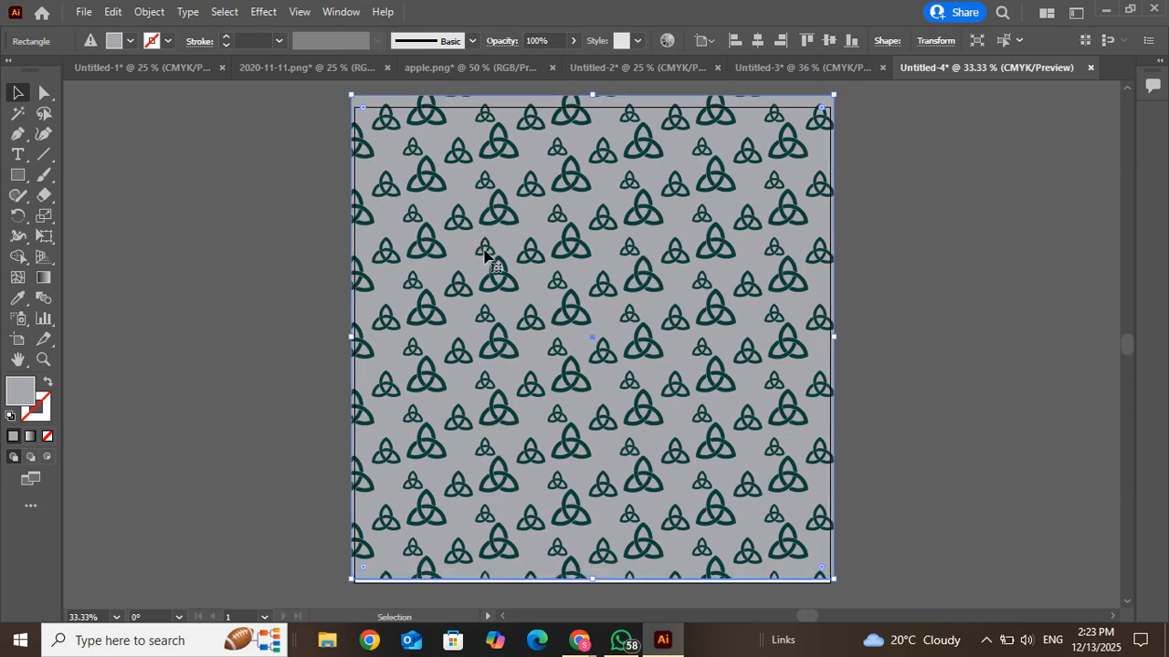
pyautogui.moveTo(484, 257)
pyautogui.mouseDown()
pyautogui.moveTo(512, 271)
pyautogui.moveTo(498, 272)
pyautogui.mouseUp()
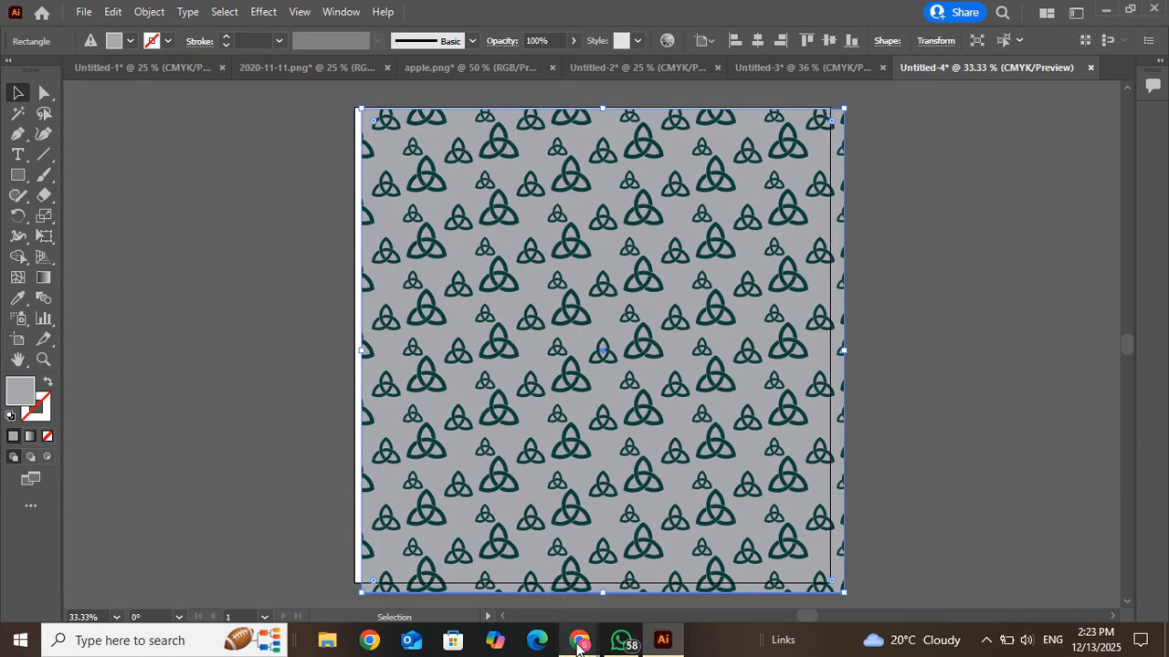
# Start another Google Chrome window, choose the user profile, and open the Gmail inbox
pyautogui.moveTo(578, 645)
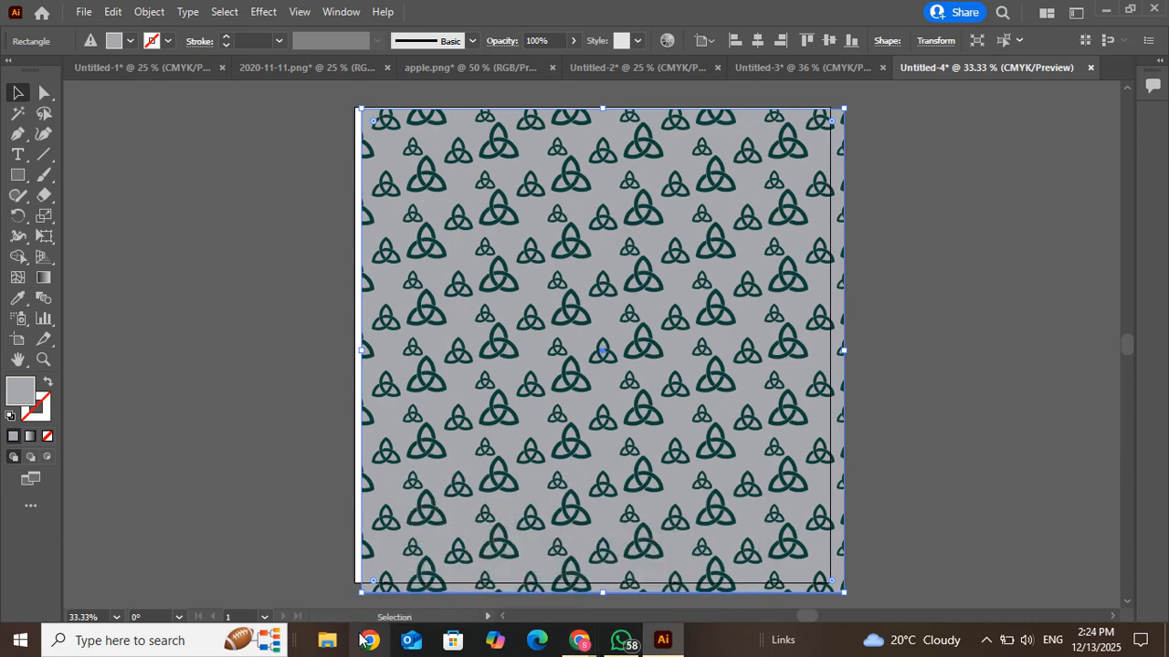
pyautogui.click(363, 641)
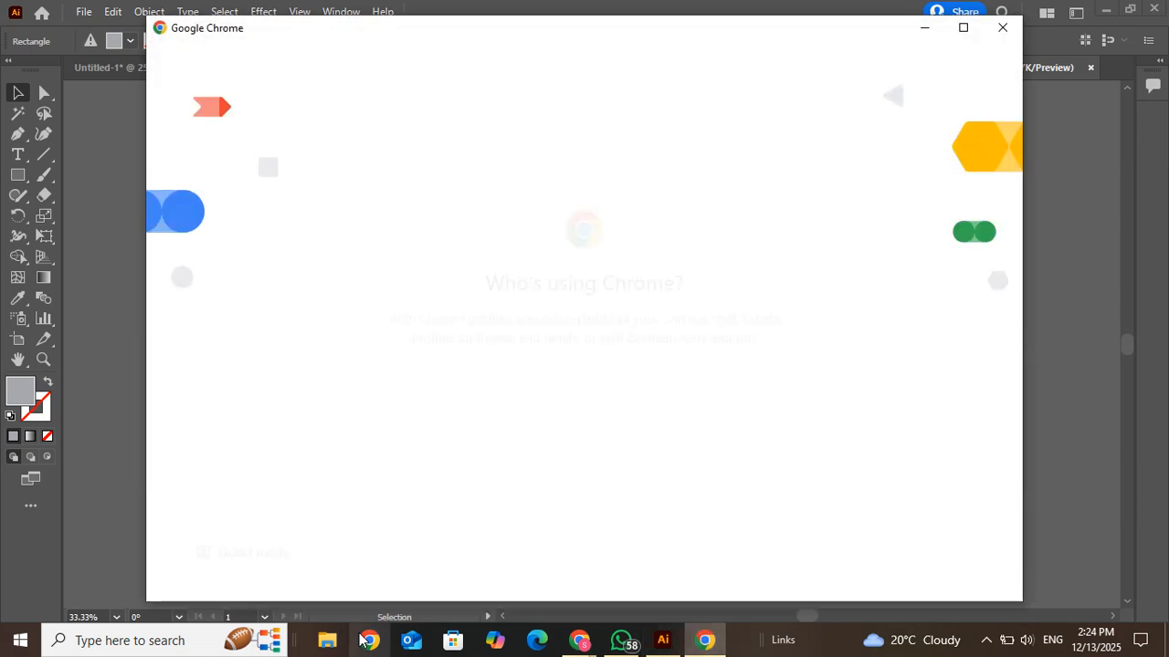
pyautogui.click(518, 344)
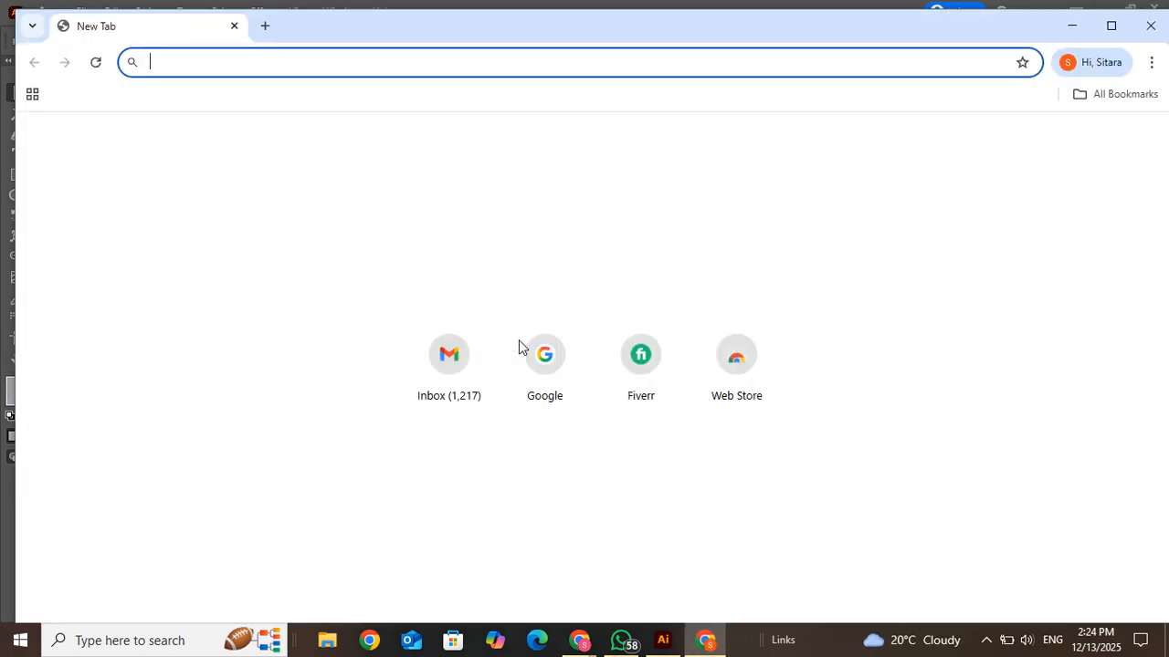
pyautogui.write('gm')
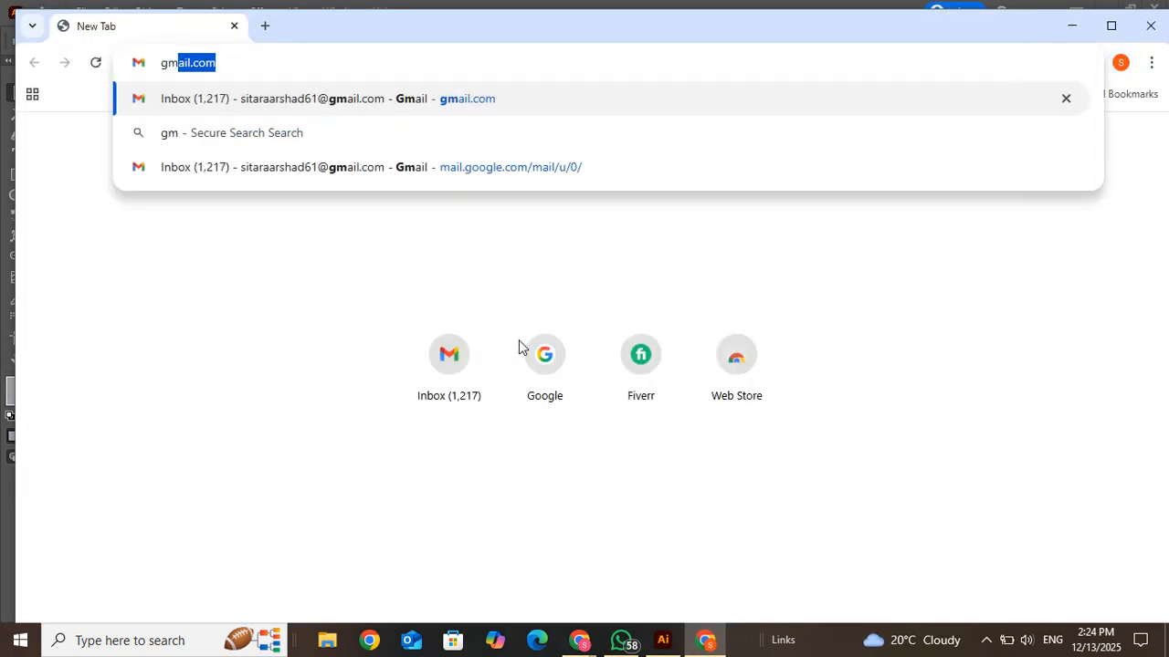
pyautogui.press('Return')
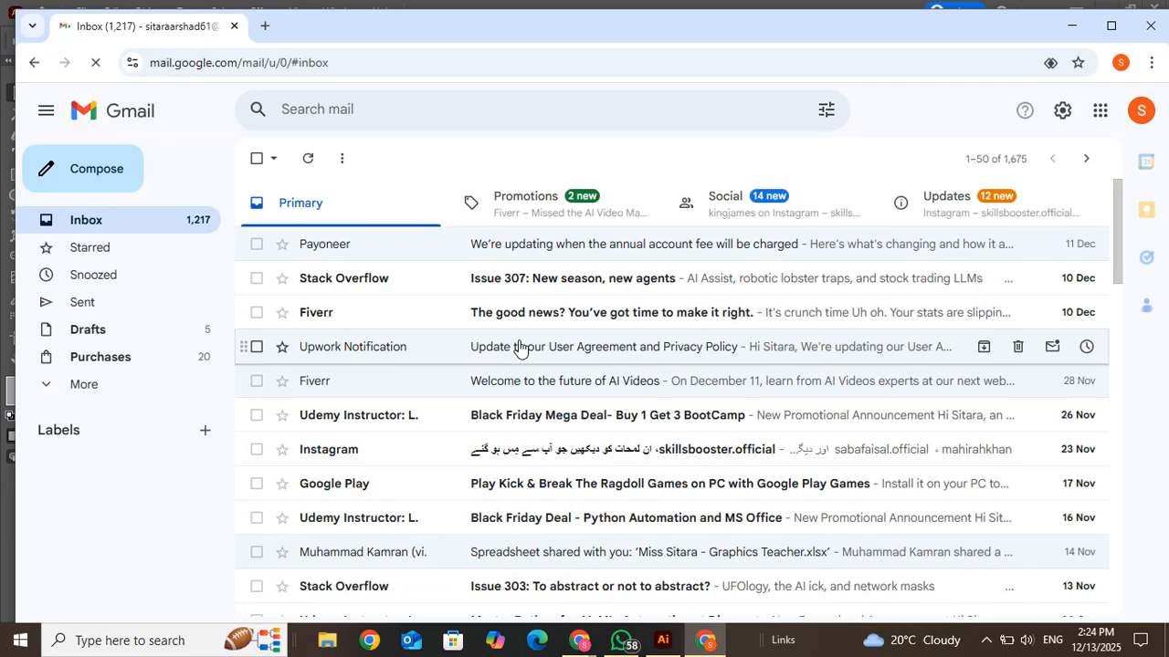
# Find the October inbox message sharing the FSD & GD attendance sheet and open the linked spreadsheet
pyautogui.moveTo(1119, 231); pyautogui.dragTo(1116, 317)
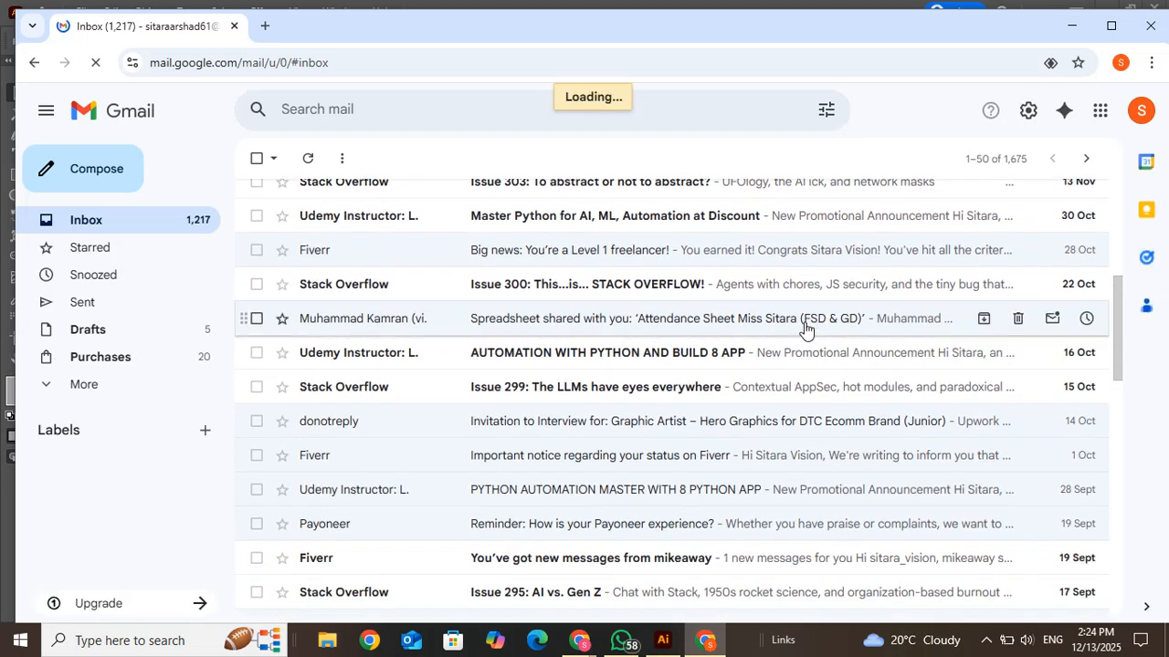
pyautogui.click(1080, 27)
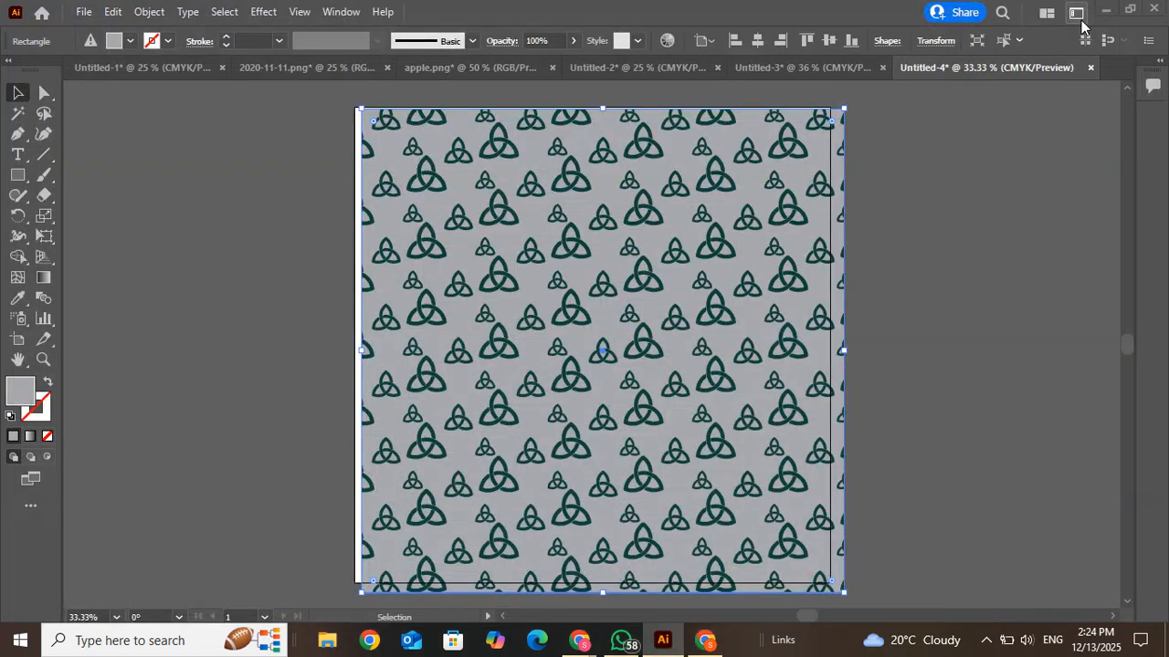
pyautogui.click(703, 639)
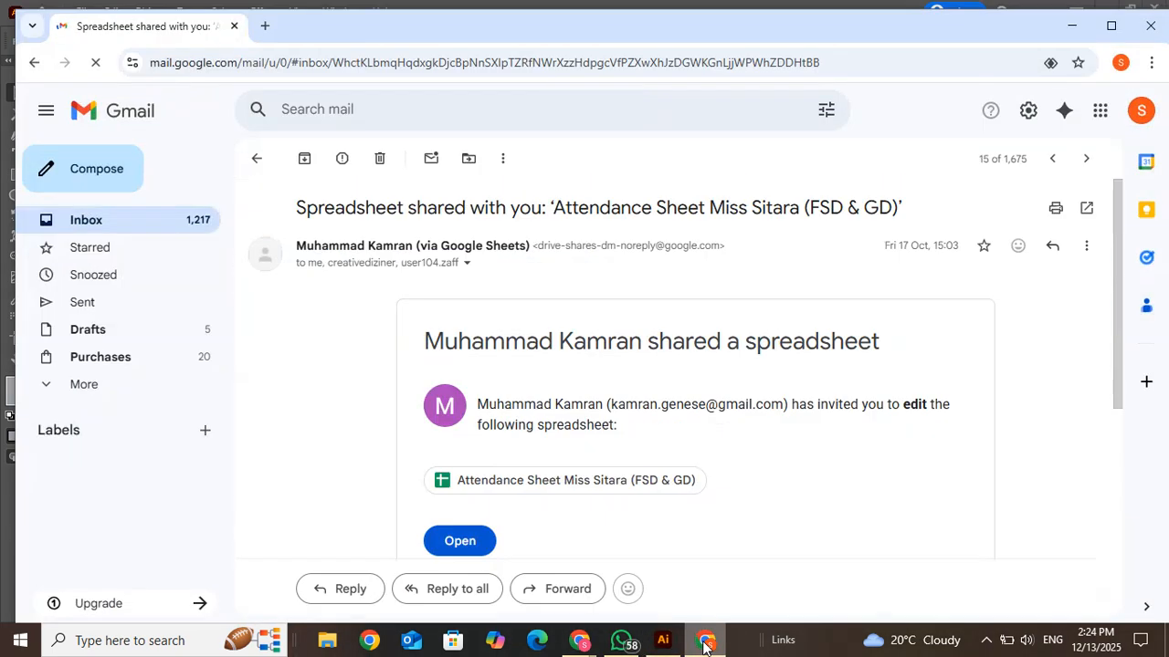
pyautogui.click(461, 540)
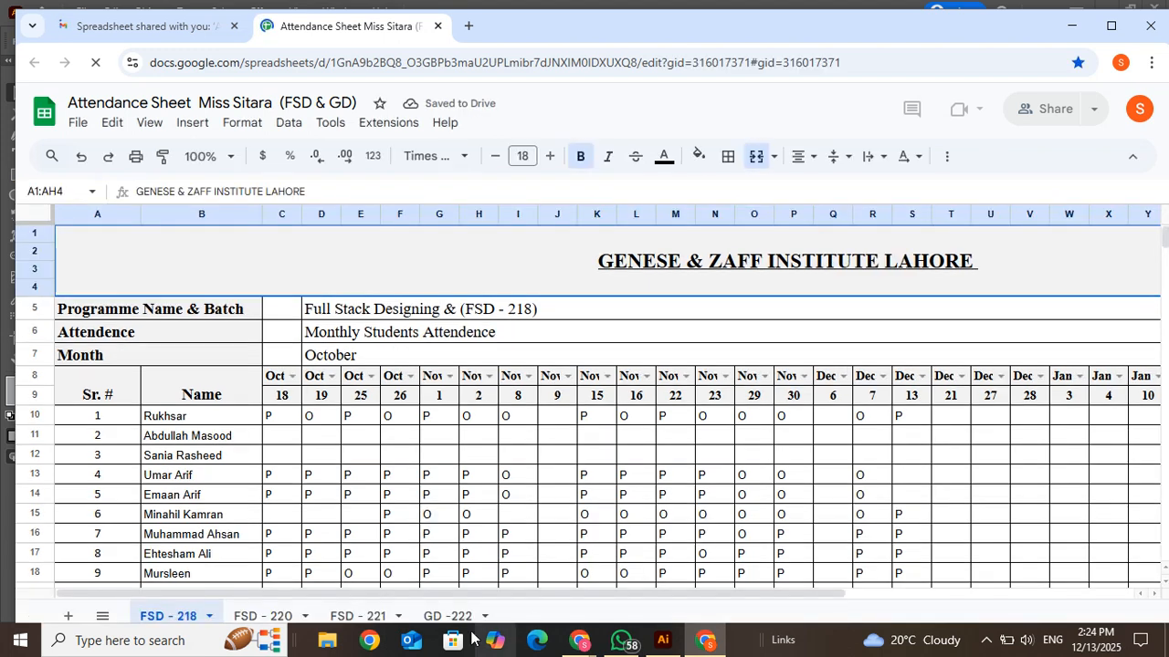
# On the GD -222 sheet, change the December class date in cell S9 to 13
pyautogui.click(443, 614)
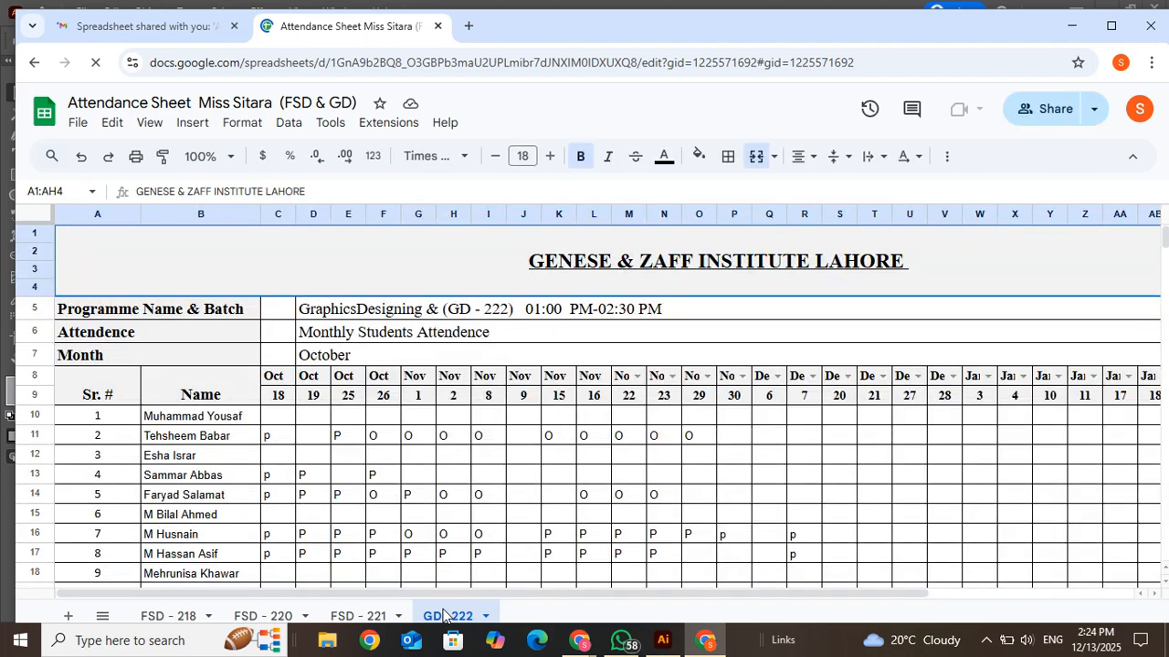
pyautogui.click(838, 402)
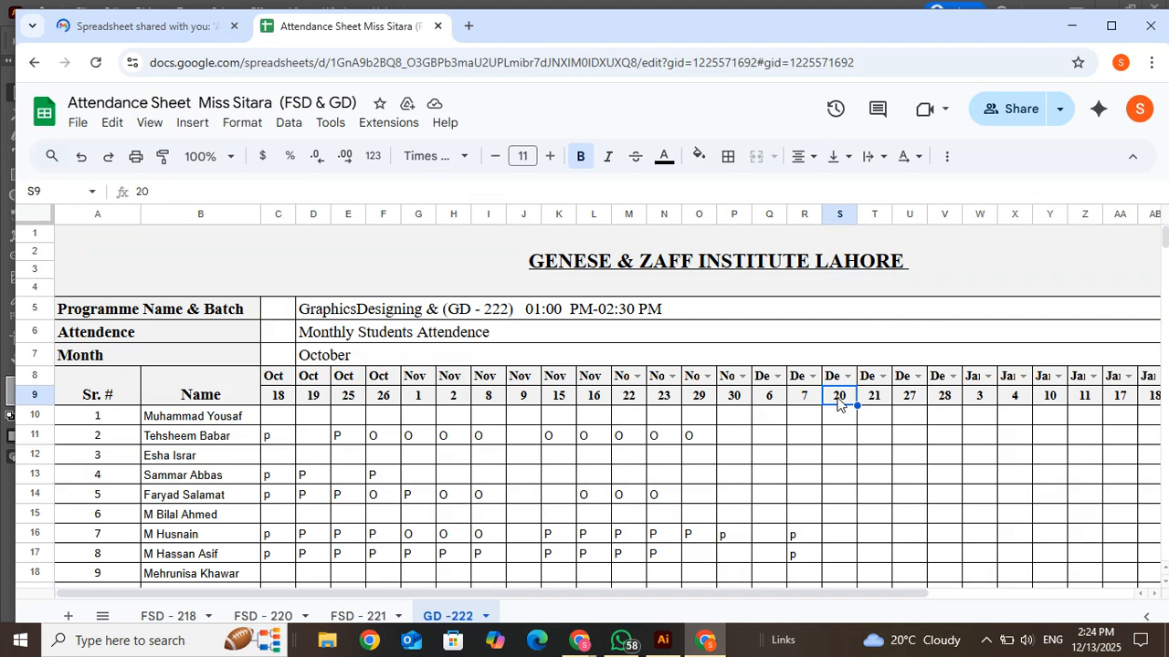
pyautogui.write('13')
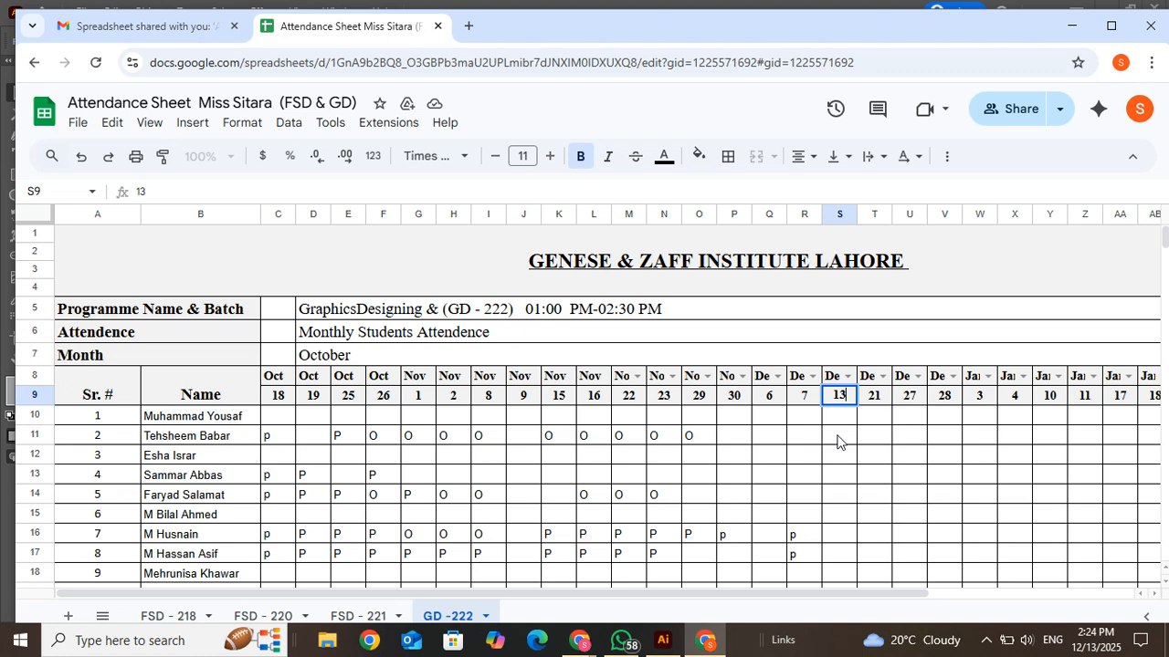
pyautogui.click(838, 435)
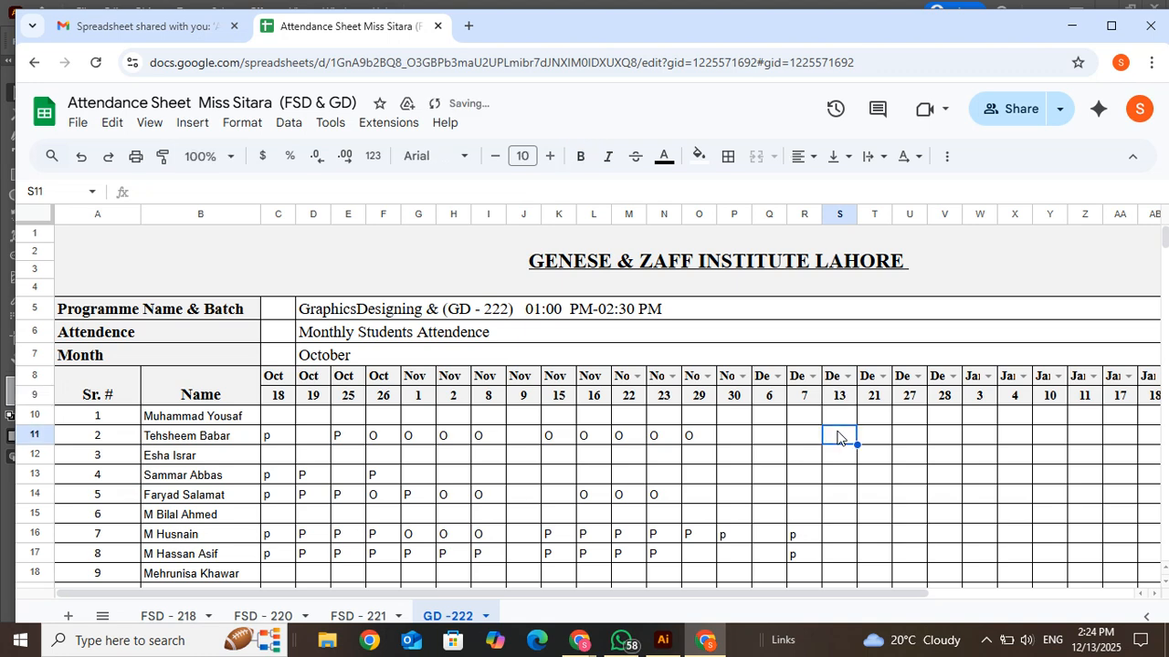
# Switch to the Google Meet call, show the in-call messages, and send "awaz a rhi hy" to the participants
pyautogui.moveTo(579, 639)
pyautogui.click(520, 610)
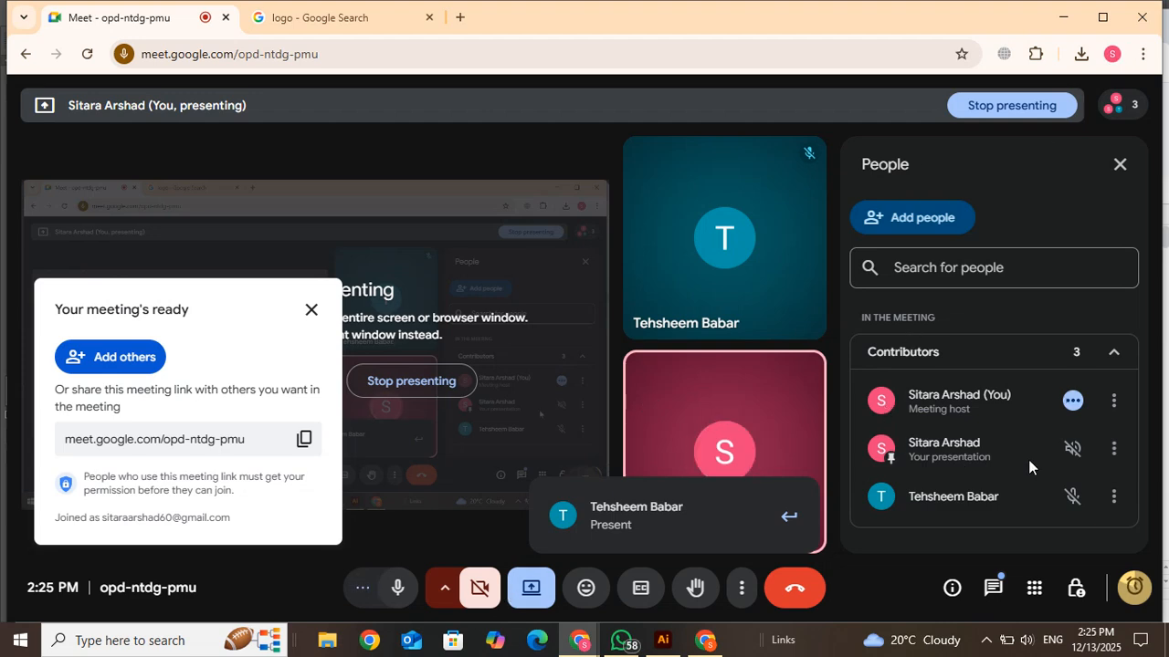
pyautogui.click(992, 590)
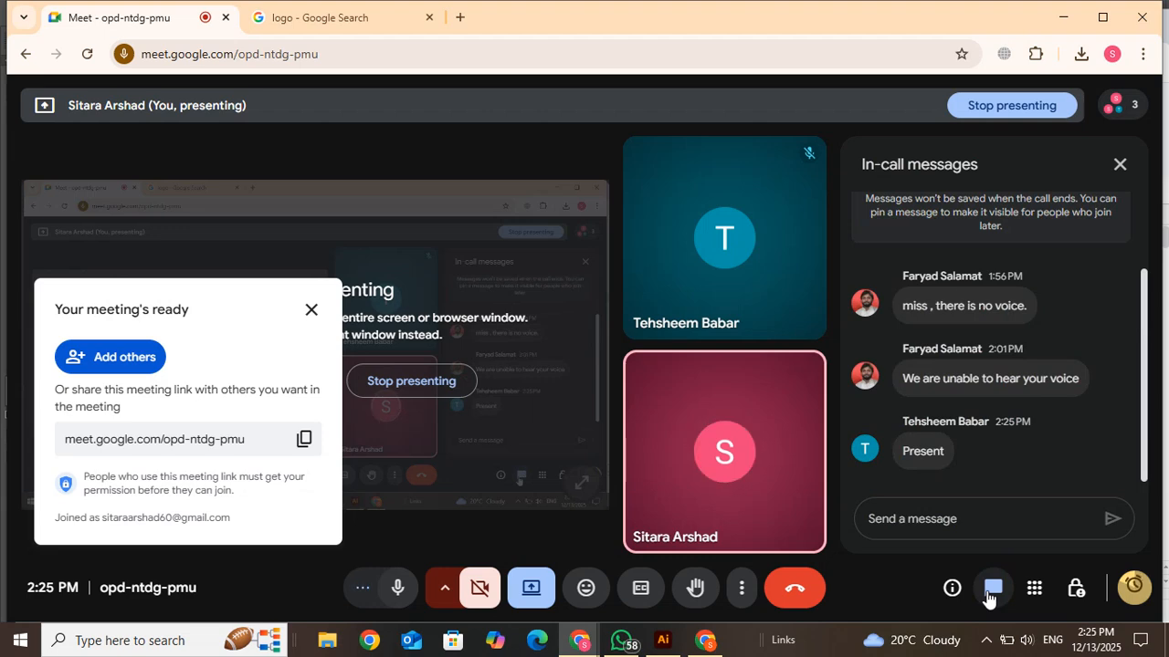
pyautogui.moveTo(764, 547)
pyautogui.write('awaz a')
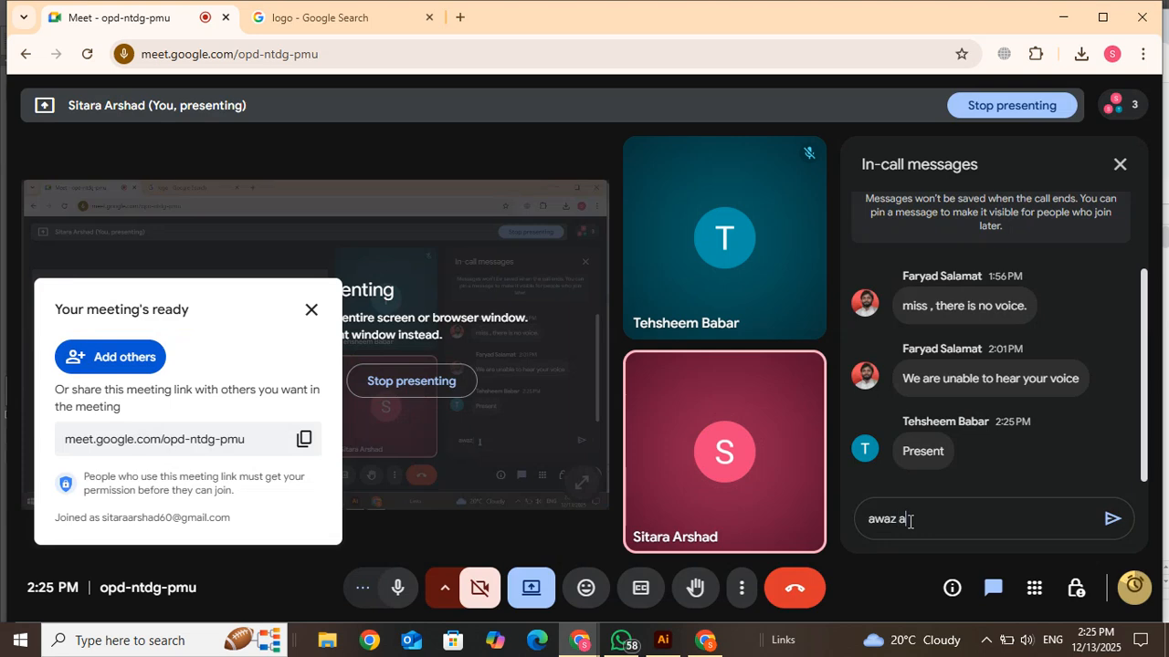
pyautogui.write(' rhi hy')
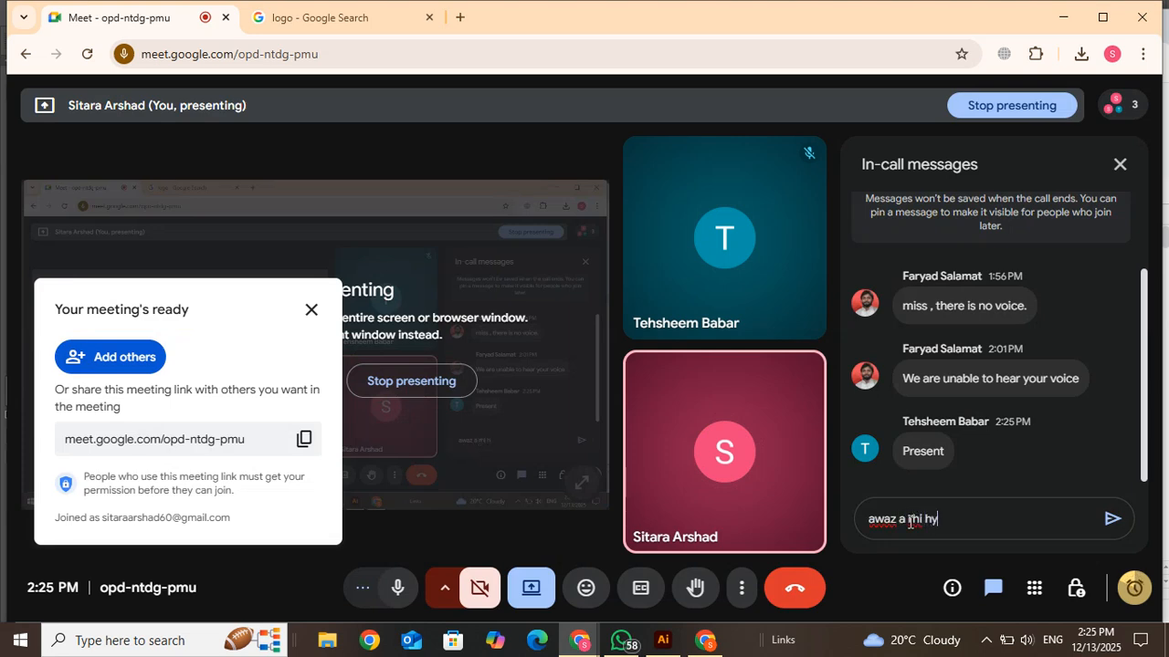
pyautogui.press('Return')
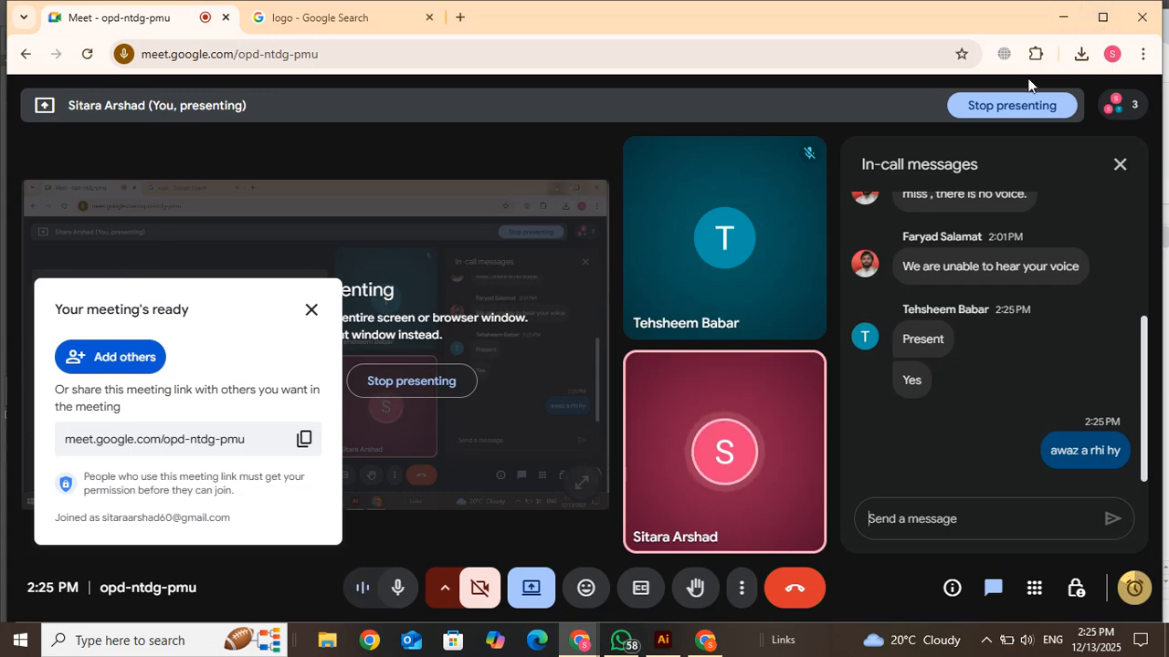
# Return to the GD -222 attendance sheet and mark O for December 13 in cells S11 and S14
pyautogui.click(1062, 16)
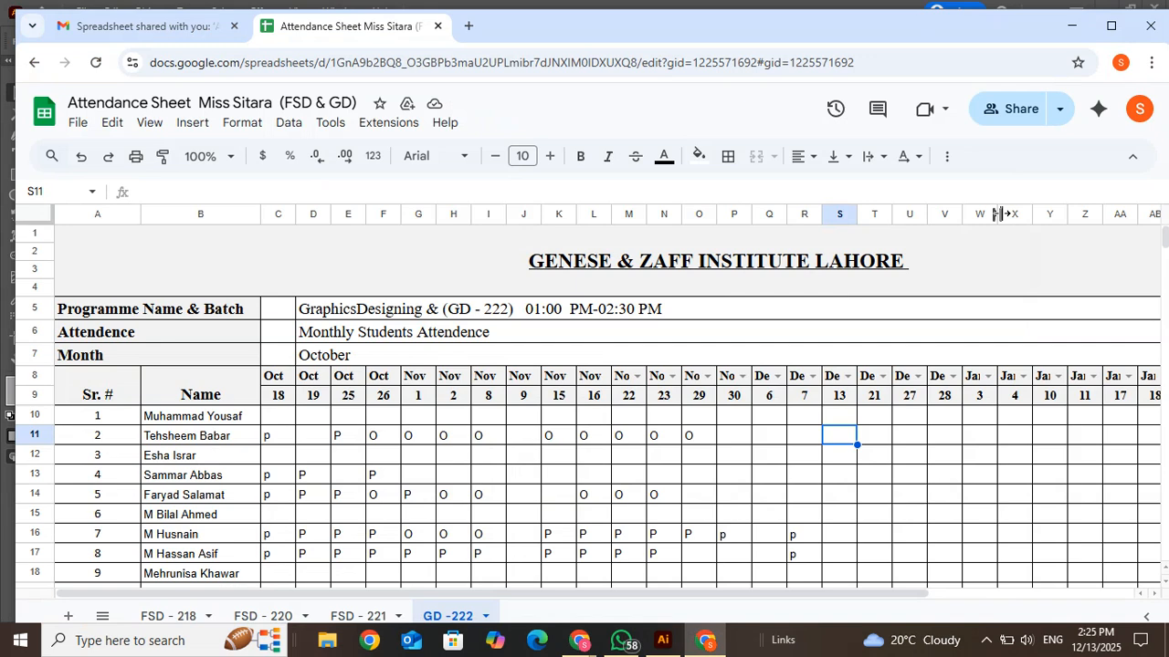
pyautogui.write('O')
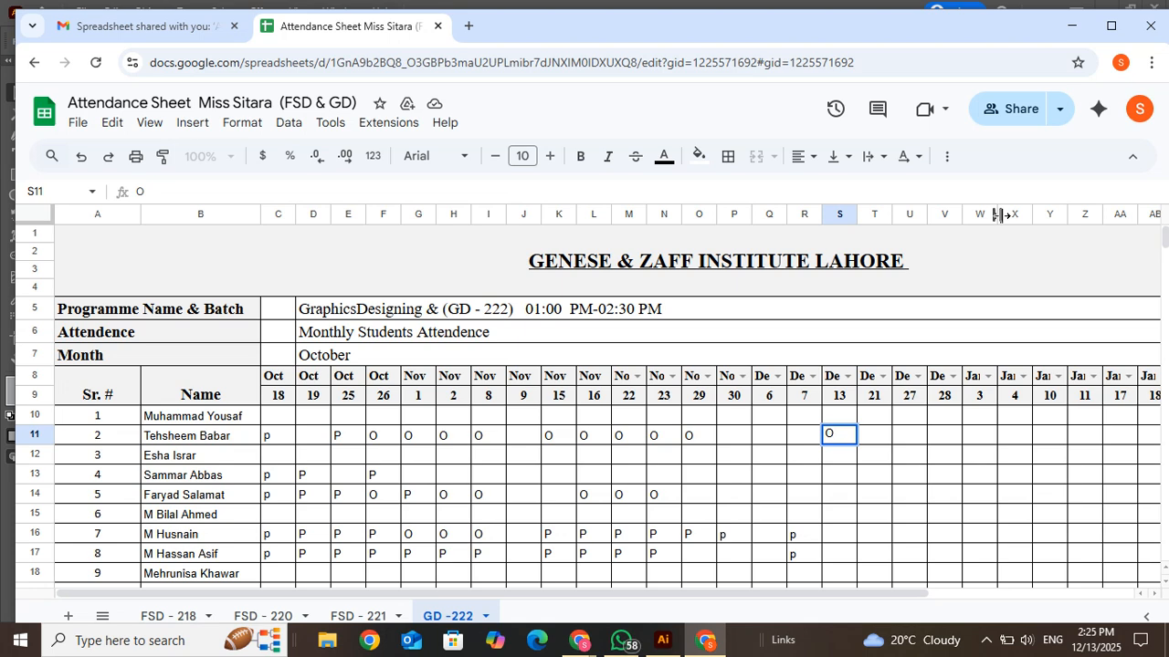
pyautogui.press('Return')
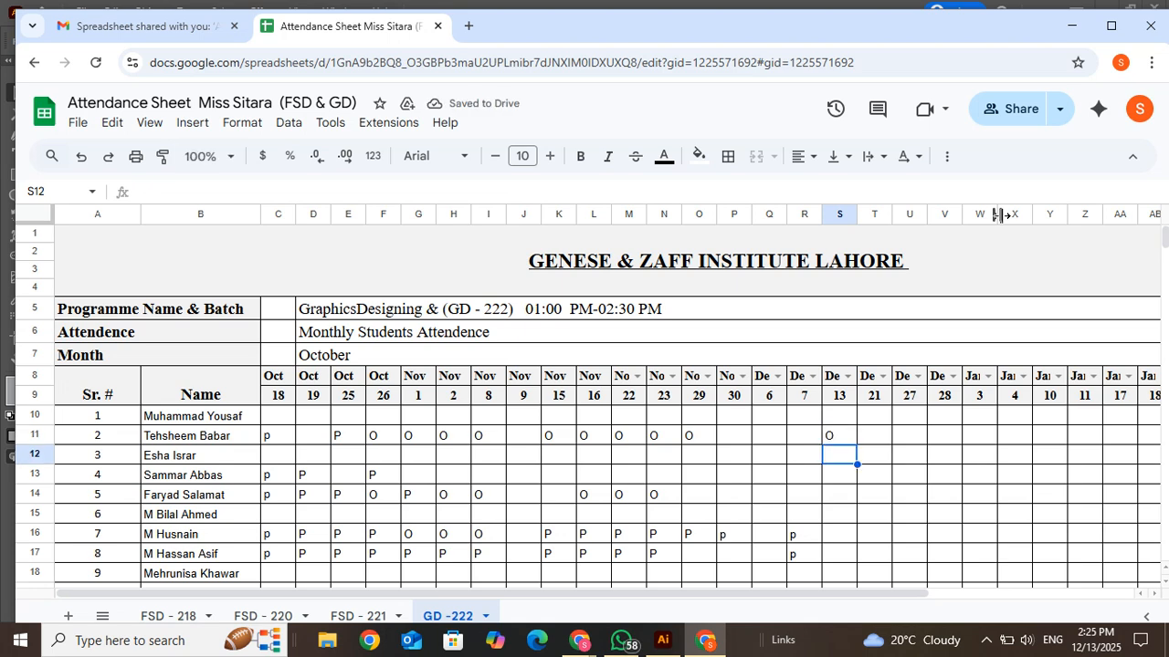
pyautogui.press('Down')
pyautogui.press('Down')
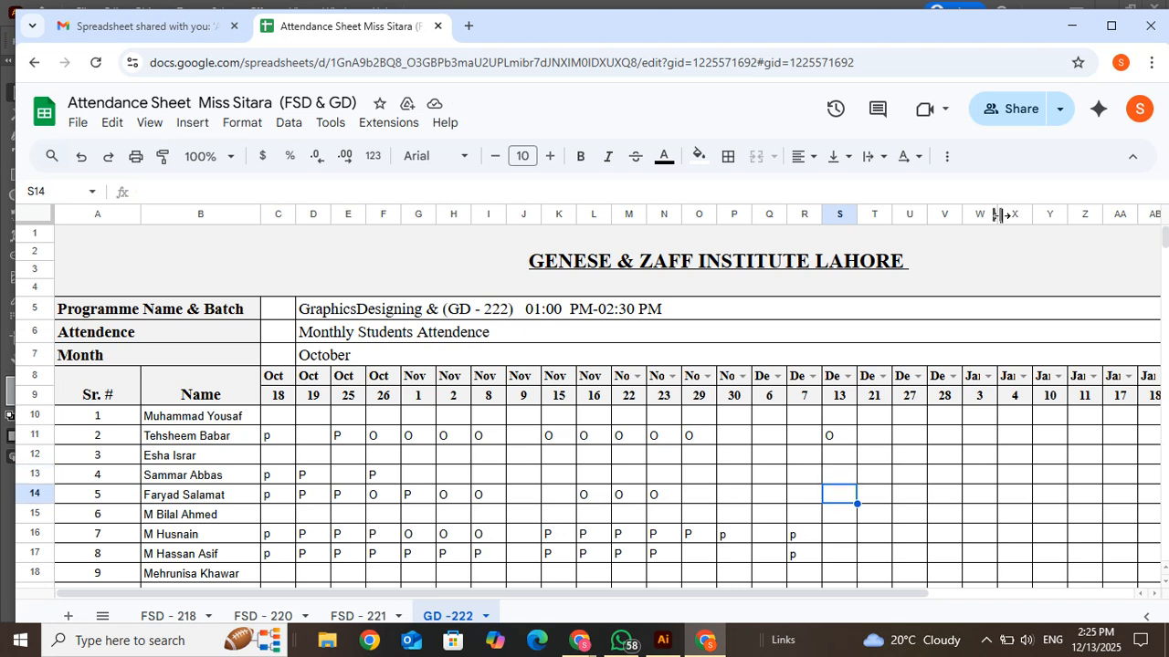
pyautogui.press('Down')
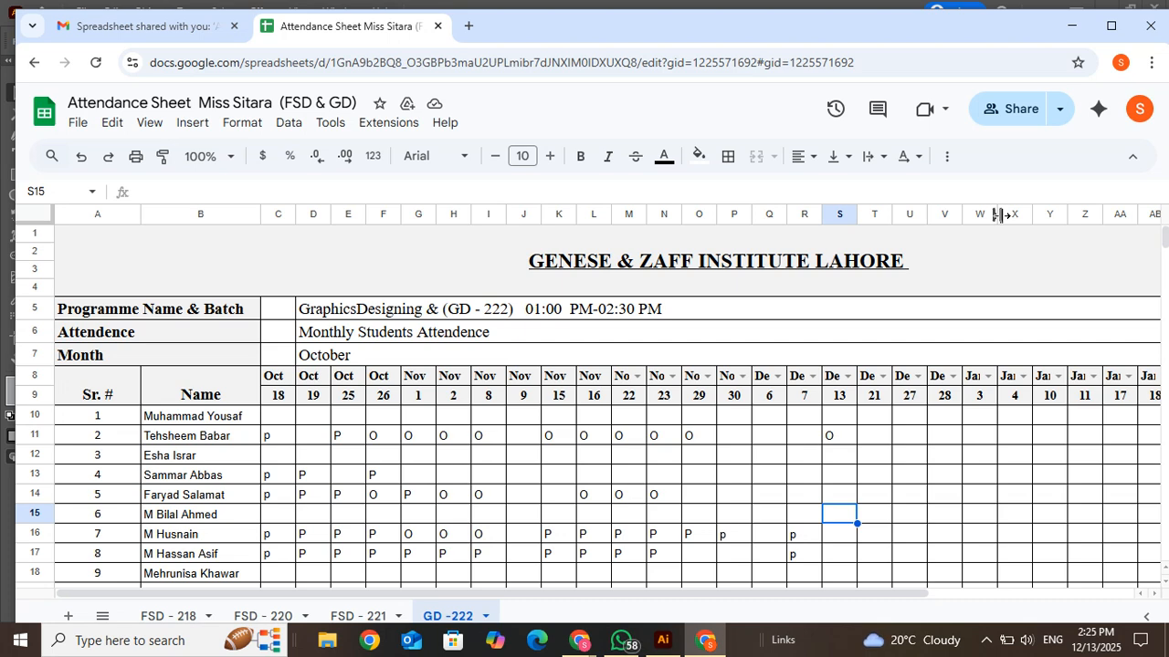
pyautogui.press('Up')
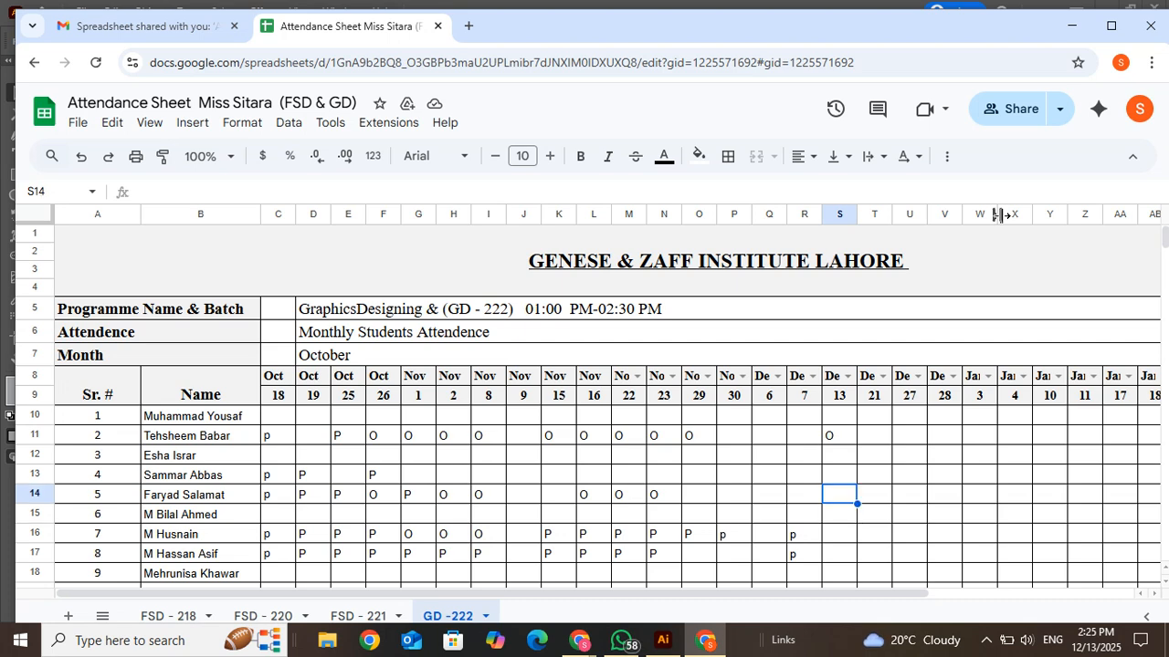
pyautogui.write('O')
pyautogui.press('Return')
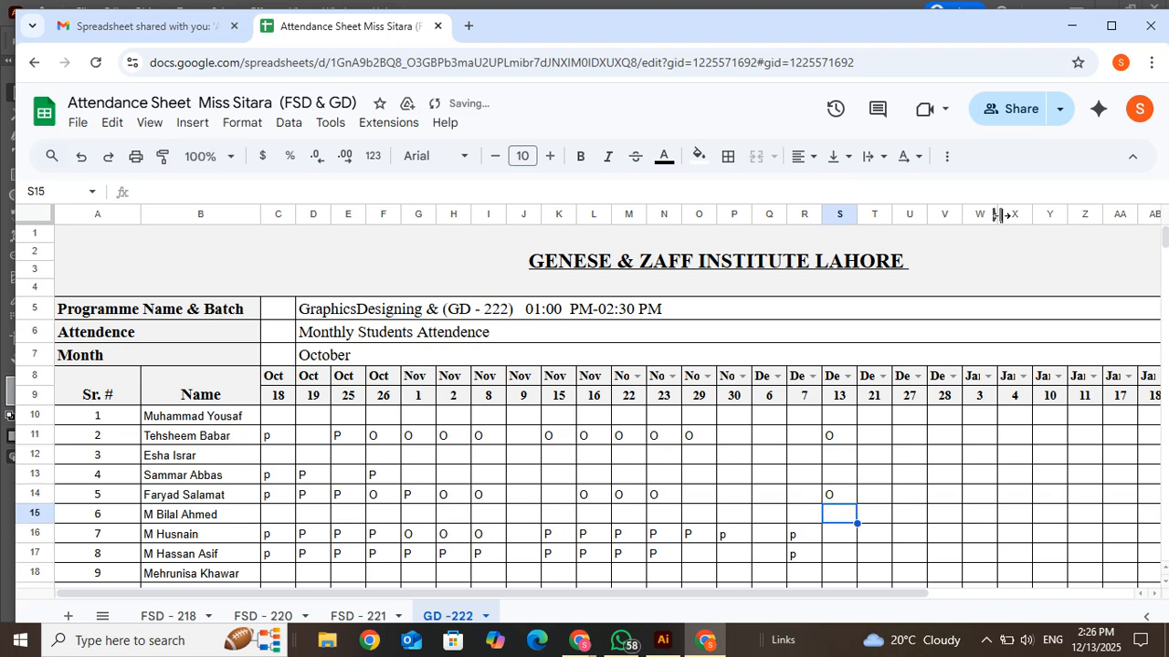
# Mark P for December 13 in cells S16 and S17 for students 7 and 8
pyautogui.press('Down')
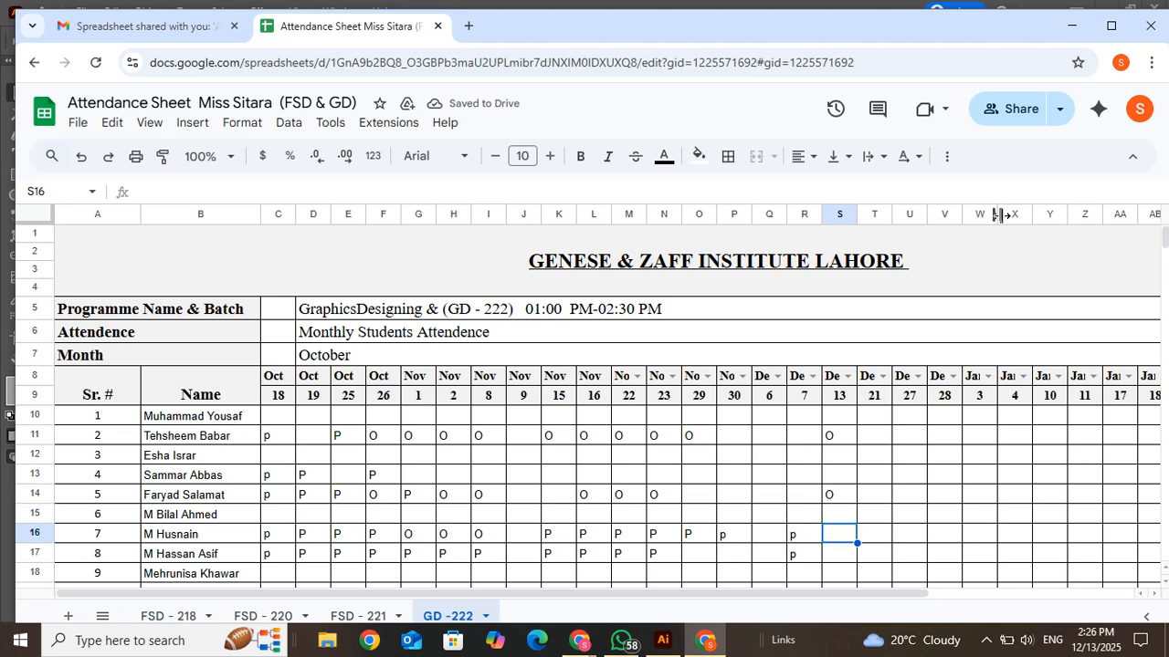
pyautogui.write('P')
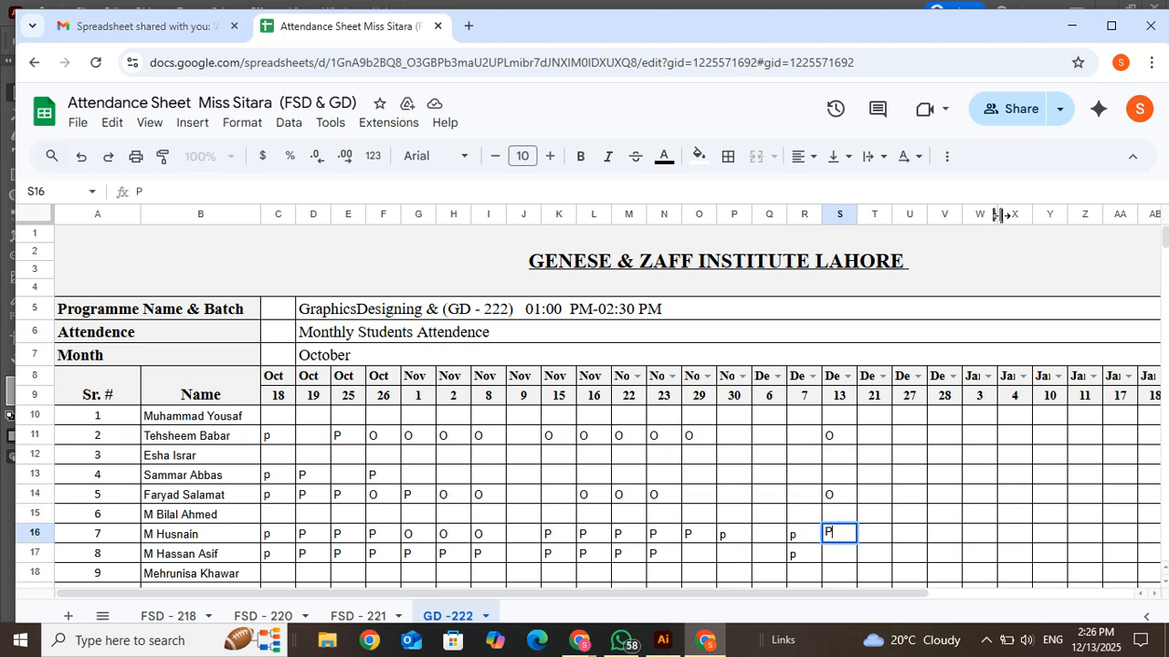
pyautogui.press('Return')
pyautogui.write('O')
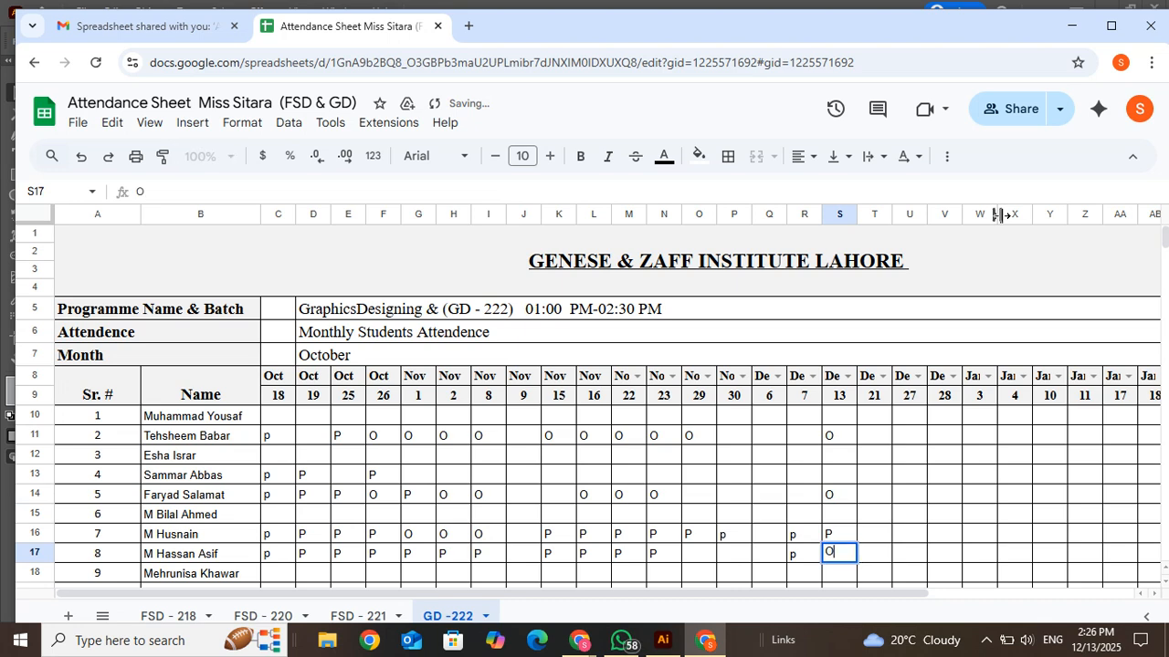
pyautogui.press('BackSpace')
pyautogui.write('P')
pyautogui.press('Return')
# Go through the December 13 column for the students in rows 18 to 24
pyautogui.press('Down')
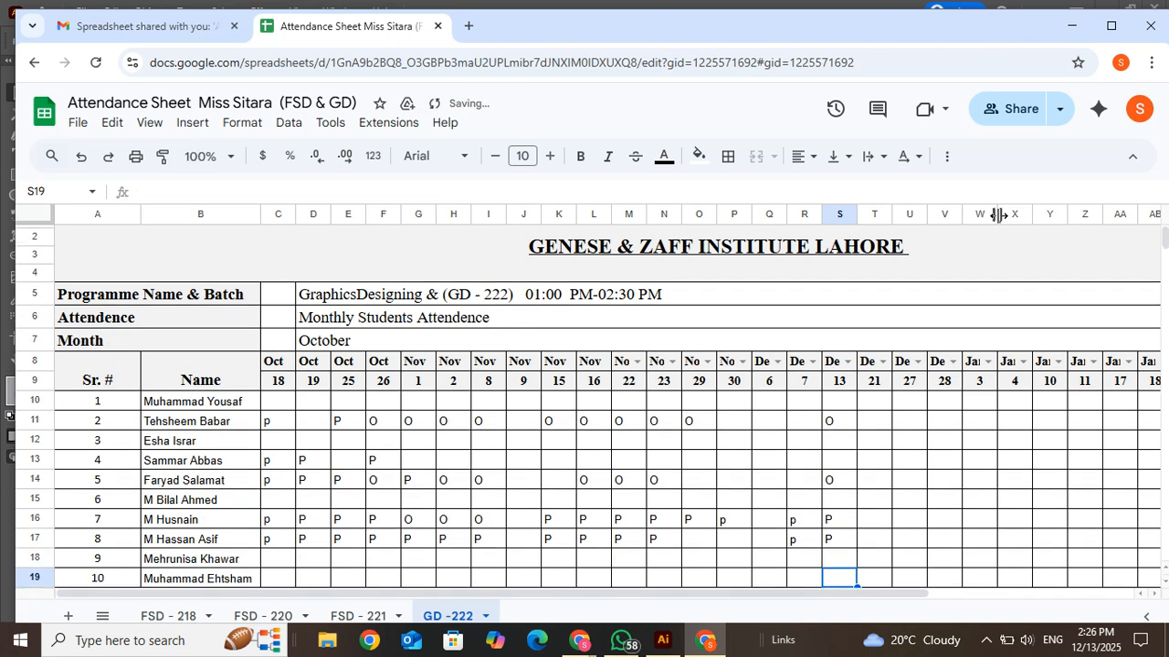
pyautogui.press('Down')
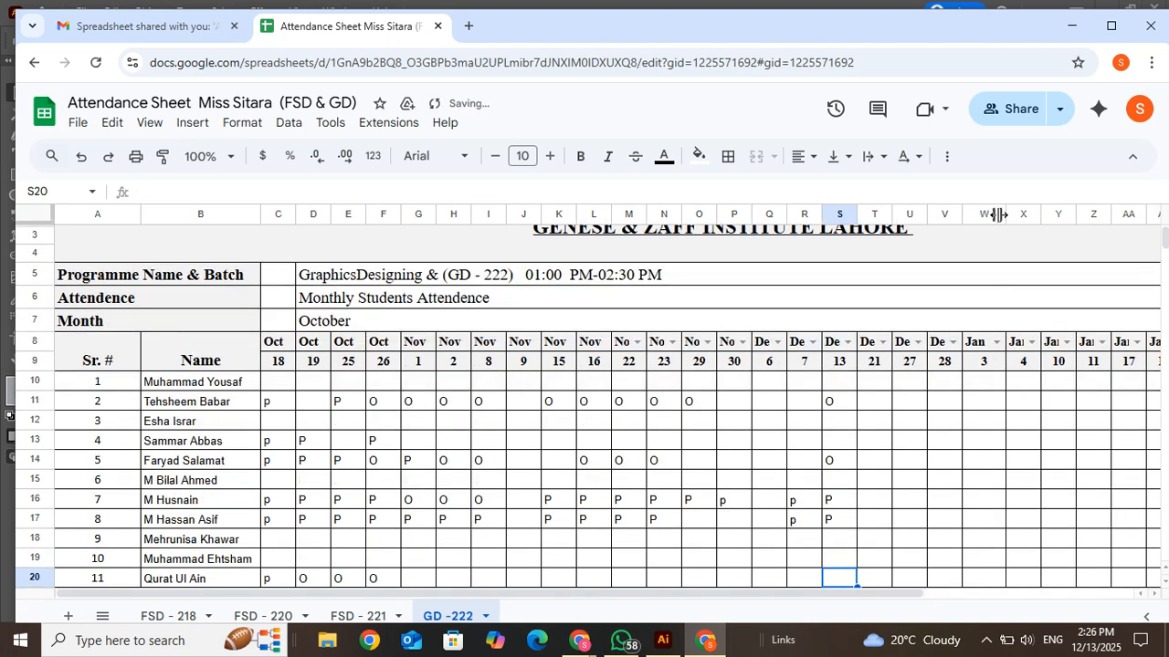
pyautogui.press('Down')
pyautogui.press('Down')
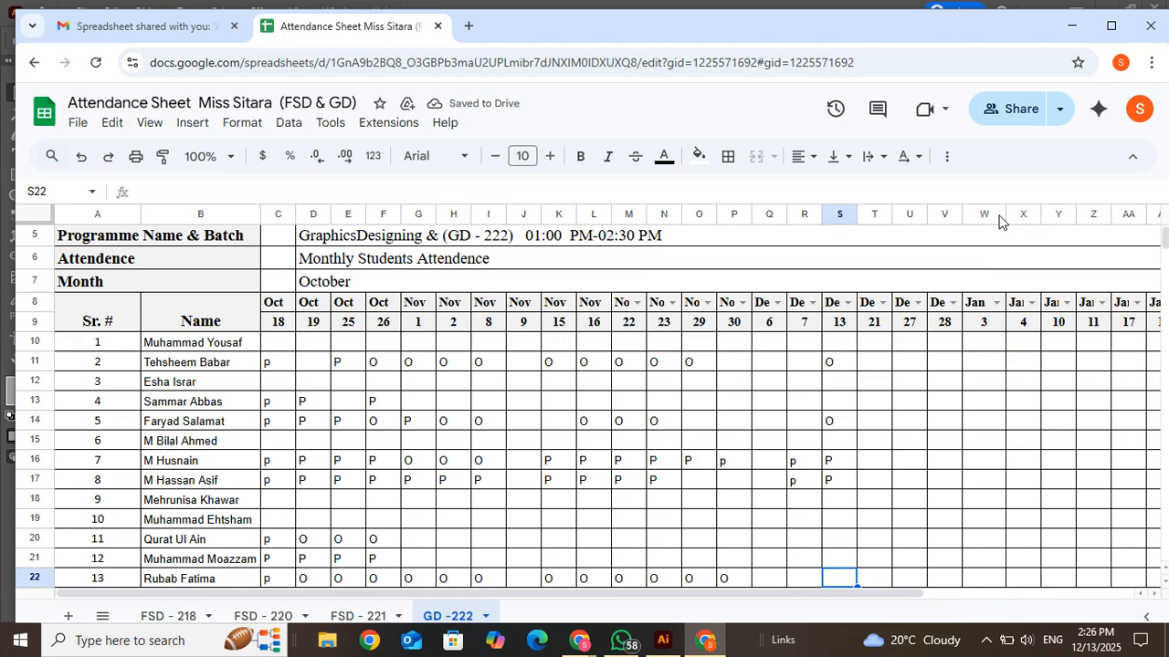
pyautogui.press('Down')
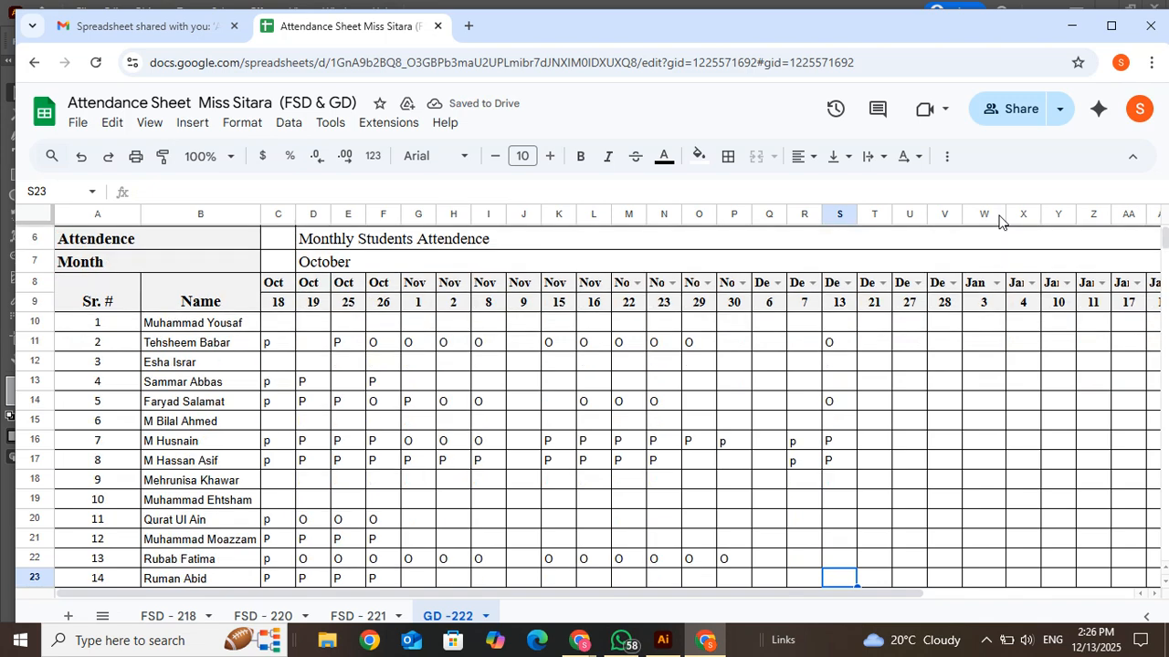
pyautogui.press('Down')
pyautogui.click(984, 214)
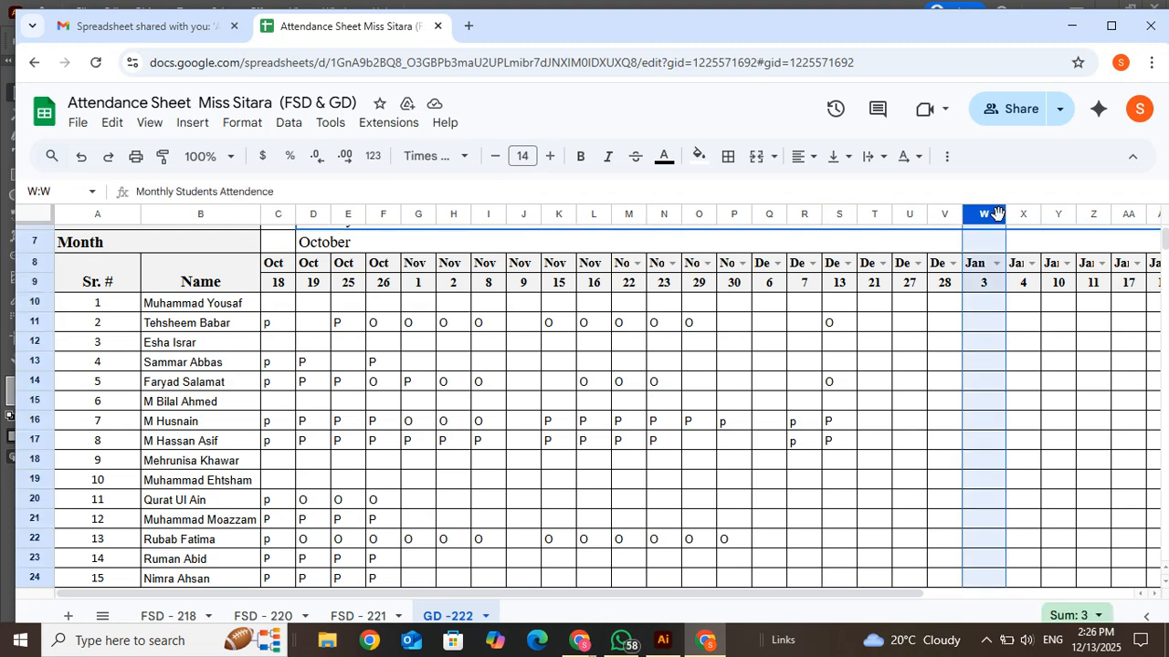
pyautogui.press('Down')
pyautogui.press('Down')
pyautogui.press('Down')
pyautogui.press('Down')
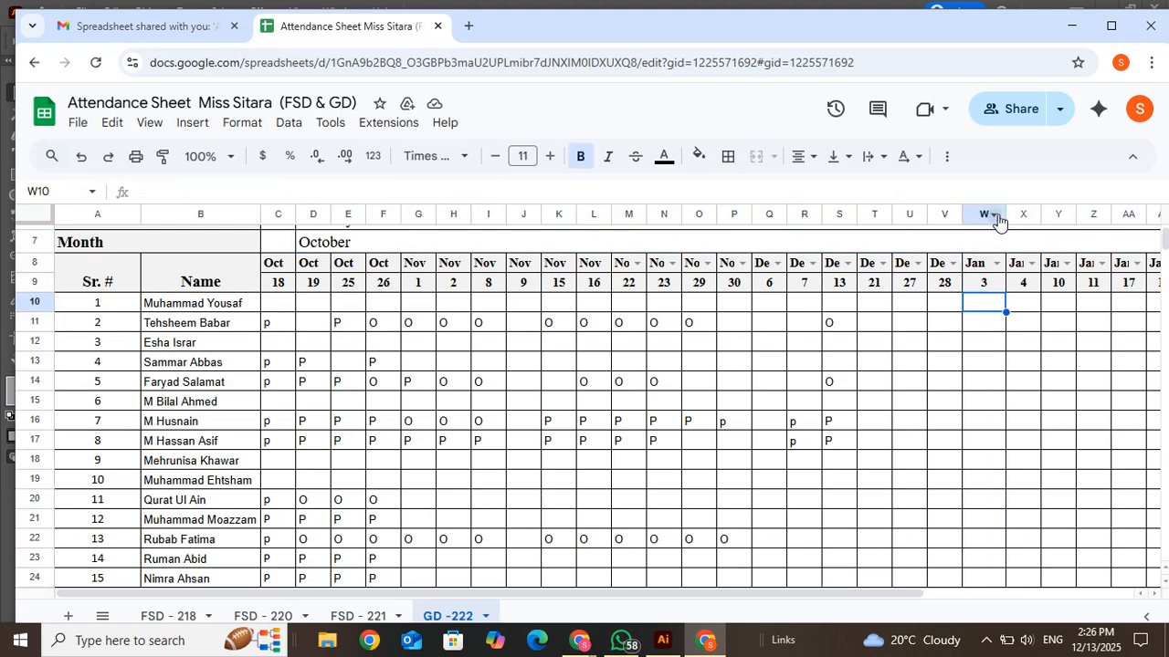
# Mark P for December 13 in cell S30 for student 21
pyautogui.click(829, 579)
pyautogui.press('Down')
pyautogui.press('Down')
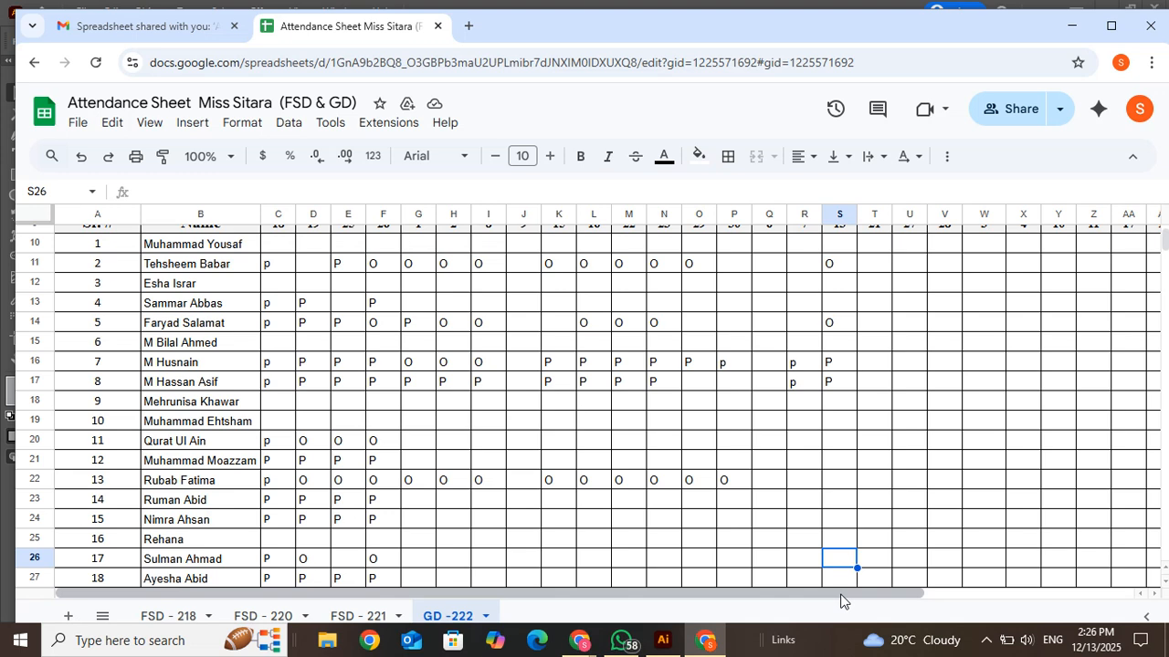
pyautogui.press('Down')
pyautogui.press('Down')
pyautogui.press('Down')
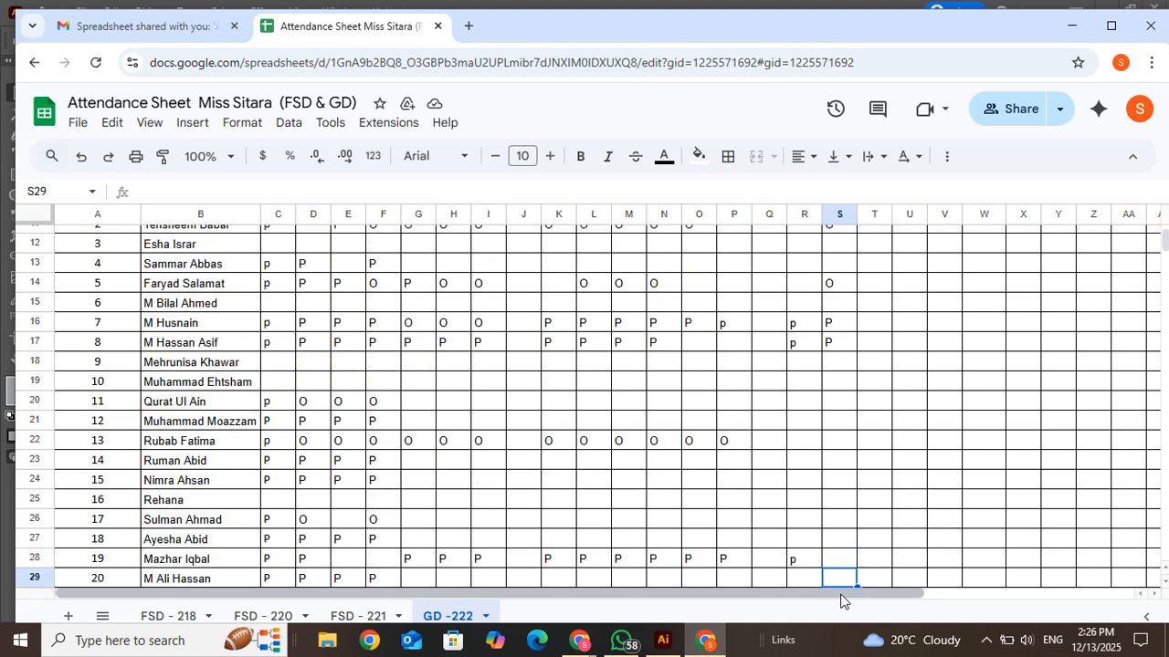
pyautogui.press('Up')
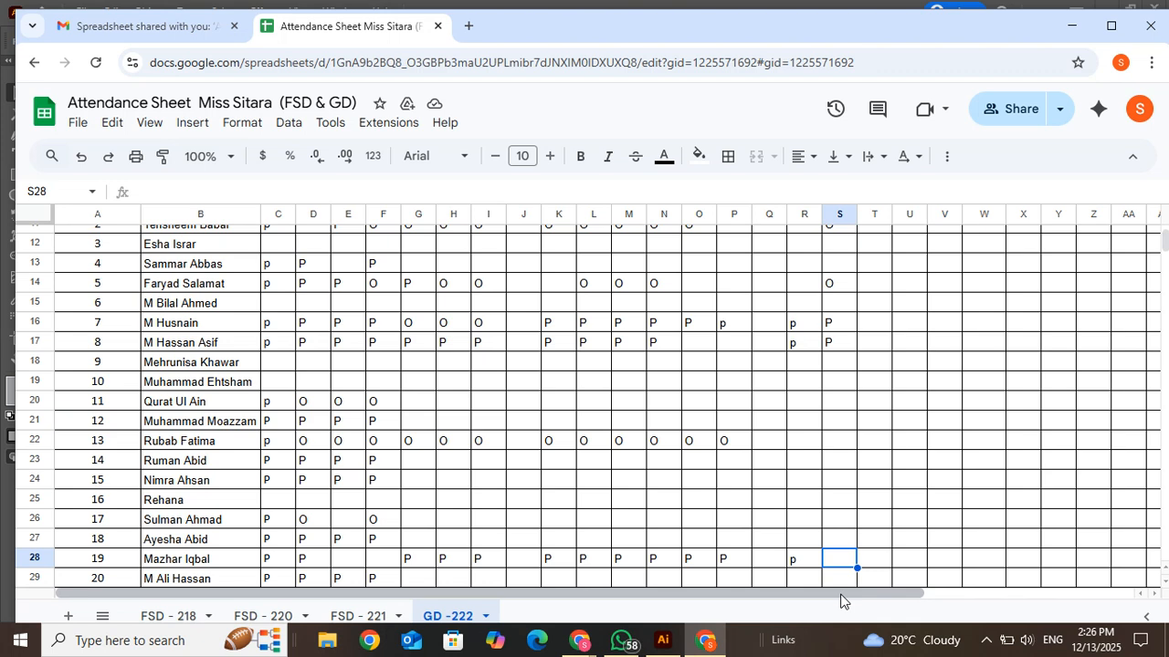
pyautogui.press('Down')
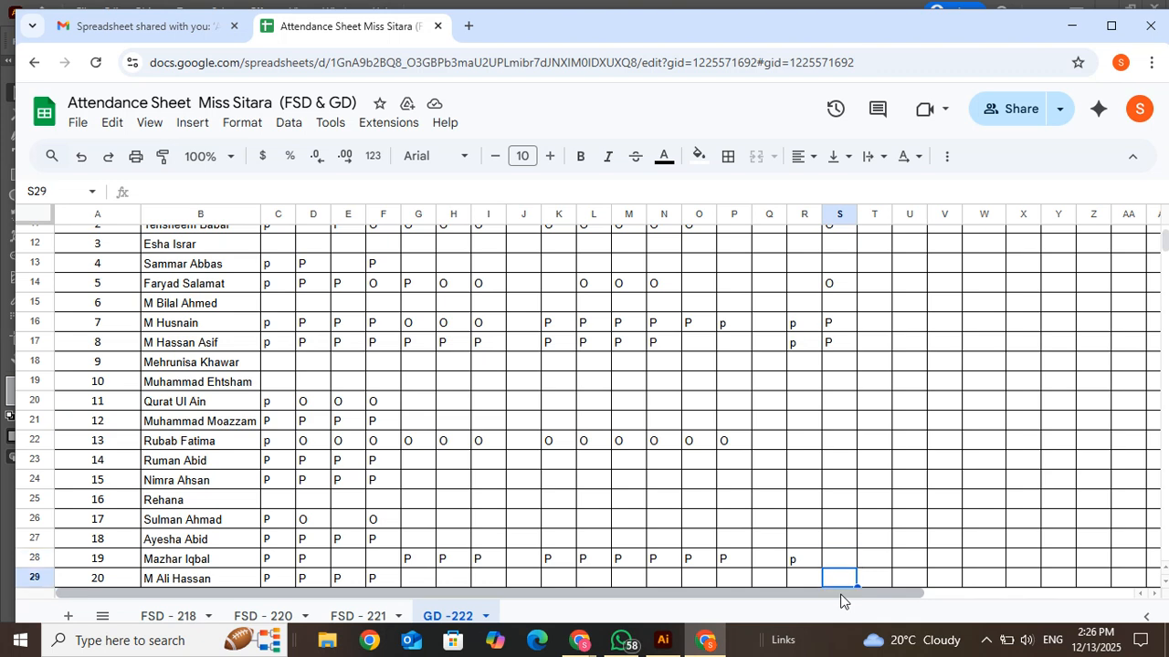
pyautogui.press('Down')
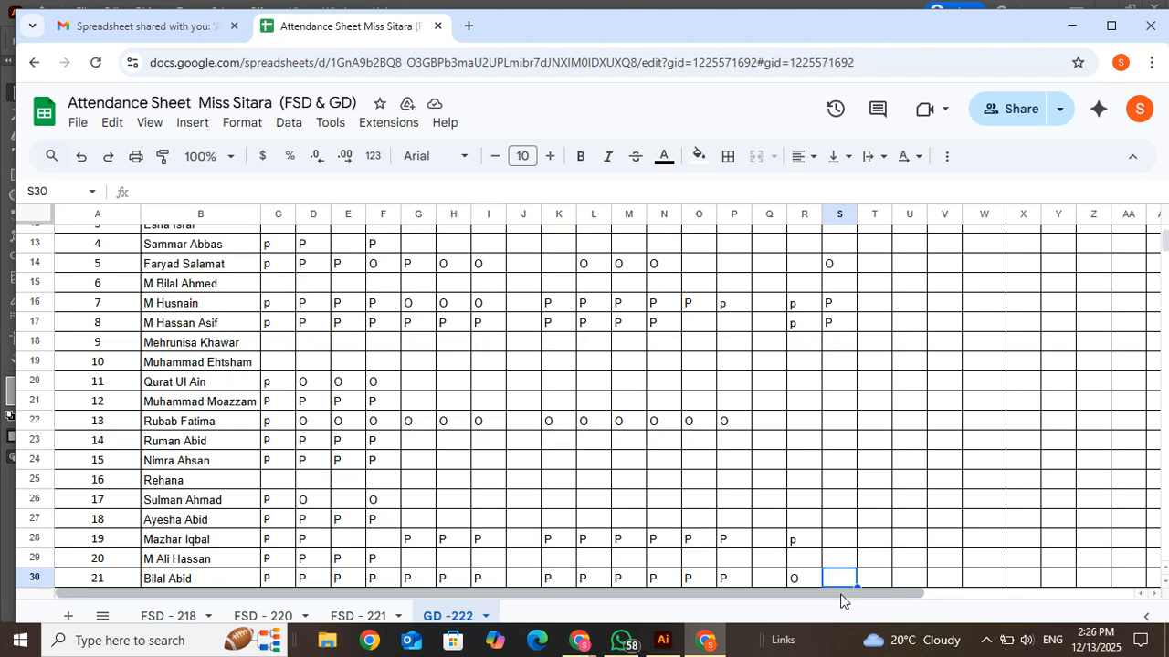
pyautogui.write('P')
pyautogui.press('Return')
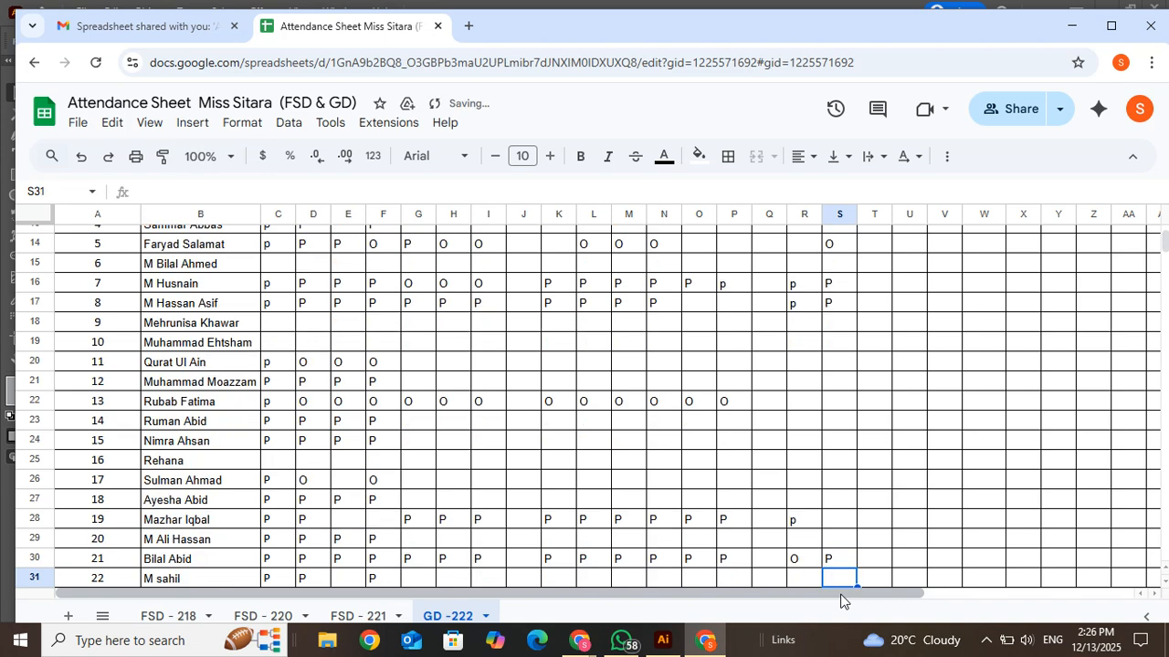
# Mark P for December 13 in cell S38 for the unnumbered student in row 38
pyautogui.press('Down')
pyautogui.press('Down')
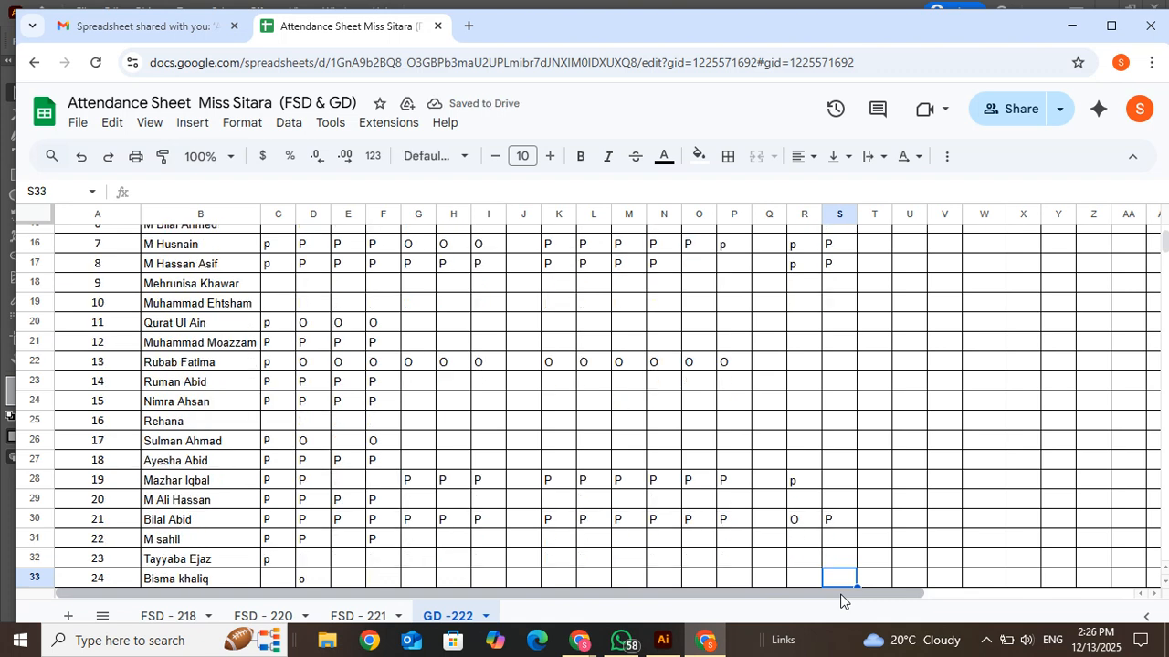
pyautogui.press('Down')
pyautogui.press('Down')
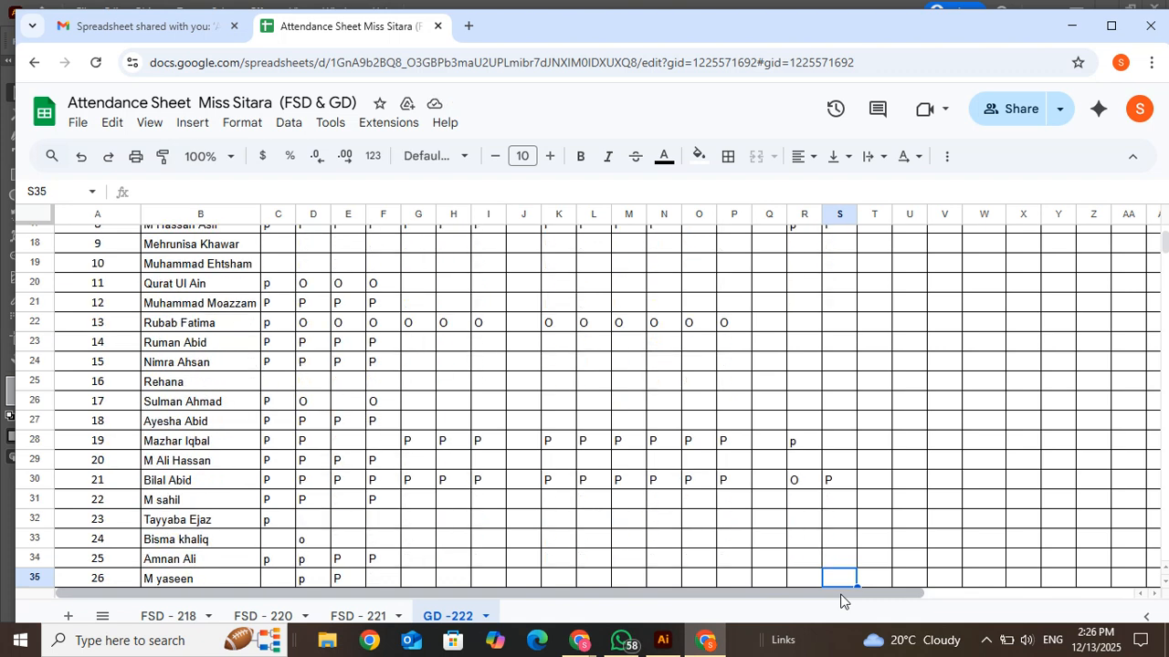
pyautogui.press('Down')
pyautogui.press('Down')
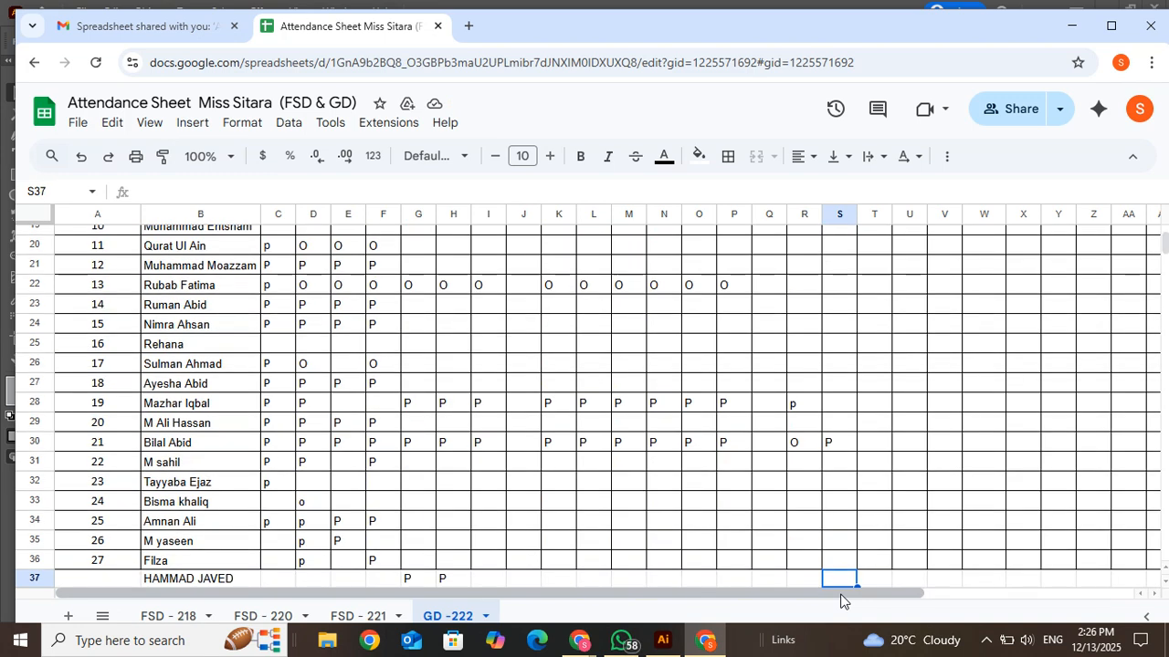
pyautogui.press('Down')
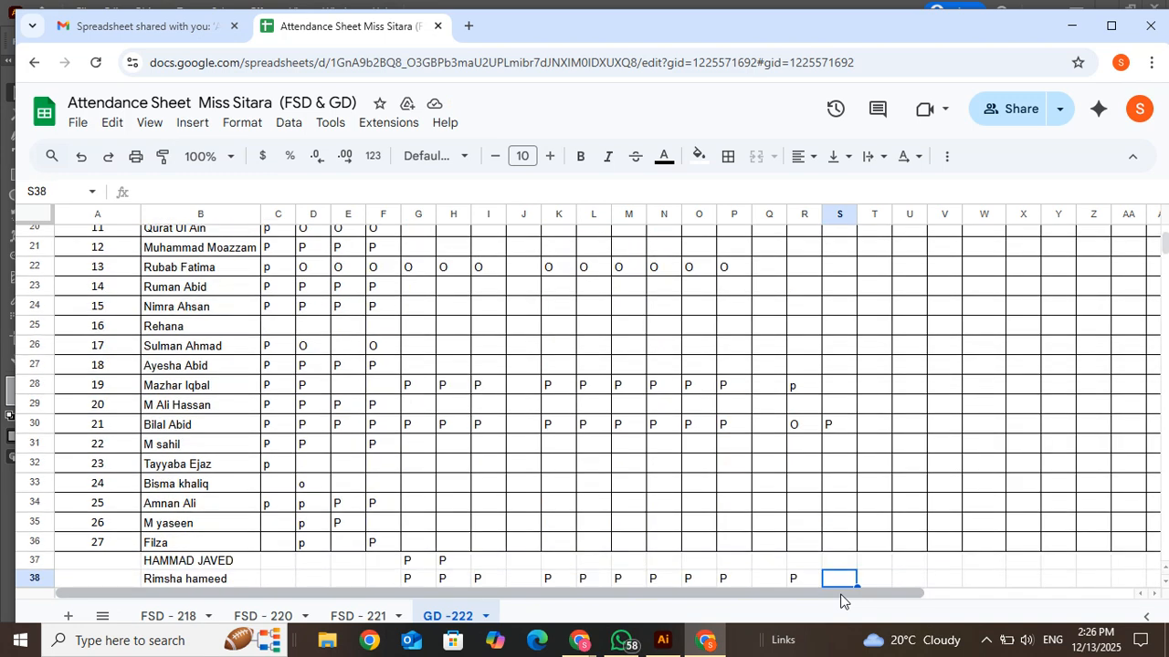
pyautogui.write('P')
pyautogui.press('Return')
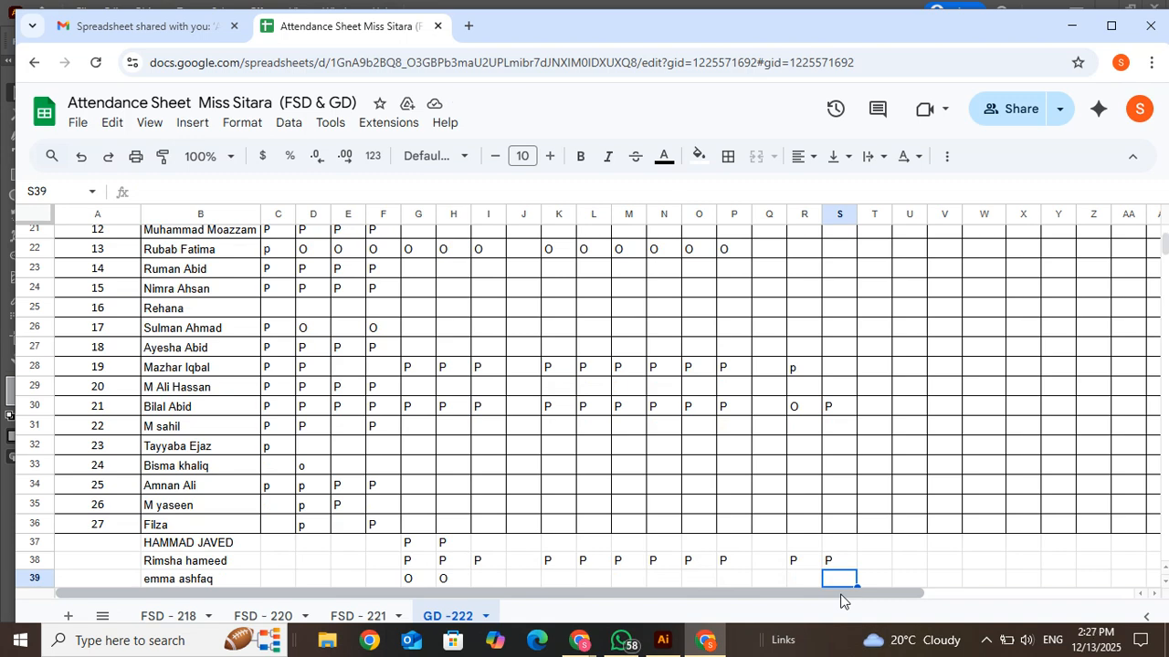
# Mark P for December 13 in cell S41 for the last student on the list
pyautogui.press('Down')
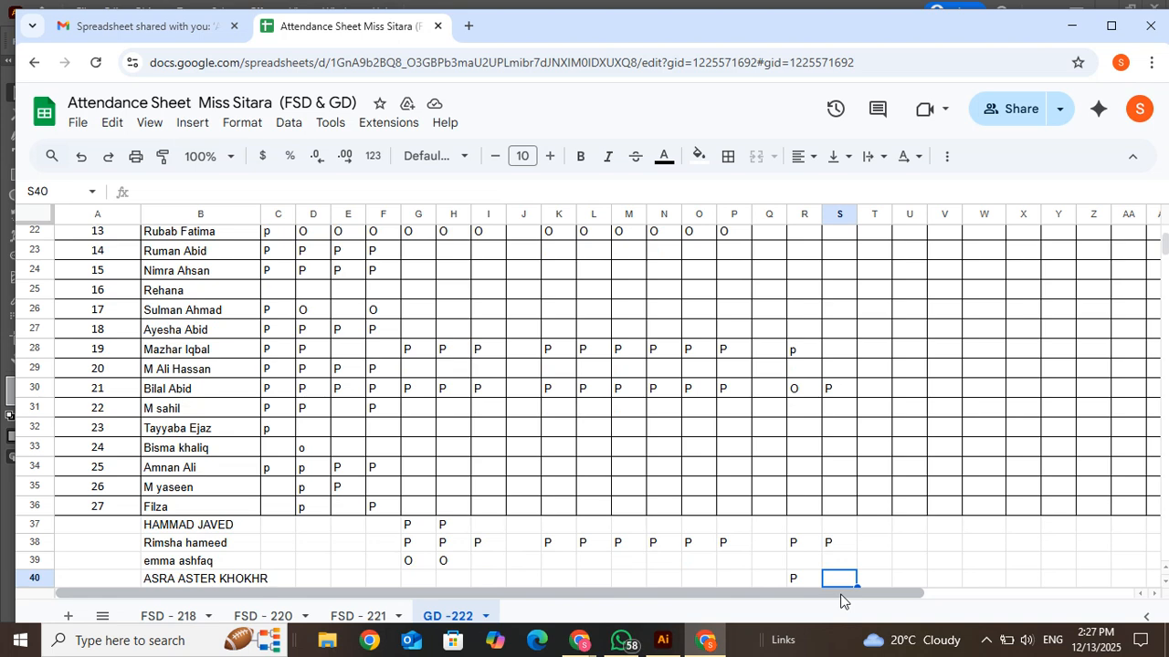
pyautogui.press('Down')
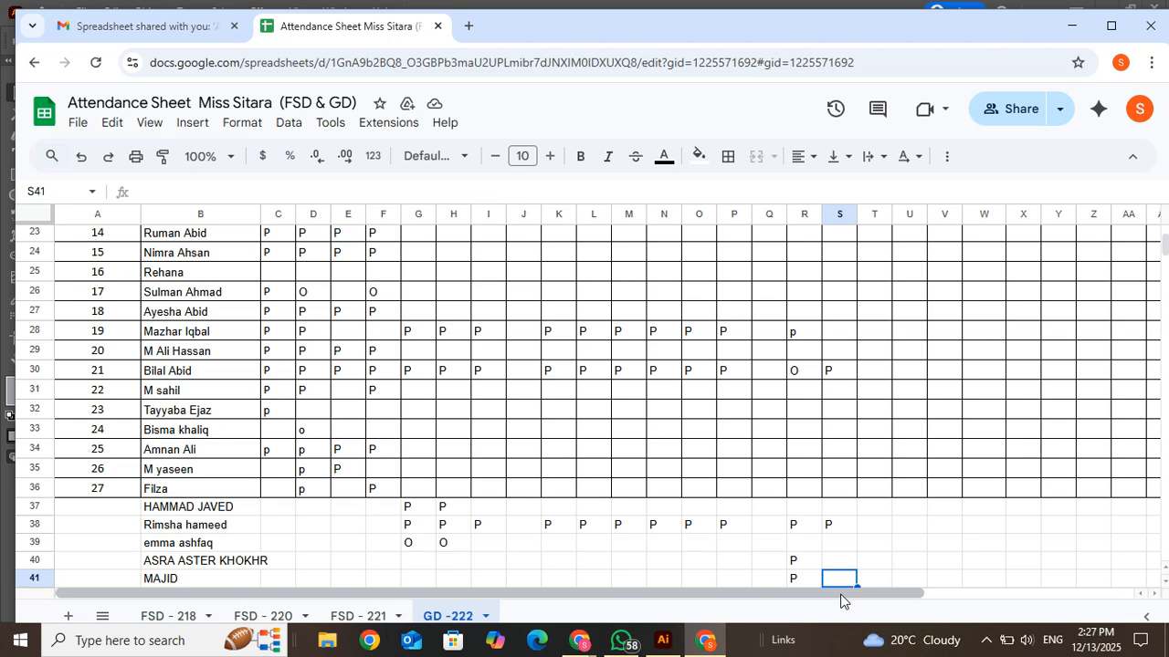
pyautogui.write('P')
pyautogui.press('Return')
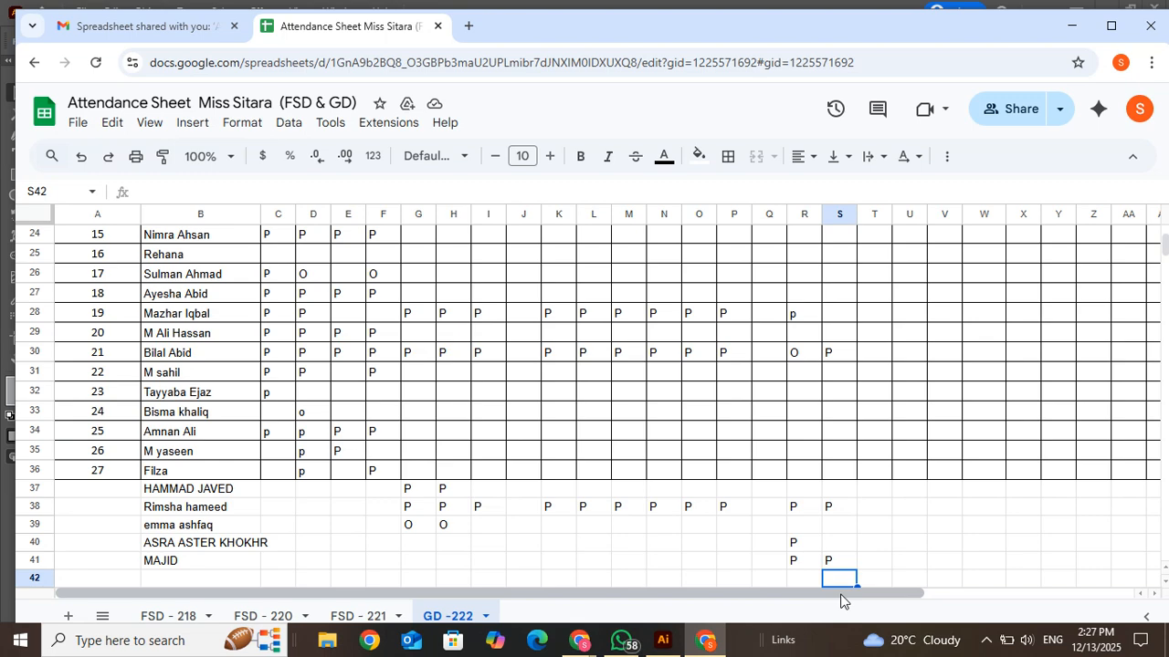
# Switch to Illustrator and reposition the grey triquetra pattern rectangle in Untitled-4 so that it covers the artboard
pyautogui.click(1074, 26)
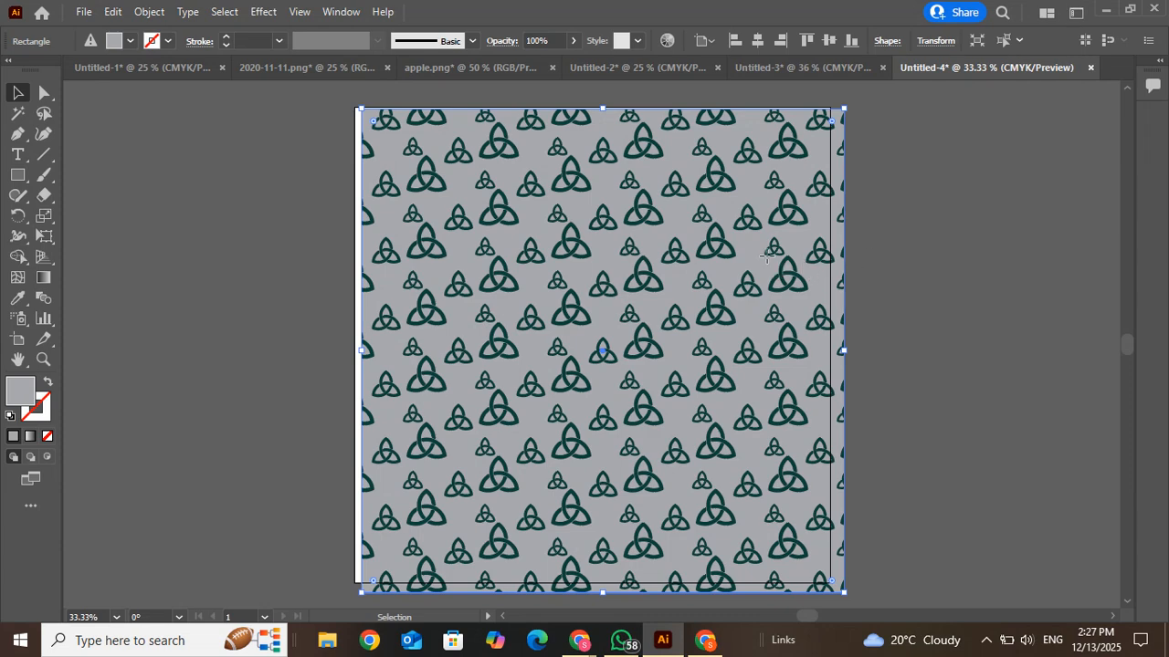
pyautogui.moveTo(765, 256); pyautogui.dragTo(686, 278)
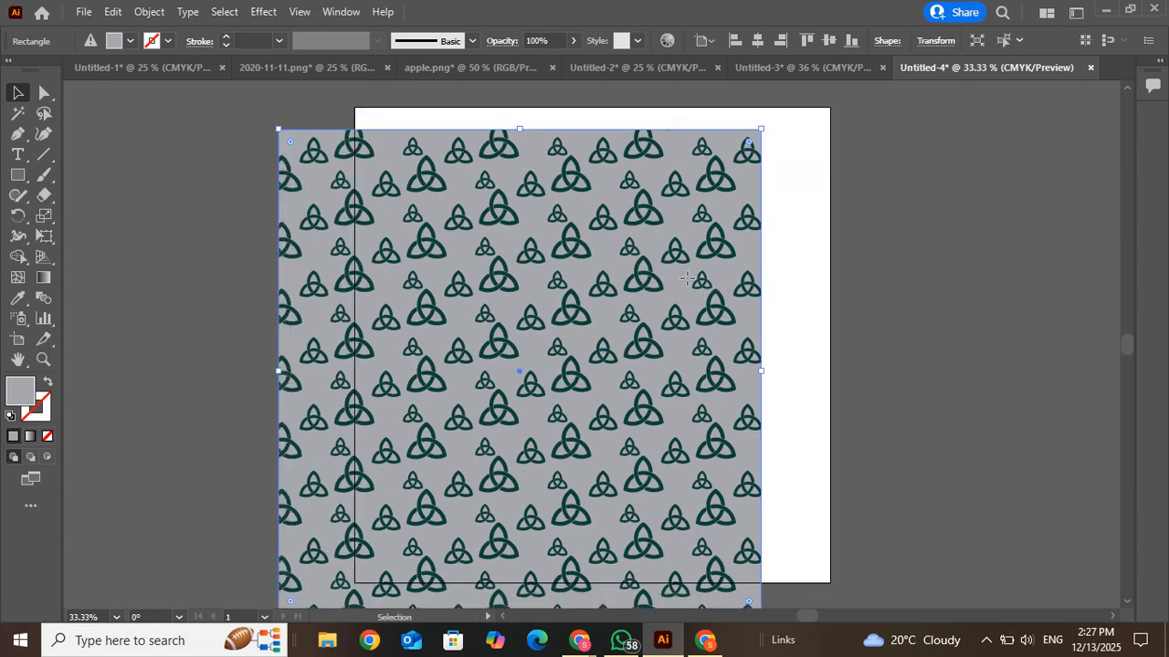
pyautogui.doubleClick(687, 279)
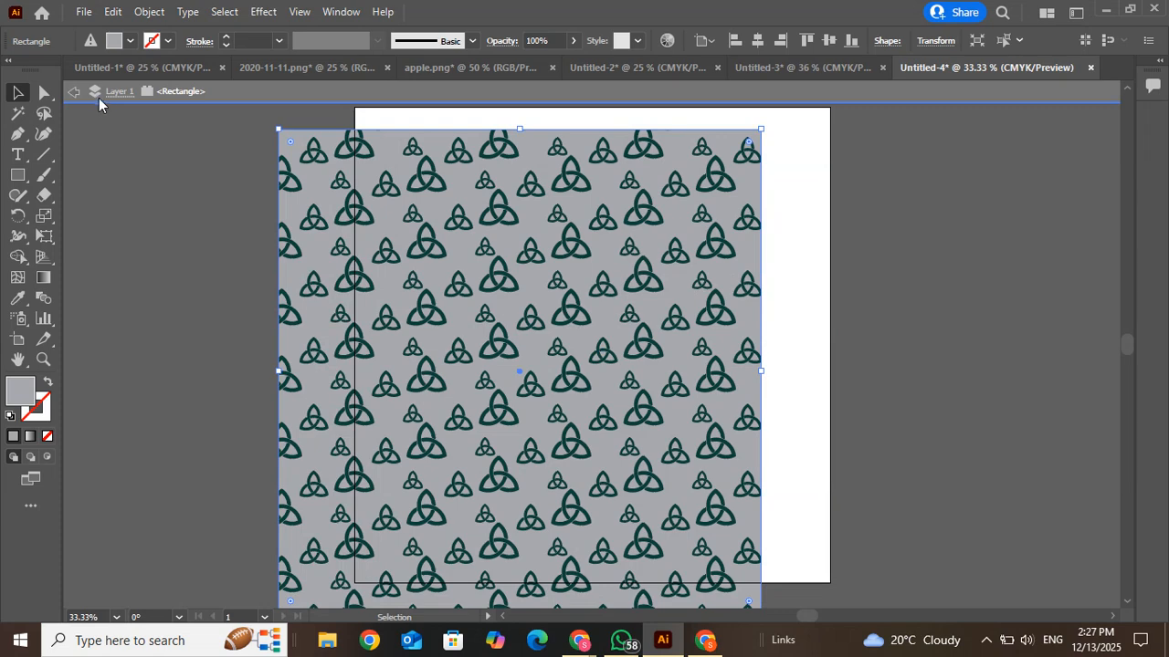
pyautogui.click(82, 96)
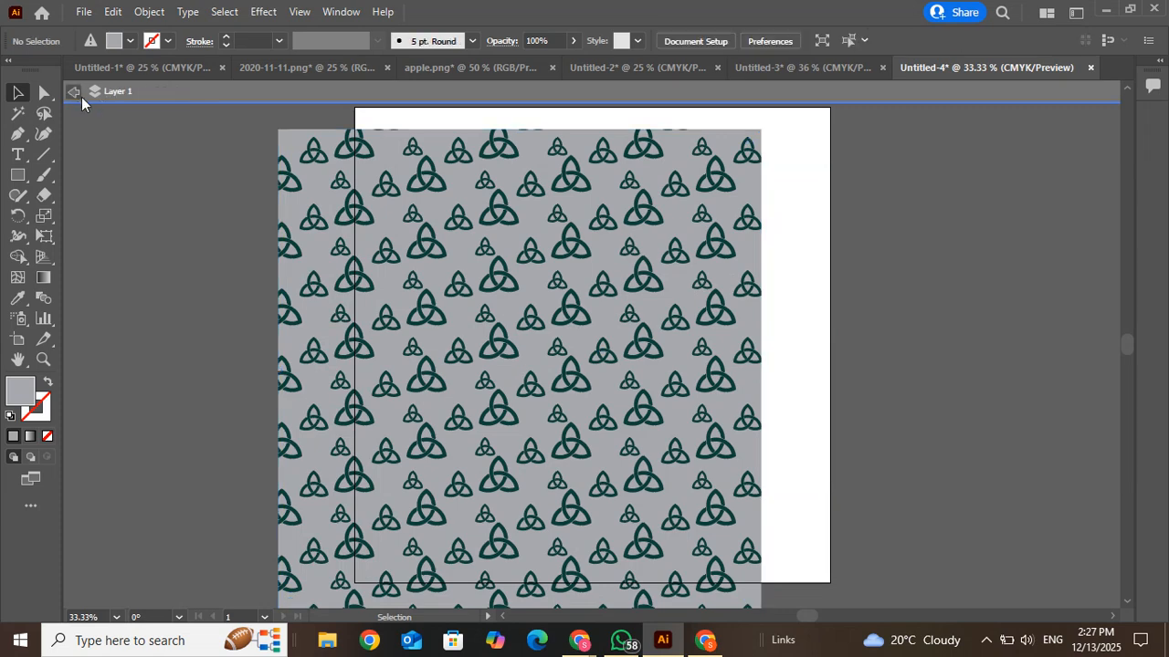
pyautogui.click(81, 97)
pyautogui.moveTo(472, 230); pyautogui.dragTo(546, 209)
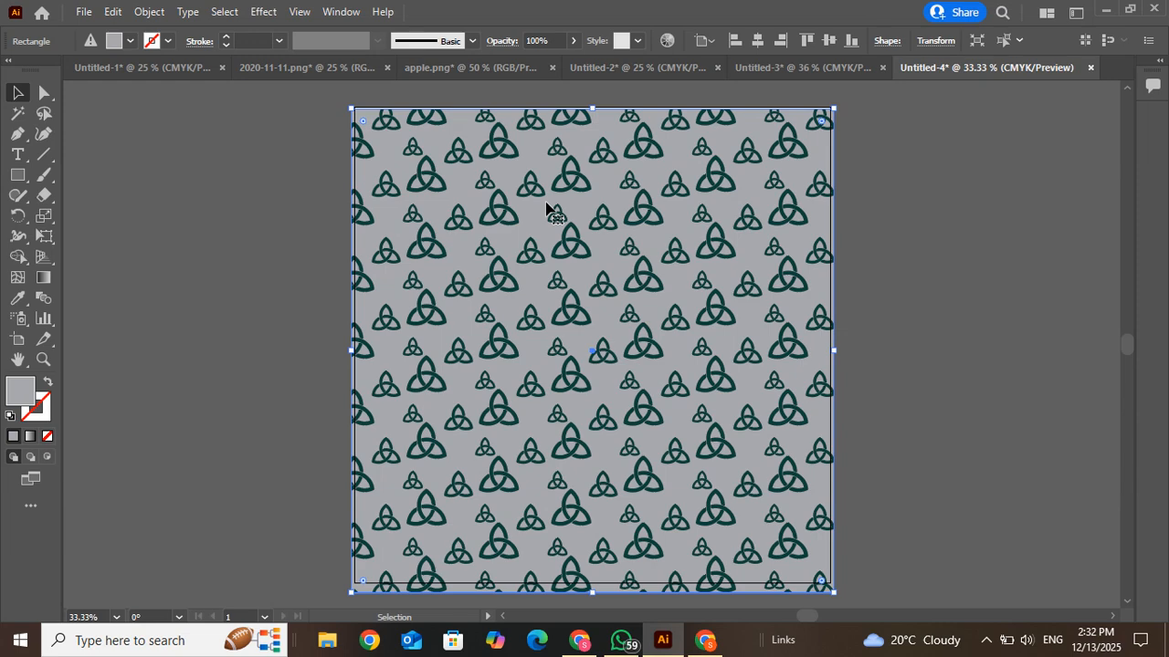
# Close the Untitled-3 and Untitled-4 documents without saving their changes
pyautogui.click(758, 73)
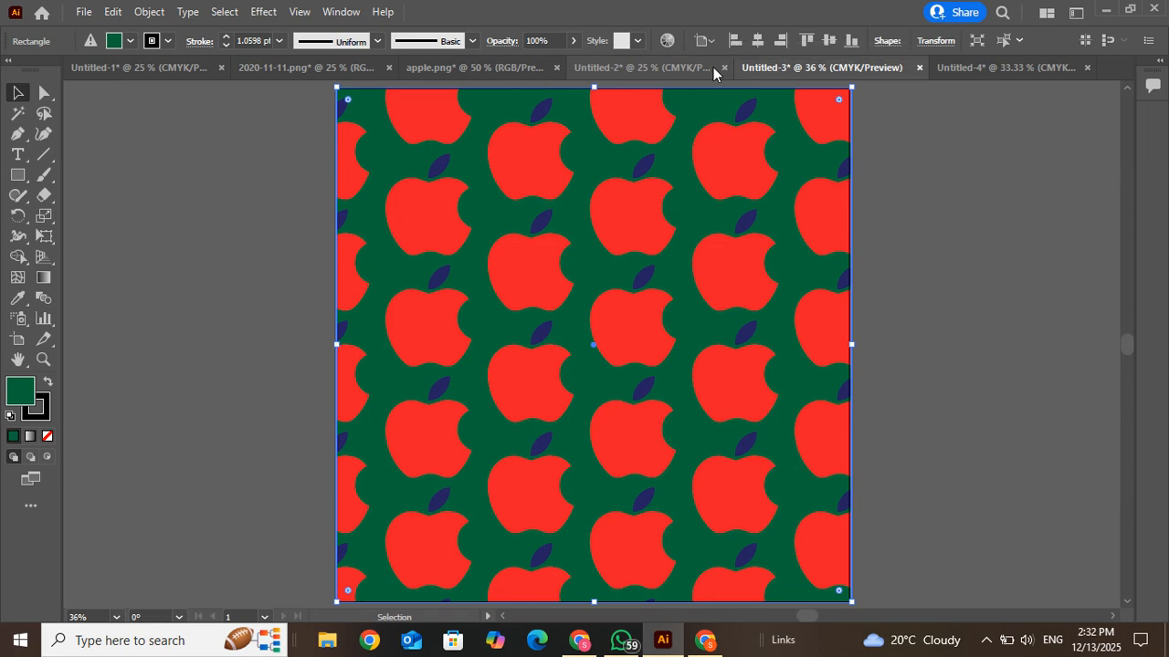
pyautogui.click(918, 67)
pyautogui.click(669, 343)
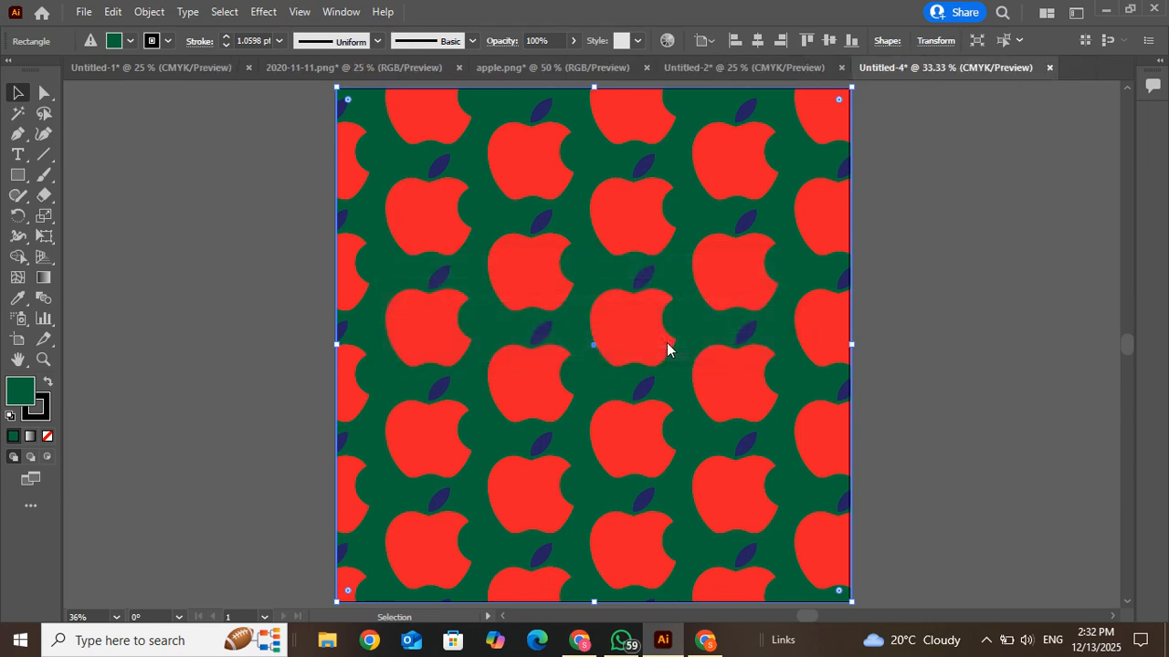
pyautogui.click(666, 348)
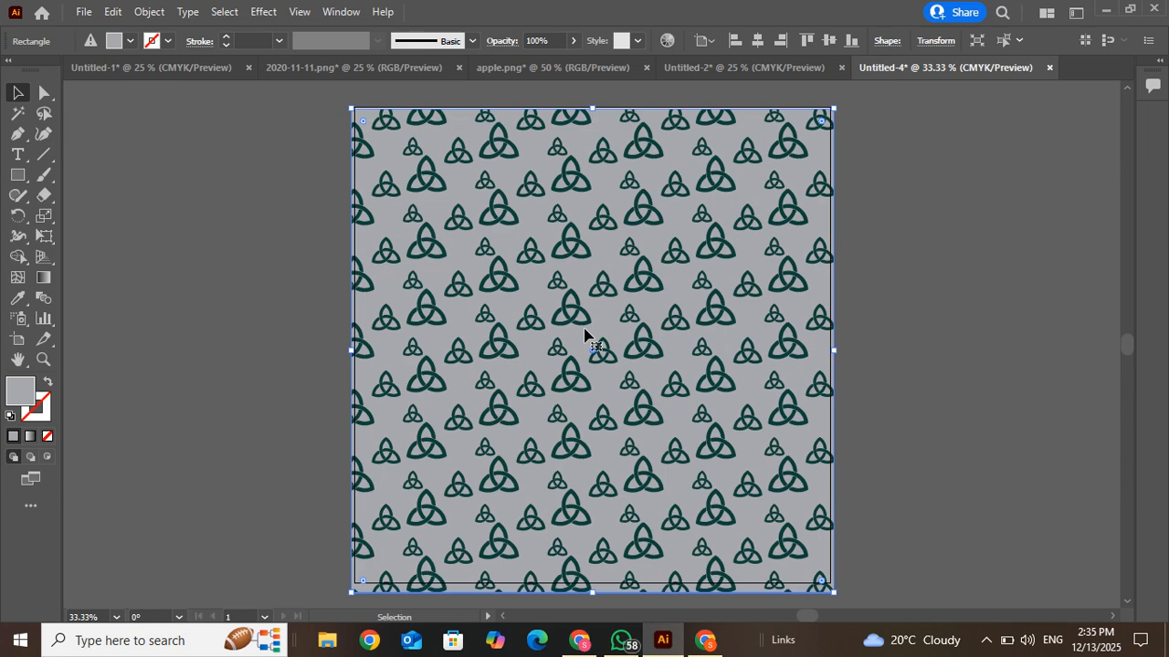
pyautogui.click(1050, 67)
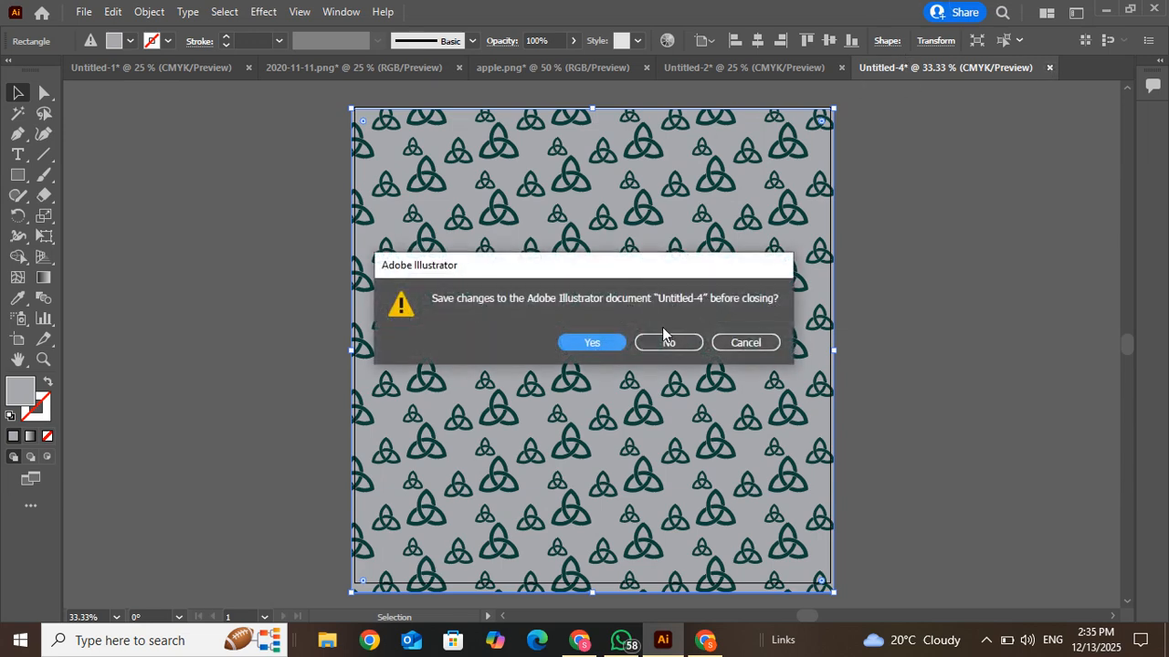
pyautogui.click(668, 341)
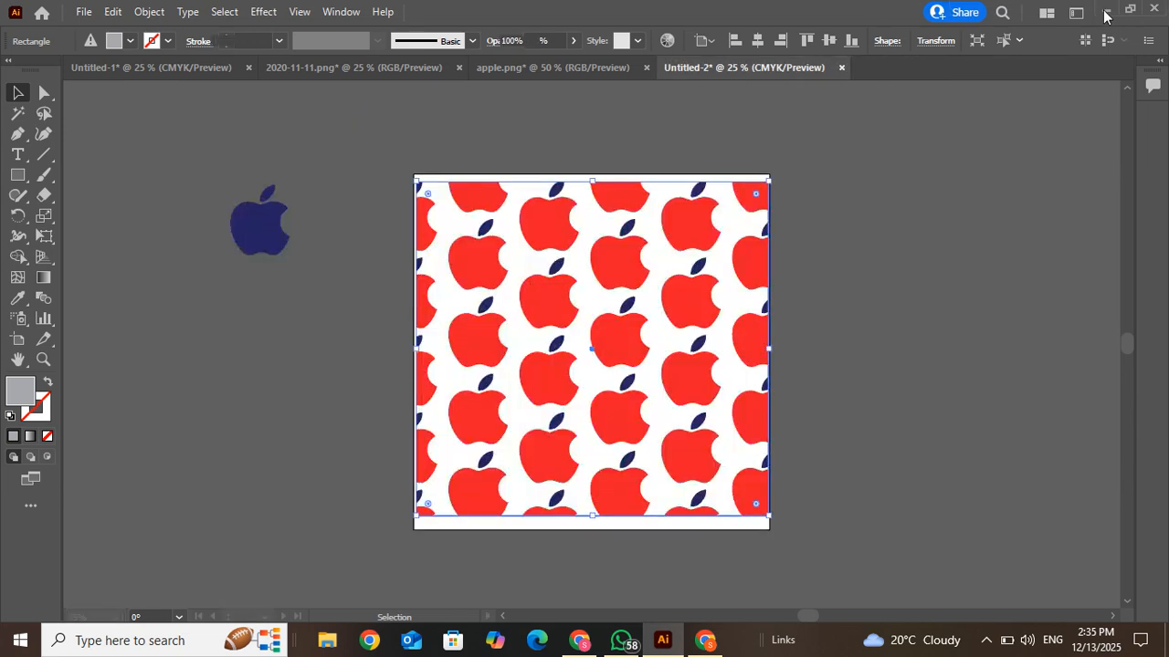